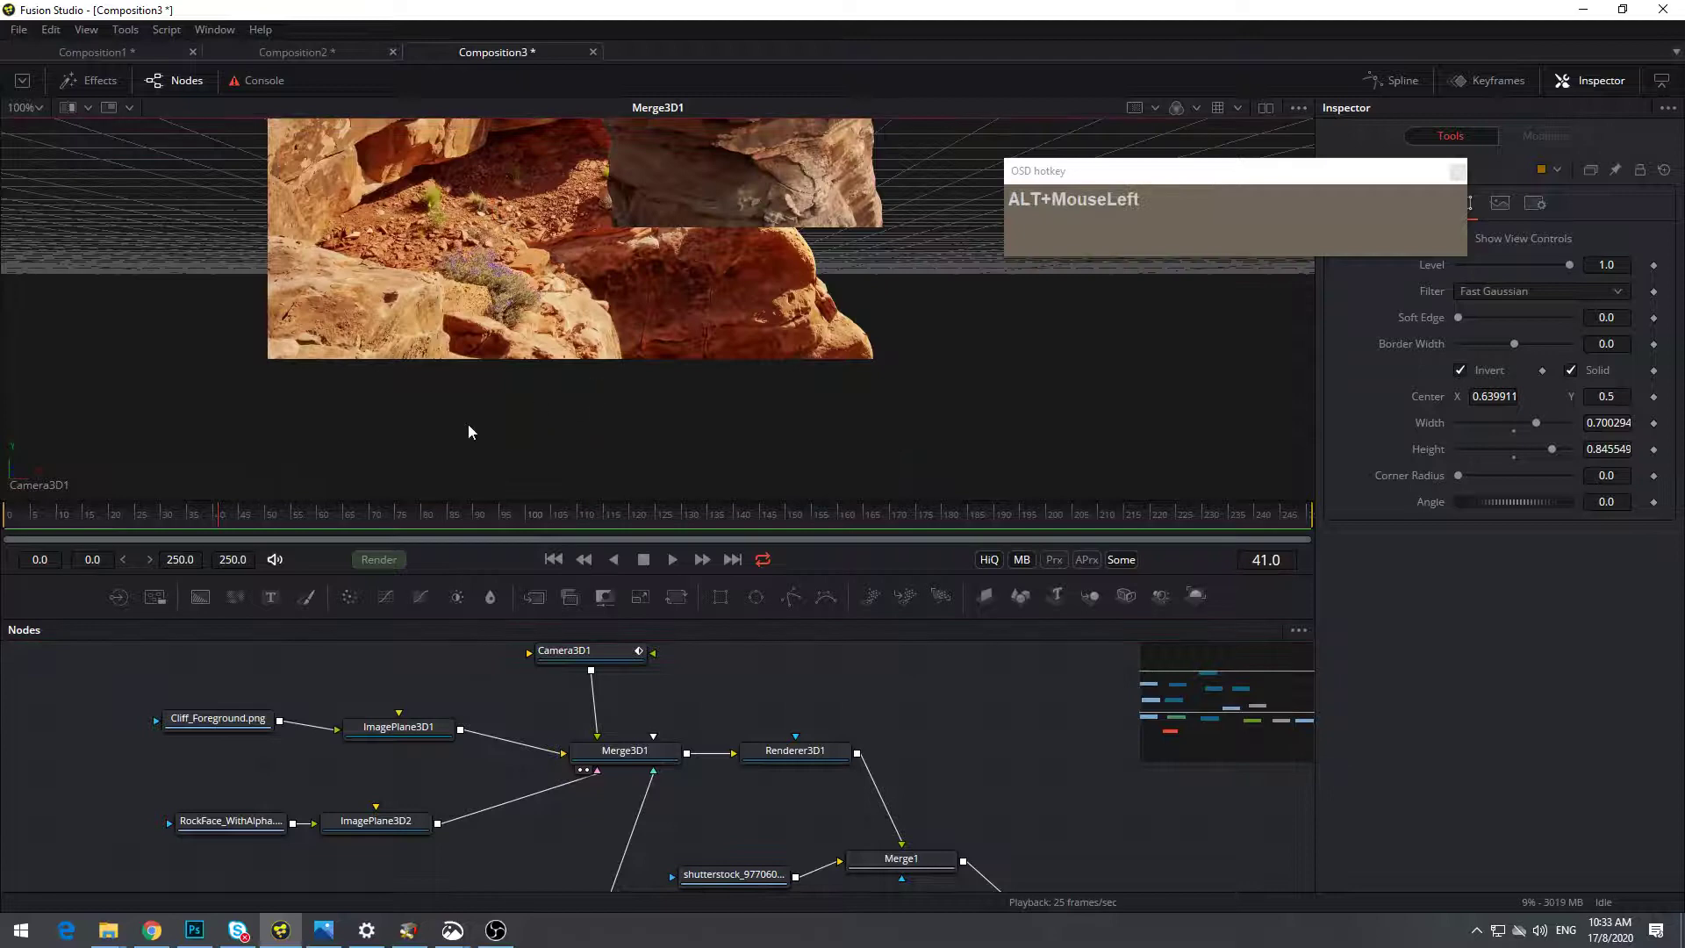
Switch the Merge3D1 viewer to the Perspective view and examine the camera and cliff image planes from several angles
right_click(46, 479)
left_click(71, 482)
left_click_drag(597, 412, 902, 358)
right_click(508, 401, "alt")
left_click_drag(743, 426, 812, 369)
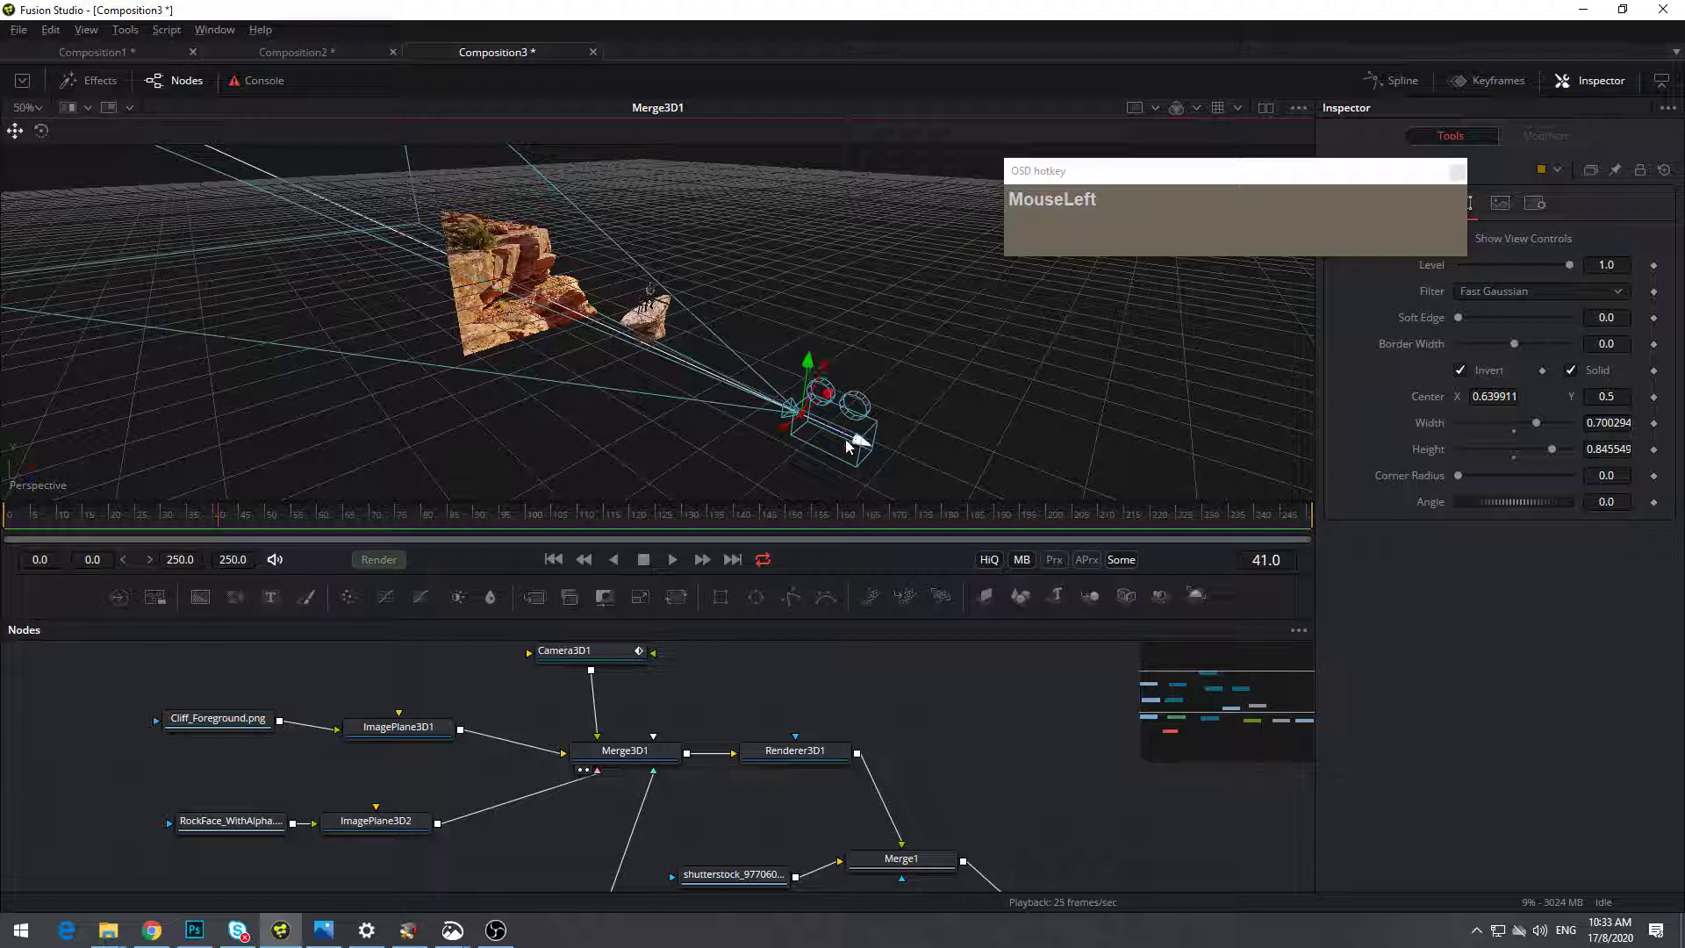
left_click_drag(810, 425, 663, 366)
left_click_drag(600, 230, 468, 248)
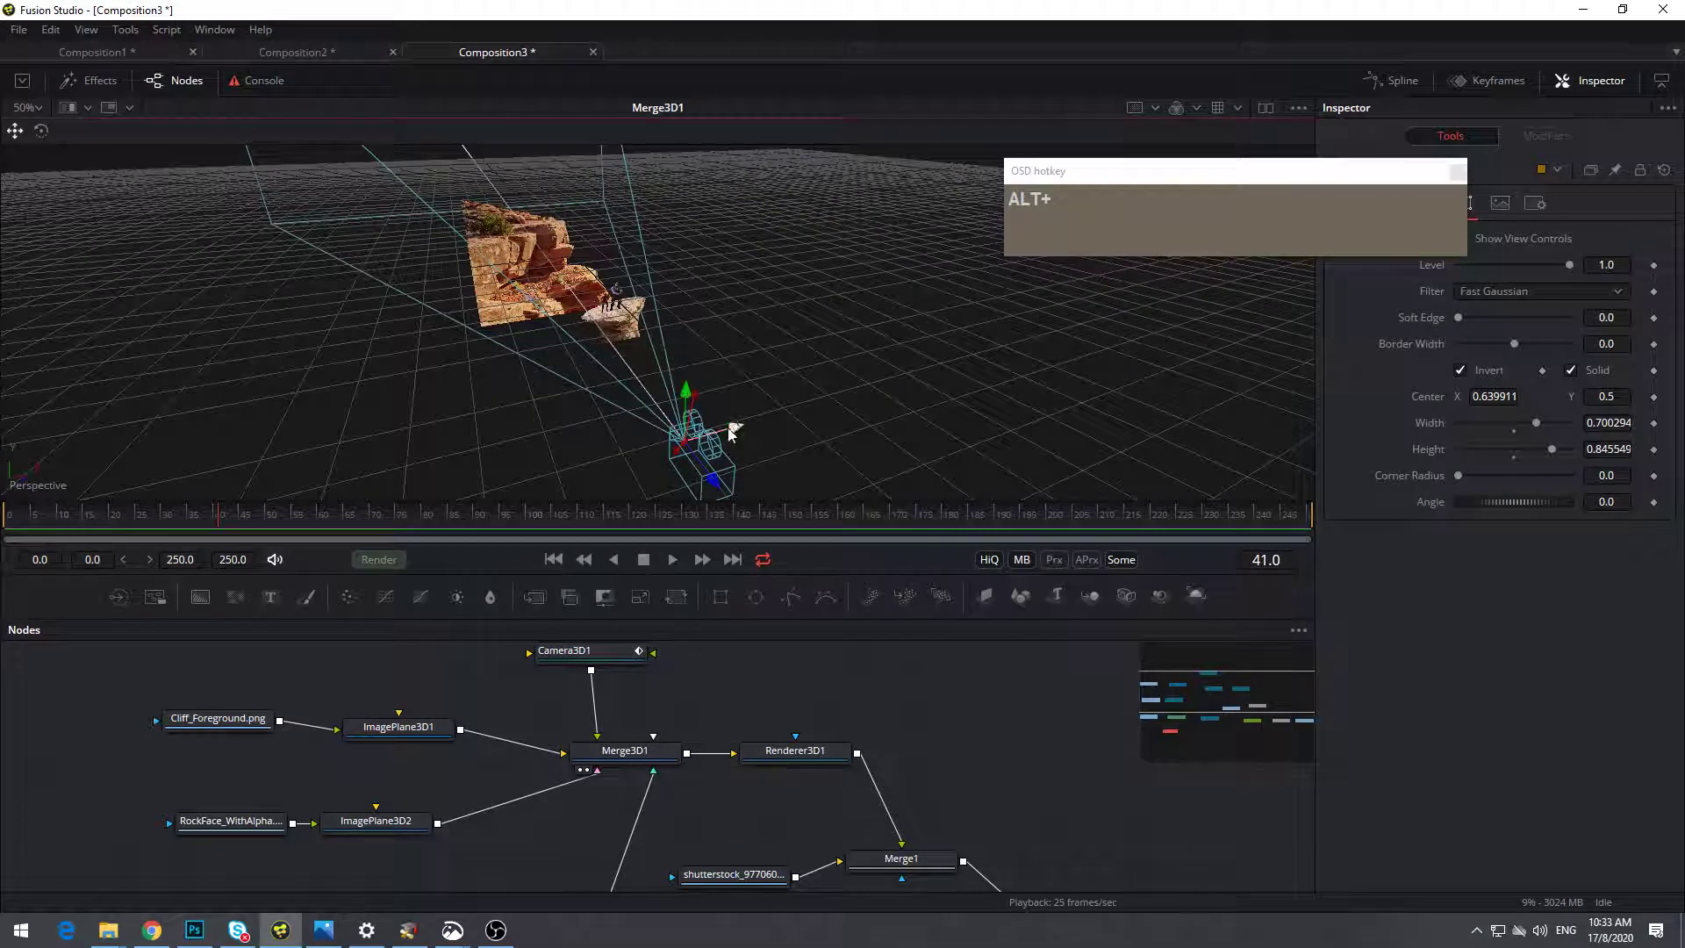
left_click_drag(741, 429, 770, 392)
key("ctrl+z")
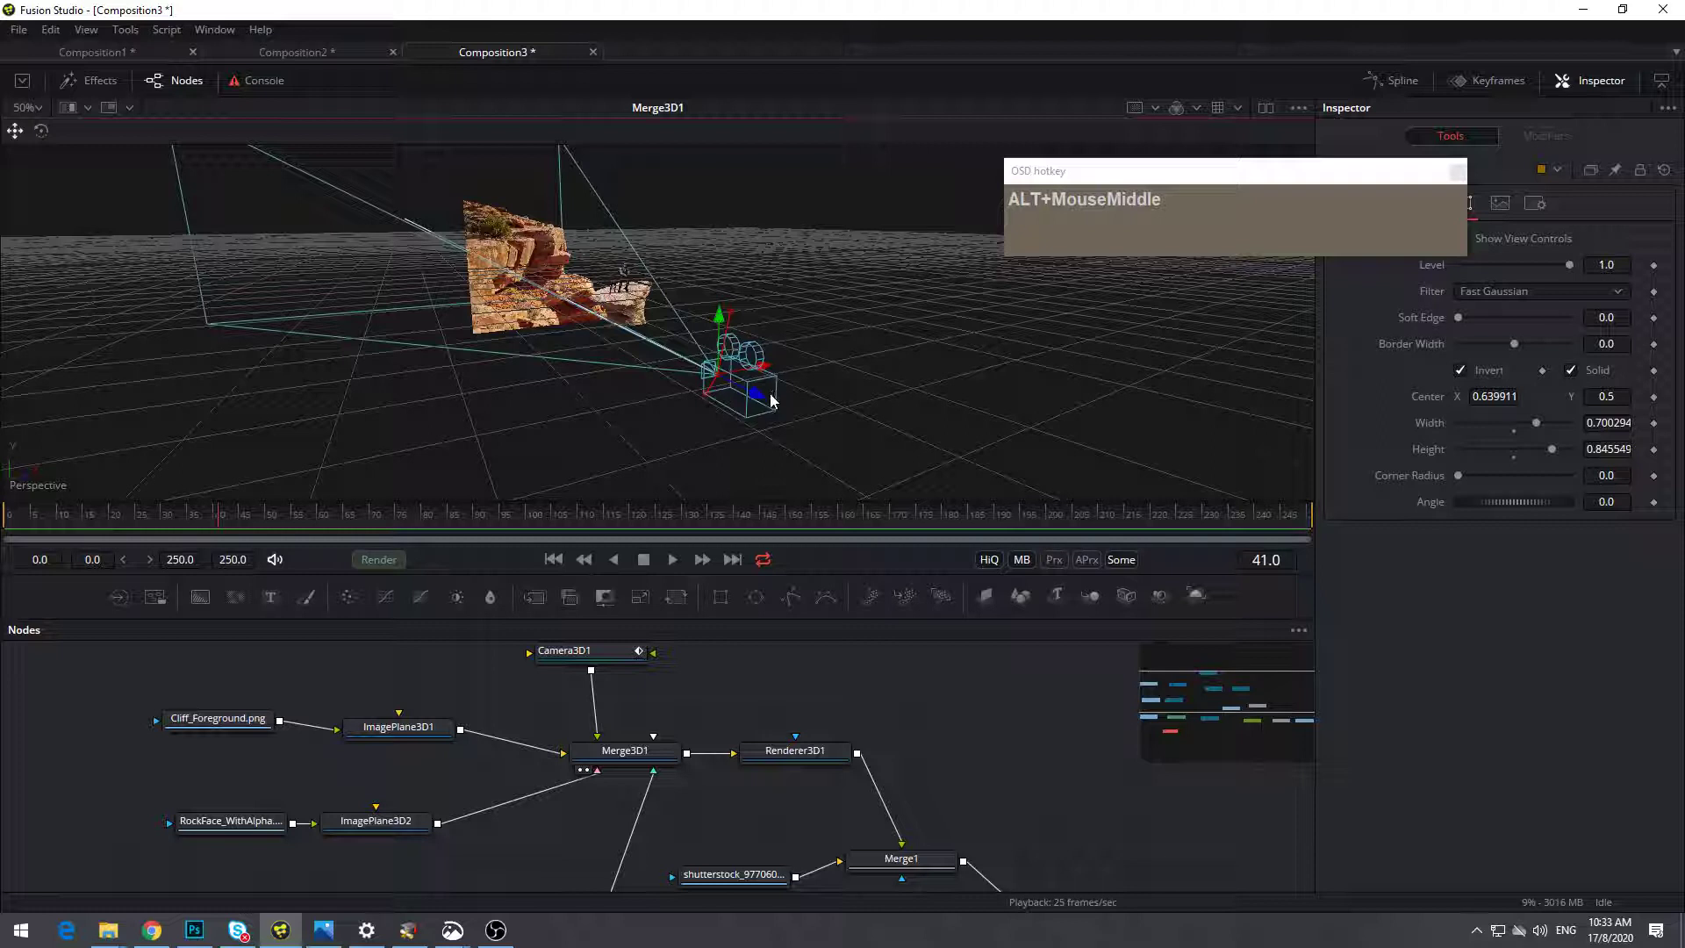
Switch to File Explorer, open the NoMarkers folder inside GreenScreen and show its contents as extra large icons
left_click(108, 930)
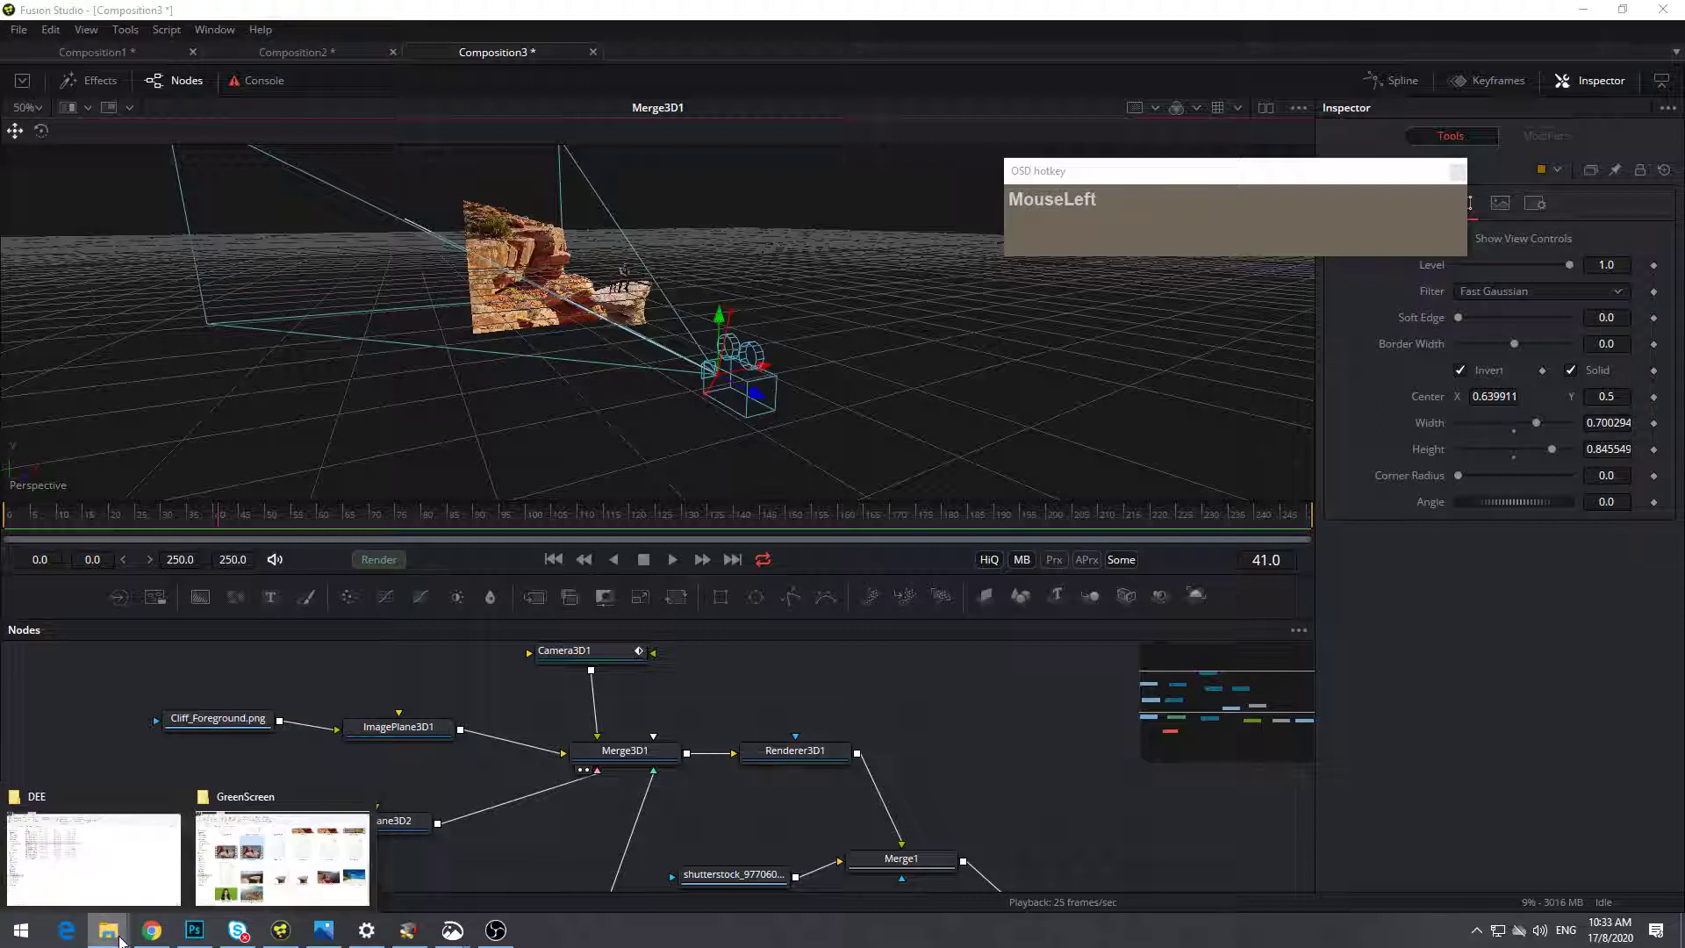
left_click(347, 874)
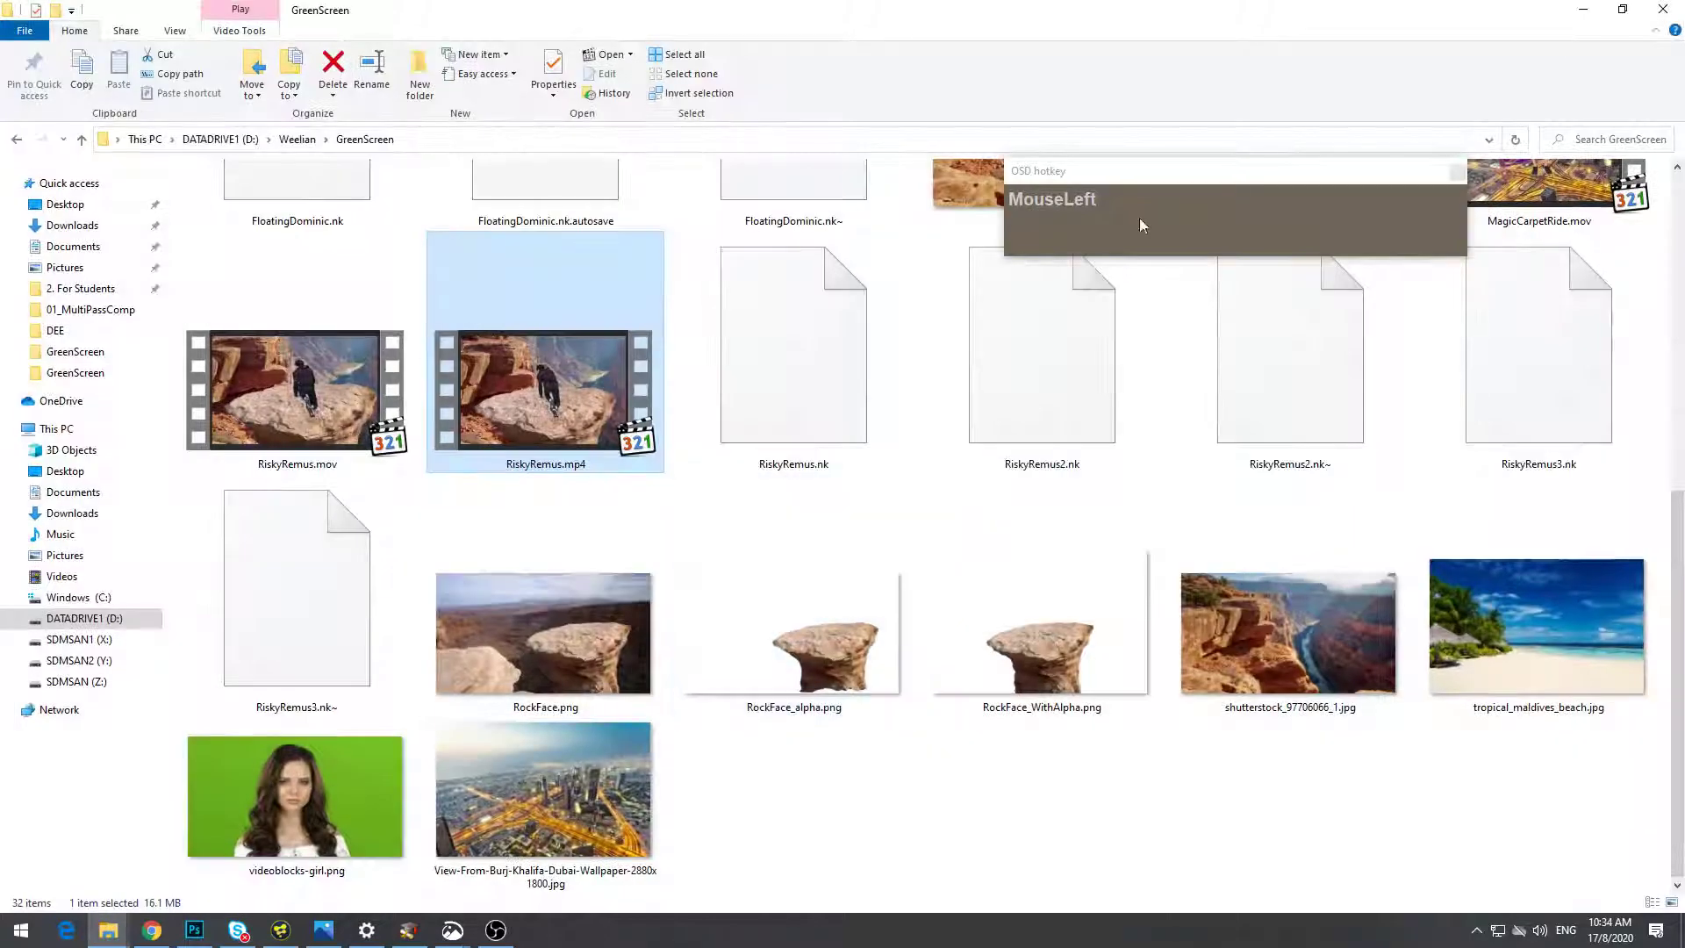
scroll(1139, 219, "up", 5)
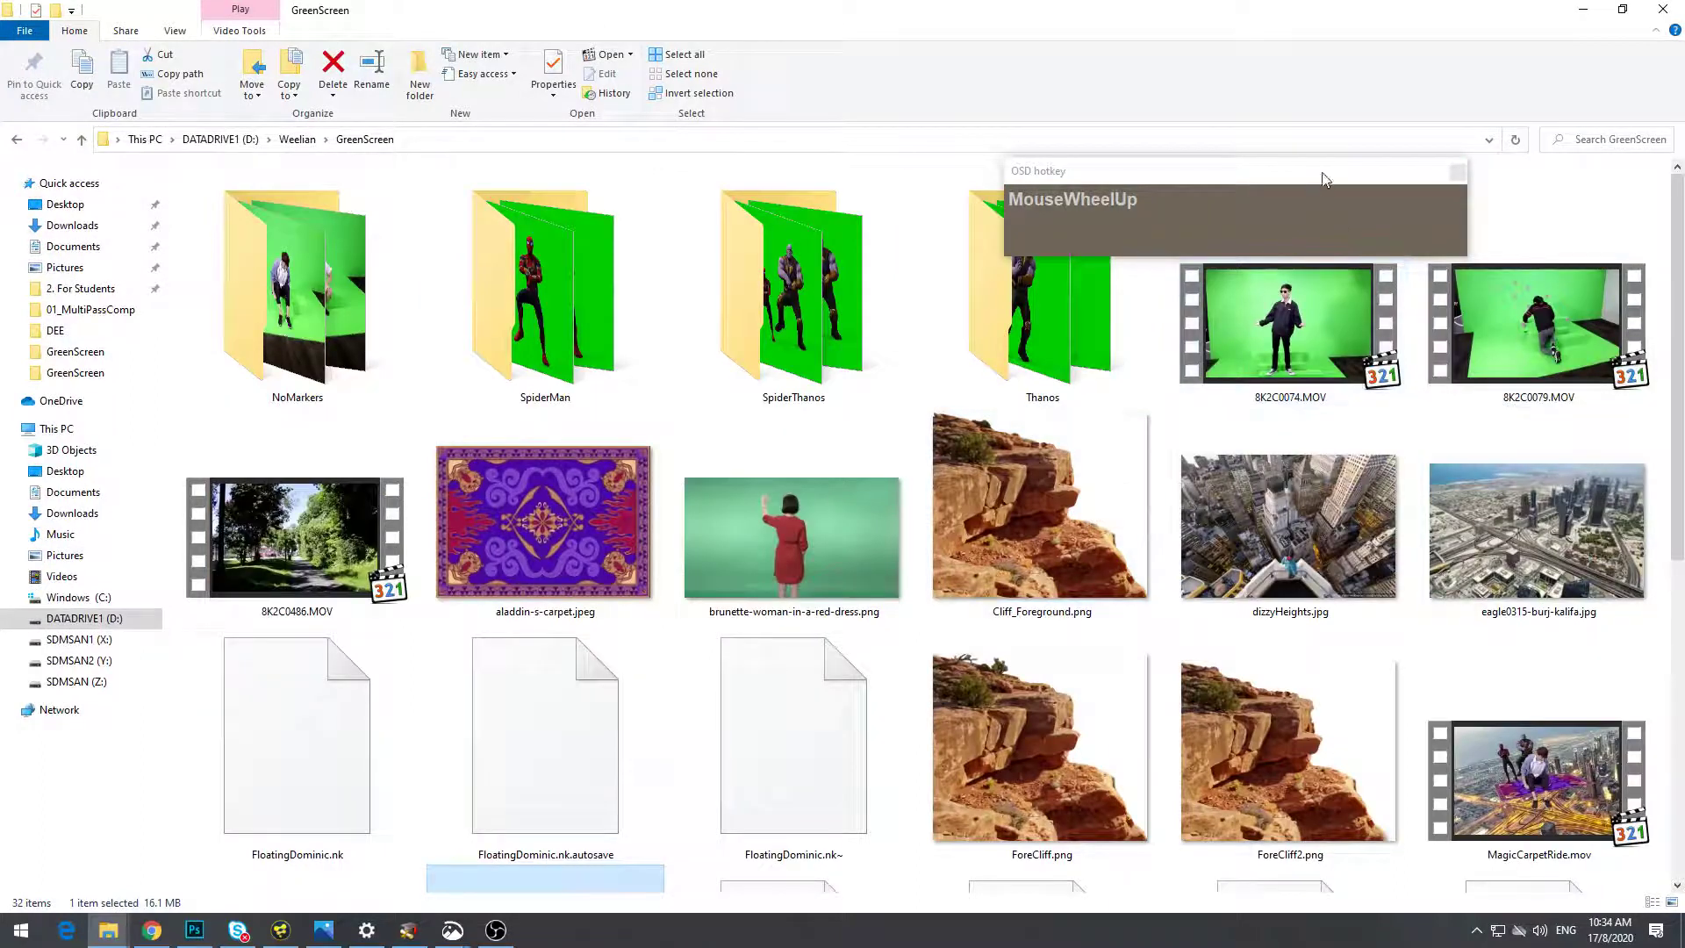
left_click_drag(1320, 177, 1388, 113)
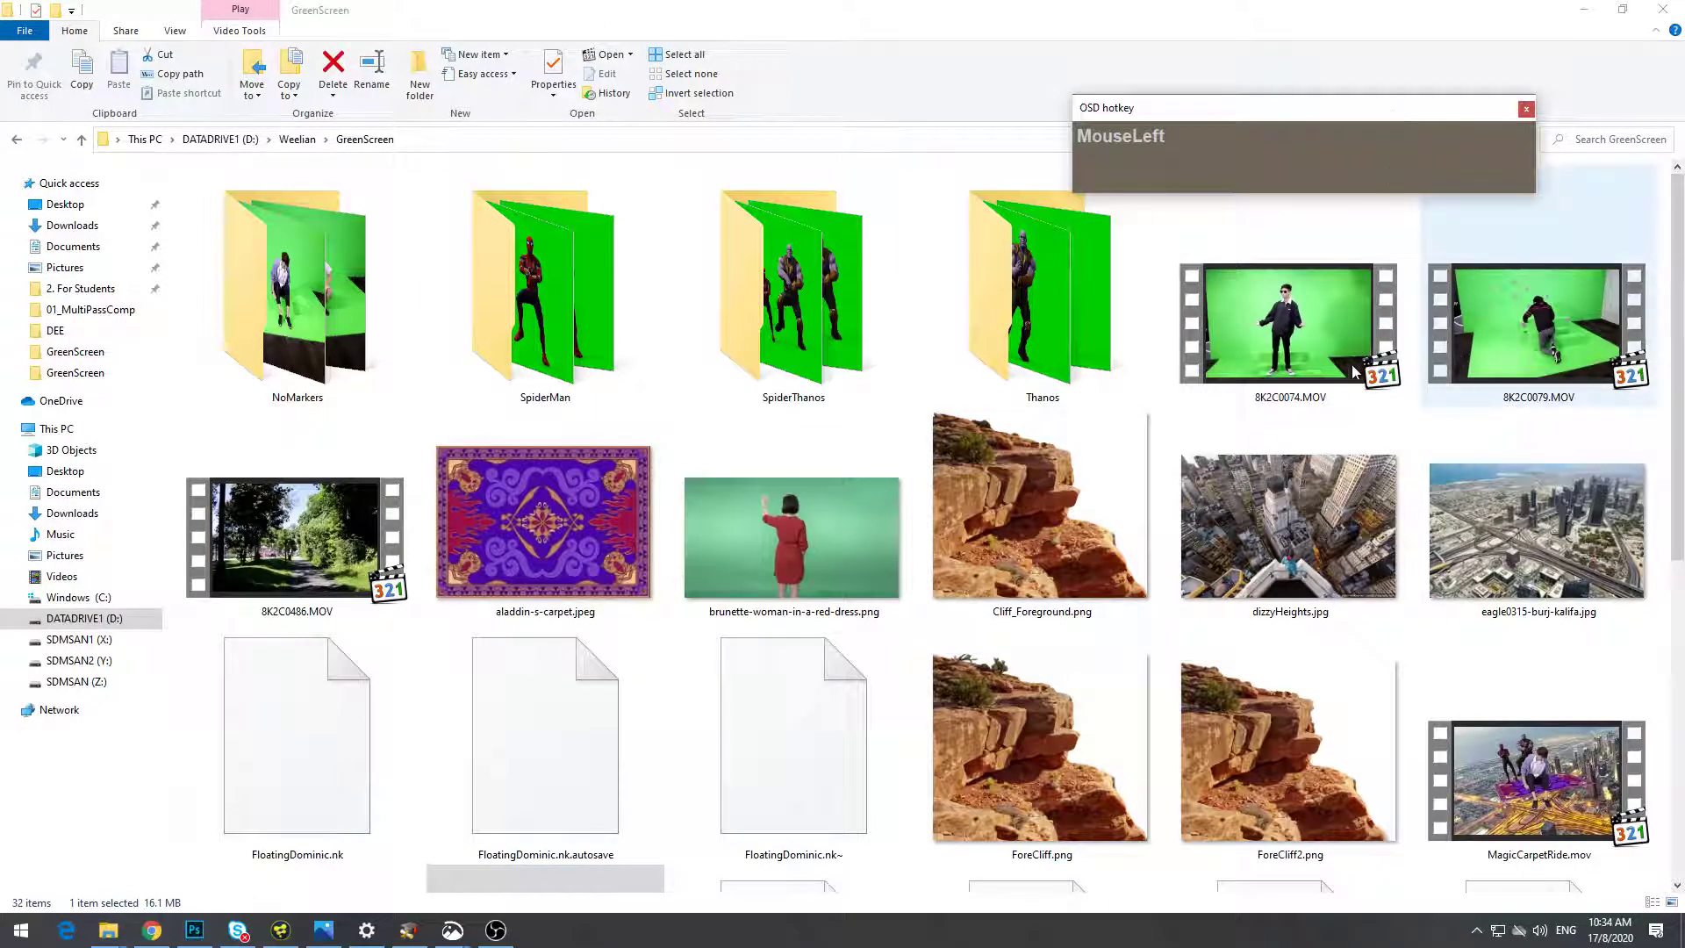
double_click(279, 321)
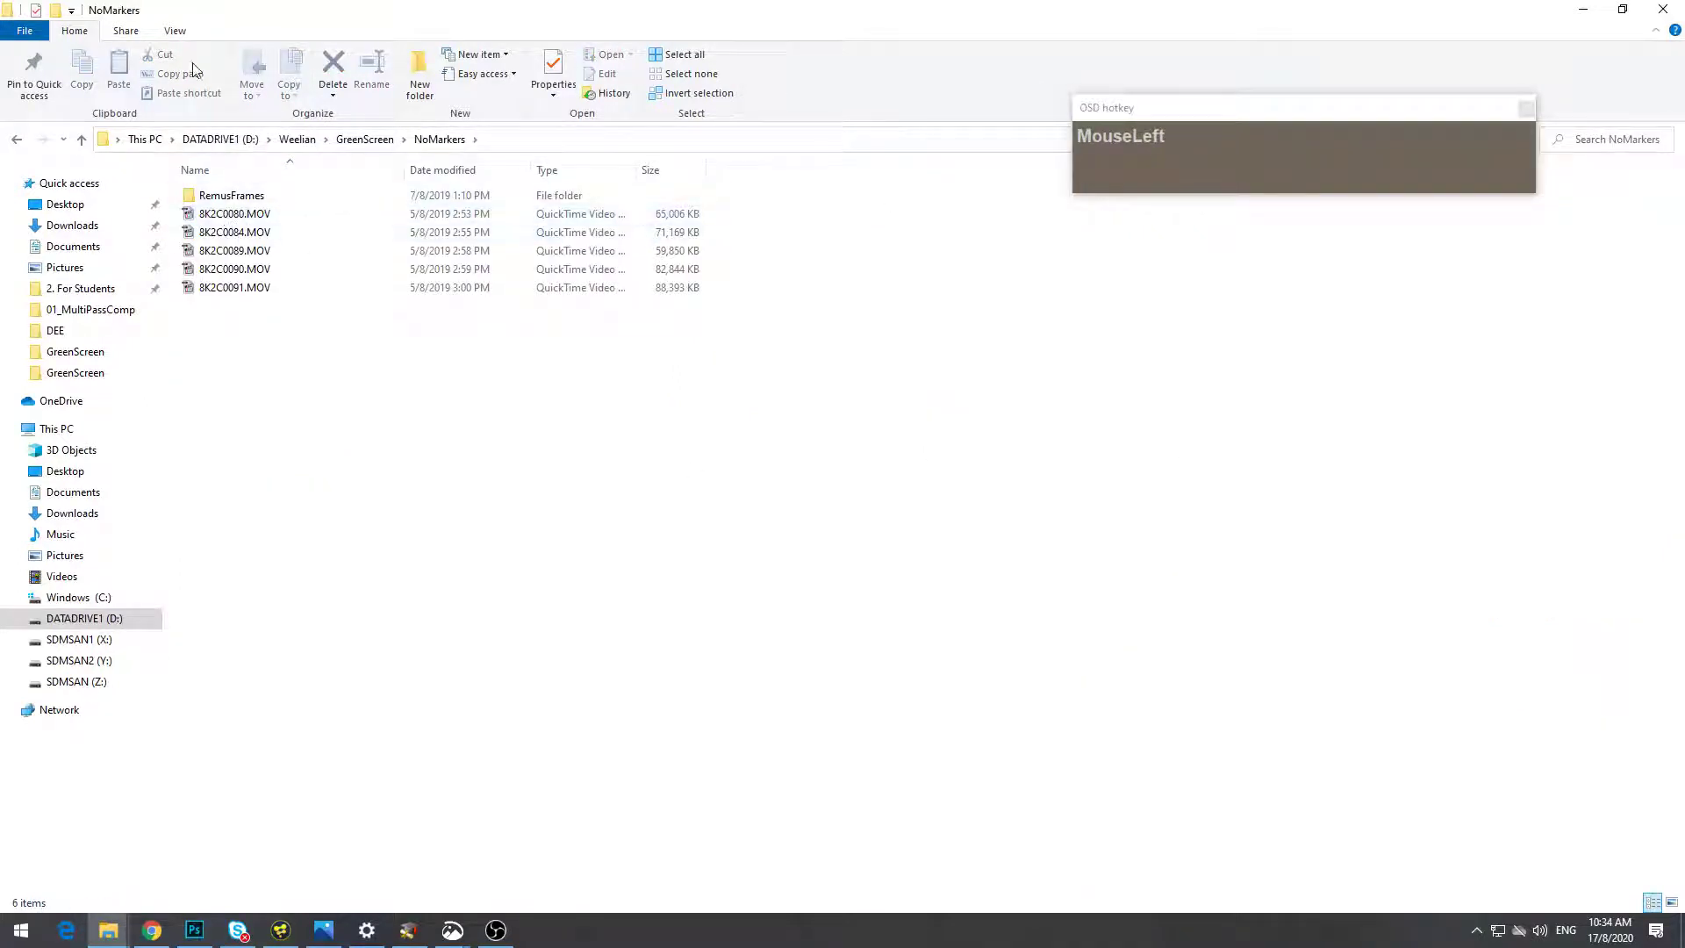
left_click(176, 32)
left_click(209, 55)
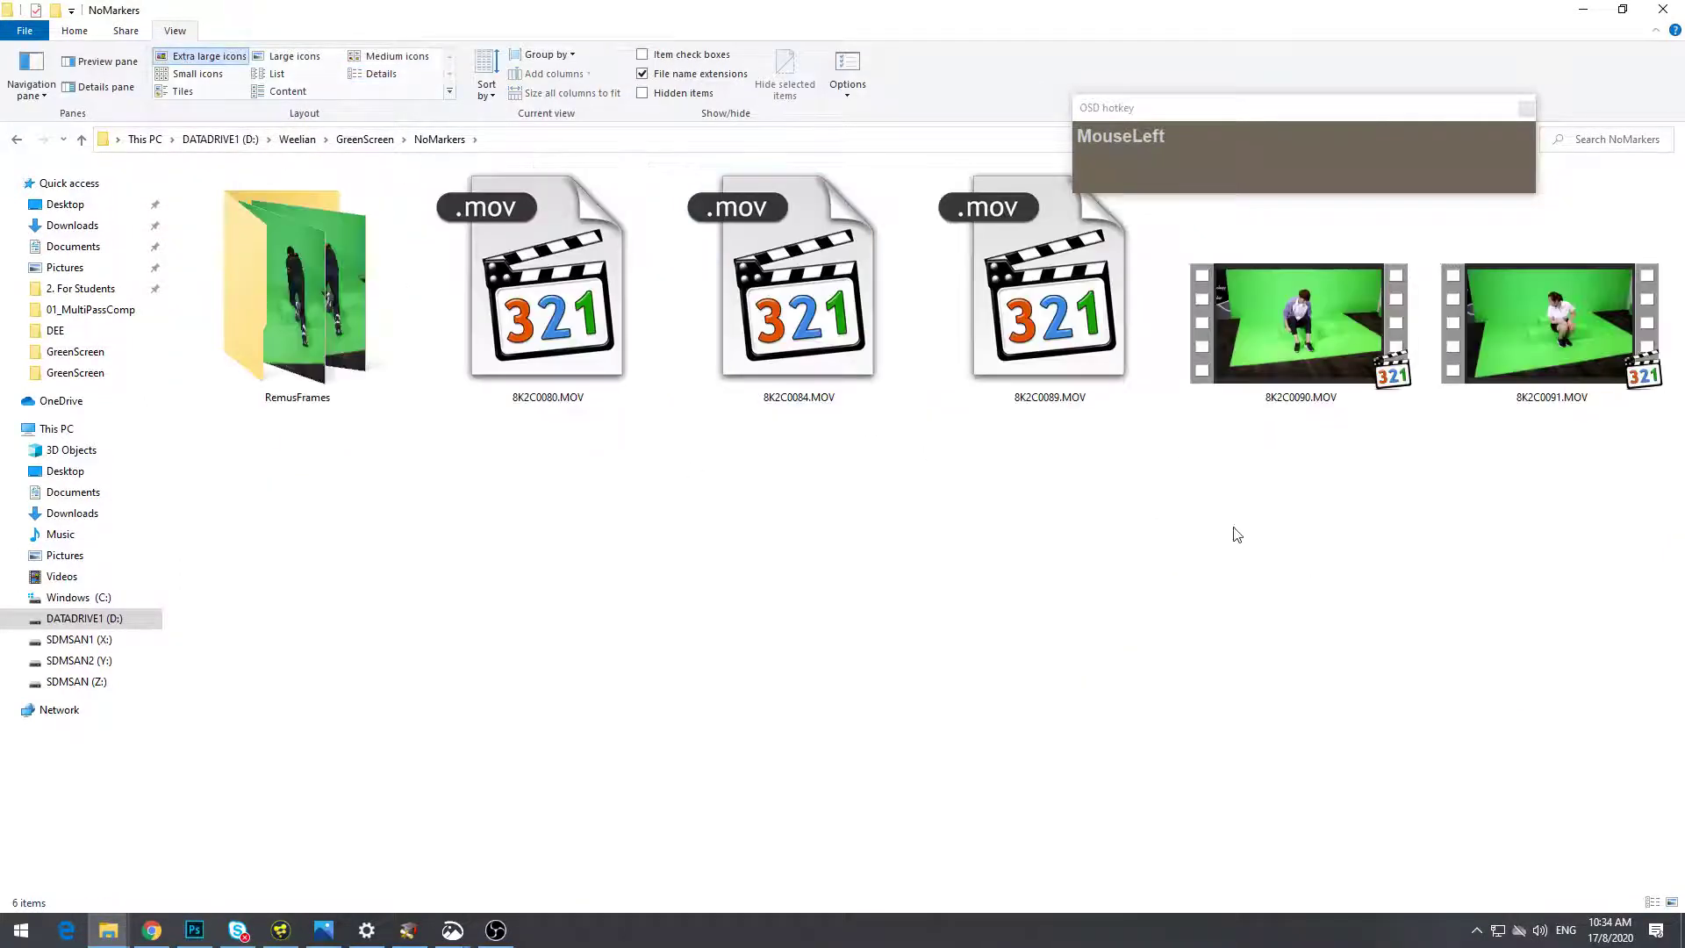
Play the 8K2C0090.MOV clip at a lower volume, and stop it and put the player away
left_click(1295, 339)
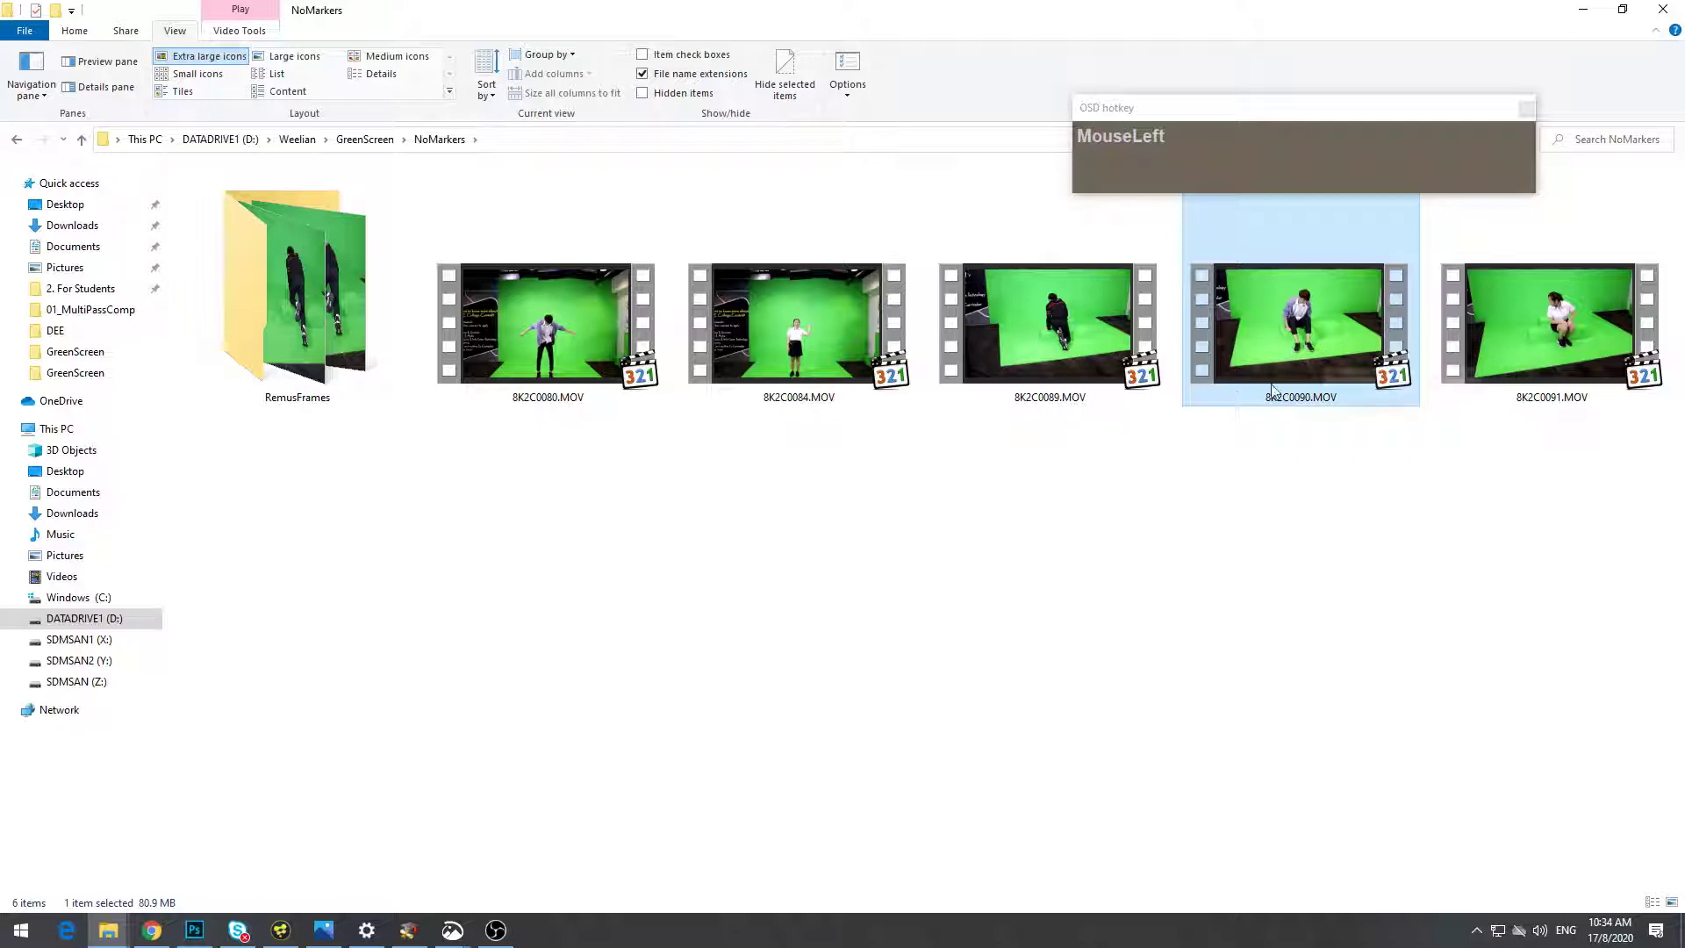
left_click(1093, 321)
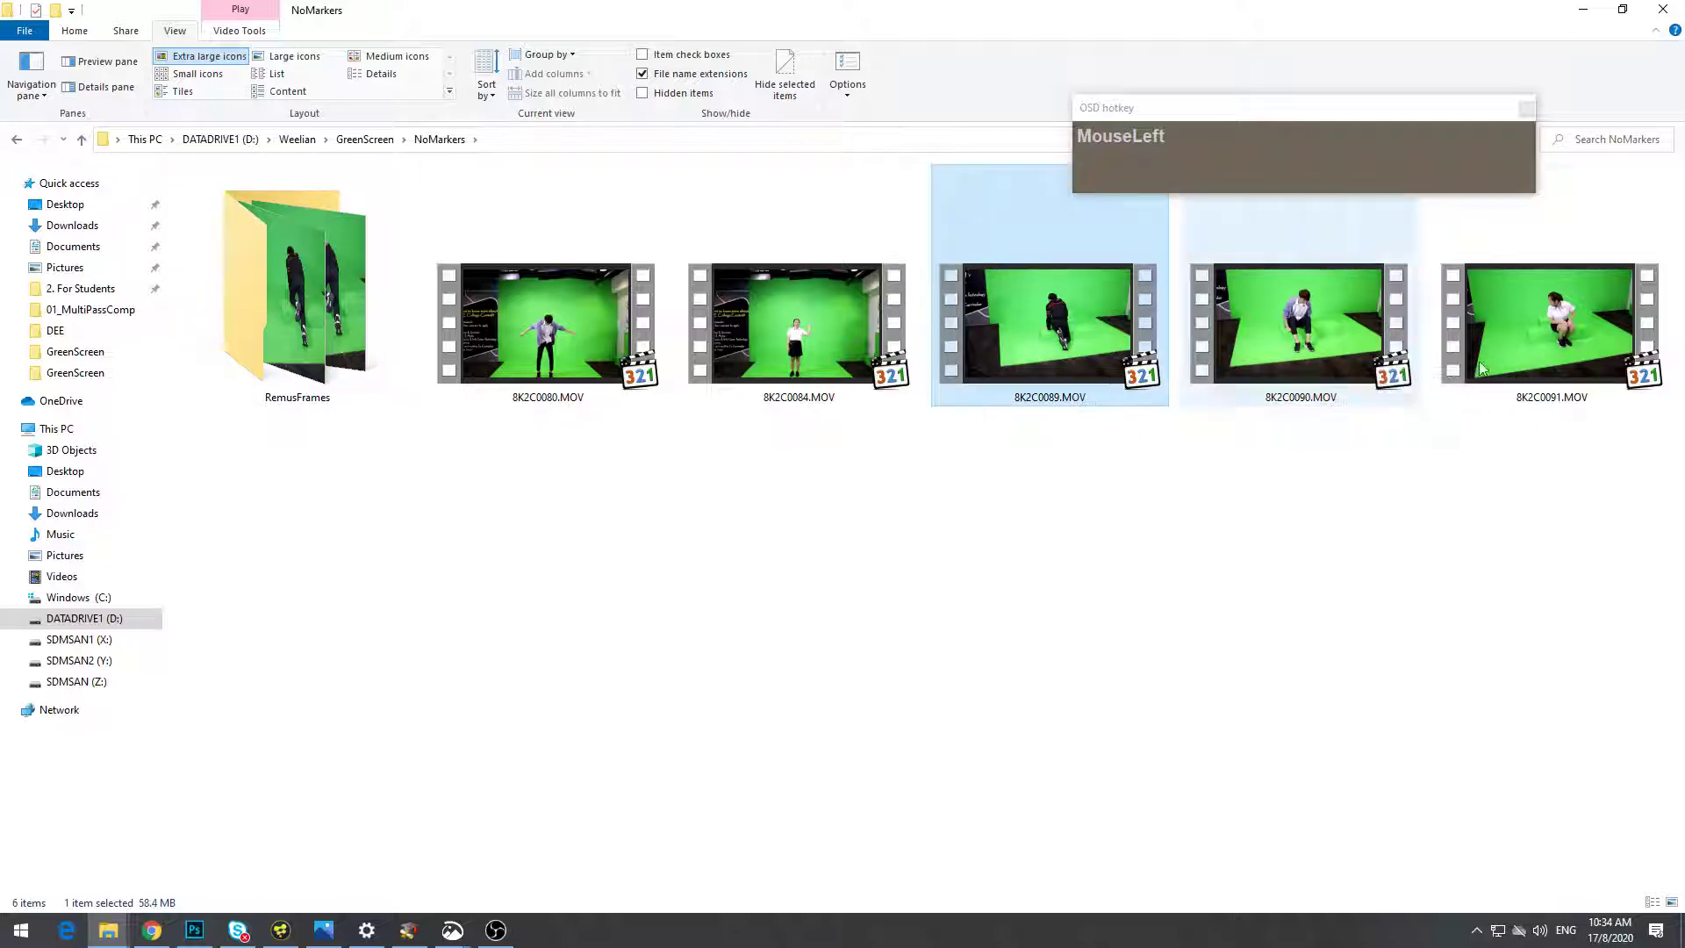
left_click(1321, 355)
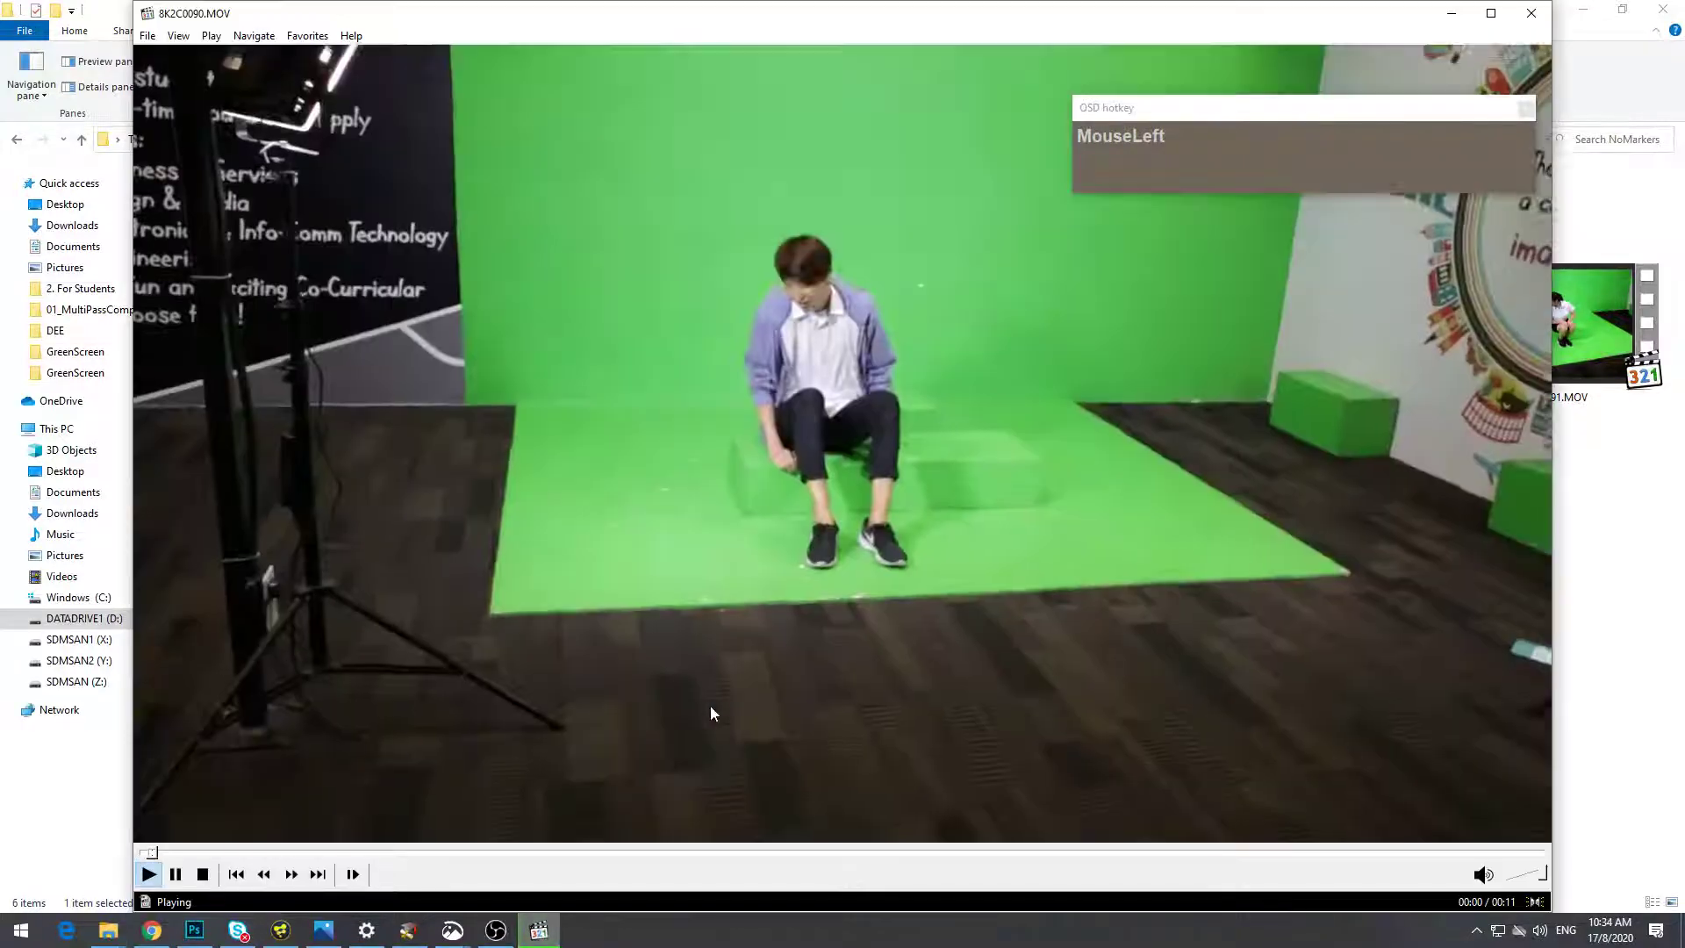
left_click_drag(1542, 875, 1525, 875)
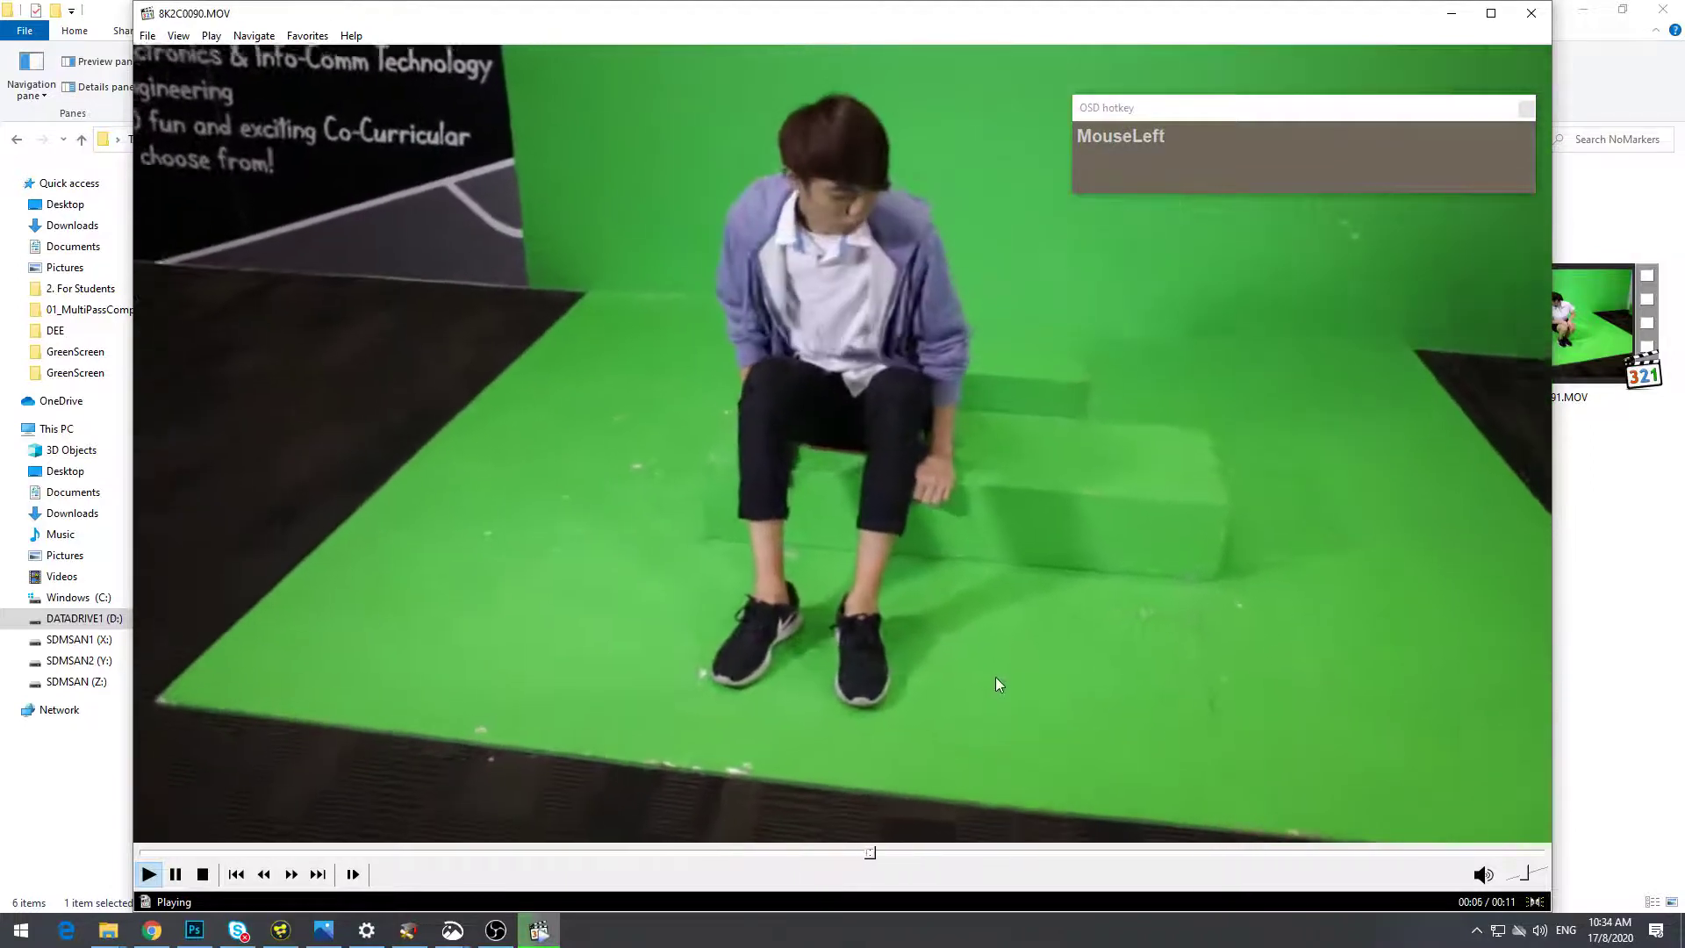
left_click(203, 875)
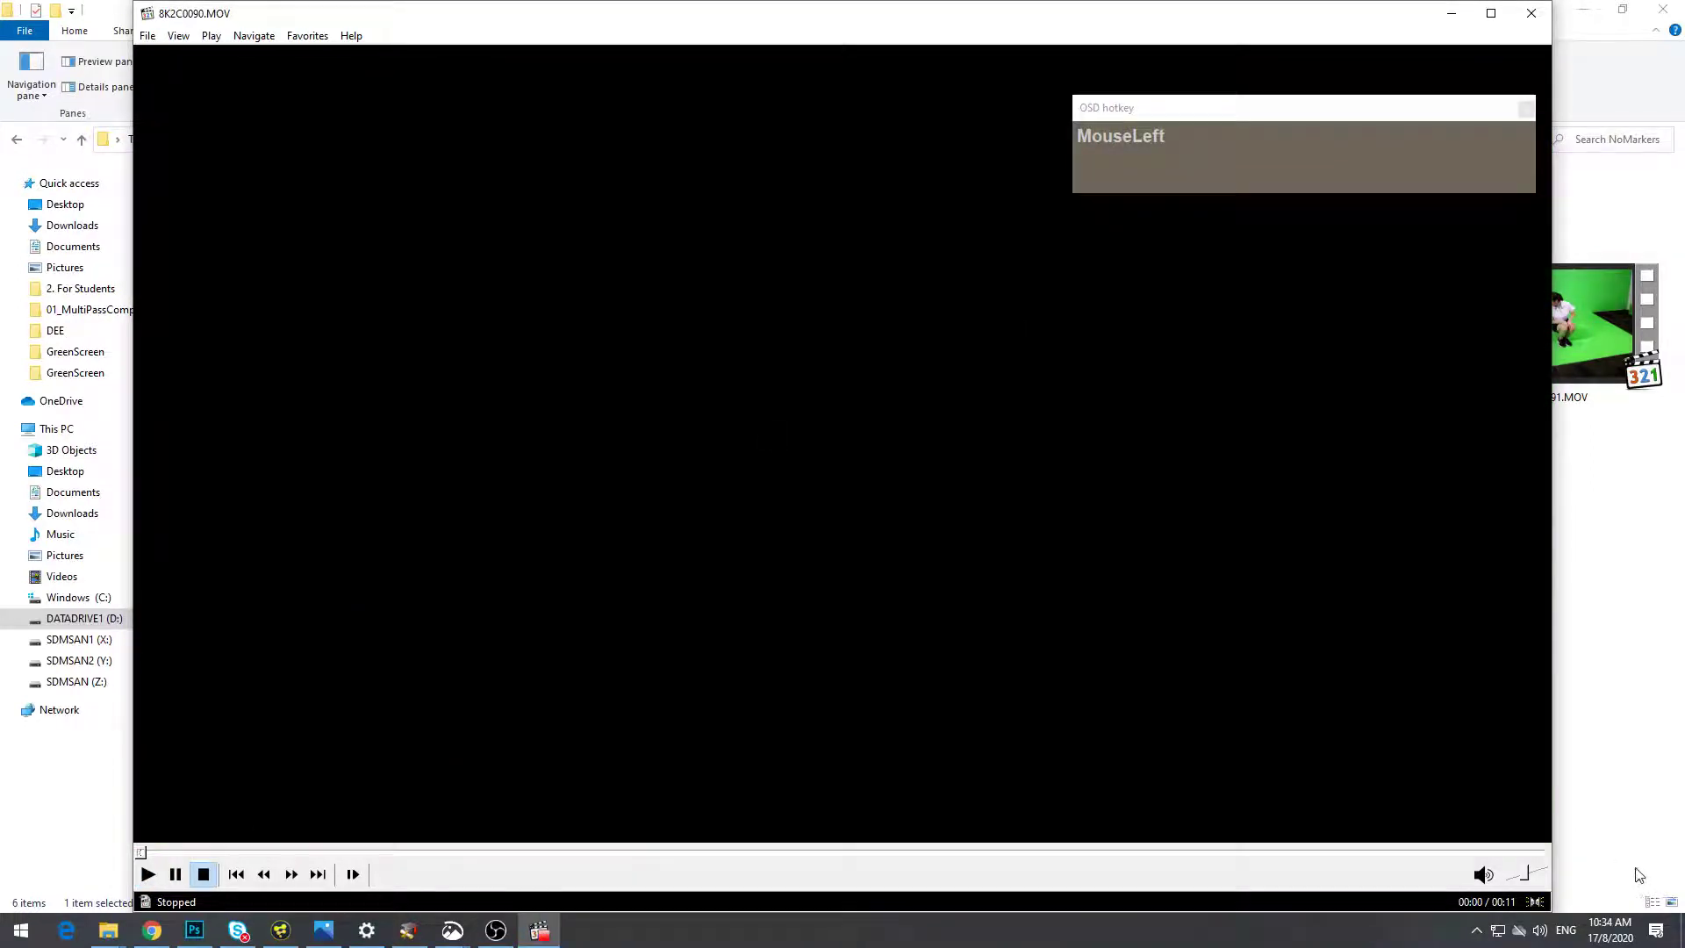
left_click(1444, 16)
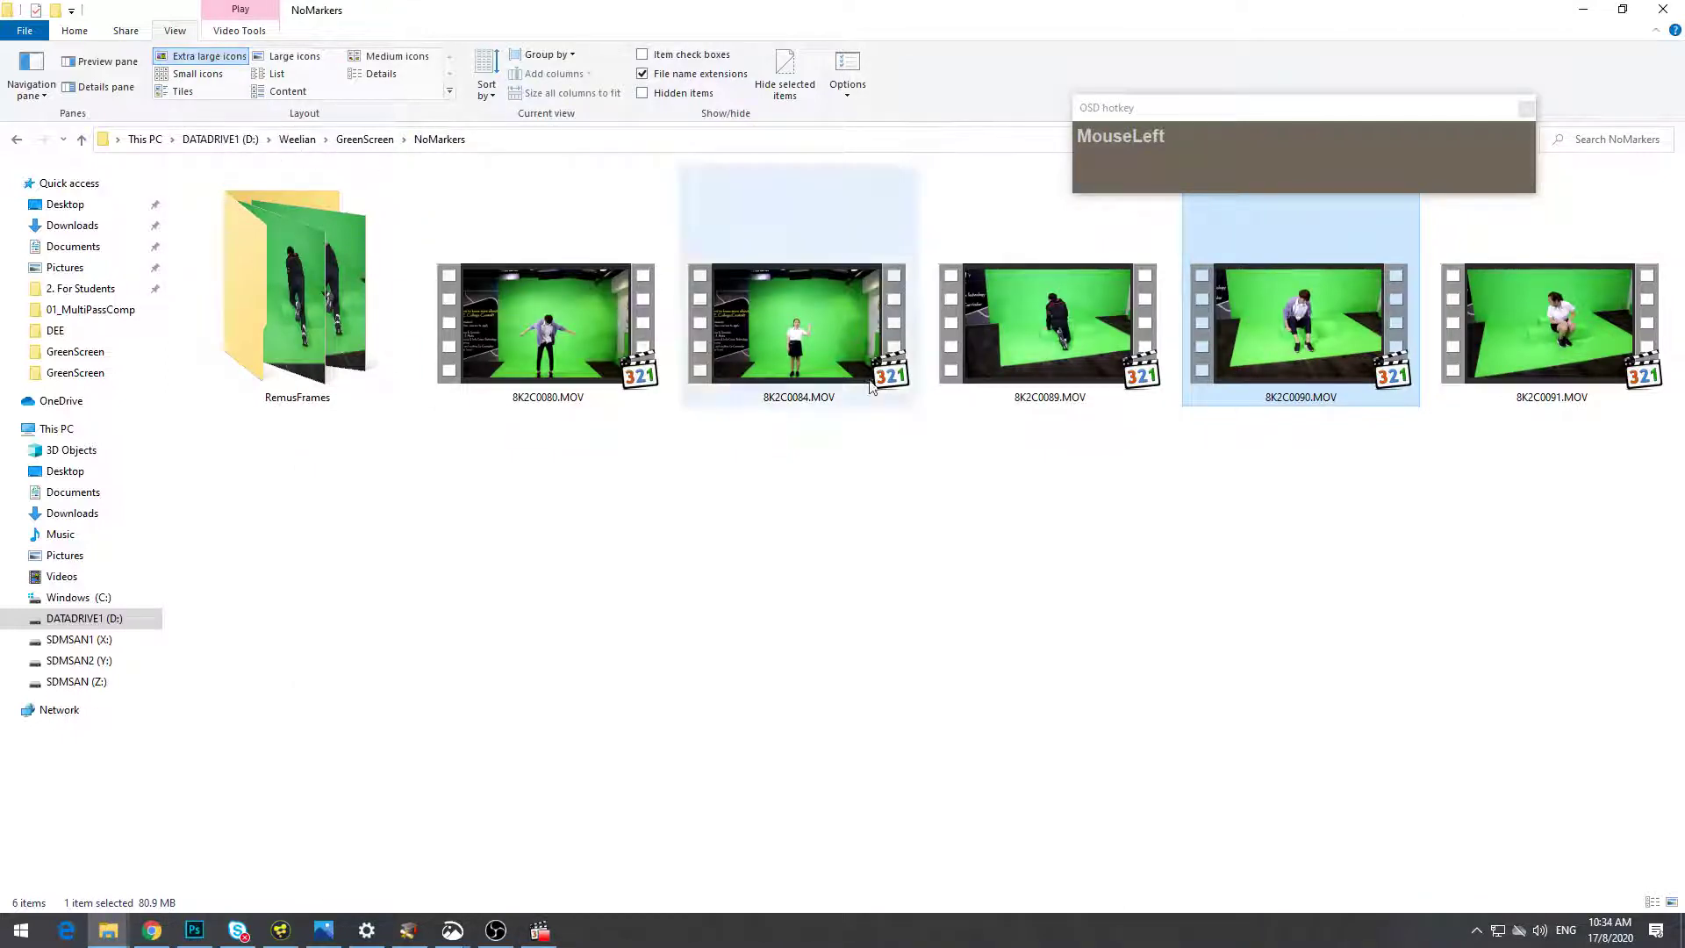
Go back to the GreenScreen folder, play MagicCarpetRide.mov and close the player
left_click(363, 140)
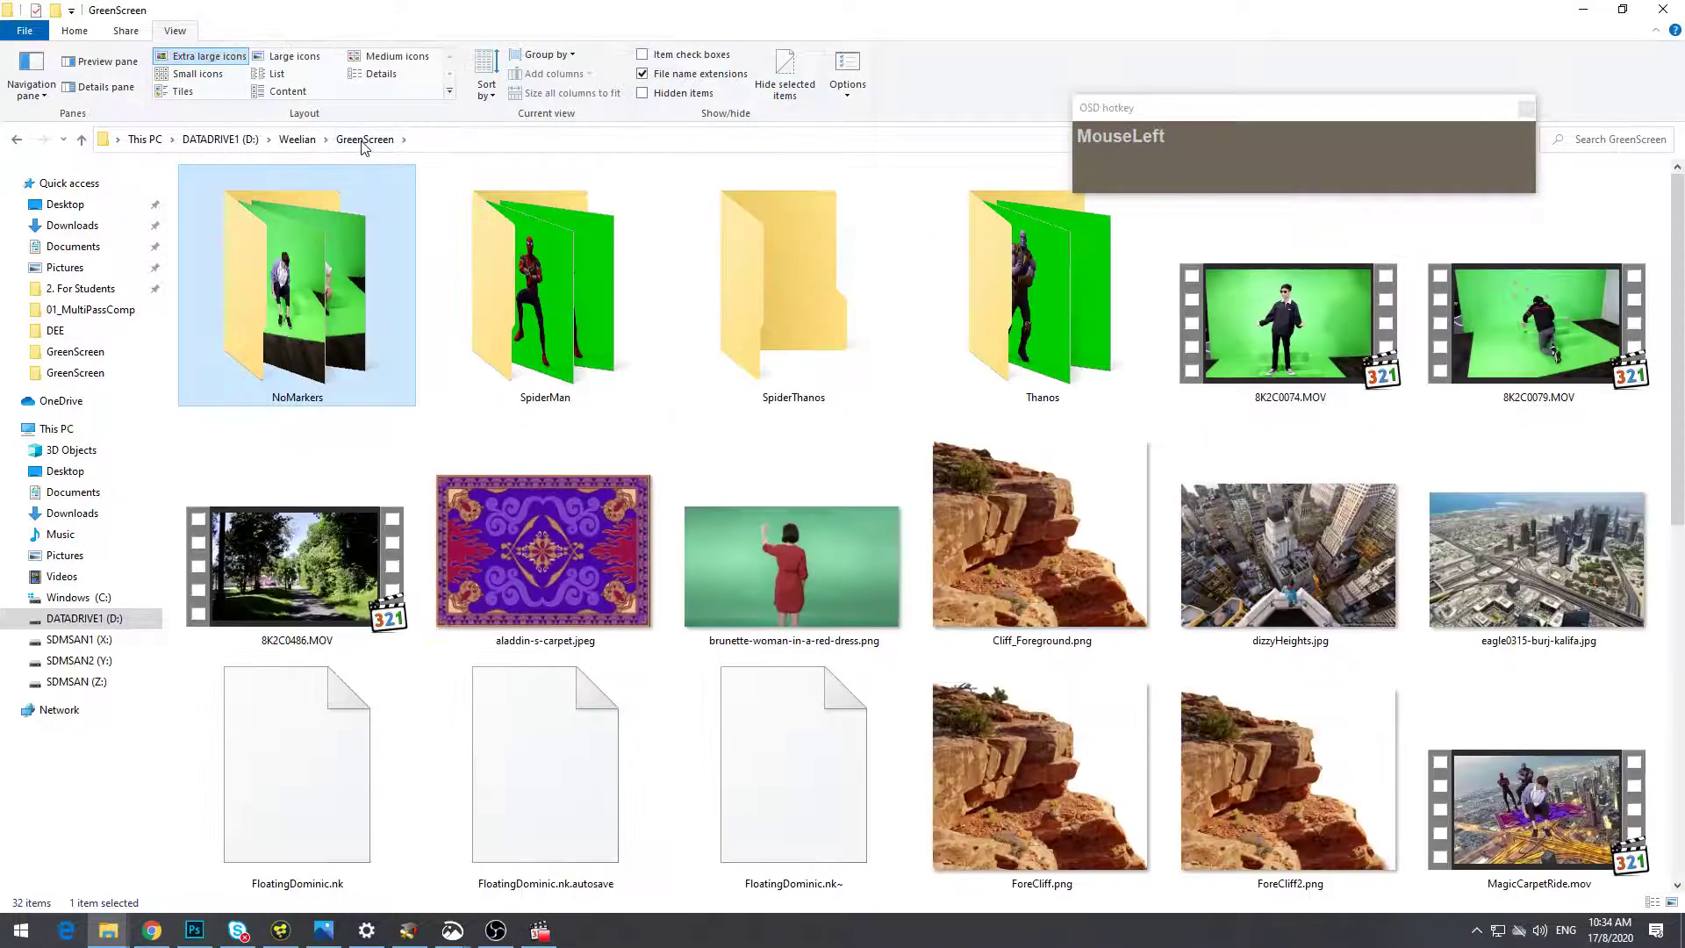
left_click(1547, 833)
double_click(1546, 825)
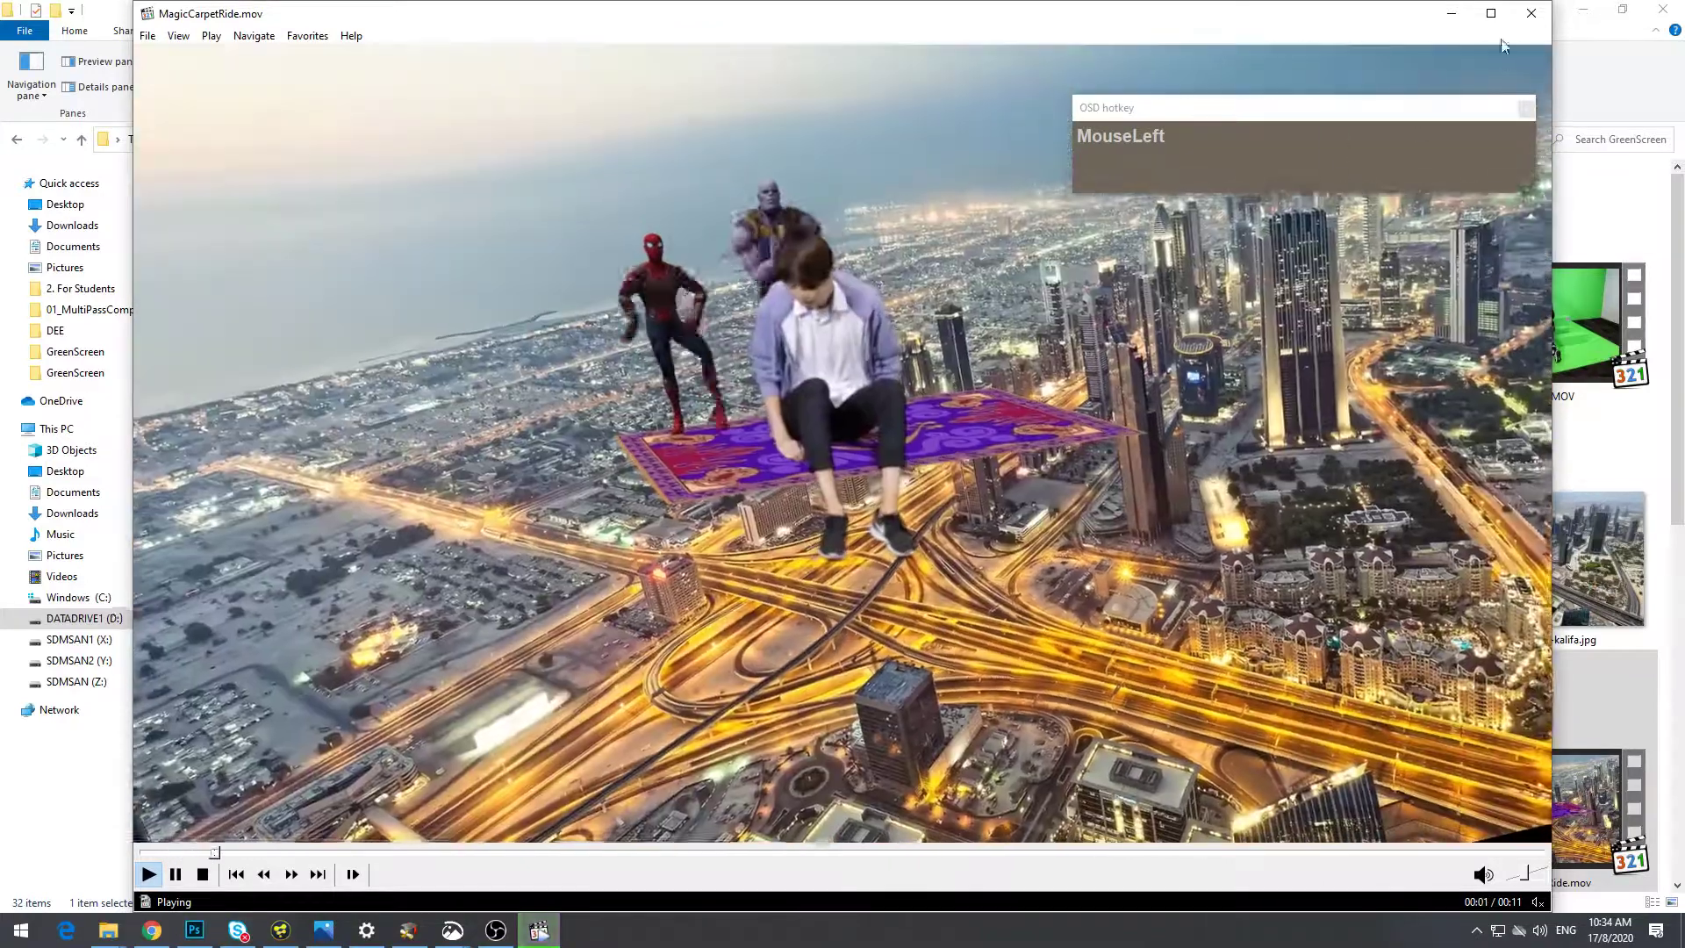
left_click(1533, 13)
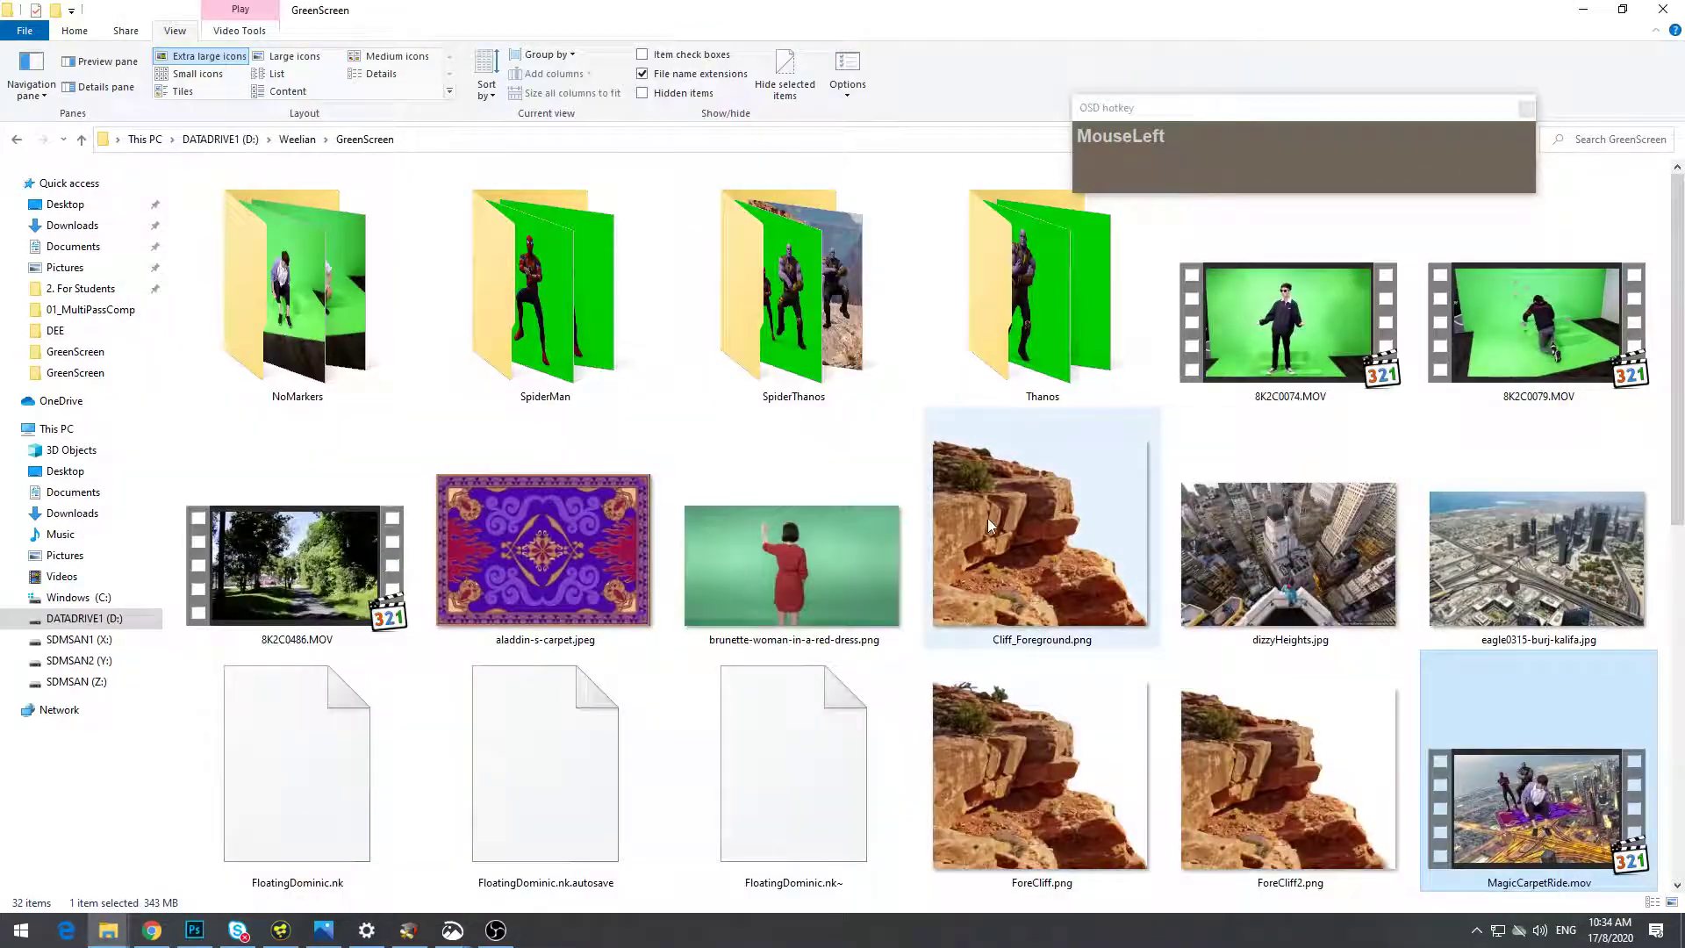
Reopen the NoMarkers folder and locate the 8K2C0089.MOV clip
double_click(302, 308)
left_click(340, 331)
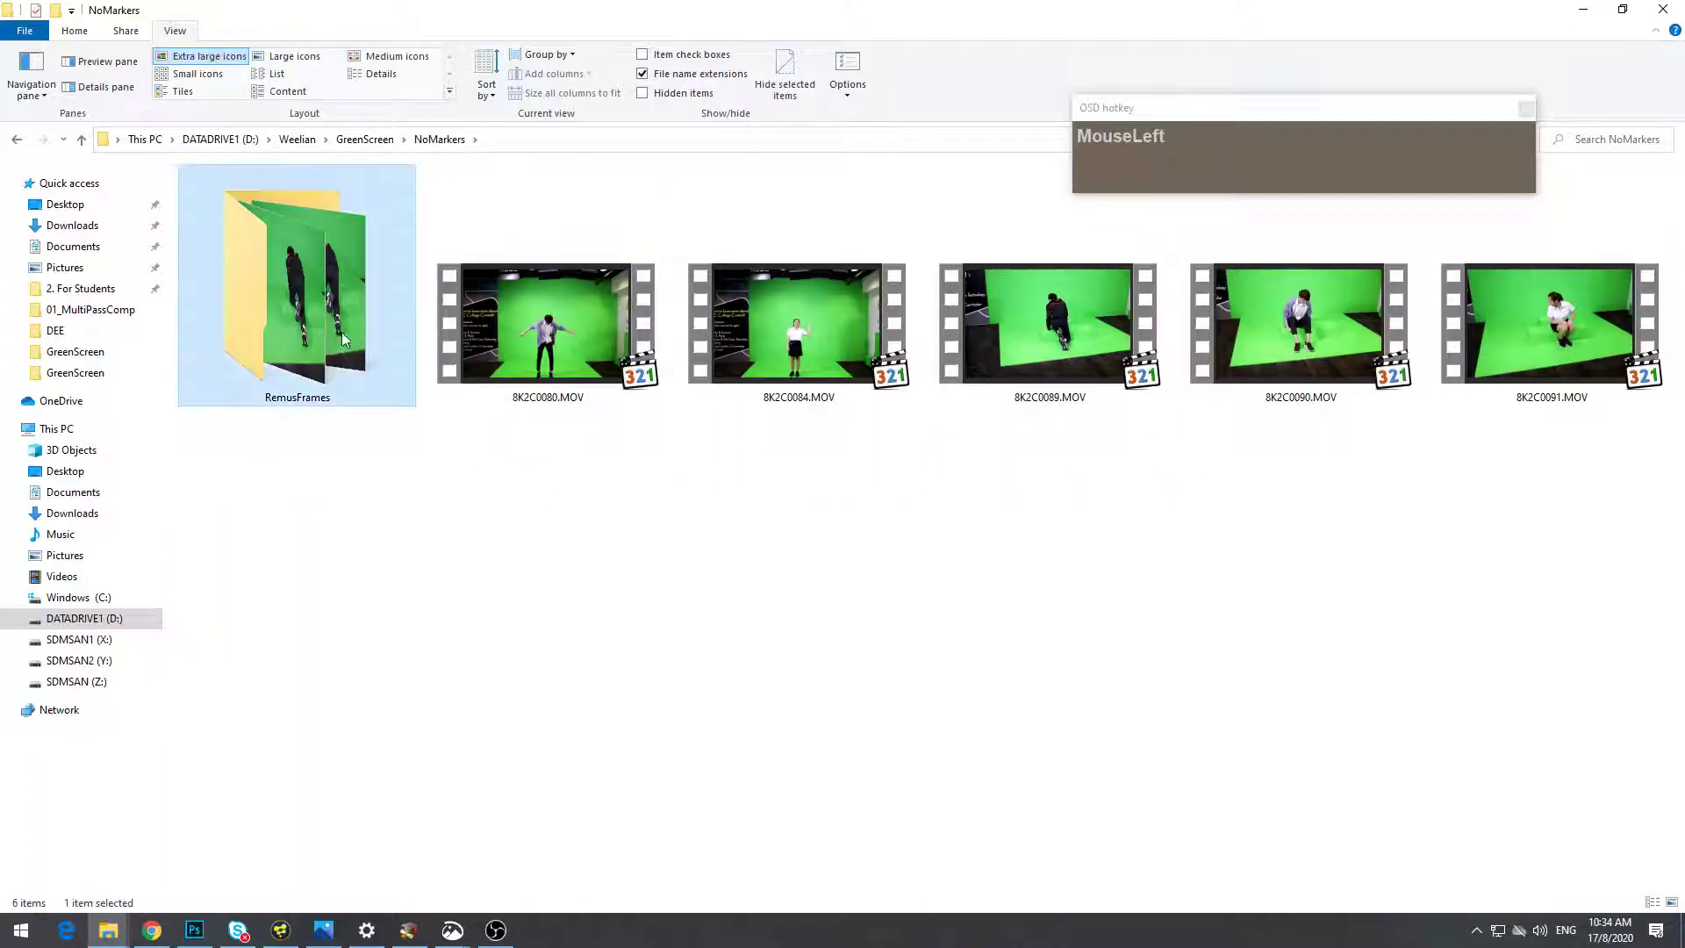
left_click(1072, 587)
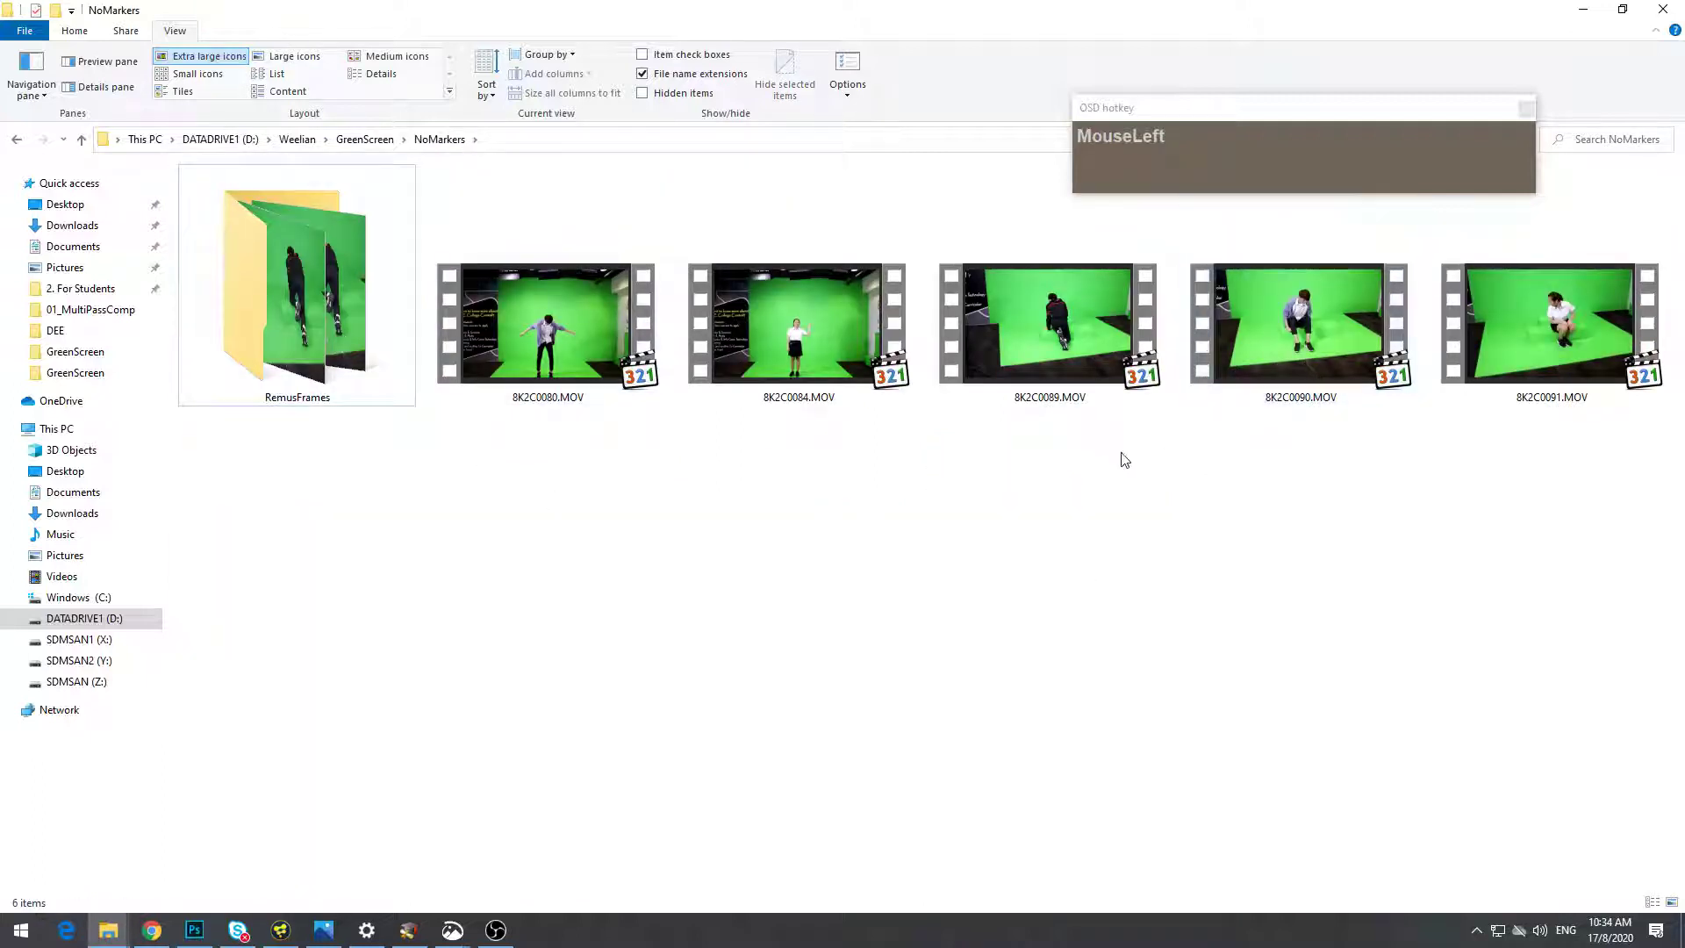
left_click(1220, 397)
key("Left")
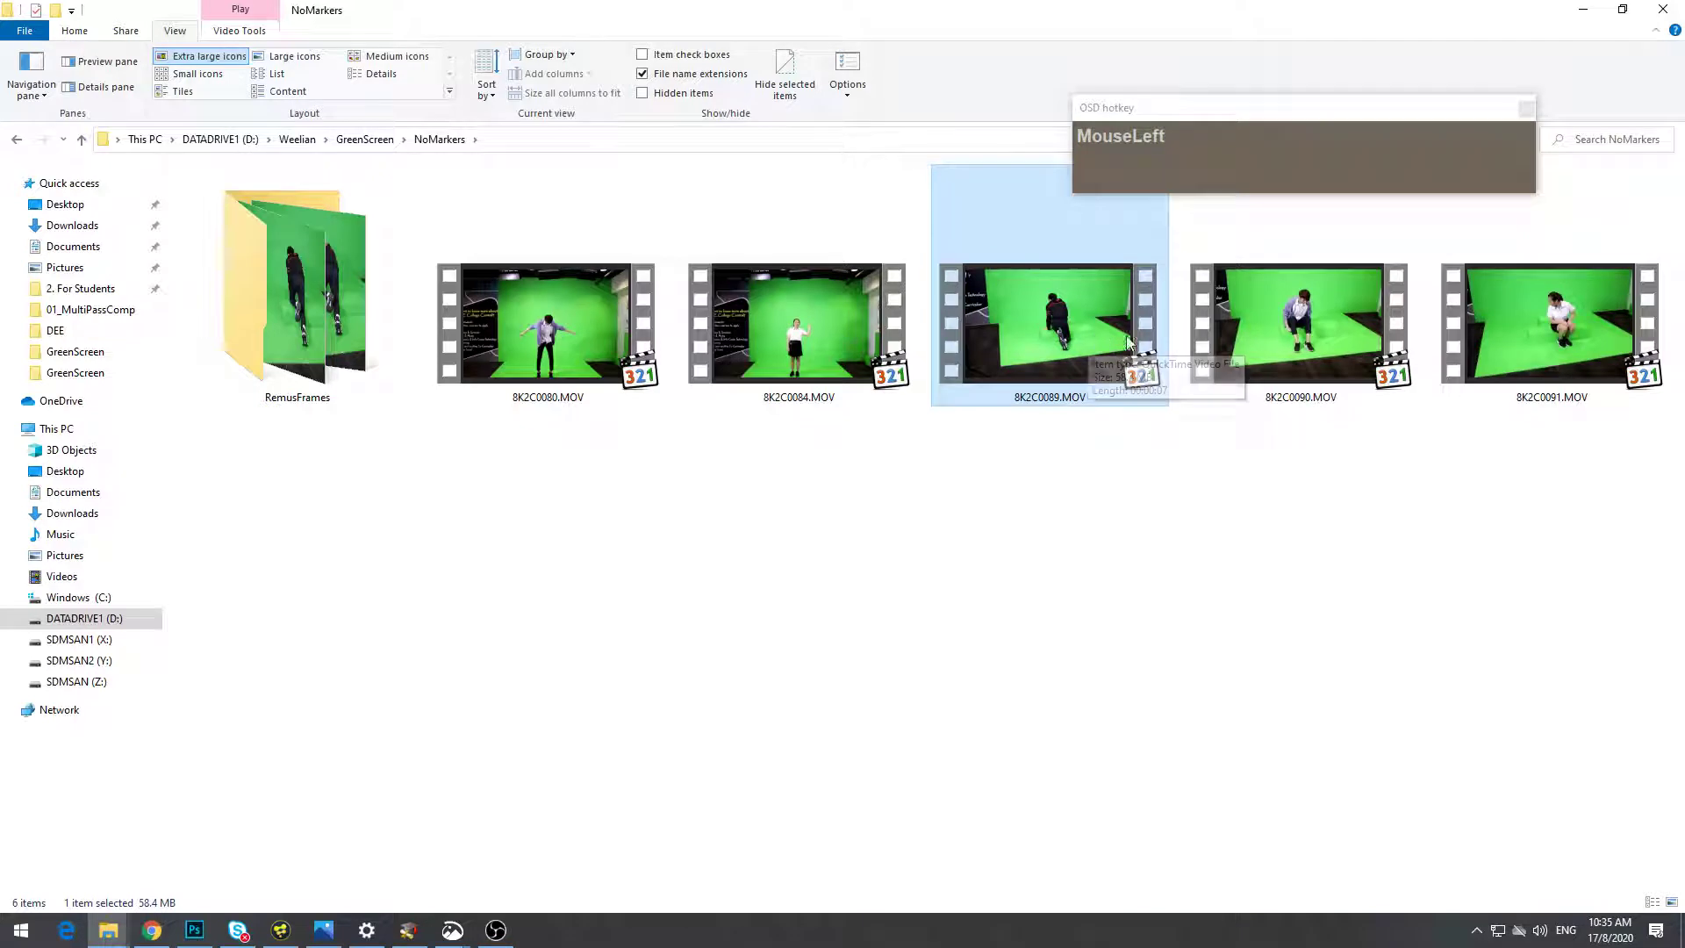
right_click(1067, 325)
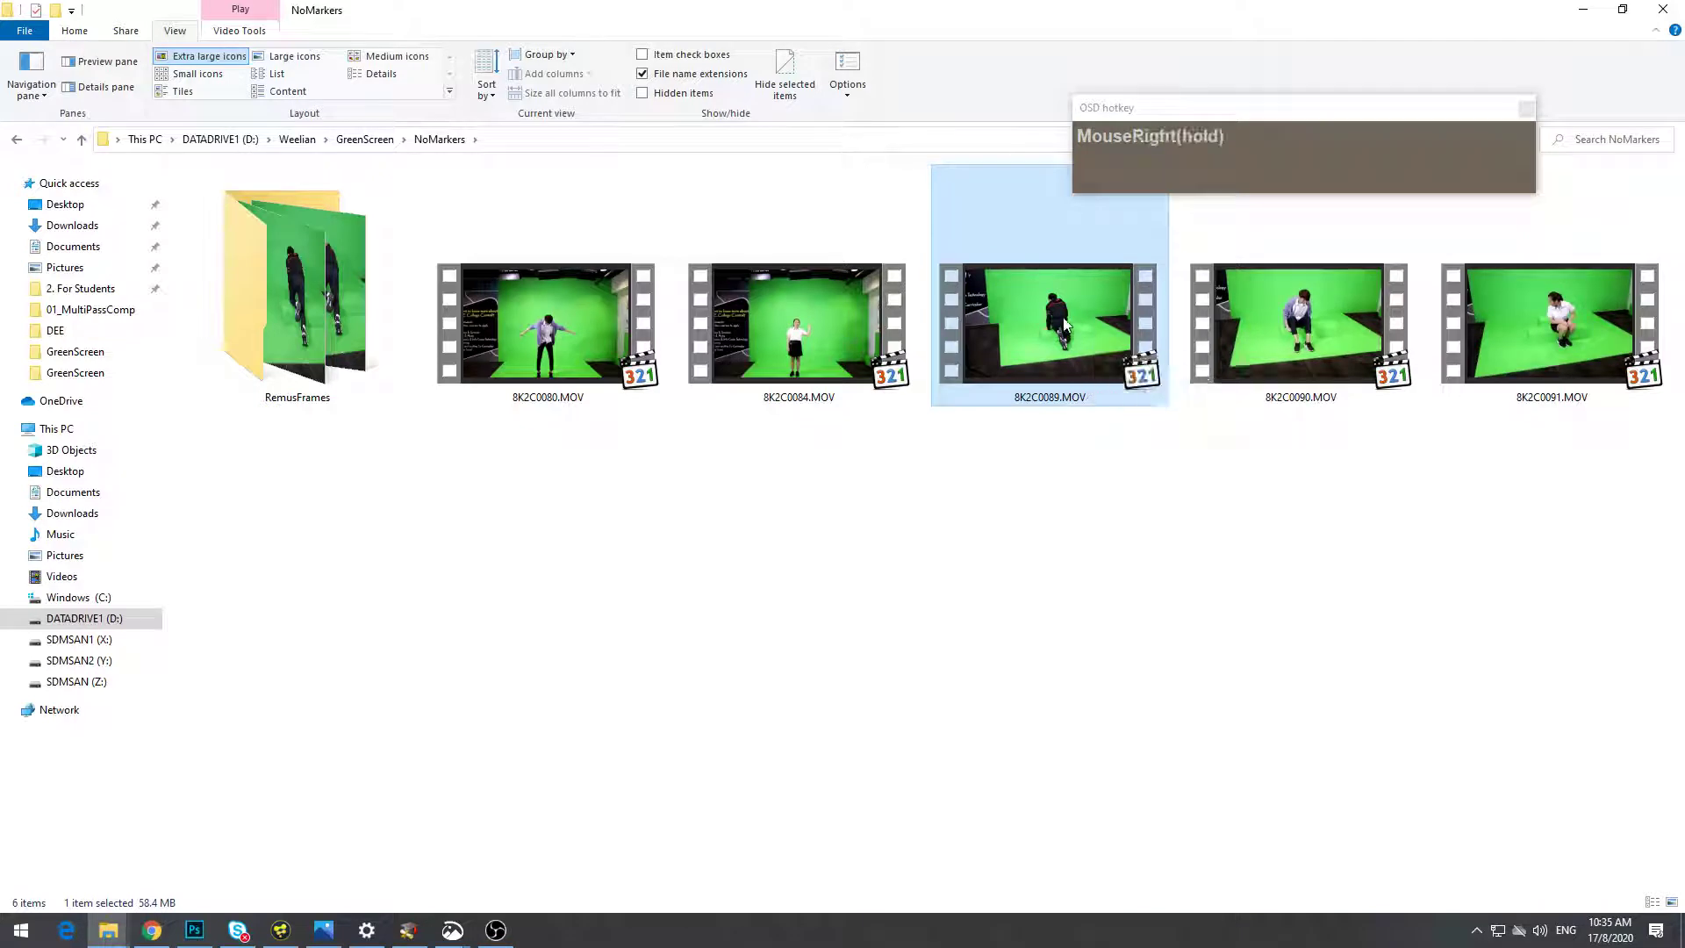
left_click(1123, 681)
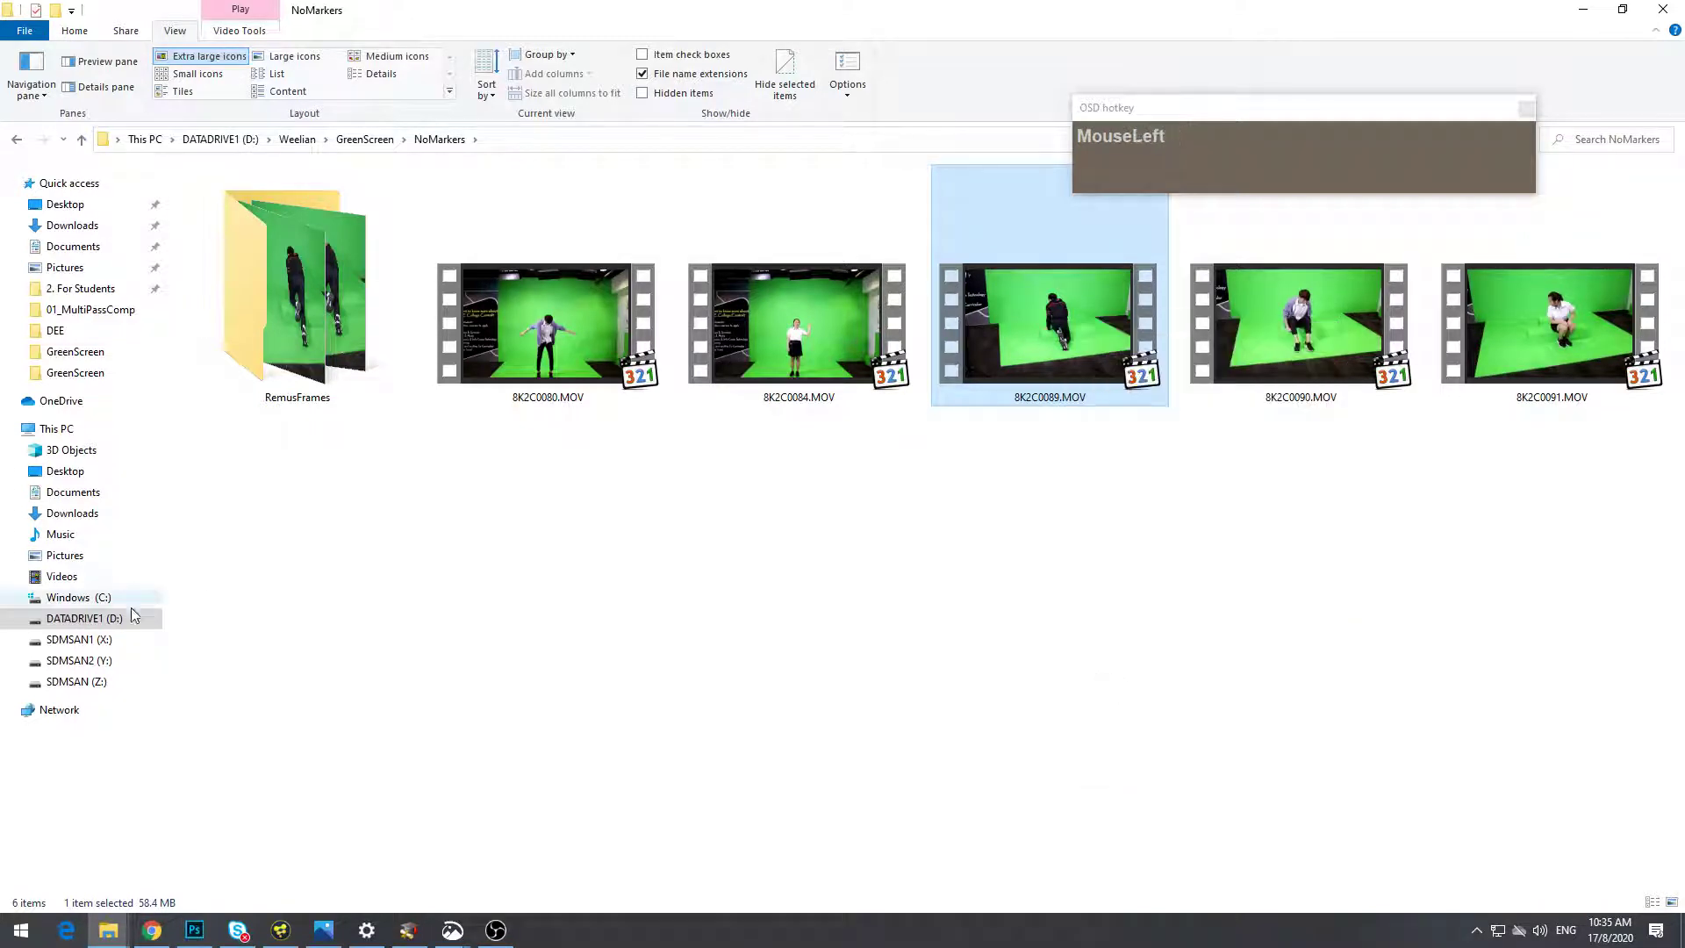
left_click(1172, 547)
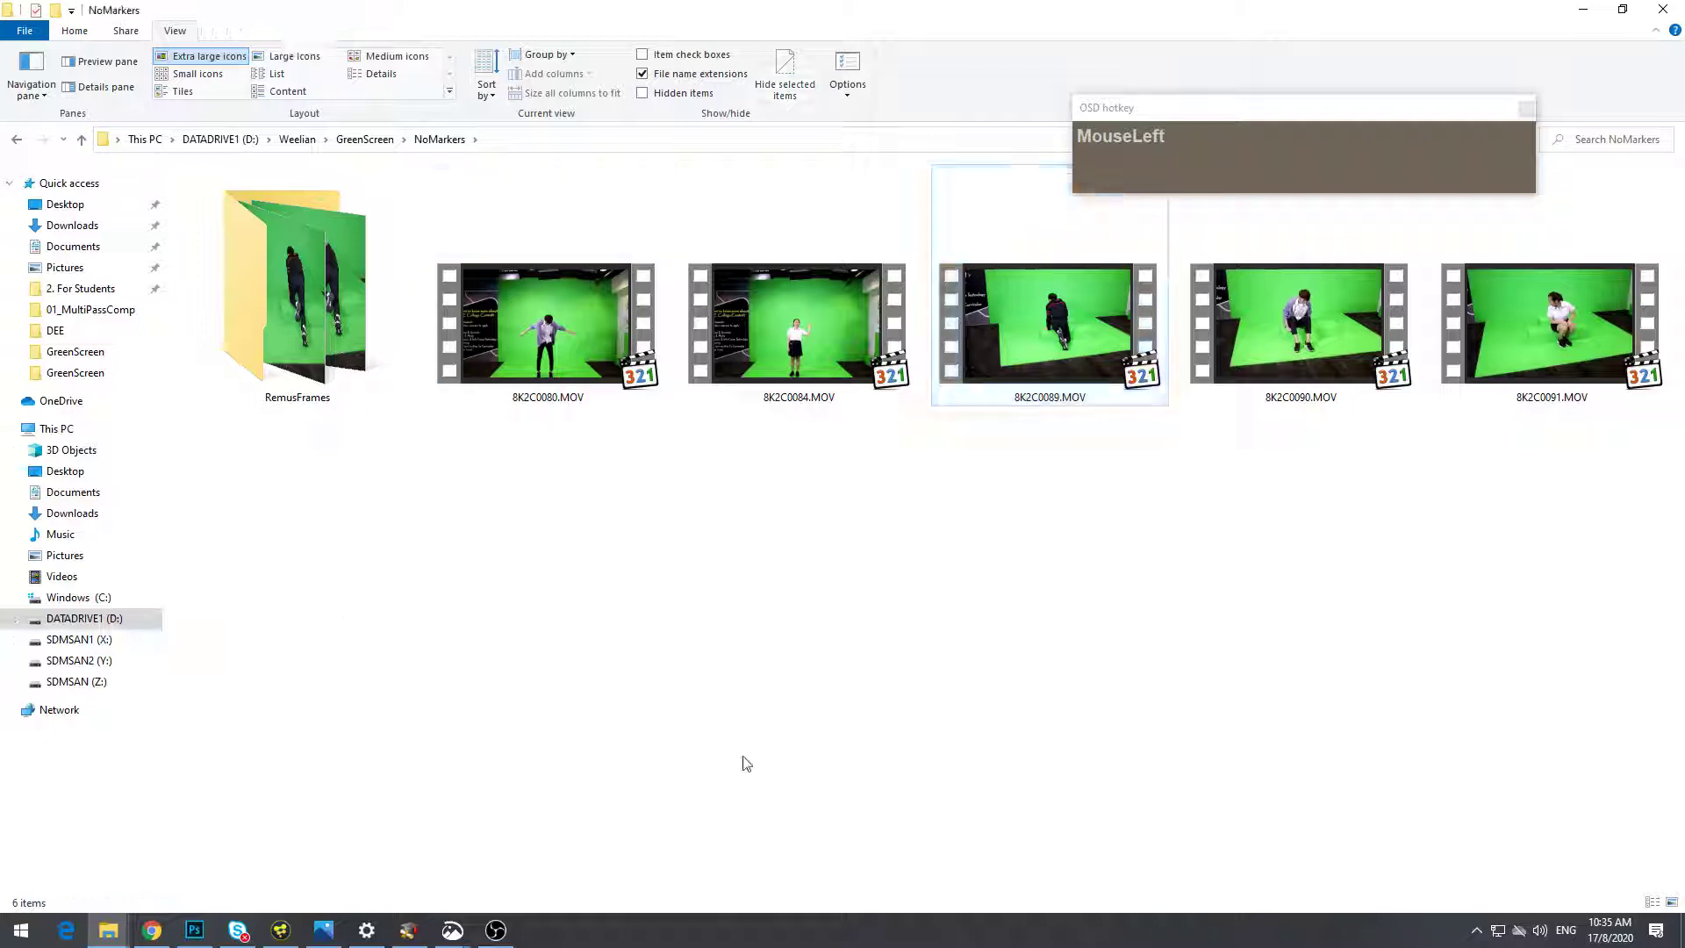
Show the desktop, launch Blender 2.83.2 and dismiss its splash screen
left_click(1678, 944)
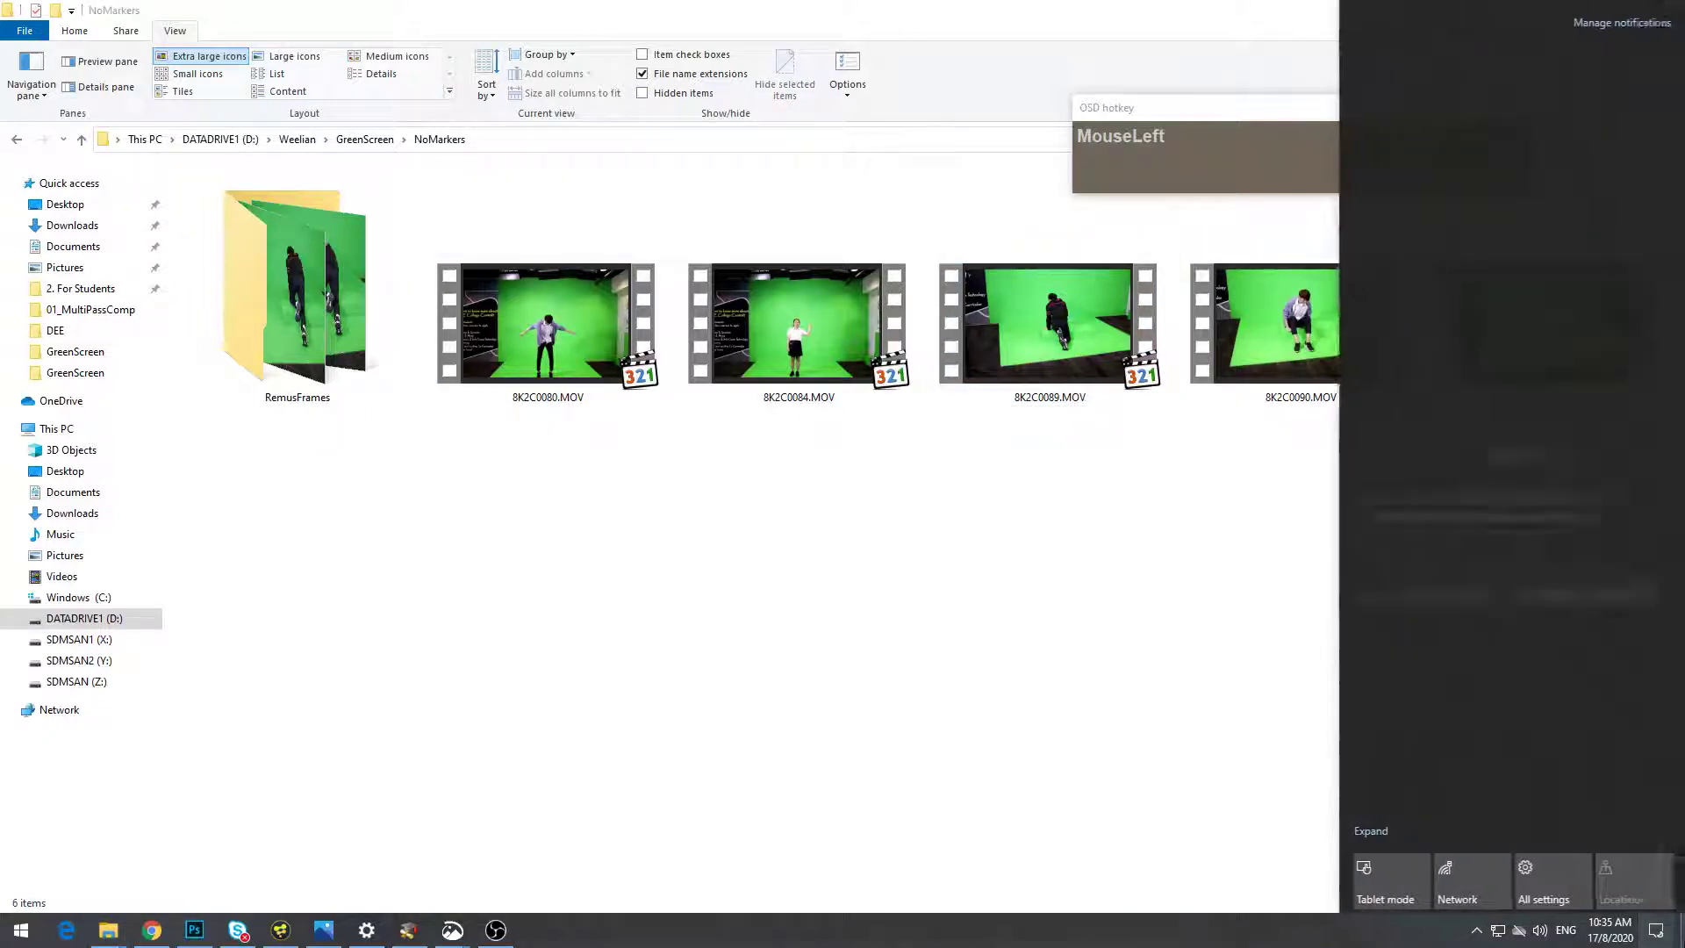
left_click(1683, 945)
left_click(1076, 674)
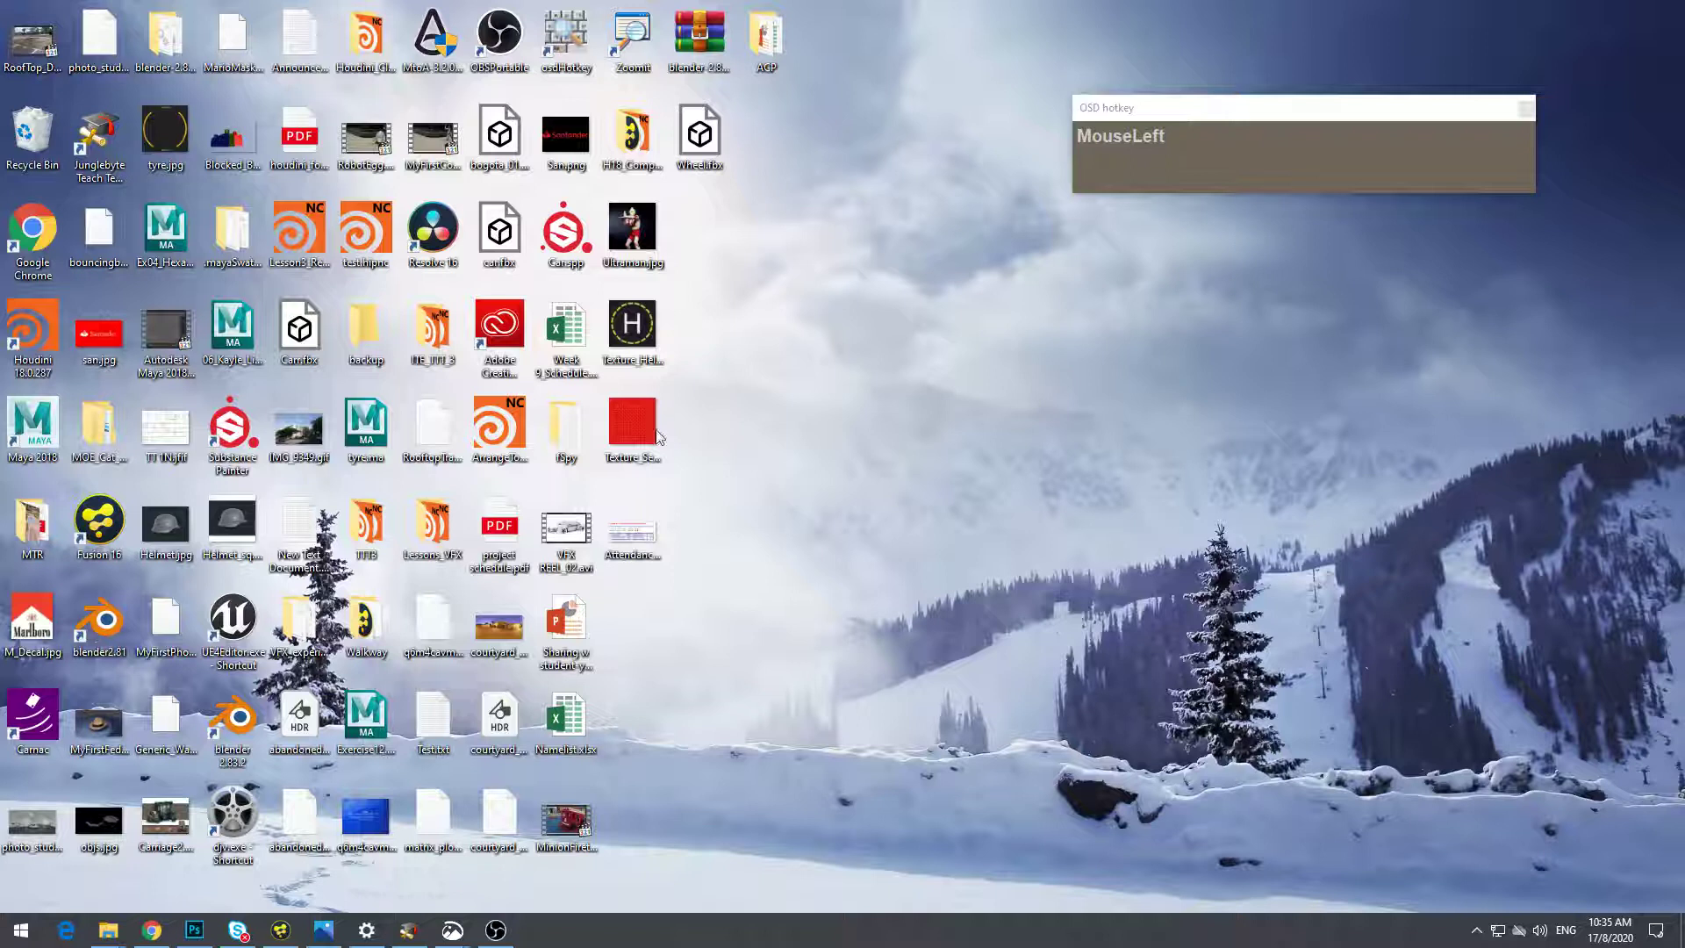
double_click(264, 729)
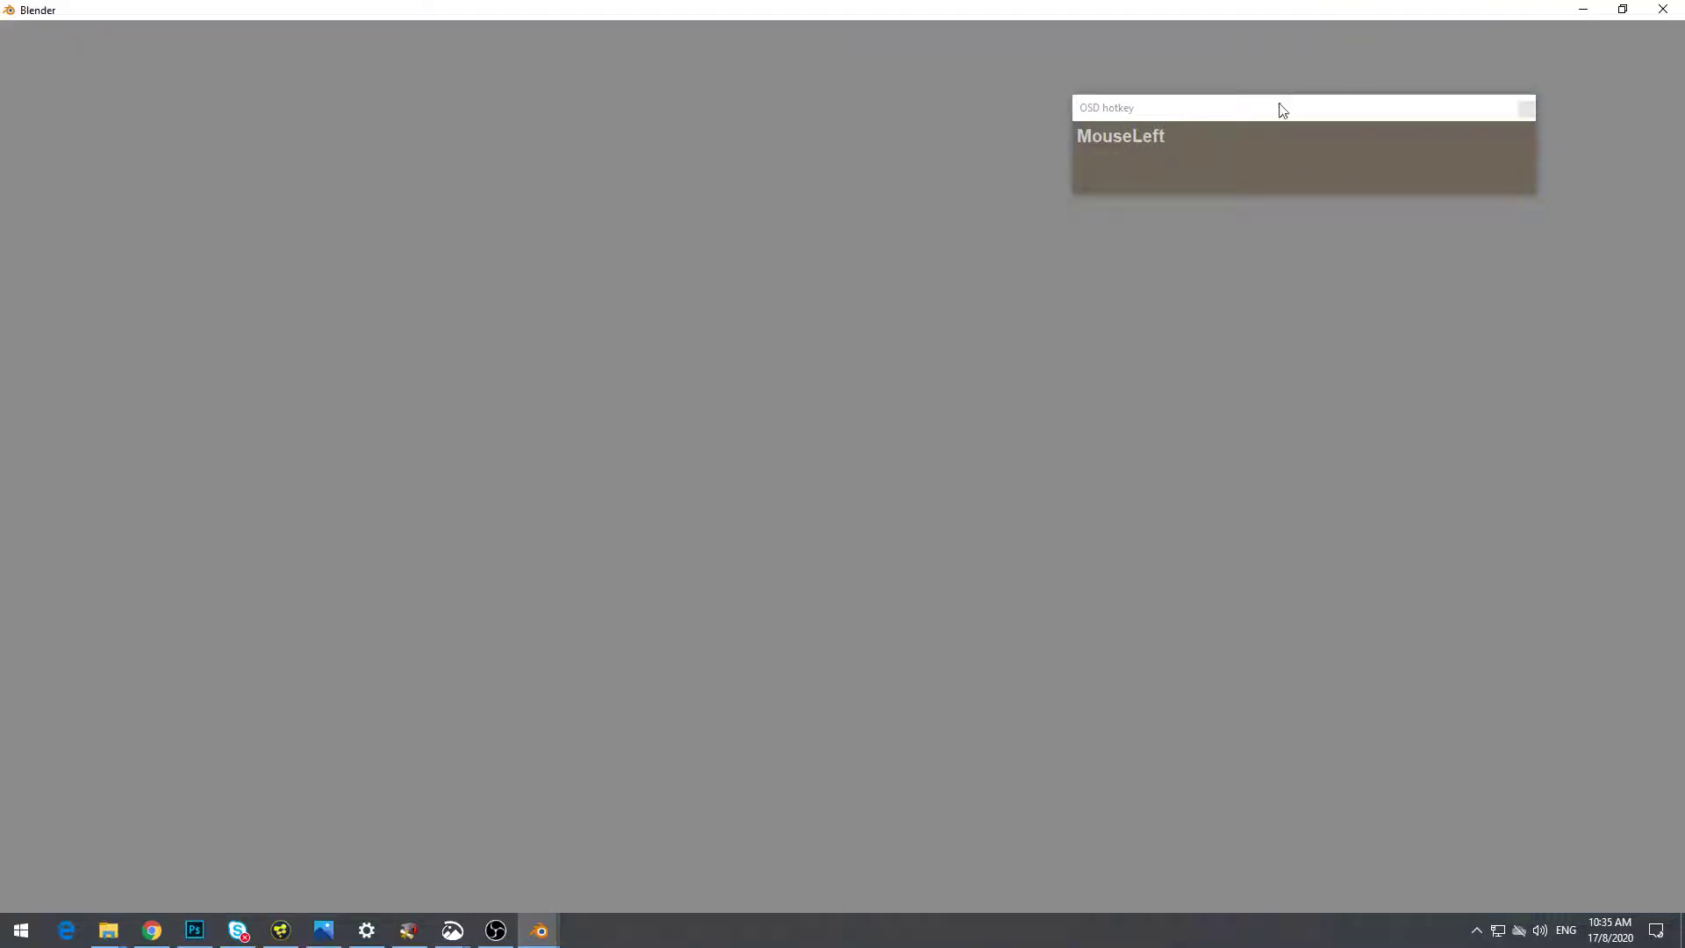
left_click_drag(1282, 110, 1151, 67)
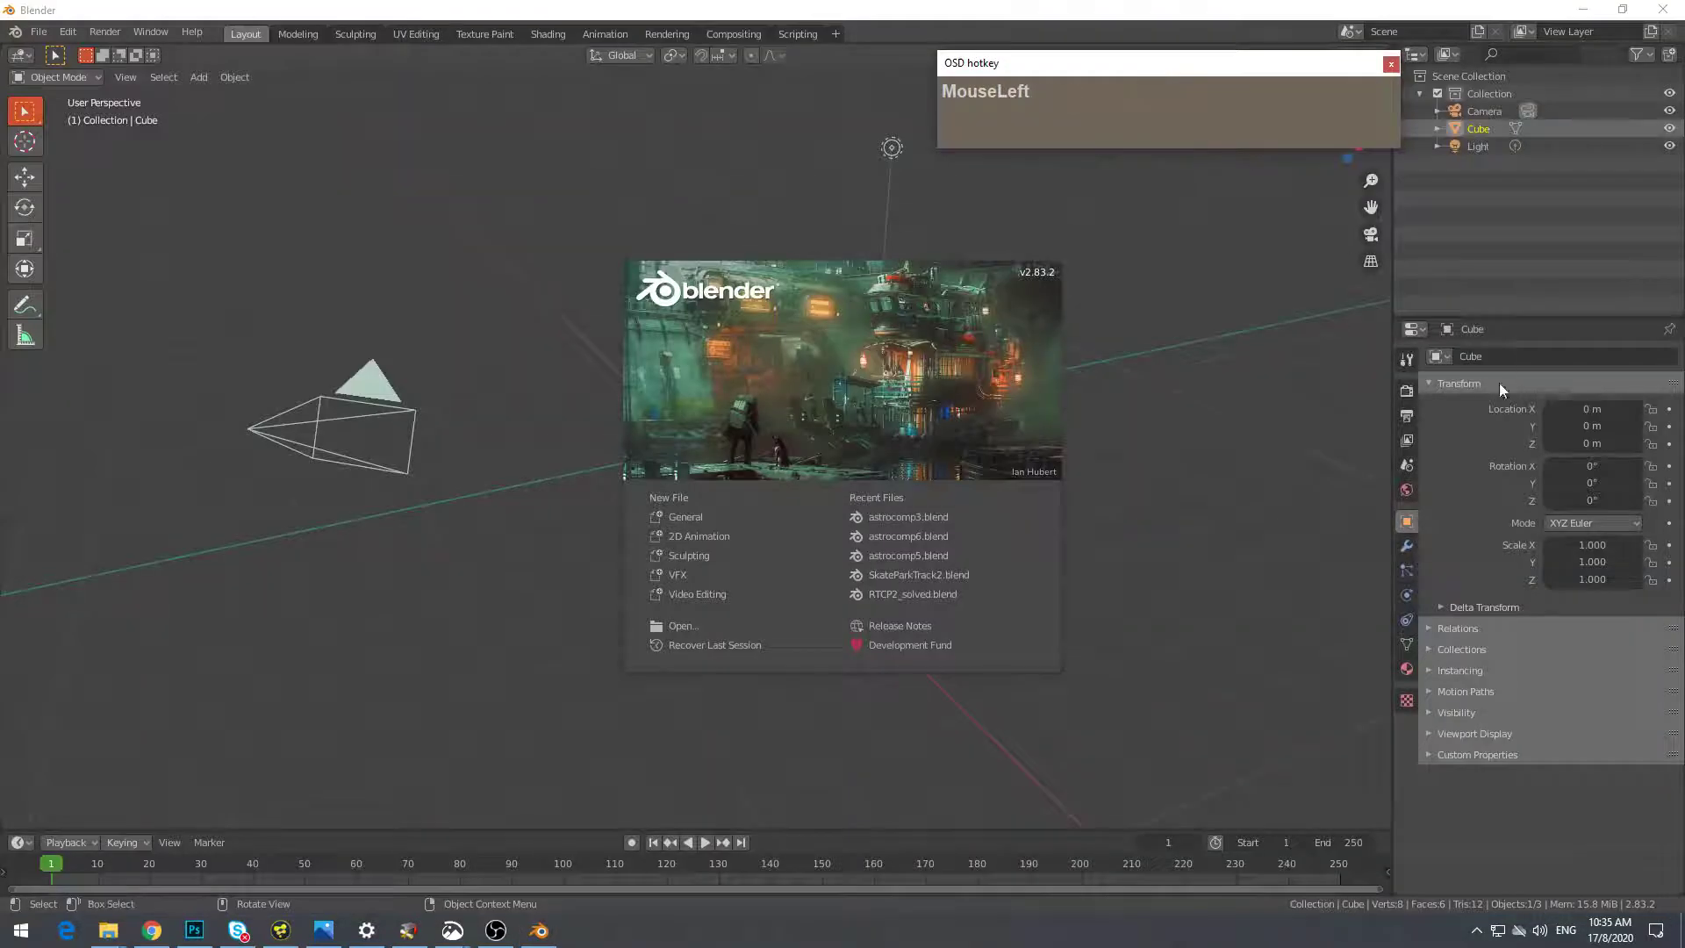
left_click(1340, 419)
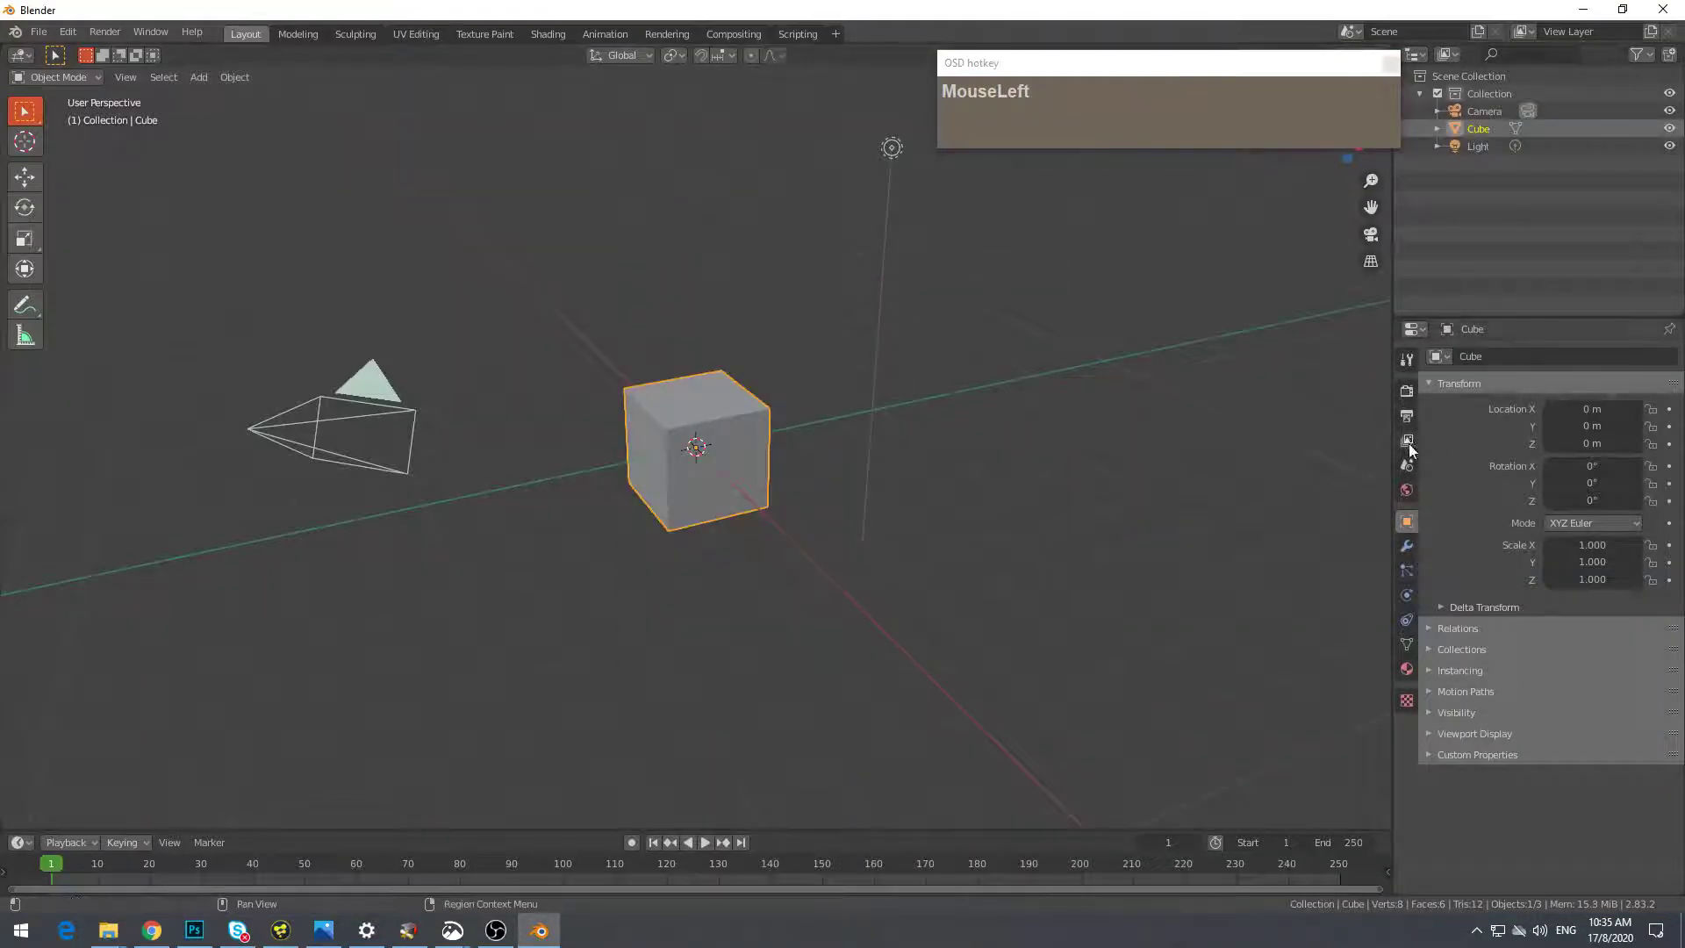
Add a Video Editing workspace to the Blender project
left_click(833, 39)
mouse_move(792, 141)
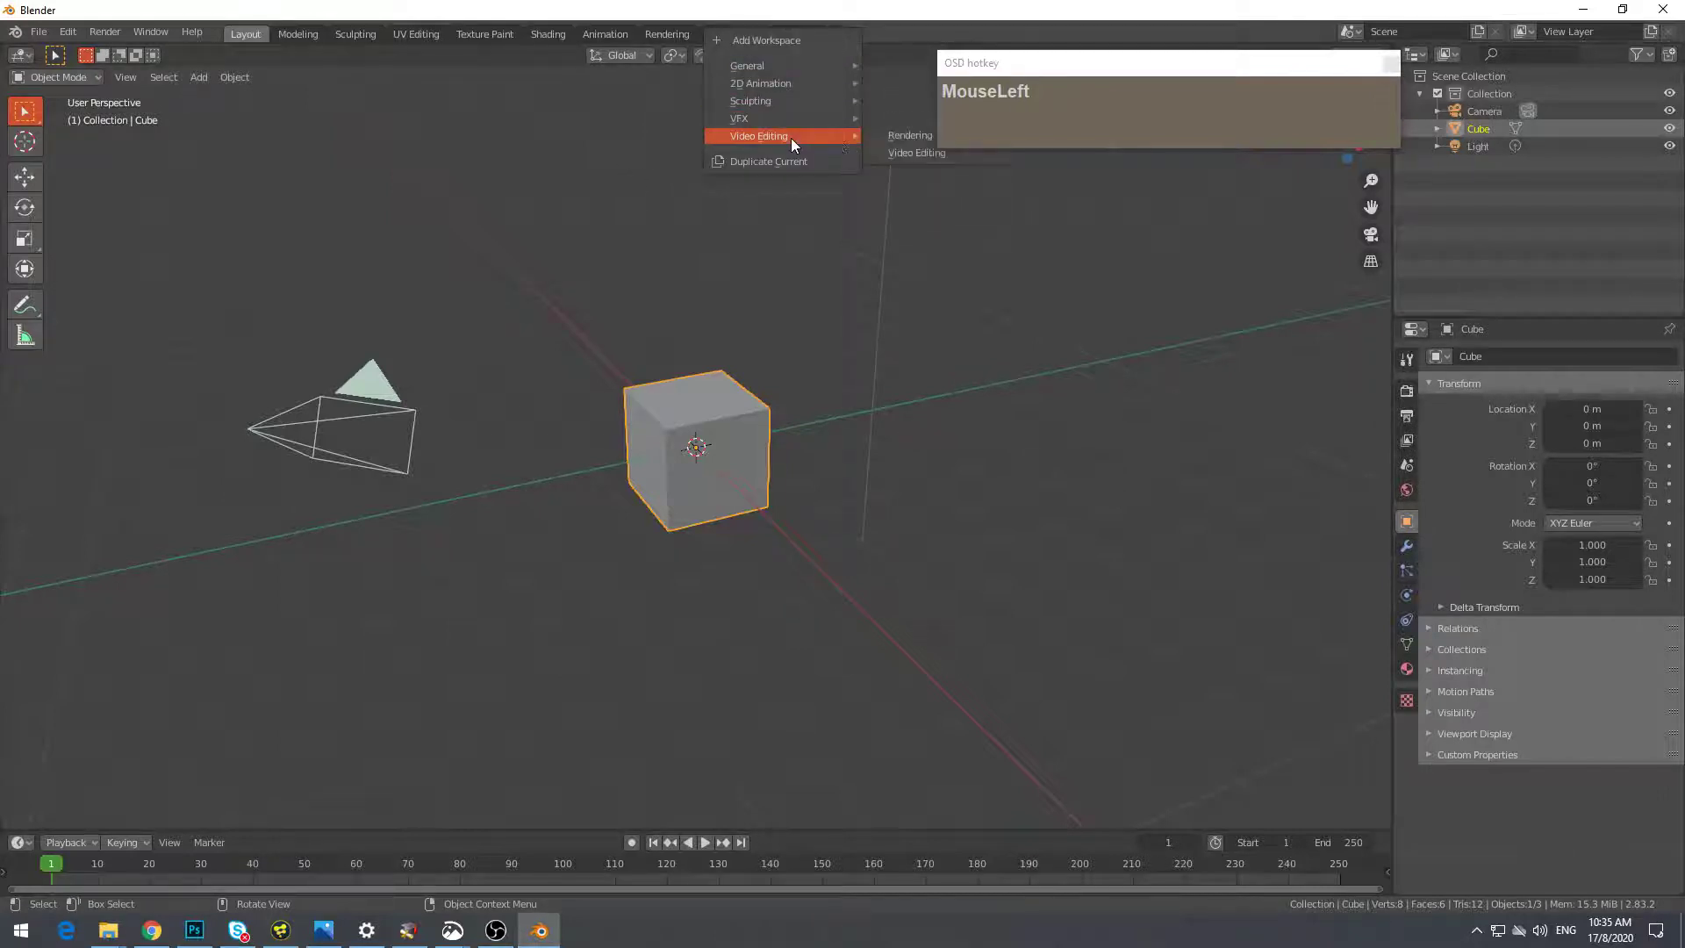
left_click(883, 155)
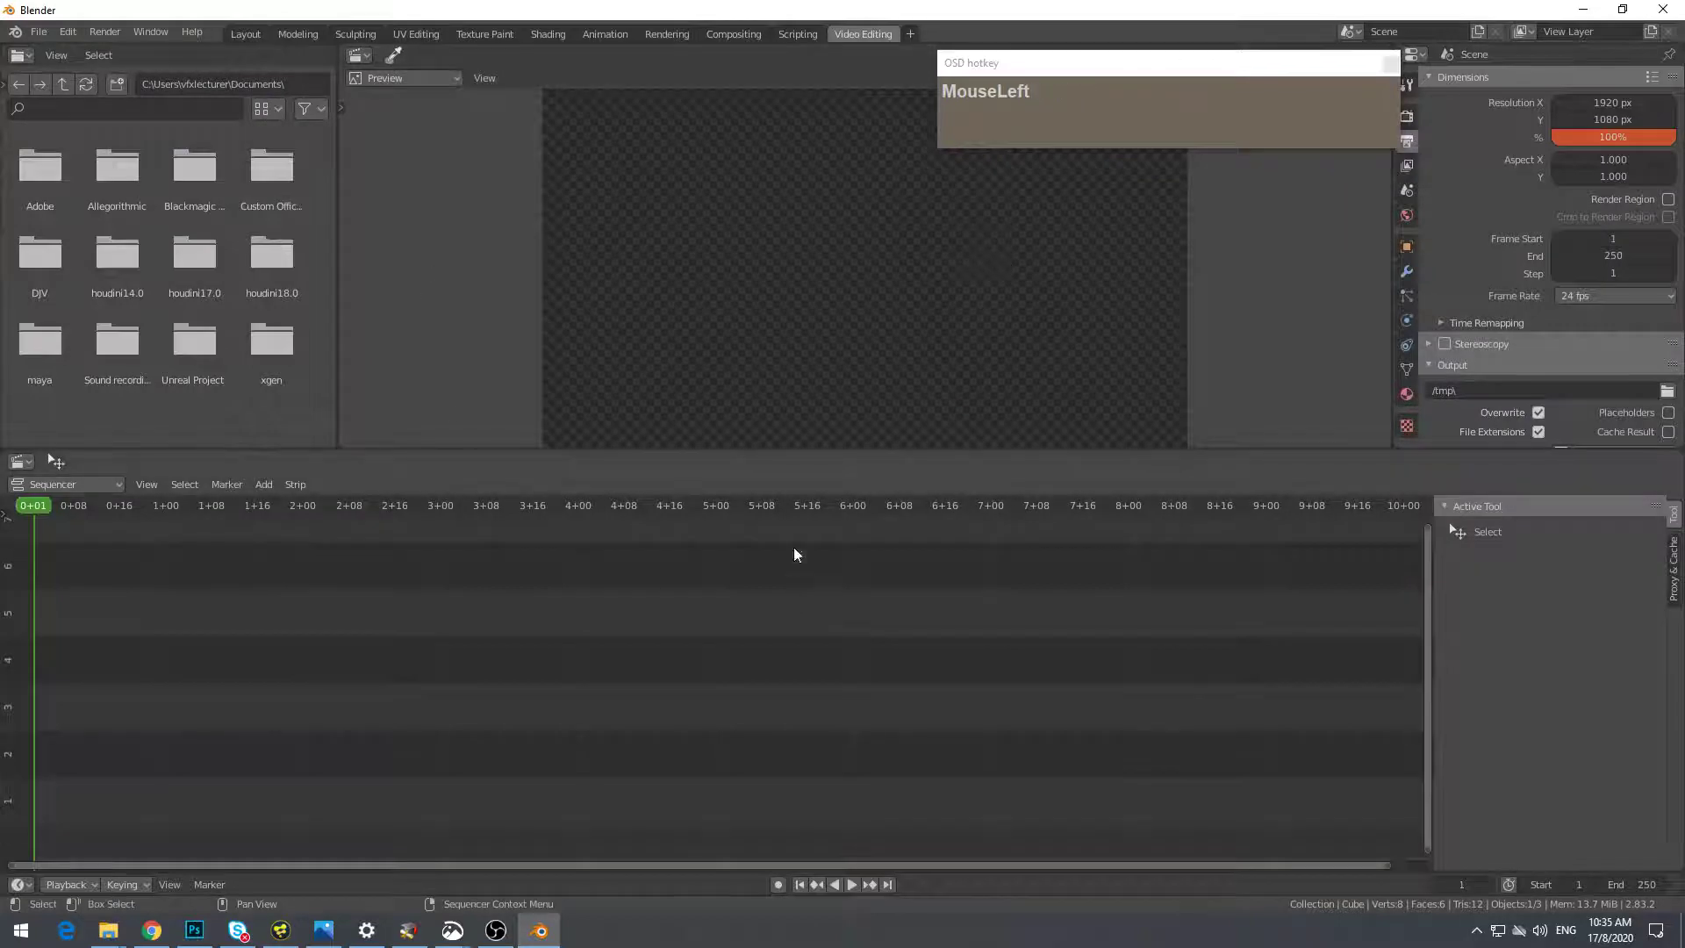
Bring up the NoMarkers folder in a smaller File Explorer window and add 8K2C0089.MOV to Blender's sequencer at the first frame
mouse_move(108, 931)
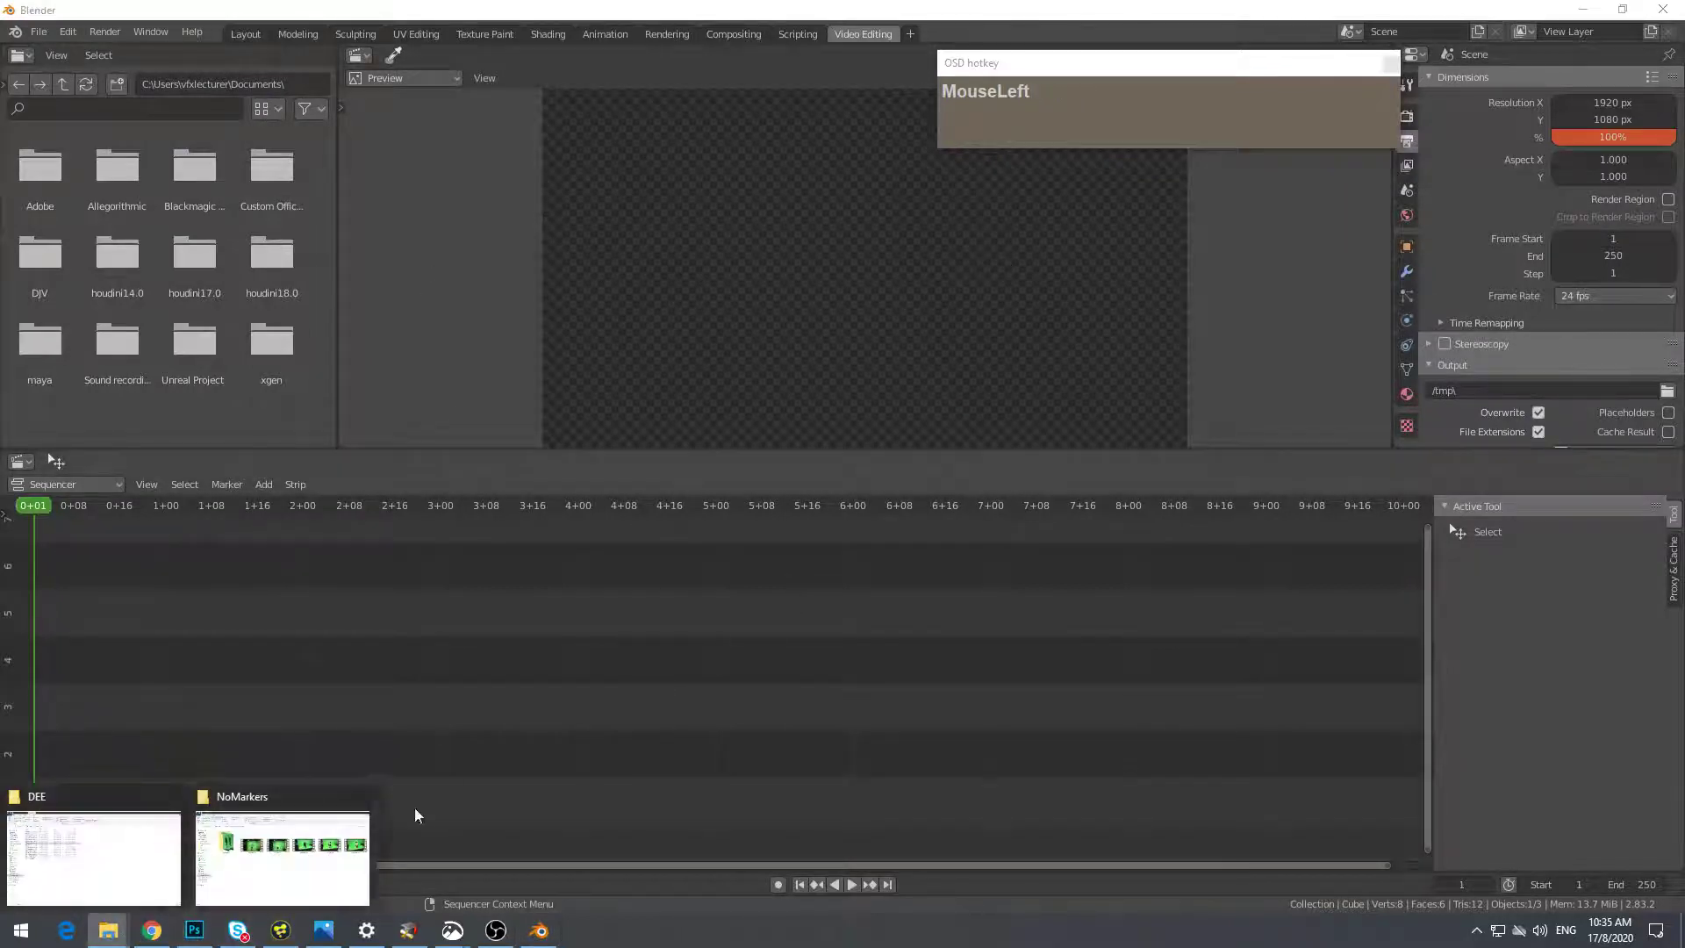
left_click(283, 847)
left_click(1581, 39)
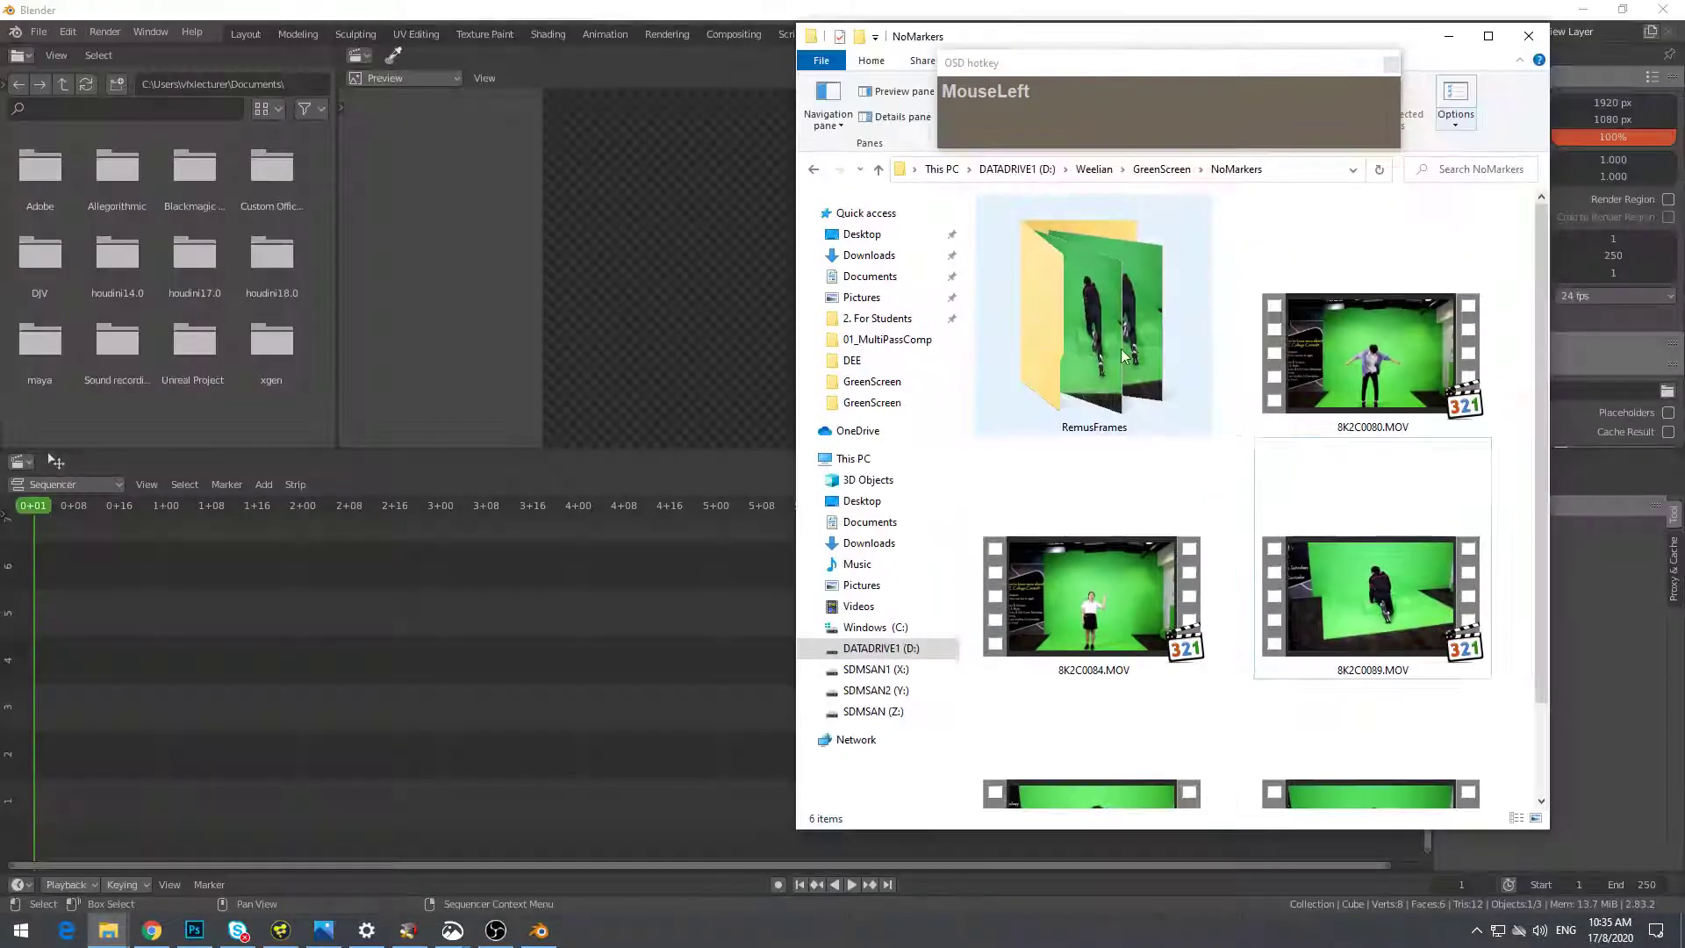
scroll(1311, 665, "down", 1)
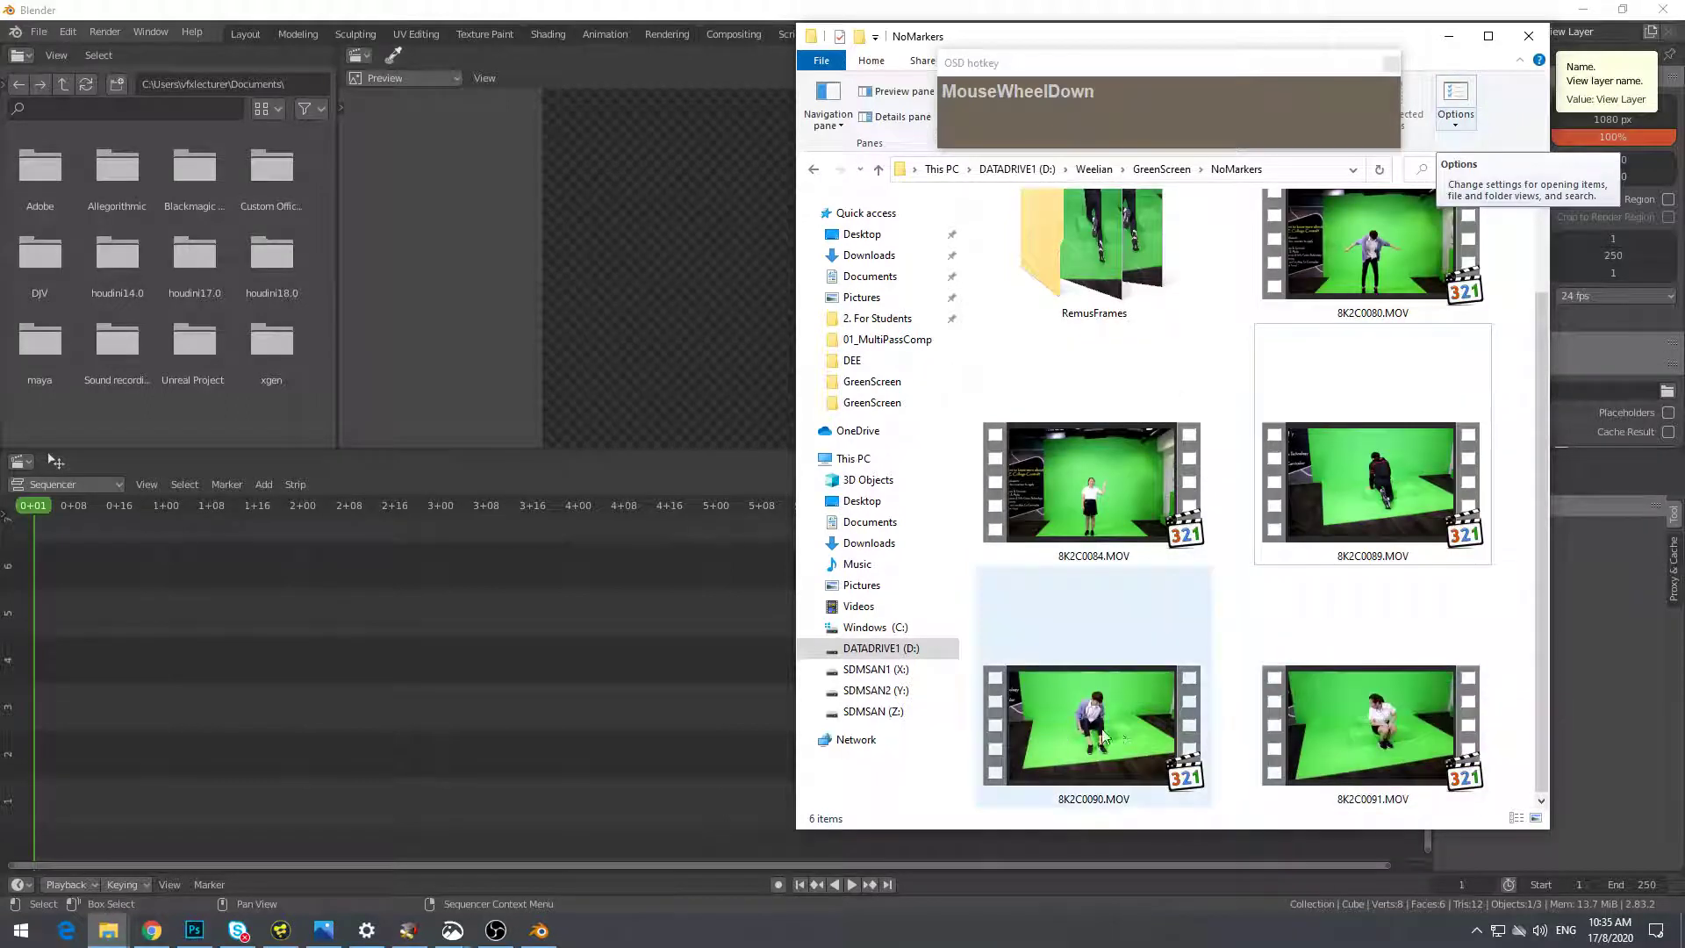
left_click_drag(1338, 520, 160, 625)
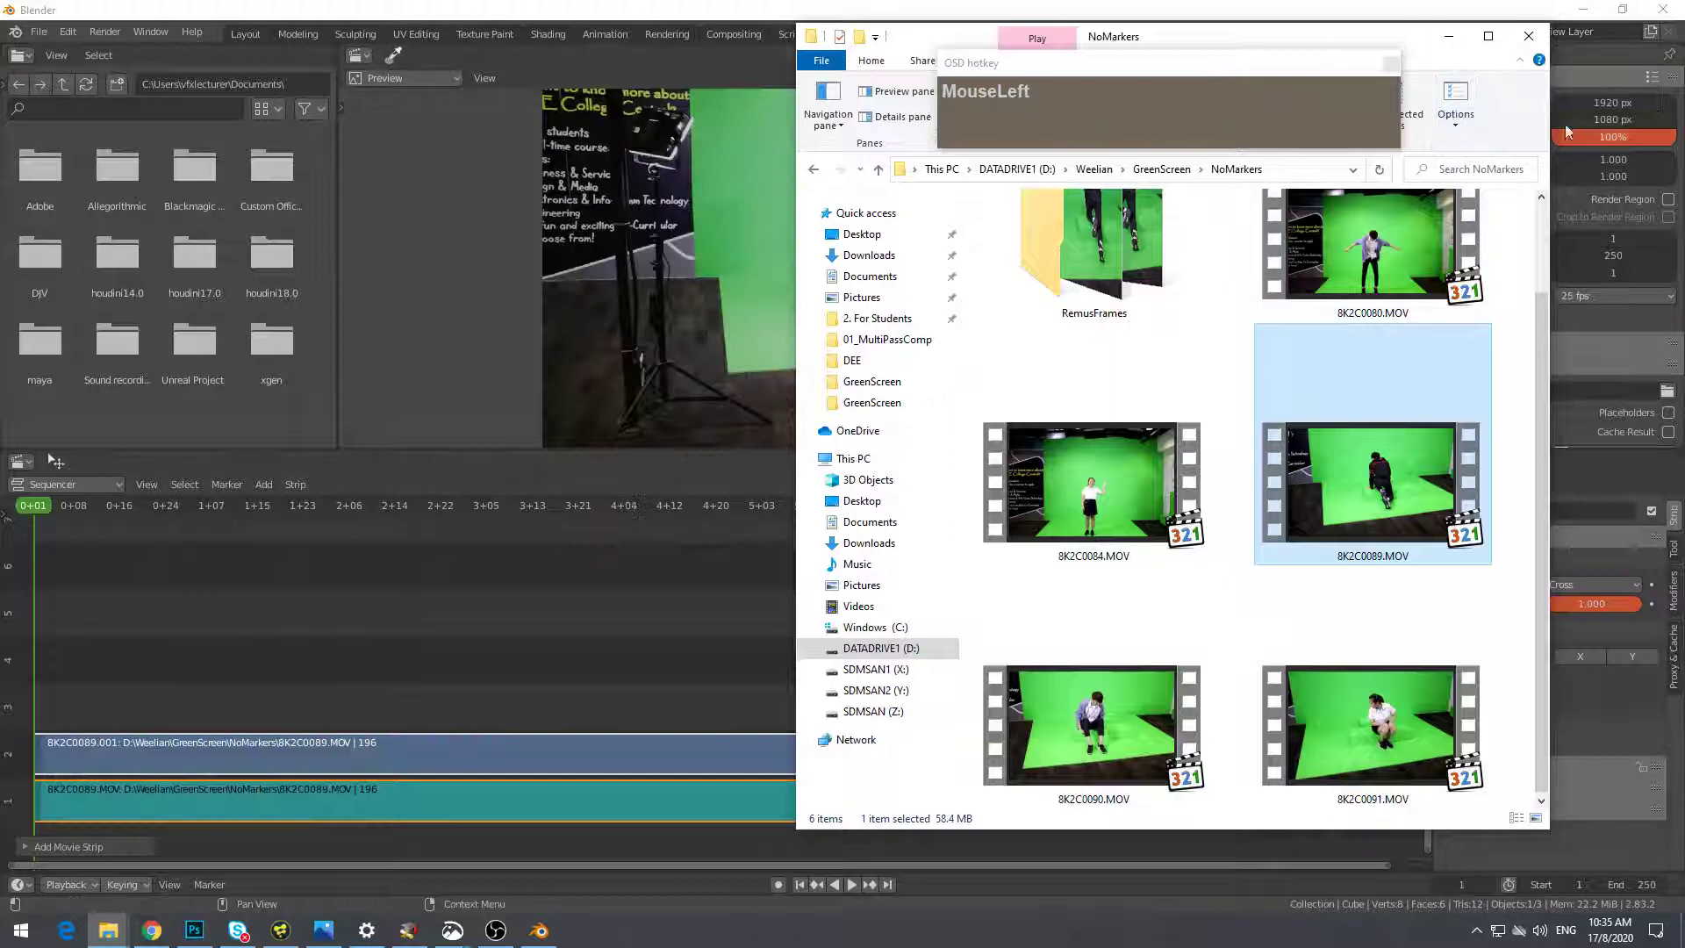
Minimize File Explorer and delete the clip's sound strip from the sequencer, leaving the 8K2C0089 movie strip selected
left_click(1450, 41)
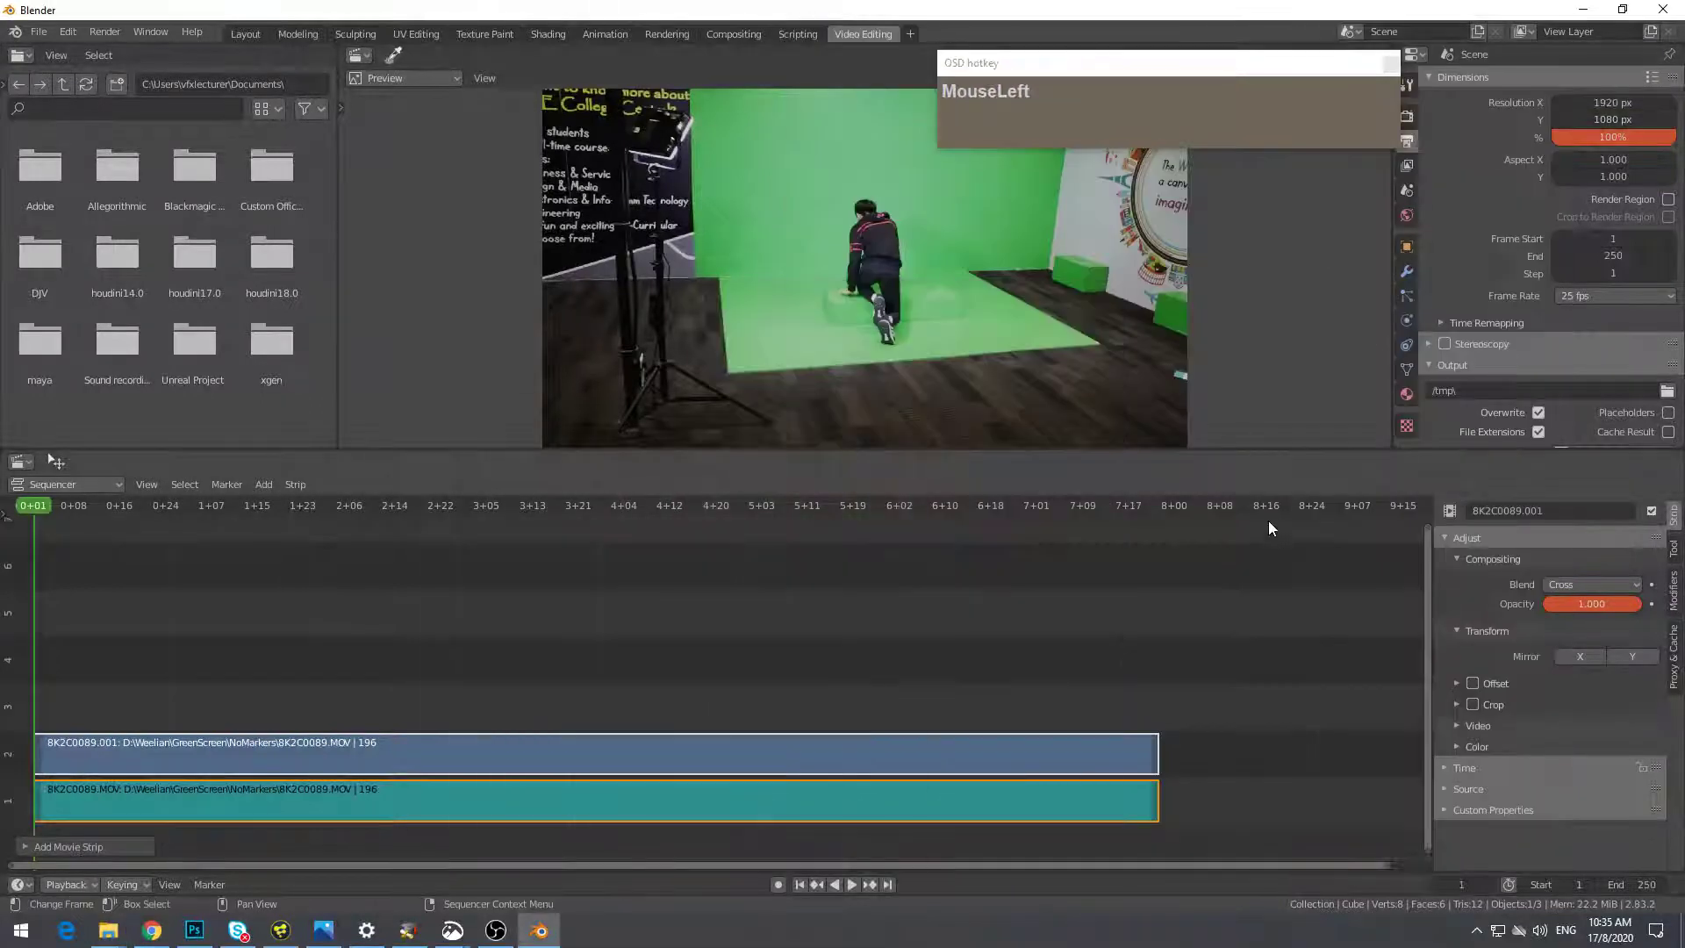
left_click(511, 806)
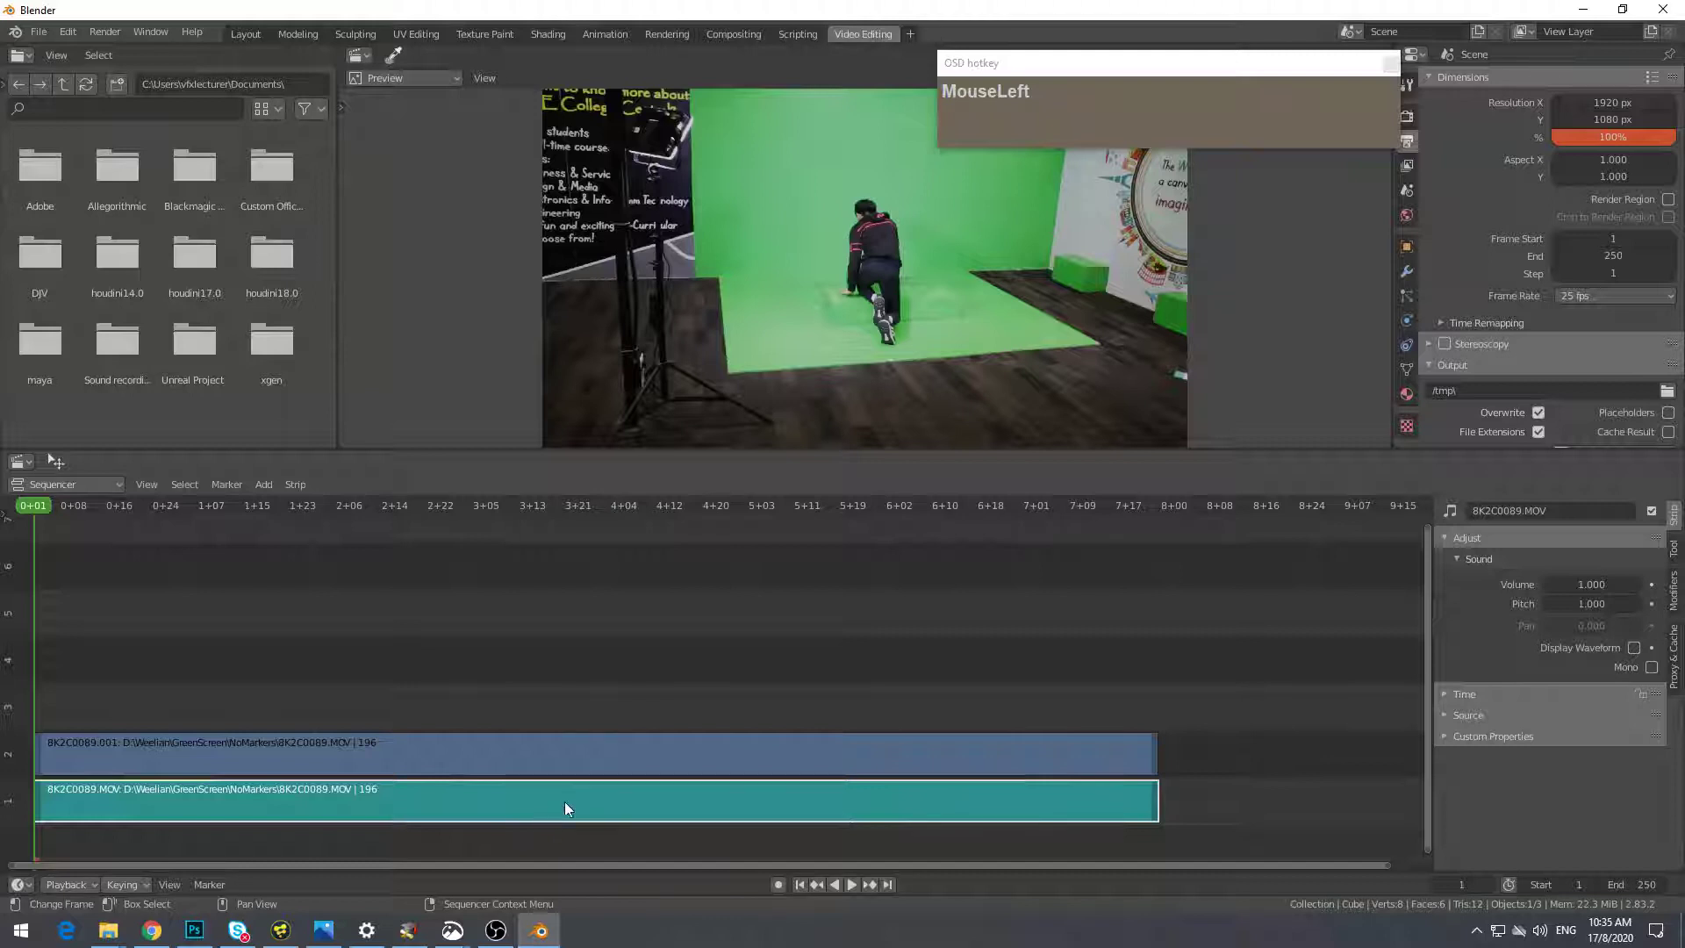
key("x")
left_click(519, 806)
left_click(600, 760)
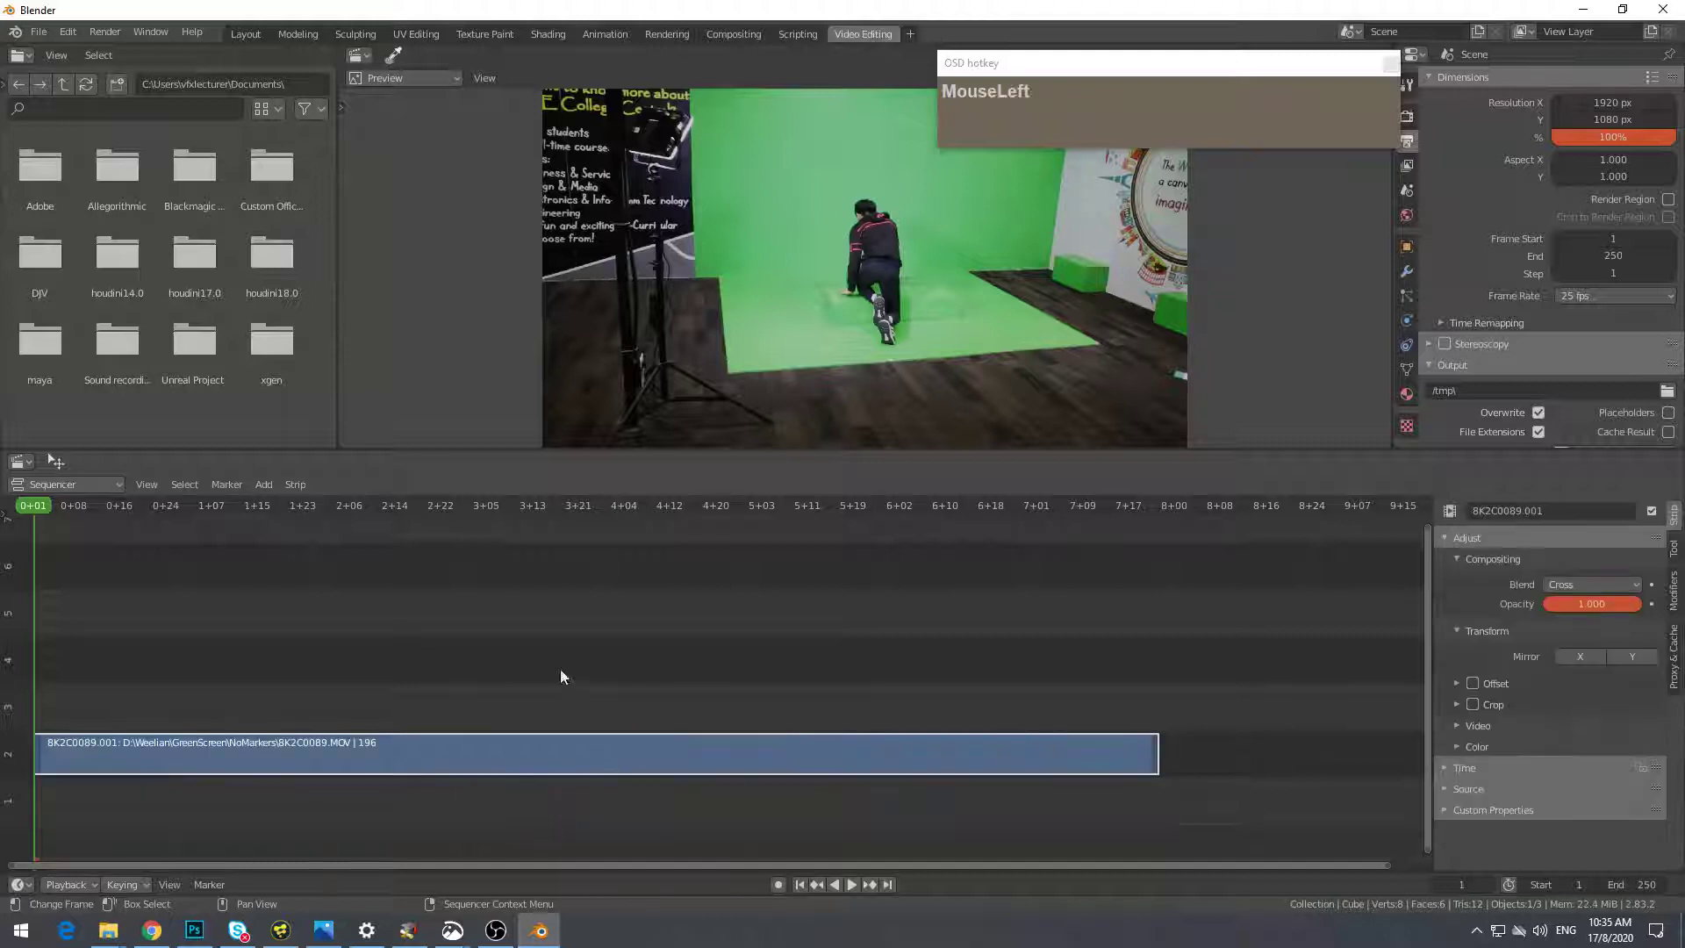
left_click_drag(83, 515, 39, 518)
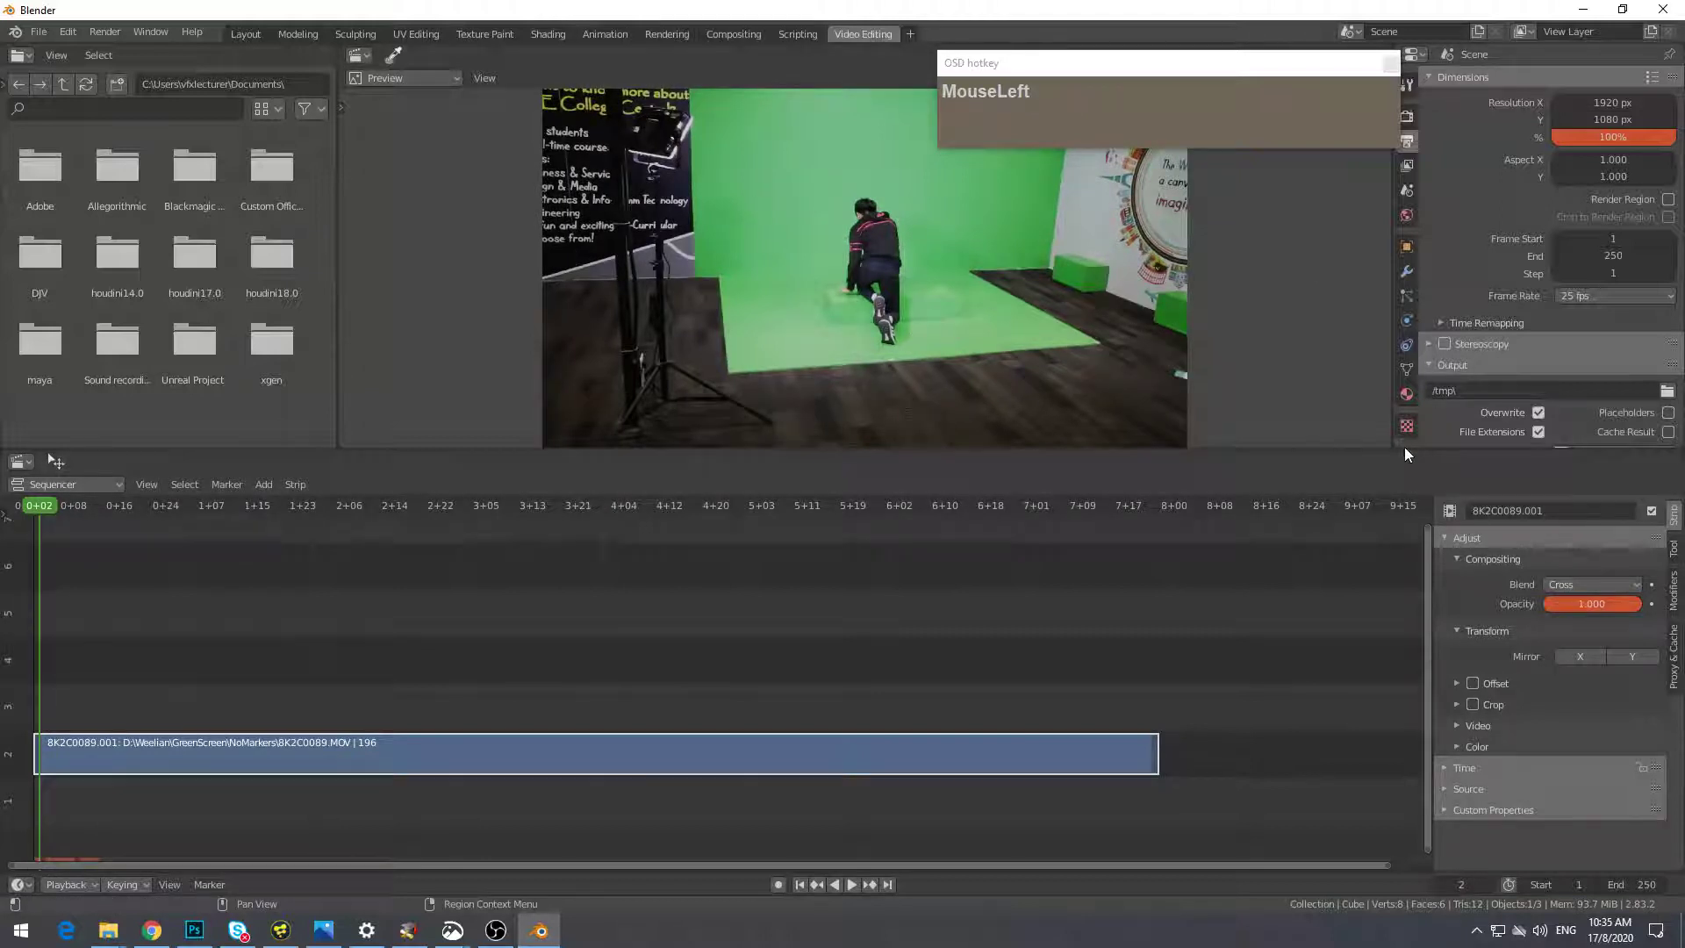
left_click_drag(1255, 70, 428, 153)
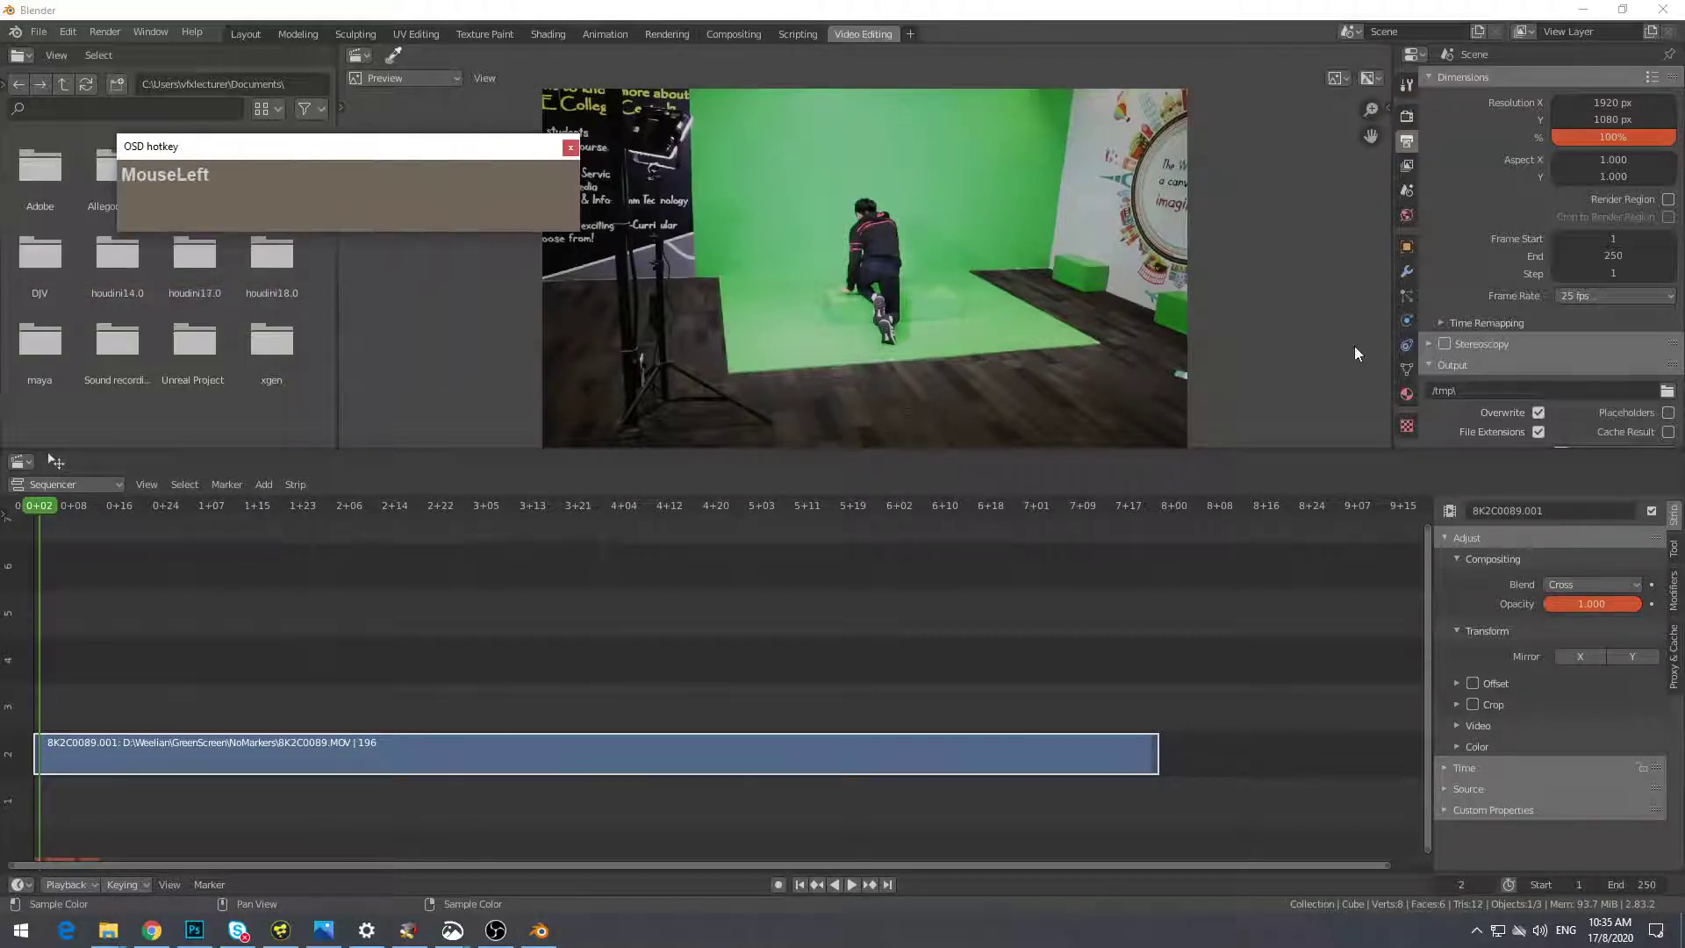
left_click(1409, 121)
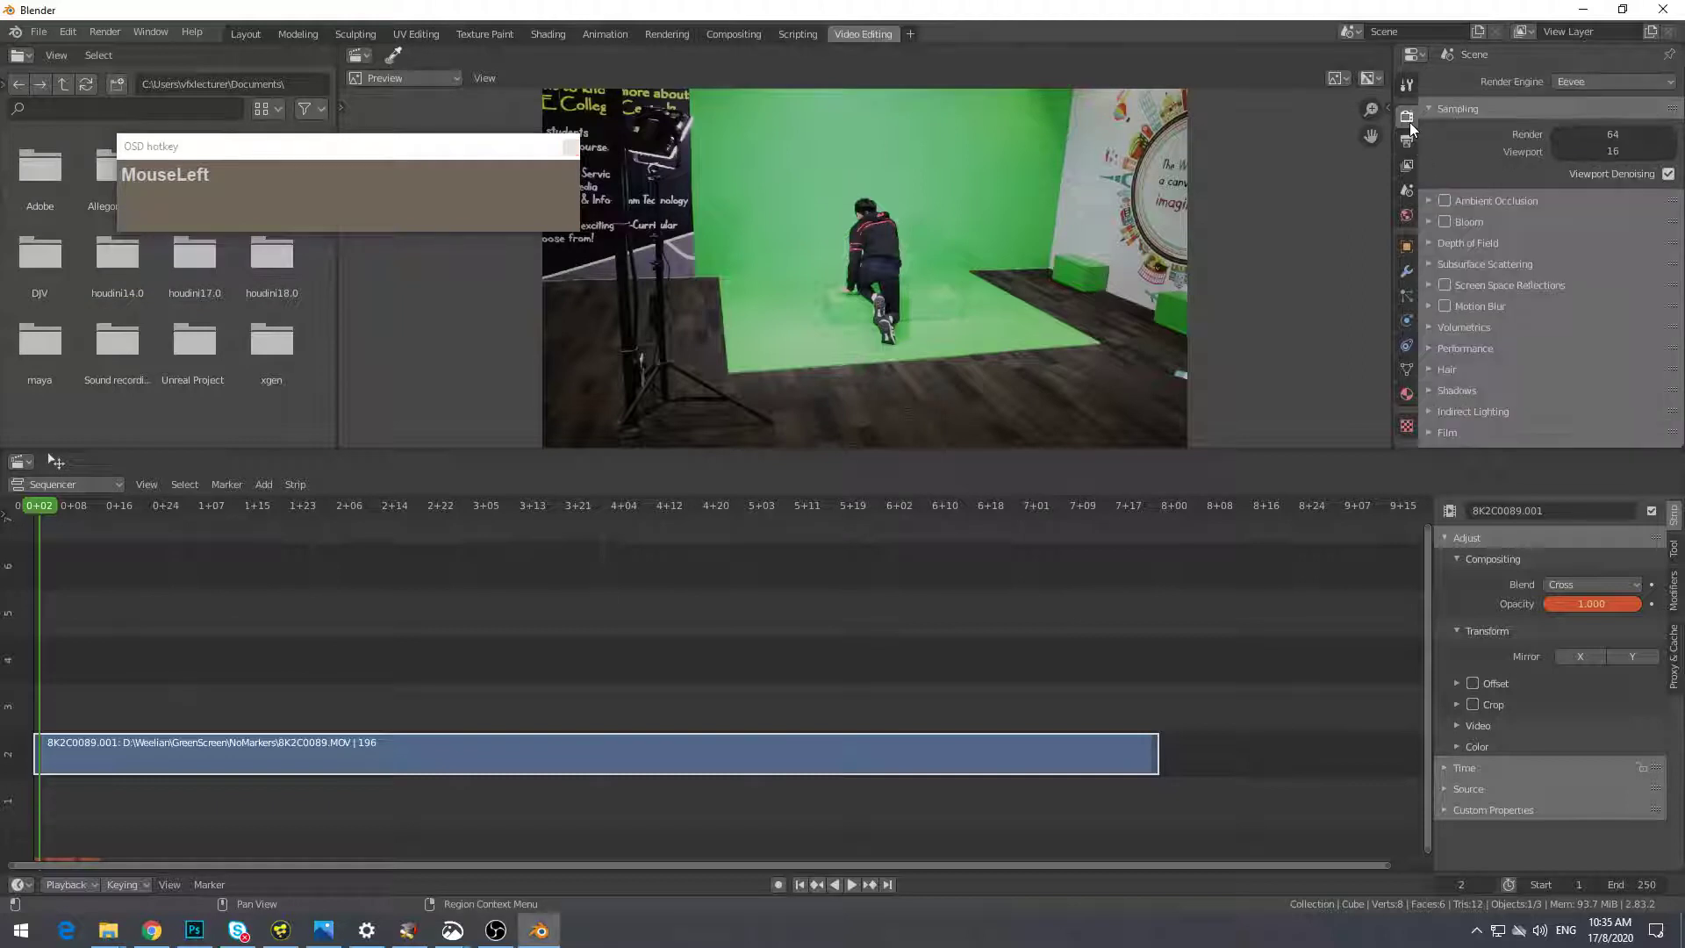
left_click(1407, 140)
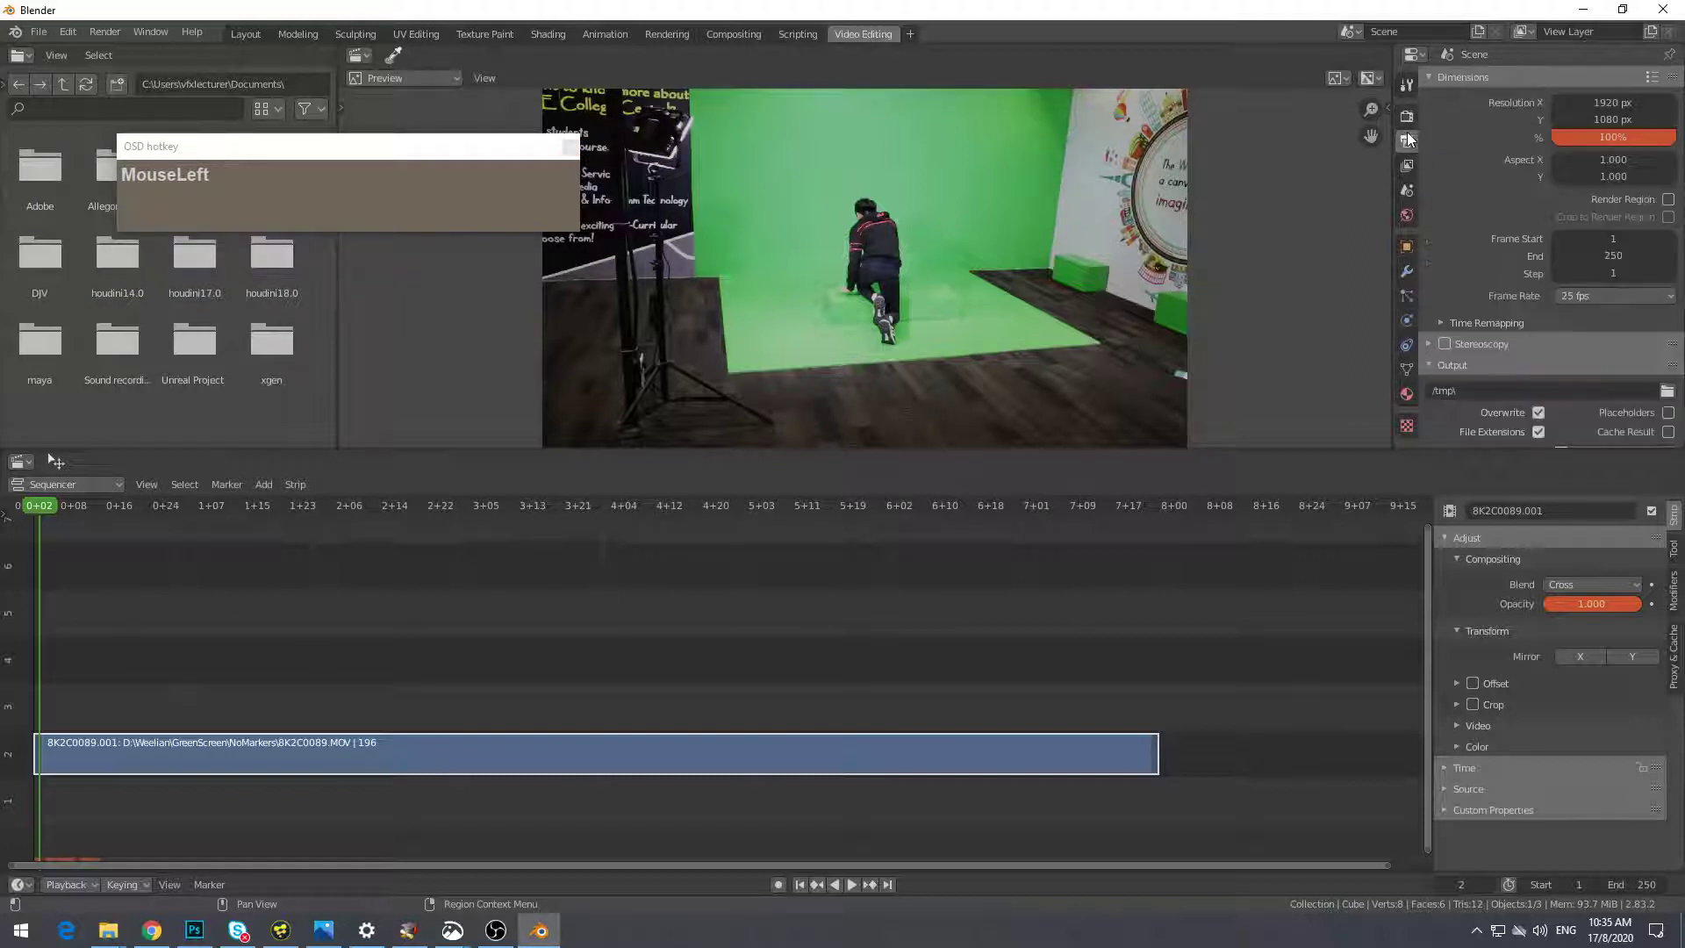
left_click(1589, 308)
Go to the movie strip's last frame, set the scene's end frame to 196, and return the playhead to frame 1
left_click_drag(1141, 507, 1150, 514)
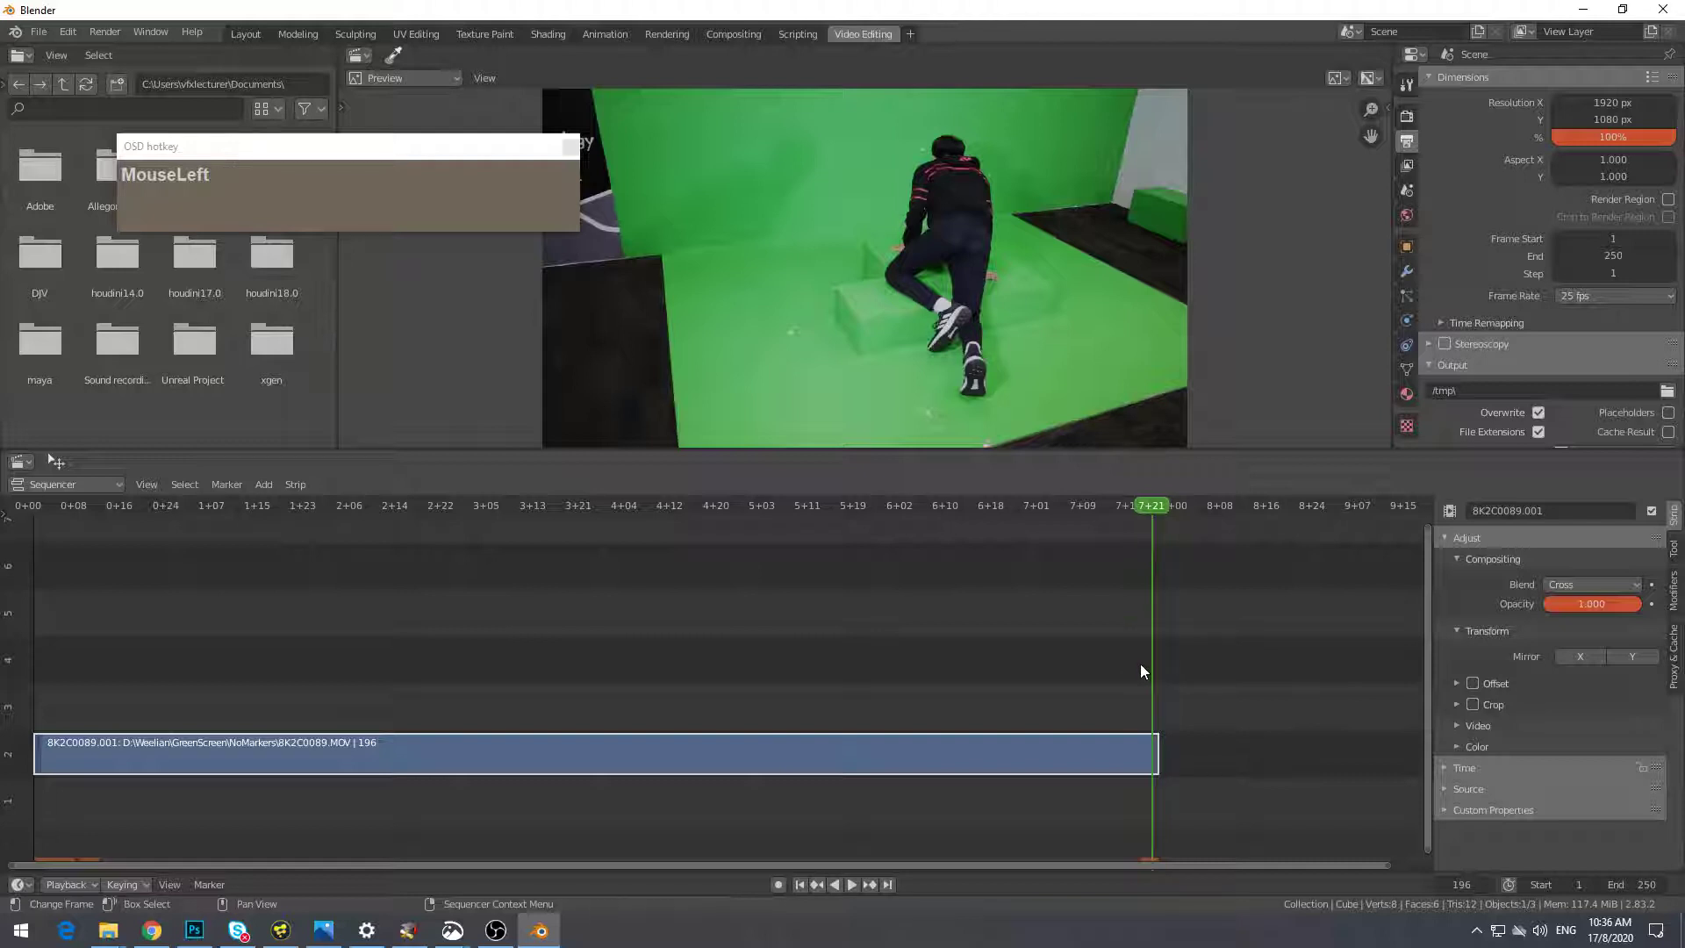
left_click(1633, 885)
type("196")
key("Return")
left_click_drag(1136, 523, 33, 574)
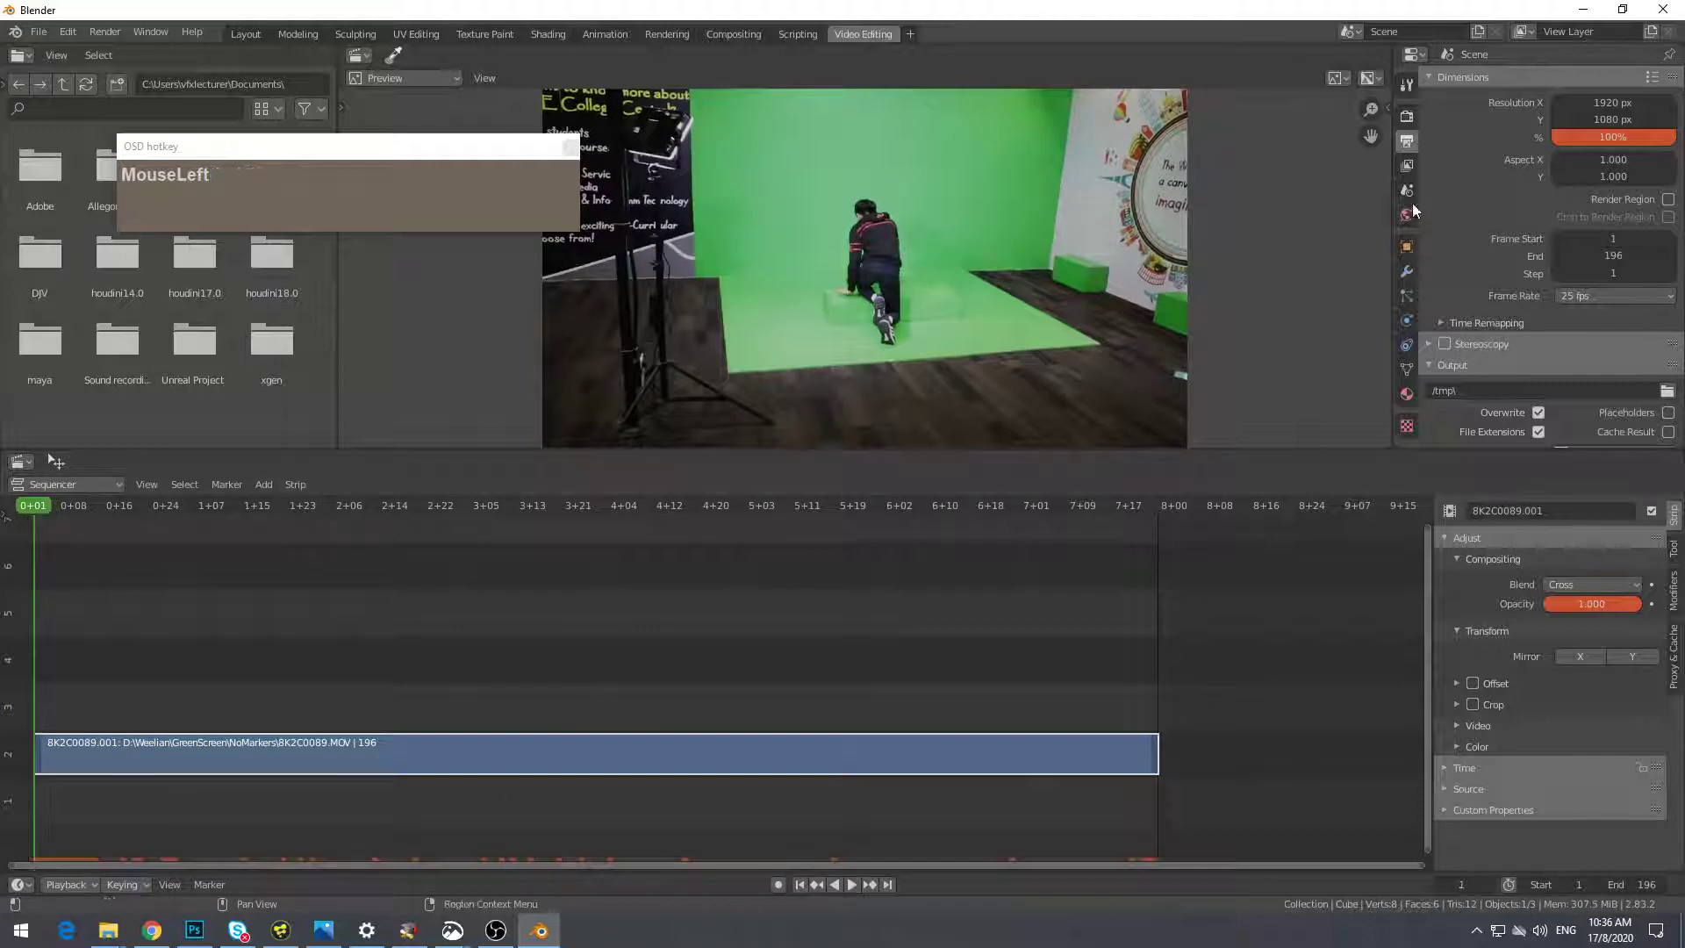
Find the scene's color management settings and set the View Transform to Standard
scroll(1511, 219, "down", 4)
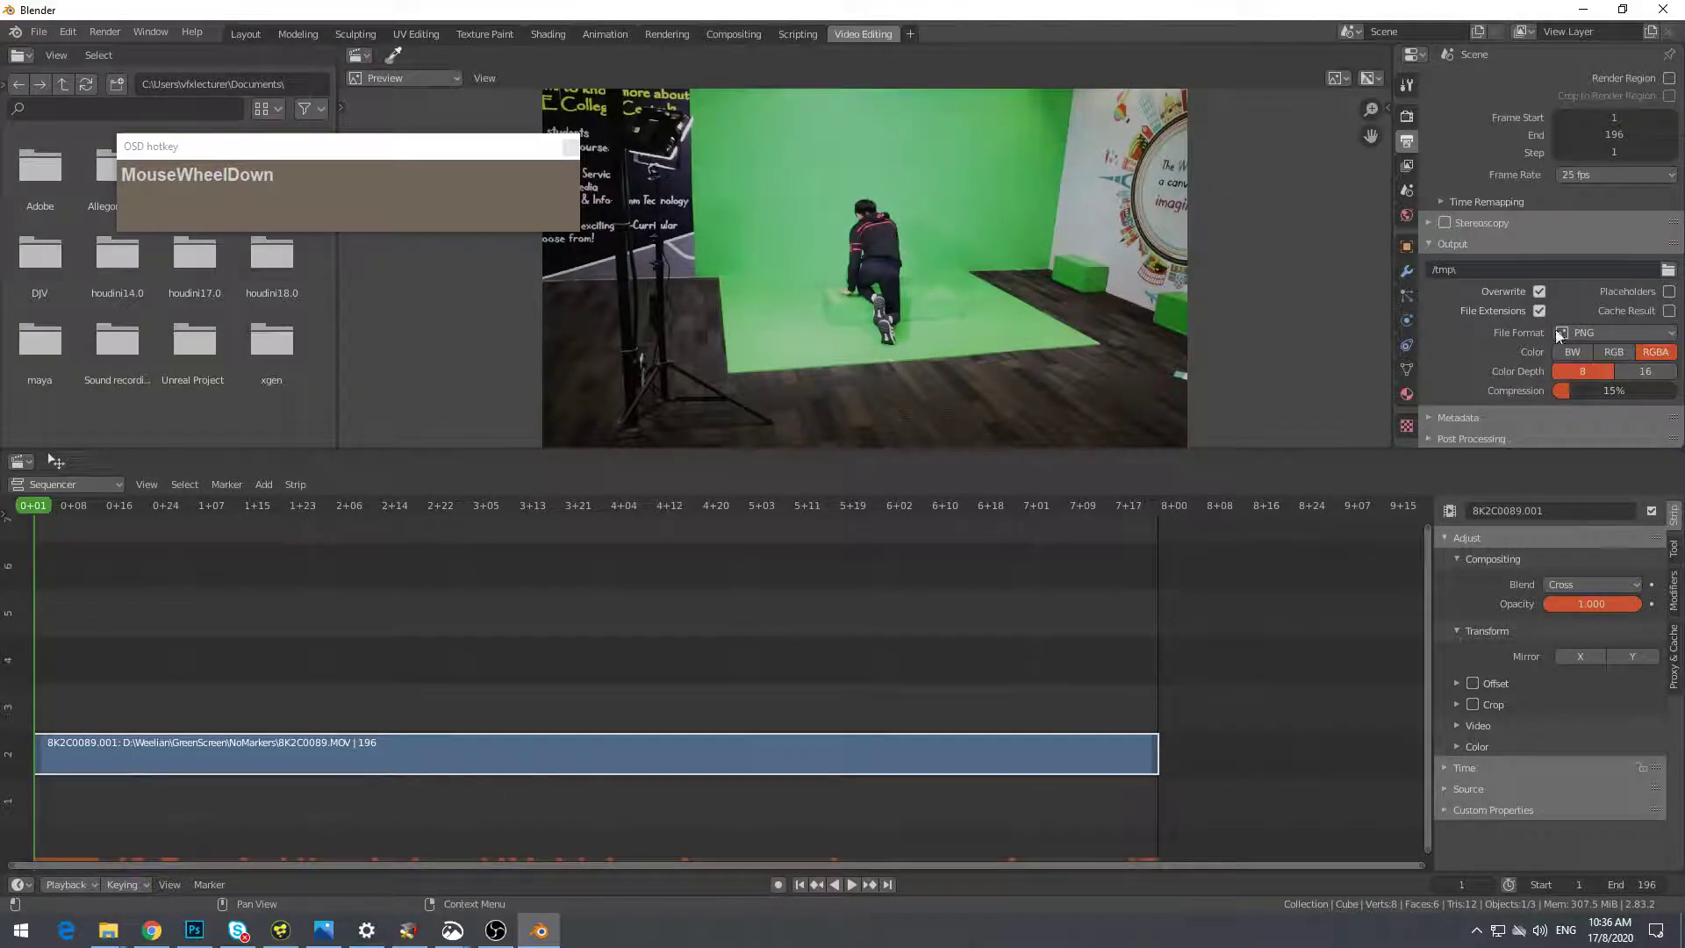
left_click(1433, 436)
scroll(1511, 384, "down", 2)
scroll(1527, 381, "up", 3)
left_click(1406, 118)
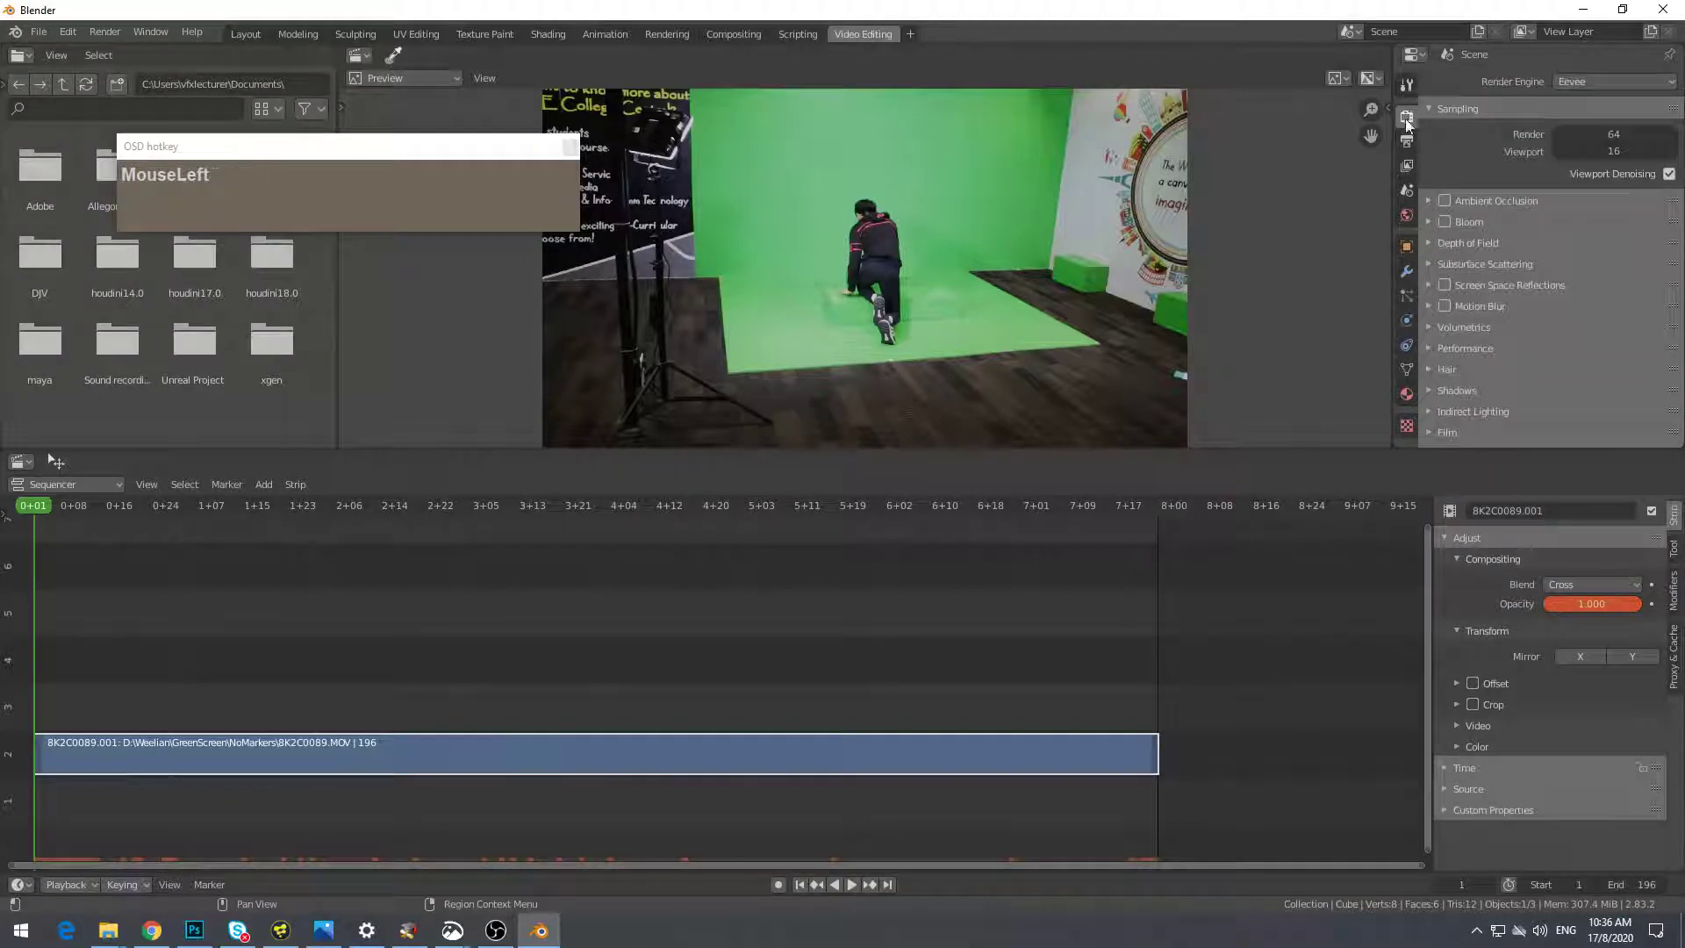
scroll(1509, 298, "down", 3)
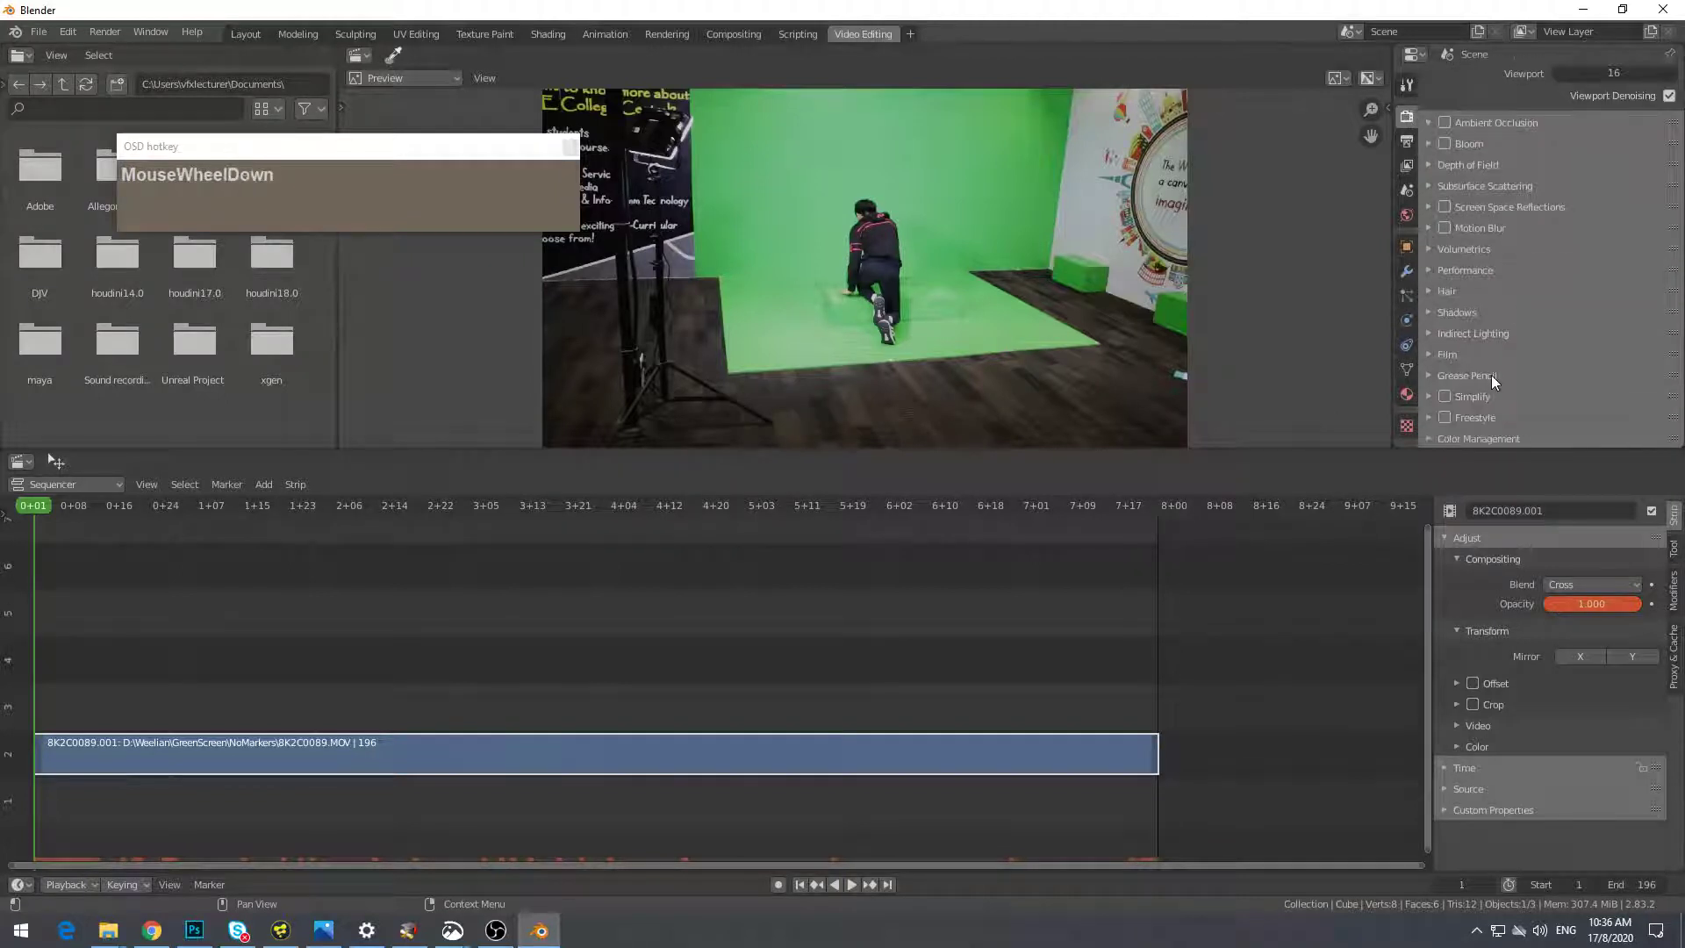
left_click(1431, 438)
scroll(1531, 371, "down", 5)
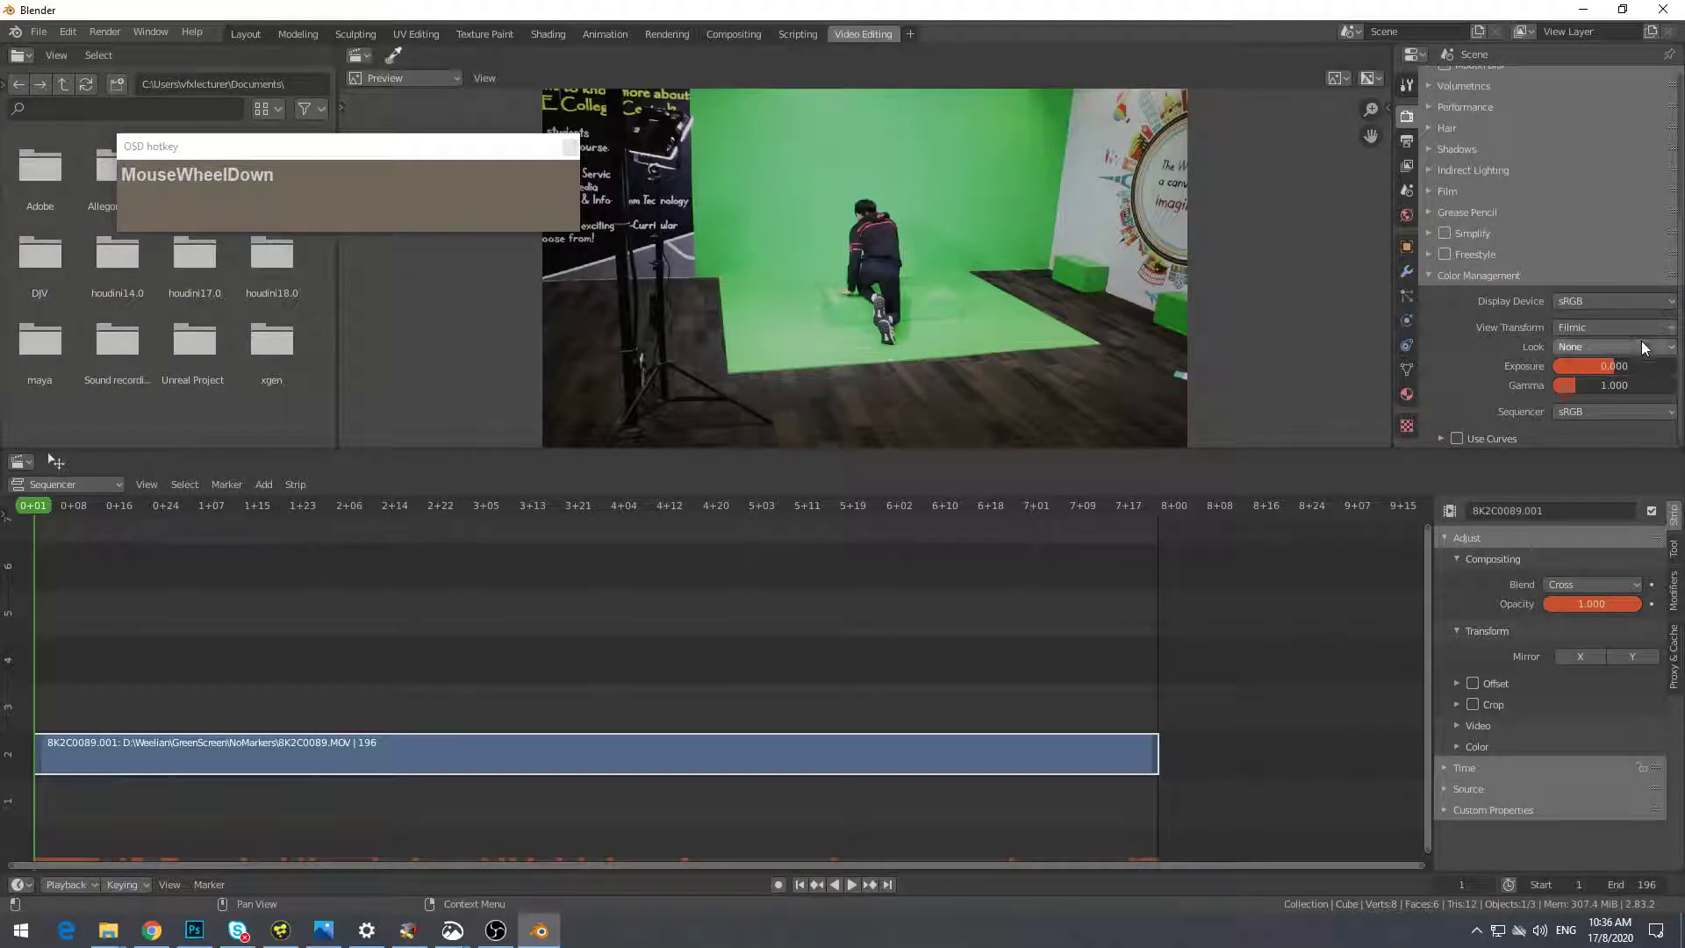
left_click(1604, 332)
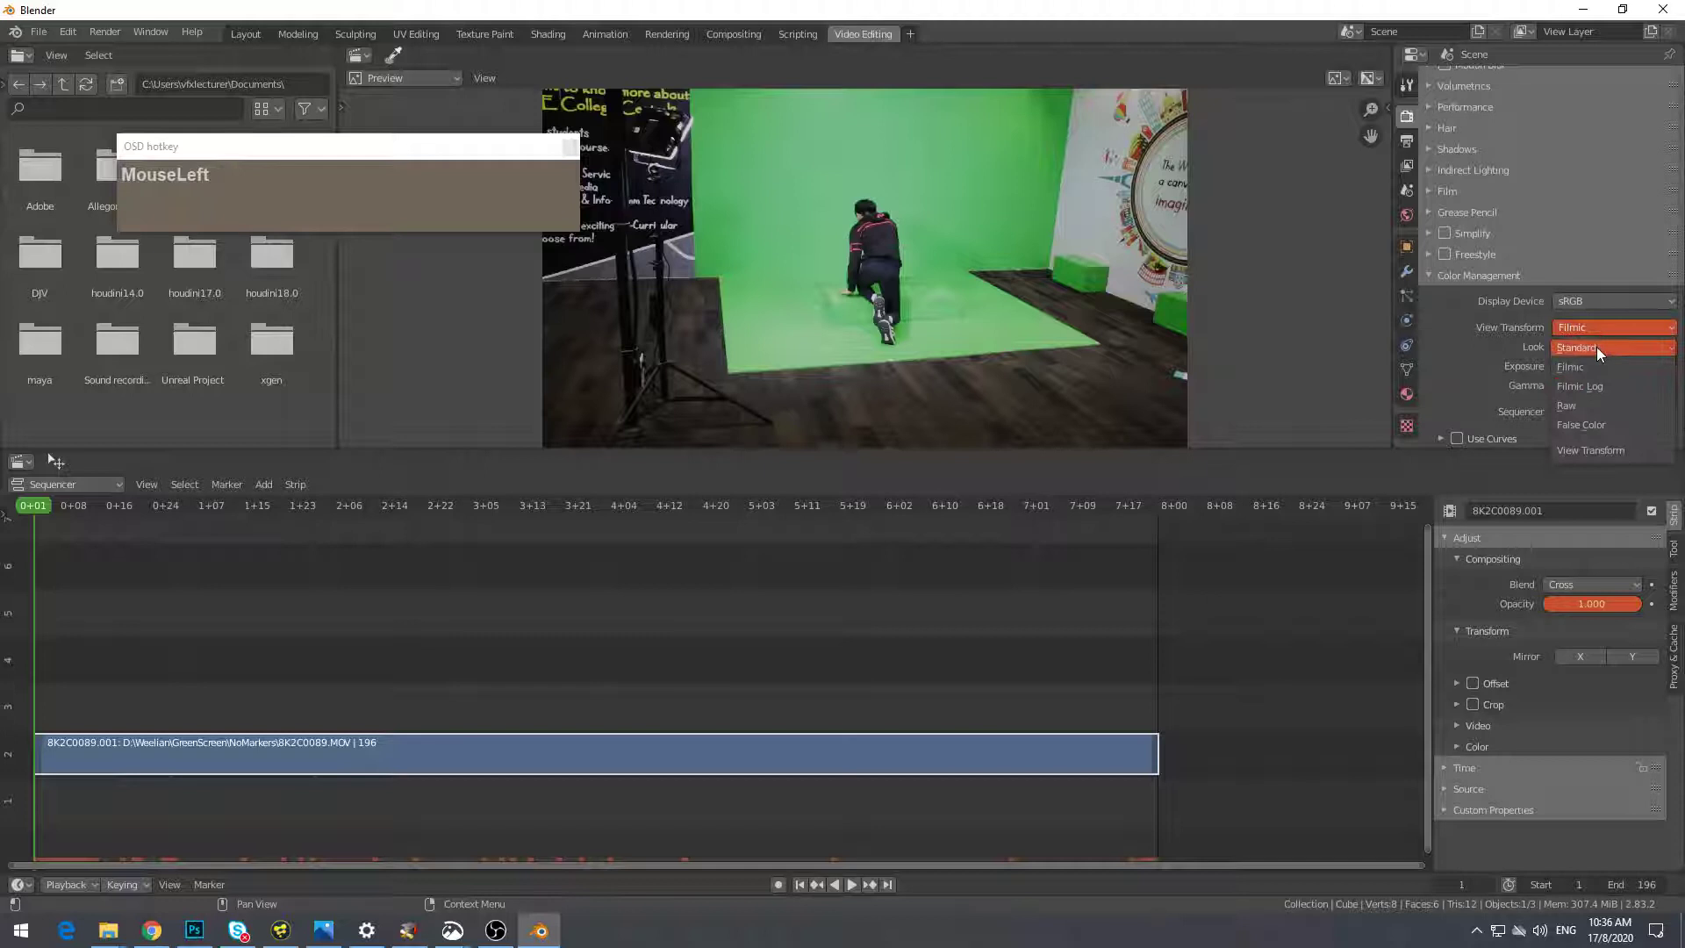
left_click(1597, 346)
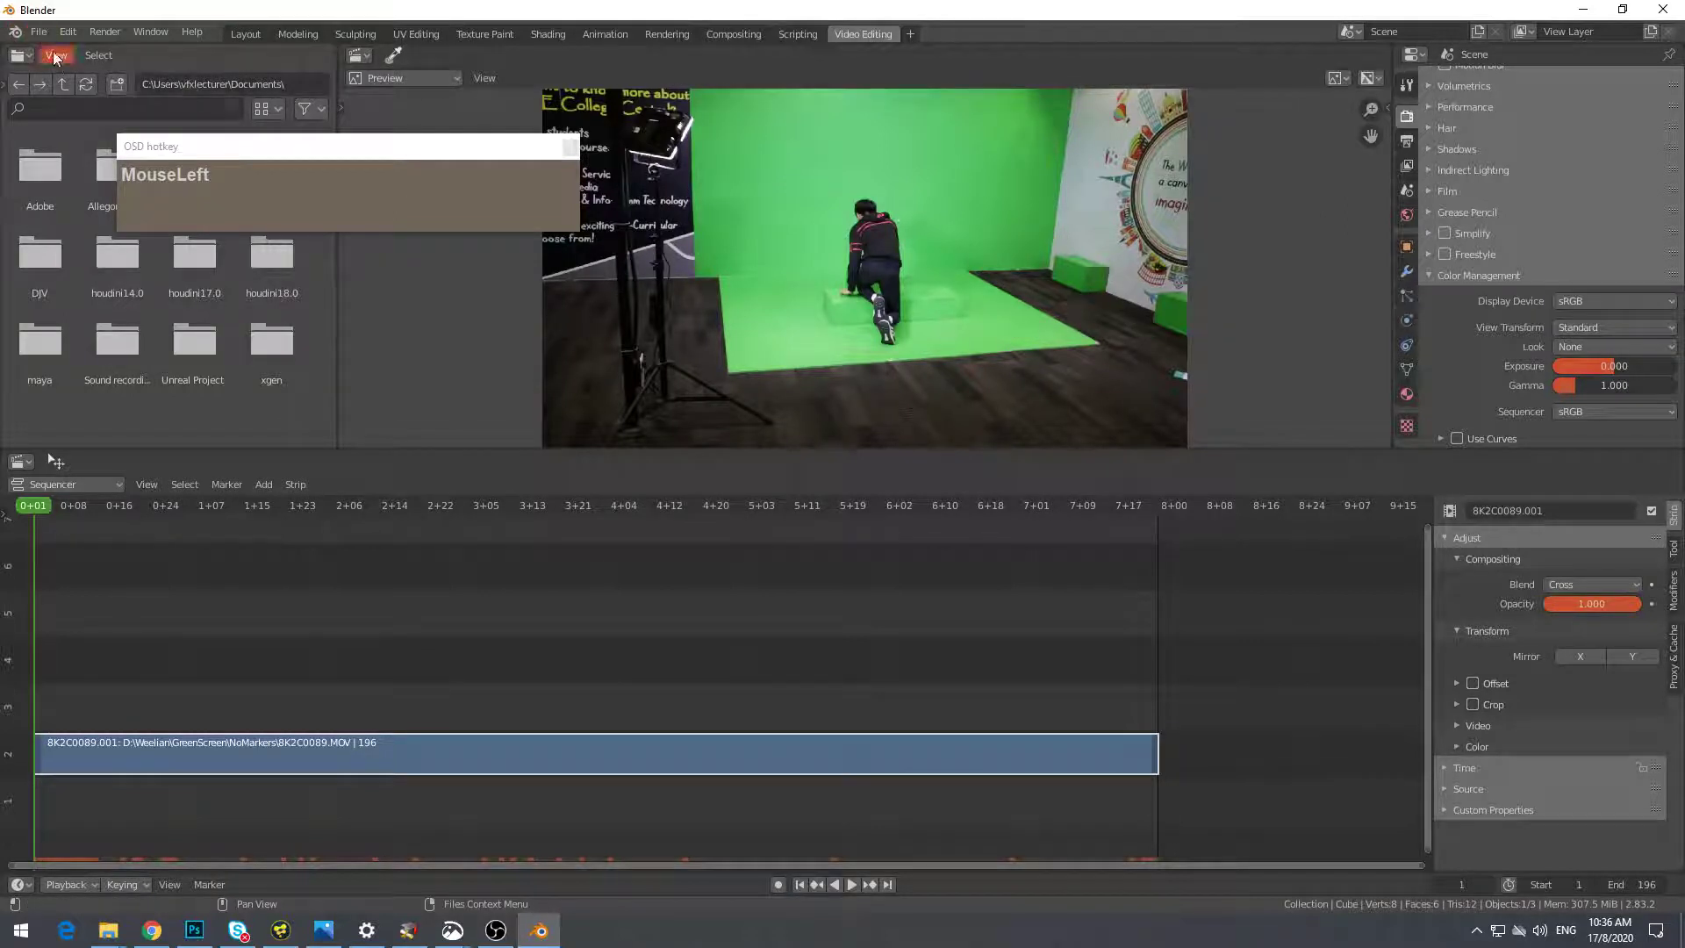
Begin choosing the render output path and browse to the GreenScreen folder on DATADRIVE1 (D:)
scroll(1536, 263, "up", 5)
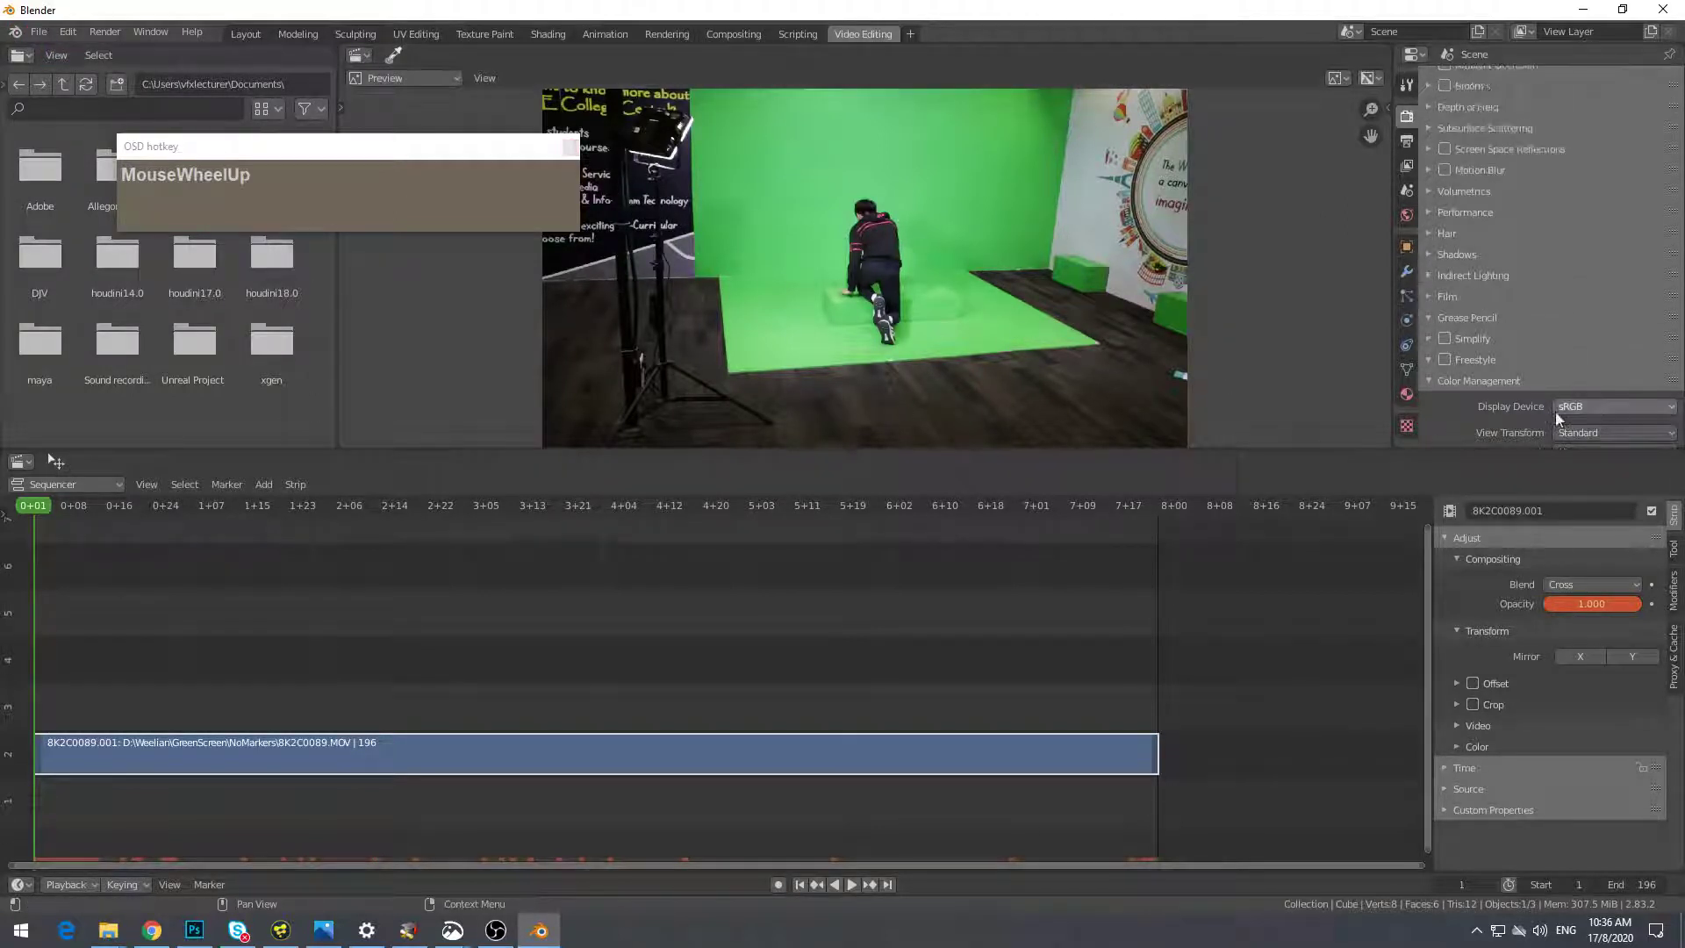
left_click(1407, 145)
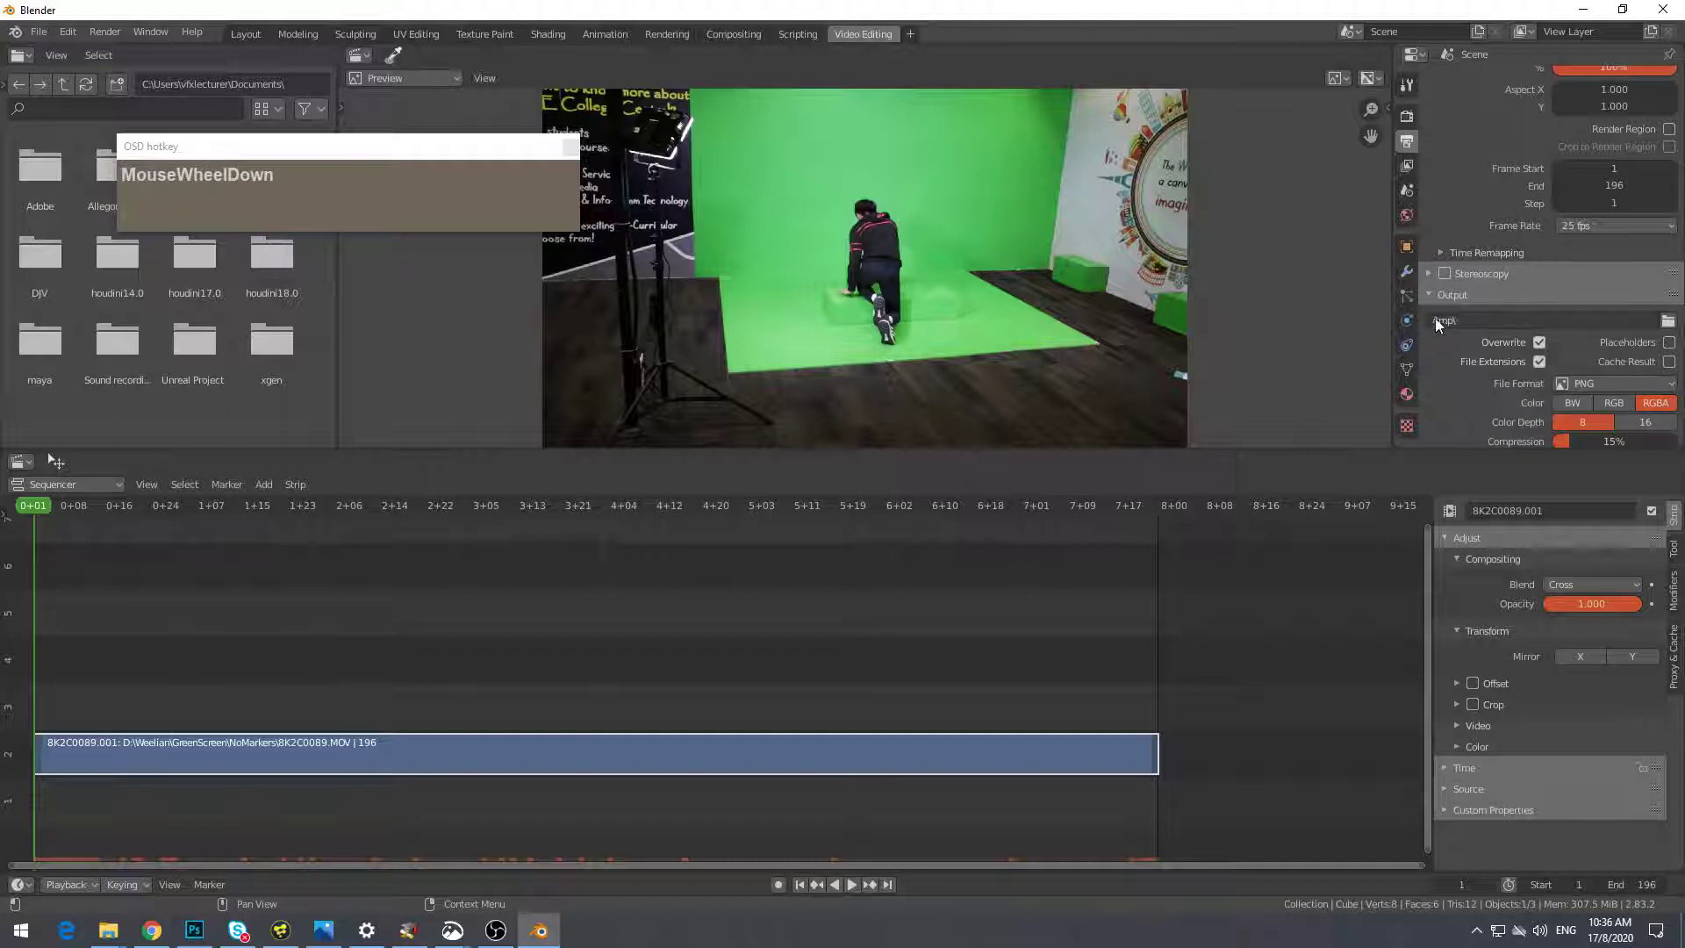
left_click(1669, 323)
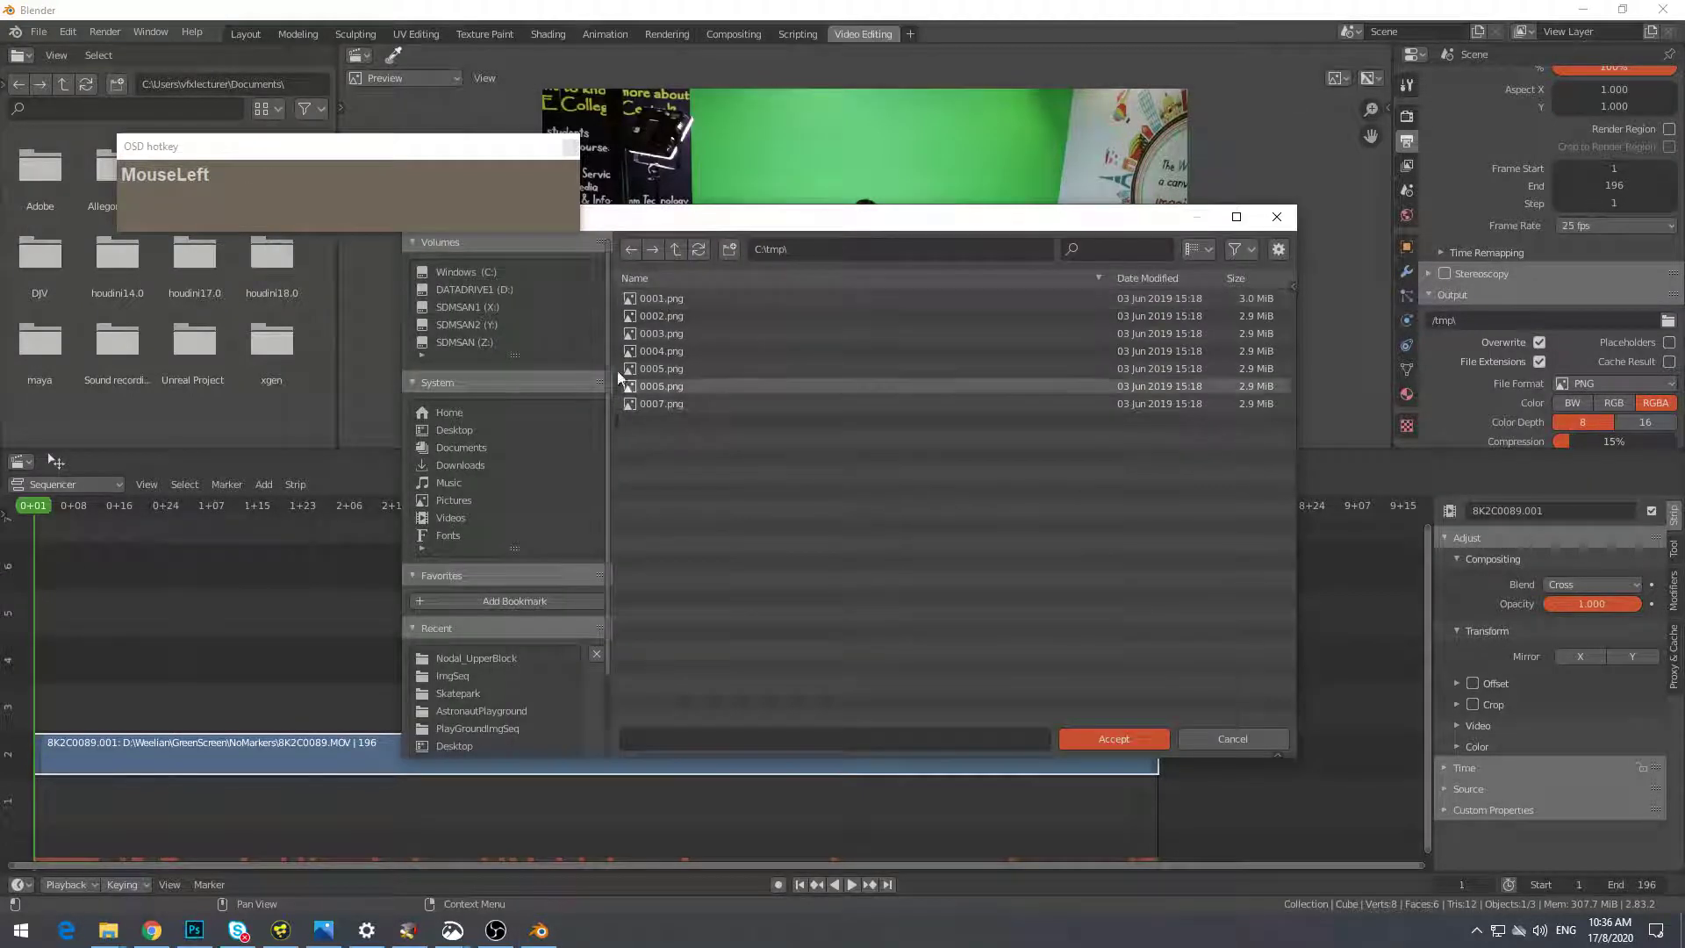
left_click(475, 291)
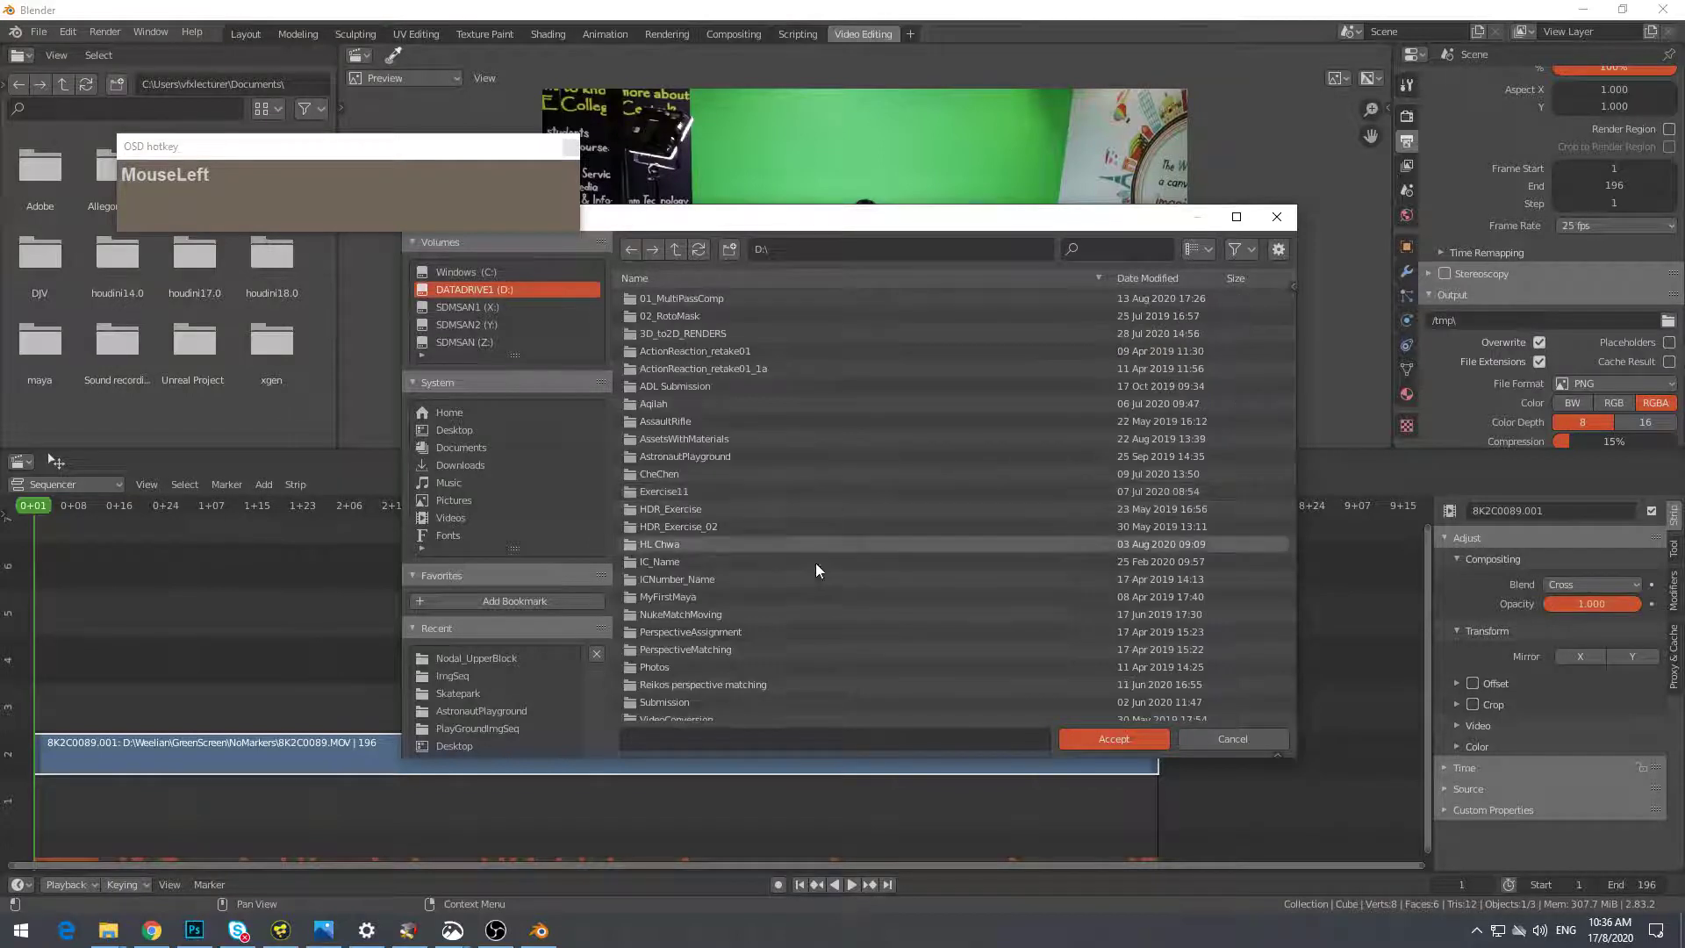
scroll(720, 570, "down", 1)
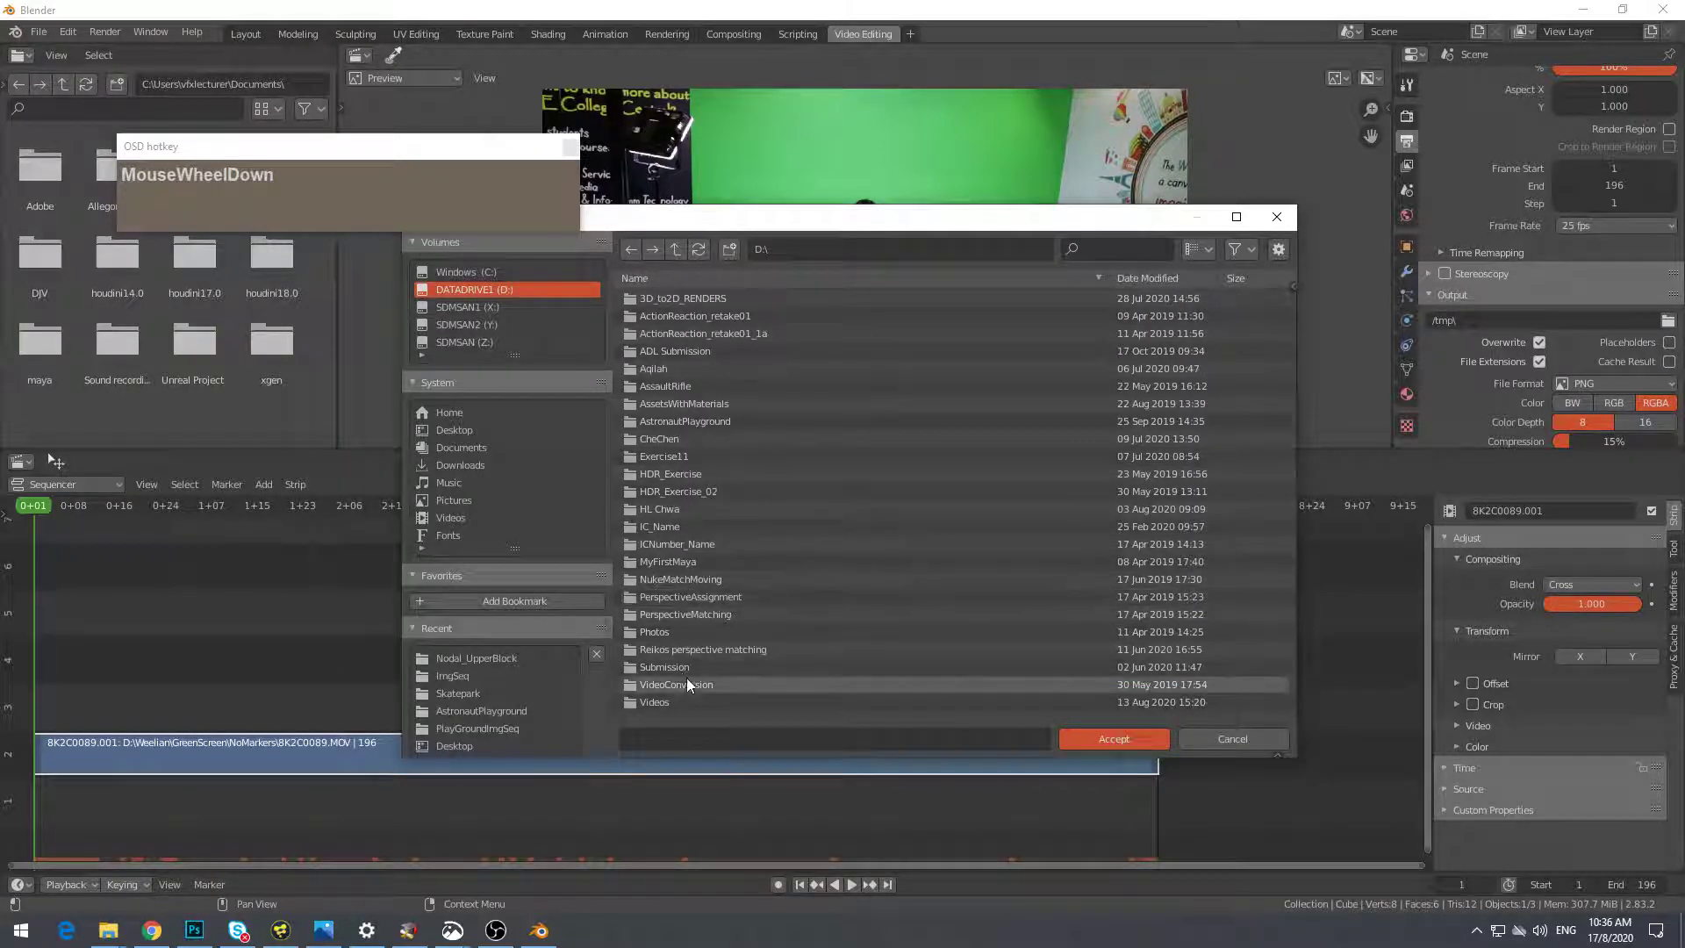
scroll(667, 629, "up", 1)
scroll(669, 629, "down", 5)
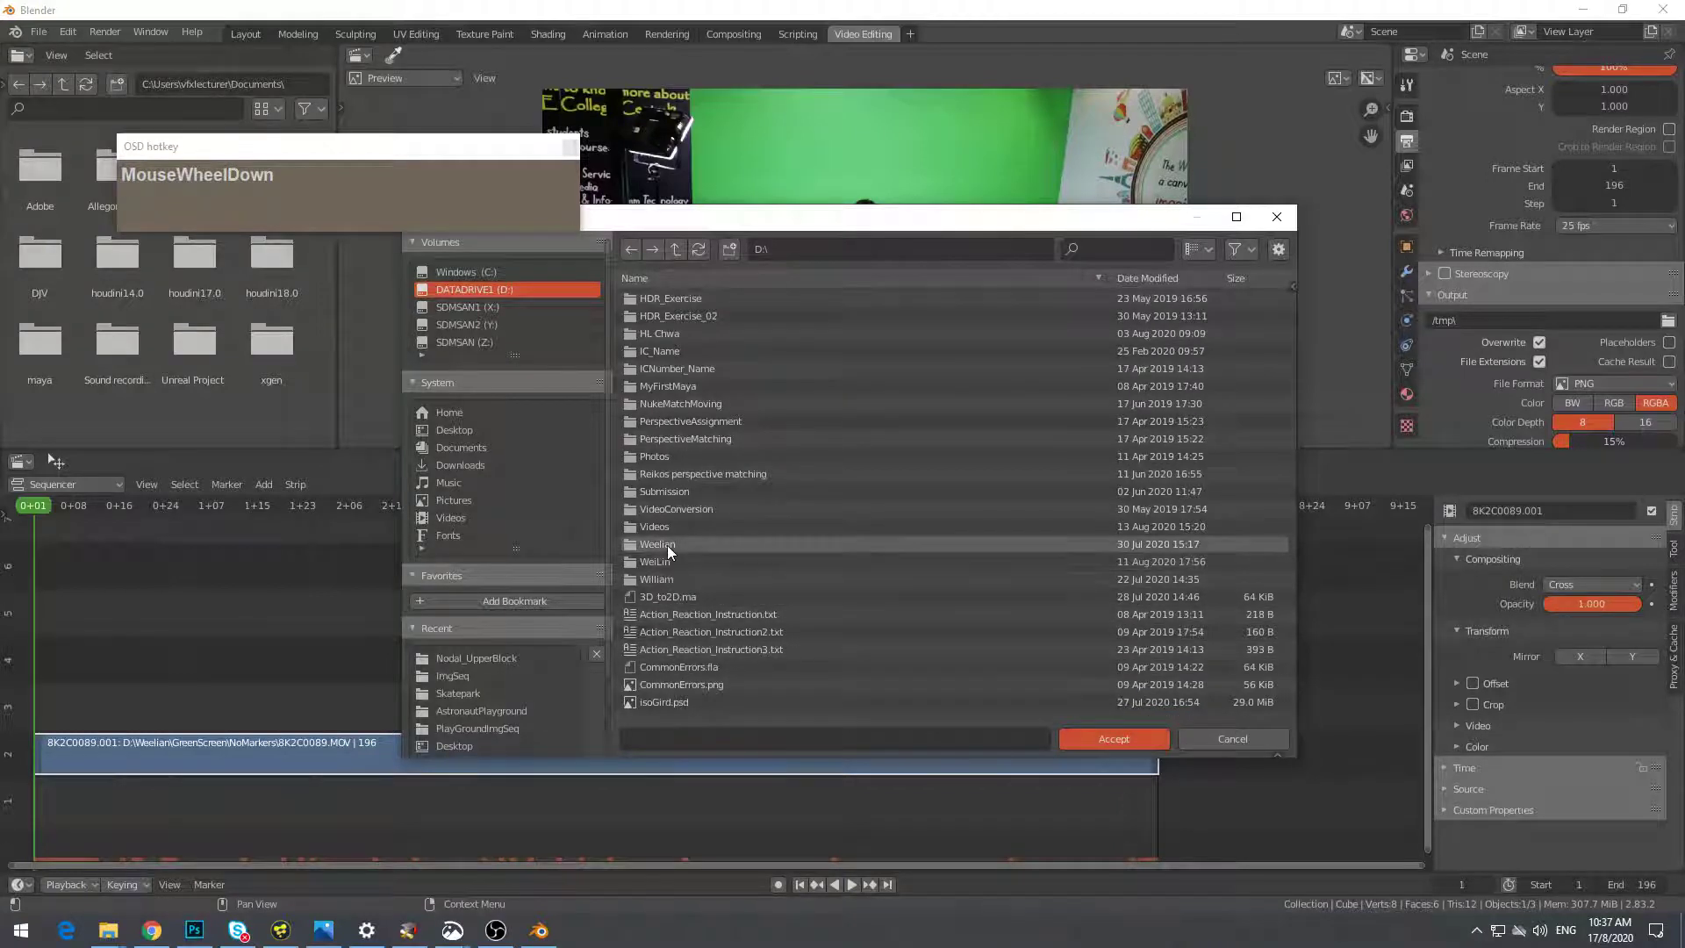
double_click(667, 546)
double_click(667, 474)
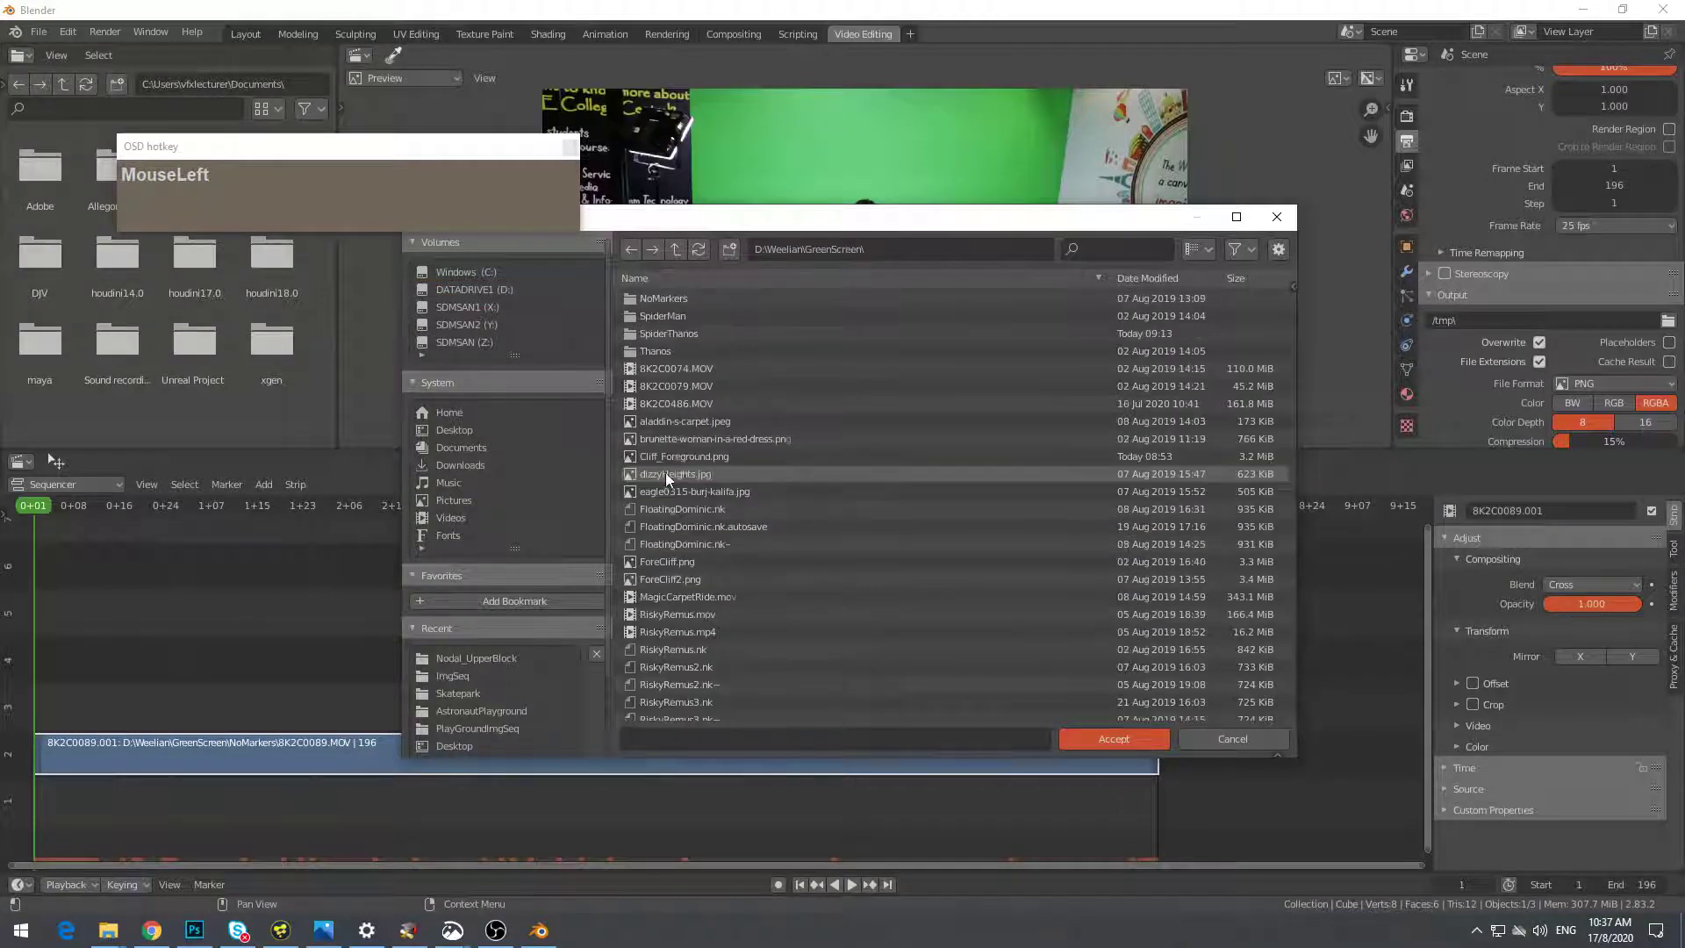
Create a new folder named RiskyRemus inside the GreenScreen folder
scroll(997, 625, "down", 3)
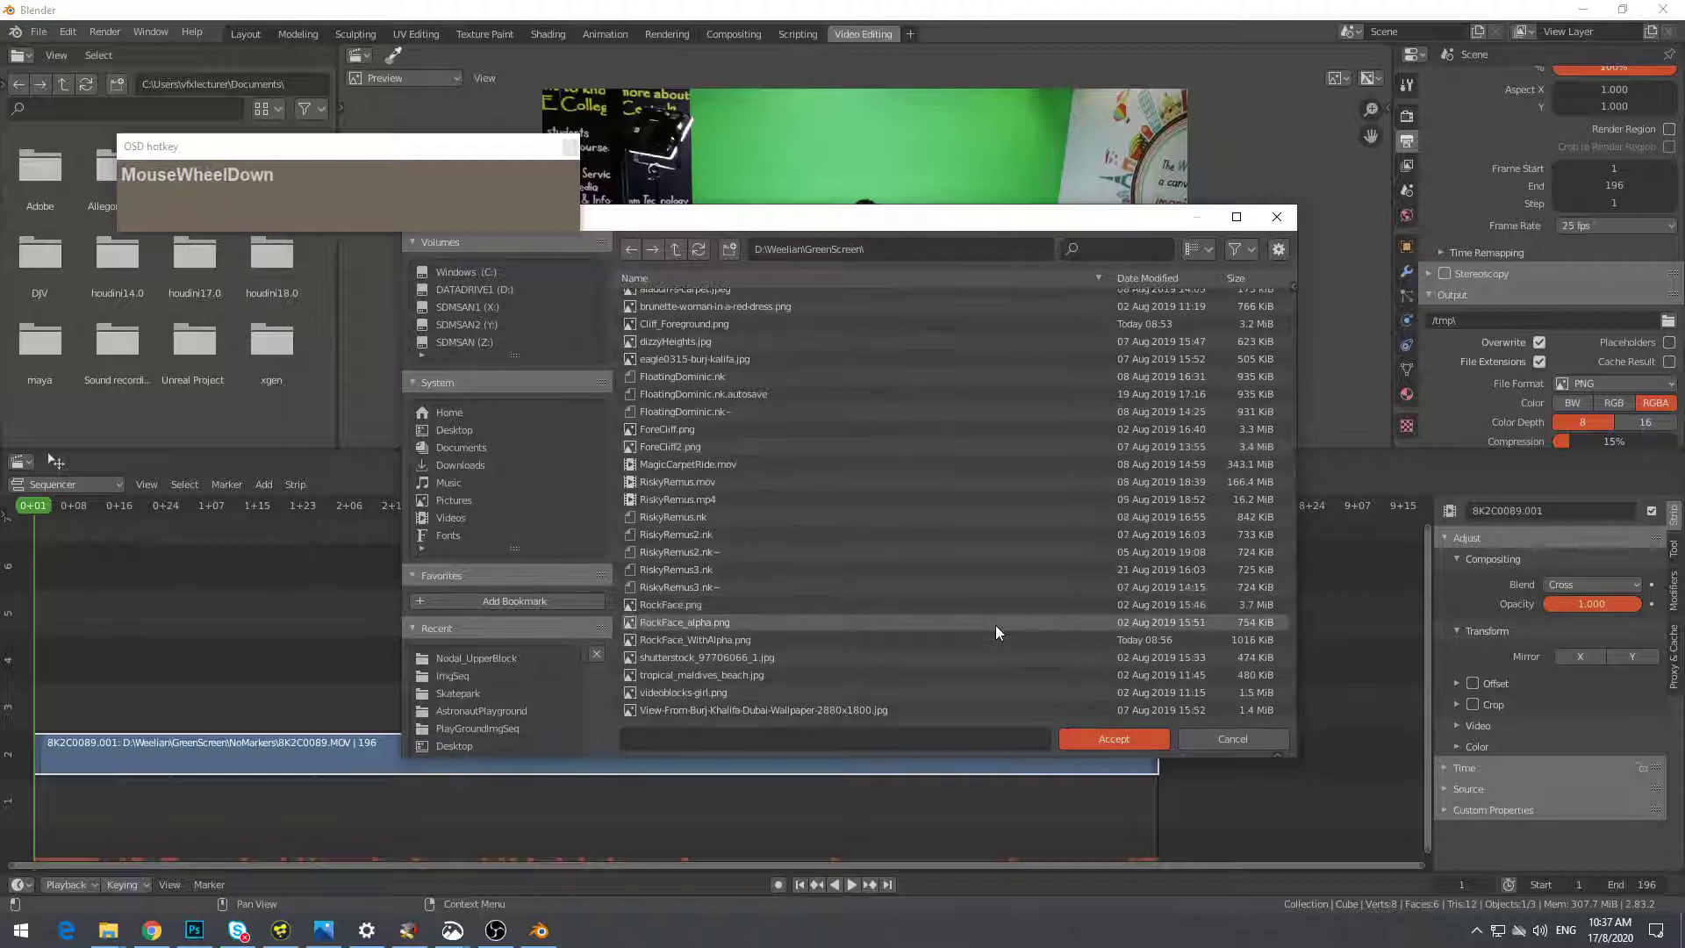
right_click(1013, 590)
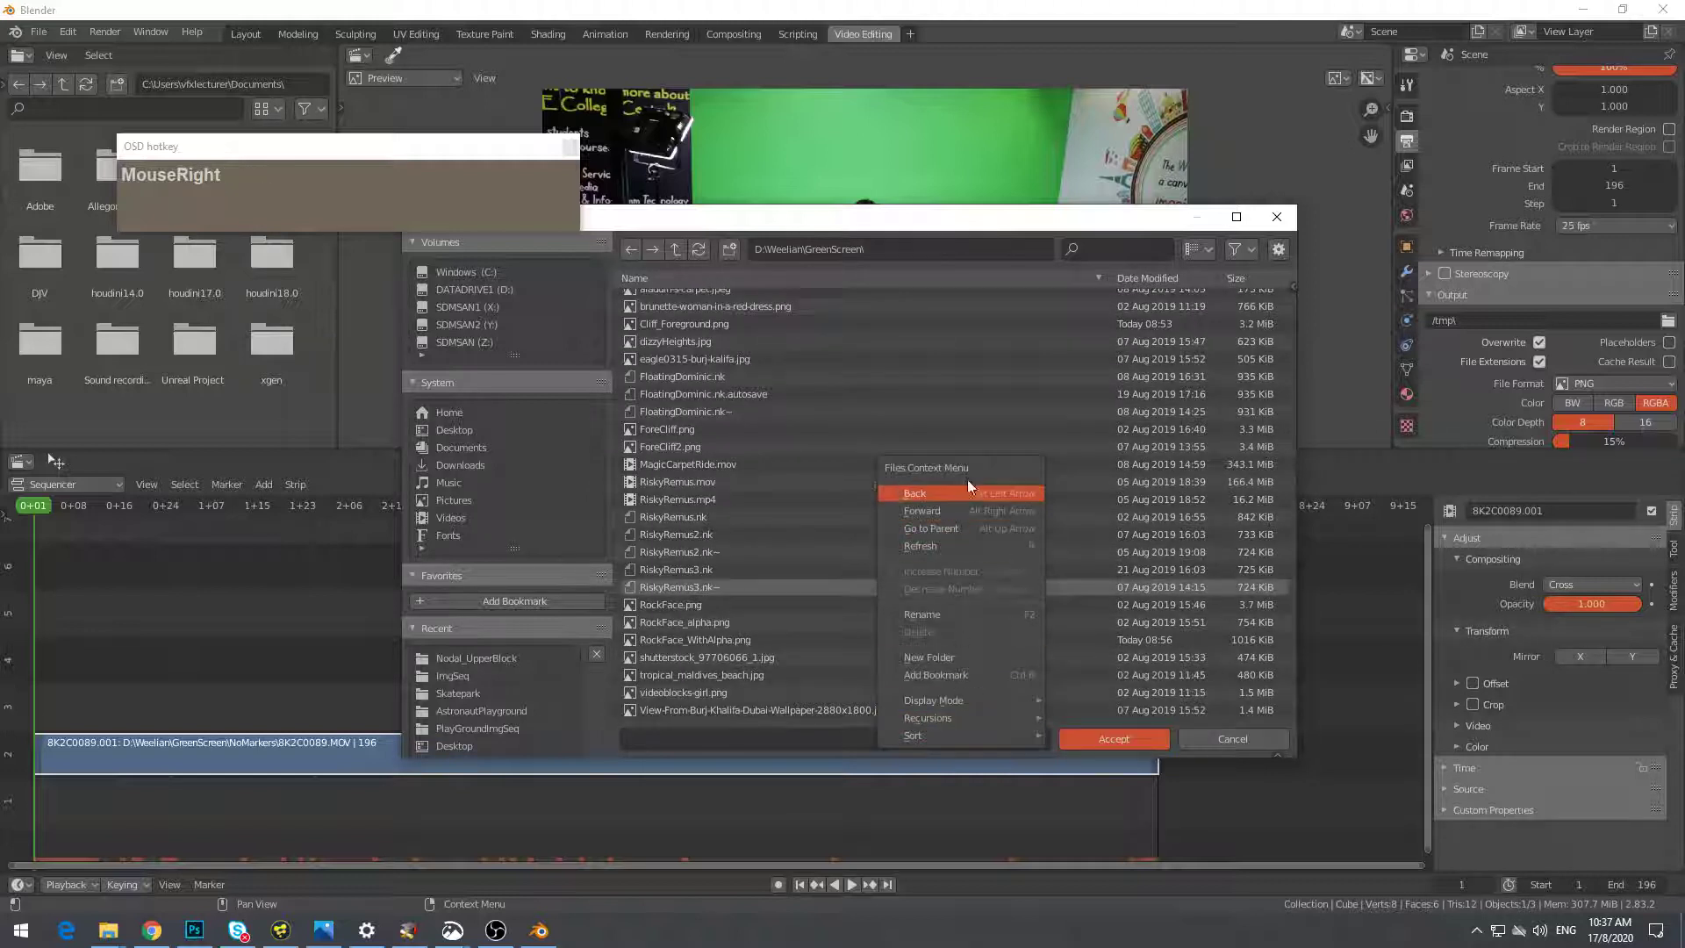
scroll(951, 500, "up", 3)
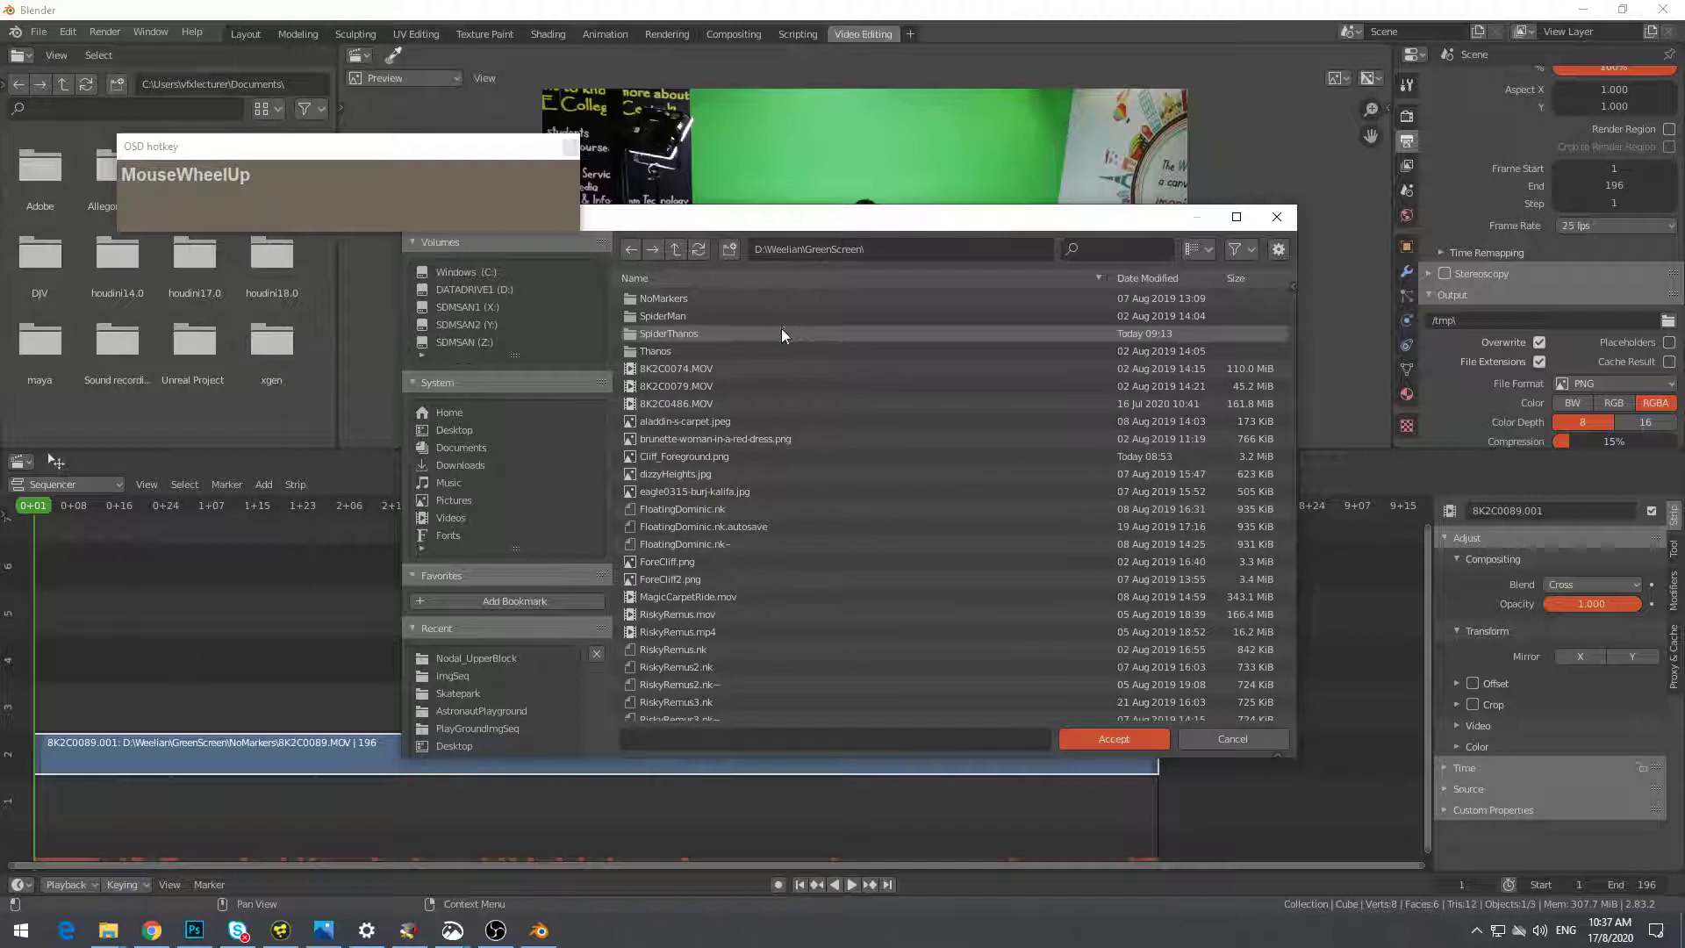
left_click(729, 251)
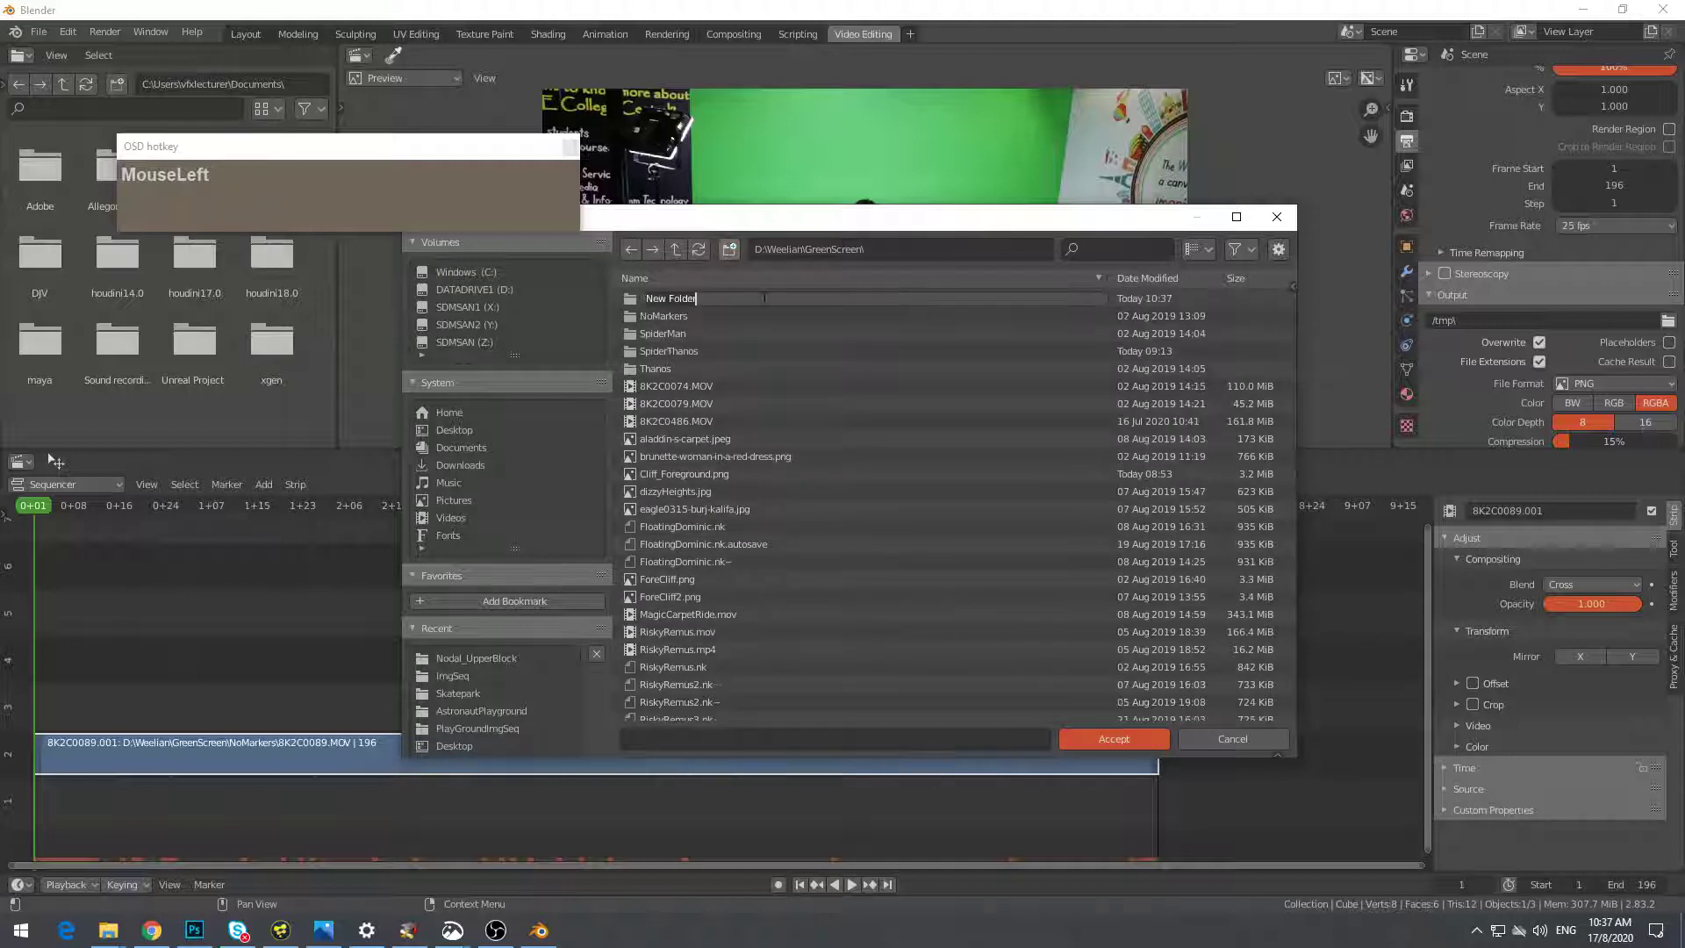
type("R")
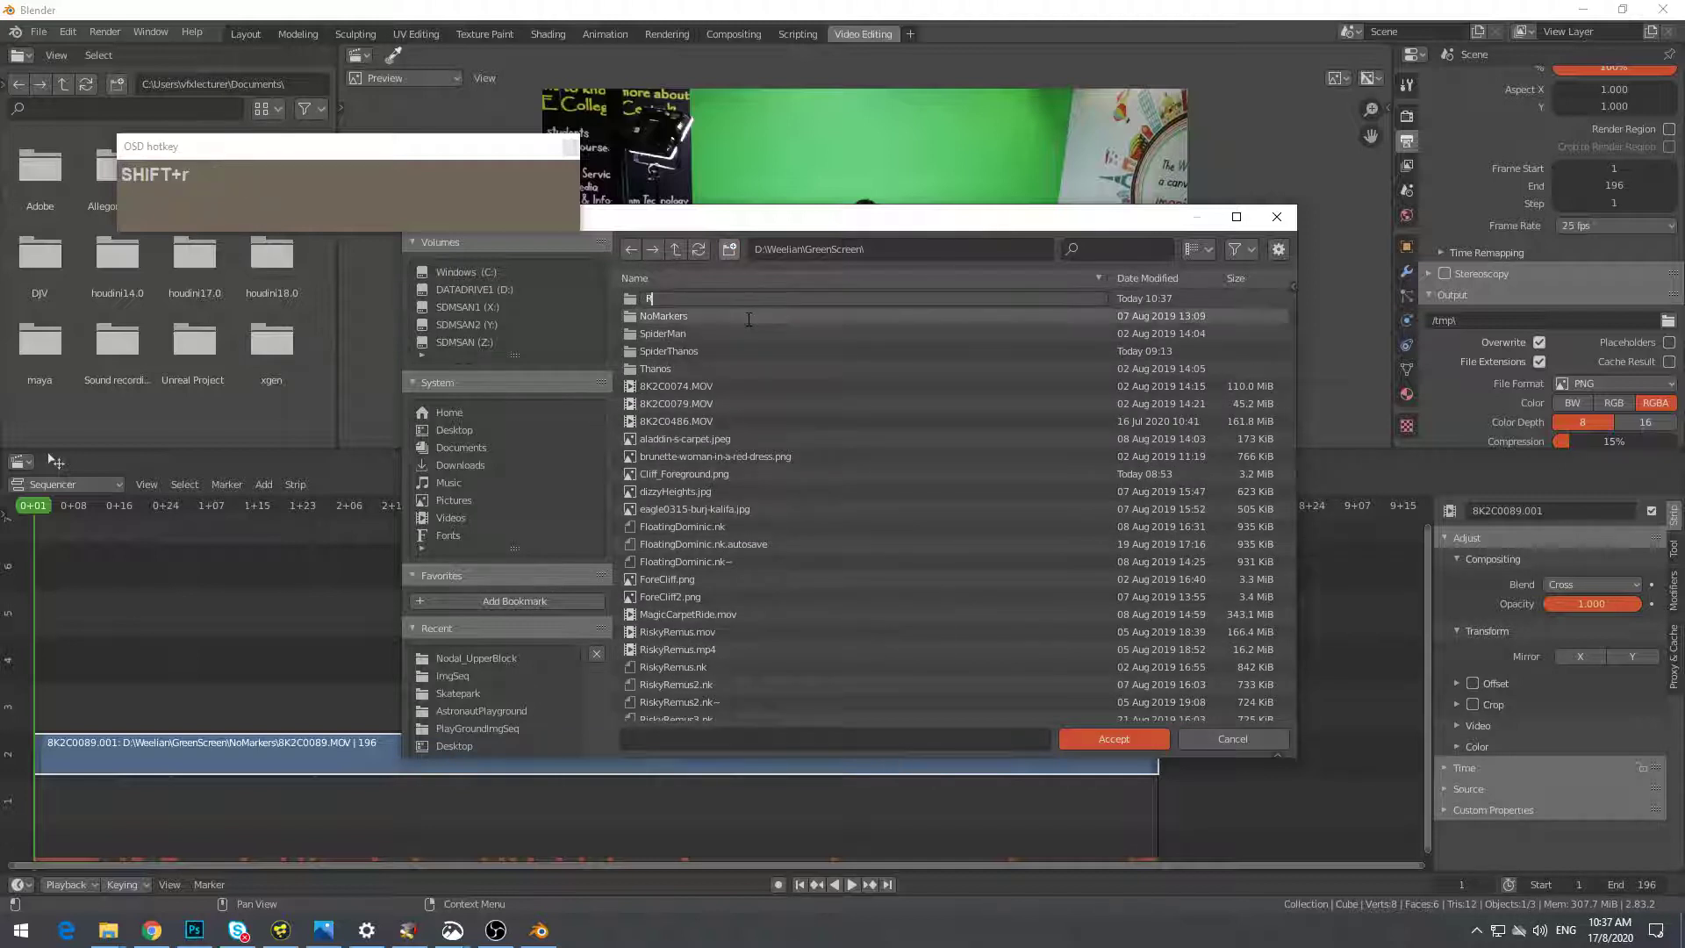
type("sik")
key("BackSpace")
type("iskyRemus")
key("Return")
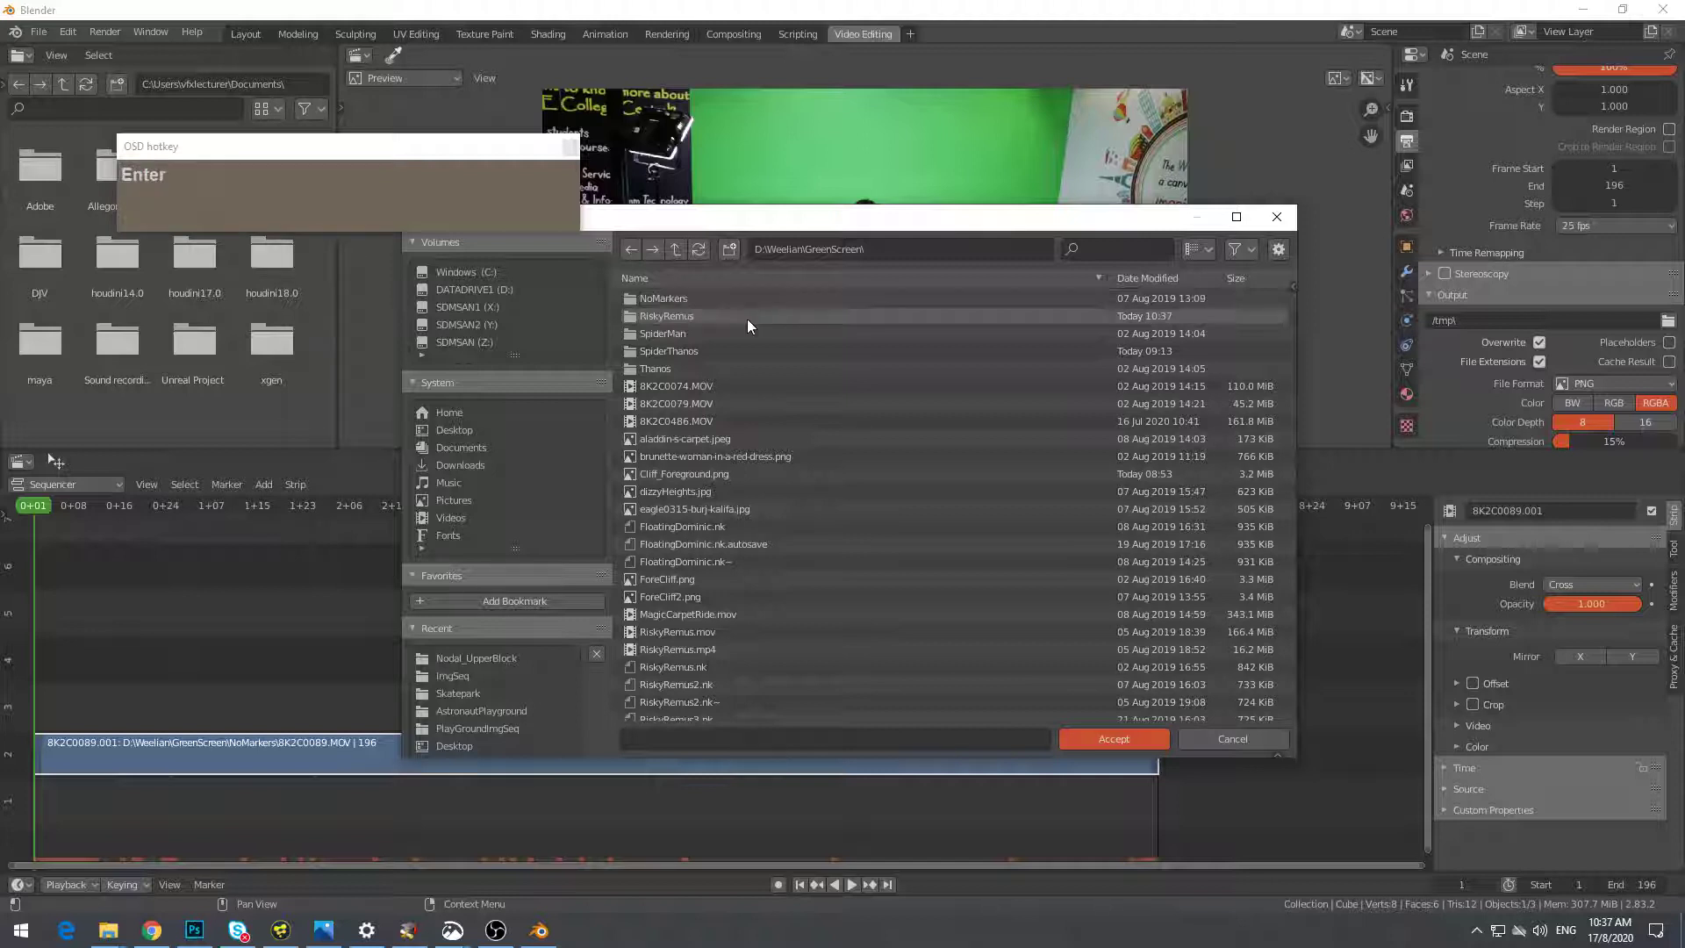
Open the RiskyRemus folder, name the output files RiskyRemus, and accept this as the render output path
left_click(687, 313)
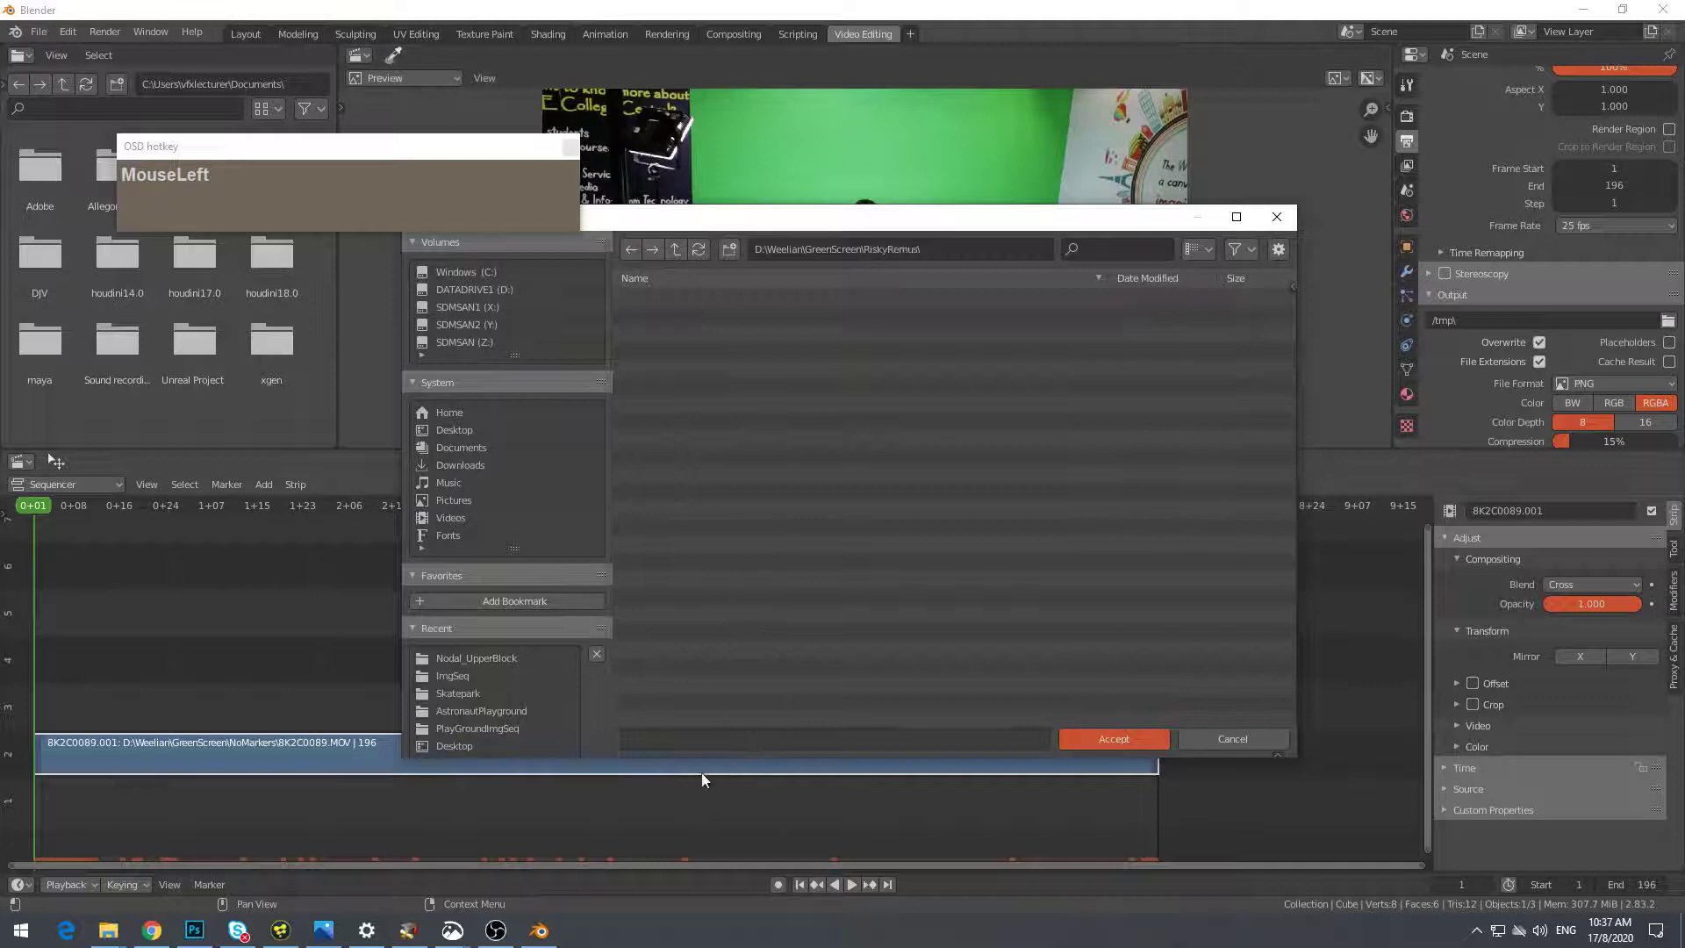
left_click(779, 739)
type("Risk")
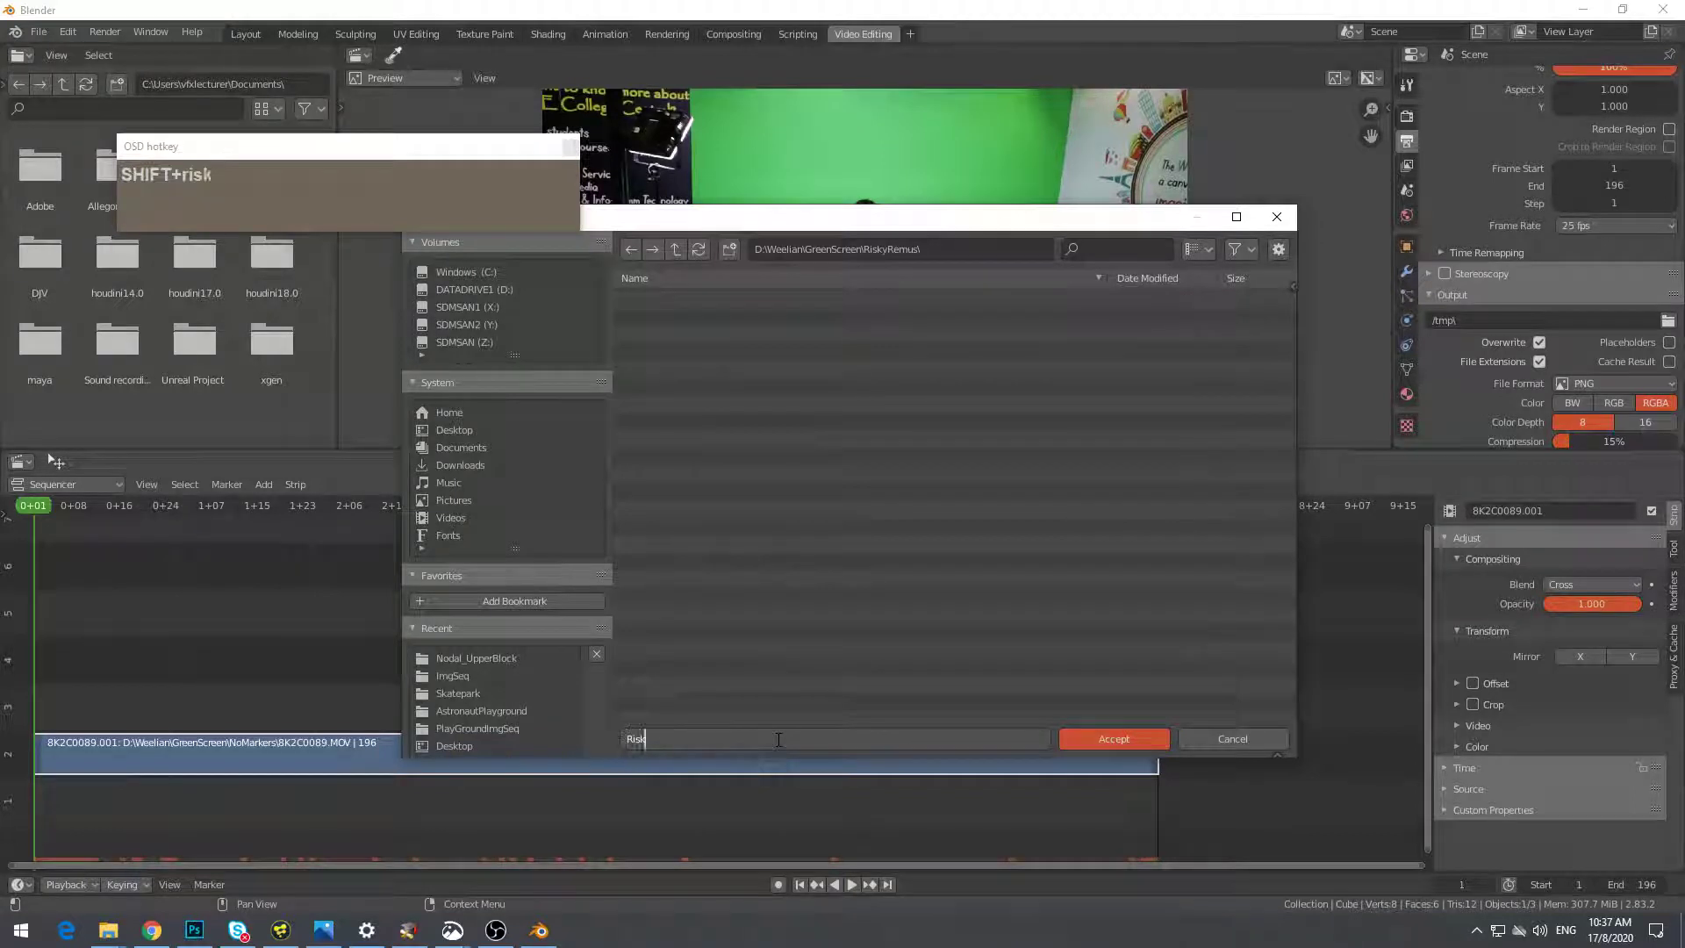
type("yRemus")
left_click(1109, 740)
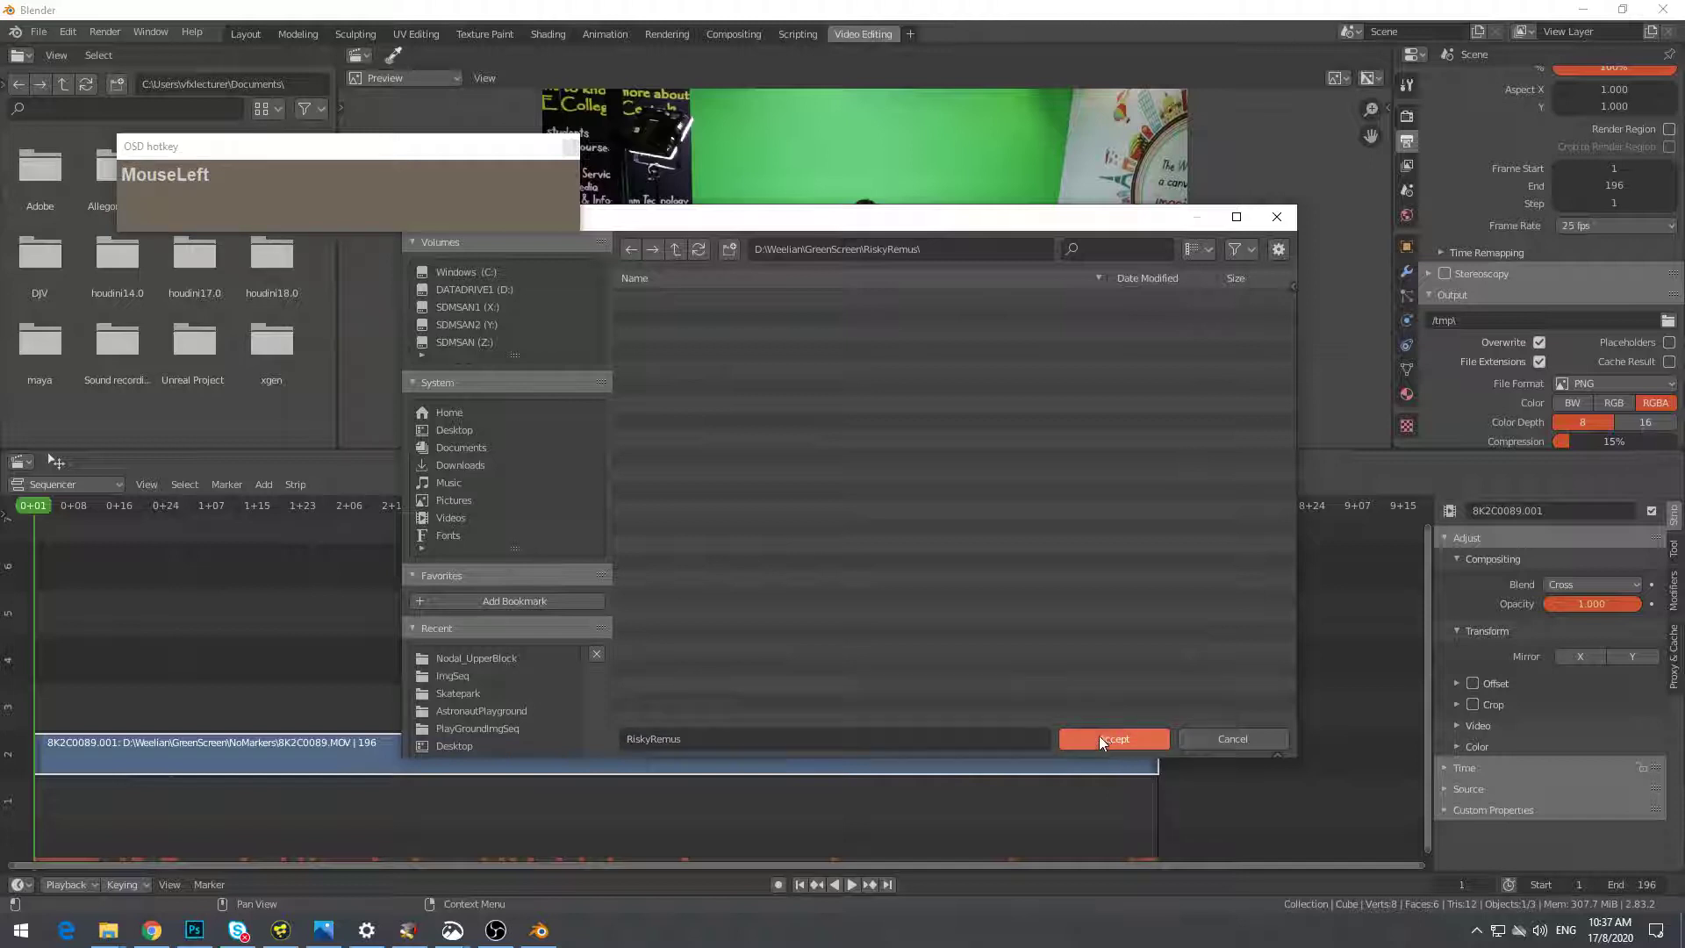
left_click(1099, 735)
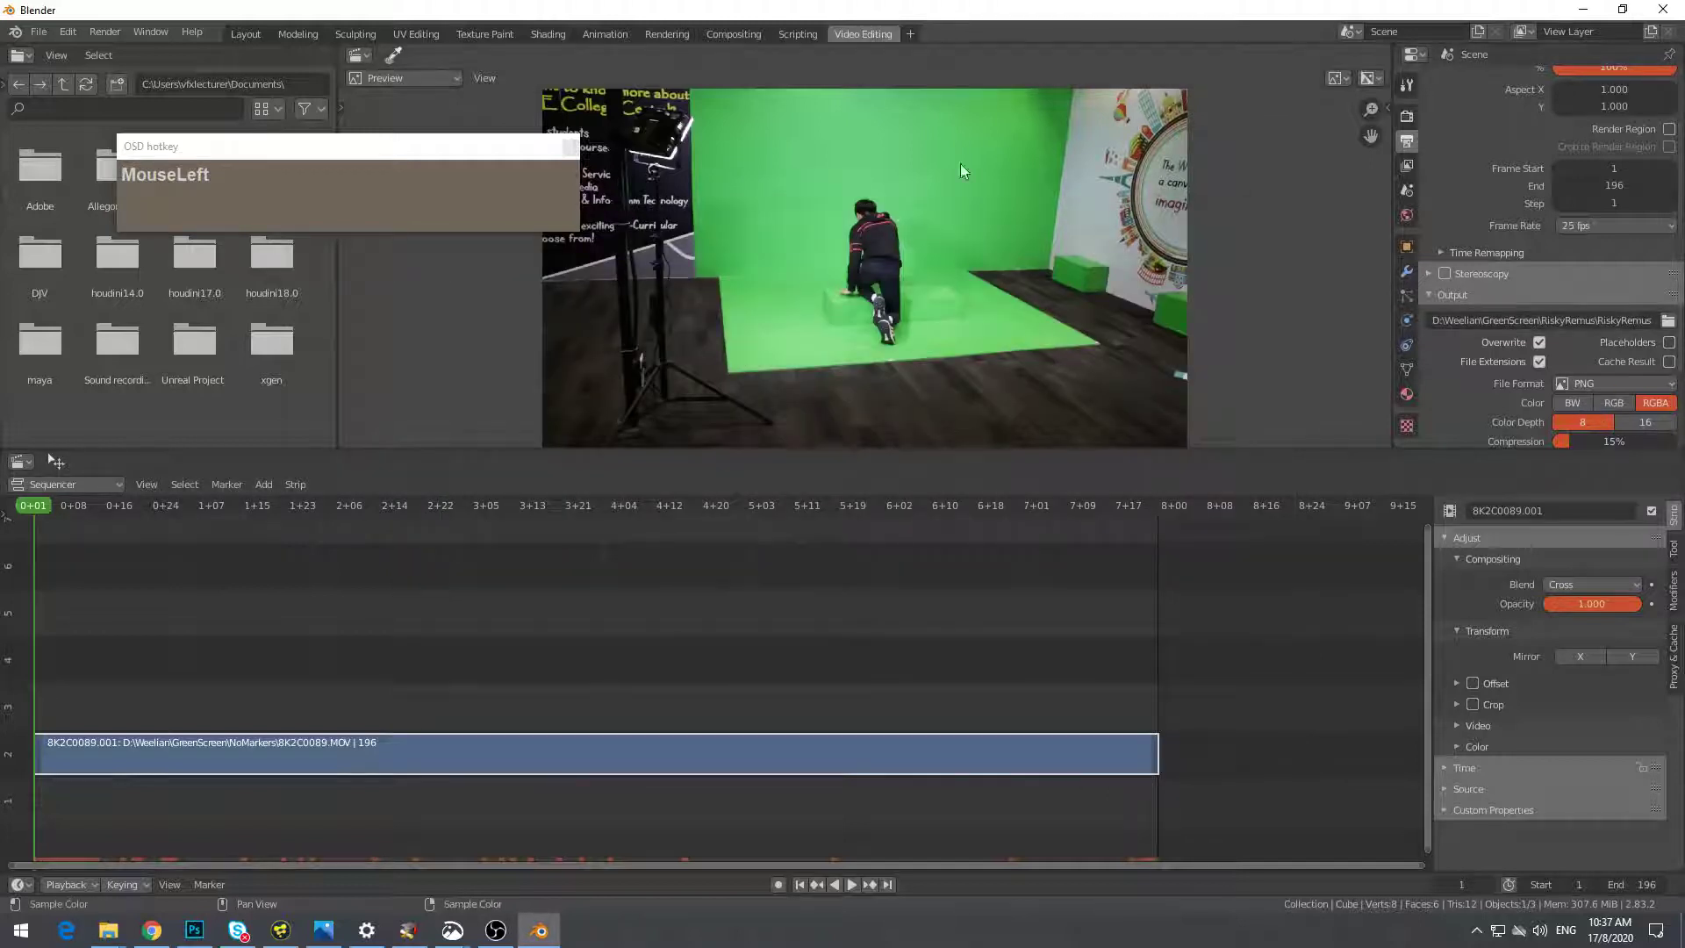
Render the clip's full animation to the output folder, close the render window, and switch to Fusion Studio
left_click_drag(107, 34, 128, 78)
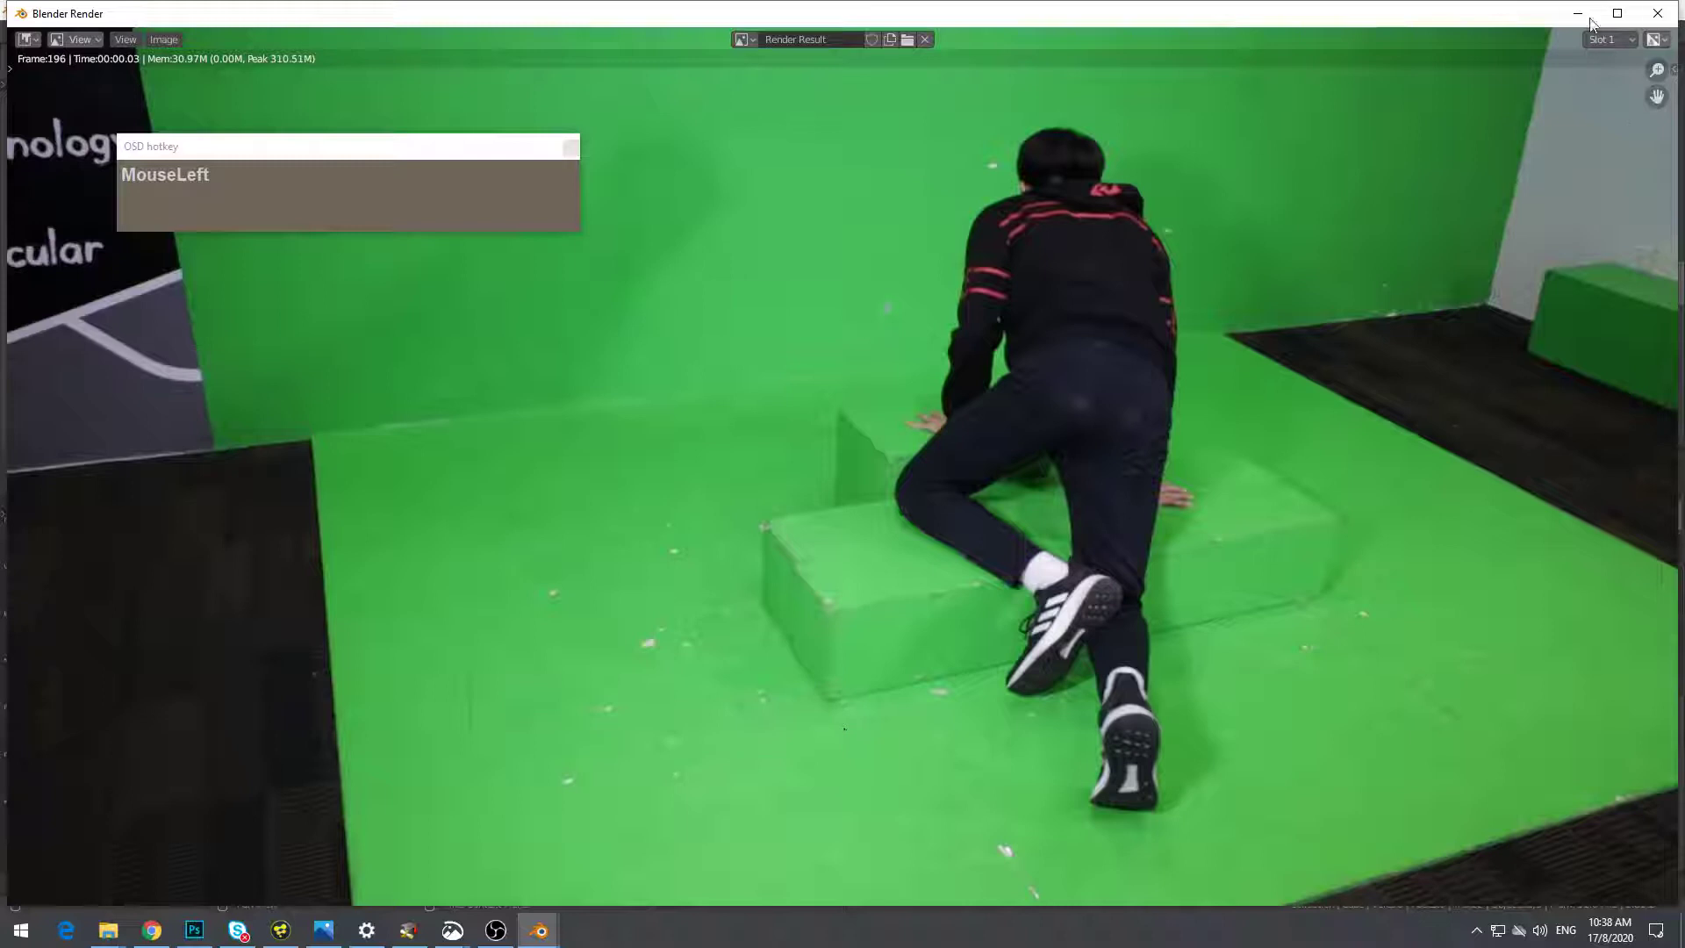
left_click(1658, 13)
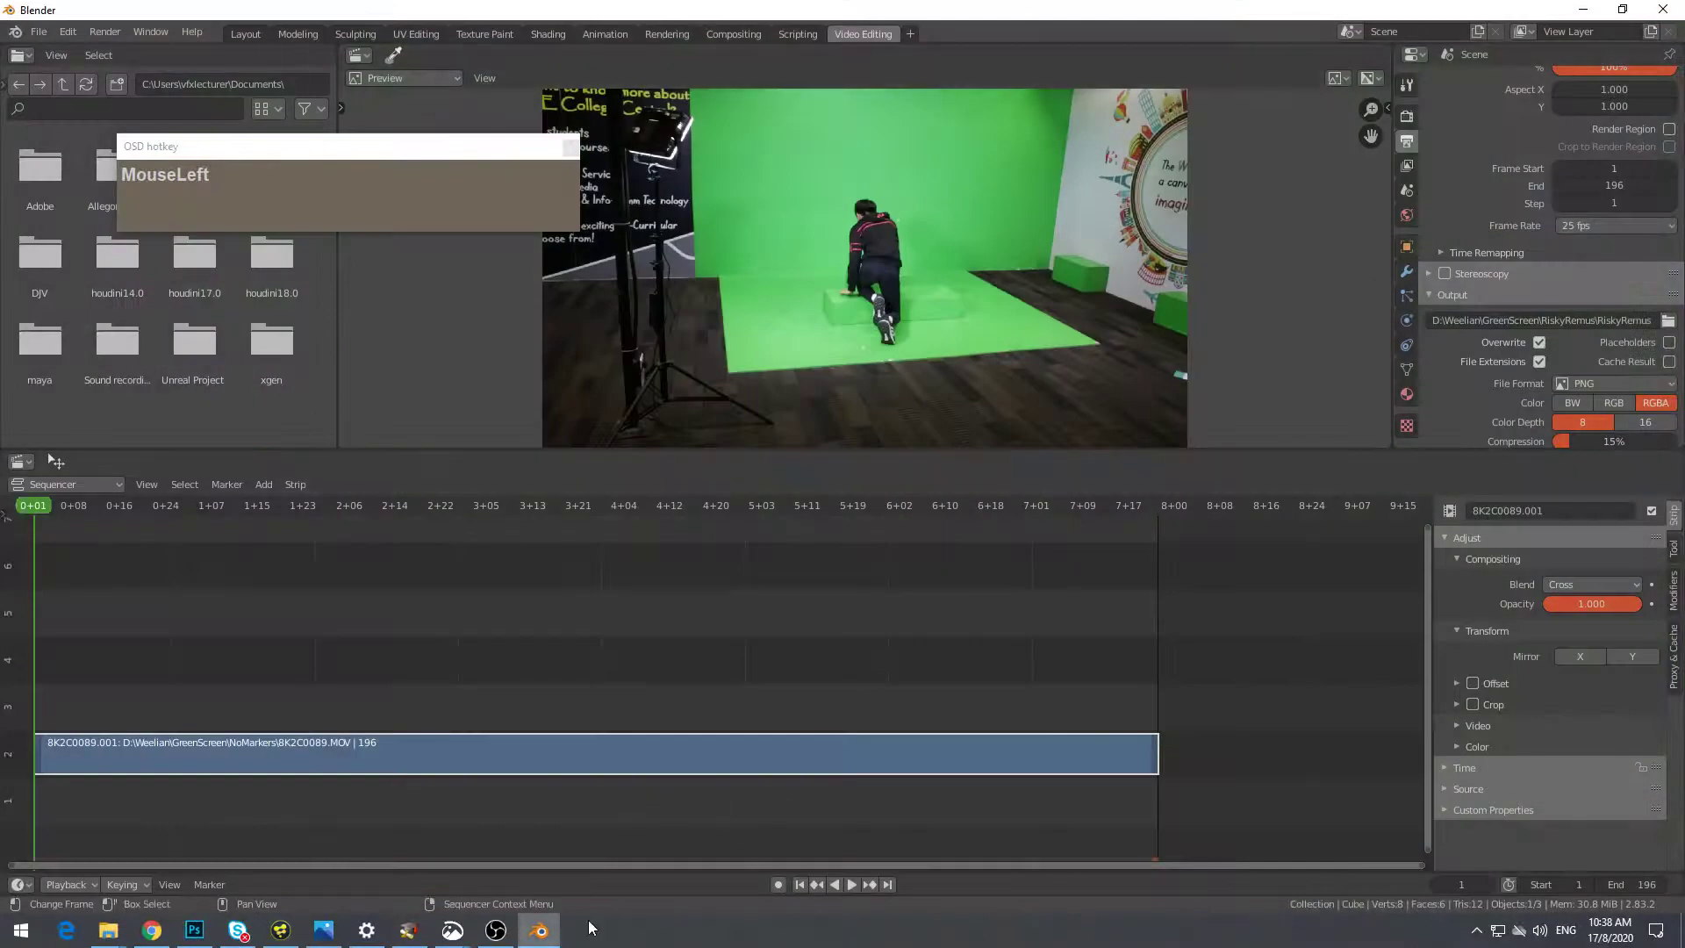
left_click(279, 932)
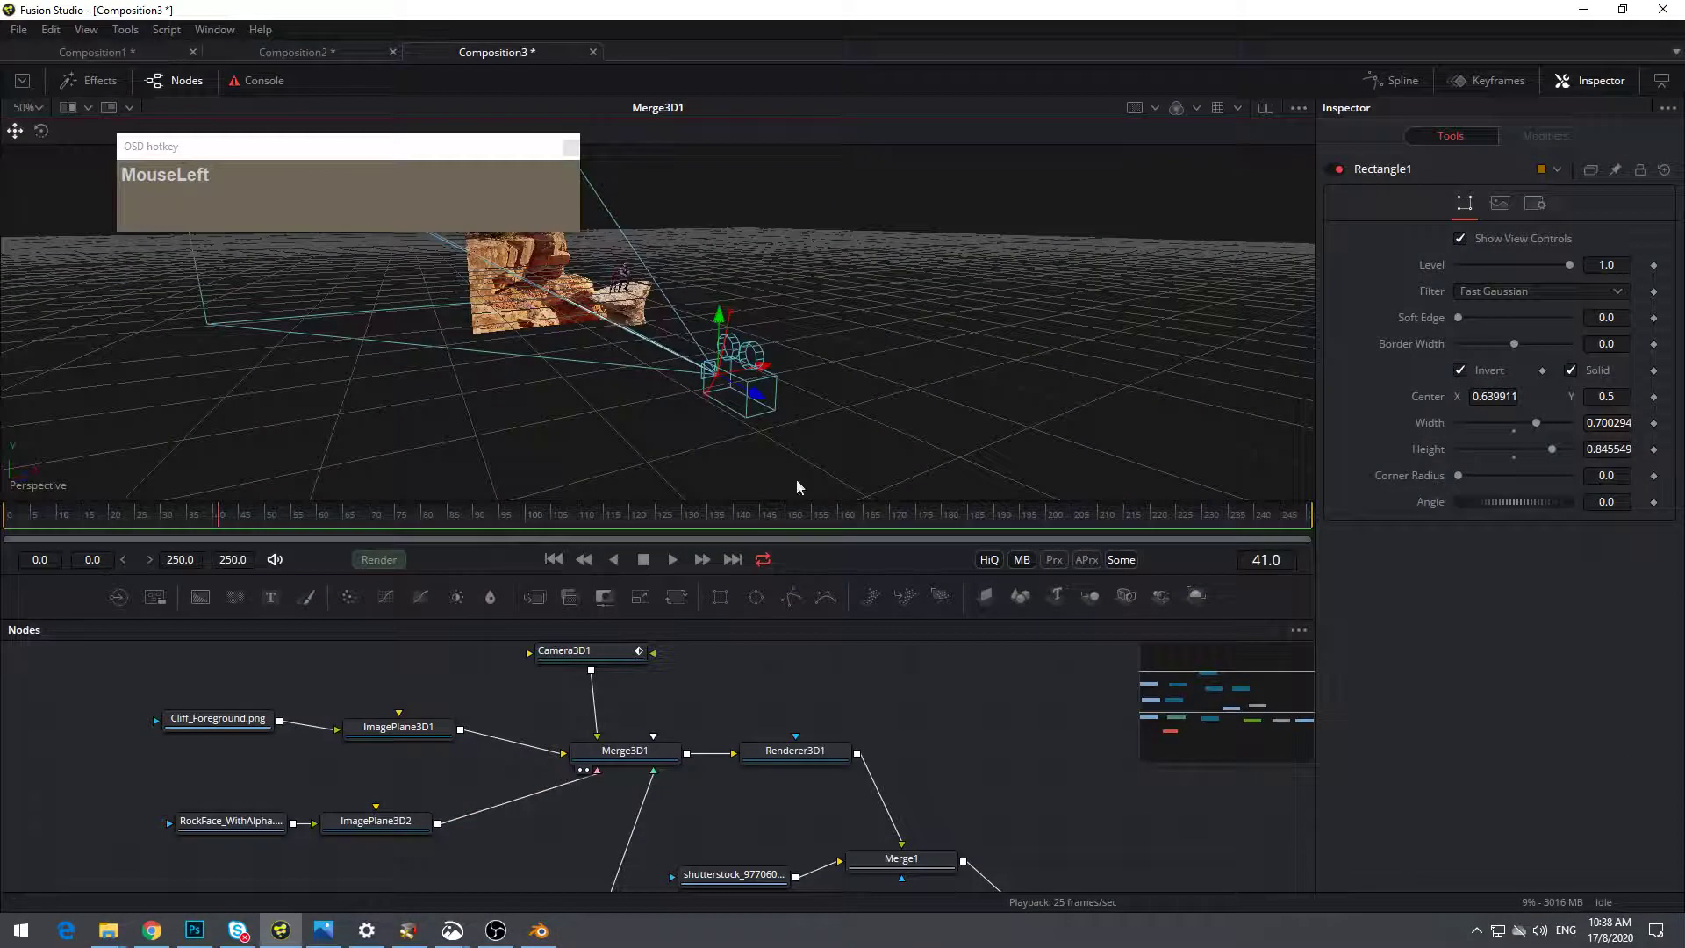
Create a new, empty composition for tracking the green-screen clip
left_click(18, 29)
left_click(39, 64)
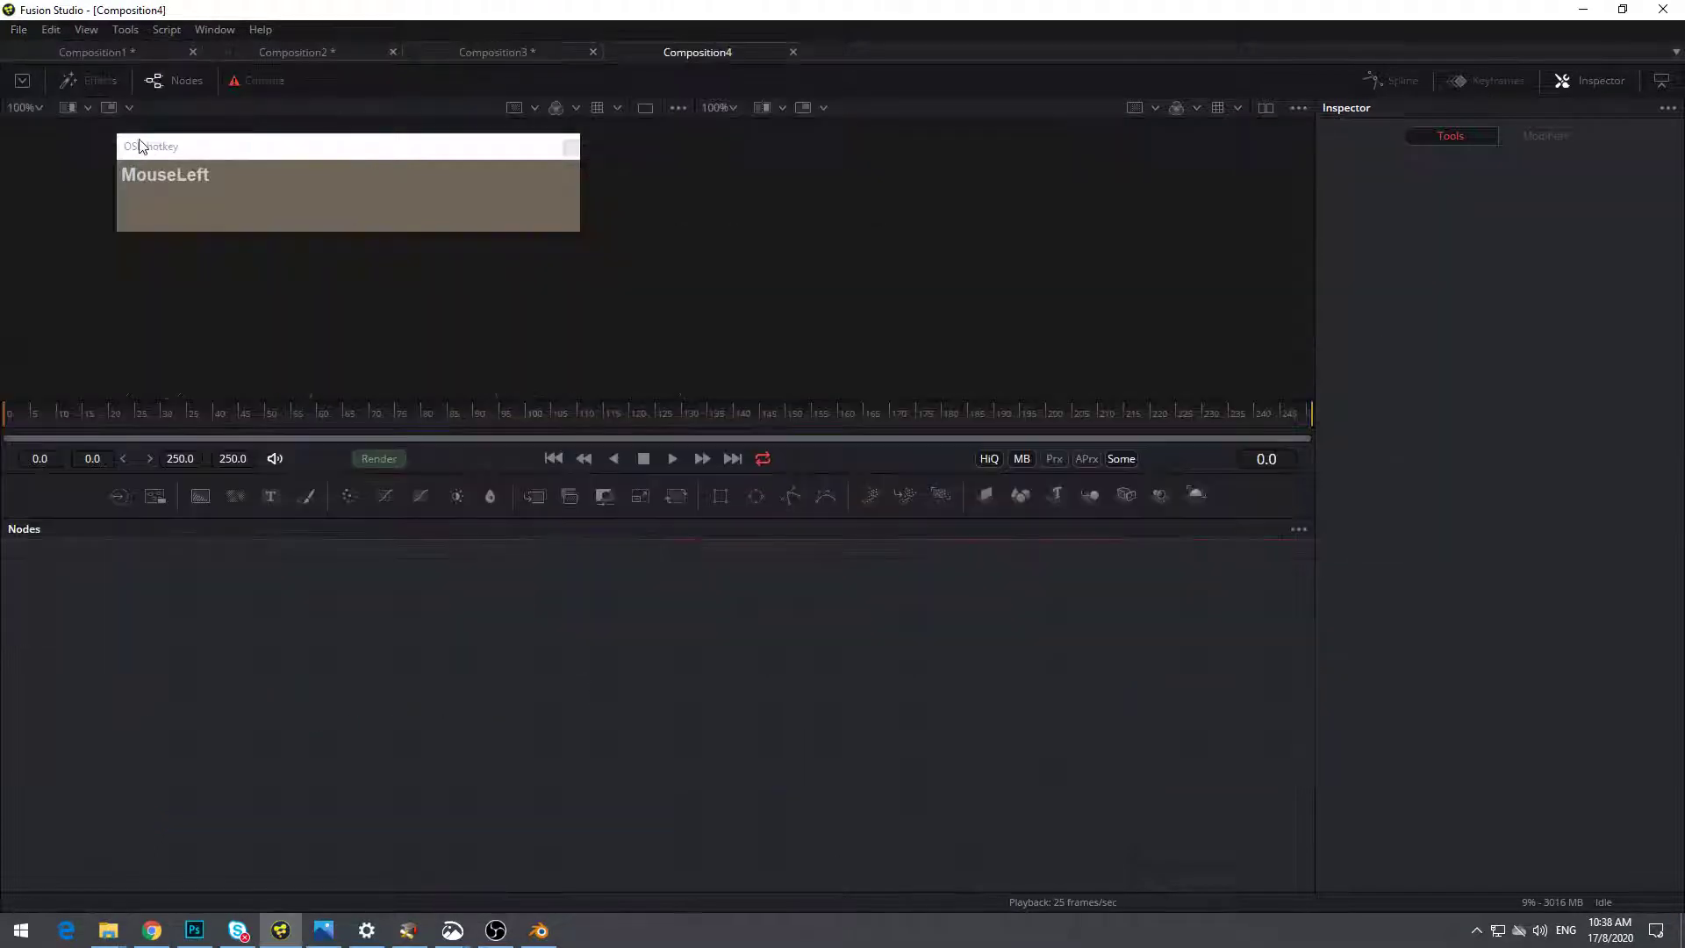
left_click_drag(342, 154, 1230, 199)
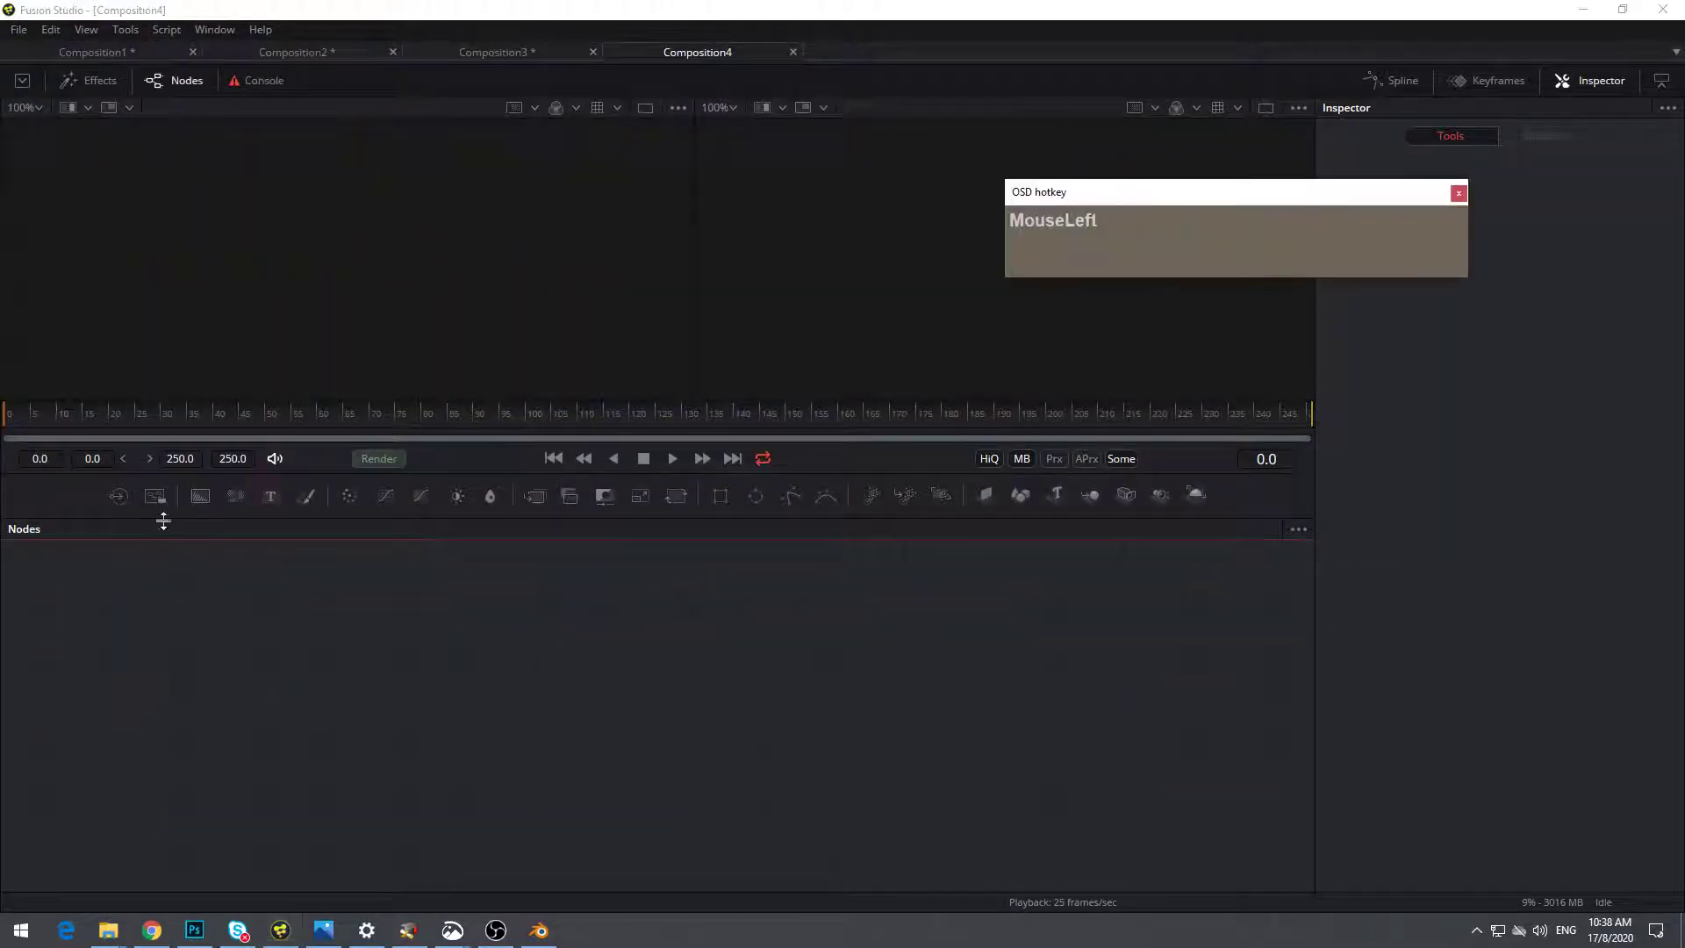
Add a Loader node that reads the RiskyRemus PNG sequence from the RiskyRemus folder, and place it in the node graph
left_click(124, 507)
left_click_drag(746, 208, 433, 220)
left_click(780, 252)
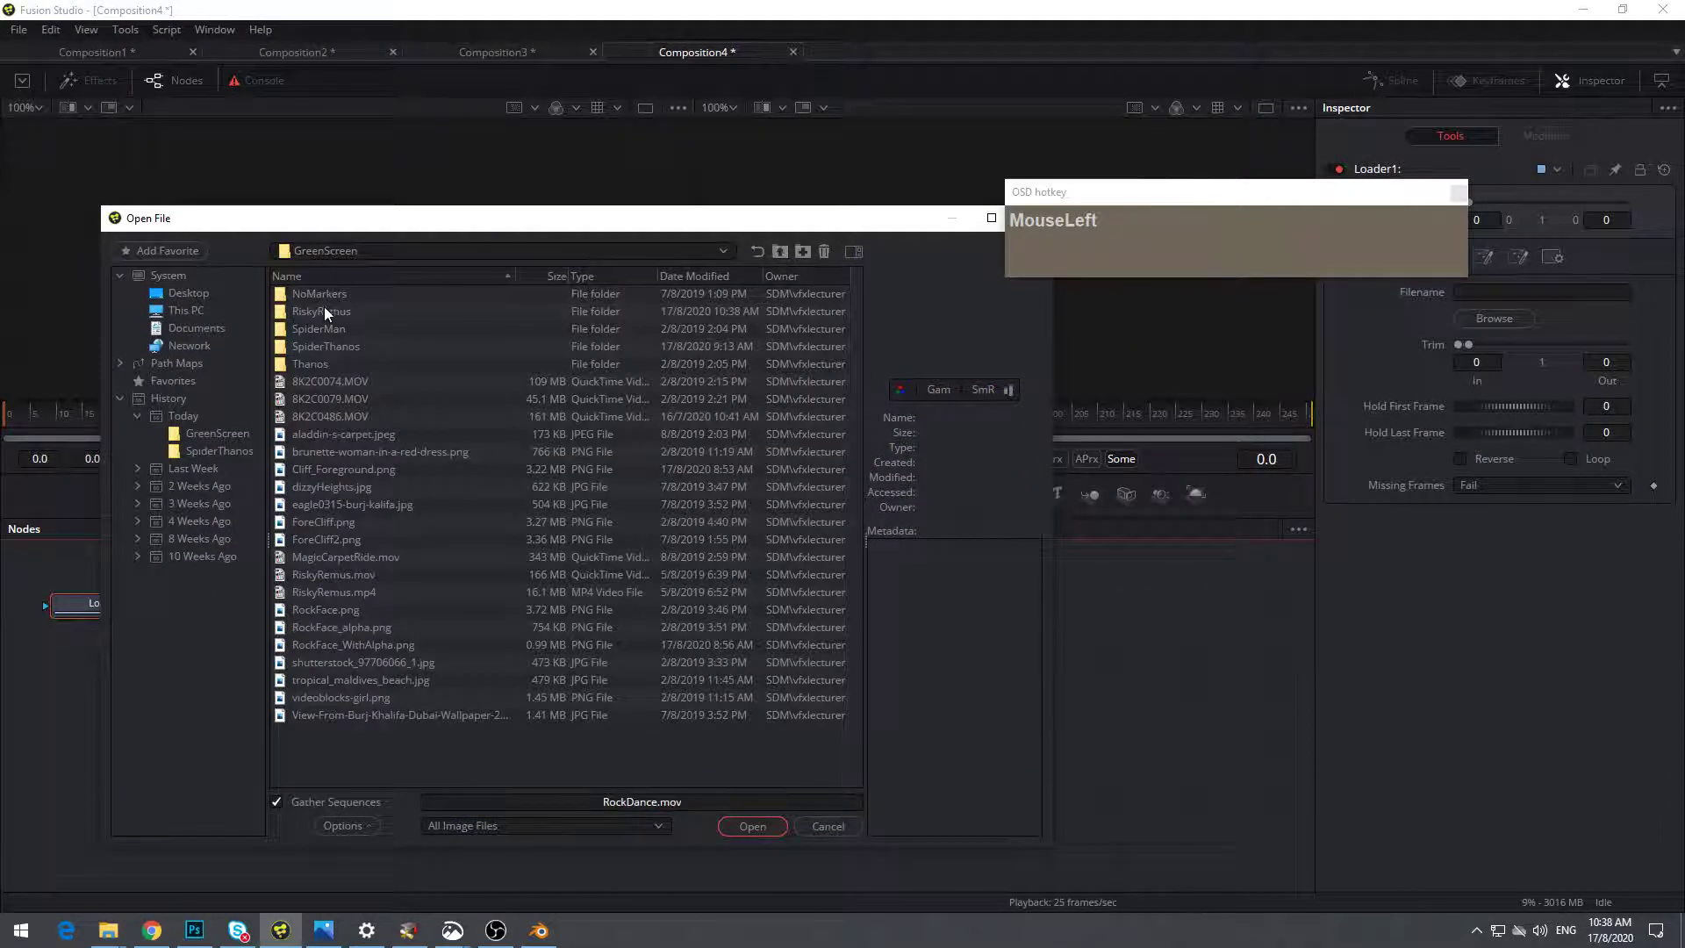
double_click(324, 308)
left_click(746, 827)
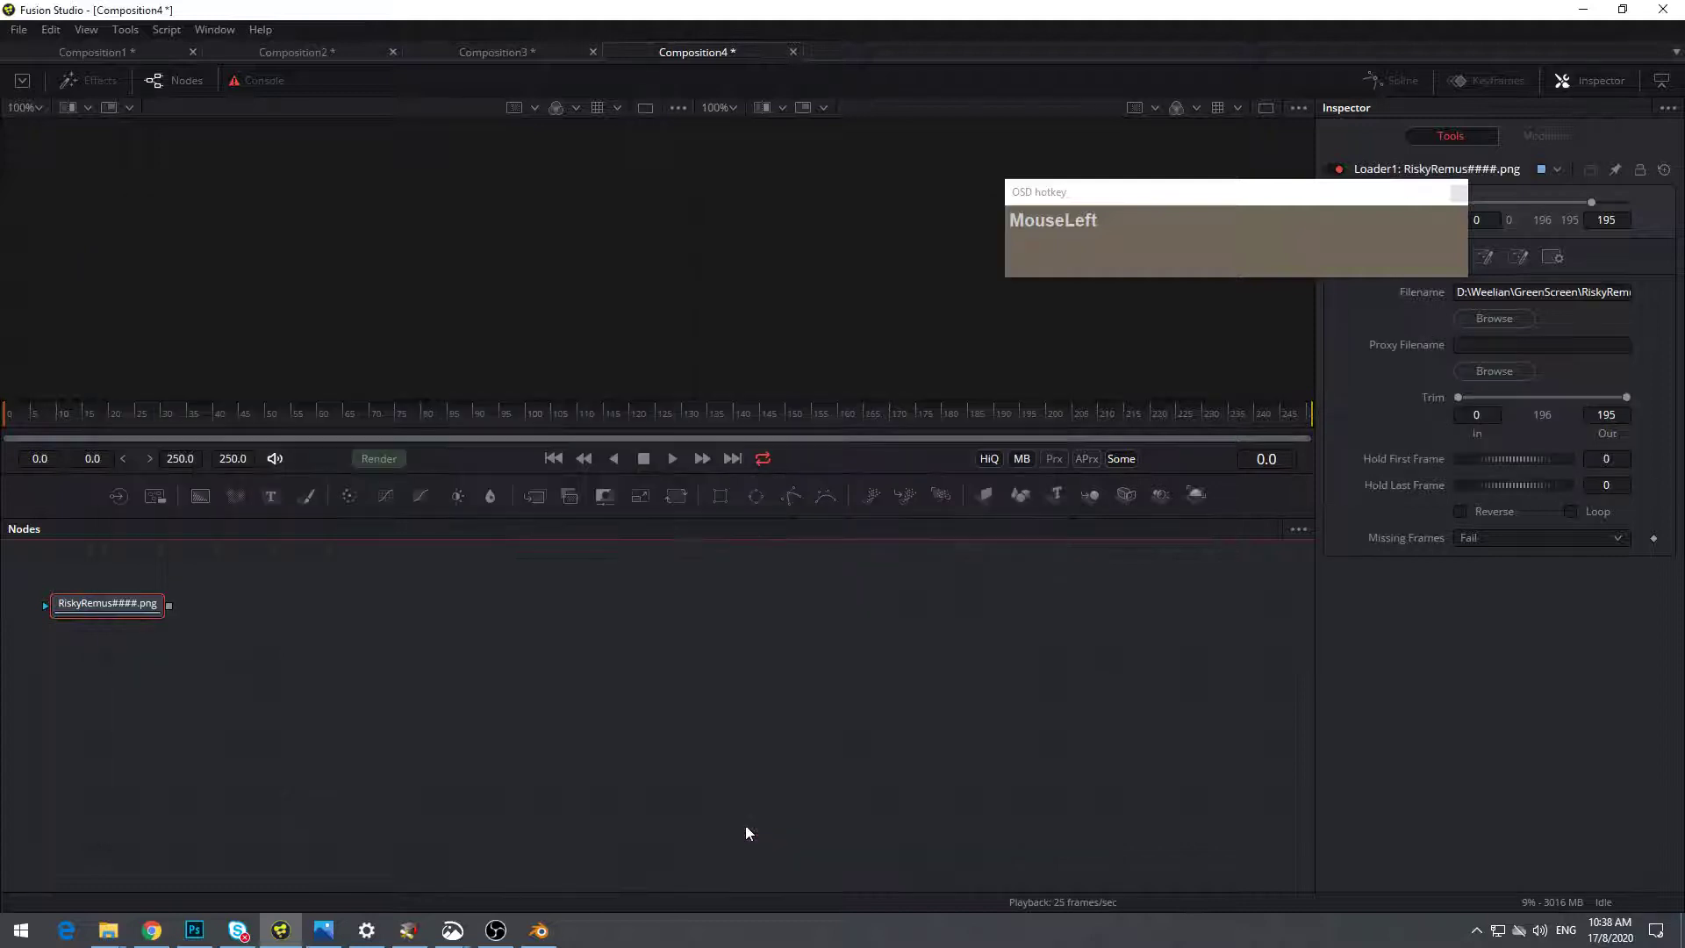
left_click_drag(139, 606, 237, 615)
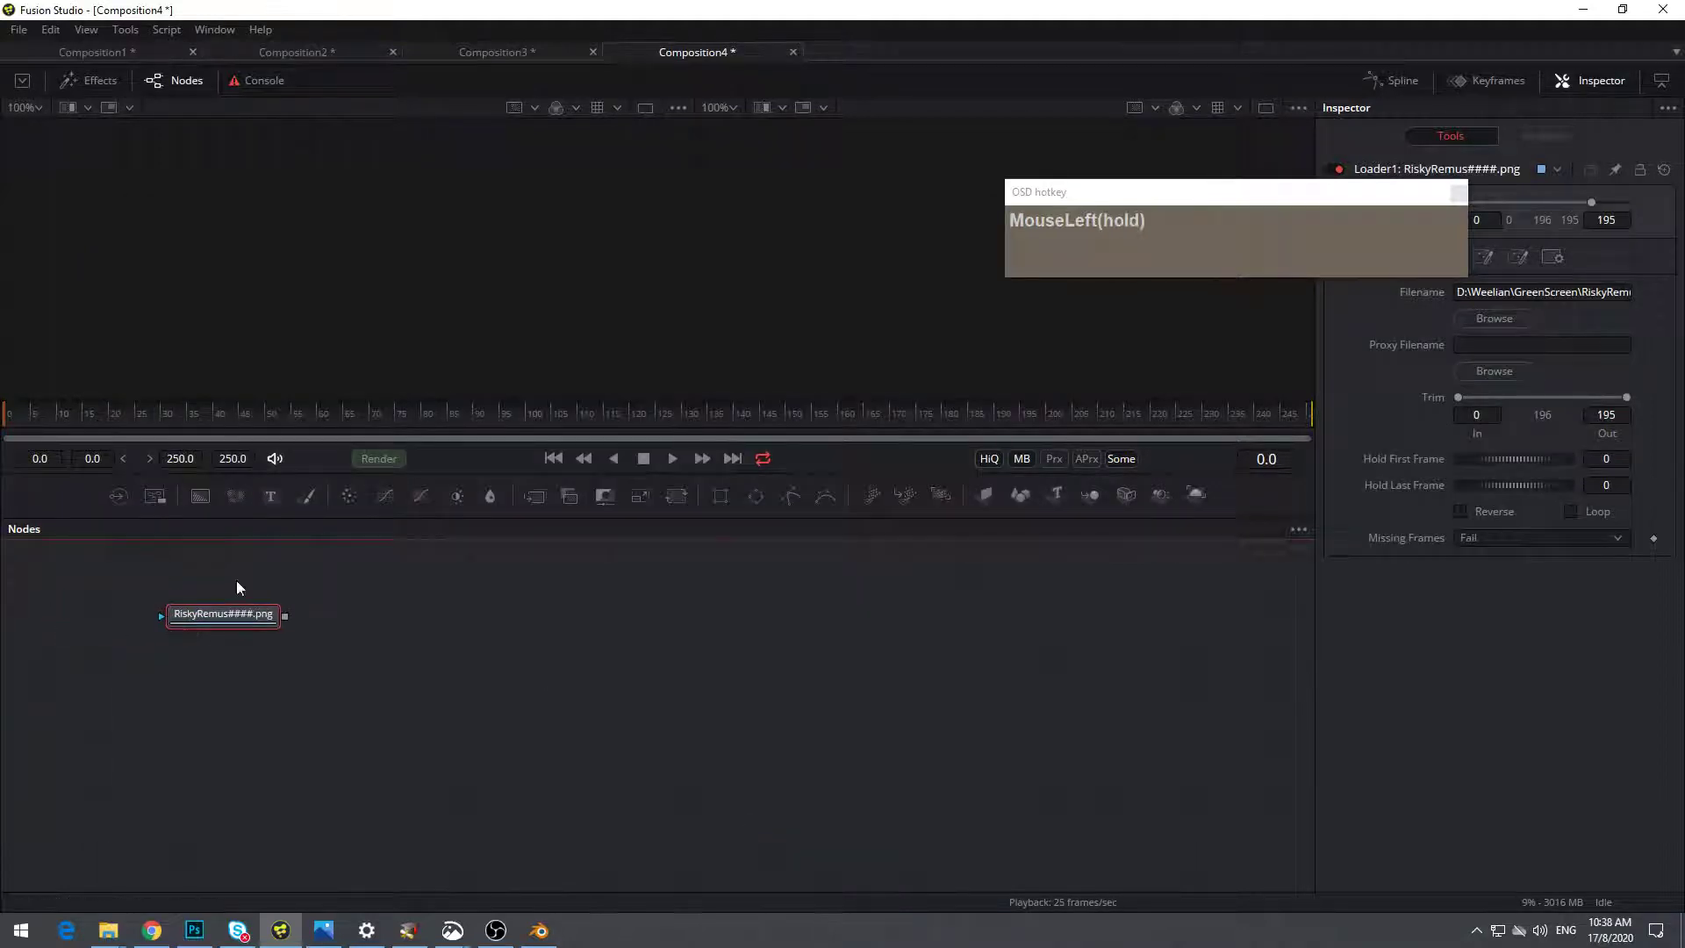
Review the new composition's Frame Format preferences and save them with HDTV 1080, 1920 x 1080, at 25 frames per second
left_click(19, 30)
left_click(82, 318)
left_click_drag(853, 208, 535, 208)
left_click(349, 367)
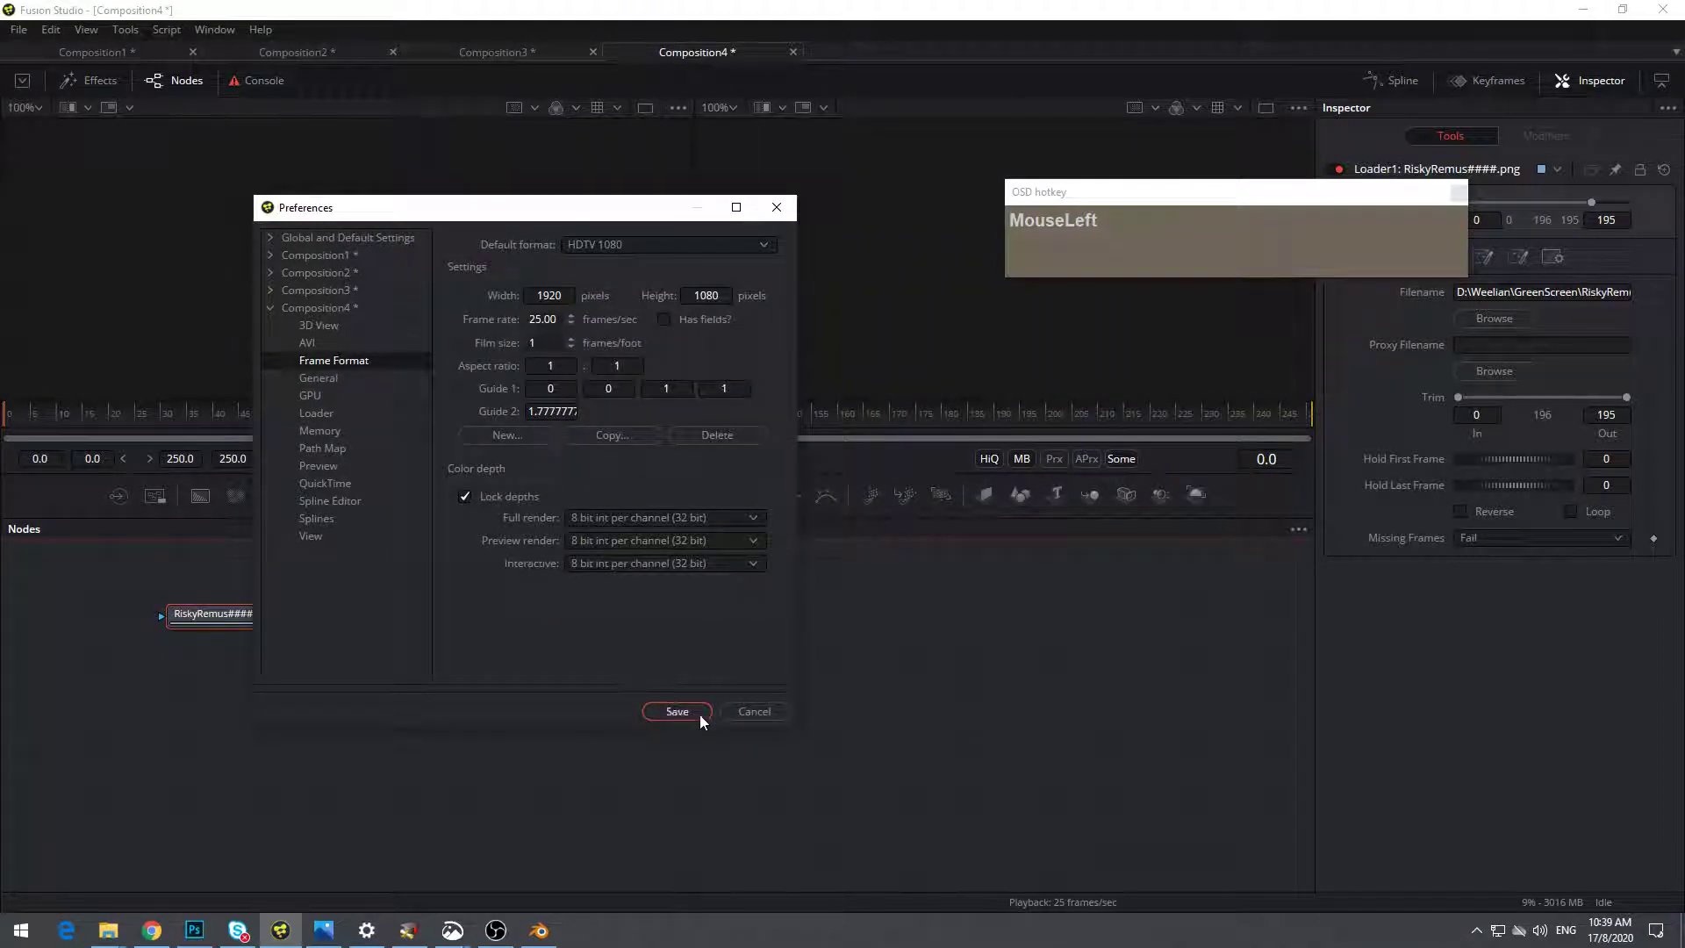
left_click(677, 711)
Display the RiskyRemus sequence in the first viewer and fit the whole image to the view
left_click_drag(230, 619, 450, 367)
scroll(498, 337, "down", 3)
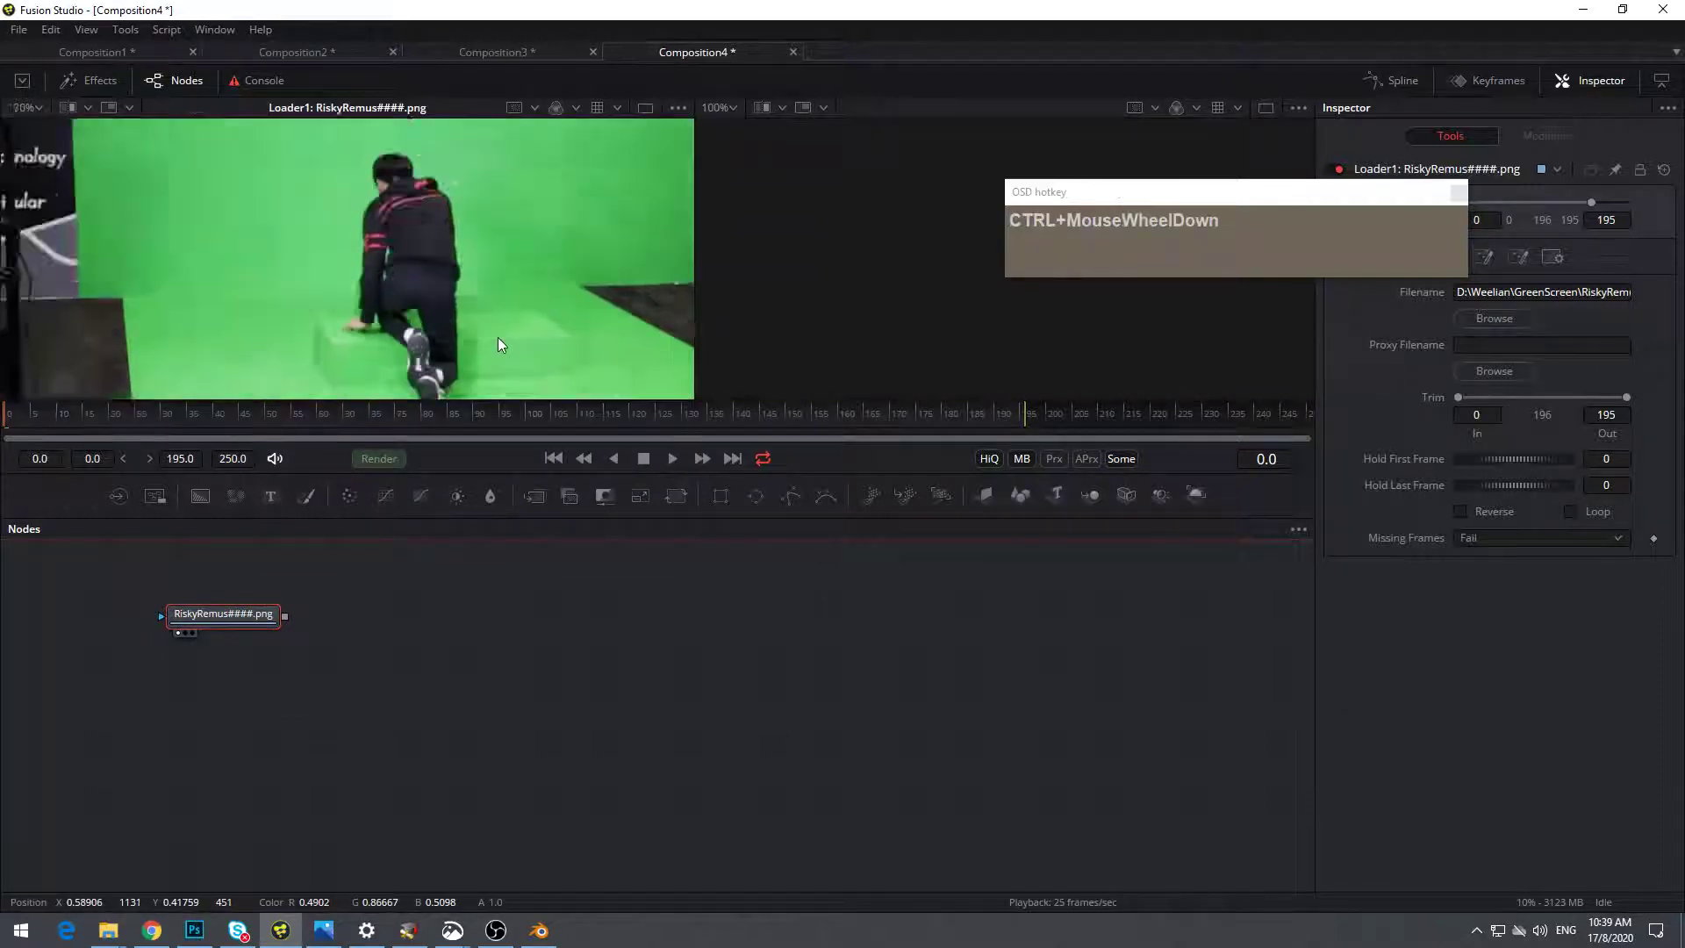
middle_click(562, 344)
key("ctrl+f")
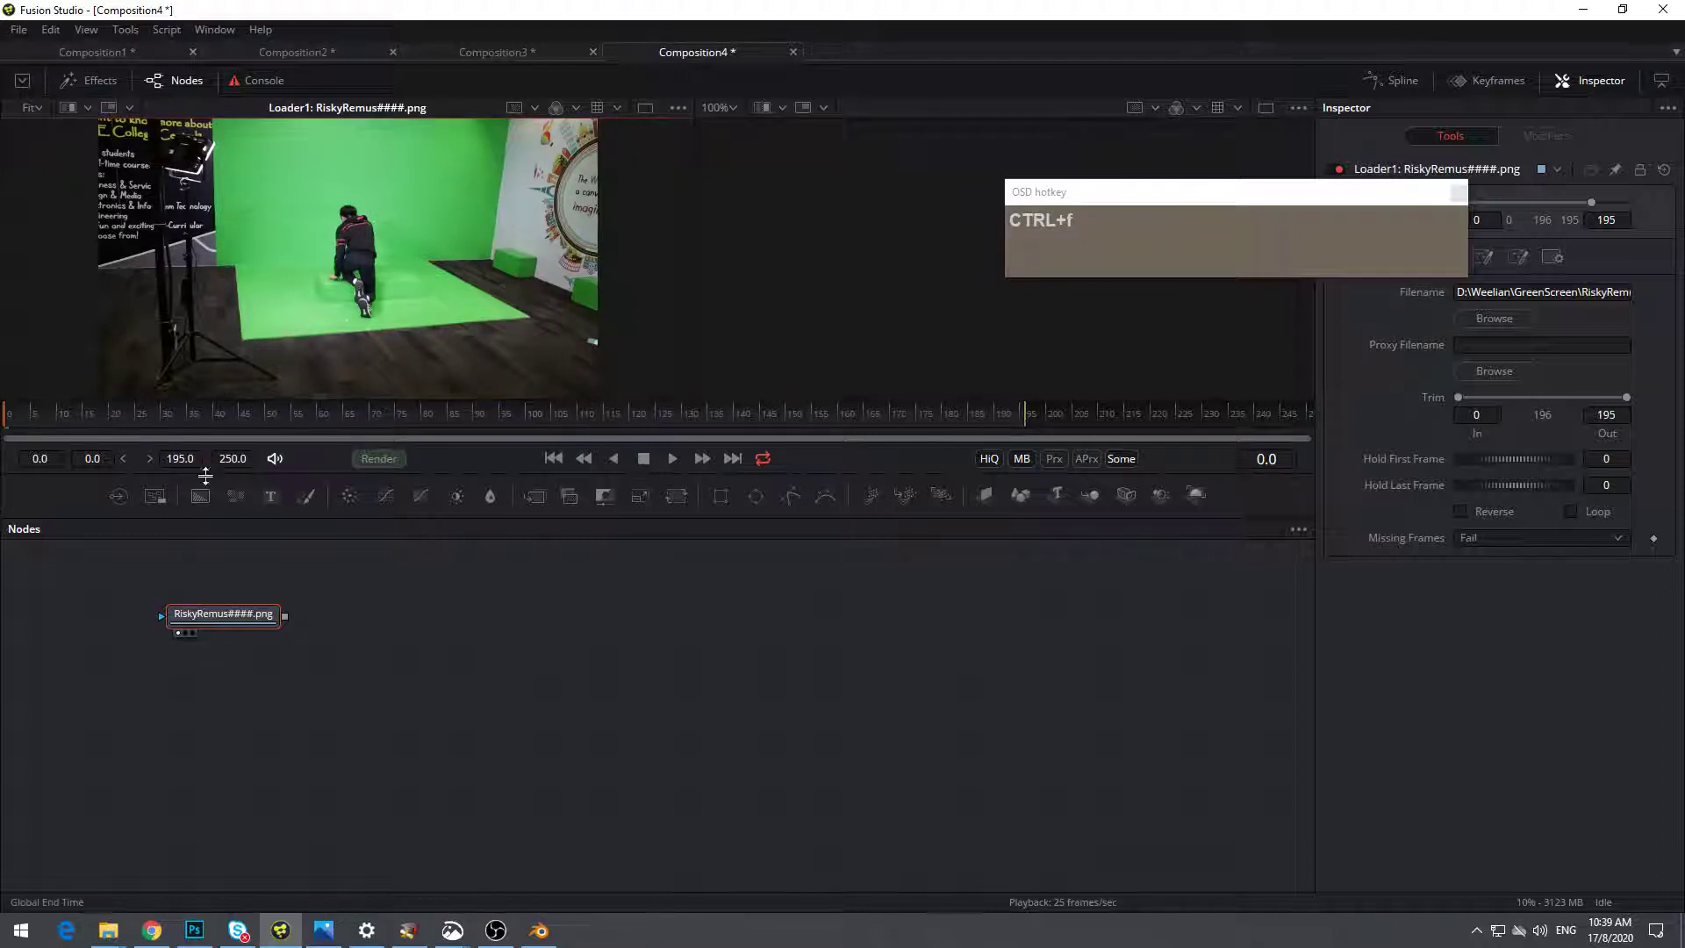
Set the composition's global end time to frame 195
left_click(233, 459)
type("195")
key("Return")
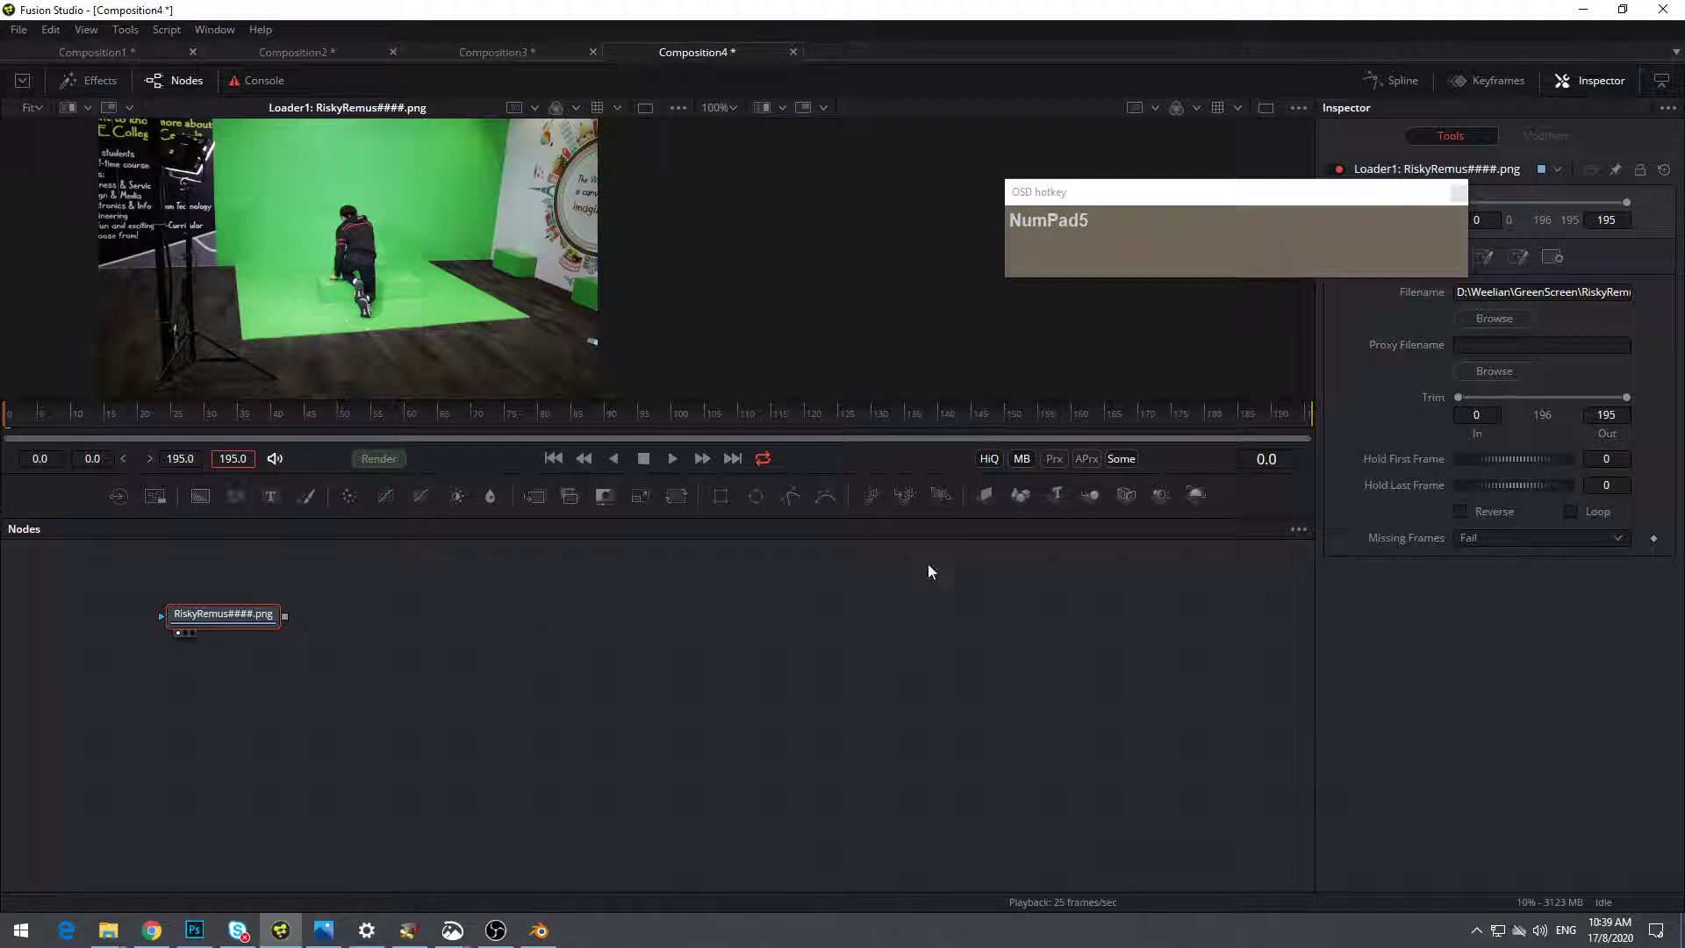
left_click_drag(1175, 191, 1082, 166)
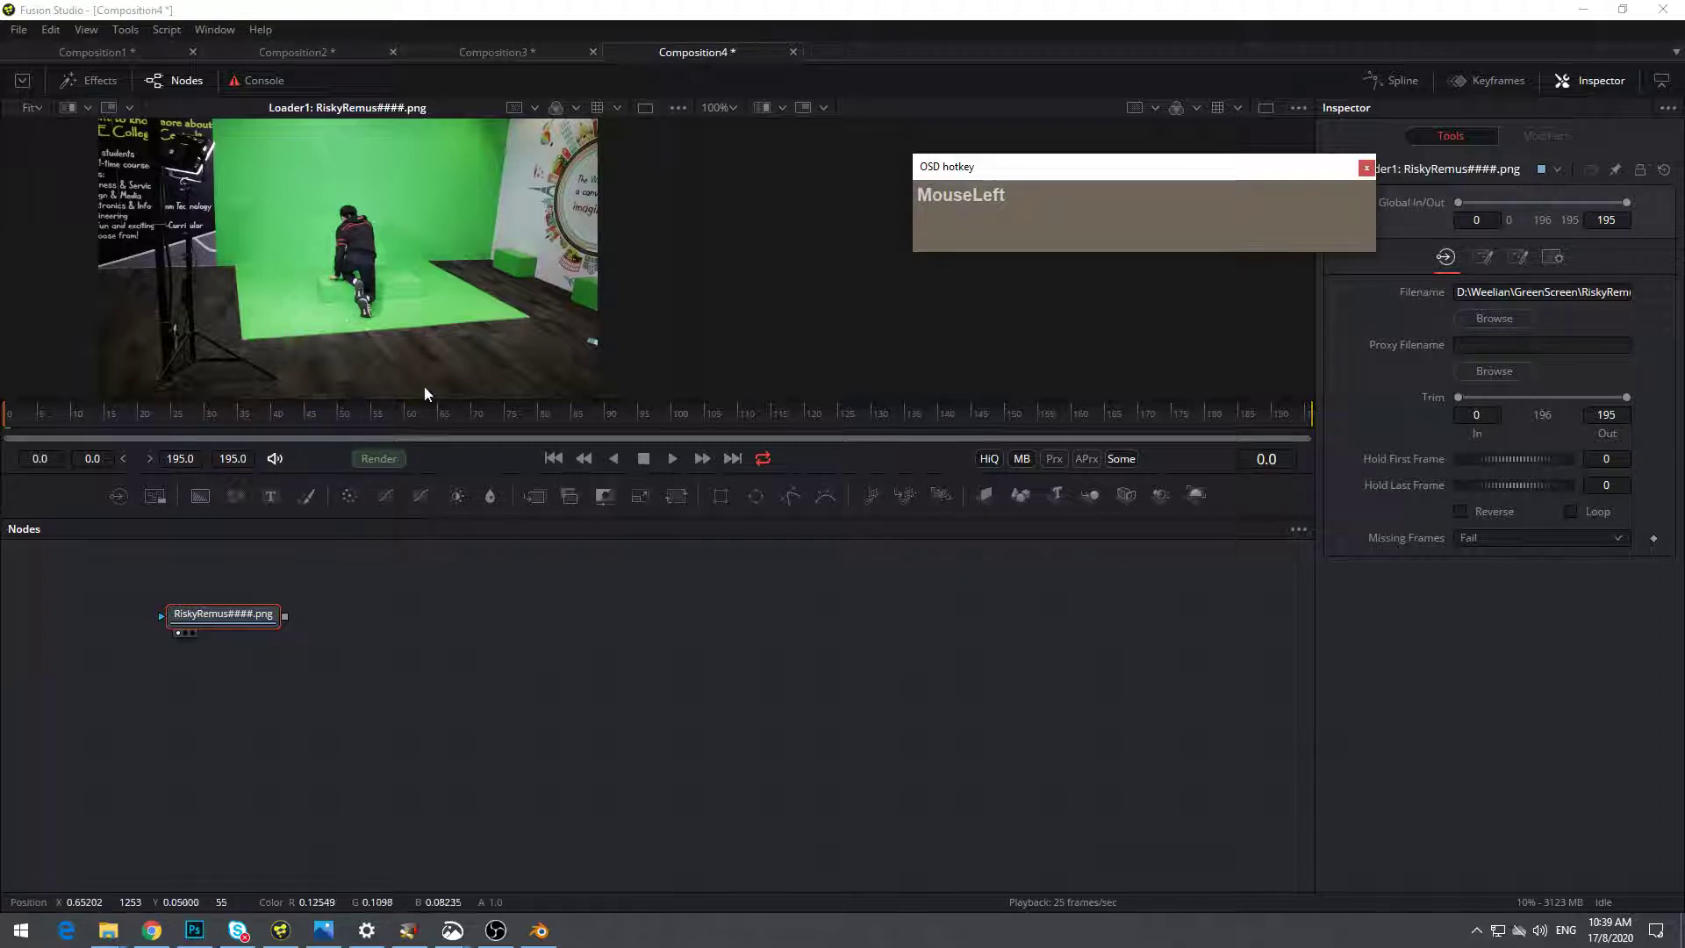
Add a Camera Tracker node fed by the RiskyRemus loader
key("ctrl+space")
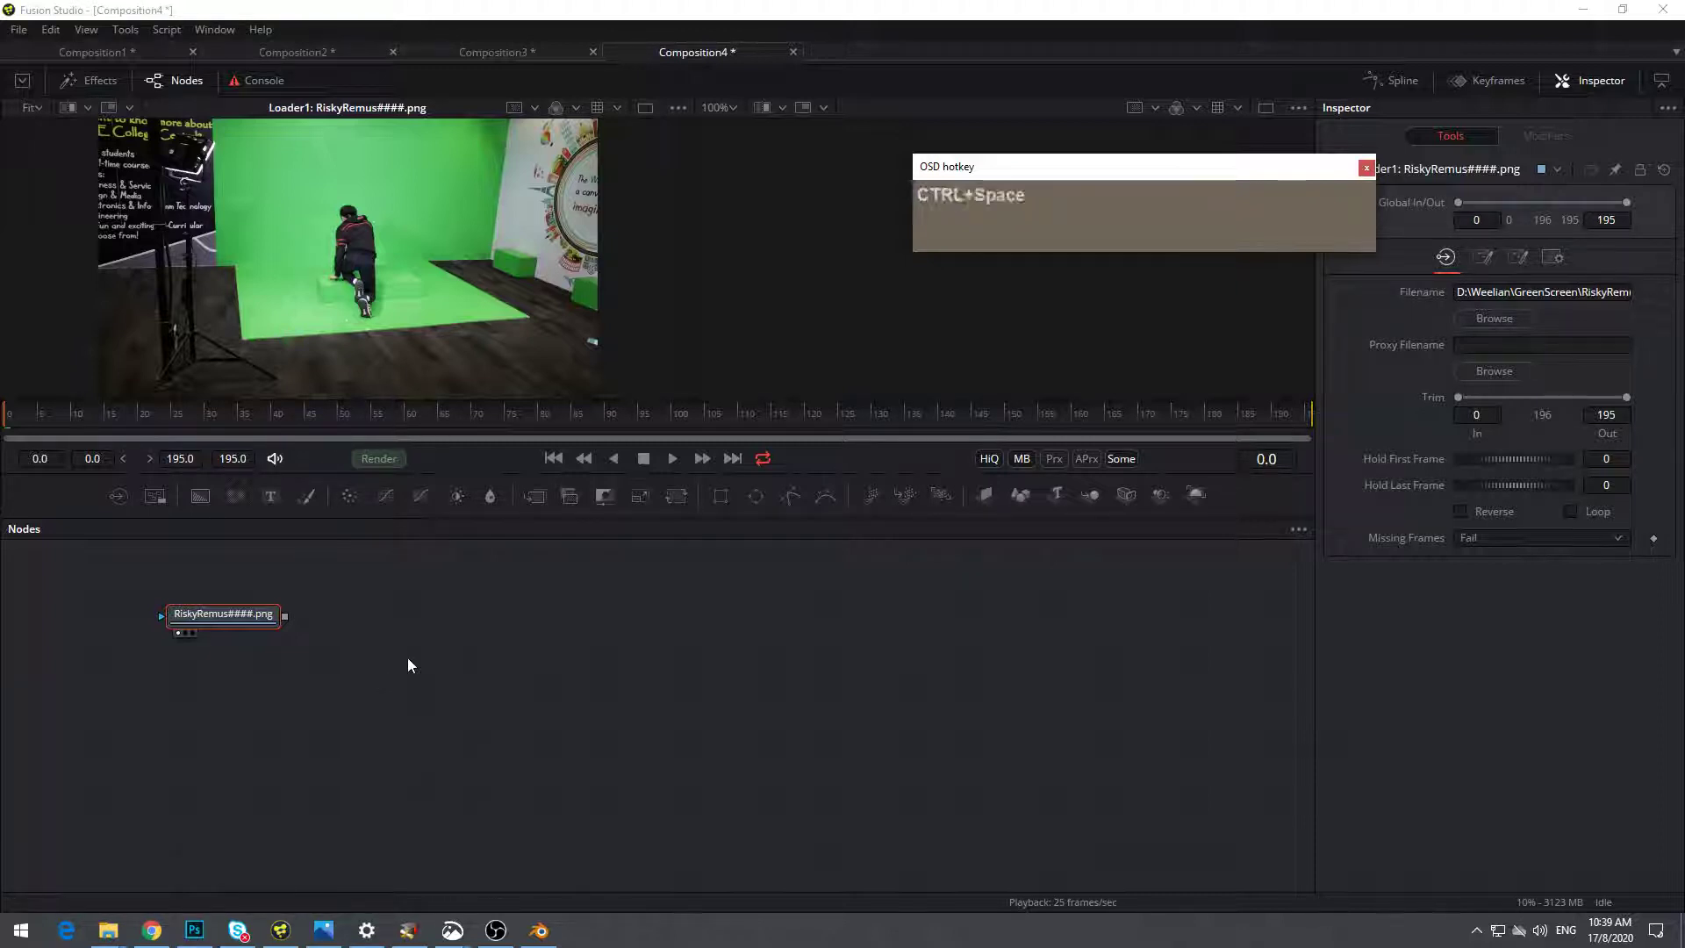
type("dk")
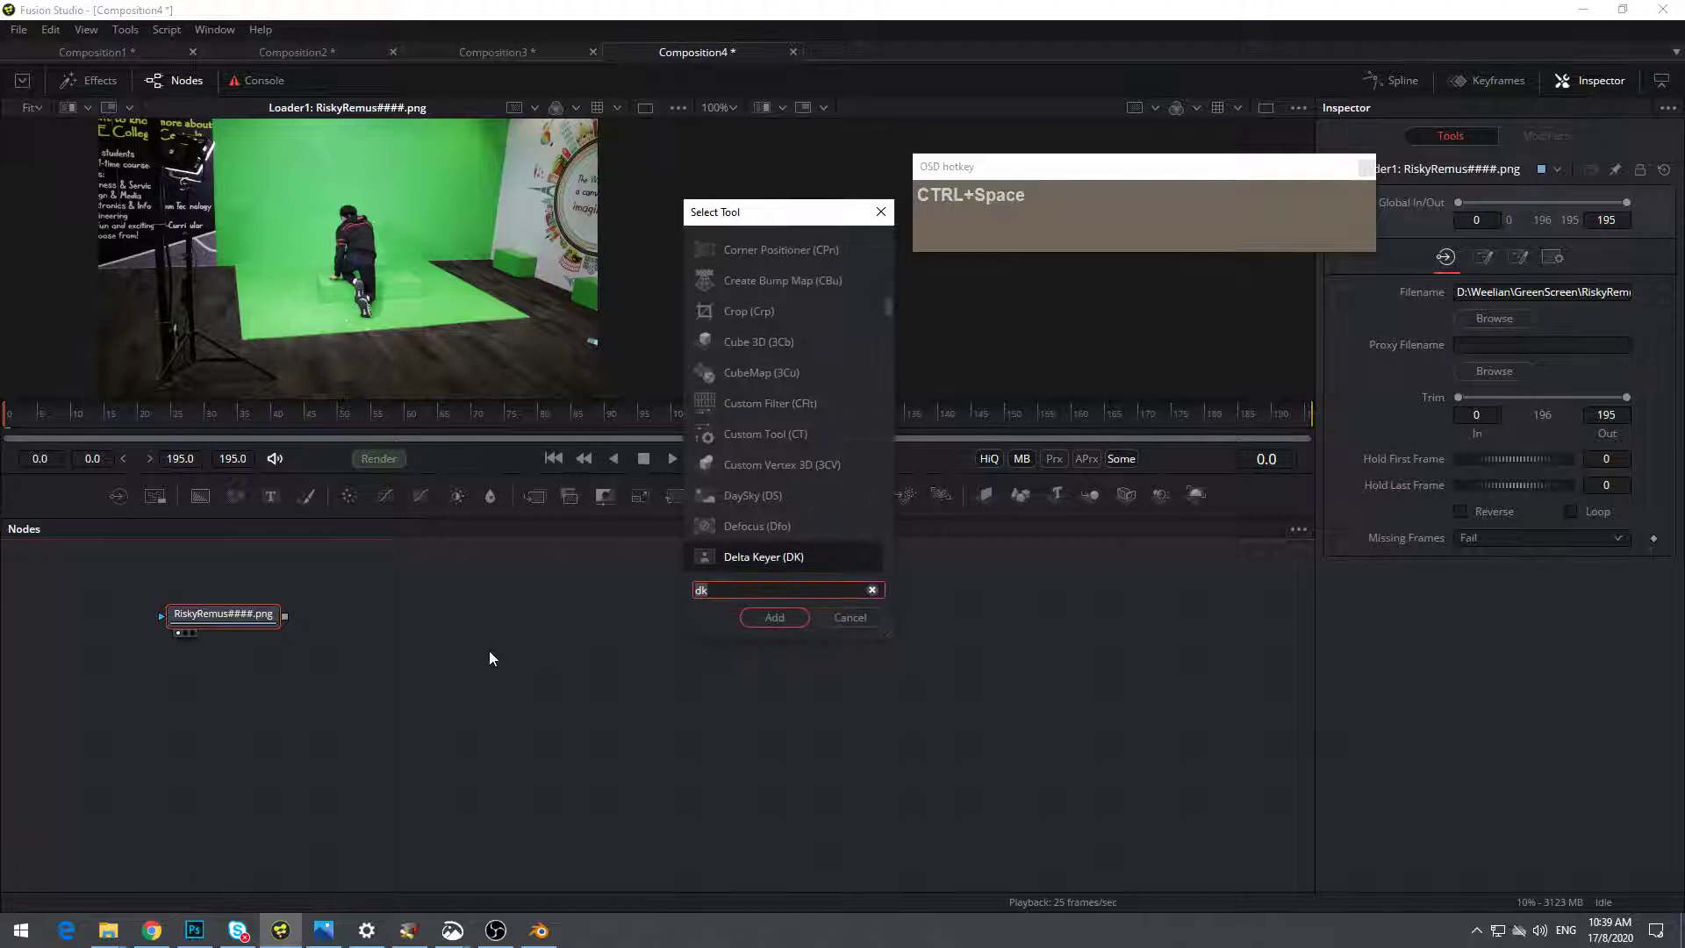
key("BackSpace")
key("BackSpace")
type("ctr")
left_click(776, 616)
left_click_drag(389, 618, 456, 620)
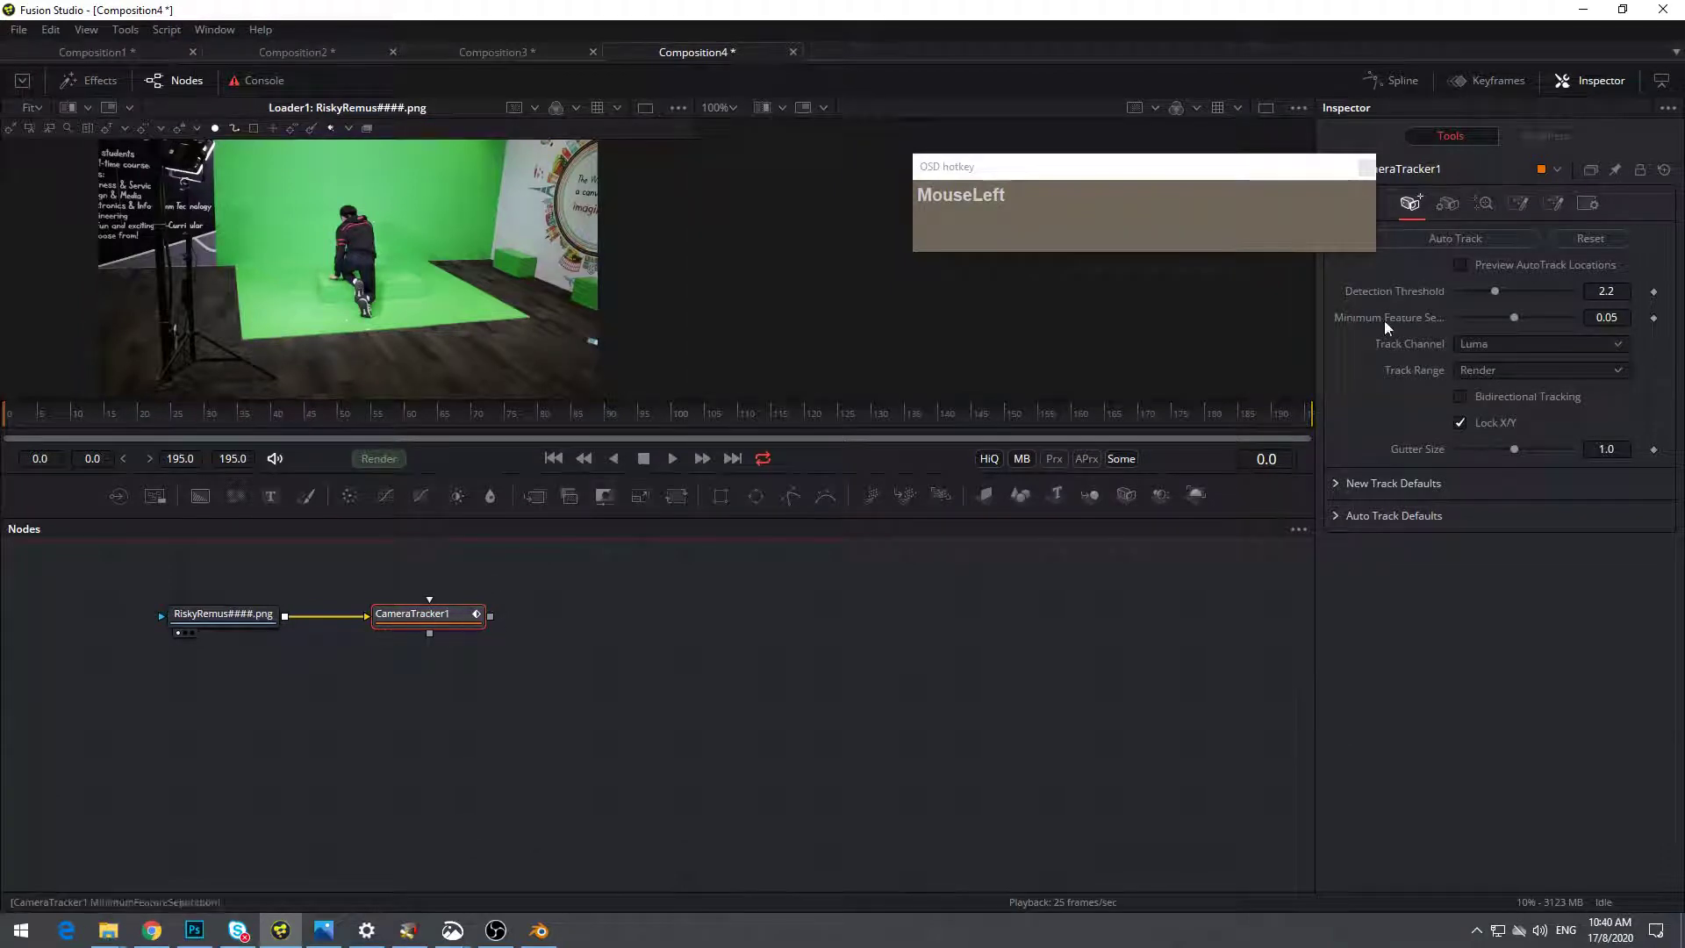
Enable Preview AutoTrack Locations and Bidirectional Tracking on the camera tracker, and start an auto track, cancelling it partway
left_click_drag(1222, 178, 1078, 156)
left_click(1464, 266)
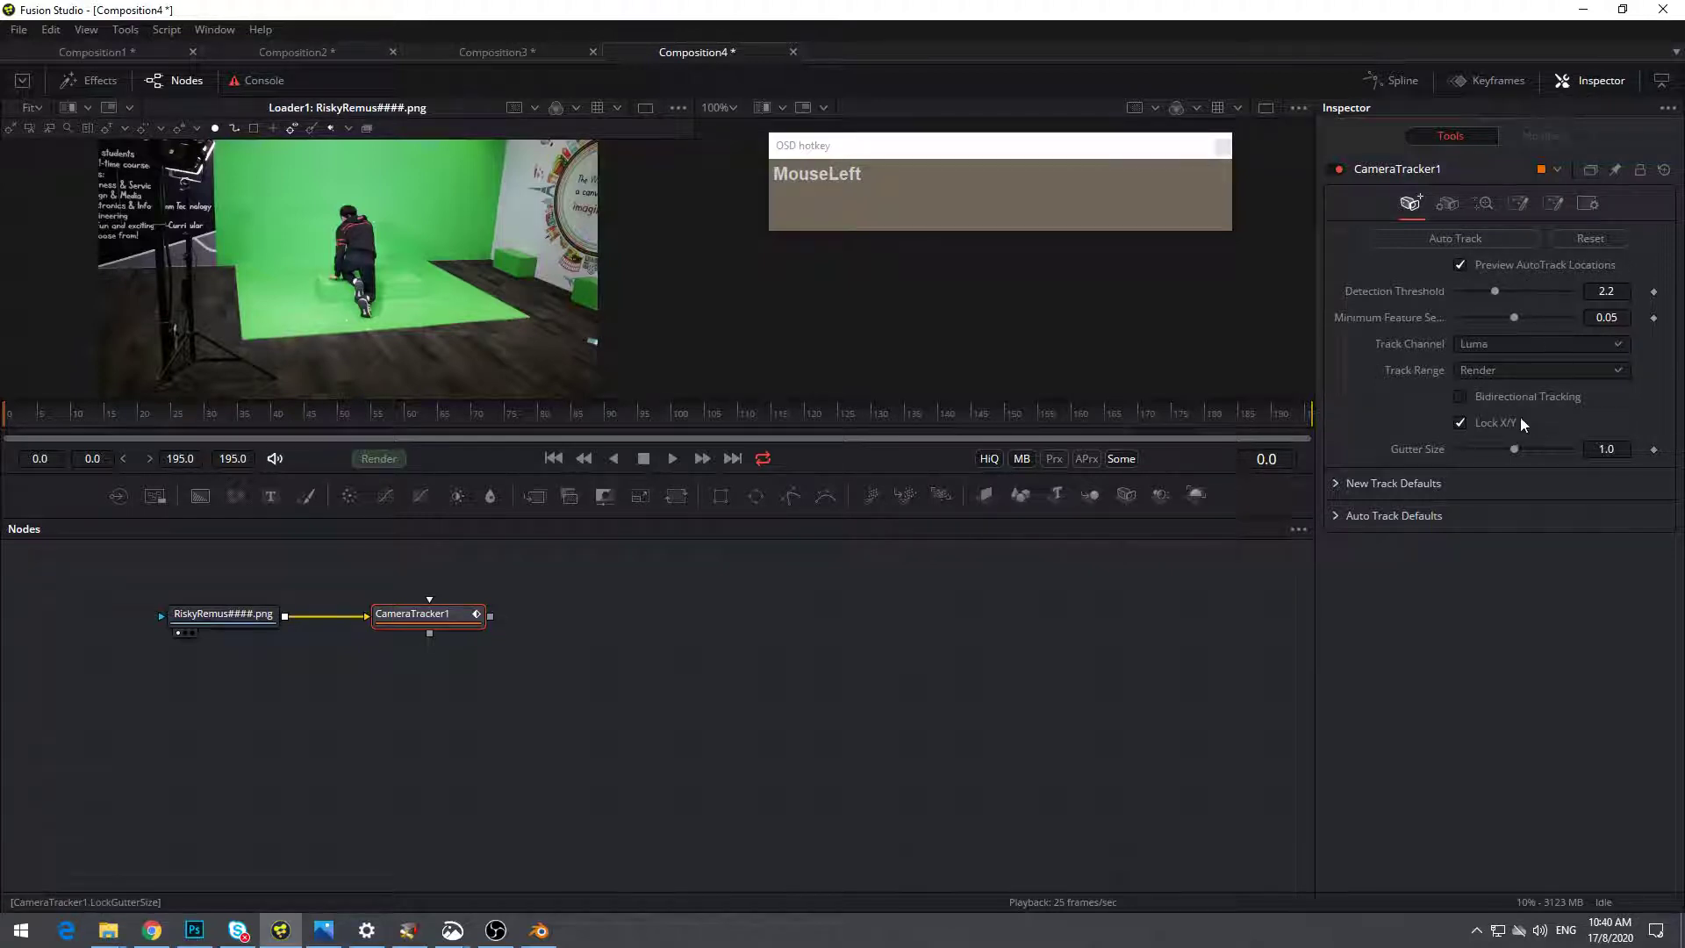
left_click(1444, 244)
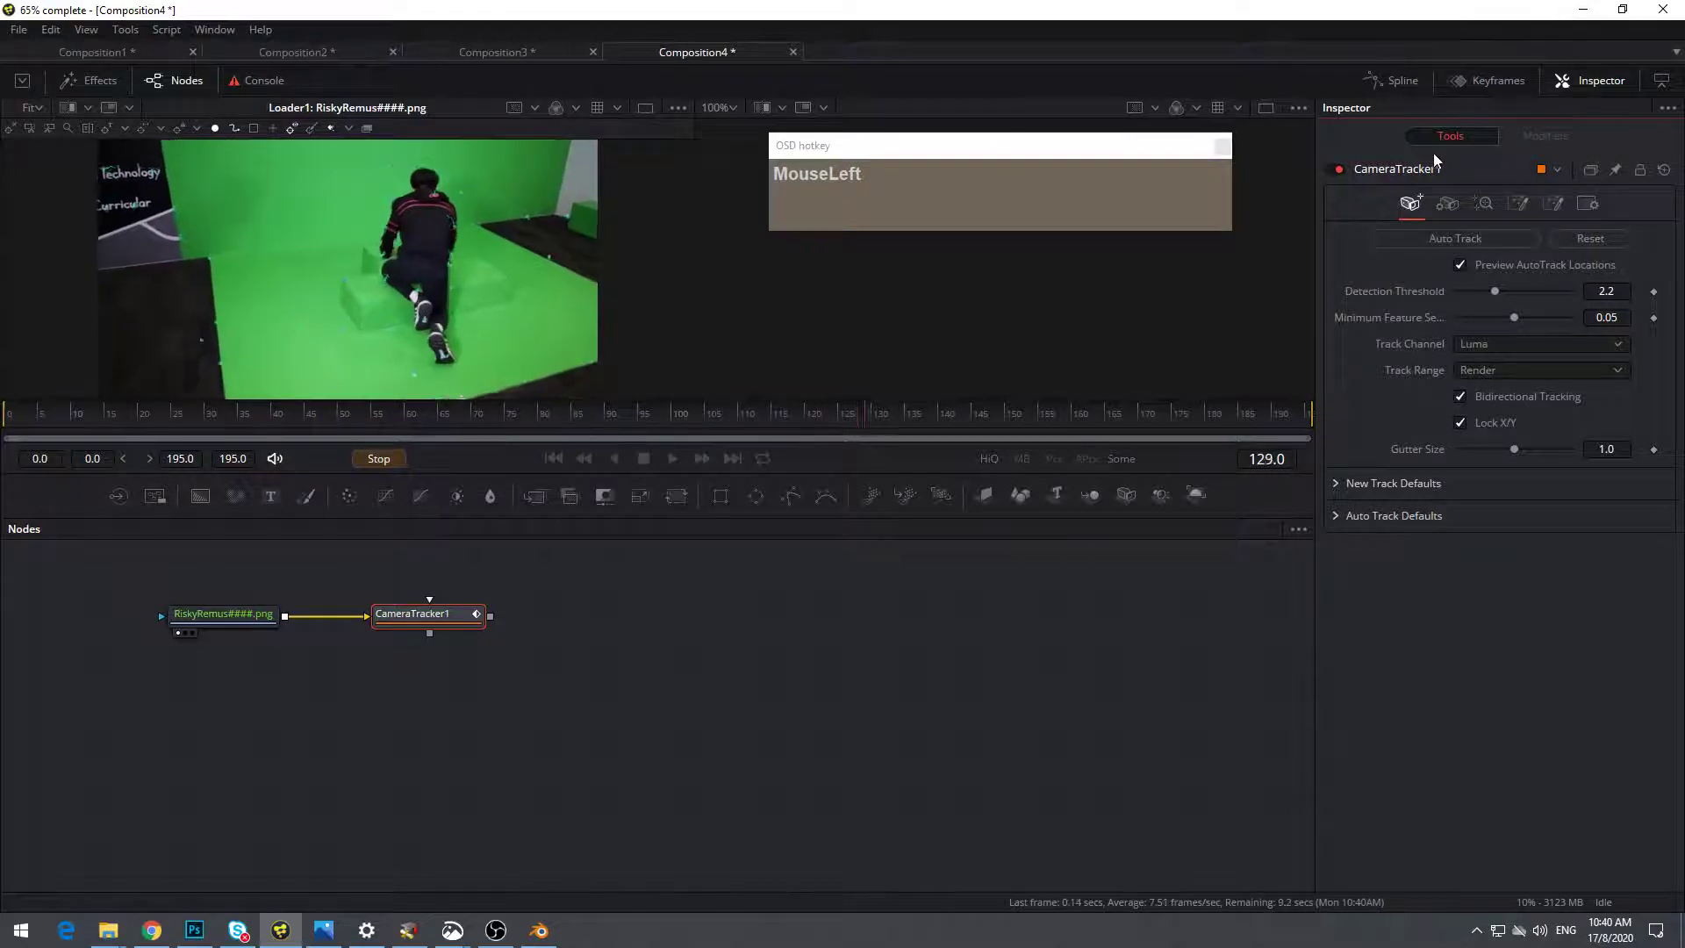
key("Escape")
left_click(935, 523)
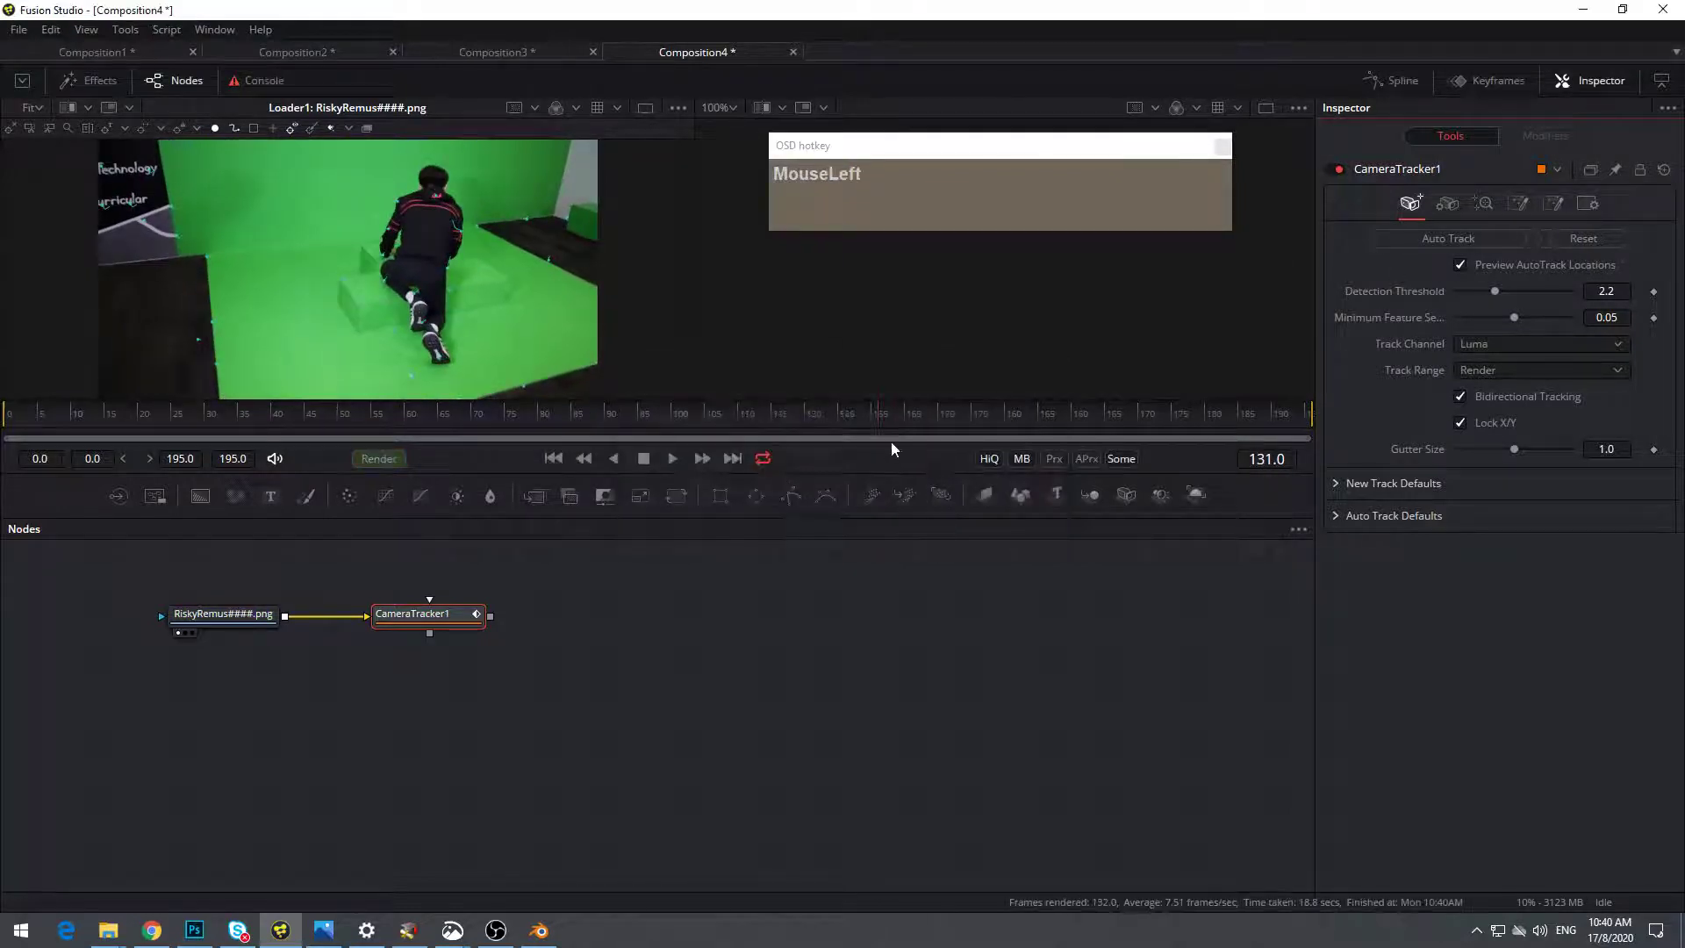
Return to frame 0 and show the camera tracker's output in a single, enlarged viewer
left_click_drag(221, 427, 7, 439)
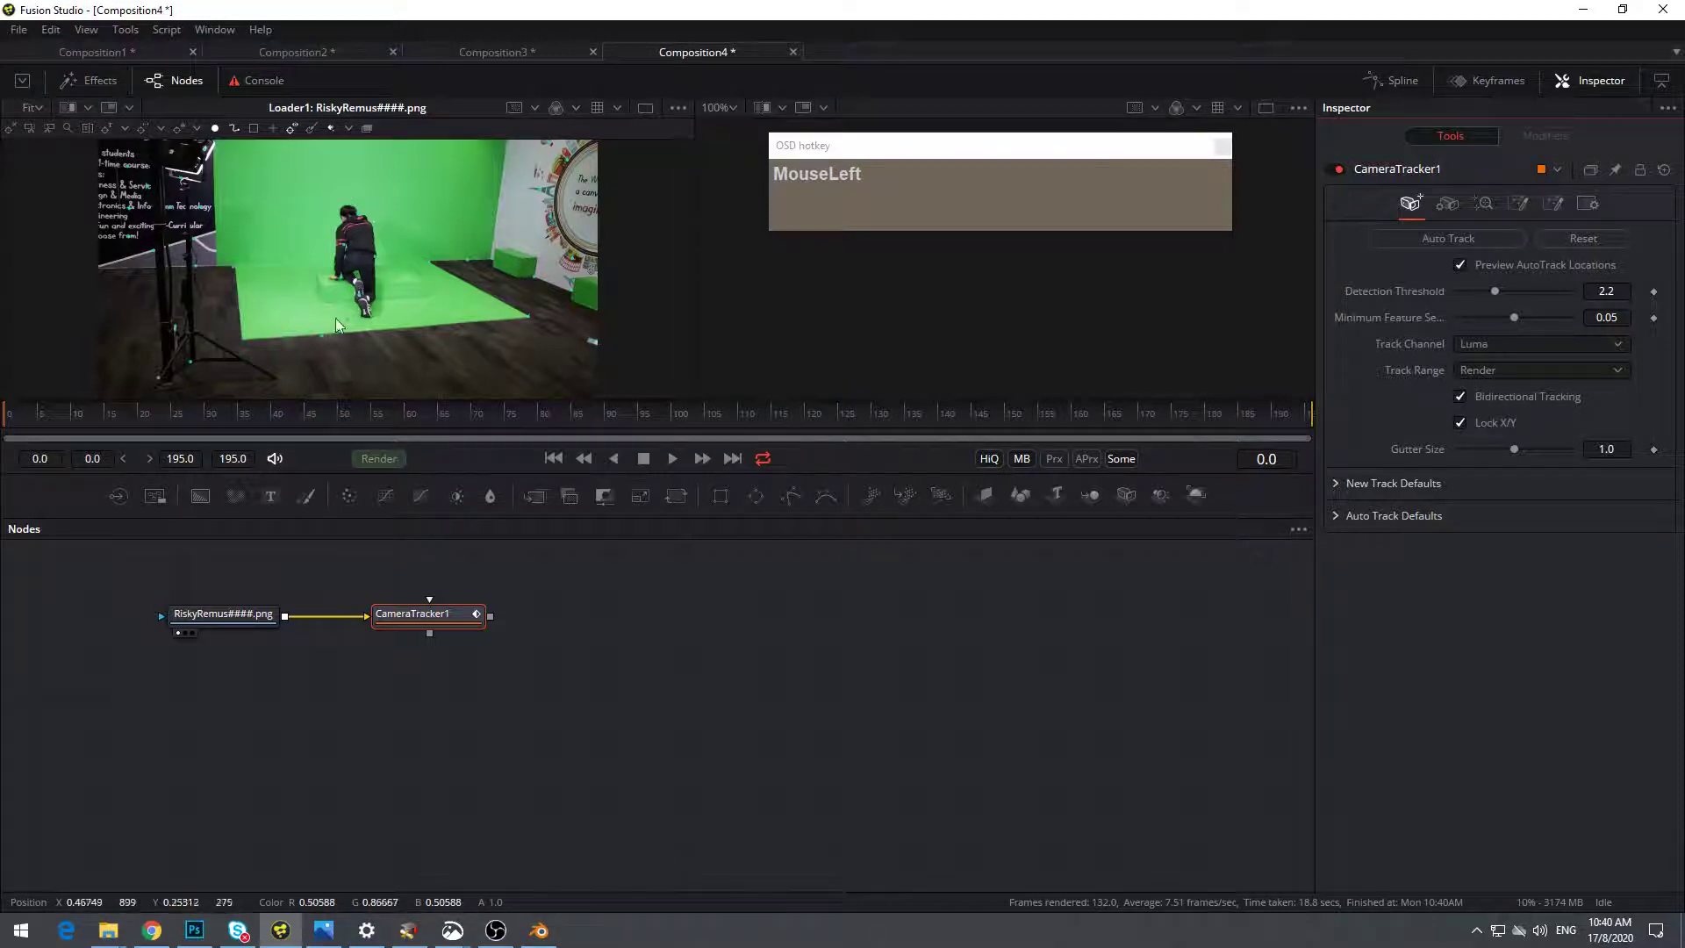
left_click_drag(554, 401, 556, 542)
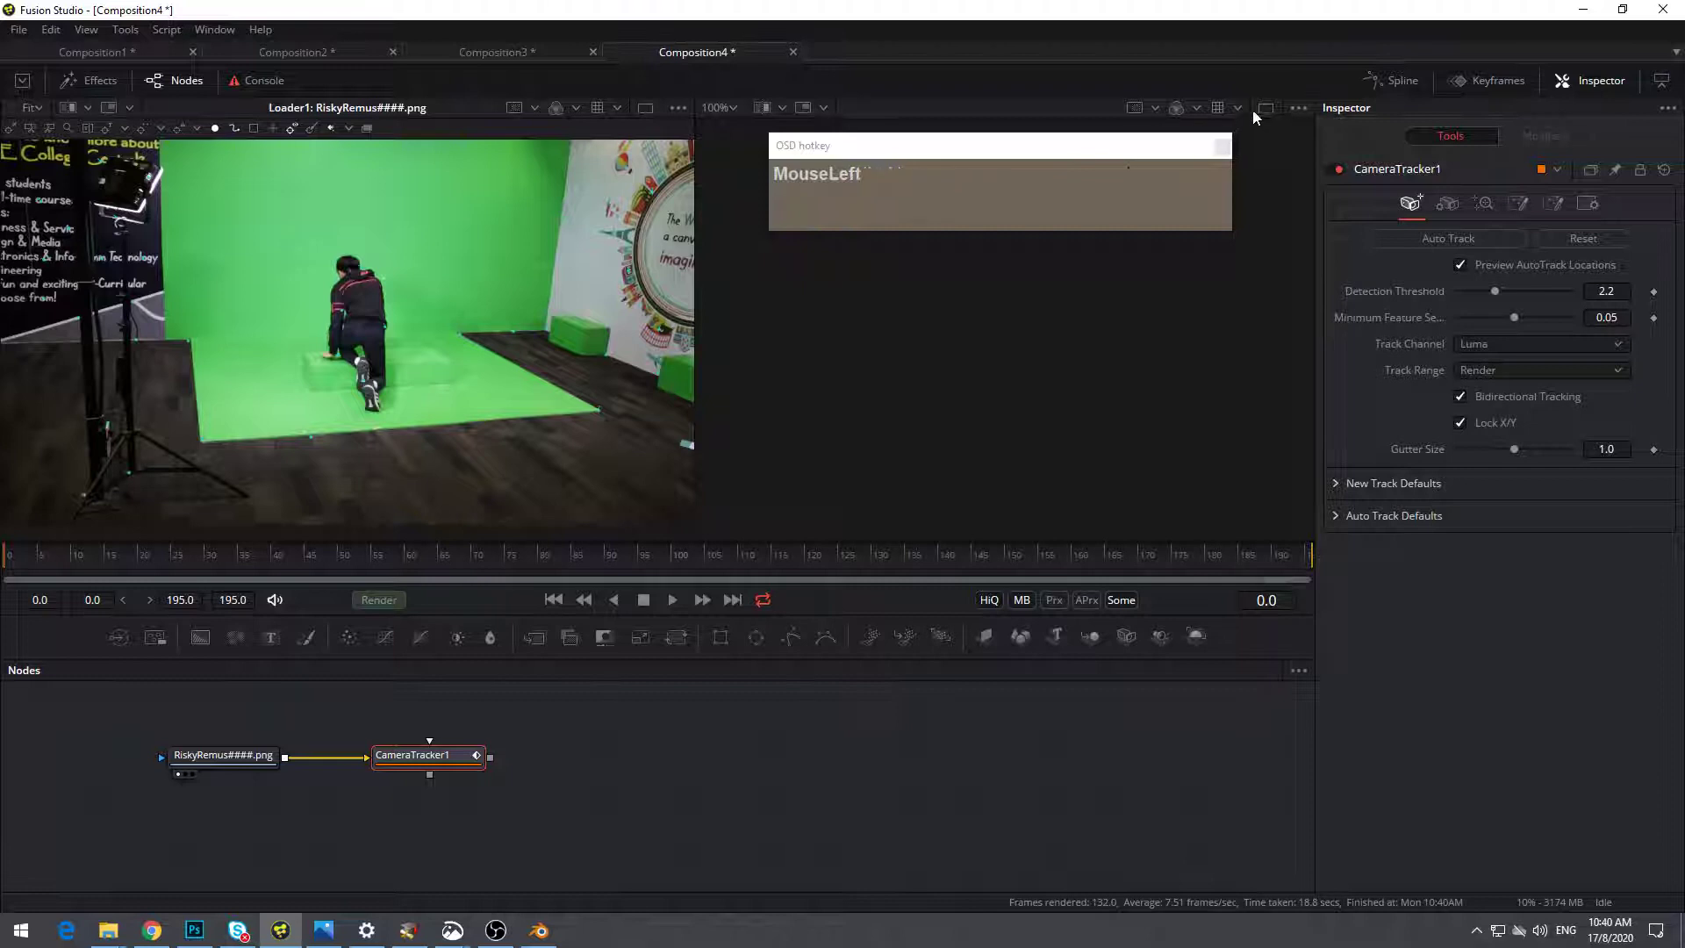
left_click(386, 774)
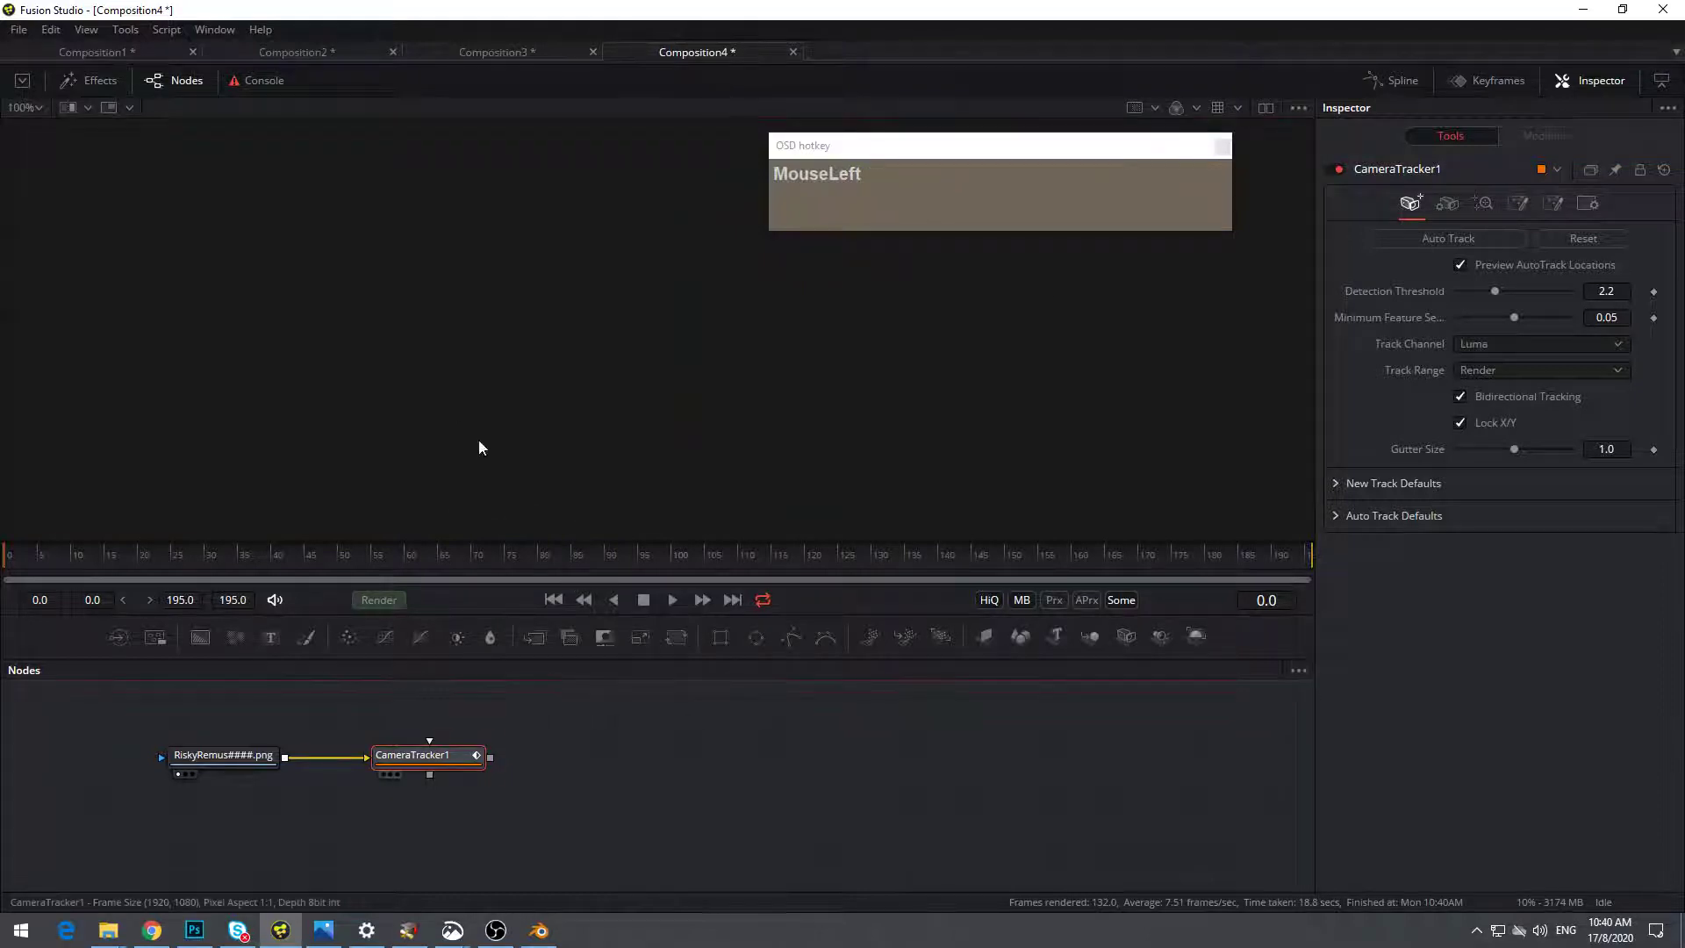
scroll(916, 432, "down", 3, "ctrl")
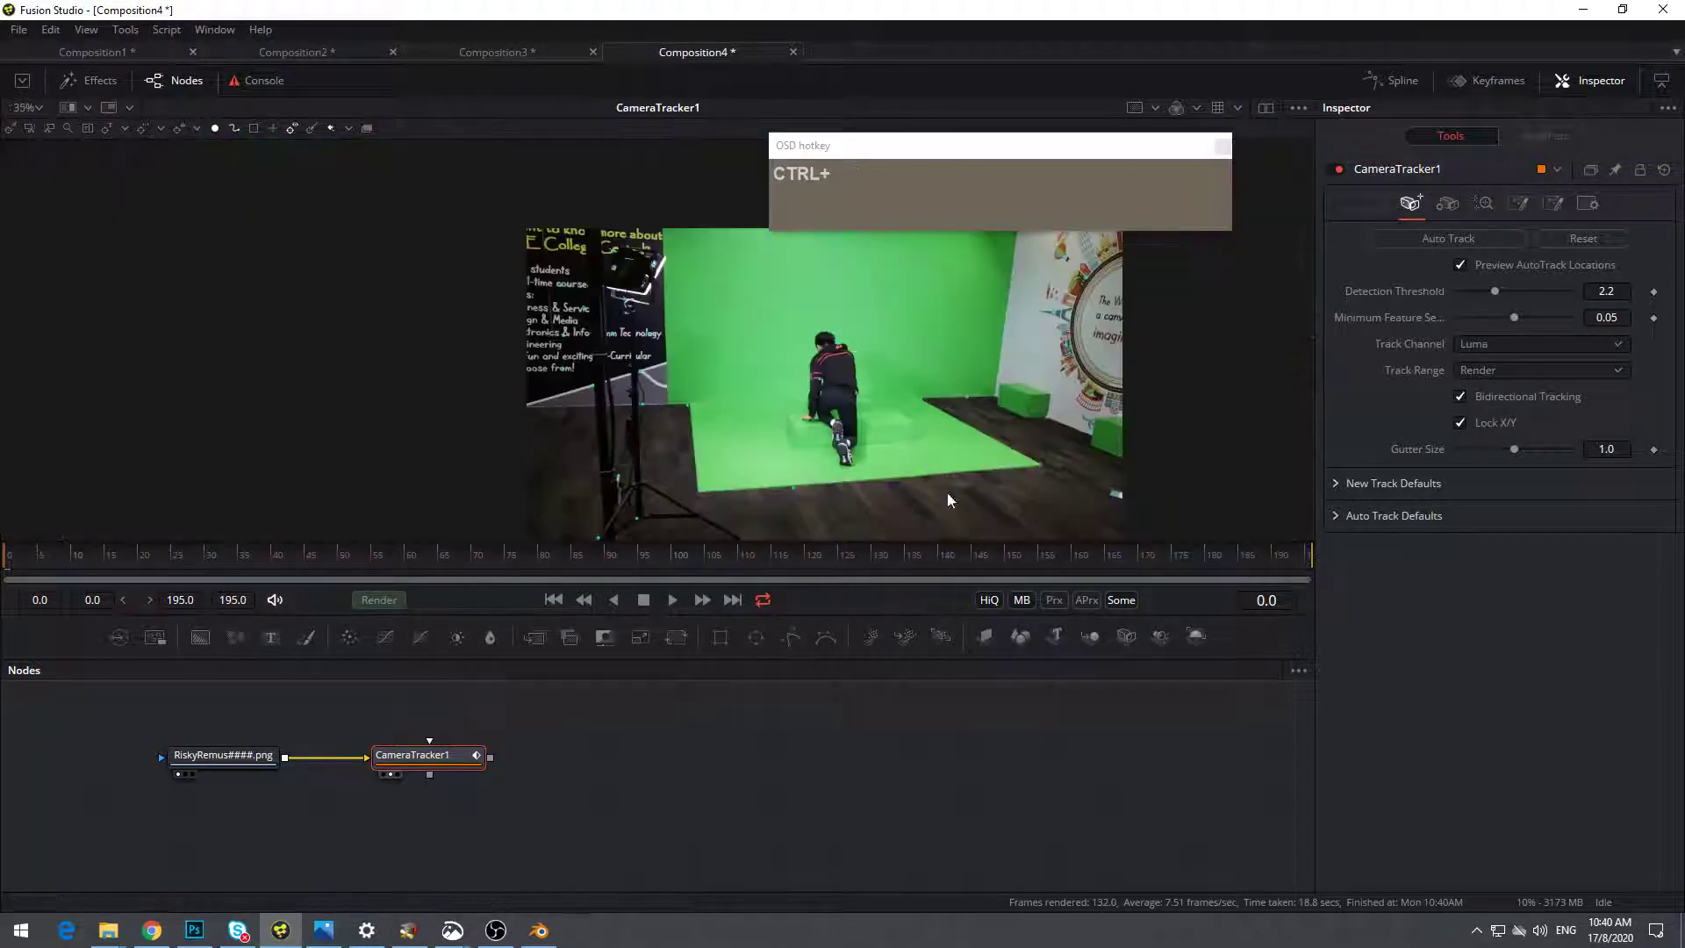
left_click_drag(1100, 154, 480, 183)
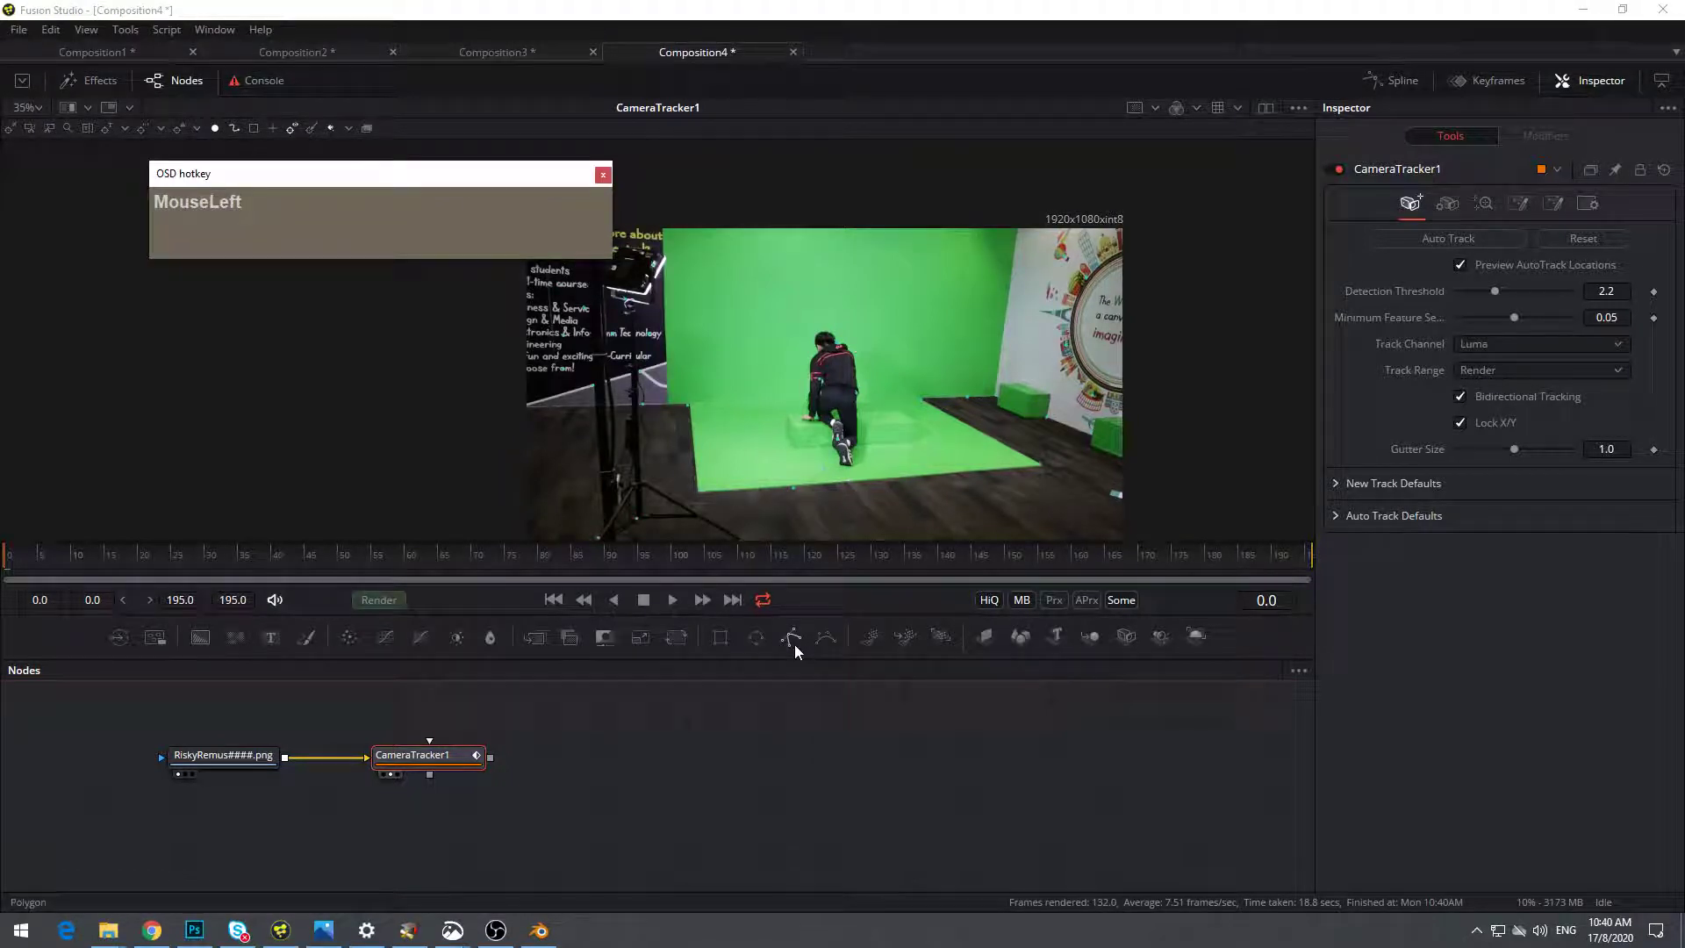
Add a Polygon mask to the camera tracker and draw a closed outline around the kneeling actor at frame 0
left_click(792, 640)
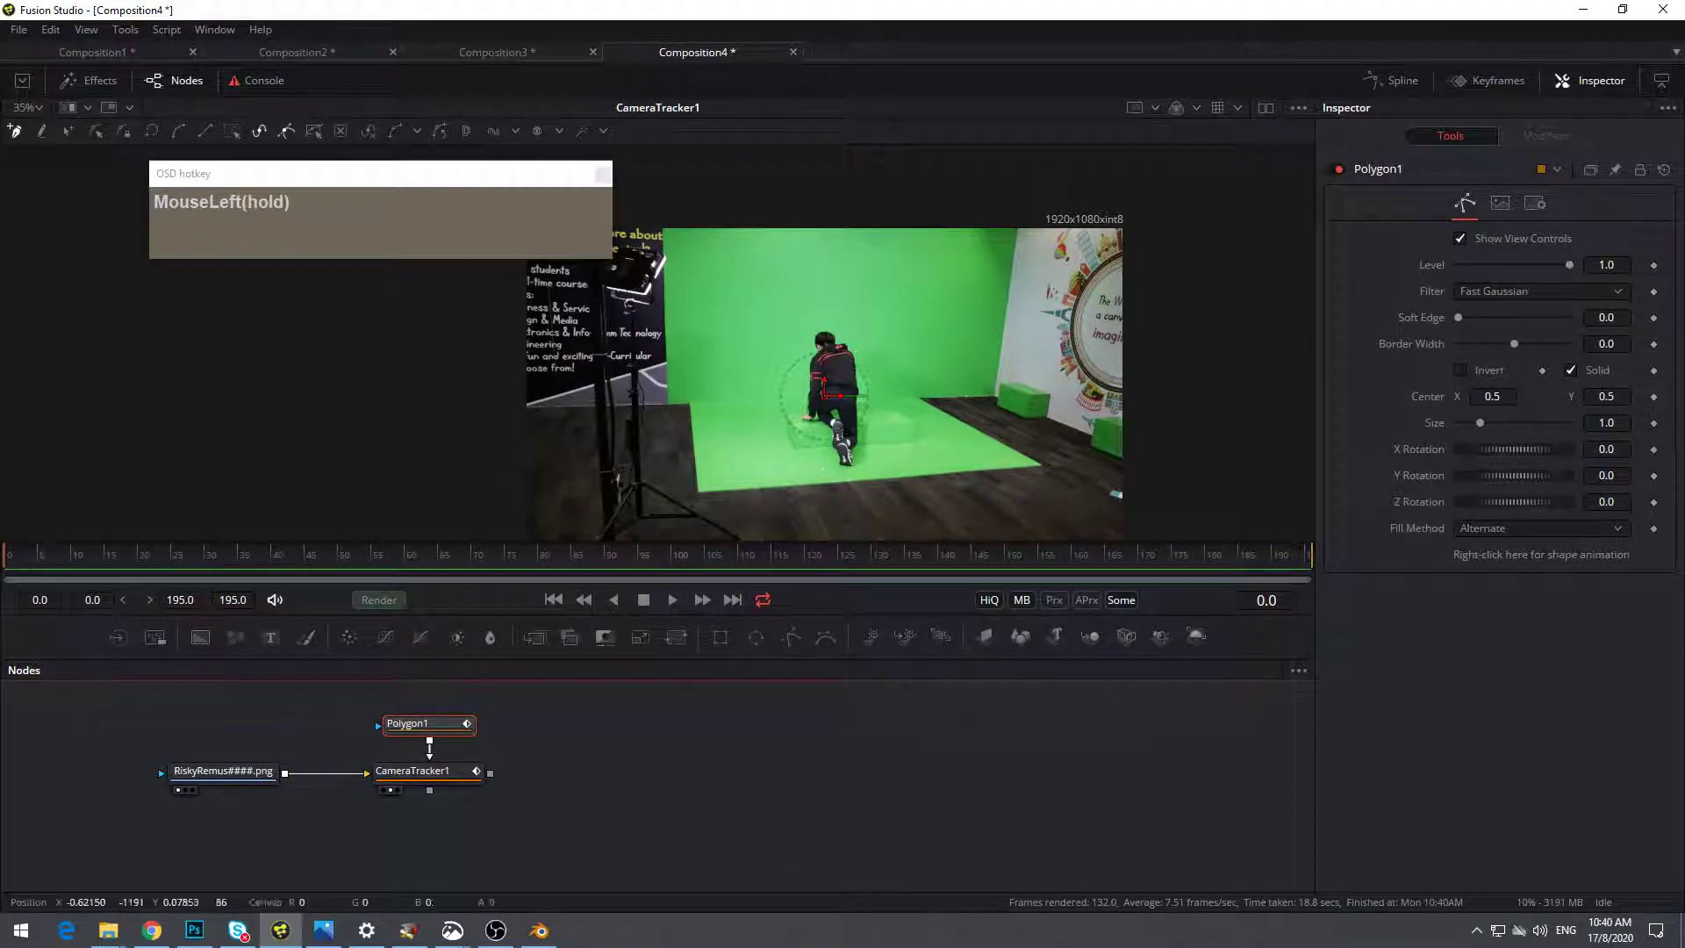
left_click(846, 474, "shift")
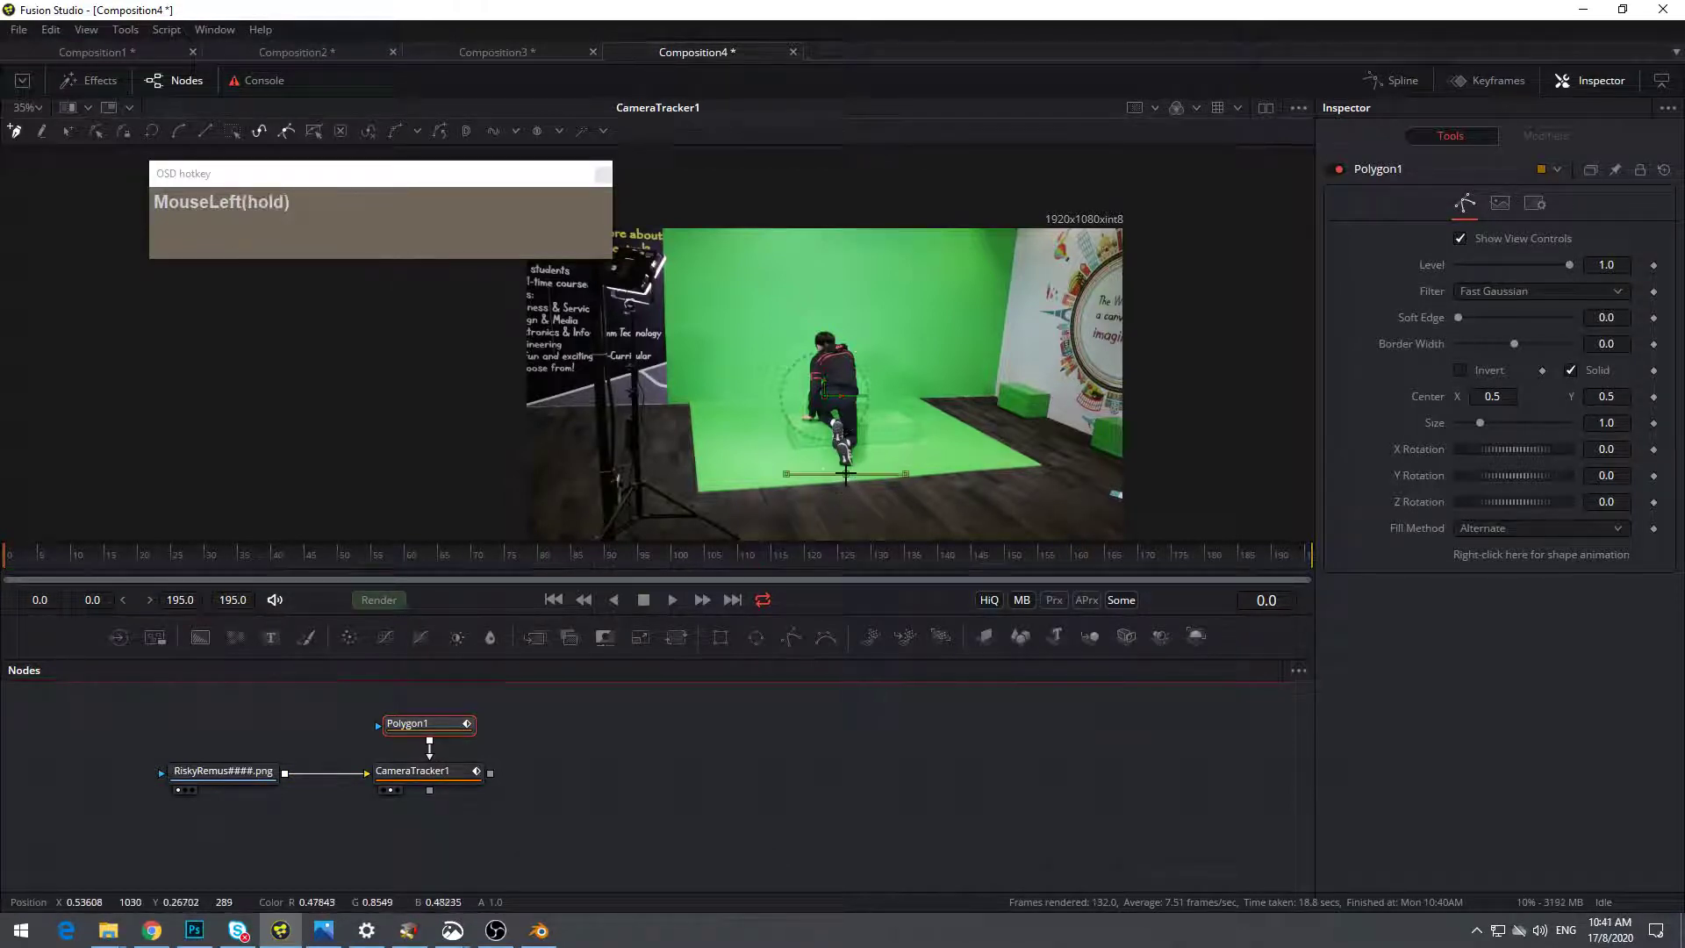
left_click(867, 458)
left_click(875, 410)
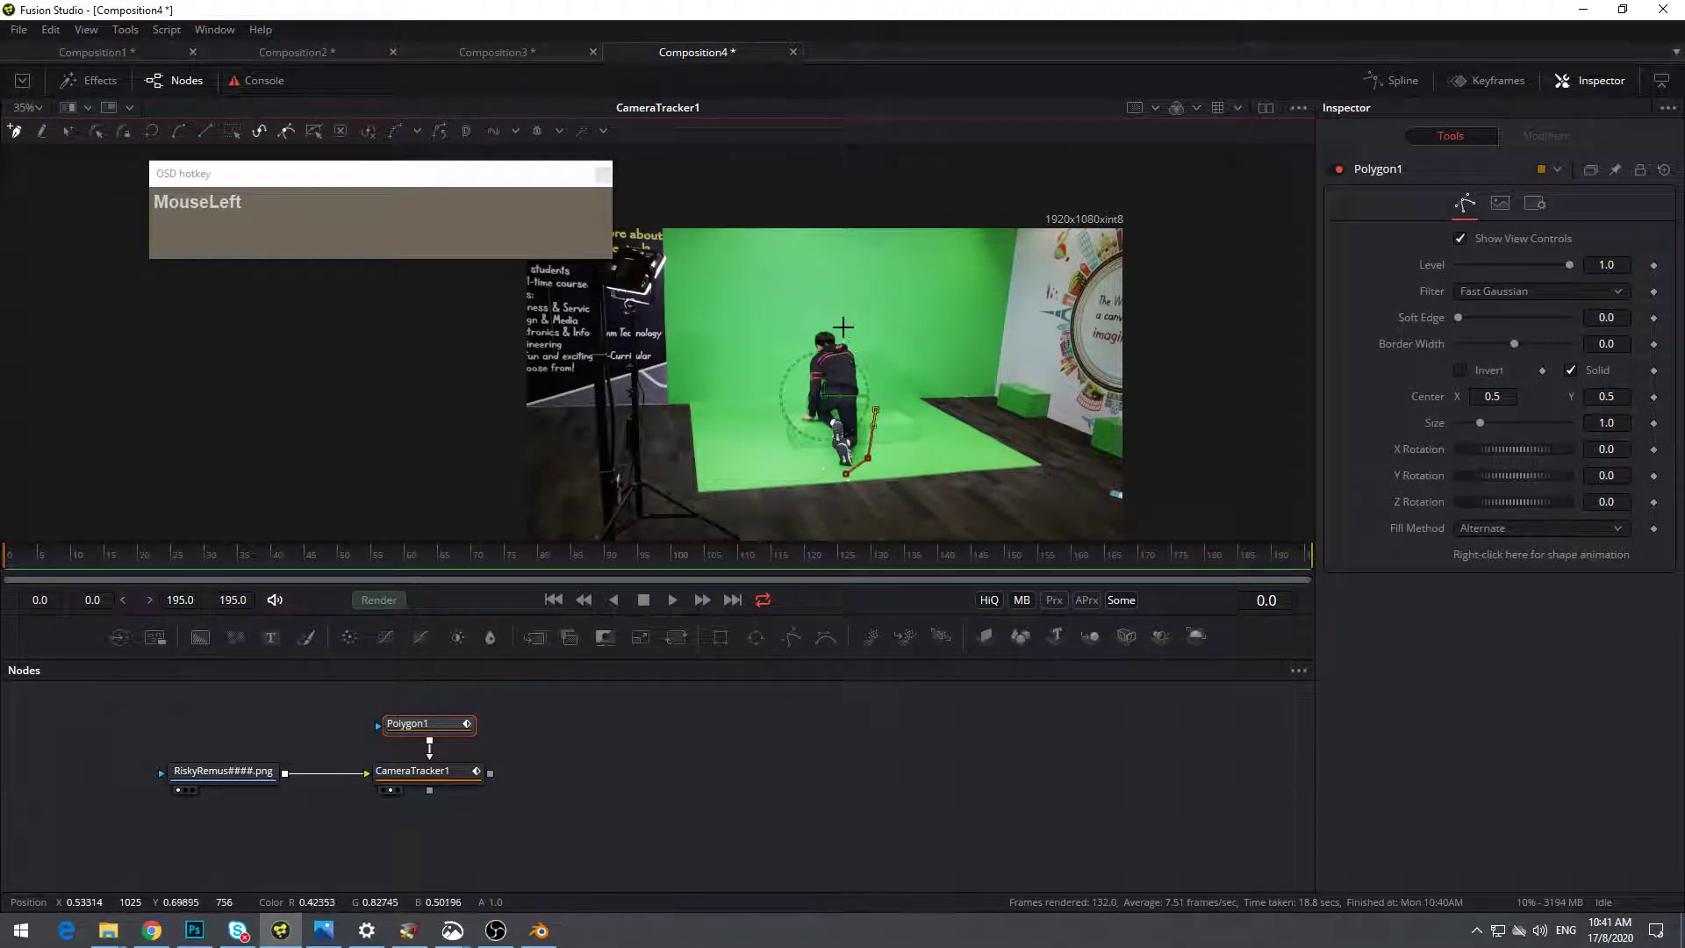
left_click(865, 340)
left_click(833, 329)
left_click(798, 341)
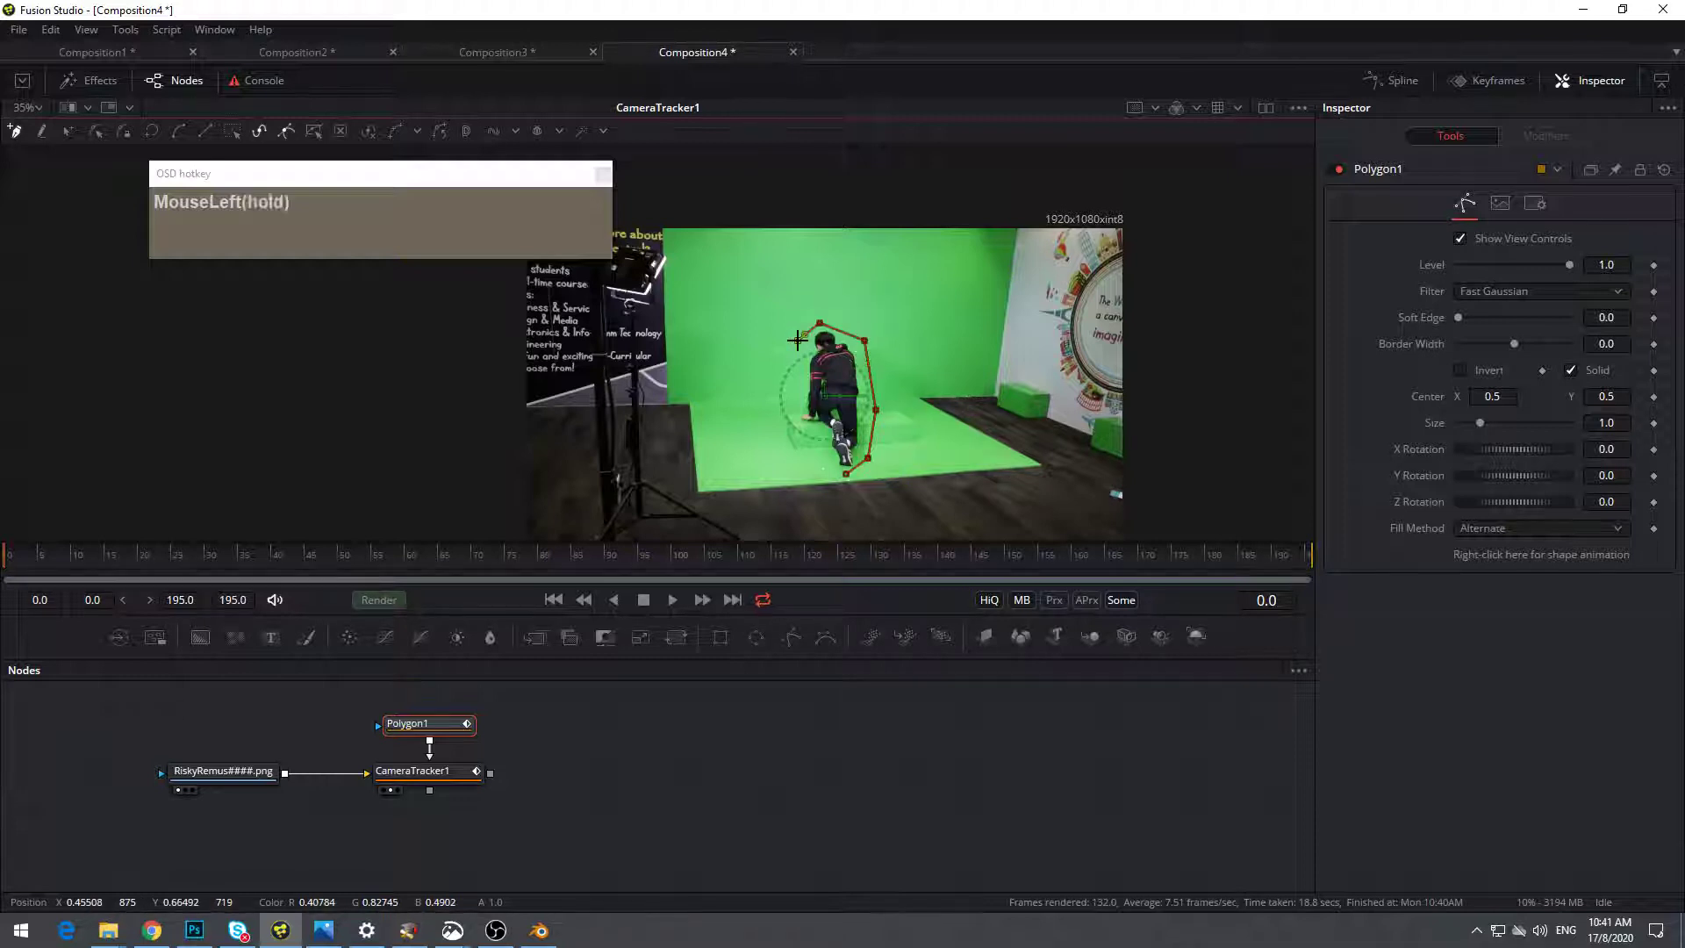
left_click(796, 401)
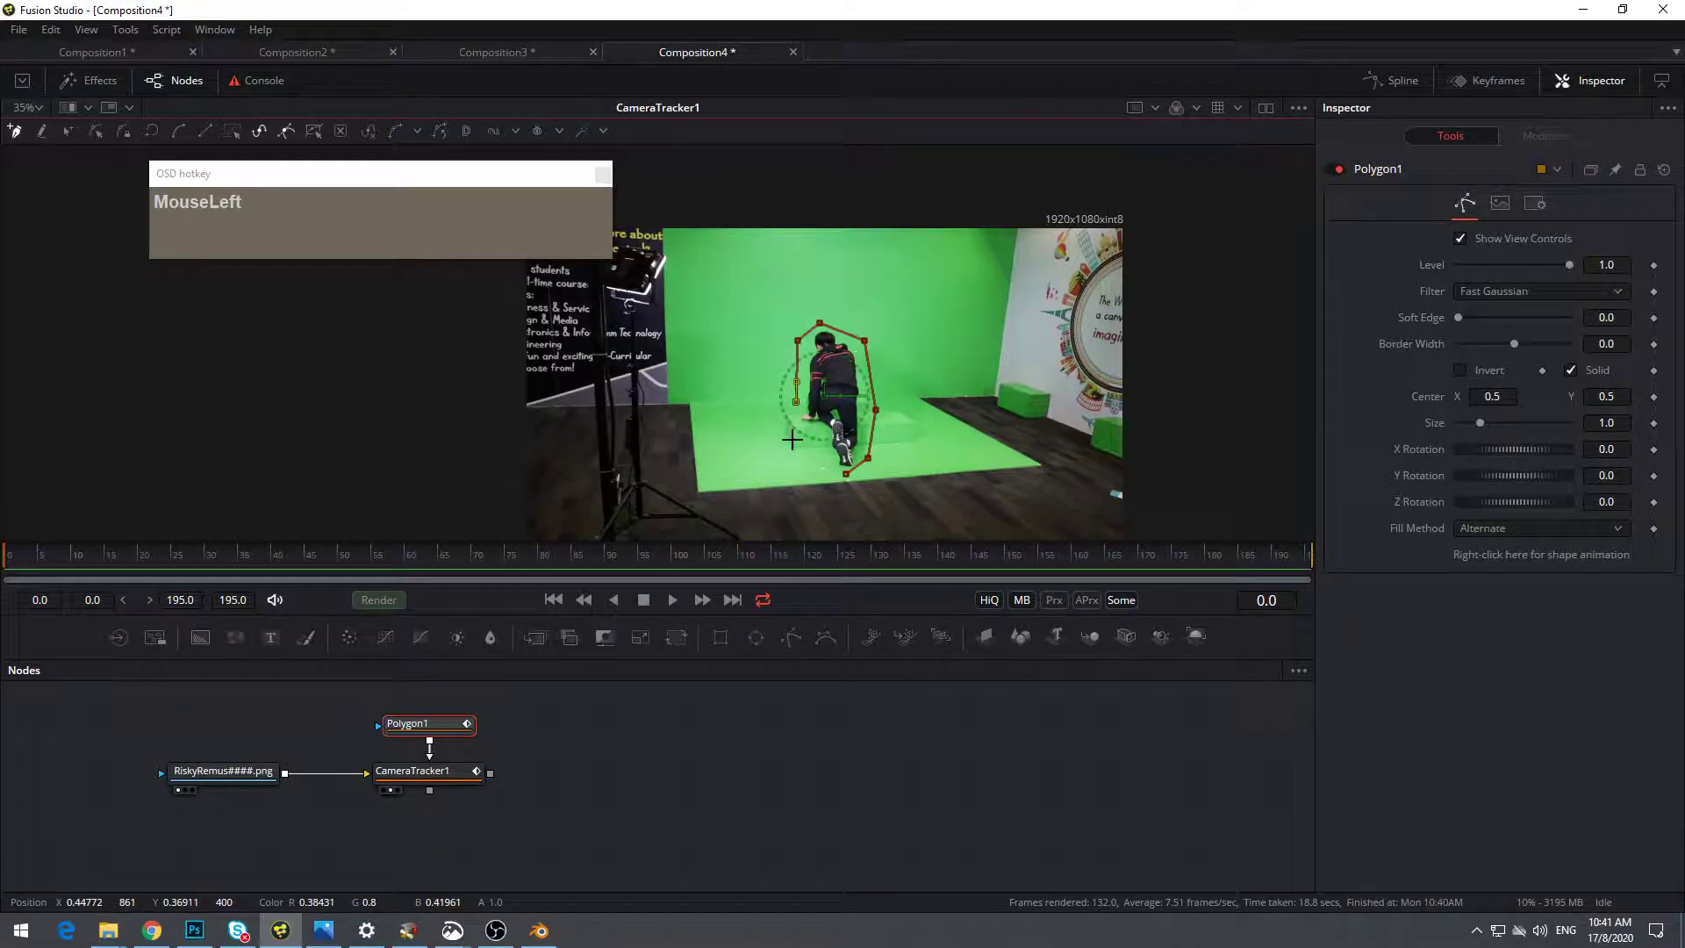
left_click(796, 436)
left_click(846, 474)
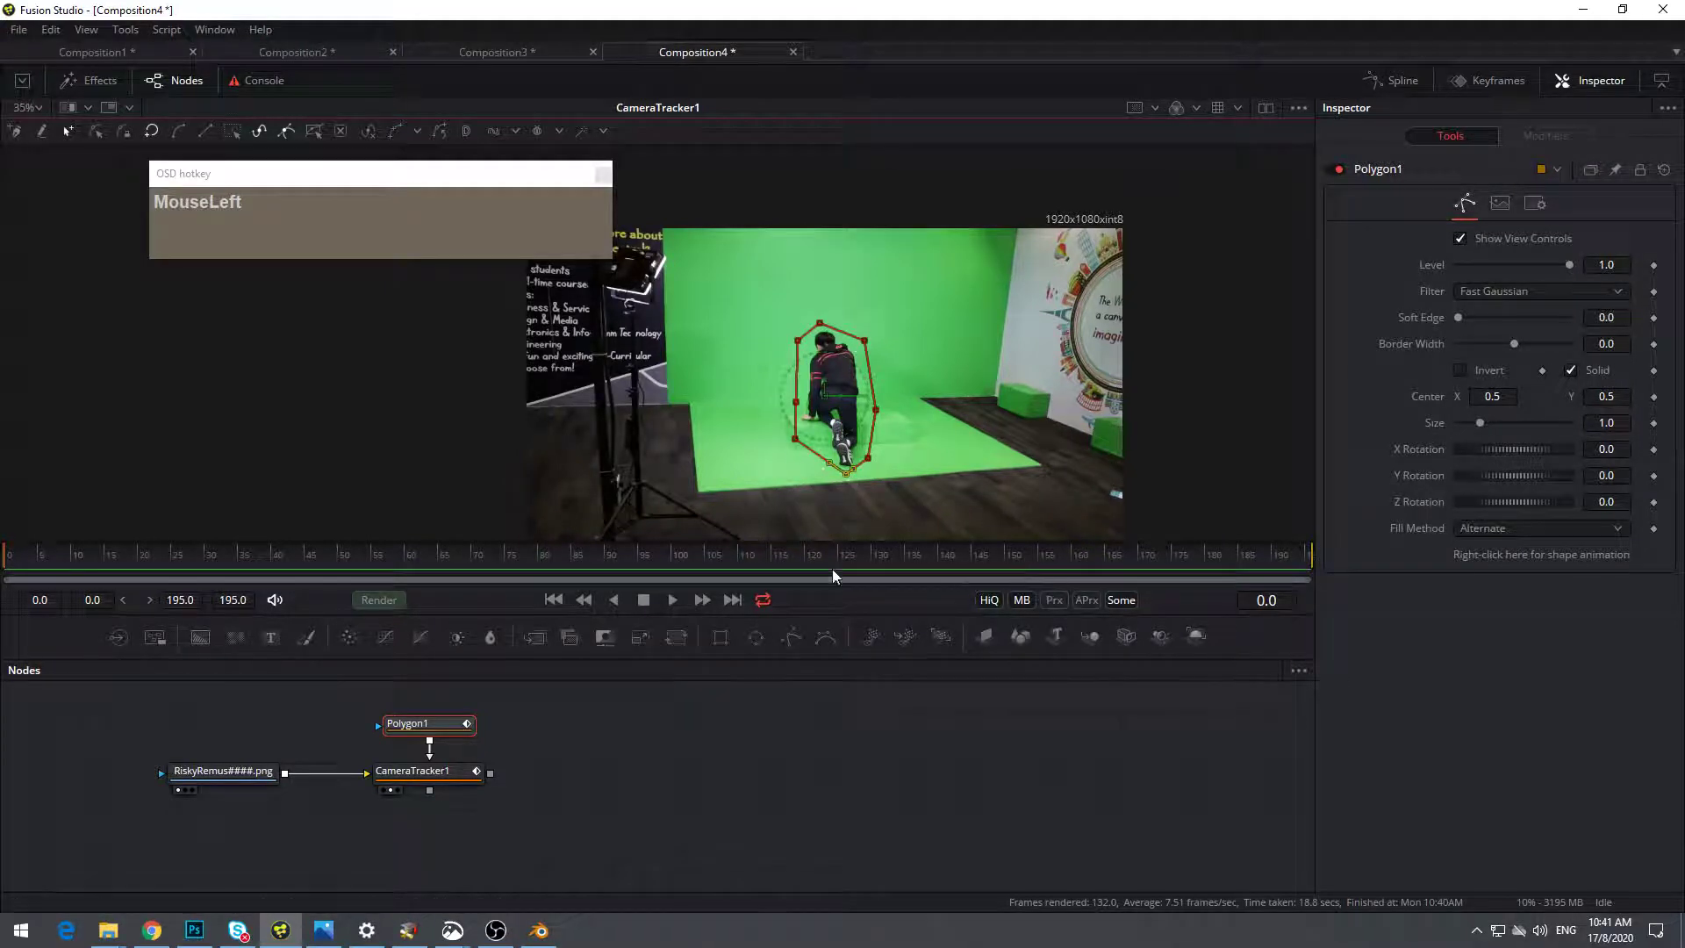
Inspect the polygon's matte, and compare the mask with the actor's position around frame 69 in the camera tracker view
left_click_drag(523, 178, 1461, 220)
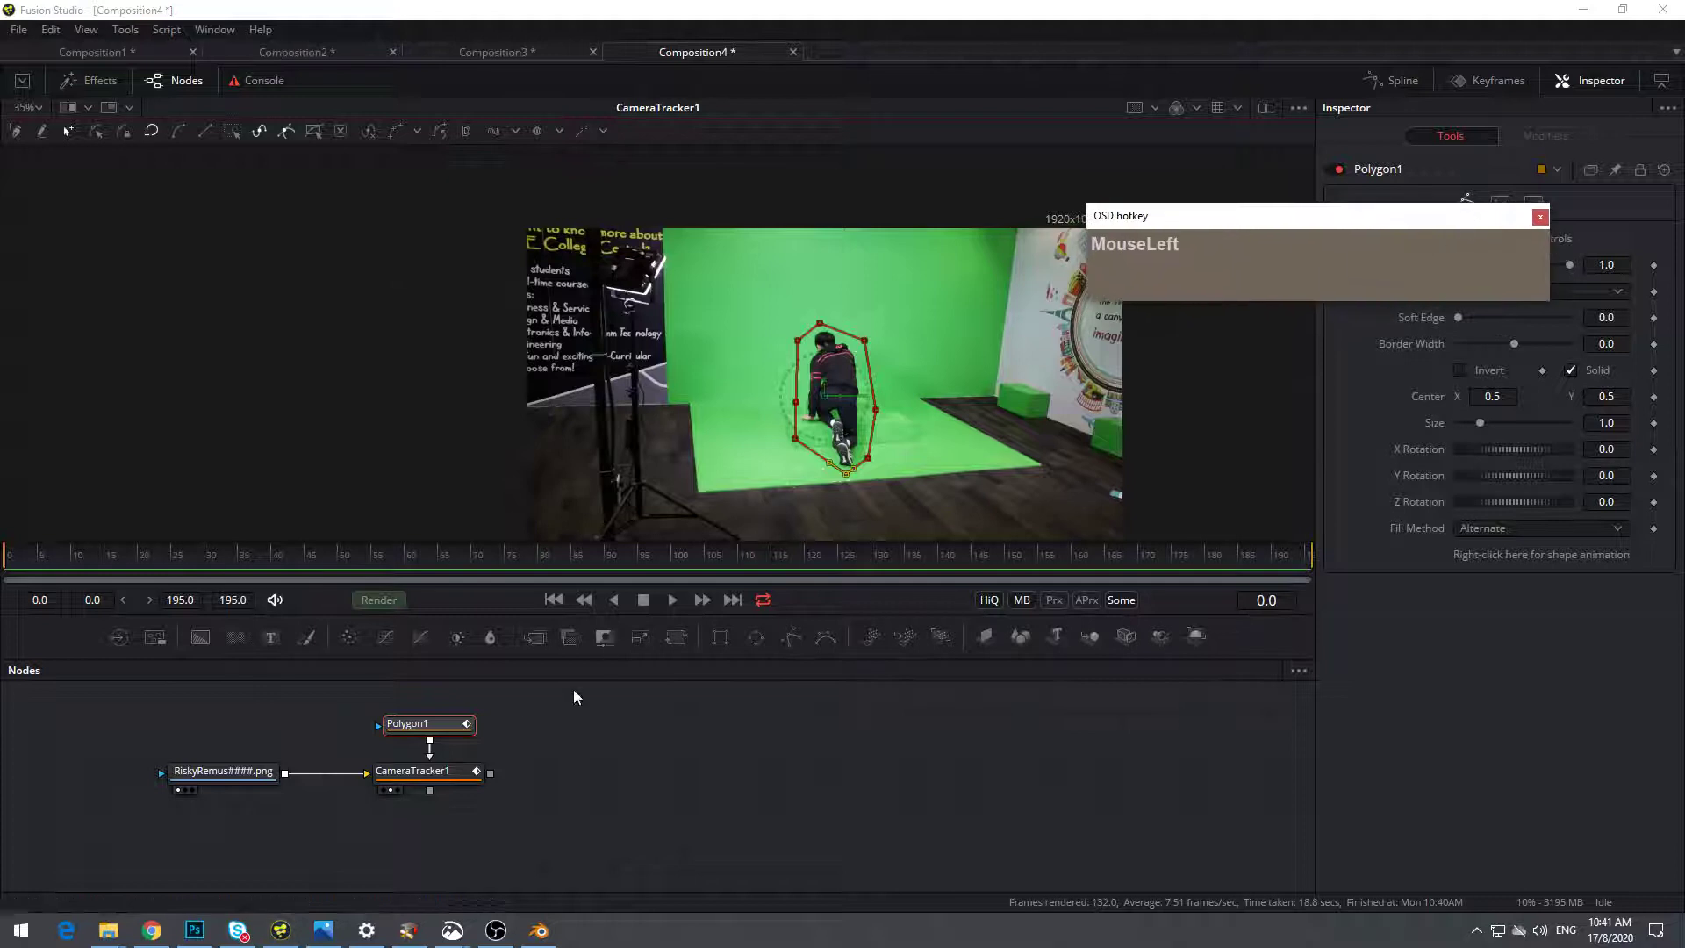
left_click_drag(422, 632, 345, 406)
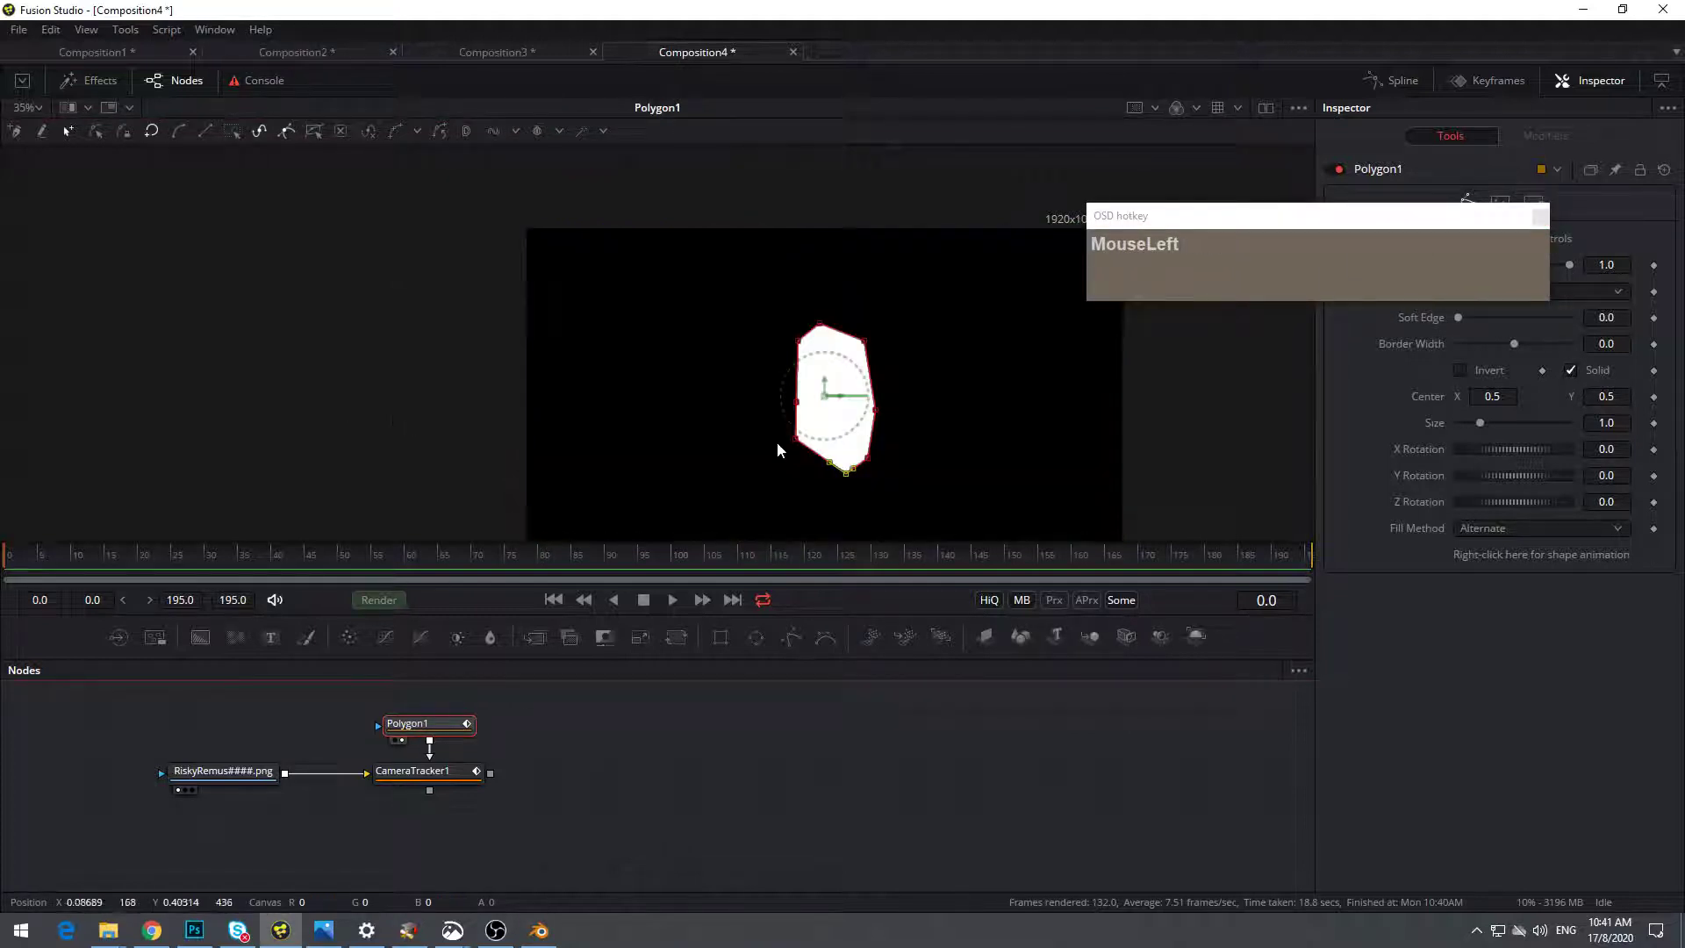
left_click_drag(824, 505, 726, 463)
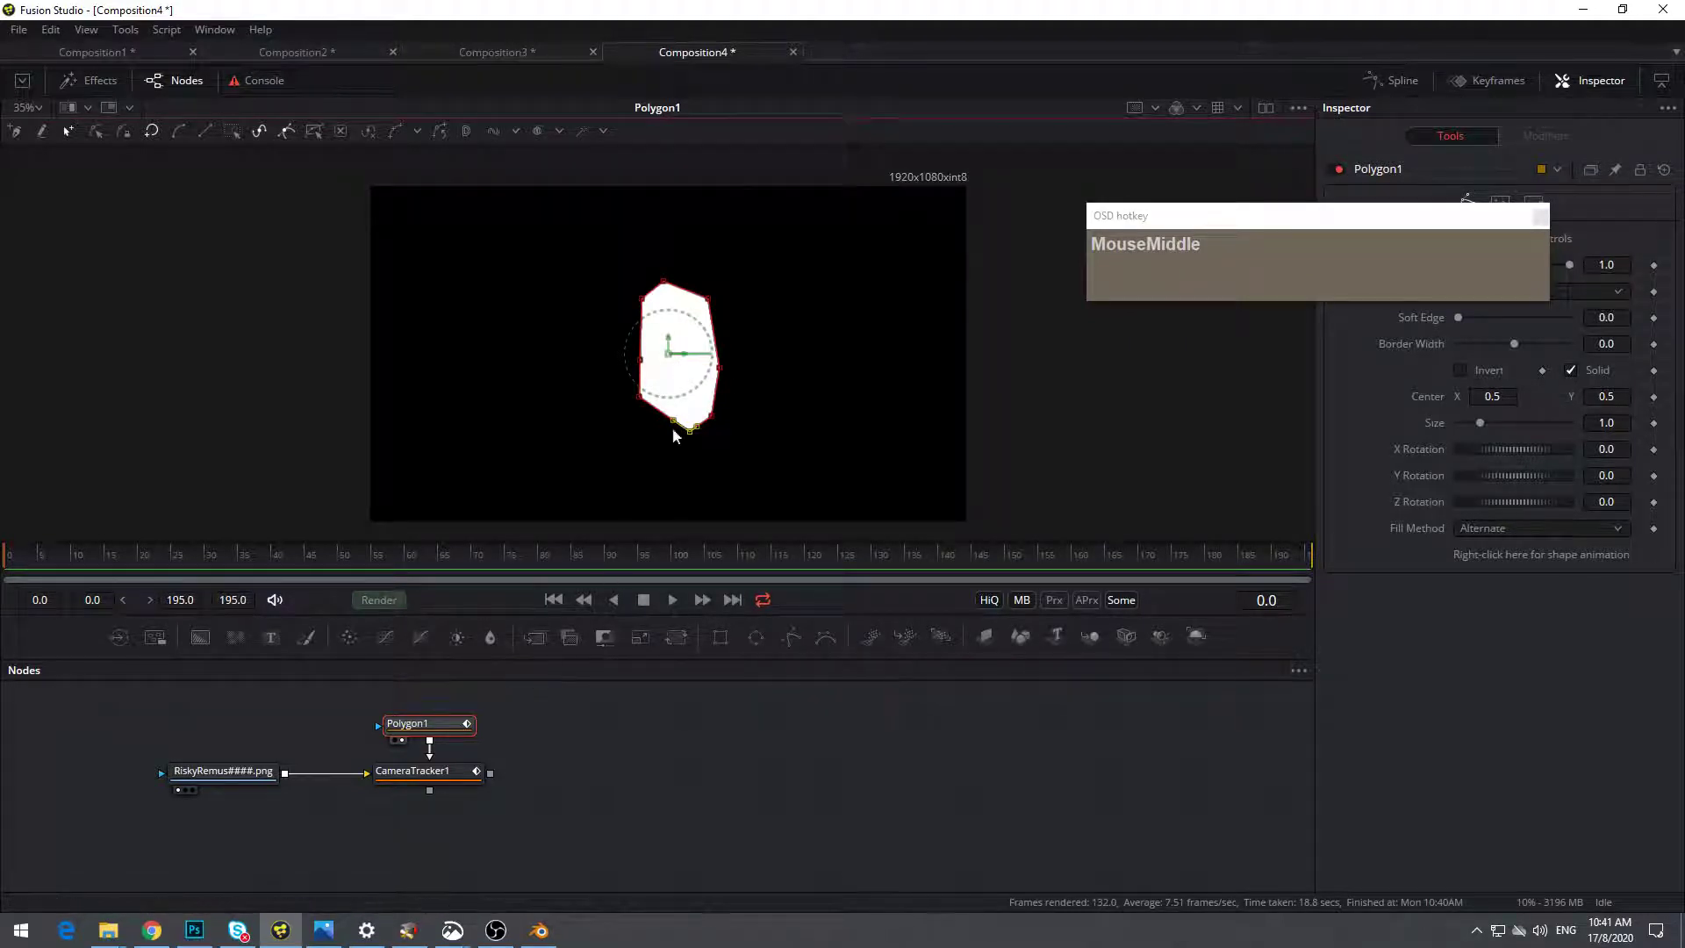
left_click_drag(451, 772, 635, 410)
left_click_drag(242, 569, 472, 569)
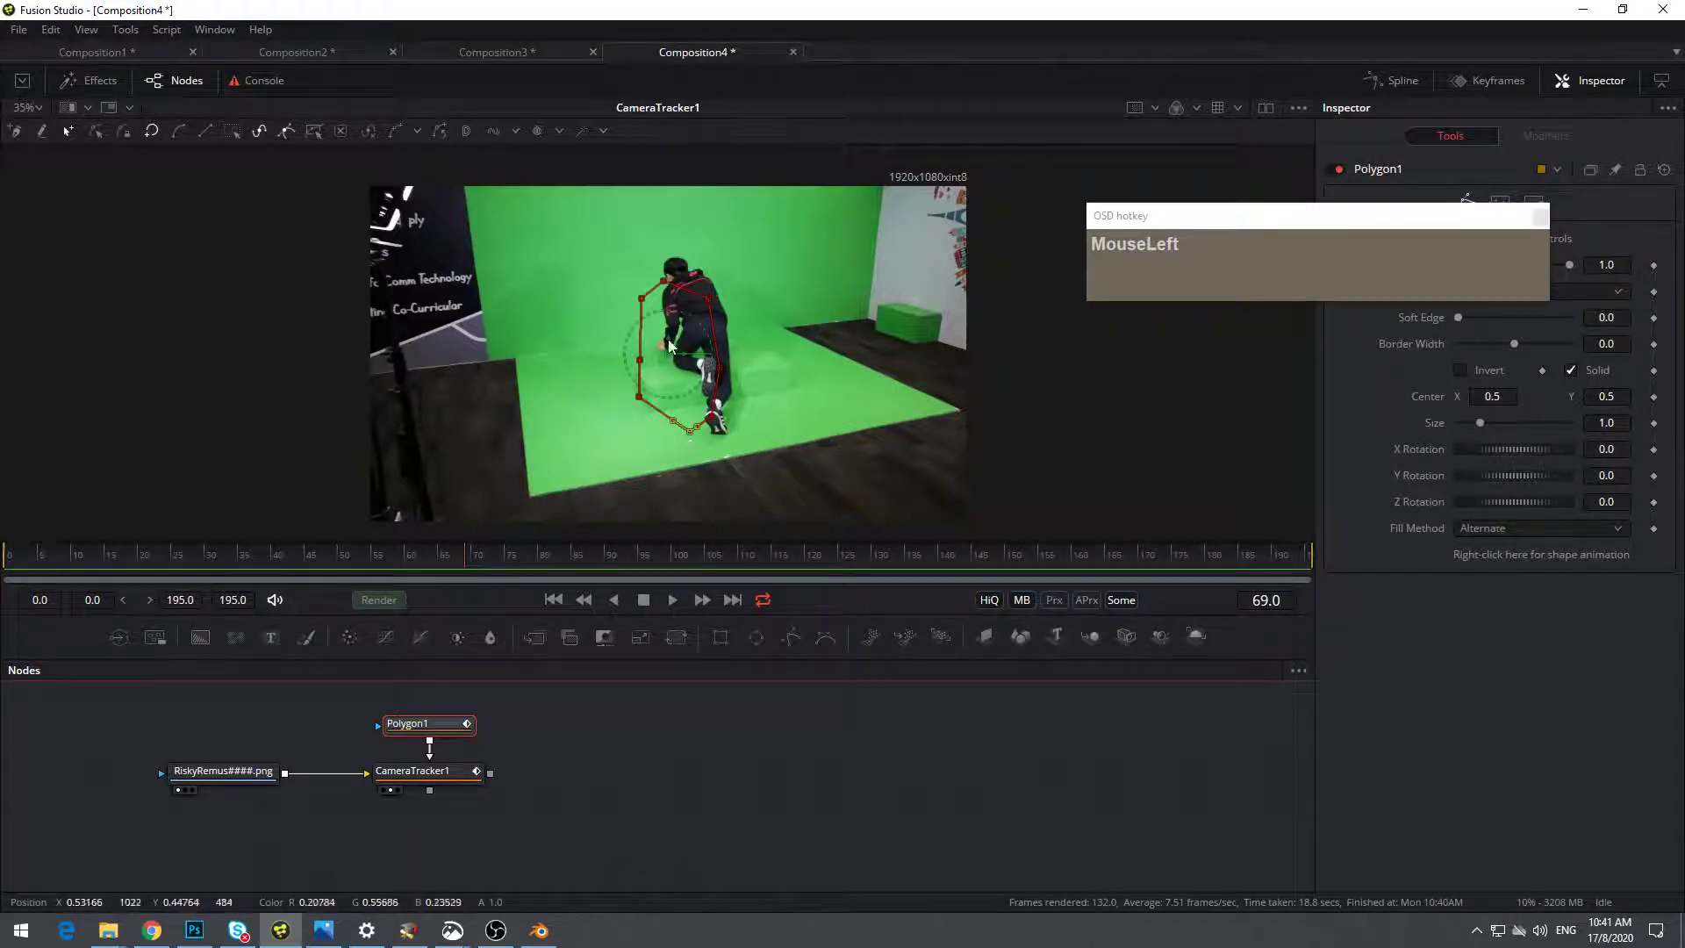
left_click(3, 572)
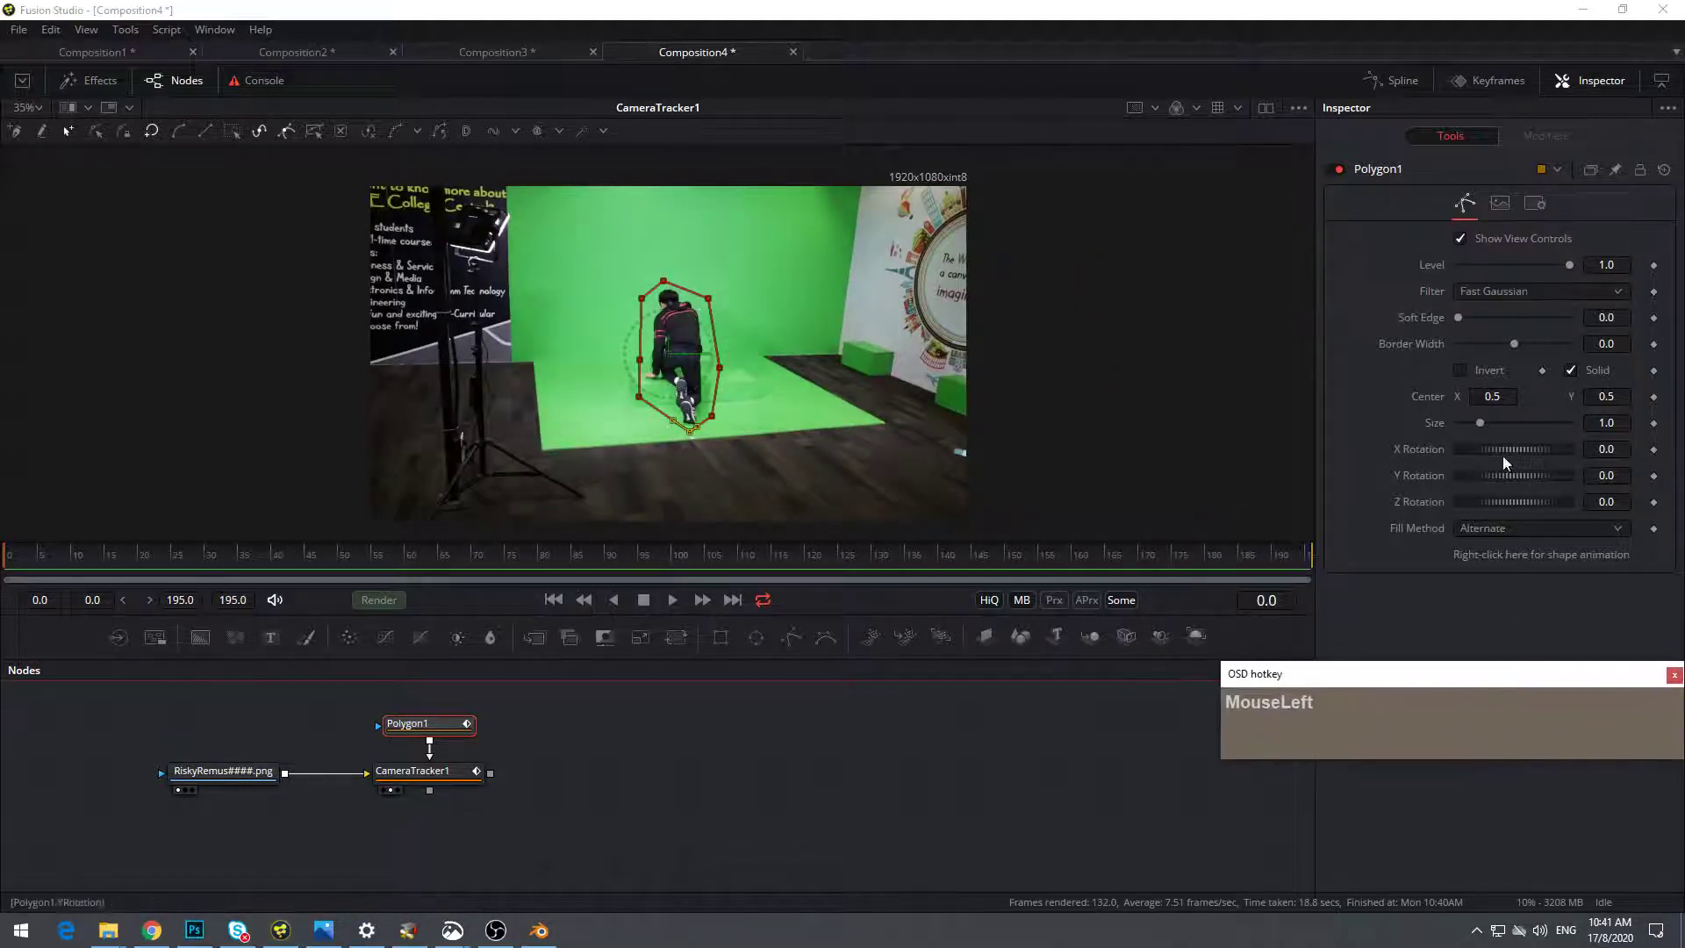
Invert the polygon mask, and scrub the clip to frame 195 and back to 0 to compare it with the actor's movement
left_click(1464, 371)
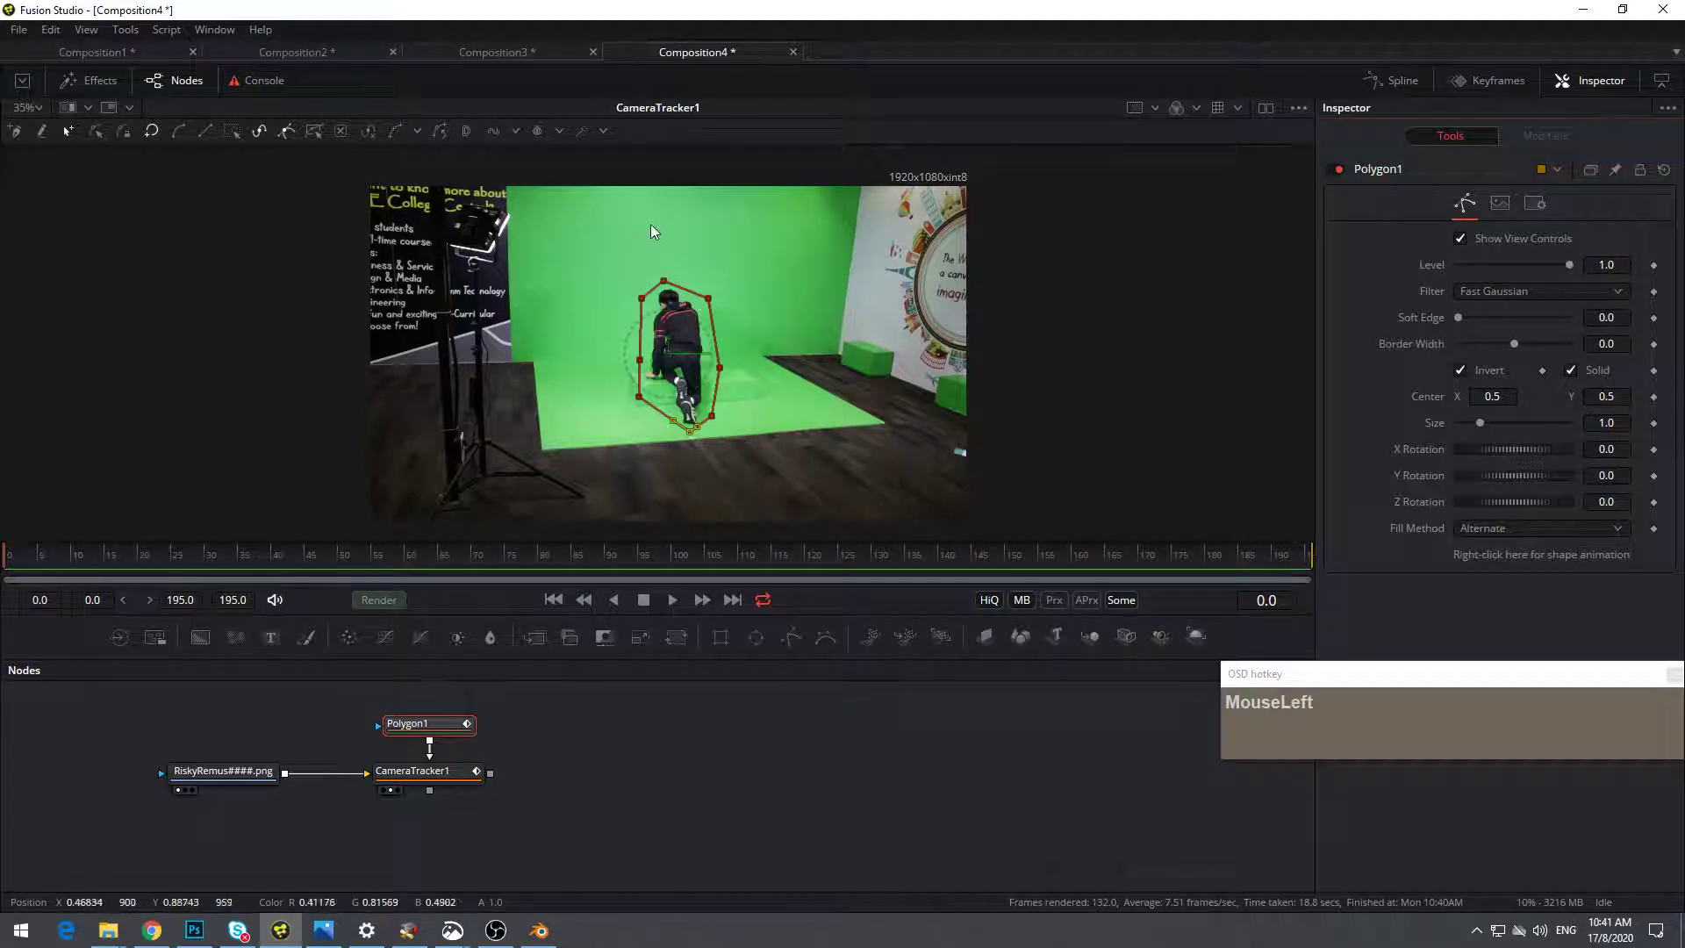
left_click_drag(107, 560, 881, 576)
left_click_drag(1166, 616, 1343, 607)
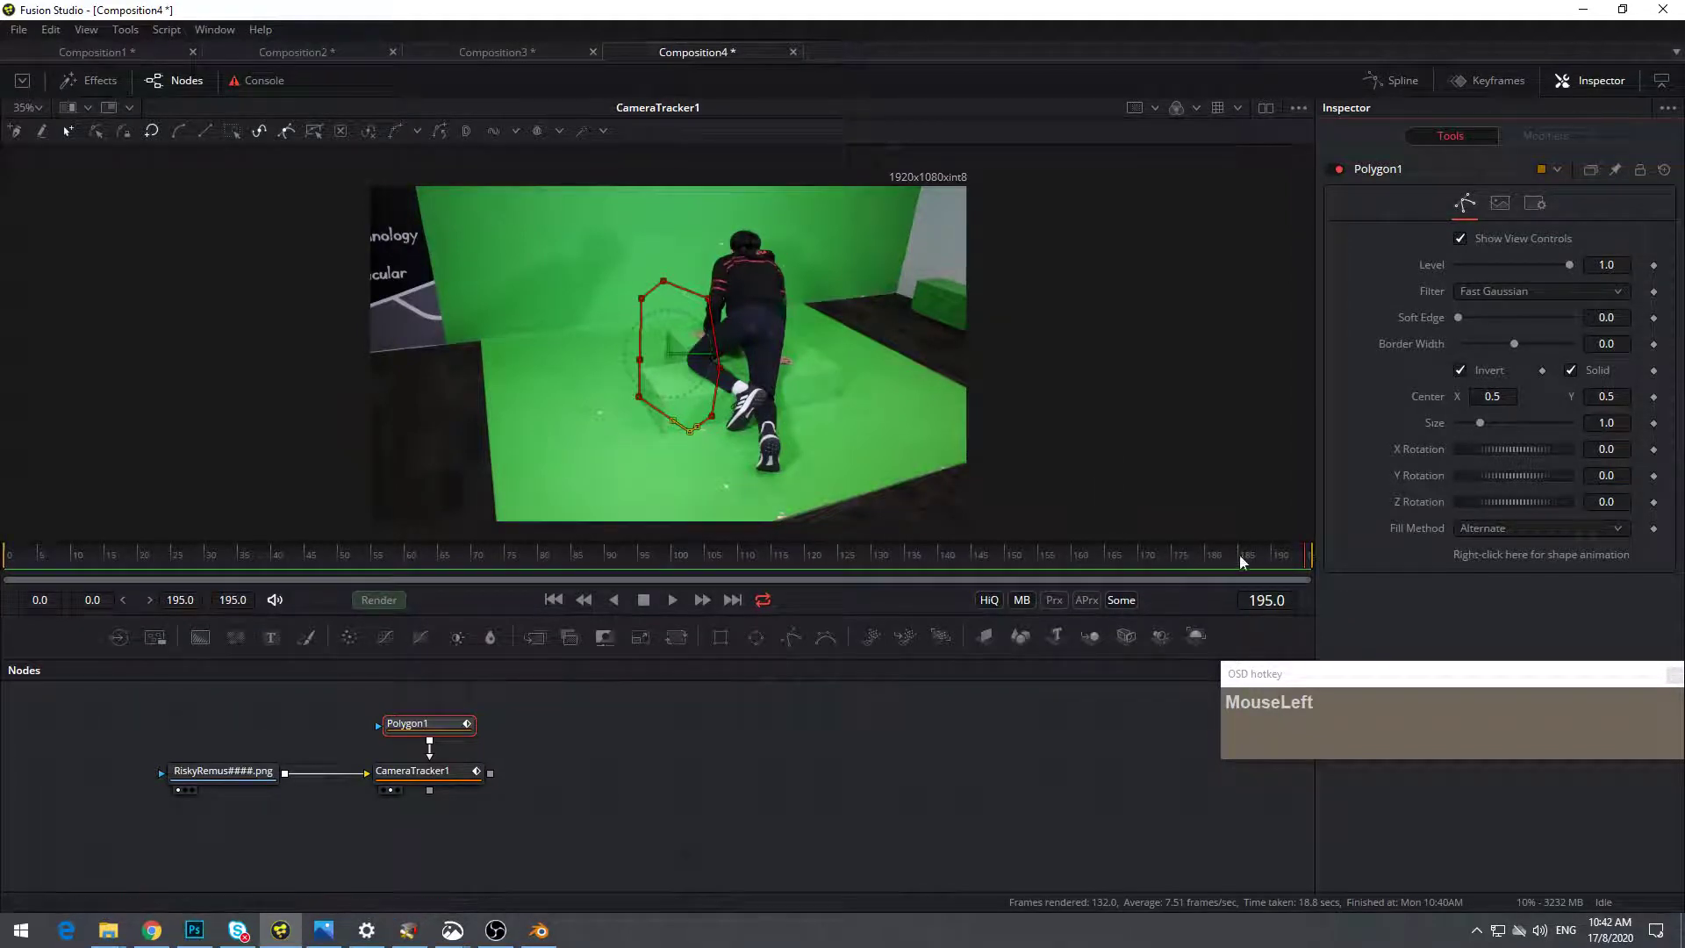
left_click_drag(1196, 560, 7, 559)
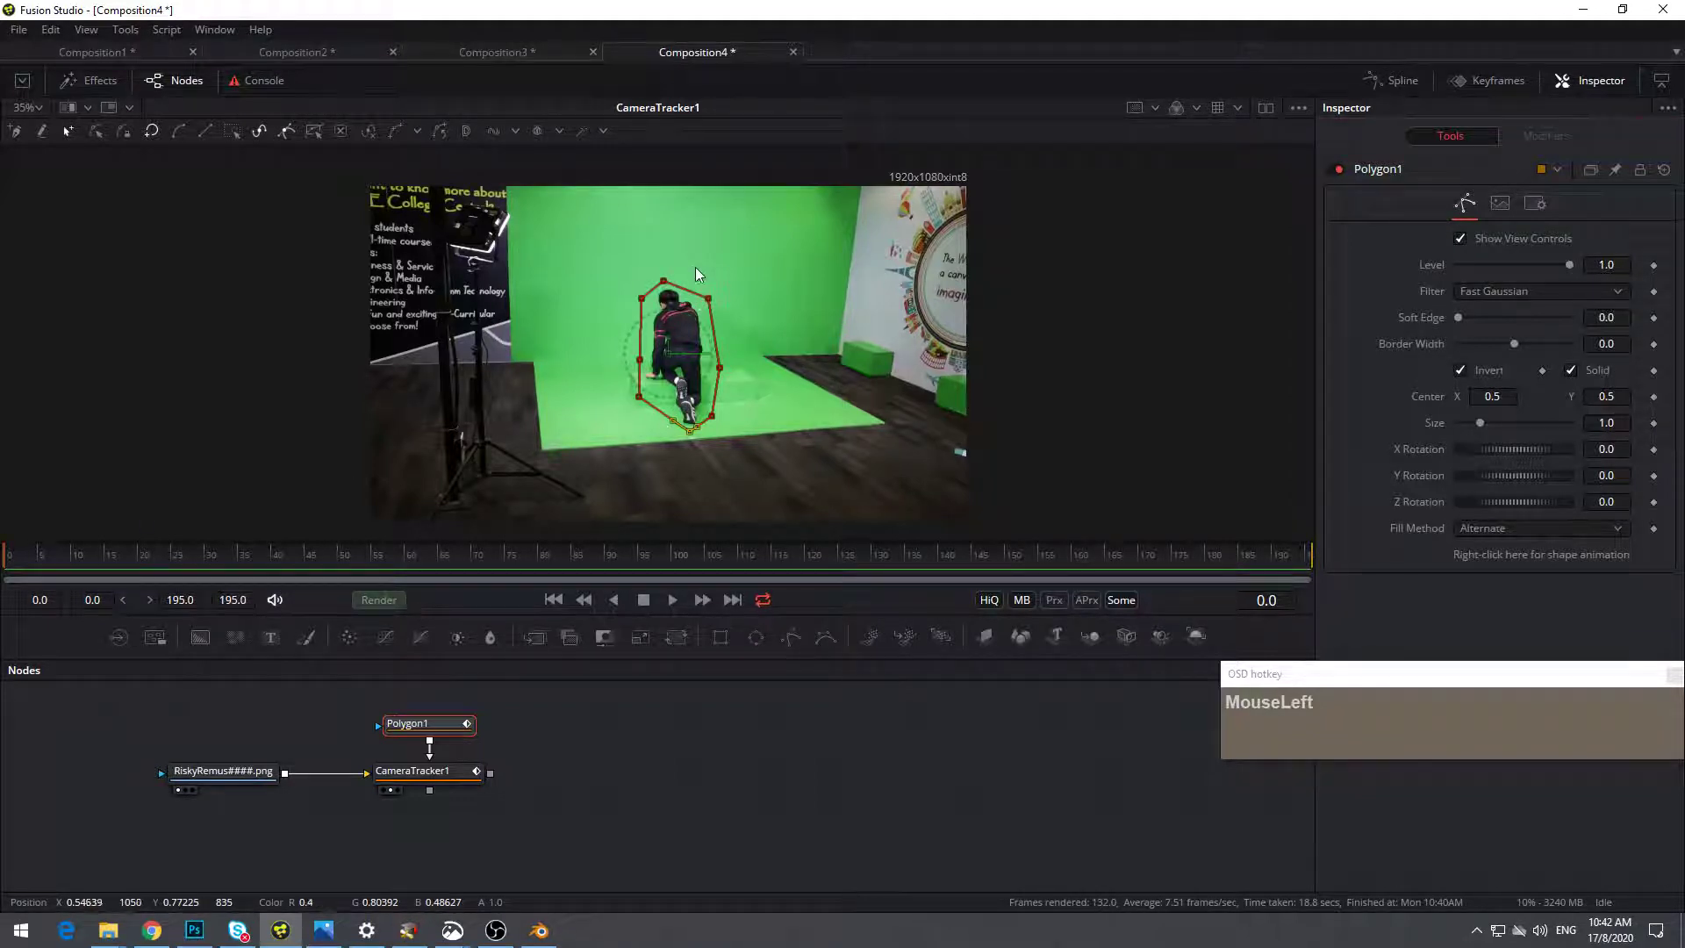
At frame 195, select all of the mask's points and resize the outline so it encloses the actor from head to feet
left_click_drag(1273, 560, 1364, 571)
left_click_drag(616, 258, 744, 451)
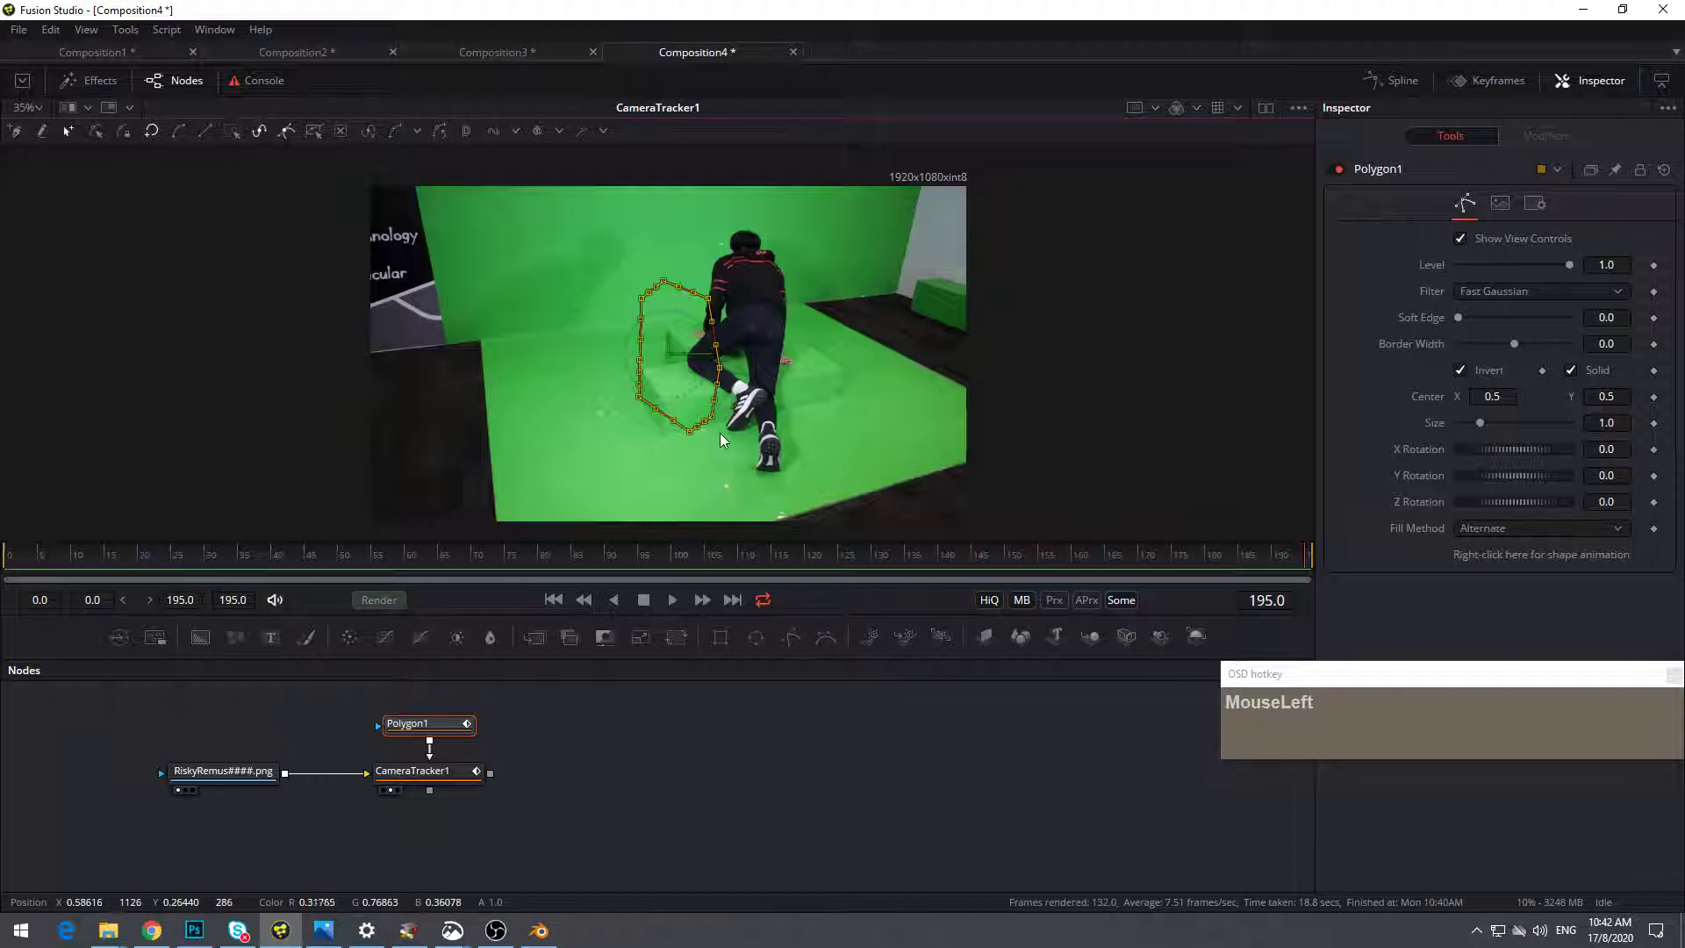
key("shift+b")
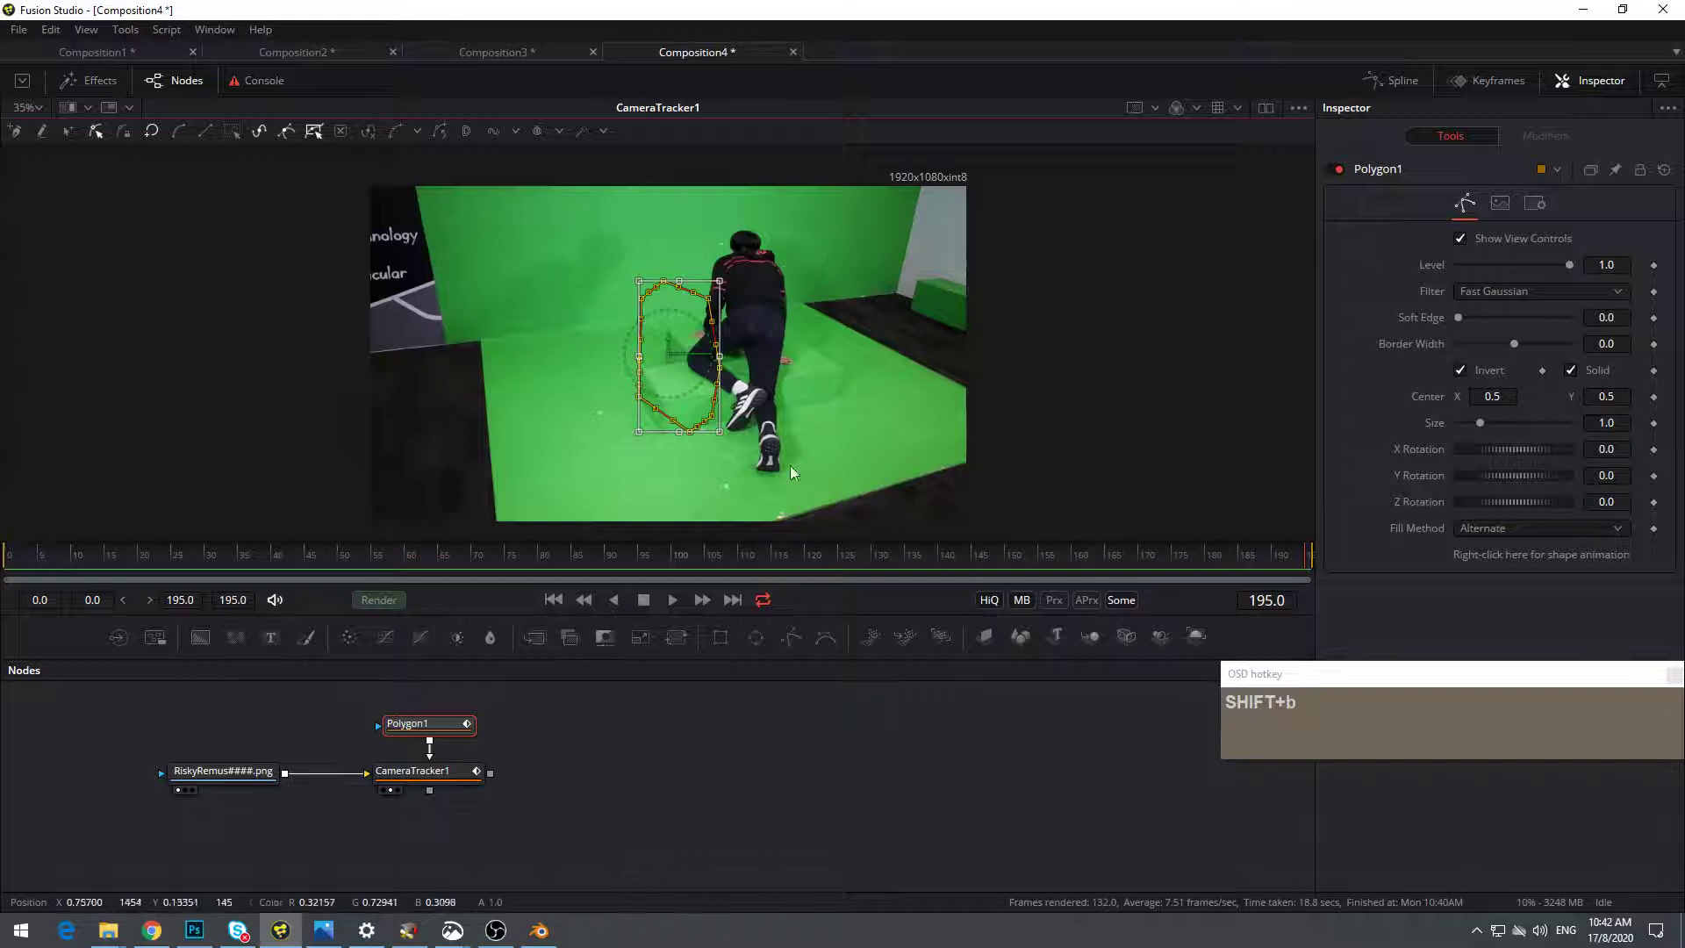
left_click_drag(719, 432, 816, 491)
left_click_drag(727, 287, 737, 230)
left_click_drag(644, 360, 675, 356)
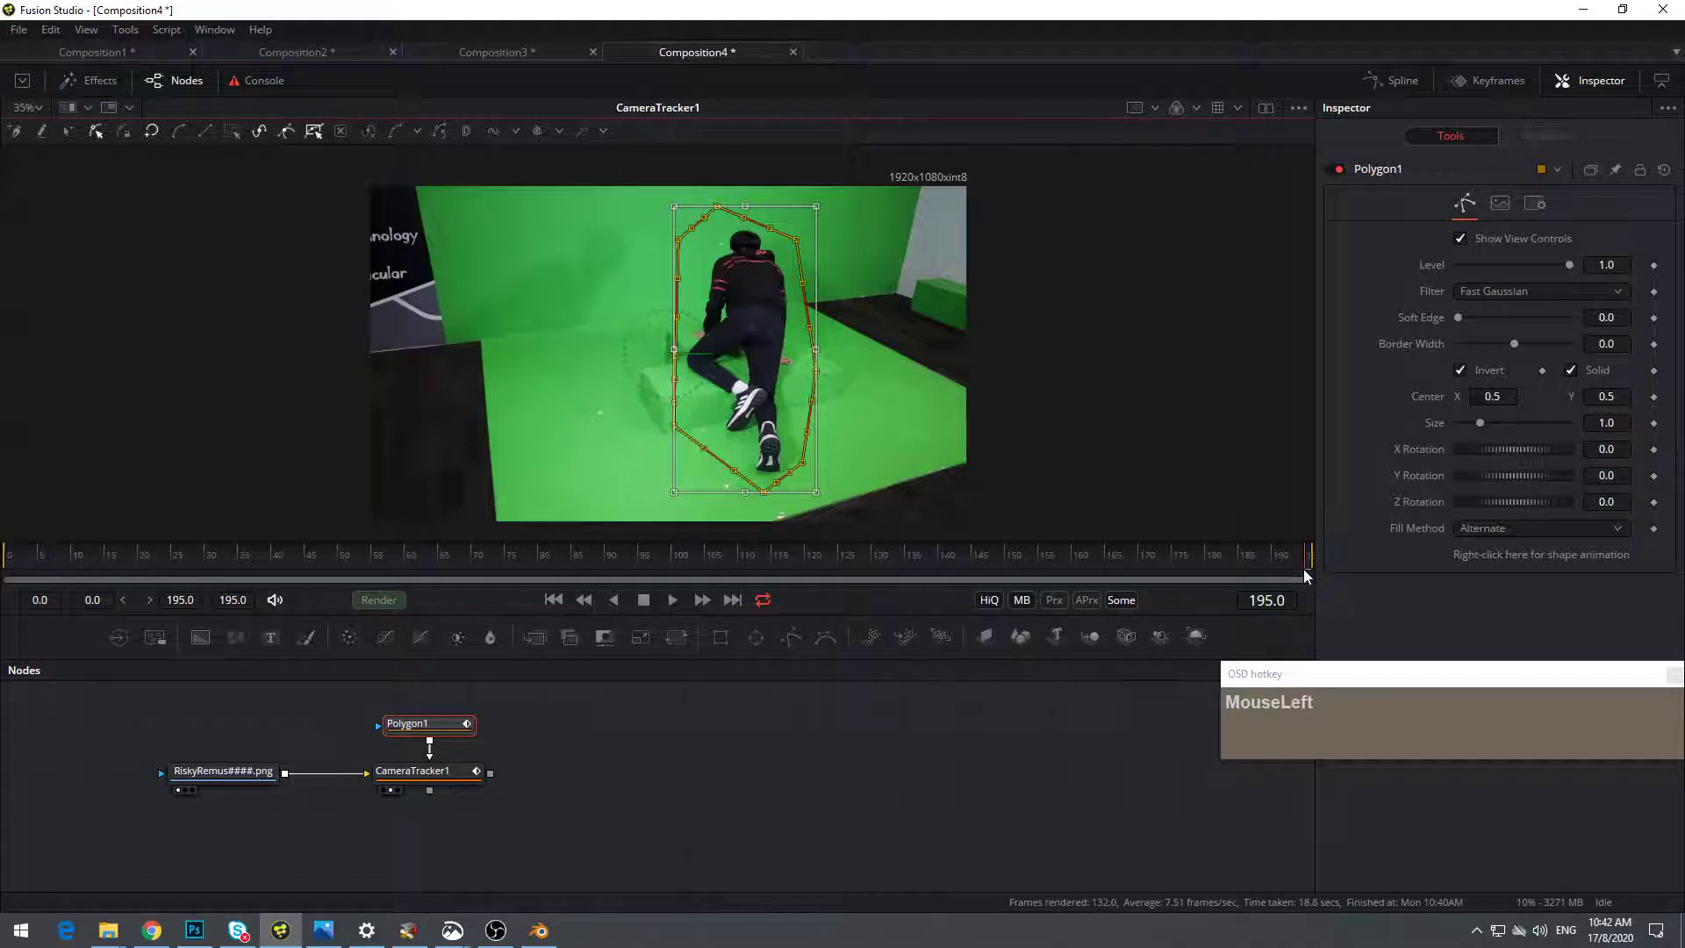
At frame 100, widen and lengthen the mask until it surrounds the whole actor, and advance to frame 133
left_click(674, 556)
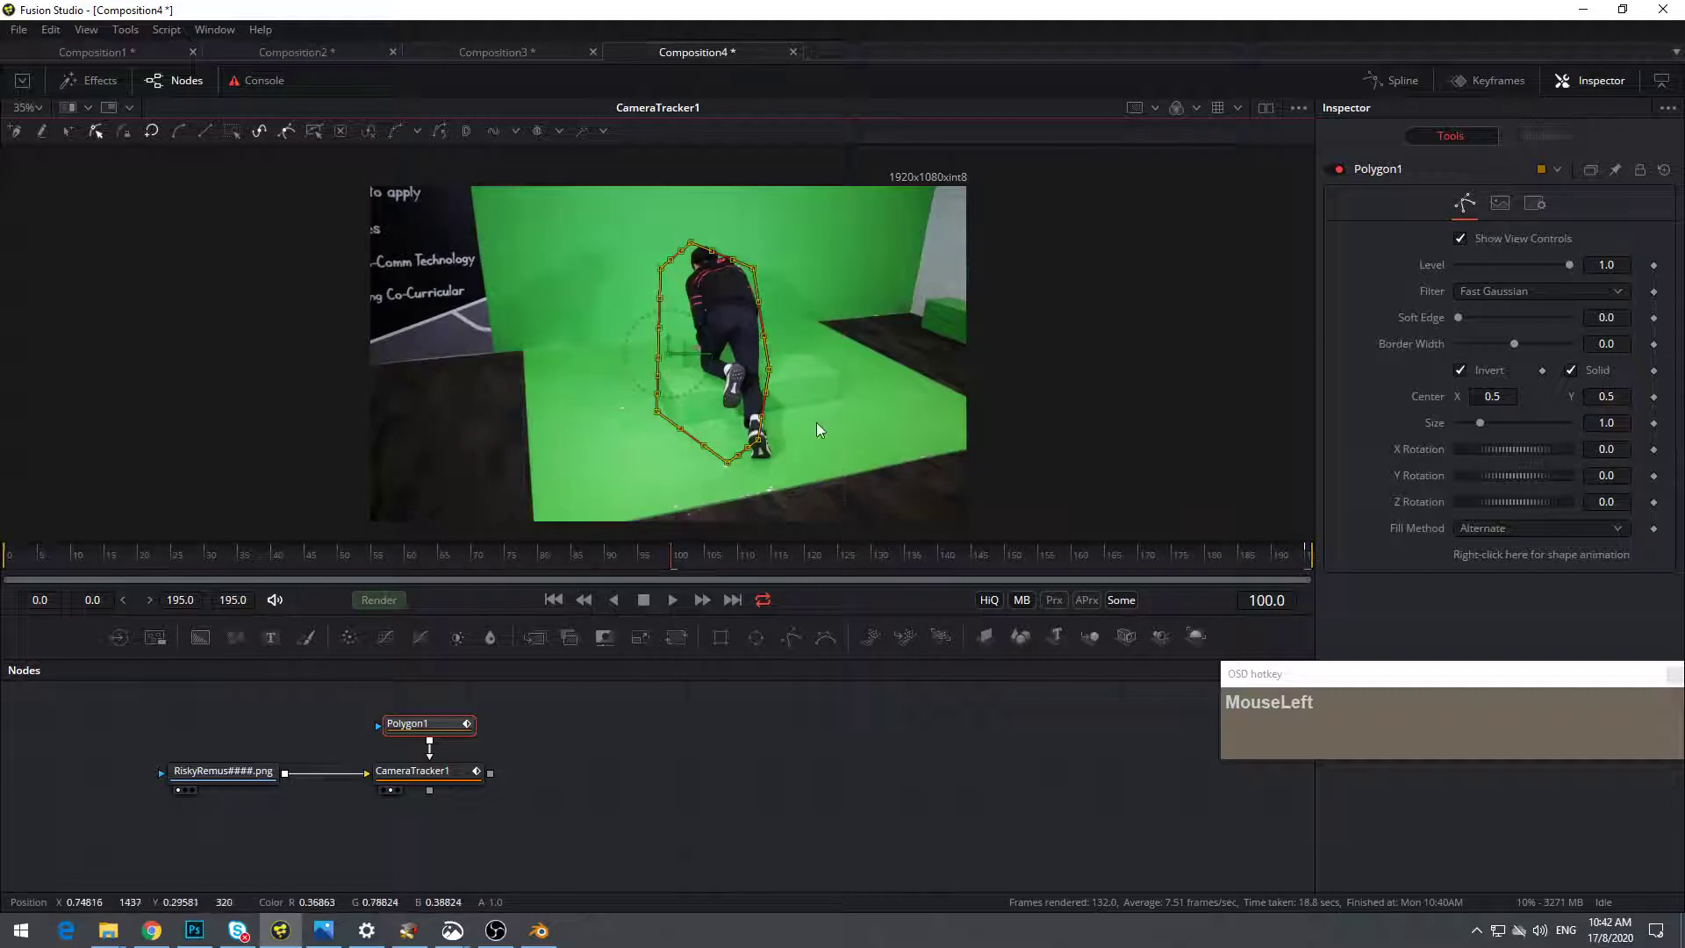
key("shift+a")
left_click_drag(770, 353, 790, 357)
left_click_drag(724, 464, 808, 477)
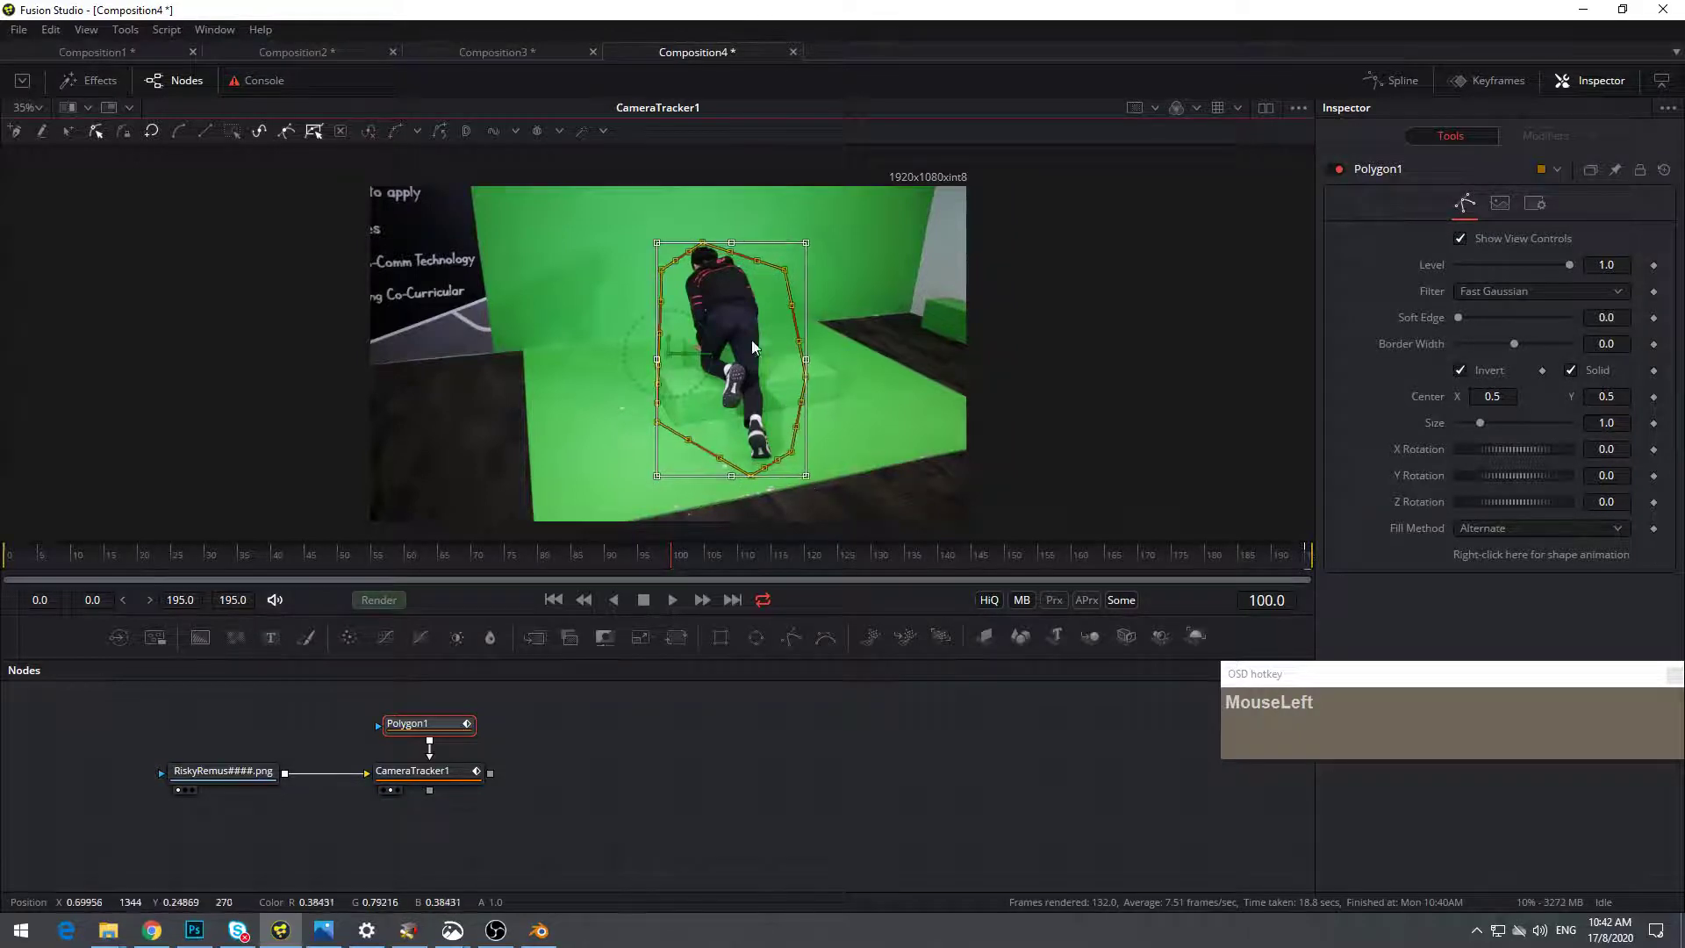
left_click_drag(731, 243, 728, 236)
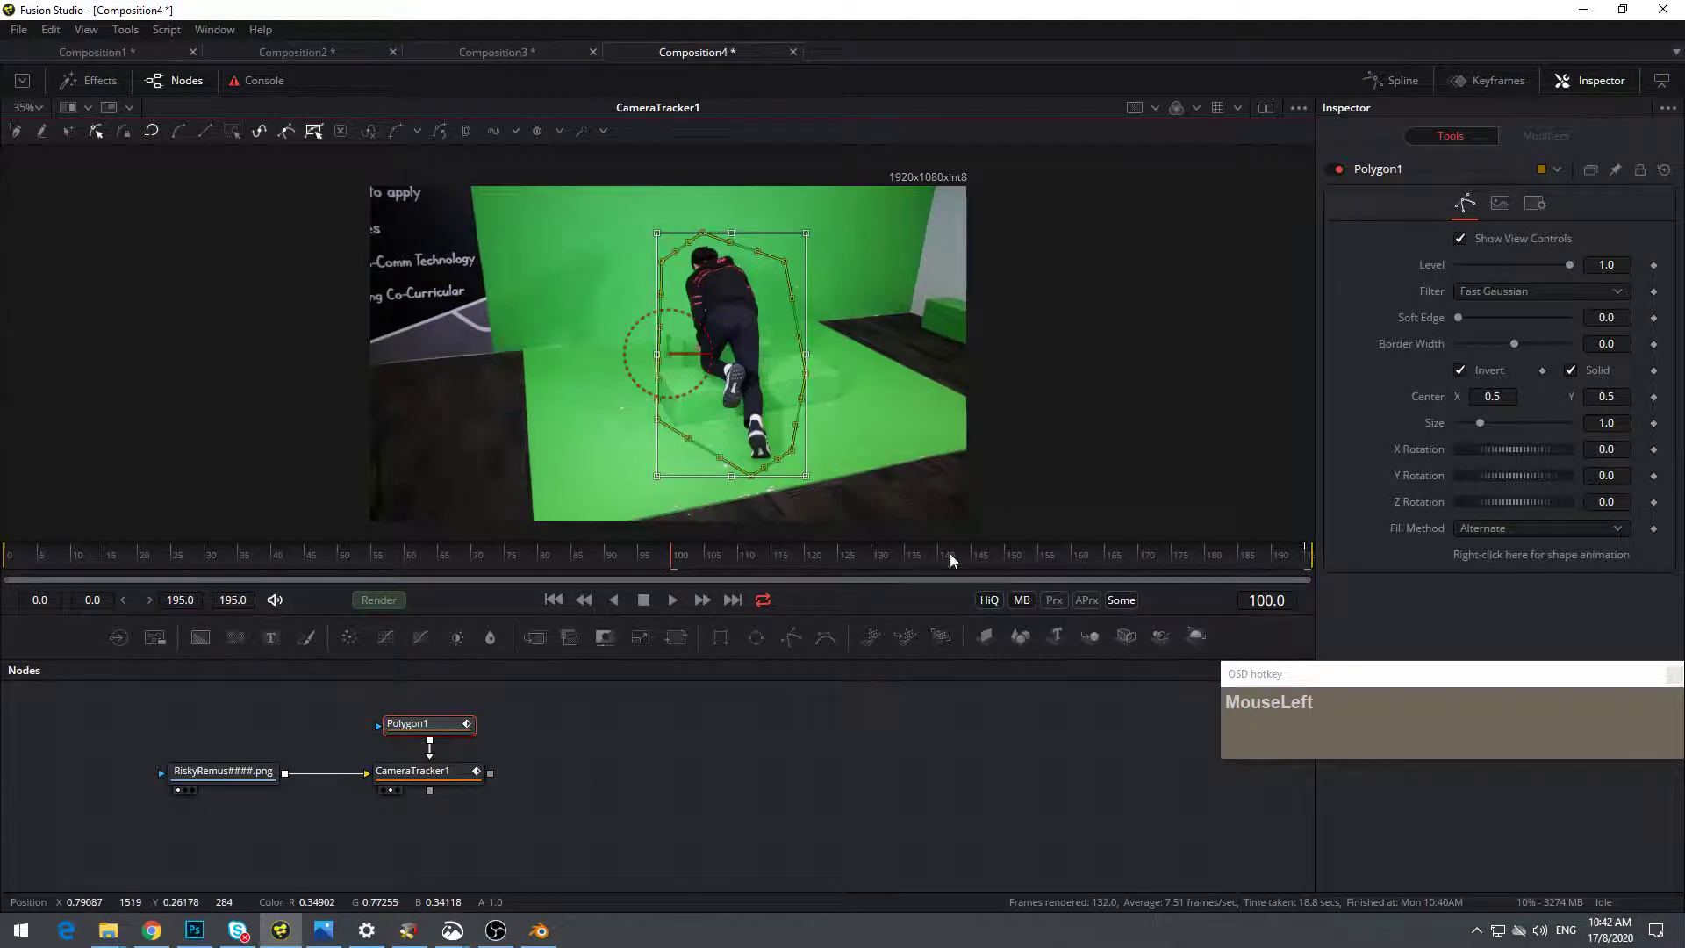
left_click_drag(693, 561, 897, 578)
left_click_drag(593, 196, 864, 506)
left_click(829, 434)
key("shift+b")
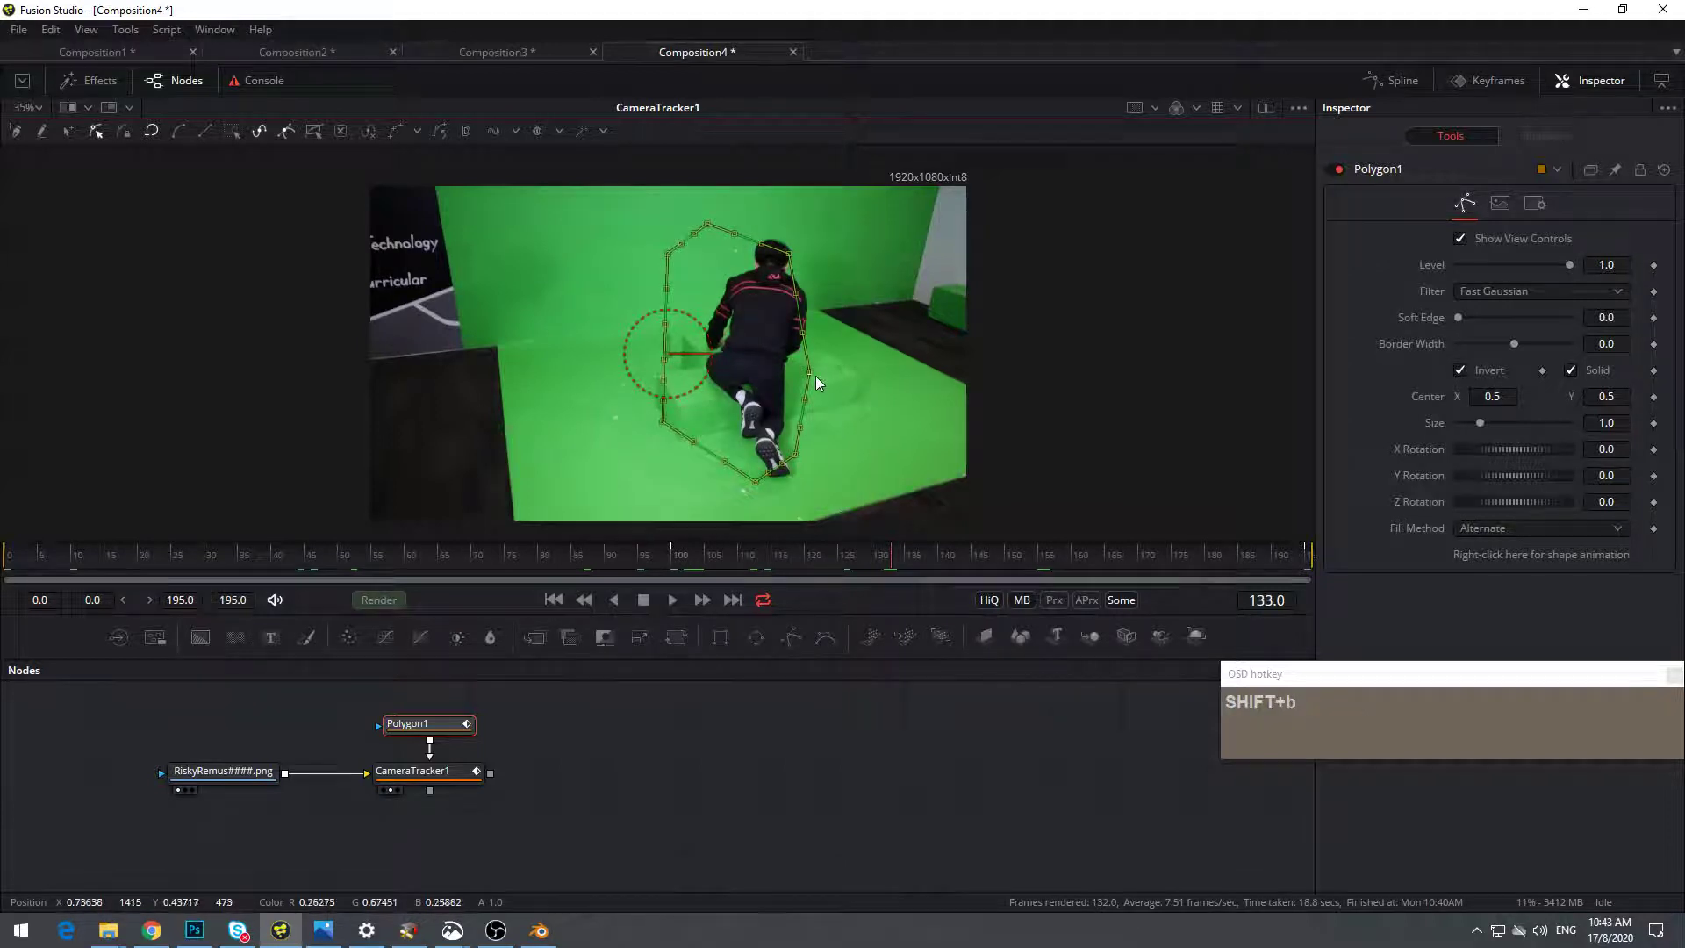
left_click(894, 549)
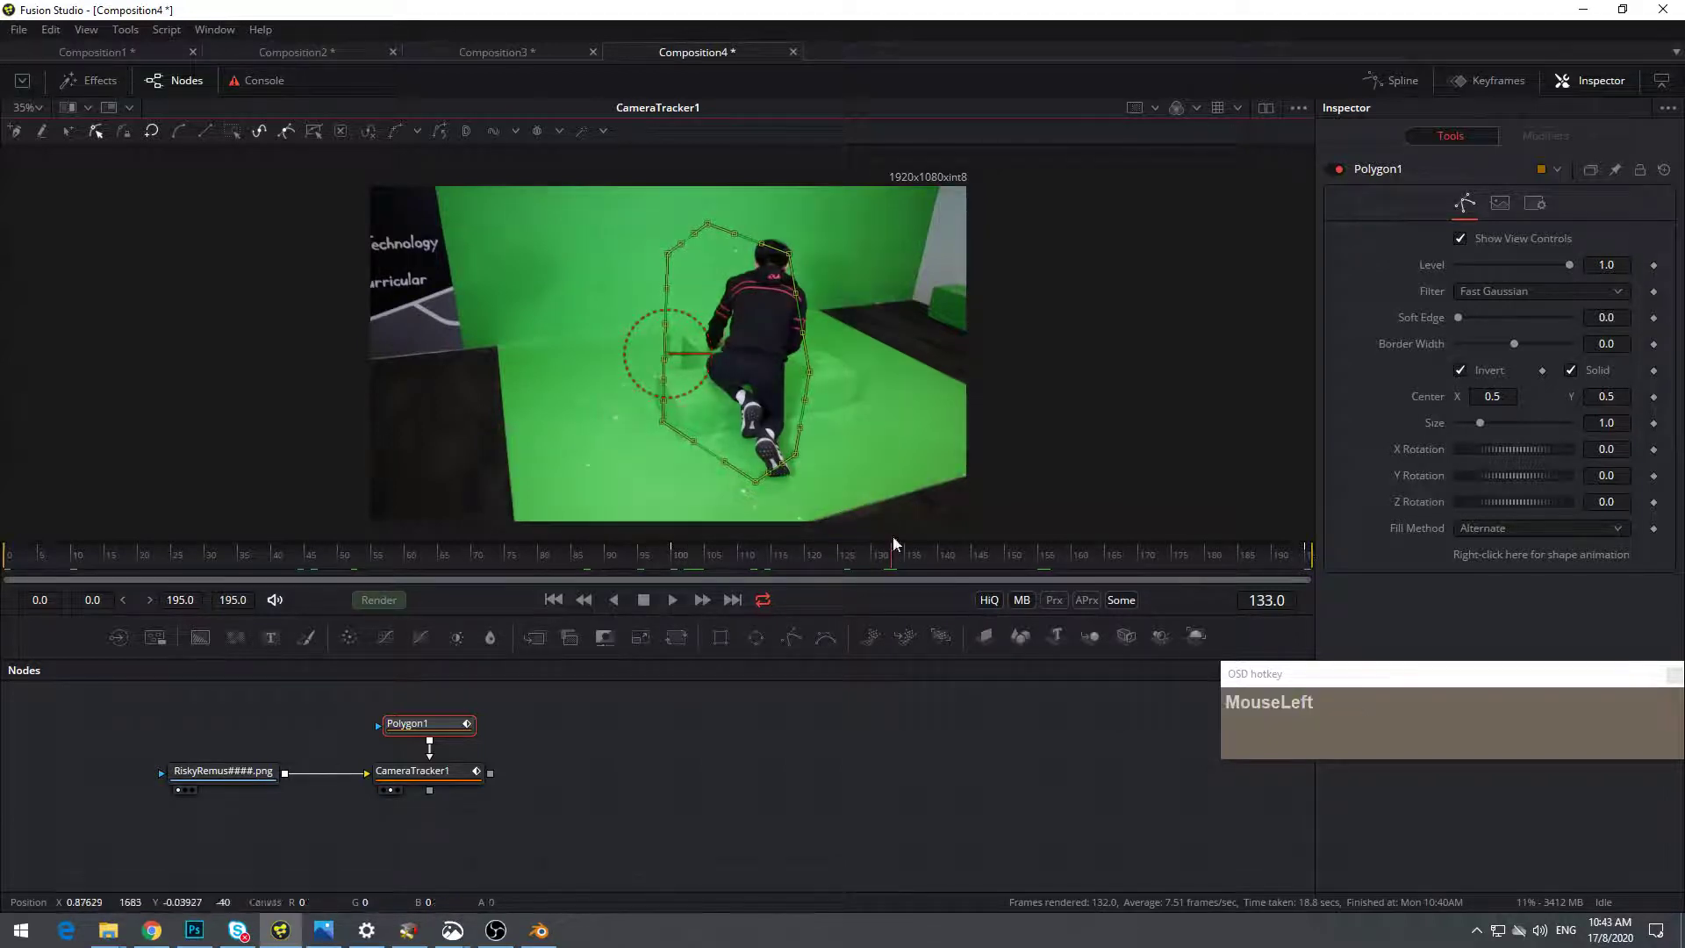
key("shift+l")
left_click(805, 402)
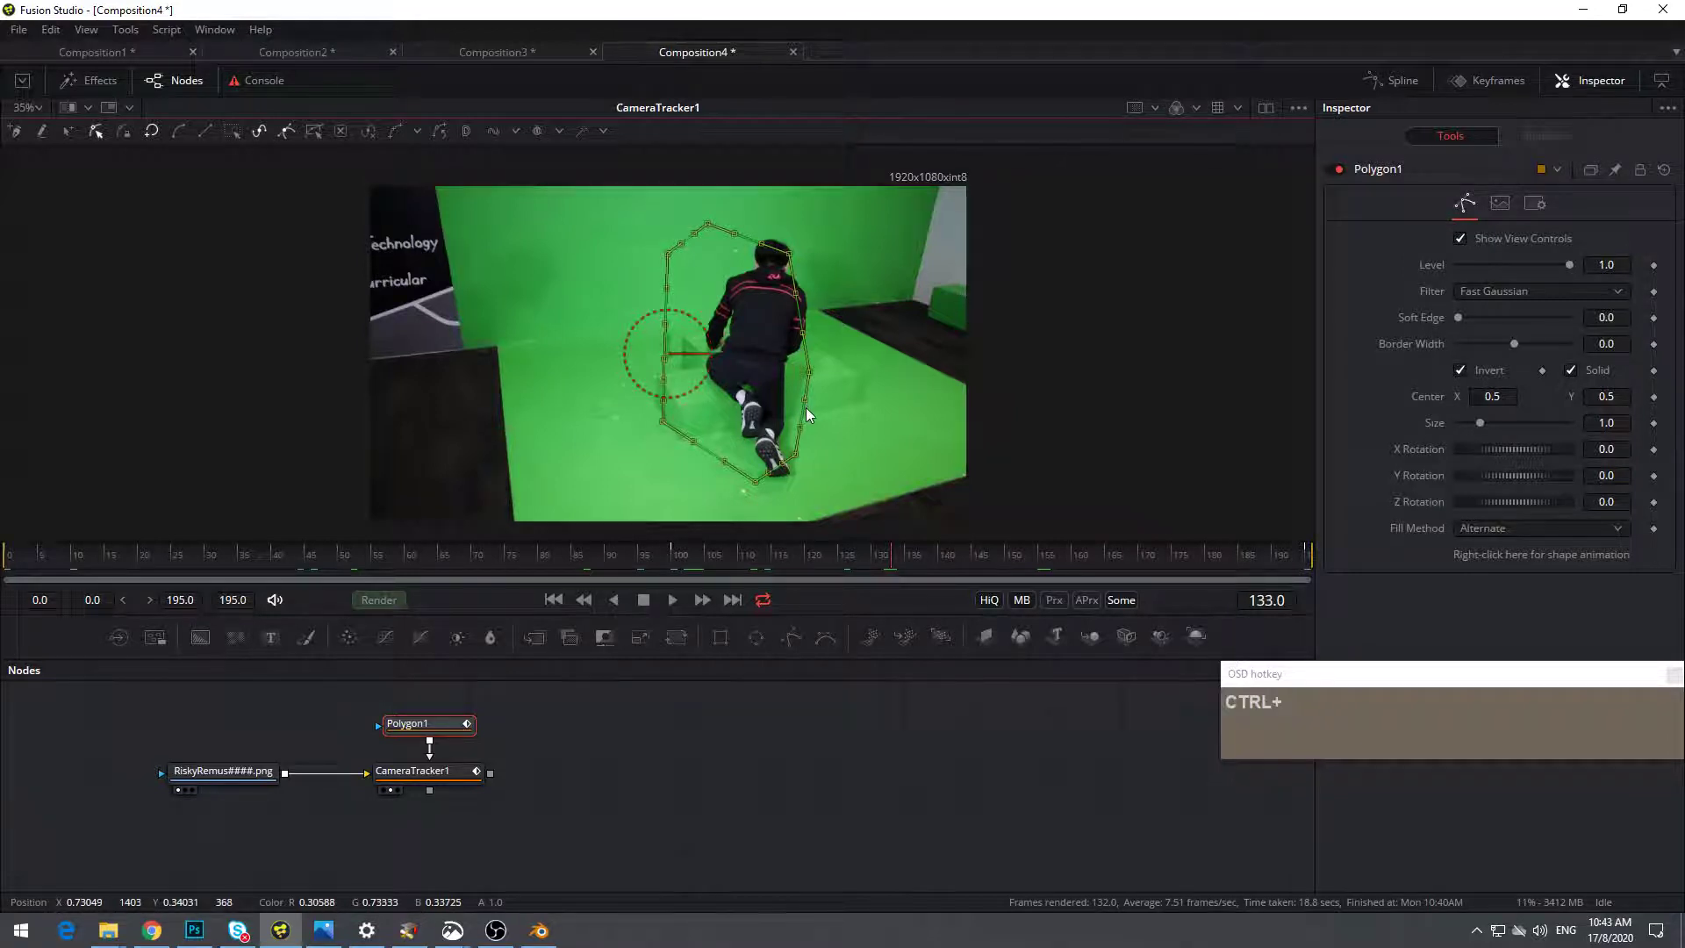
left_click(808, 394)
key("shift+l")
left_click(807, 390)
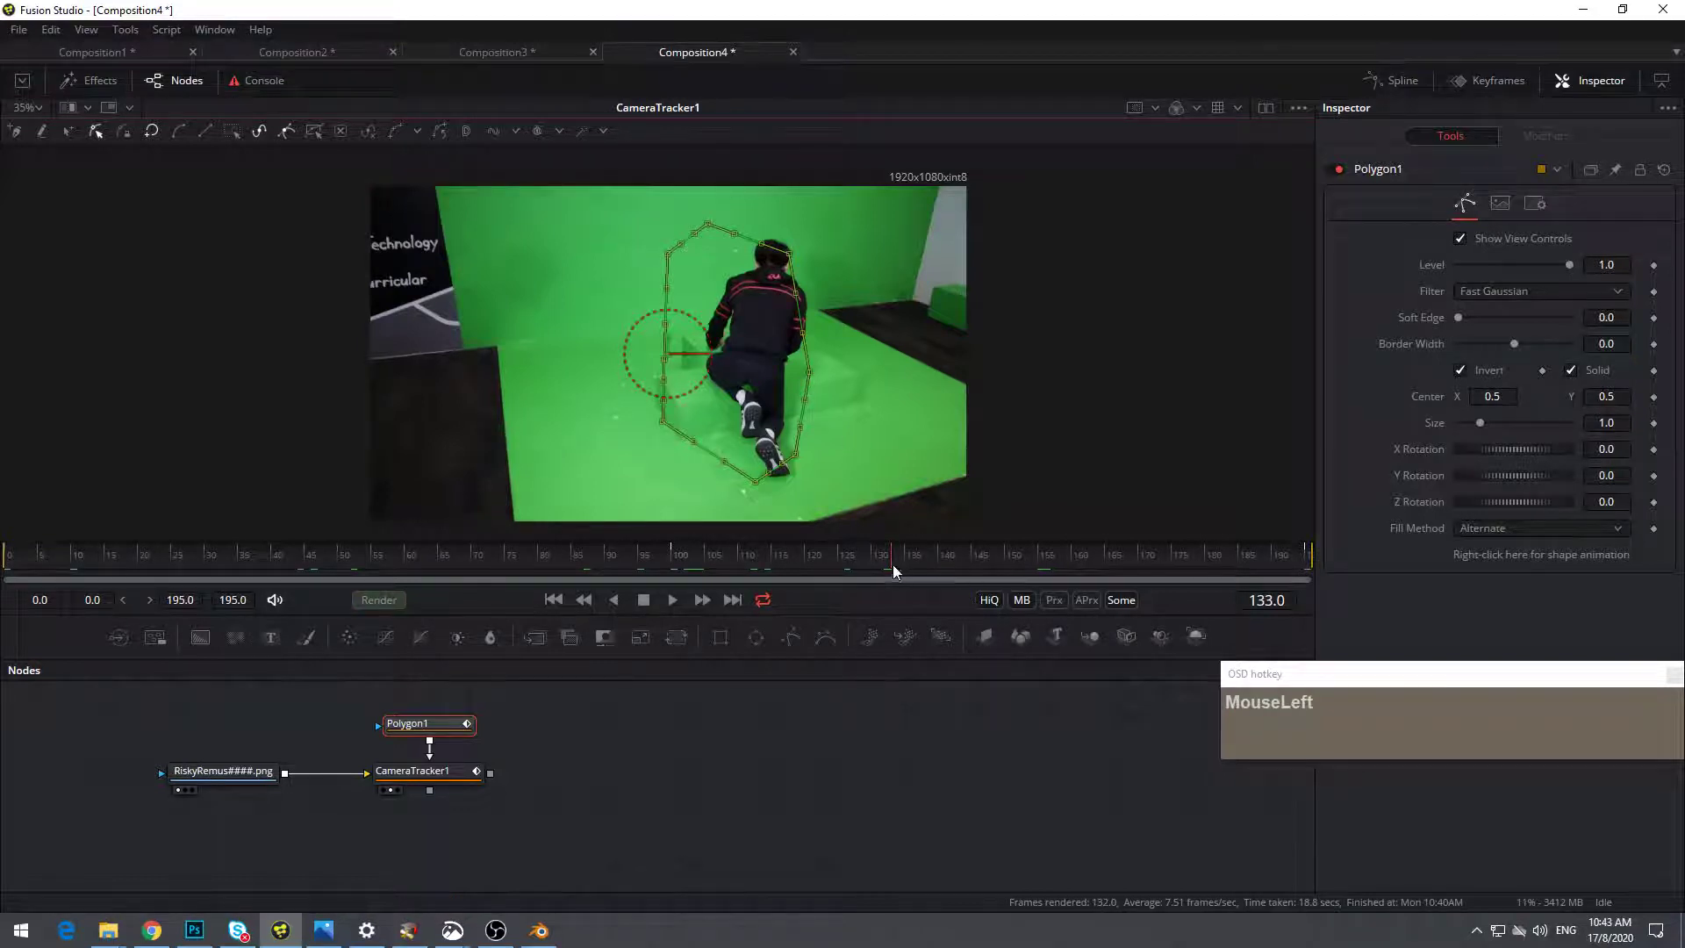
left_click_drag(793, 456, 798, 455)
left_click(436, 778)
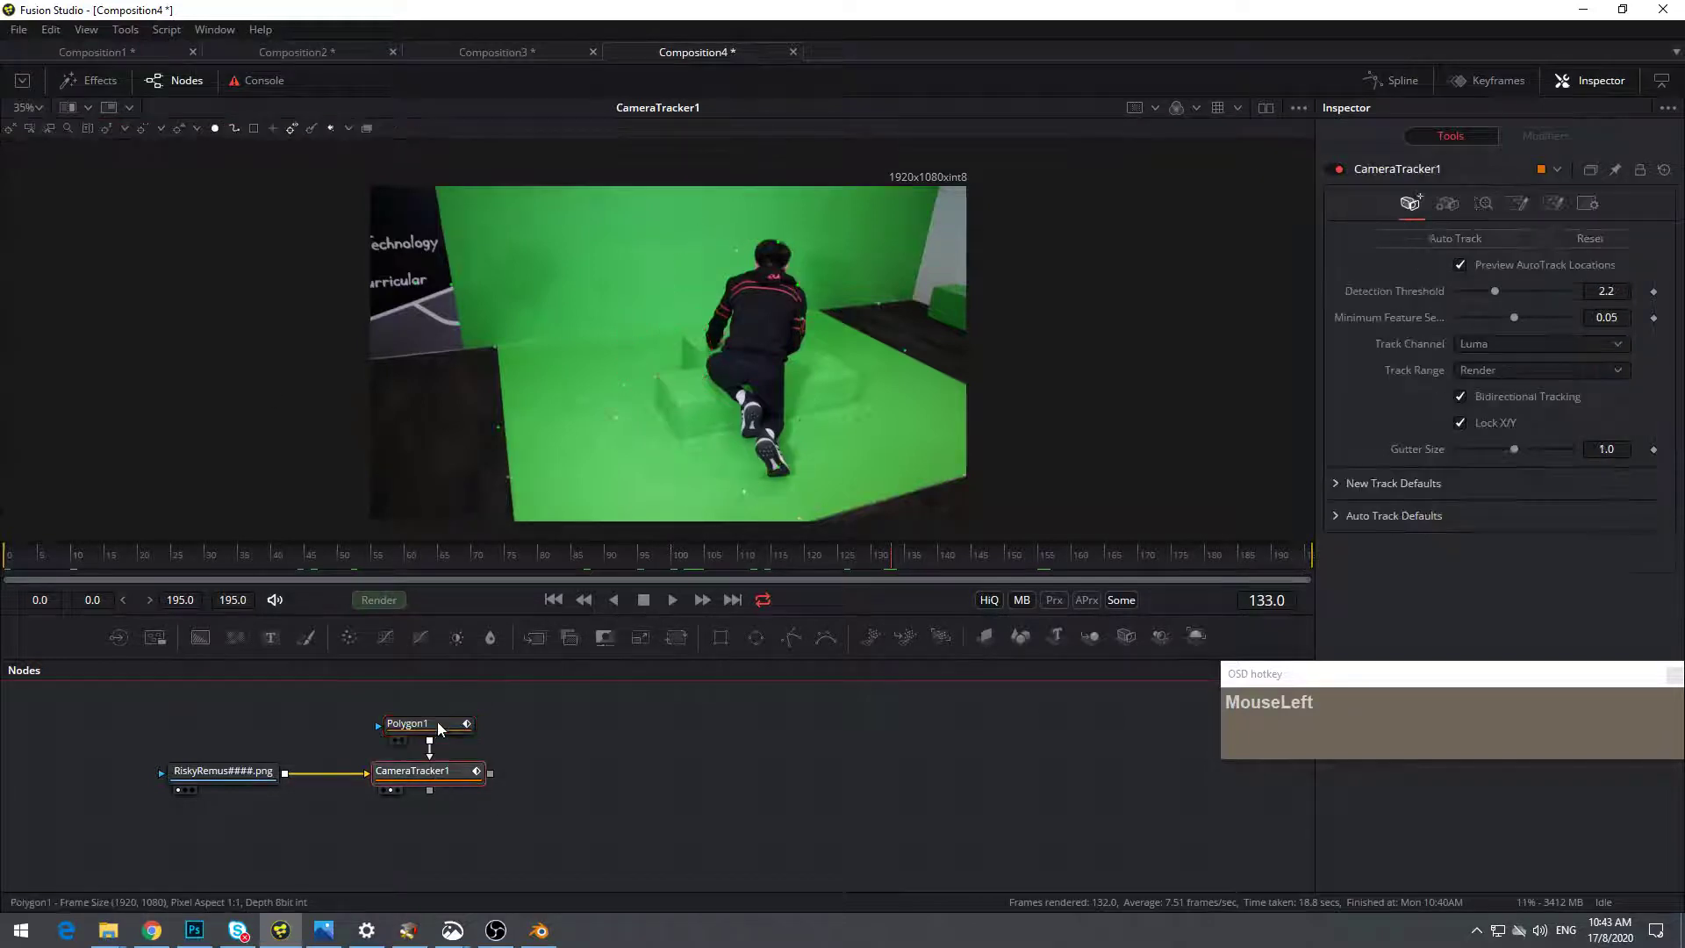
left_click_drag(432, 730, 451, 742)
left_click(442, 728)
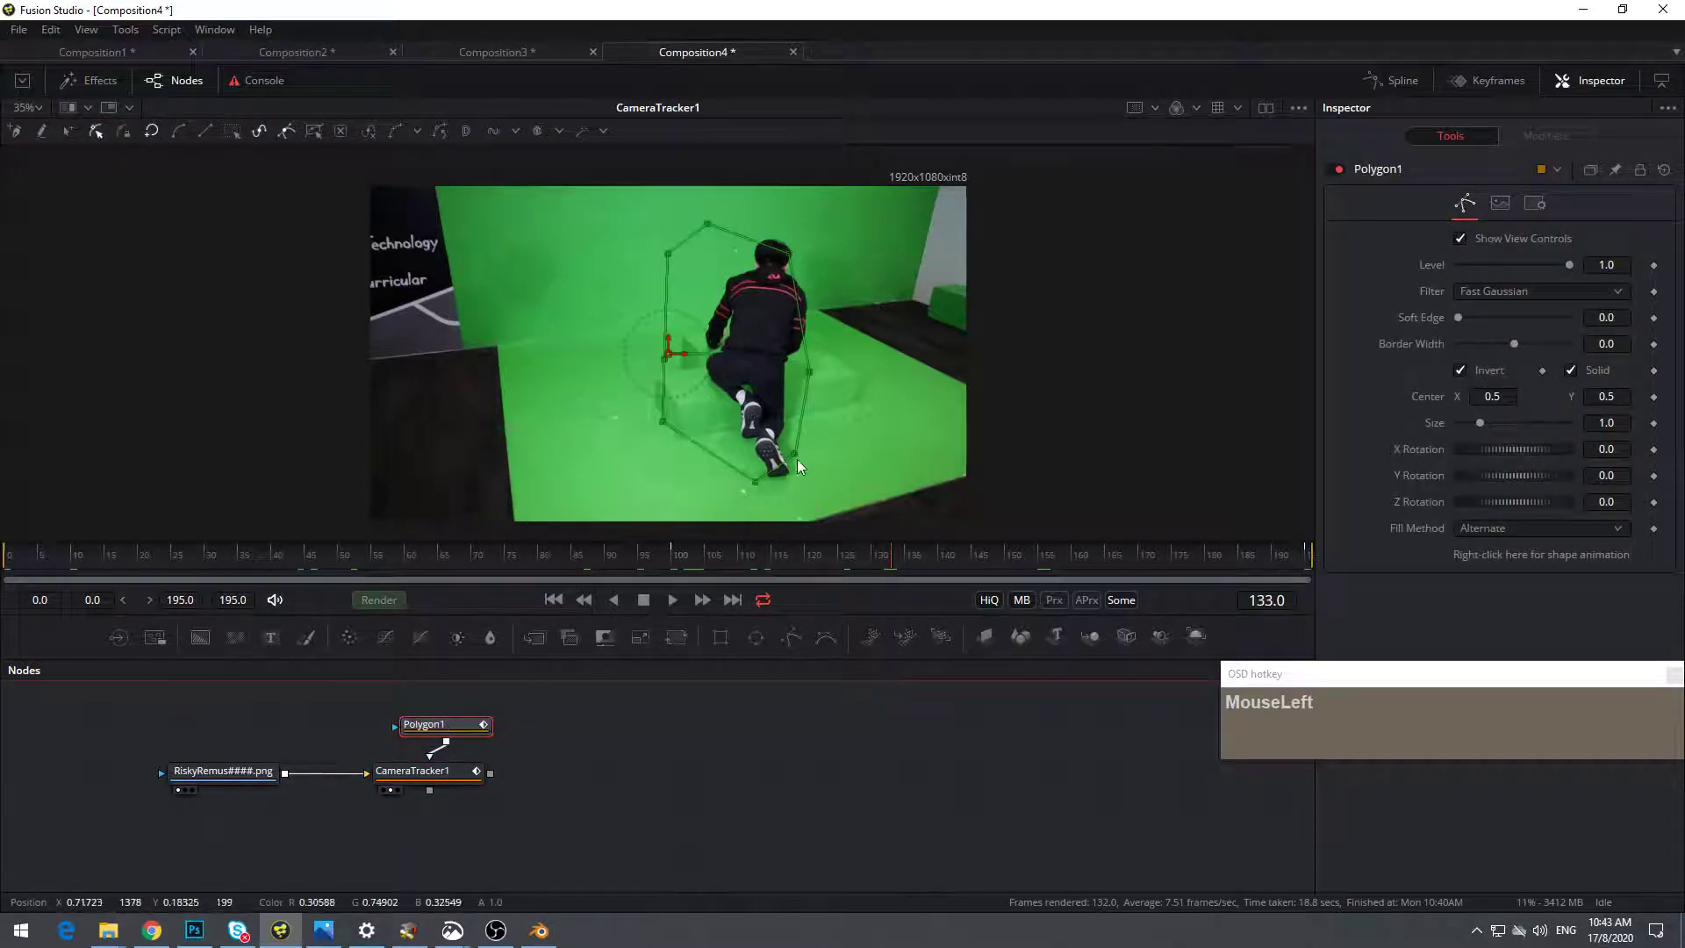
At frame 133, select all of the mask's points, shift the outline's sides toward the actor and extend it above the head and below the feet
left_click_drag(788, 386, 843, 488)
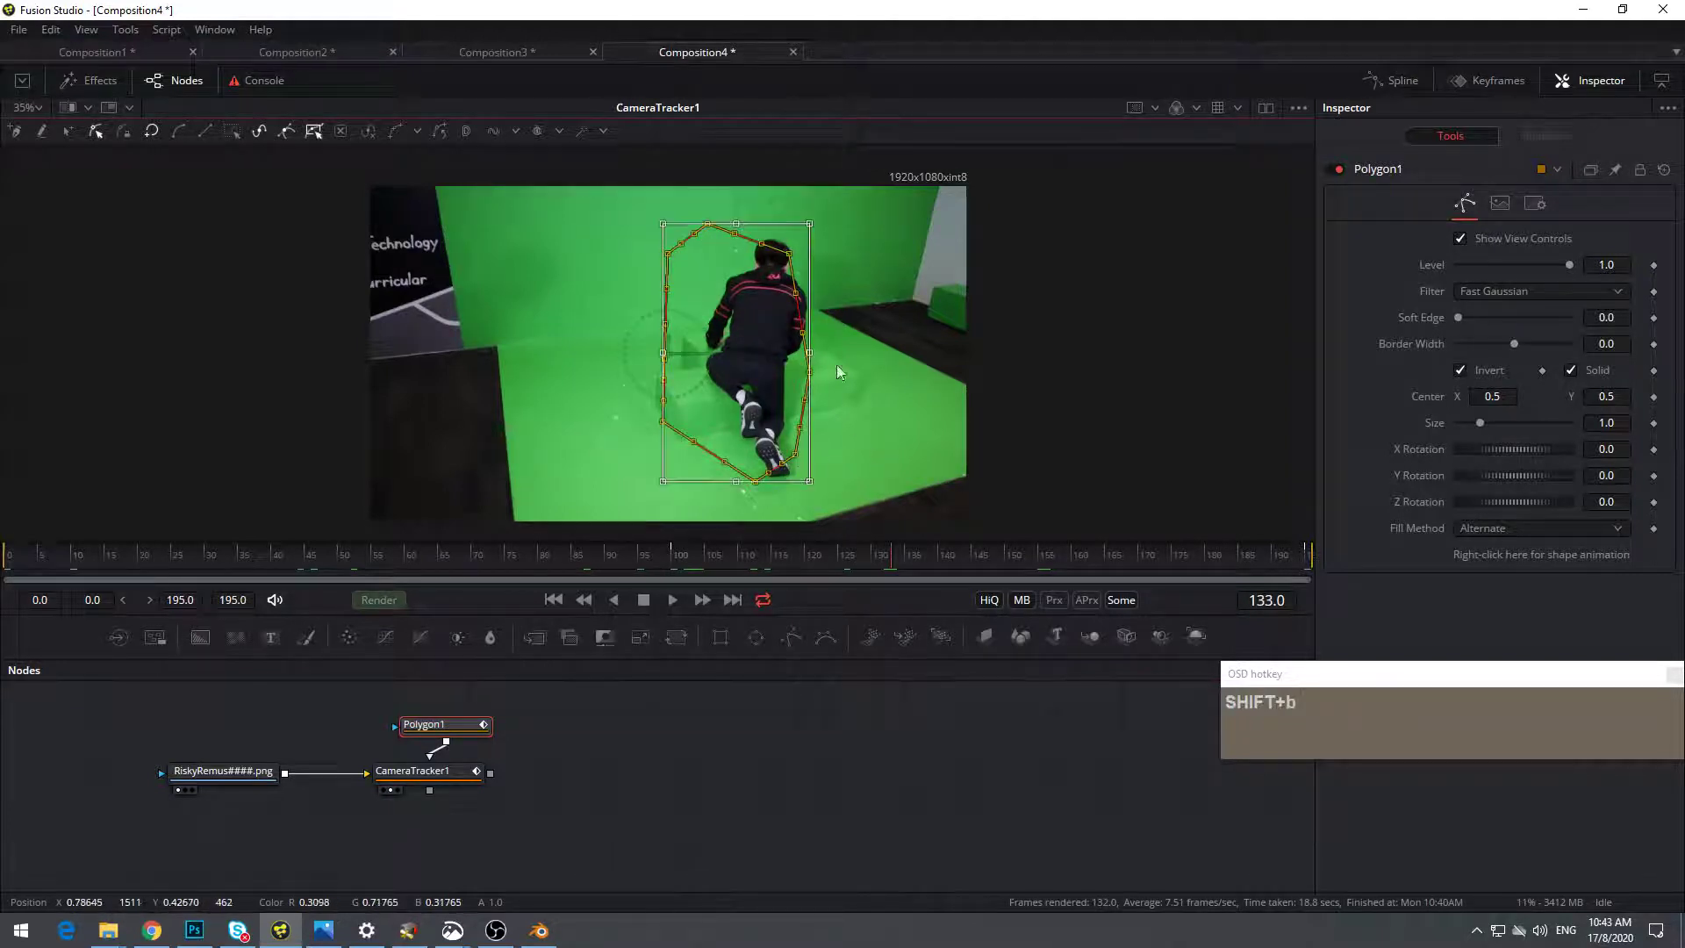
left_click(673, 355)
left_click_drag(672, 356, 691, 356)
left_click_drag(809, 356, 830, 360)
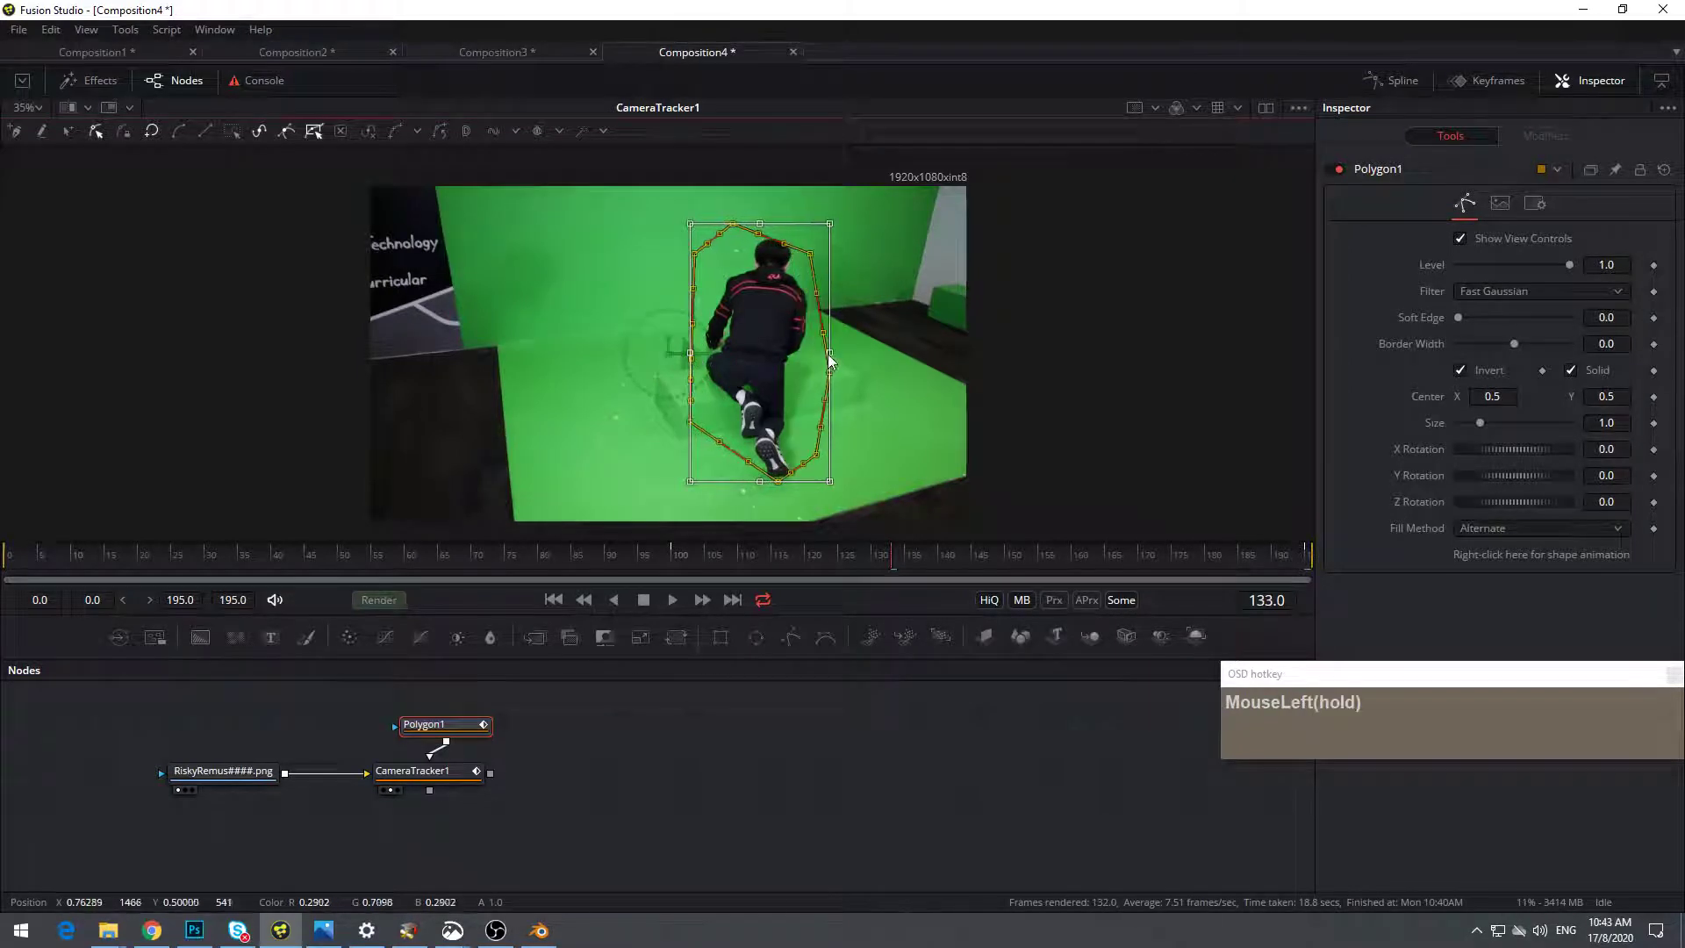
left_click_drag(761, 481, 760, 494)
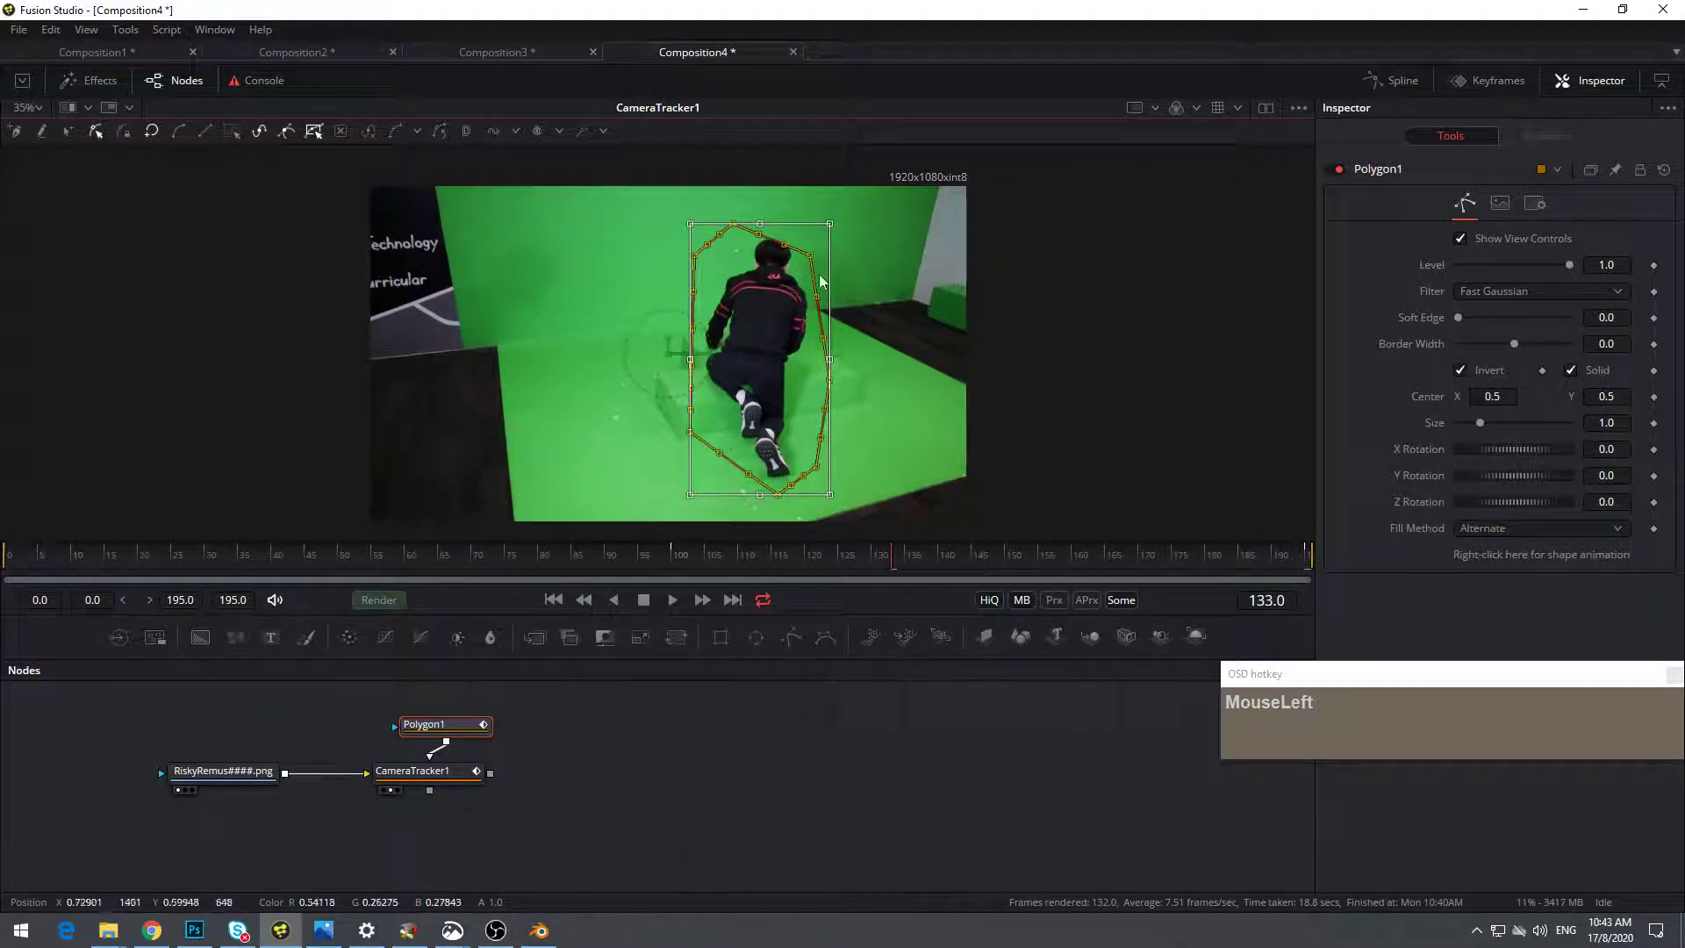
left_click_drag(763, 227, 765, 216)
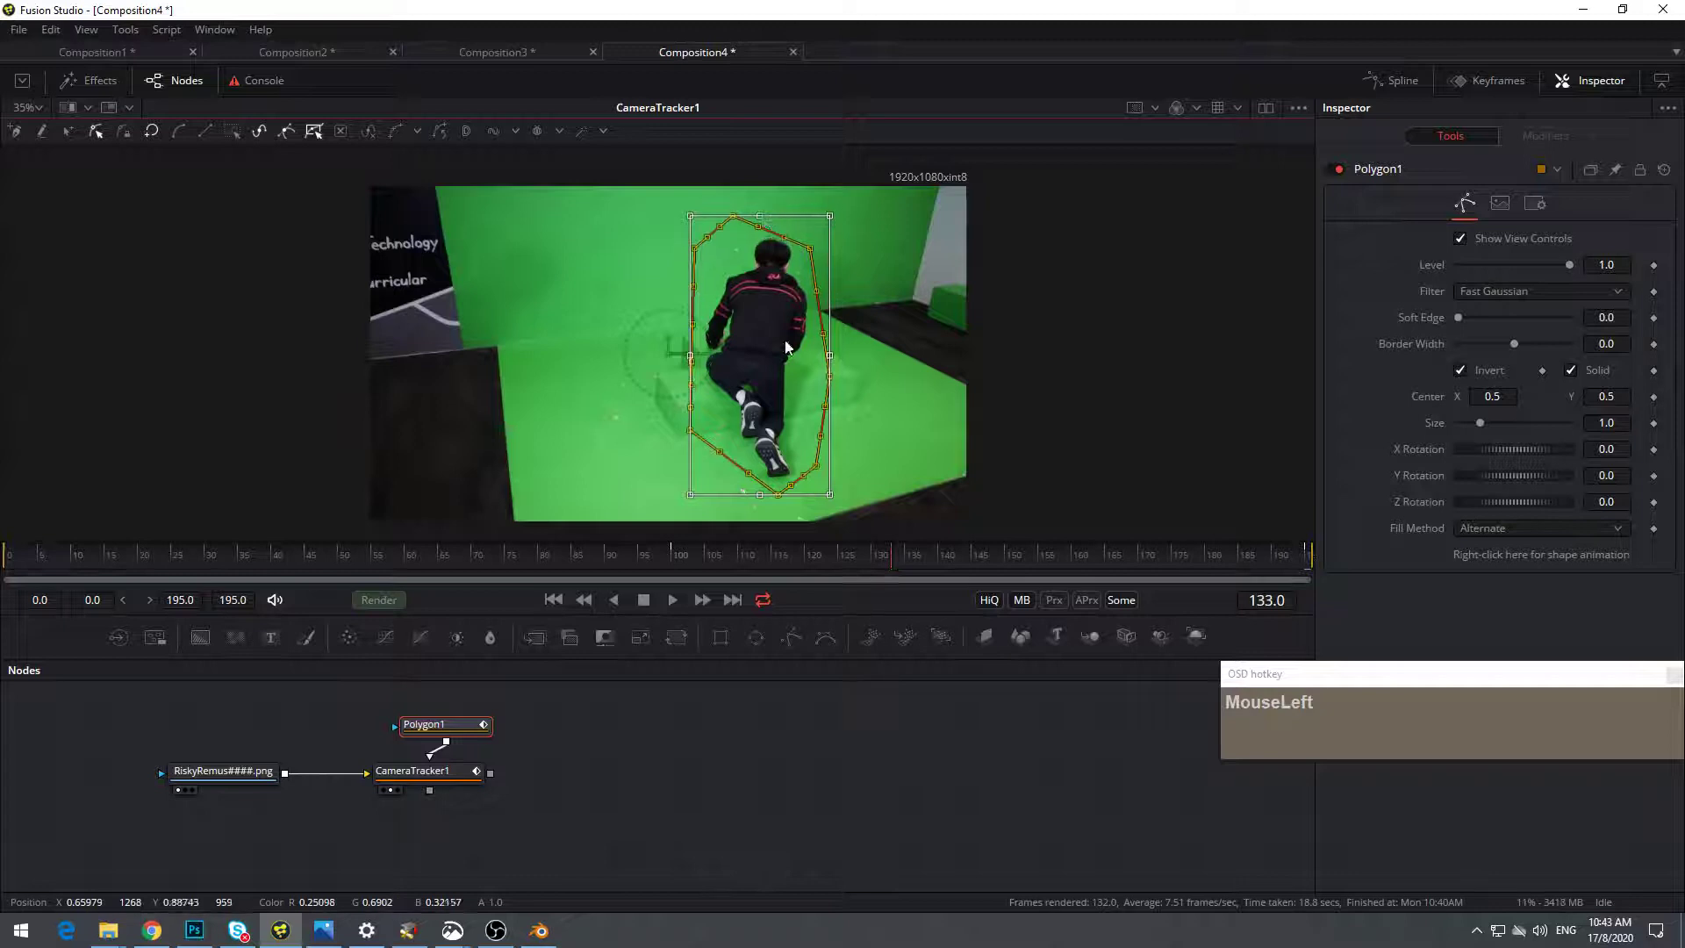
Check the mask across the clip and, at frame 112, reposition its lower corner points around the actor's legs and trailing foot
left_click(1038, 558)
left_click_drag(1038, 559, 1185, 561)
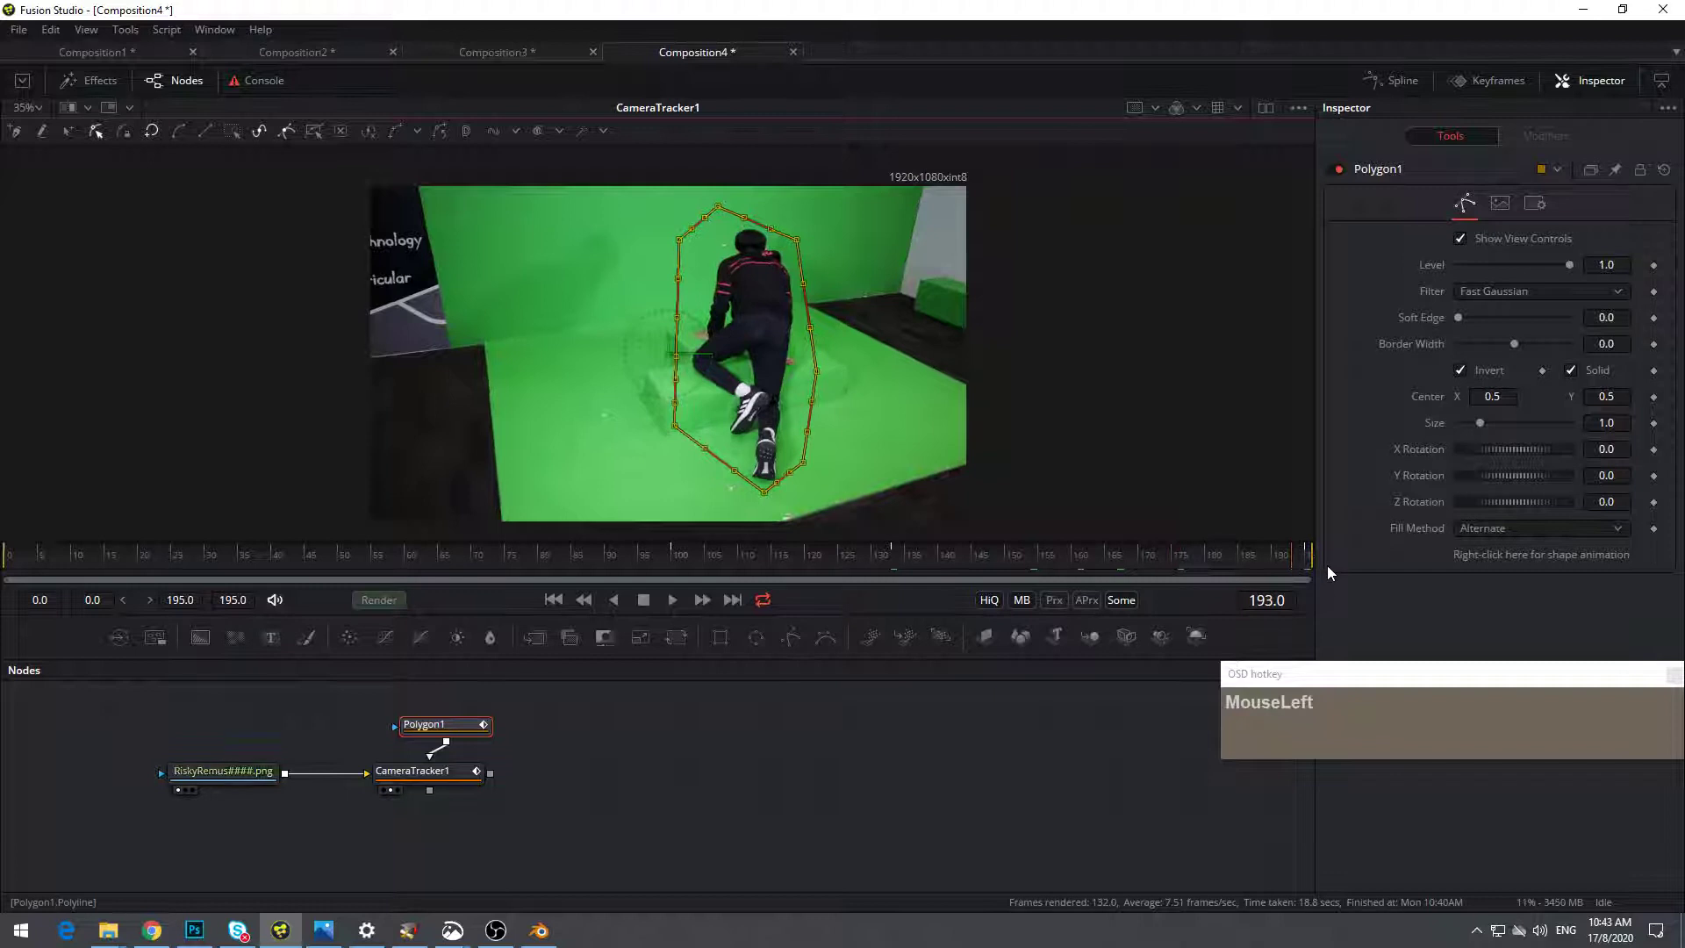
left_click_drag(1056, 560, 749, 560)
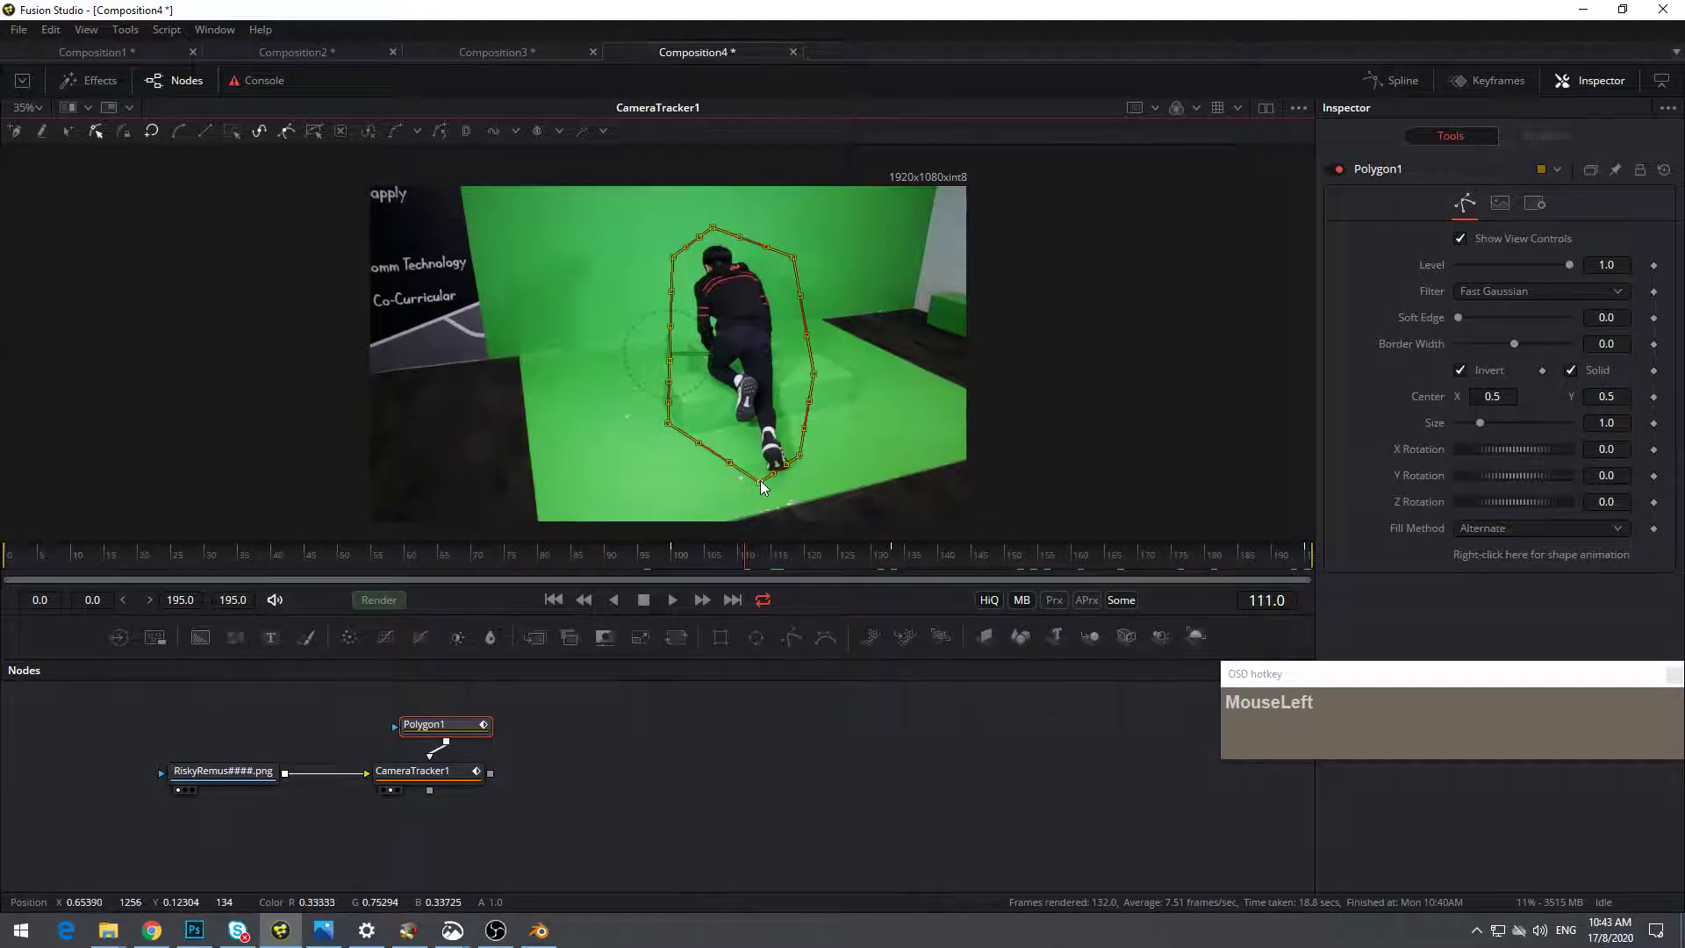
left_click_drag(751, 568, 752, 560)
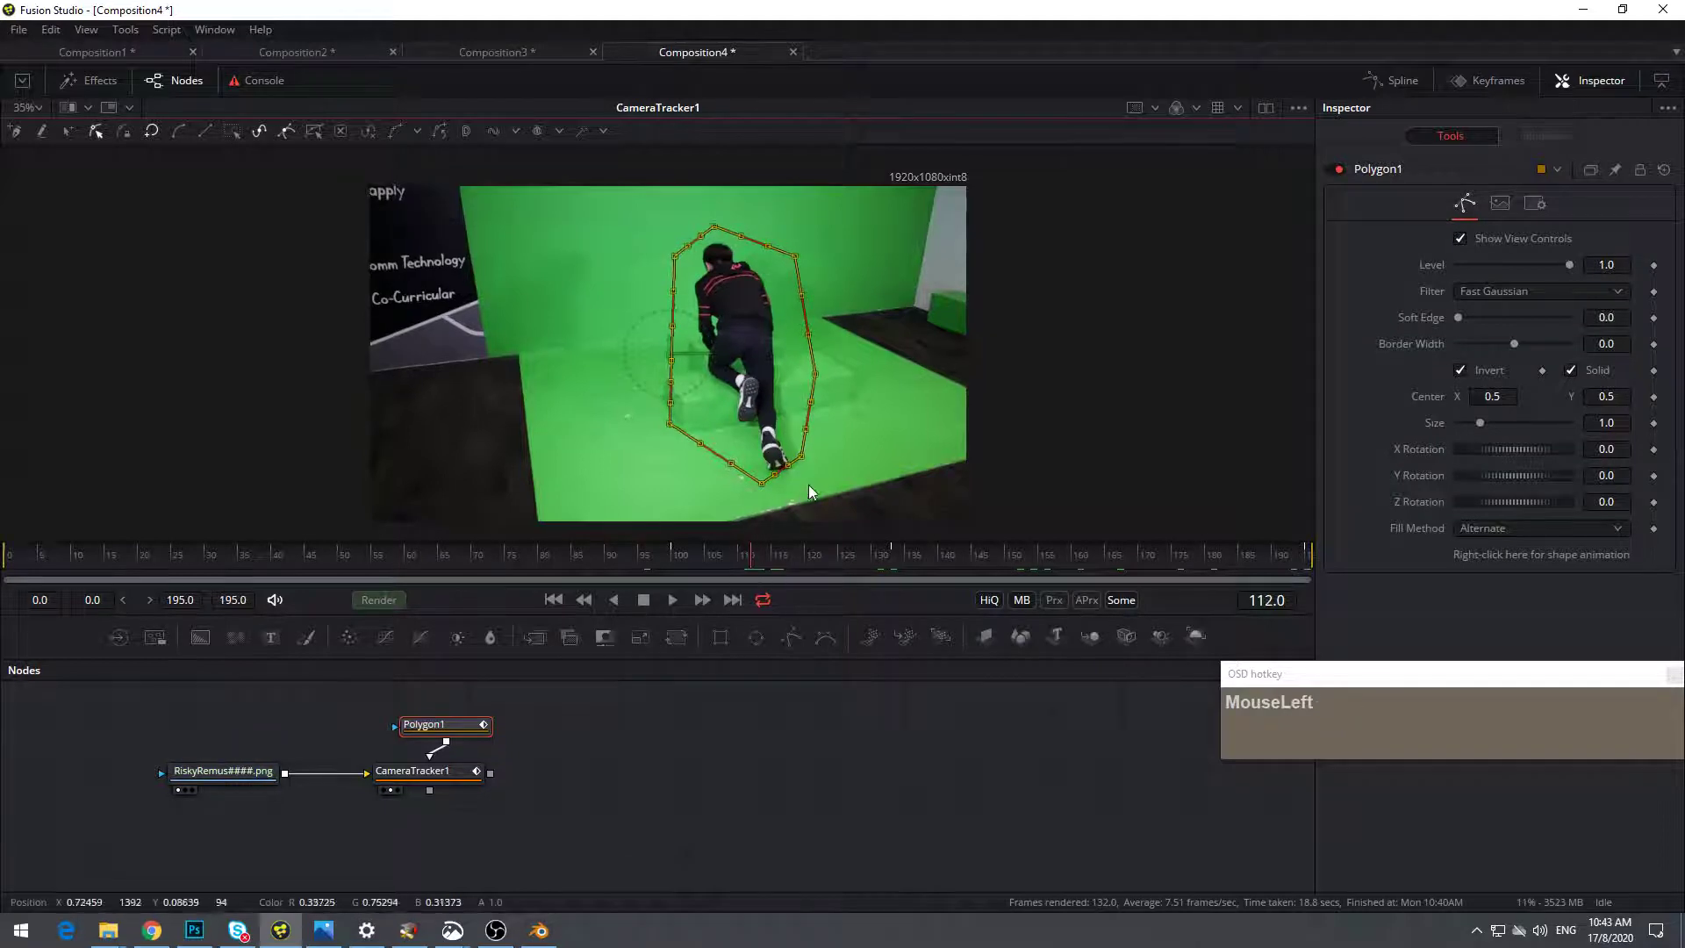
left_click_drag(761, 482, 783, 471)
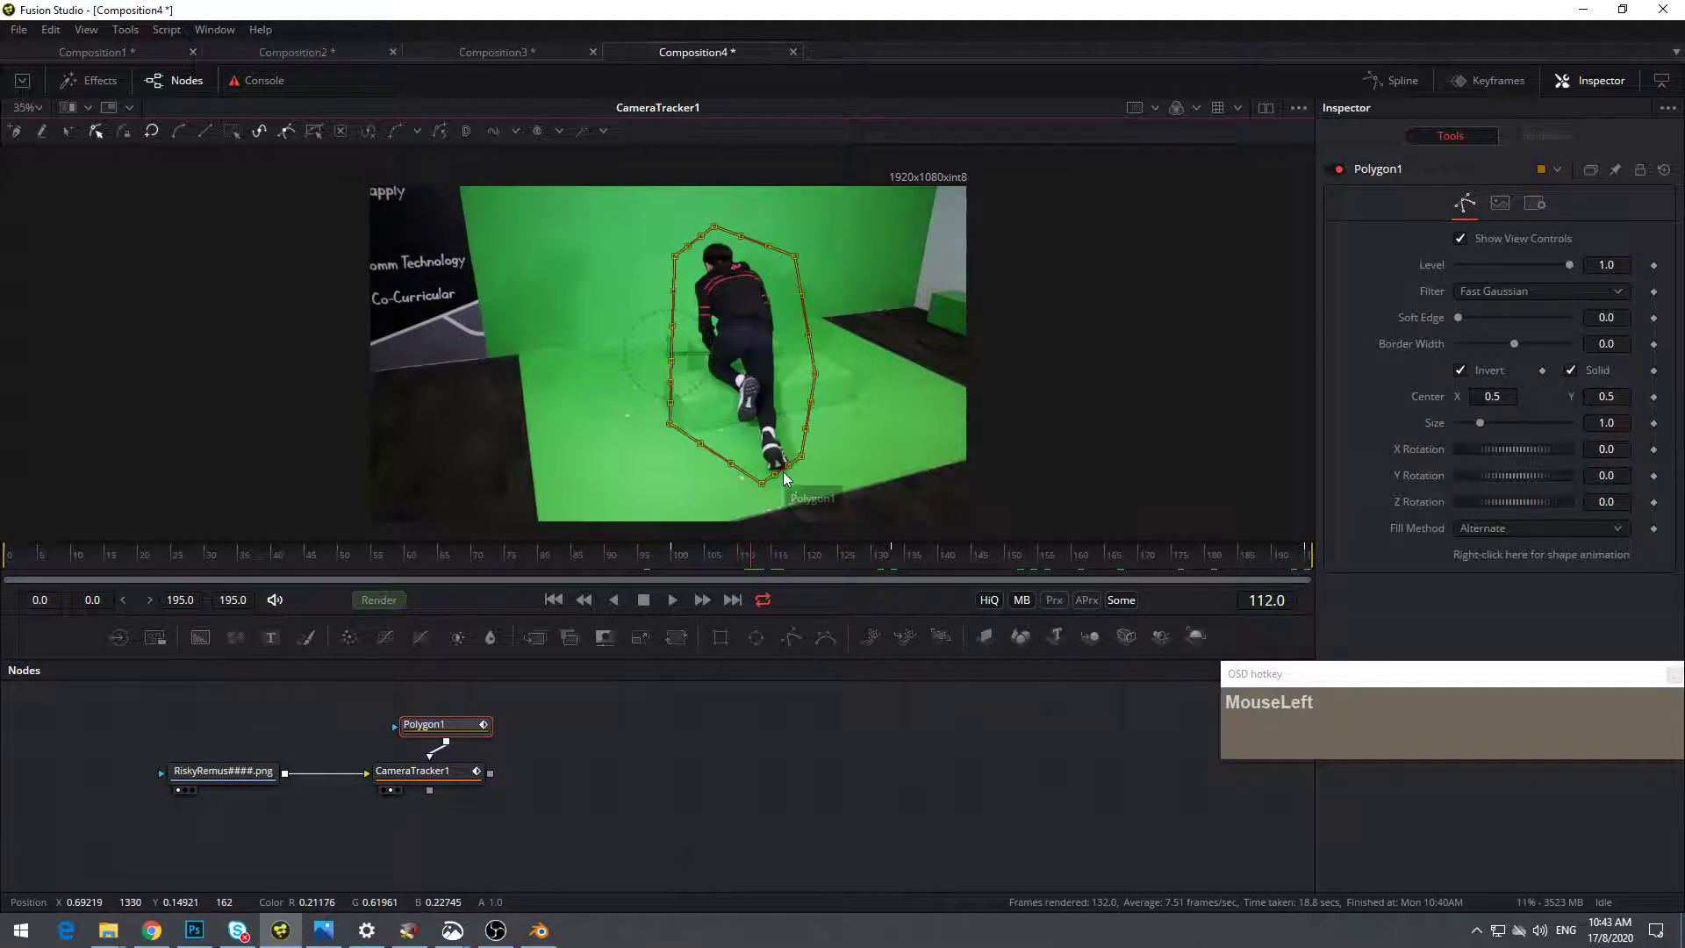
left_click(454, 776)
left_click(424, 725)
left_click_drag(798, 455, 808, 471)
left_click_drag(671, 424, 719, 418)
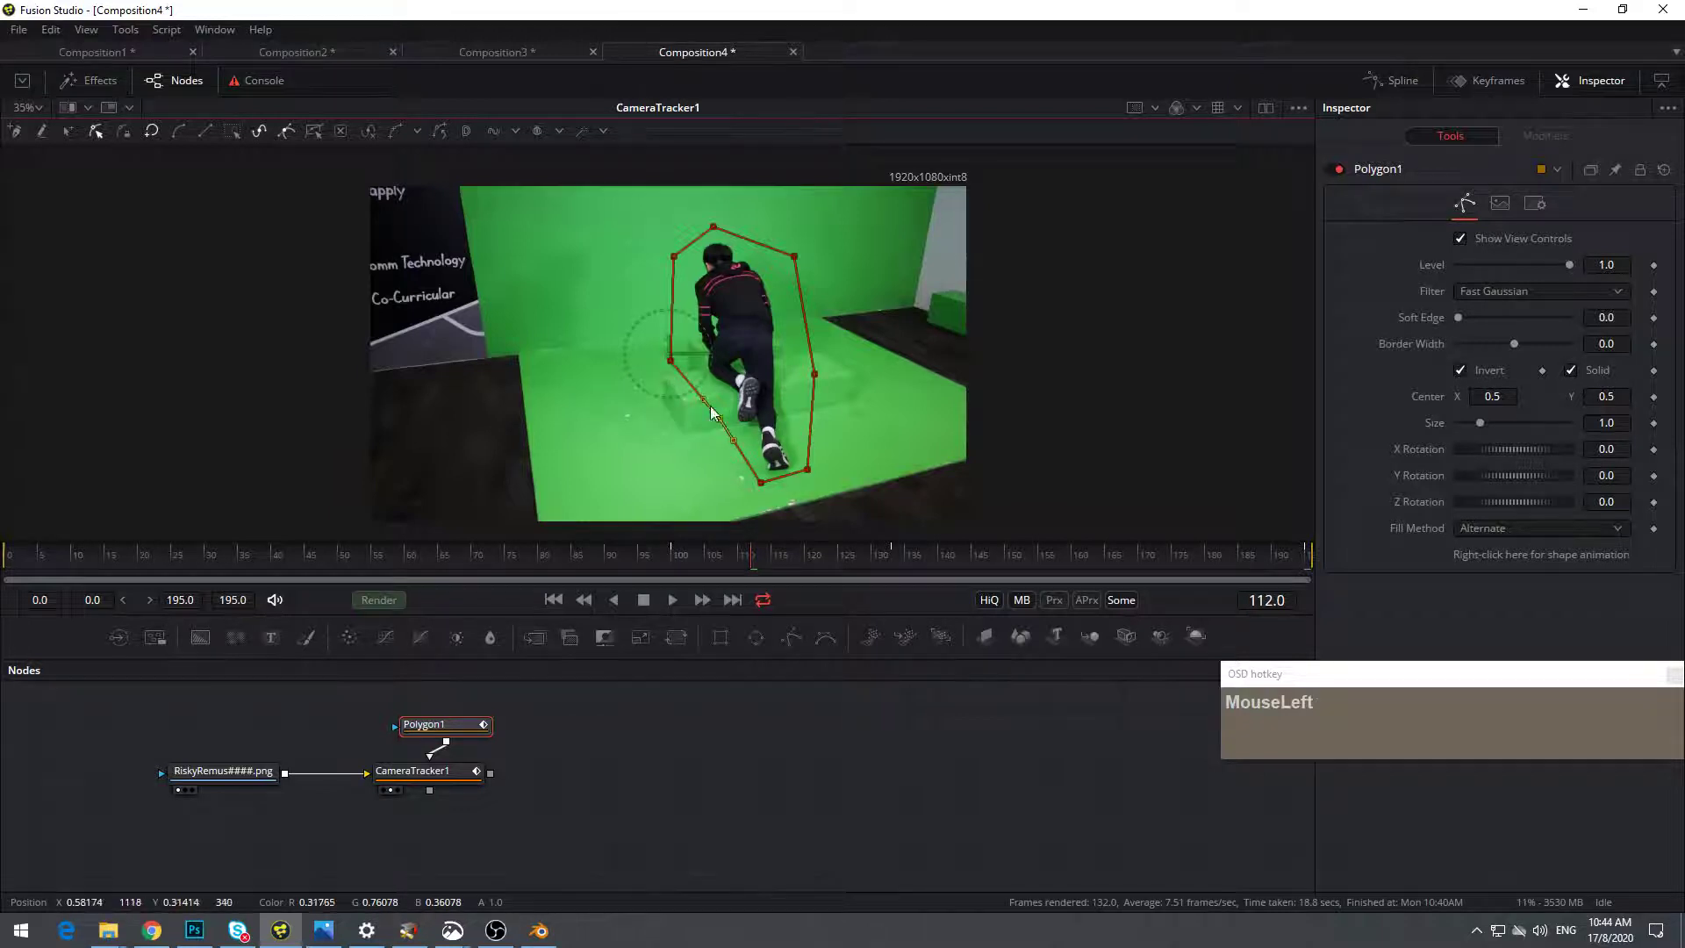
At frame 79, adjust the mask's upper and right-side points to fit around the actor's head and back
left_click(535, 556)
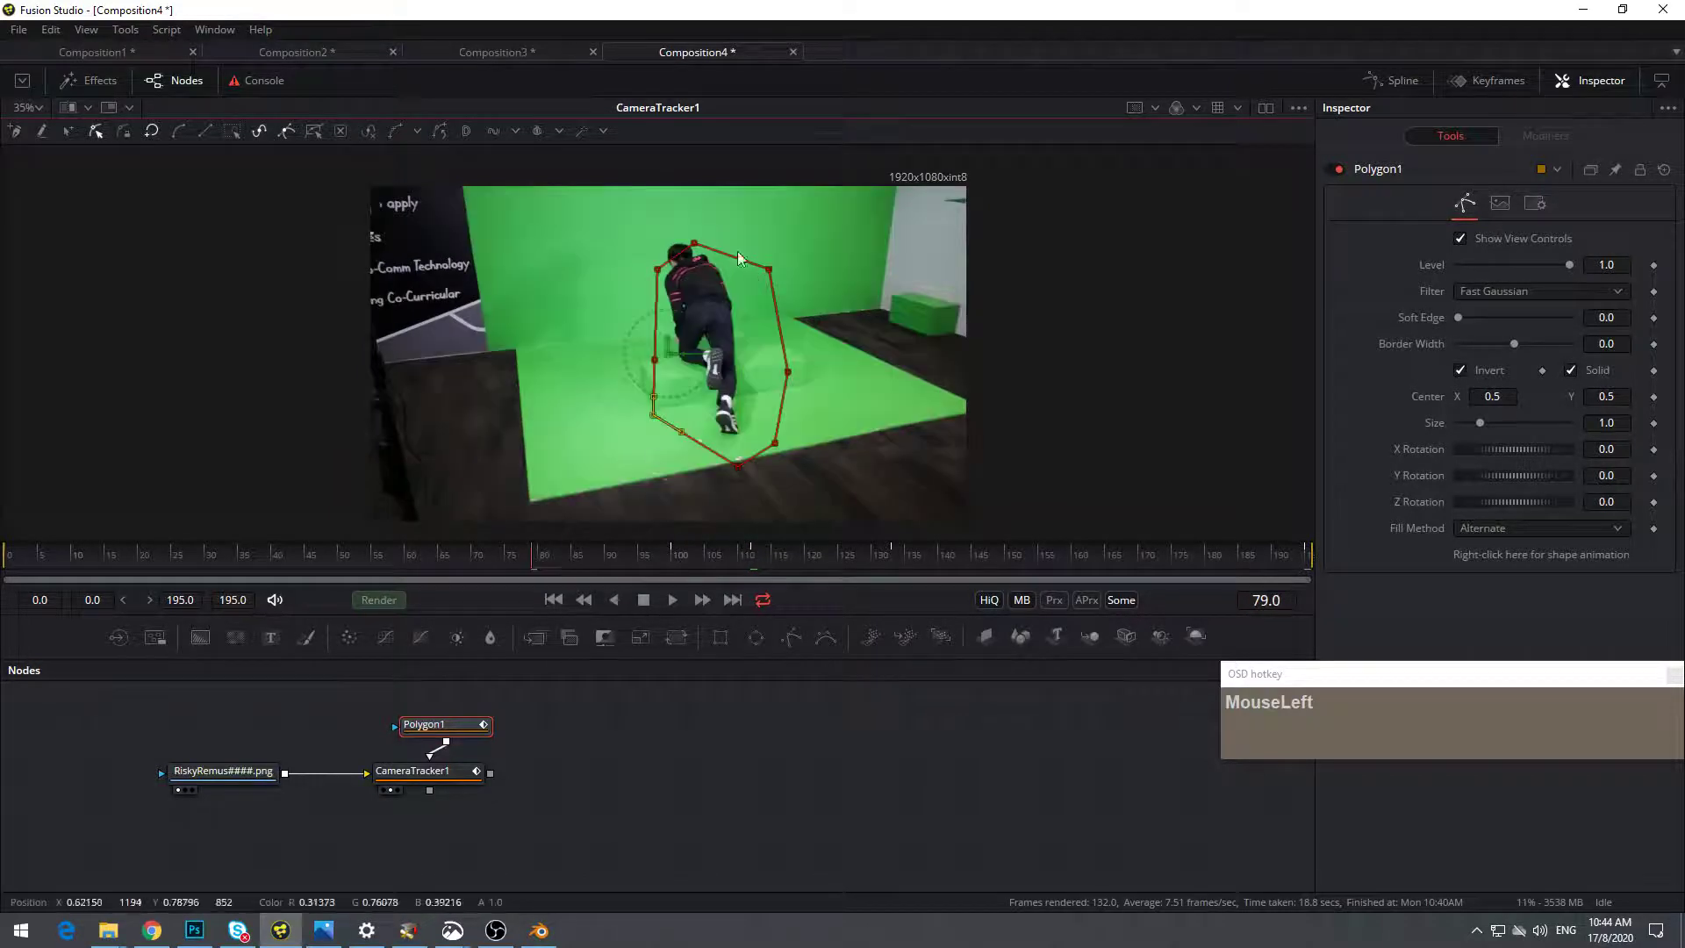
left_click_drag(698, 256, 758, 270)
left_click(659, 269)
left_click_drag(791, 377, 763, 369)
left_click(776, 444)
At frame 21, move the mask's left, upper and right-side points to enclose the actor's head and supporting hand
left_click_drag(392, 567, 146, 579)
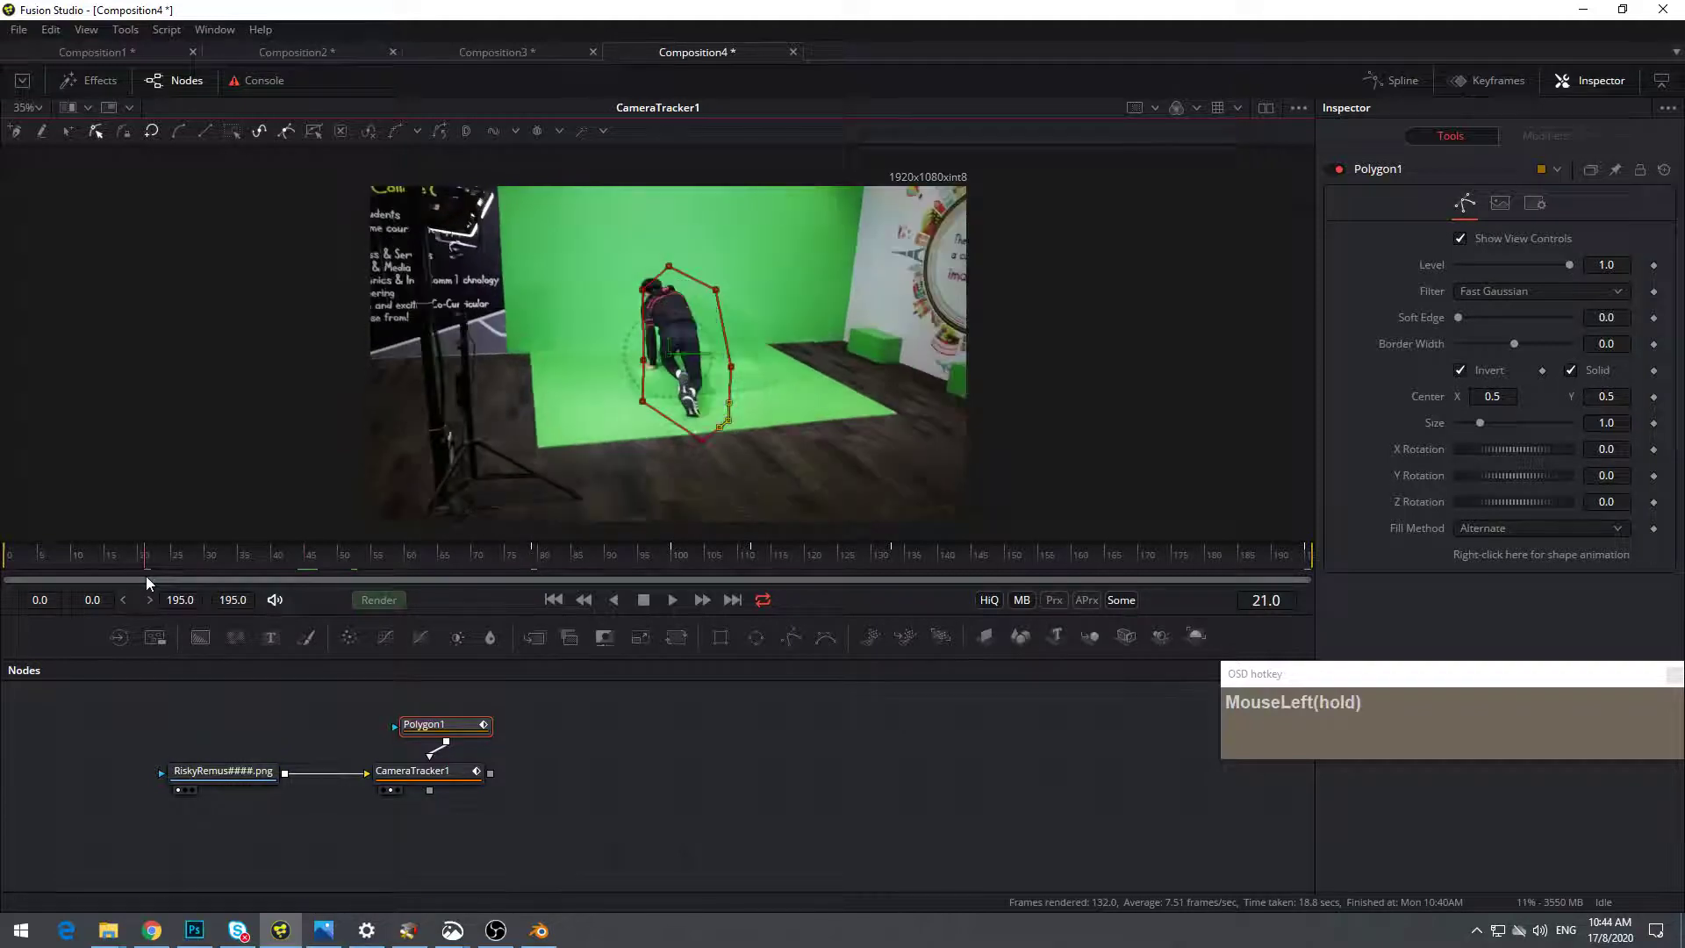
left_click(660, 364)
left_click_drag(646, 367, 634, 369)
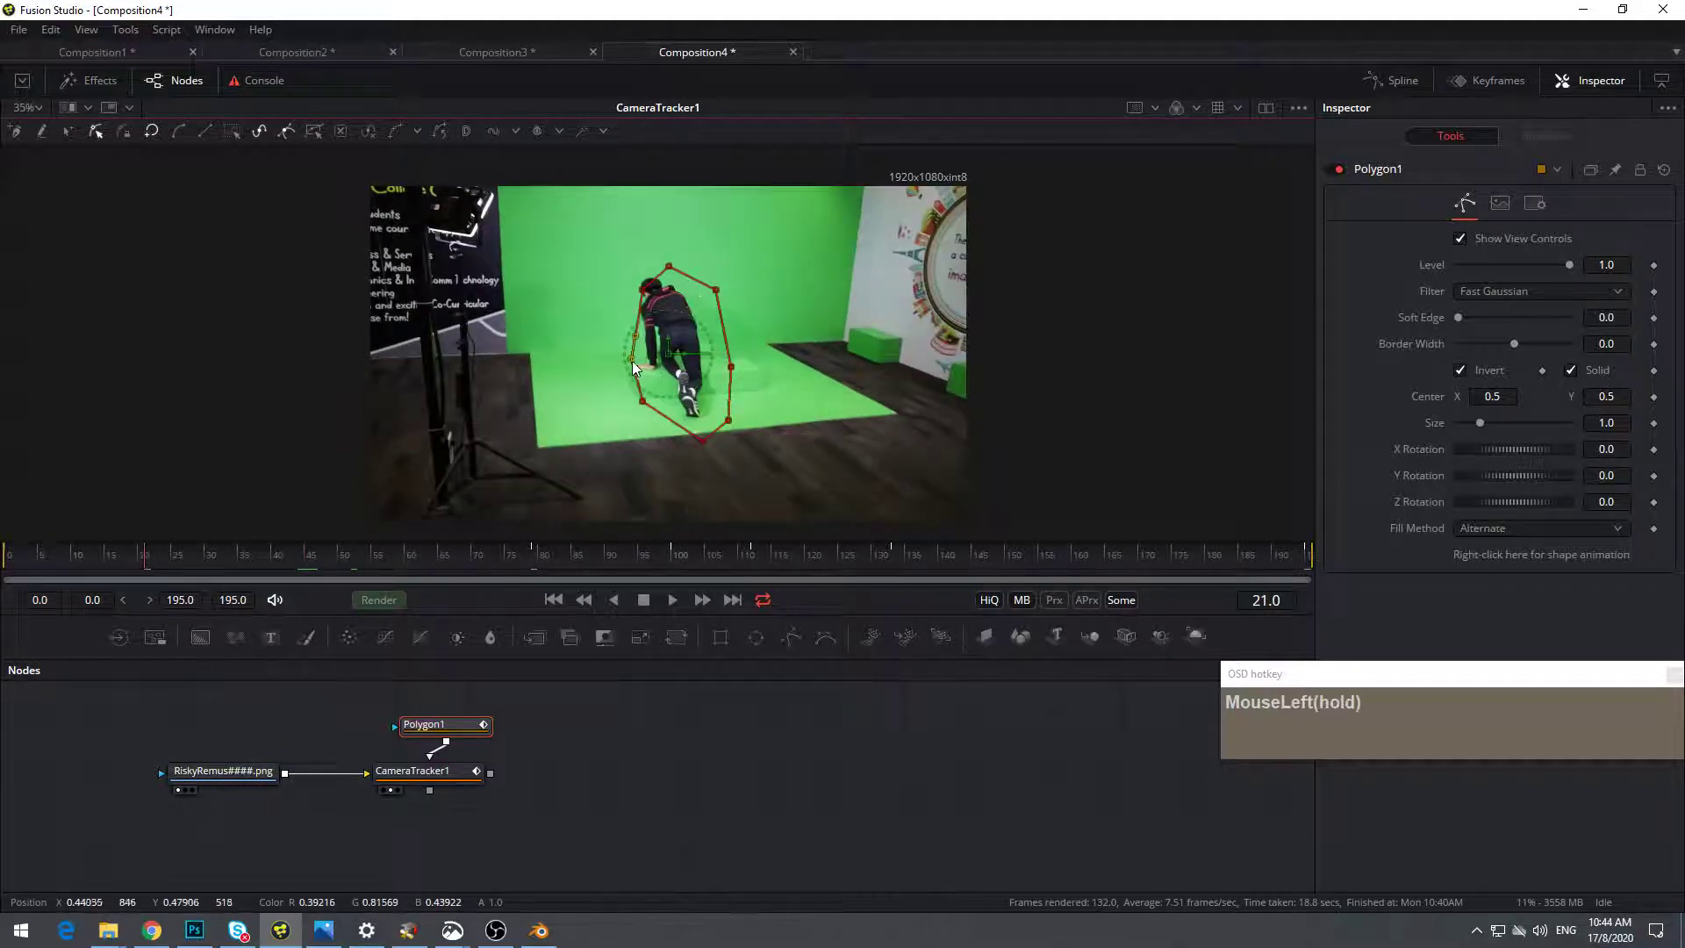
left_click_drag(650, 296, 706, 288)
left_click(668, 266)
left_click_drag(731, 367, 723, 361)
Review the mask over the first part of the clip and, at frame 71, raise its lowest point closer to the actor's foot
left_click_drag(145, 555, 3, 571)
left_click(334, 565)
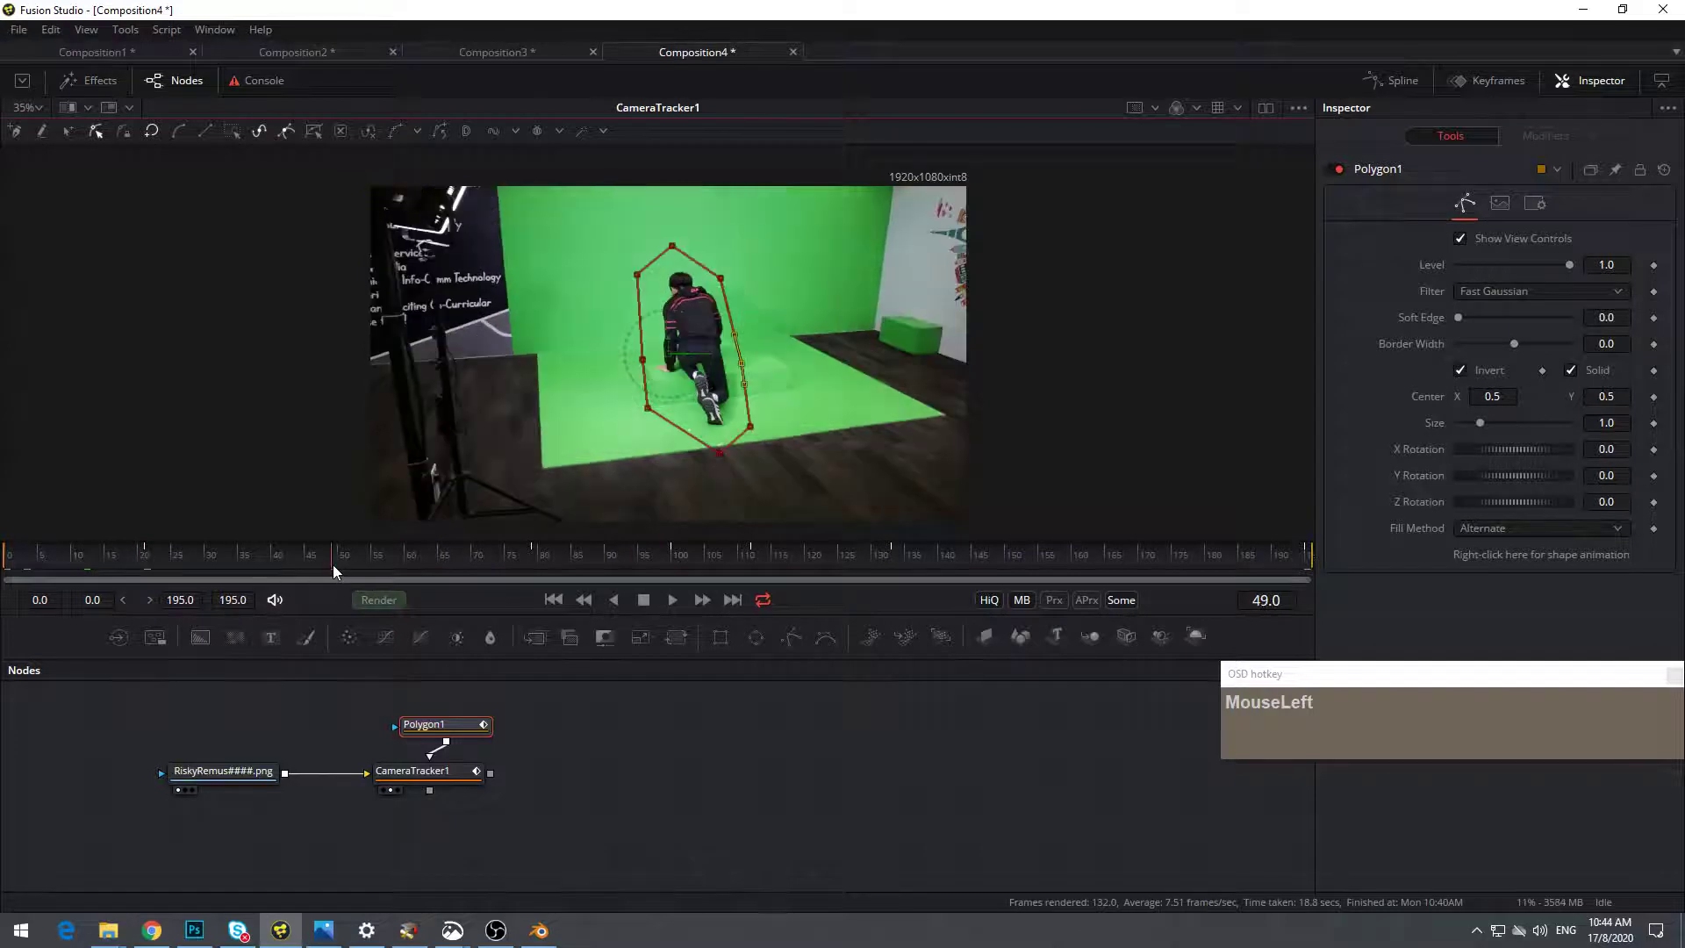
left_click_drag(334, 566, 492, 567)
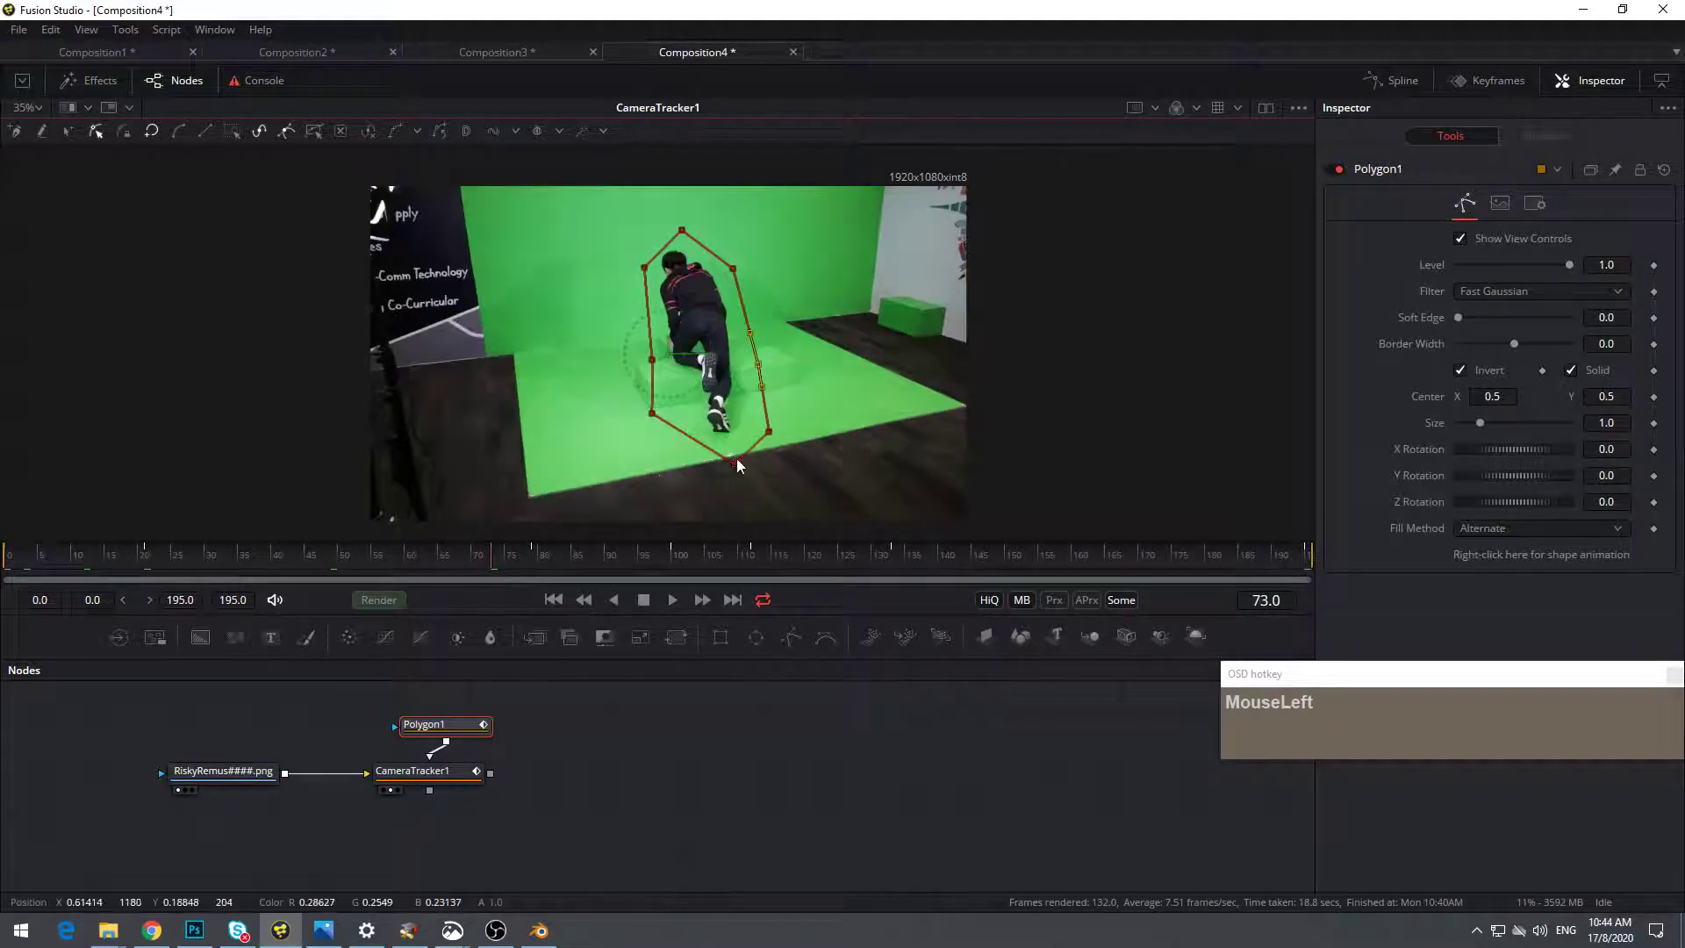
left_click(357, 554)
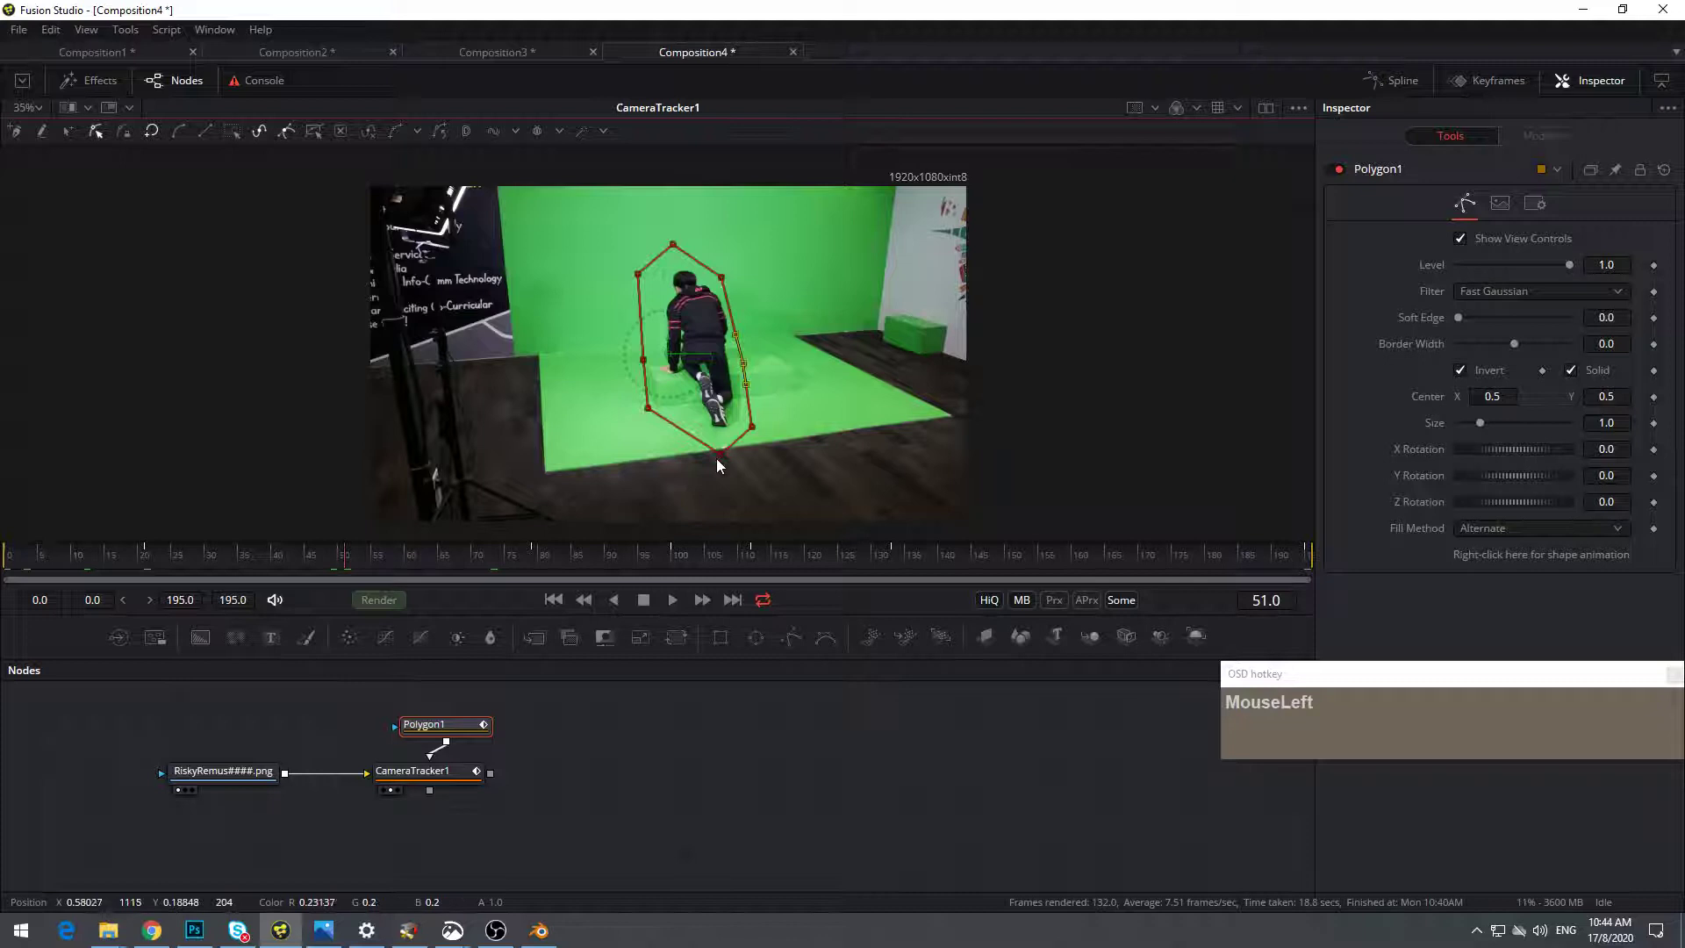
left_click(482, 555)
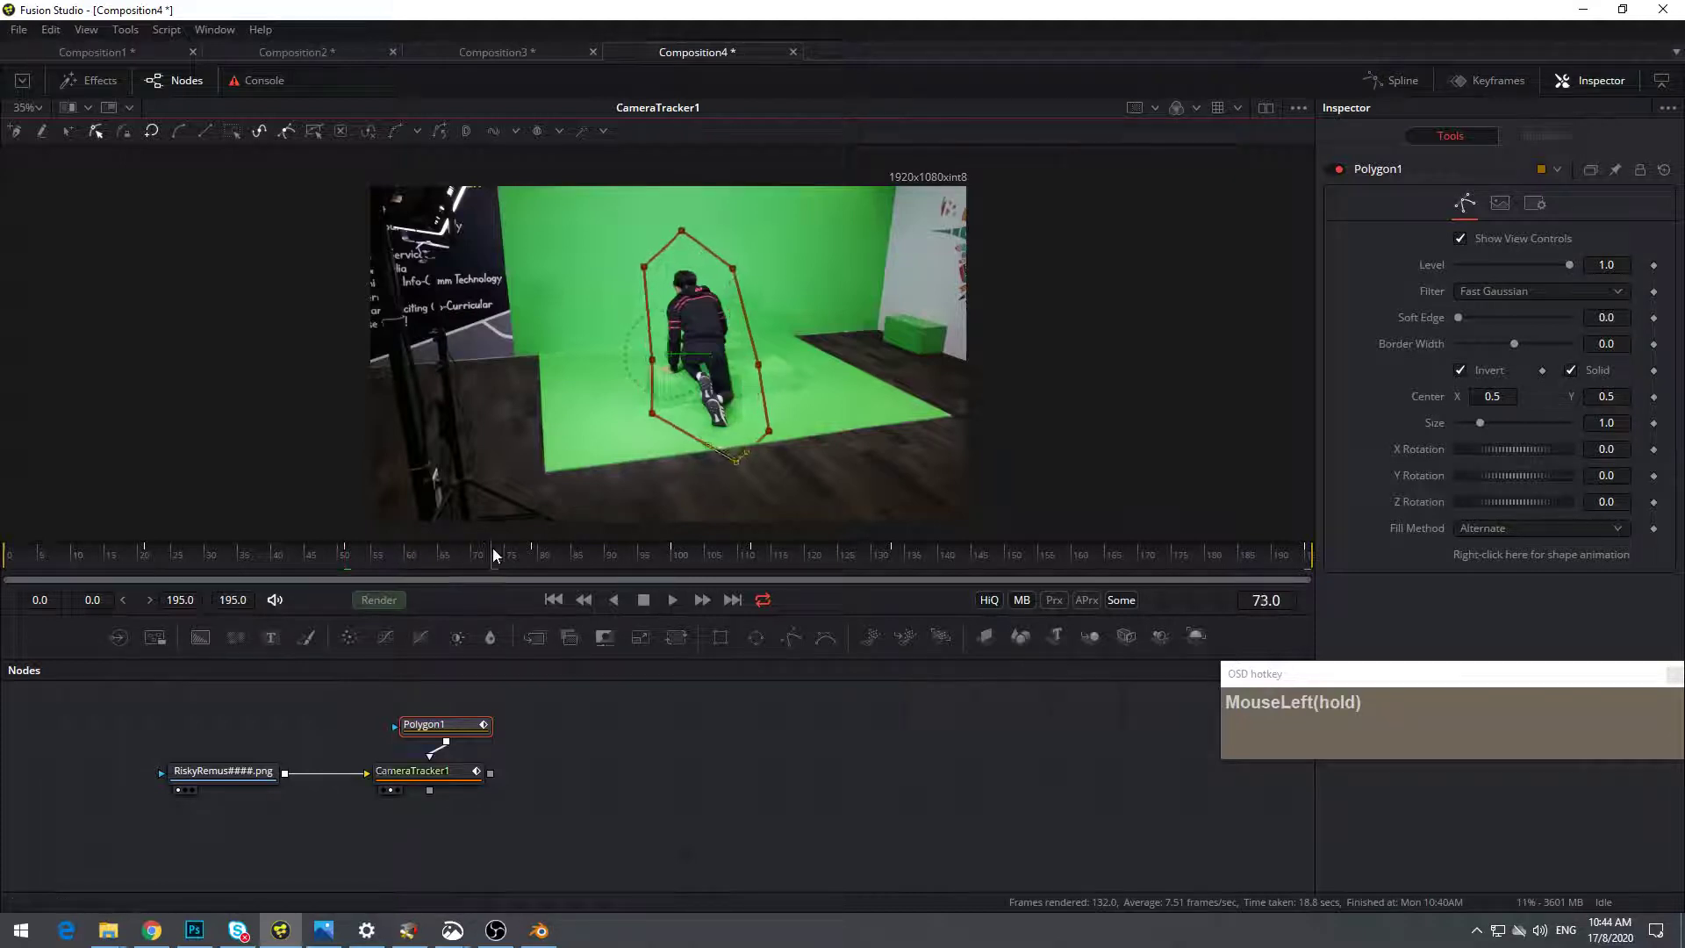
left_click_drag(733, 461, 723, 446)
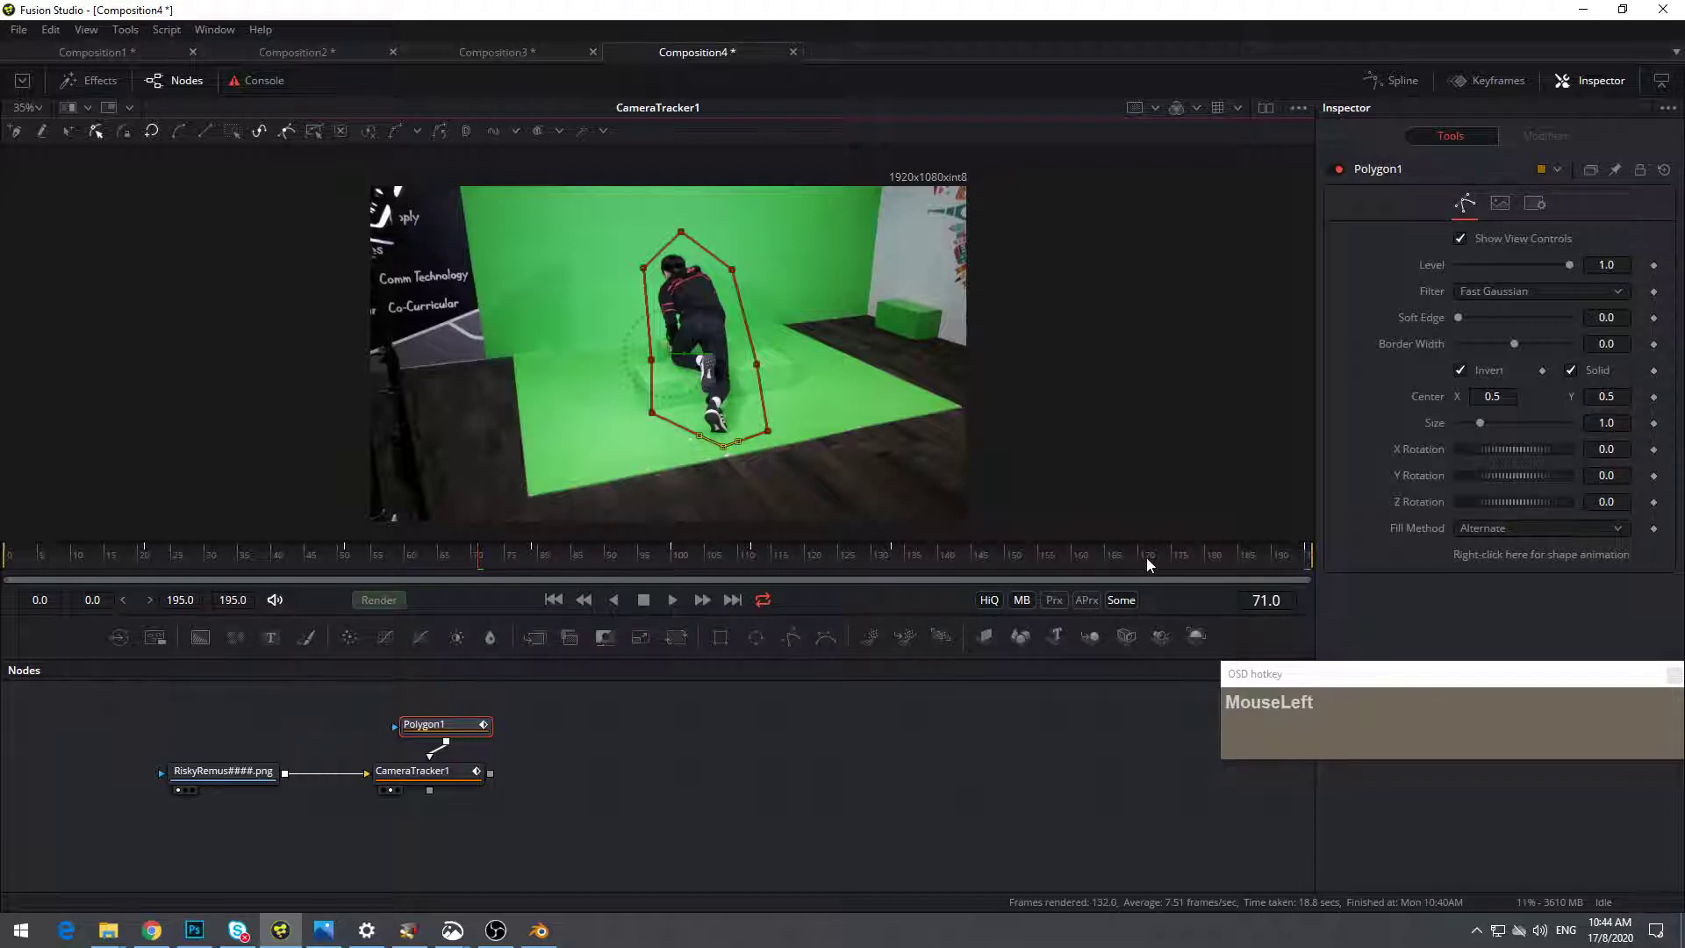
Bring the mask's upper points closer to the actor's head at frame 168, and tighten its right-side points at frame 152
left_click_drag(1097, 562, 1127, 568)
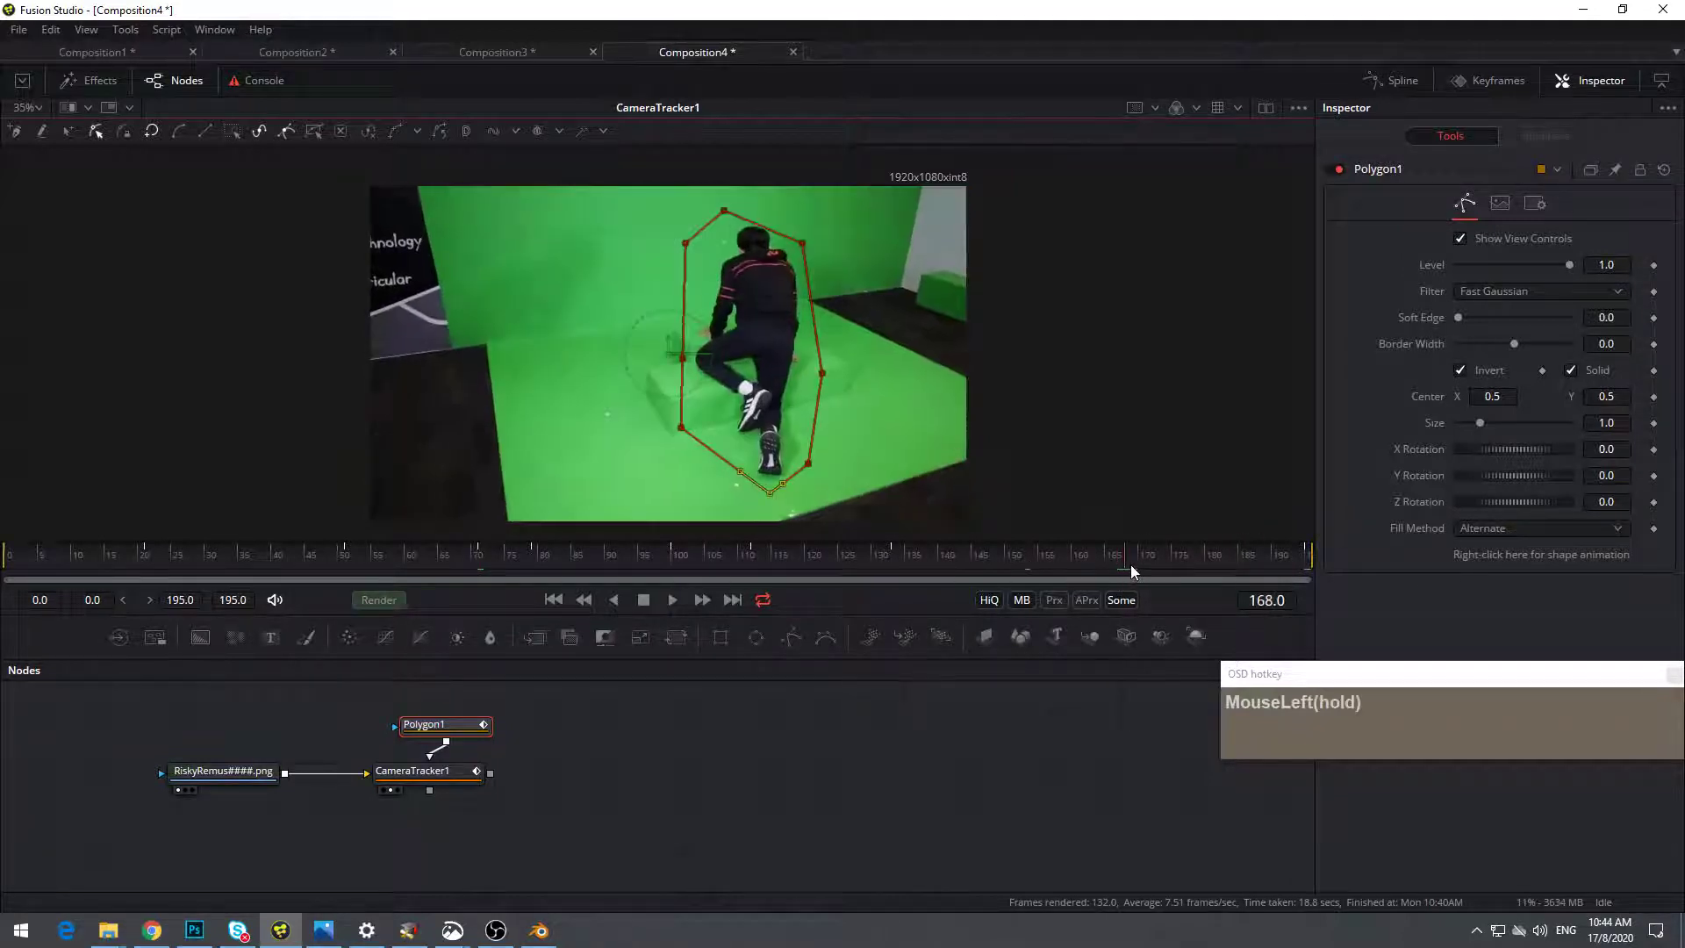
mouse_move(724, 210)
left_mouse_down()
mouse_move(747, 212)
mouse_move(699, 250)
mouse_move(714, 232)
left_mouse_up()
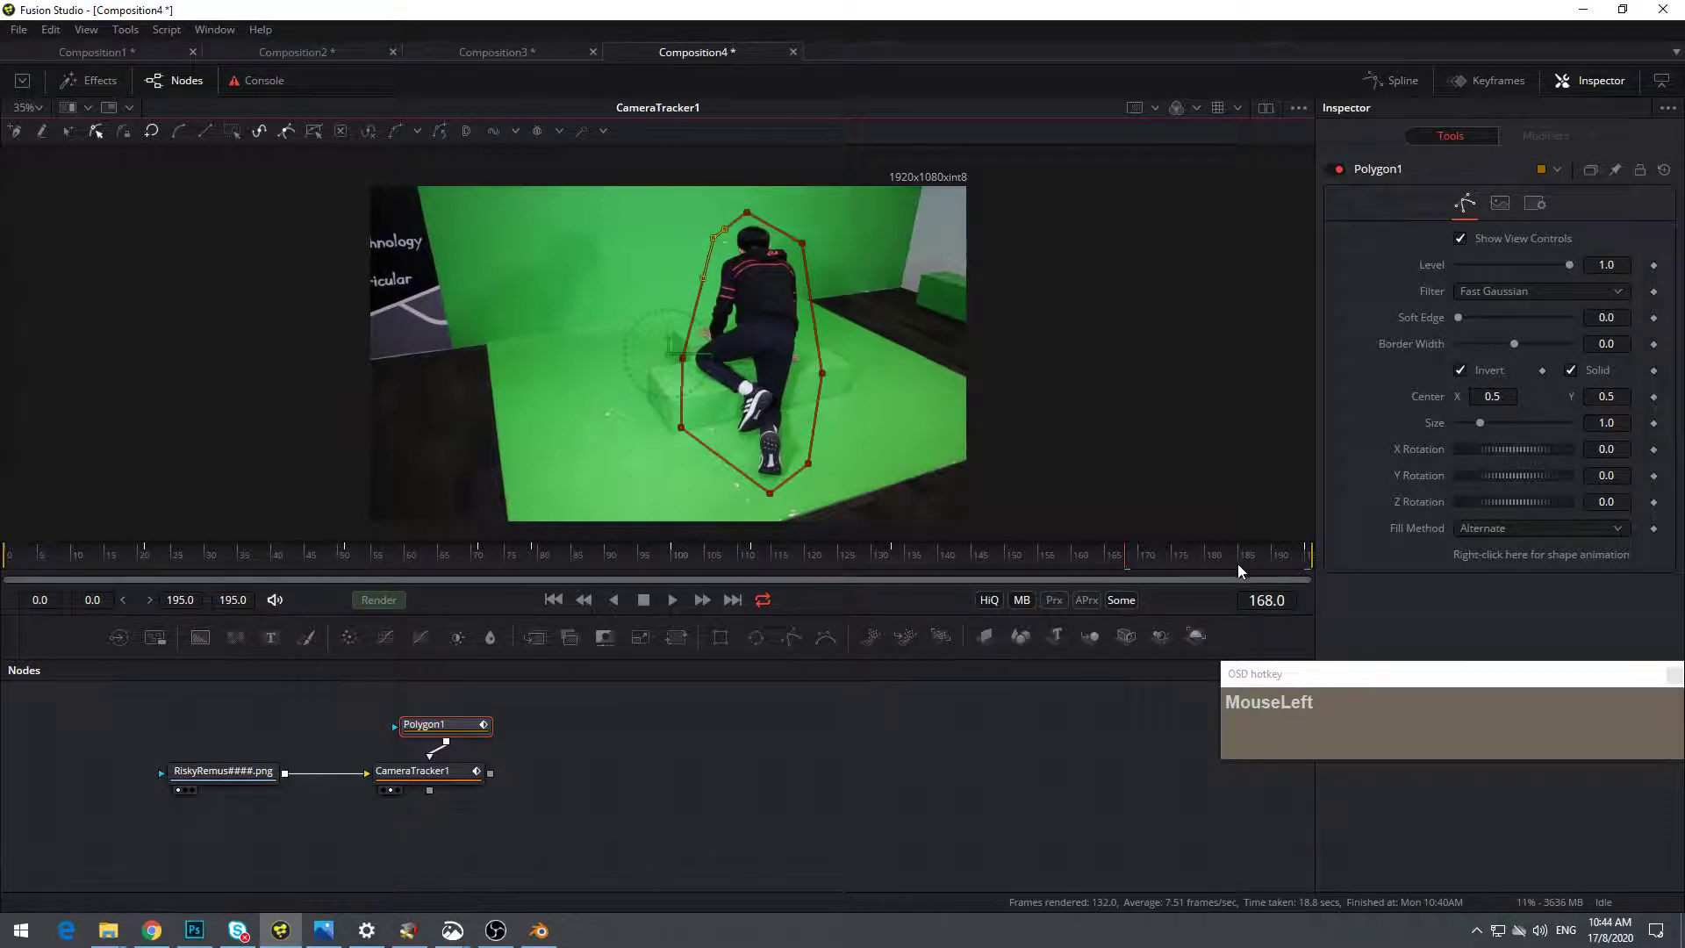
left_click_drag(1241, 569, 1022, 575)
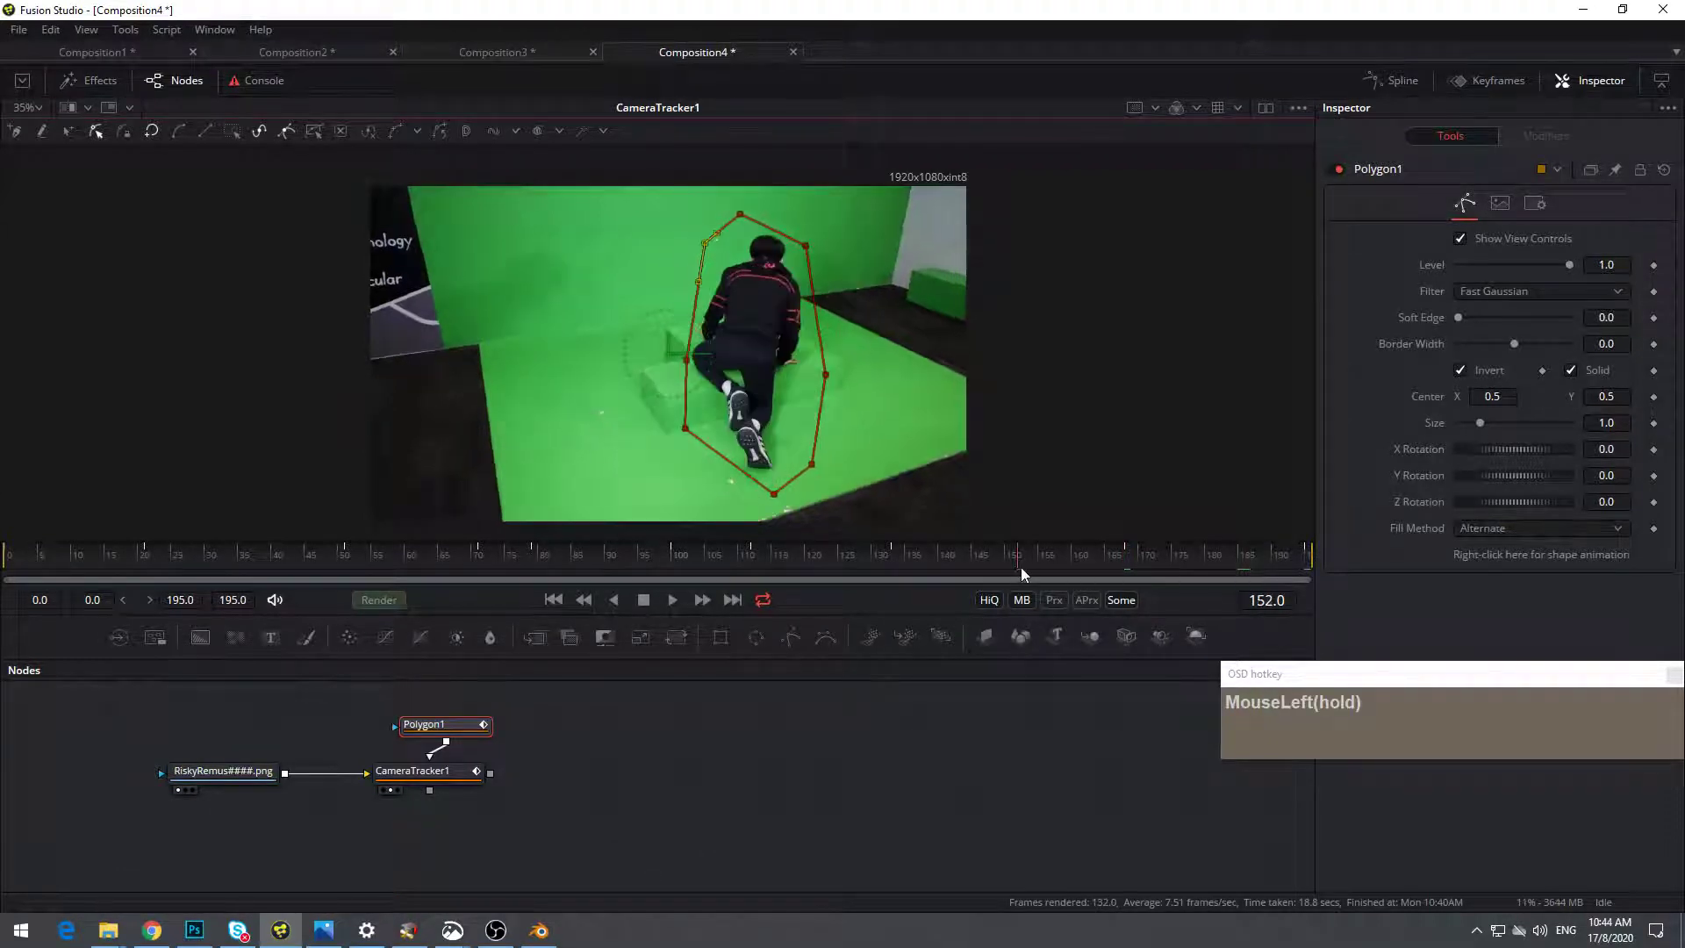
left_click(812, 462)
left_click_drag(813, 464, 800, 460)
left_click_drag(826, 374, 818, 374)
Return to frame 0, align the Polygon1 node above CameraTracker1, and show the camera tracker's tracking settings
left_click_drag(969, 580, 7, 575)
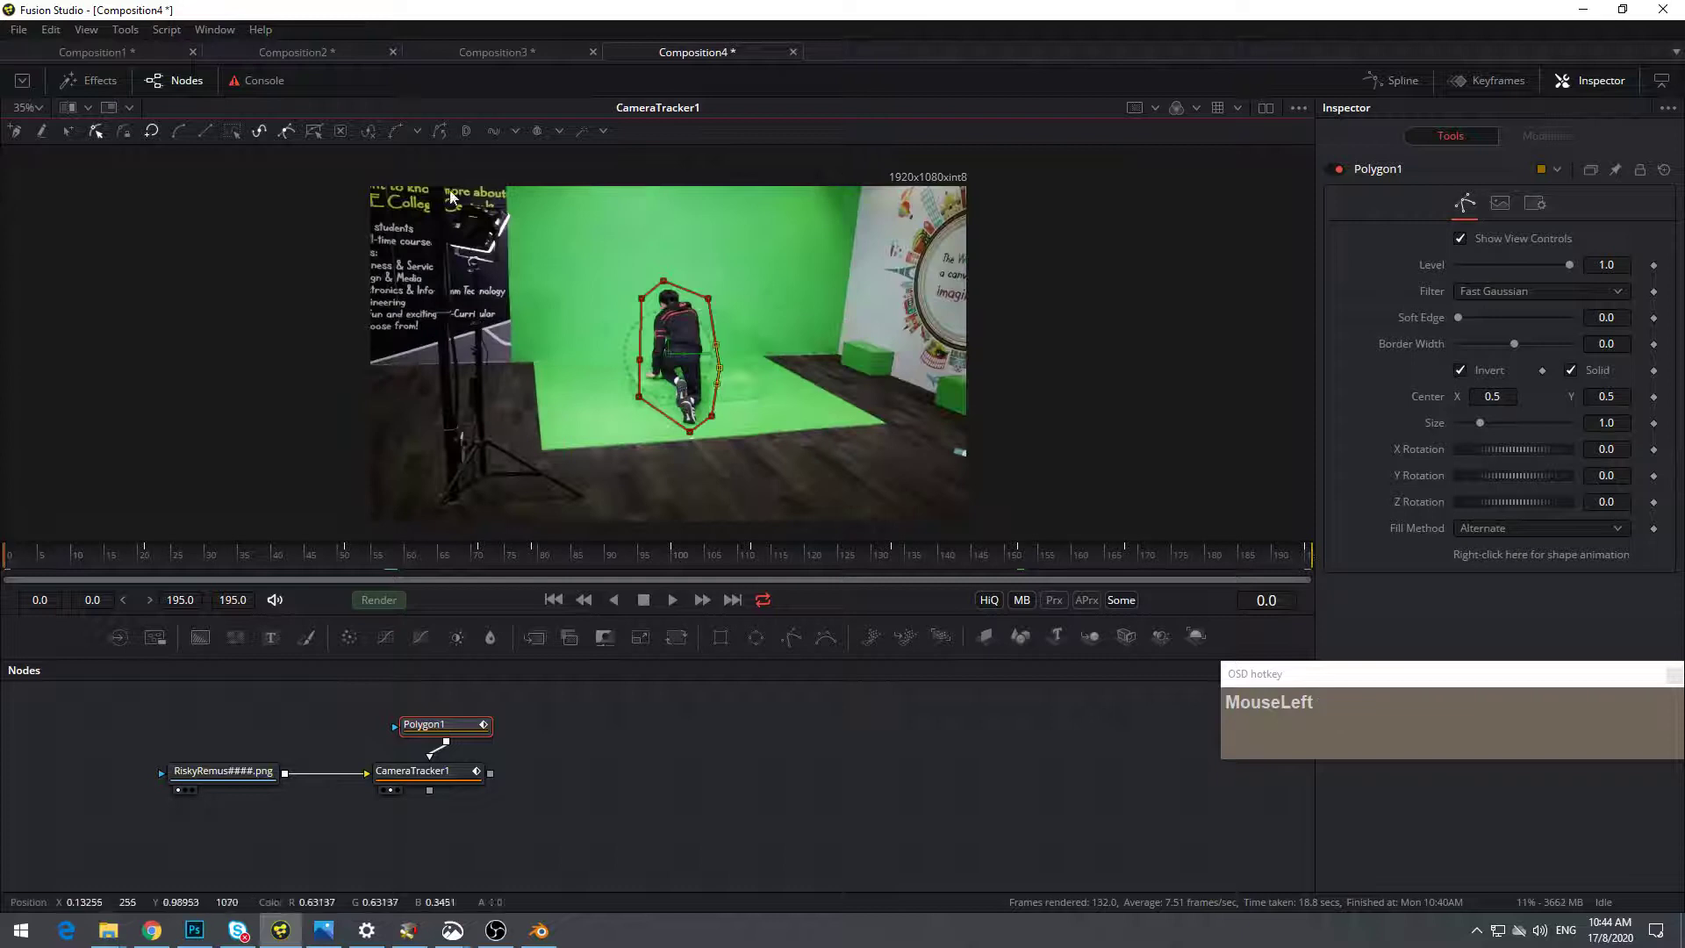
left_click_drag(439, 733, 425, 731)
left_click(445, 781)
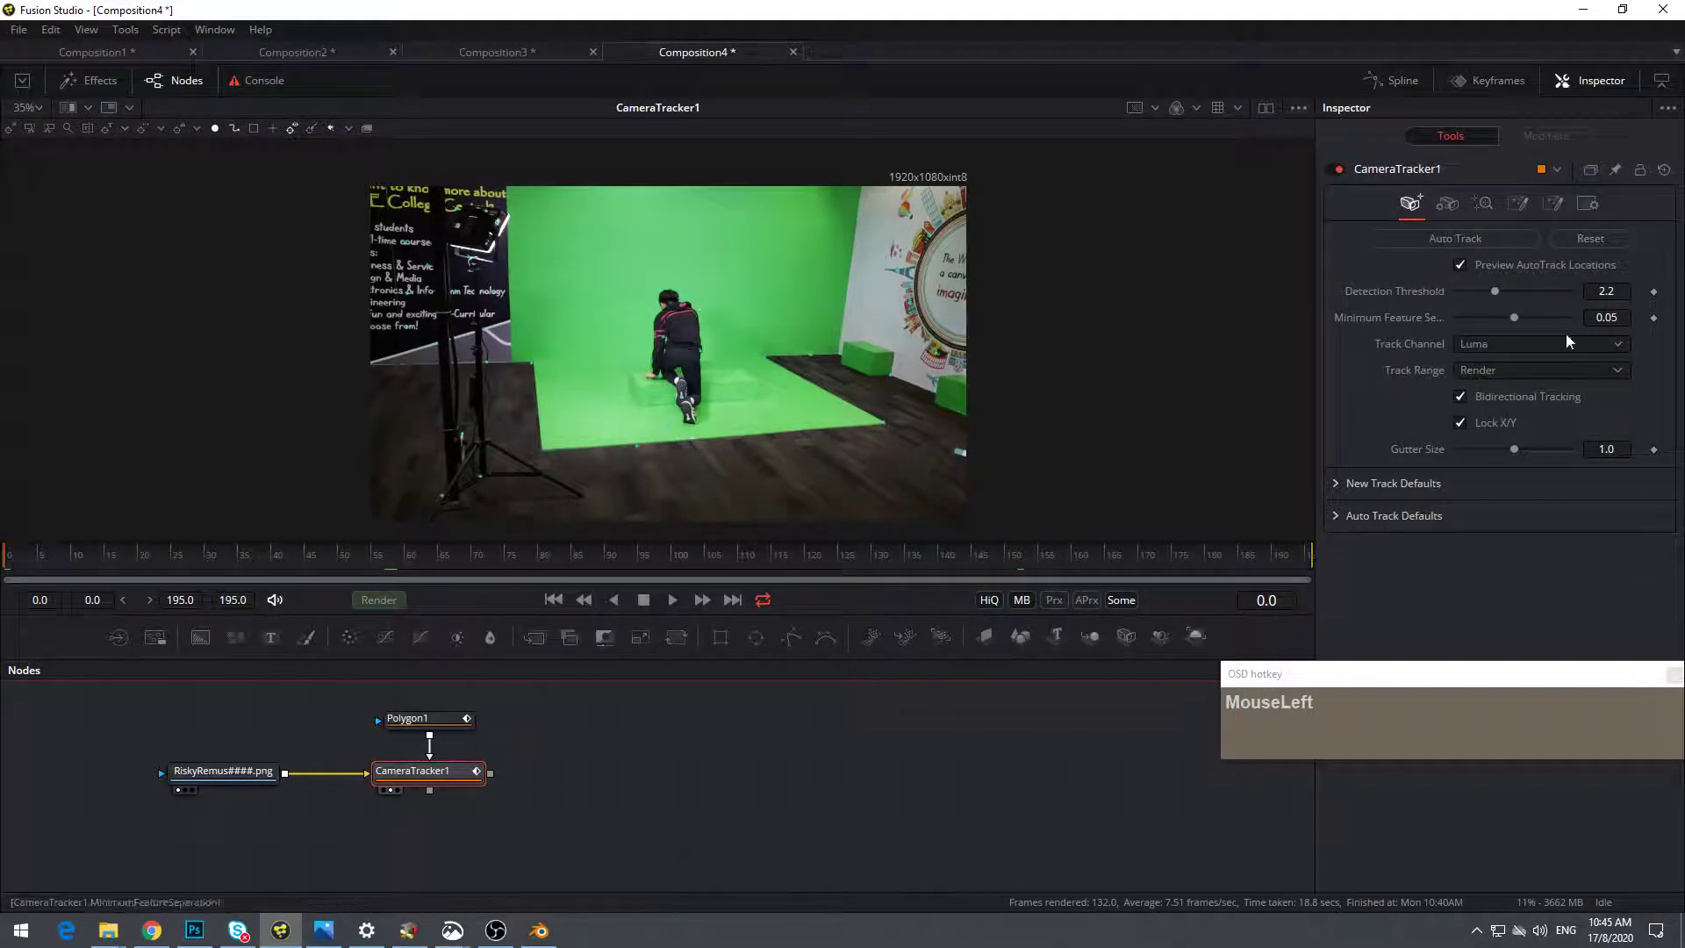
left_click(1461, 266)
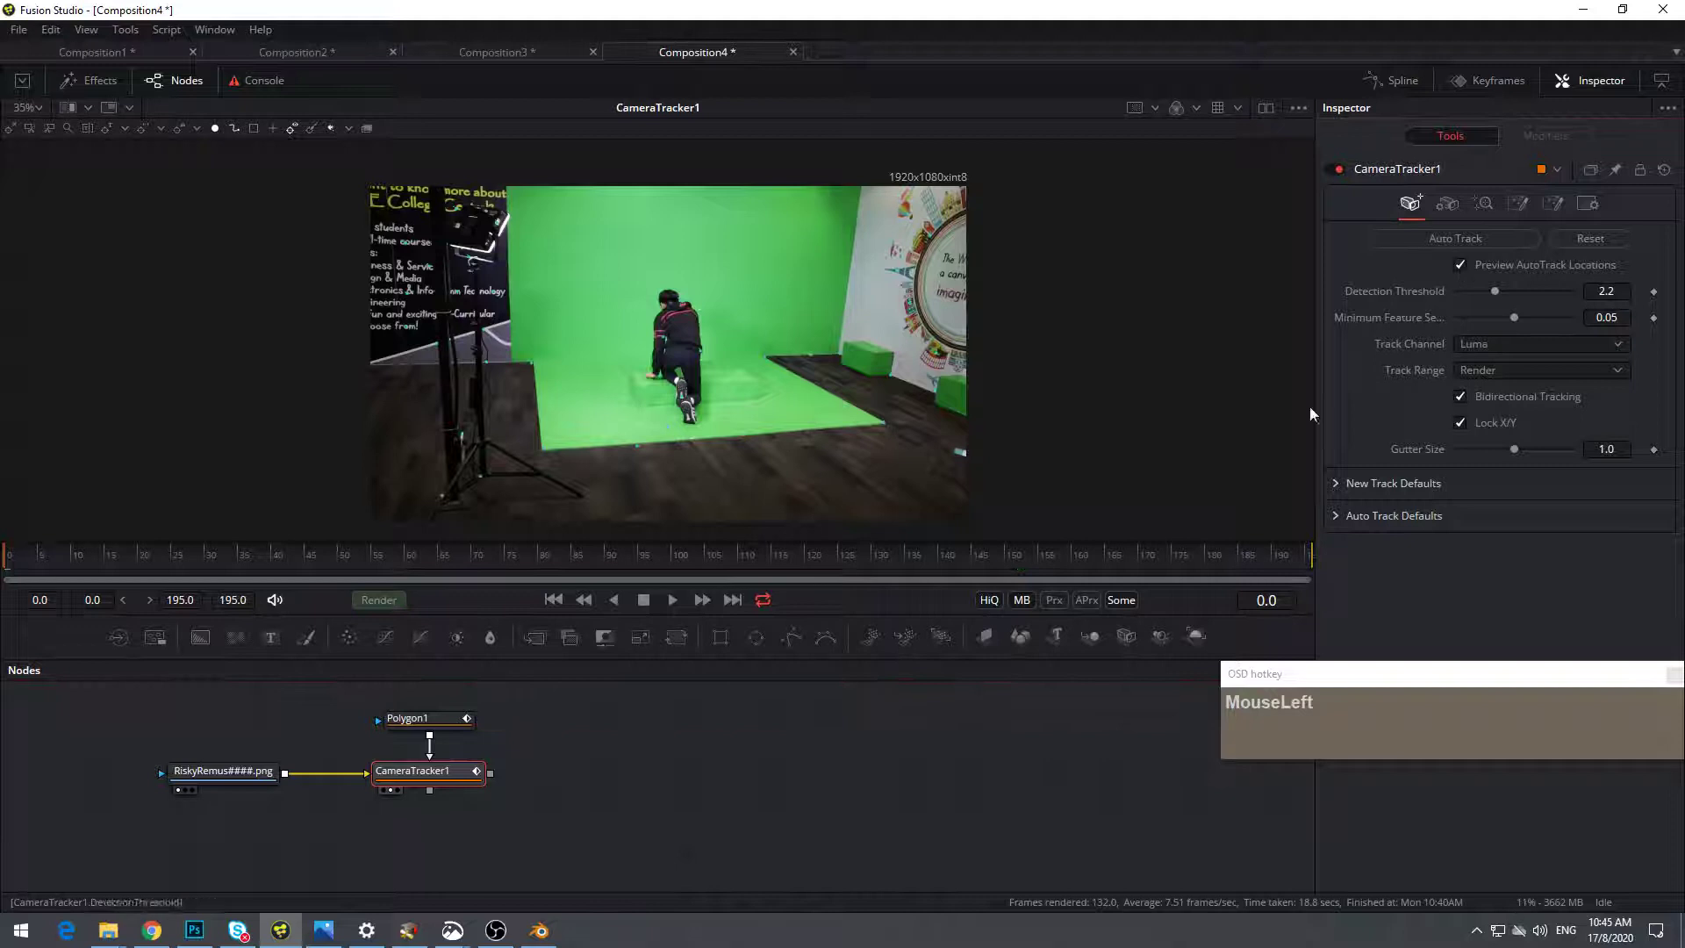
Reset the camera tracker, check the previewed track locations across the clip, and auto track the footage from frame 0
left_click_drag(35, 570, 3, 583)
left_click(1584, 244)
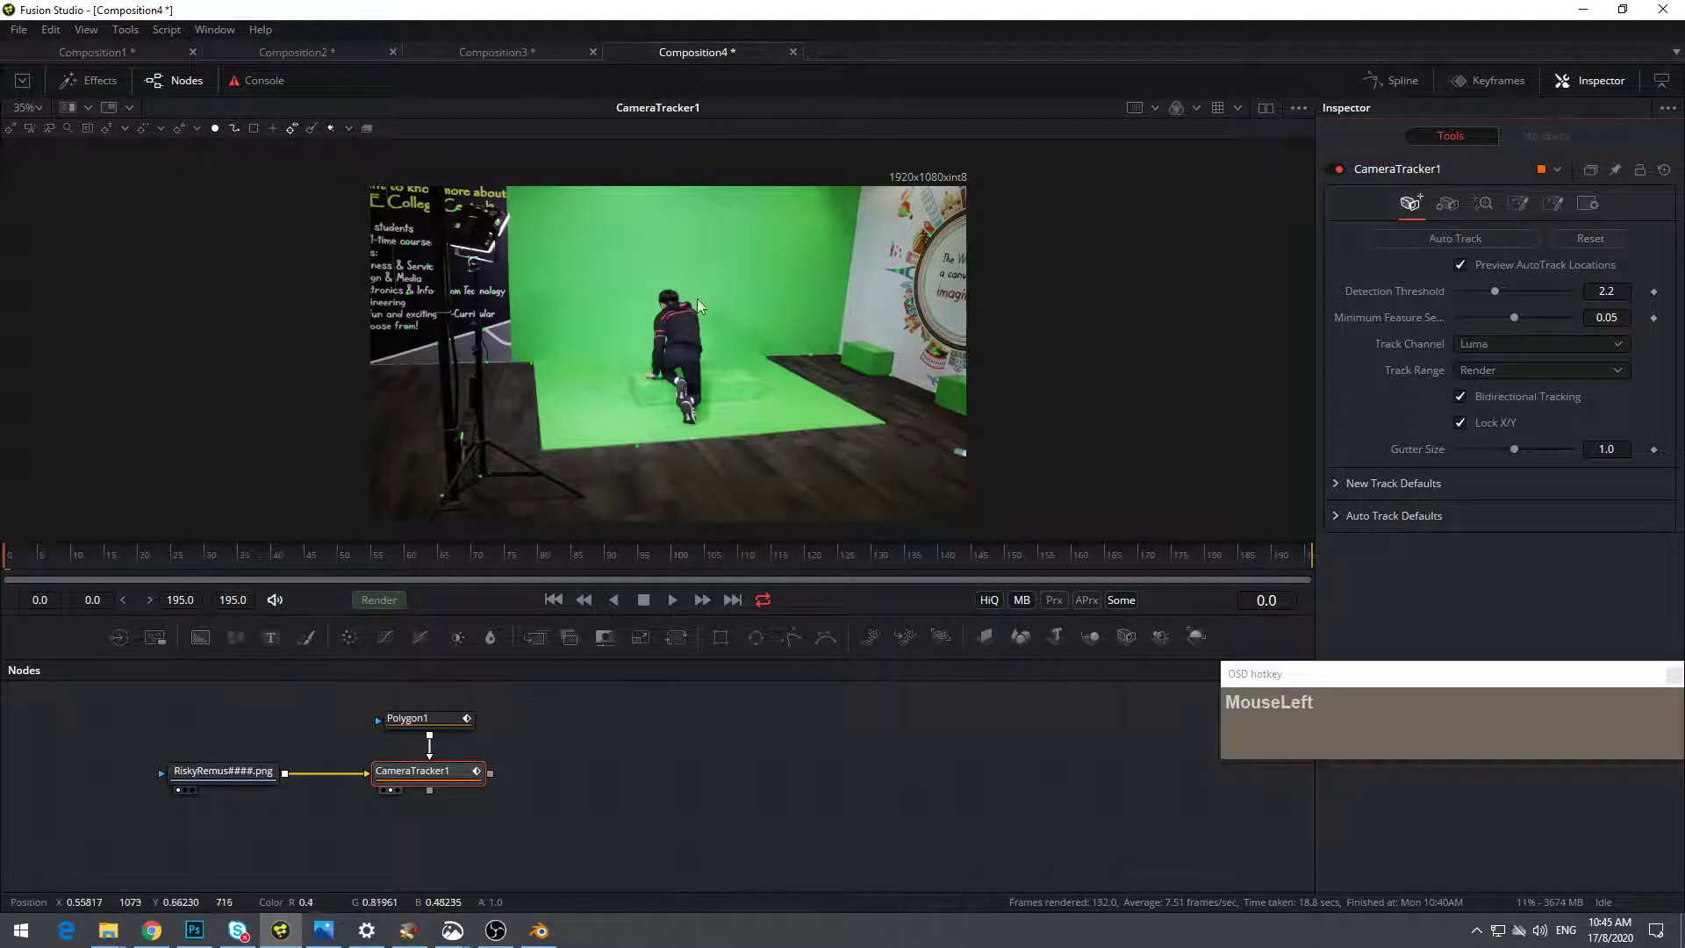
left_click_drag(87, 555, 293, 550)
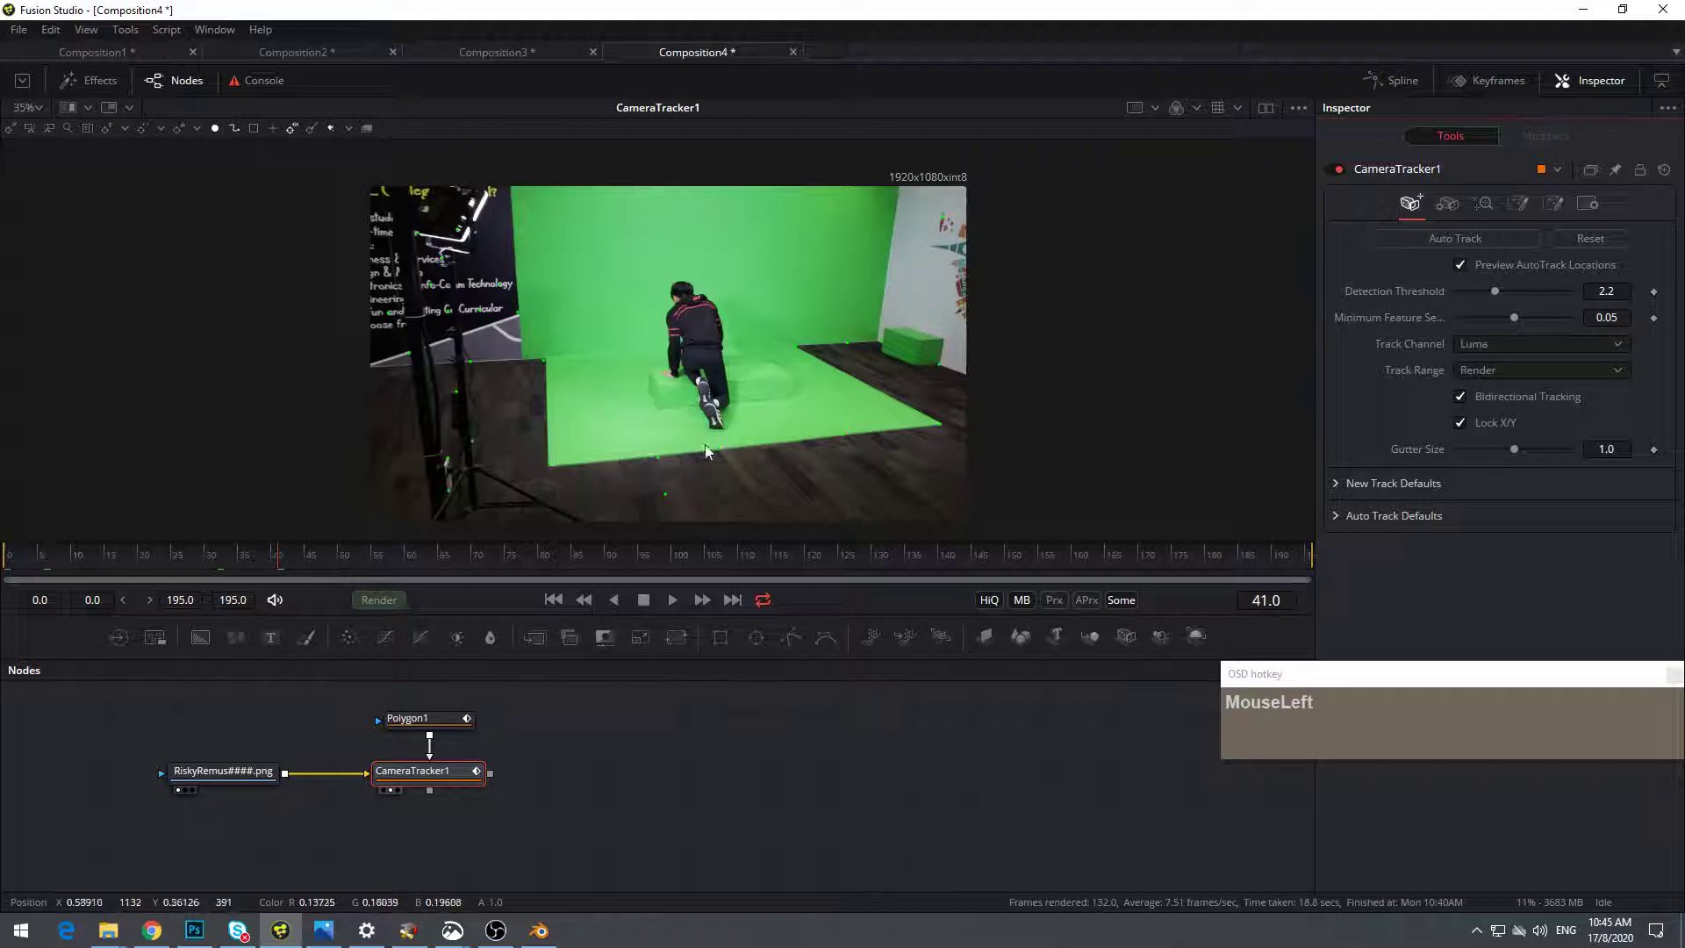
left_click_drag(450, 551, 680, 552)
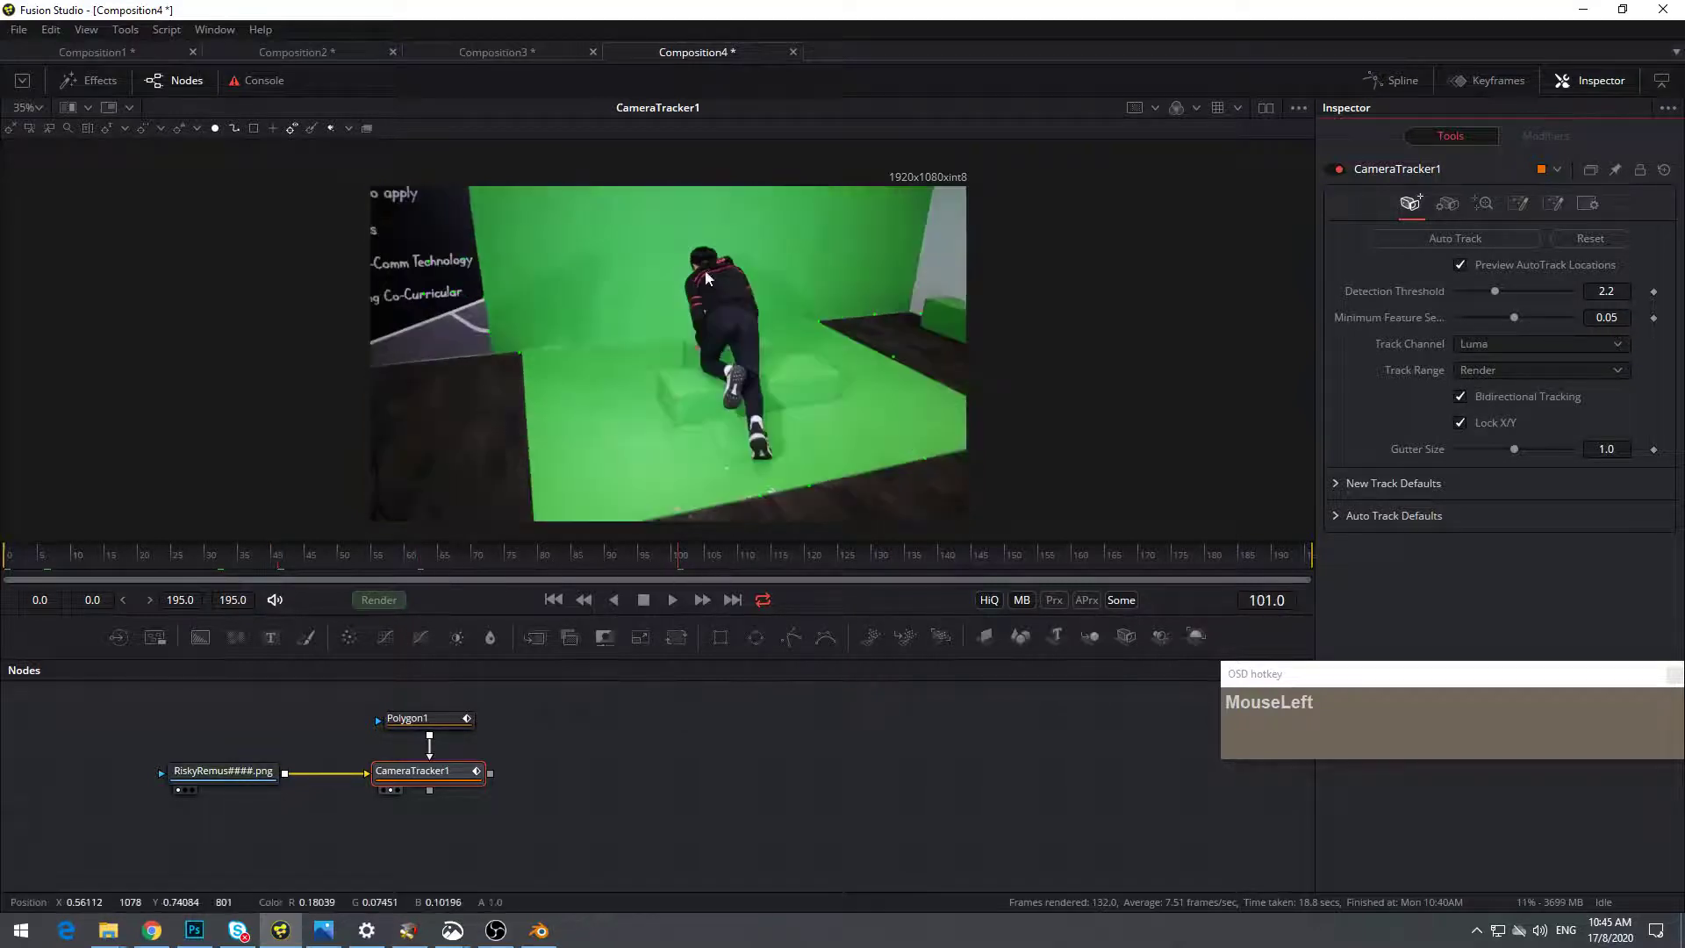
left_click_drag(311, 572, 7, 569)
left_click(1487, 237)
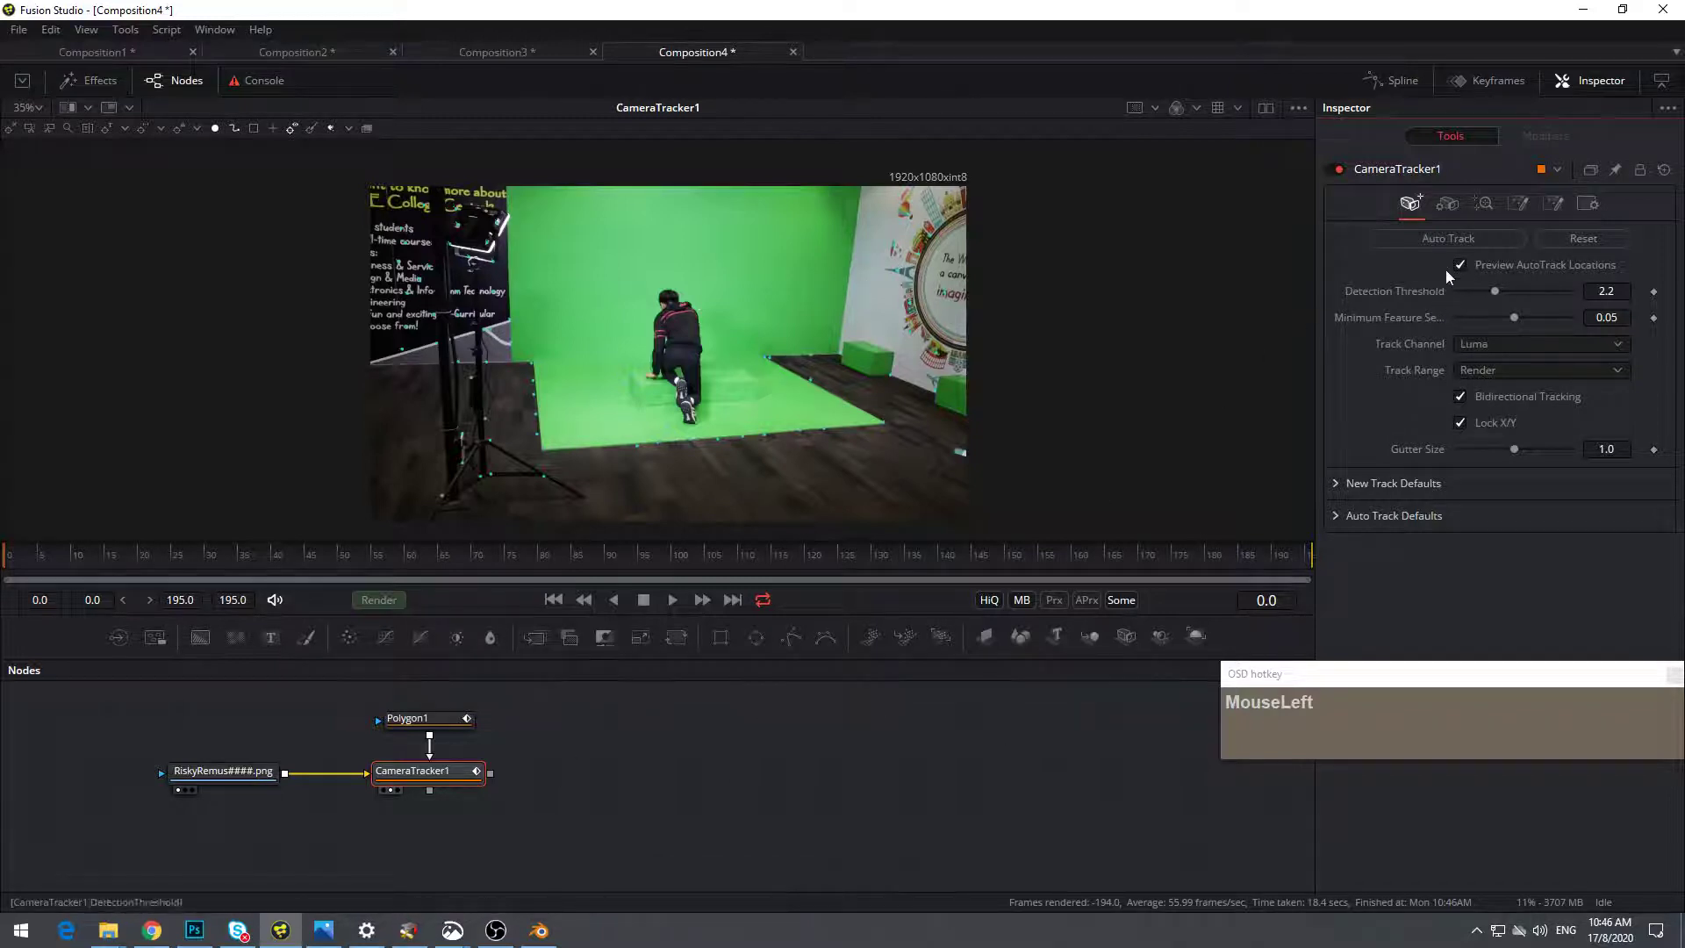
Set the tracker camera's focal length to 28 mm and its film gate to Canon 5D / 1D
left_click(1448, 204)
left_click(1615, 261)
type("28")
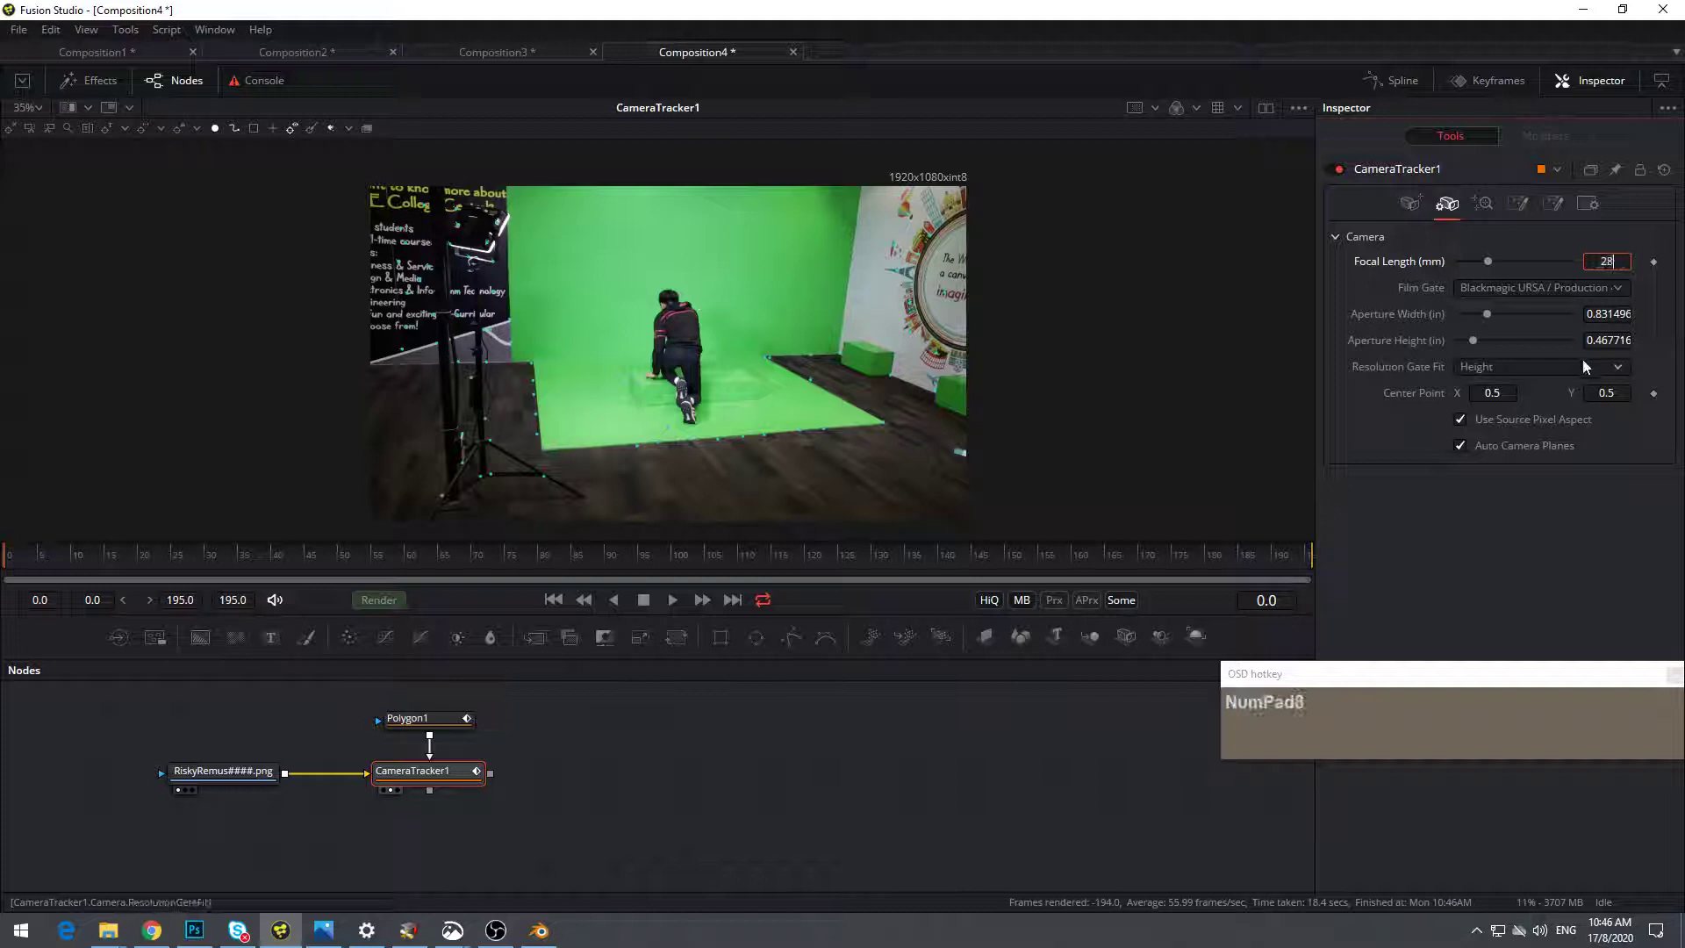
left_click(1527, 290)
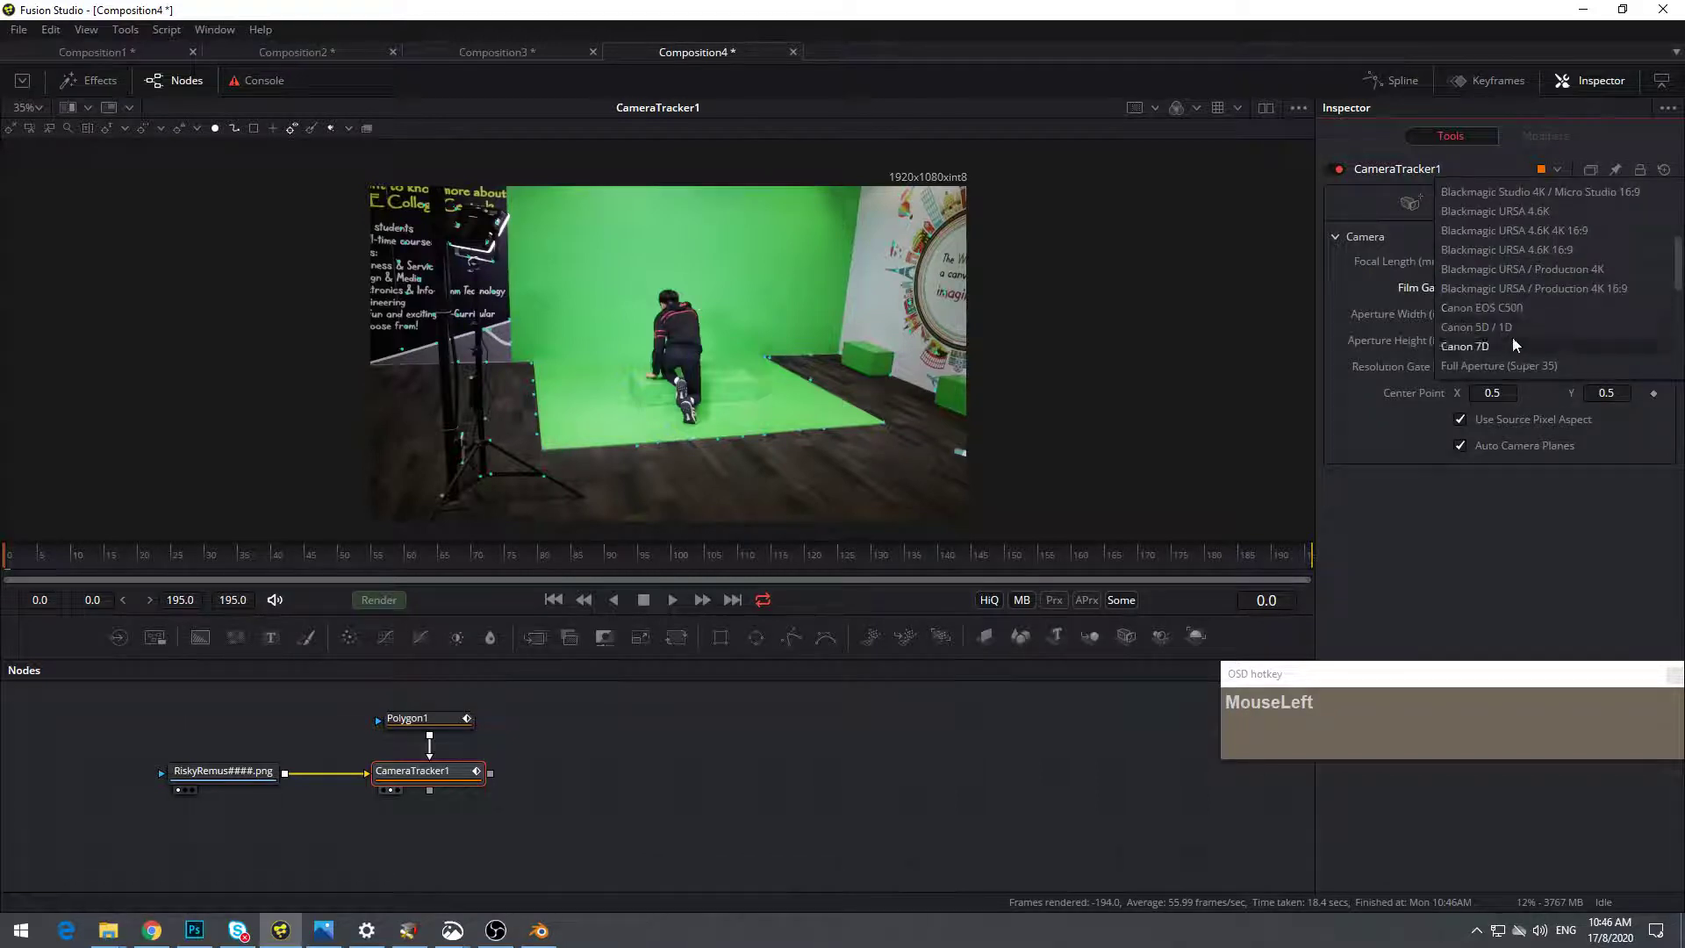
left_click(1504, 330)
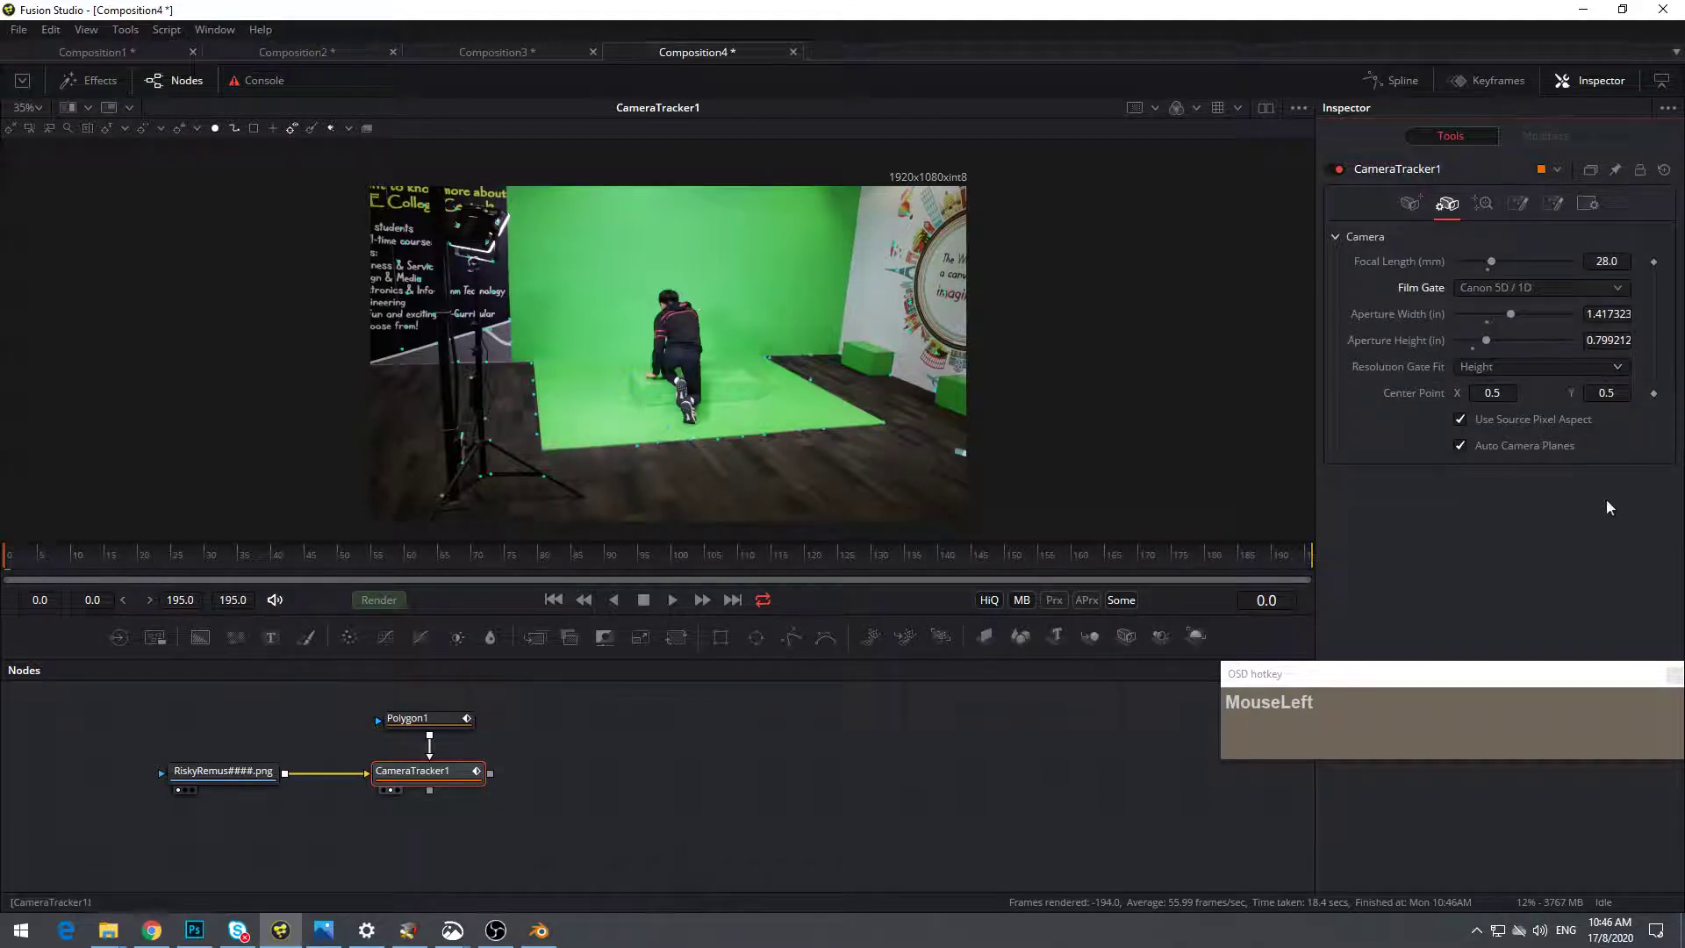
Solve the camera motion from the auto-tracked points
left_click(1490, 208)
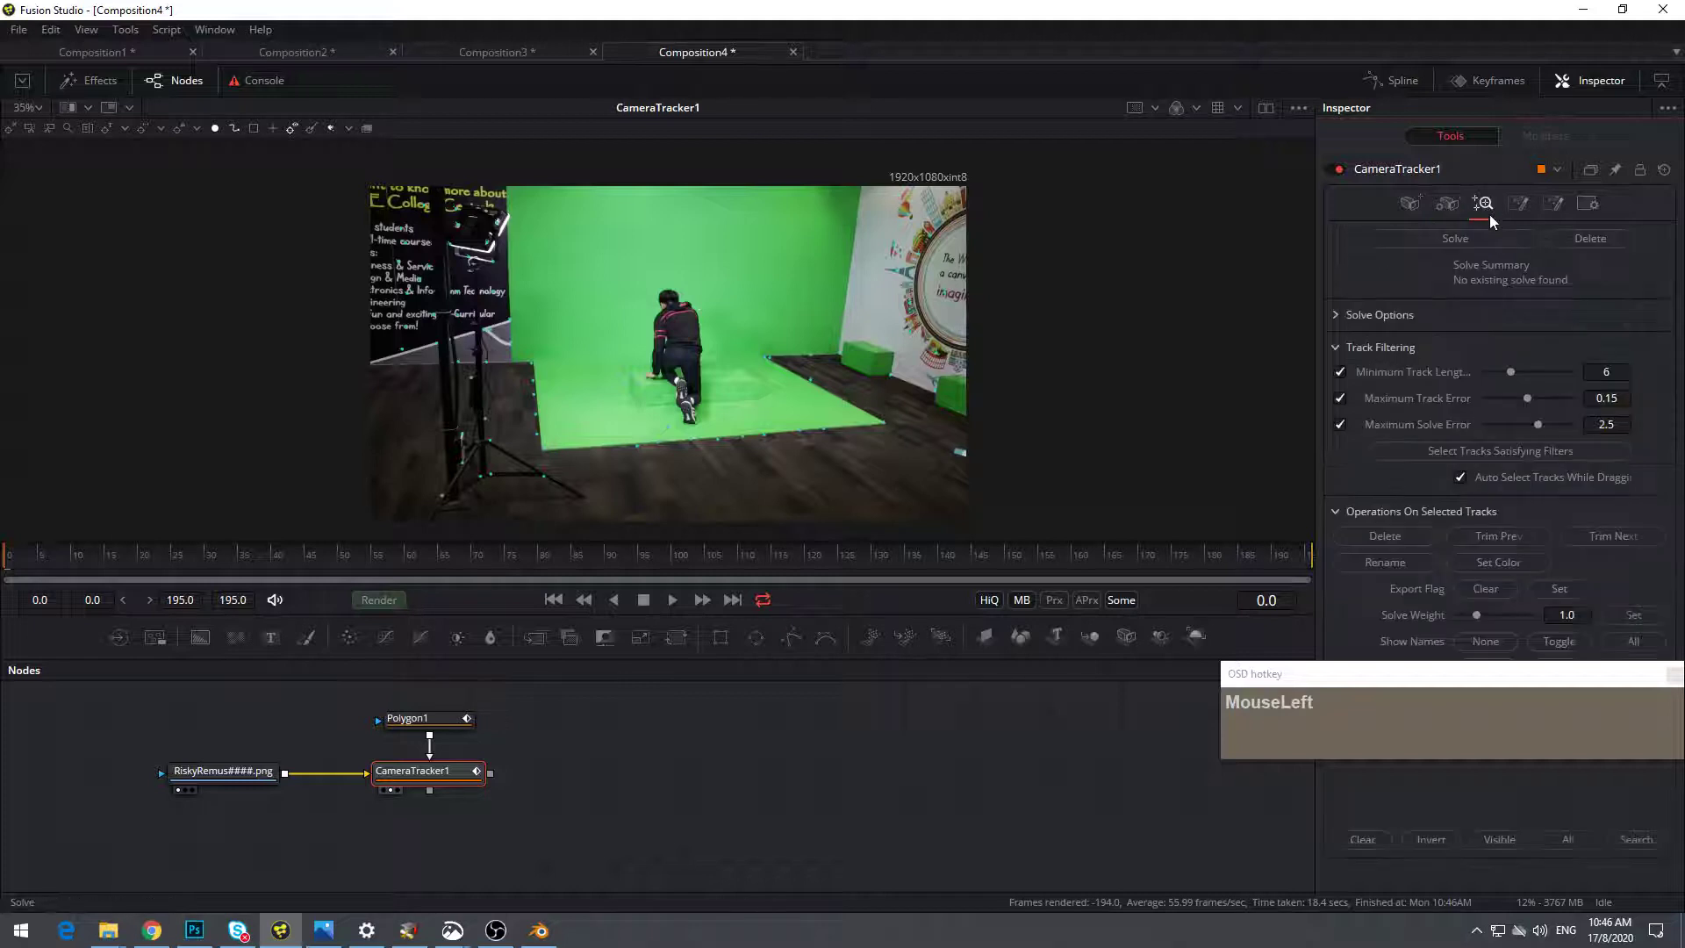
left_click(1459, 242)
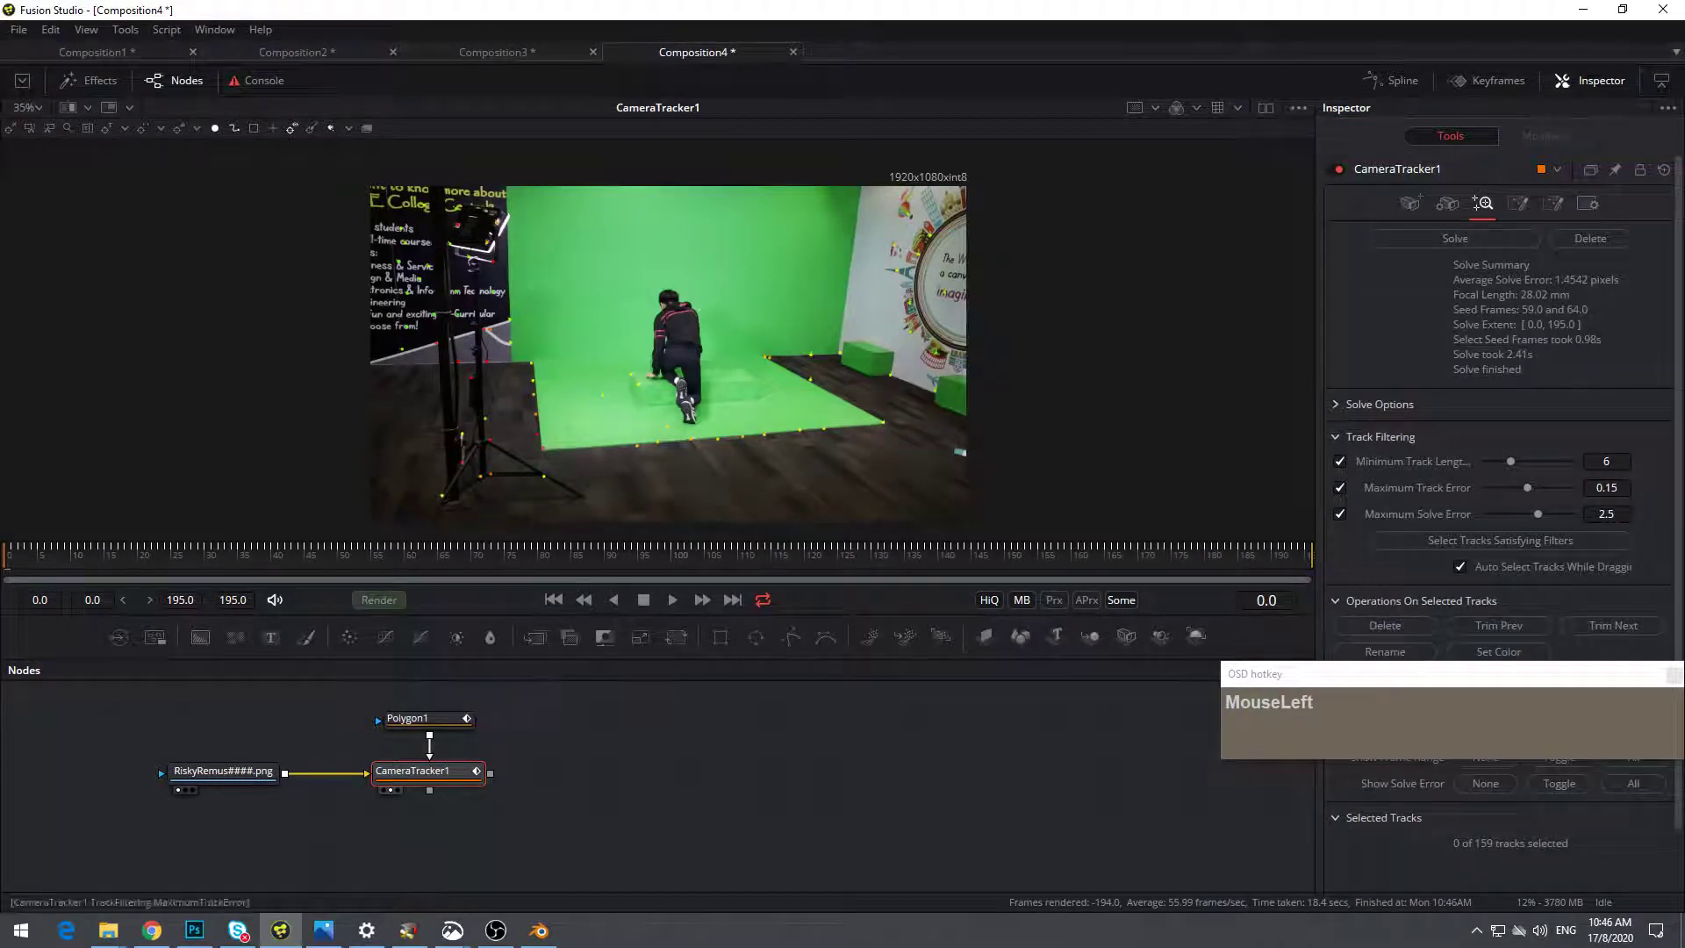
left_click_drag(1579, 688, 1073, 711)
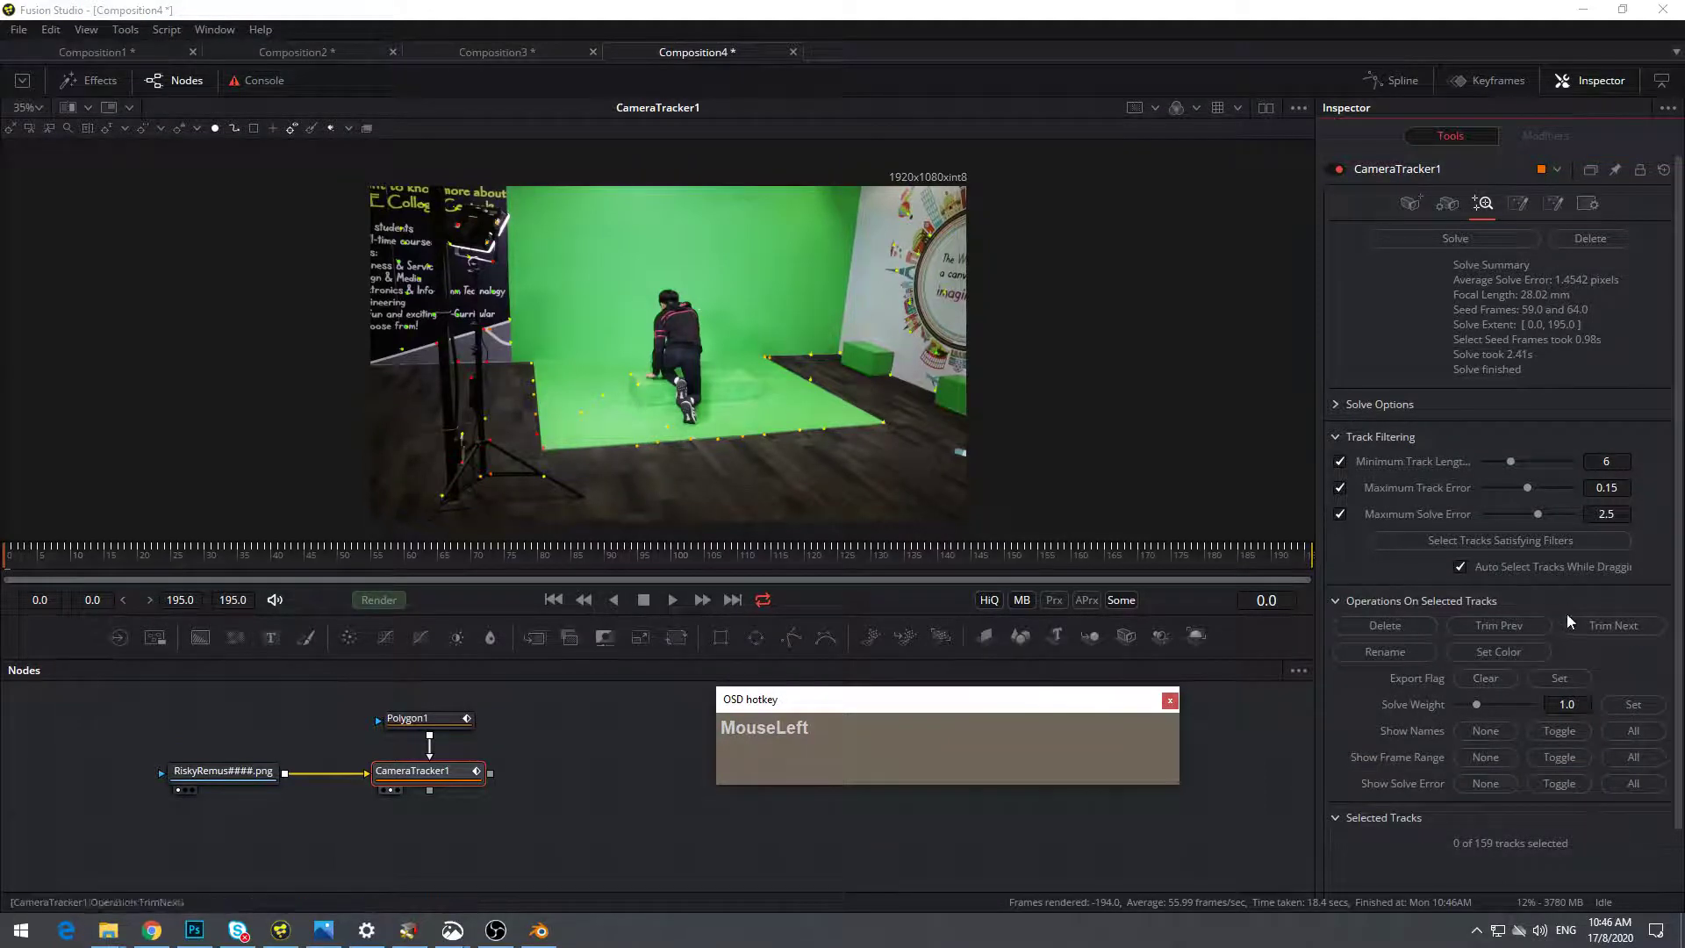
scroll(1591, 599, "down", 1)
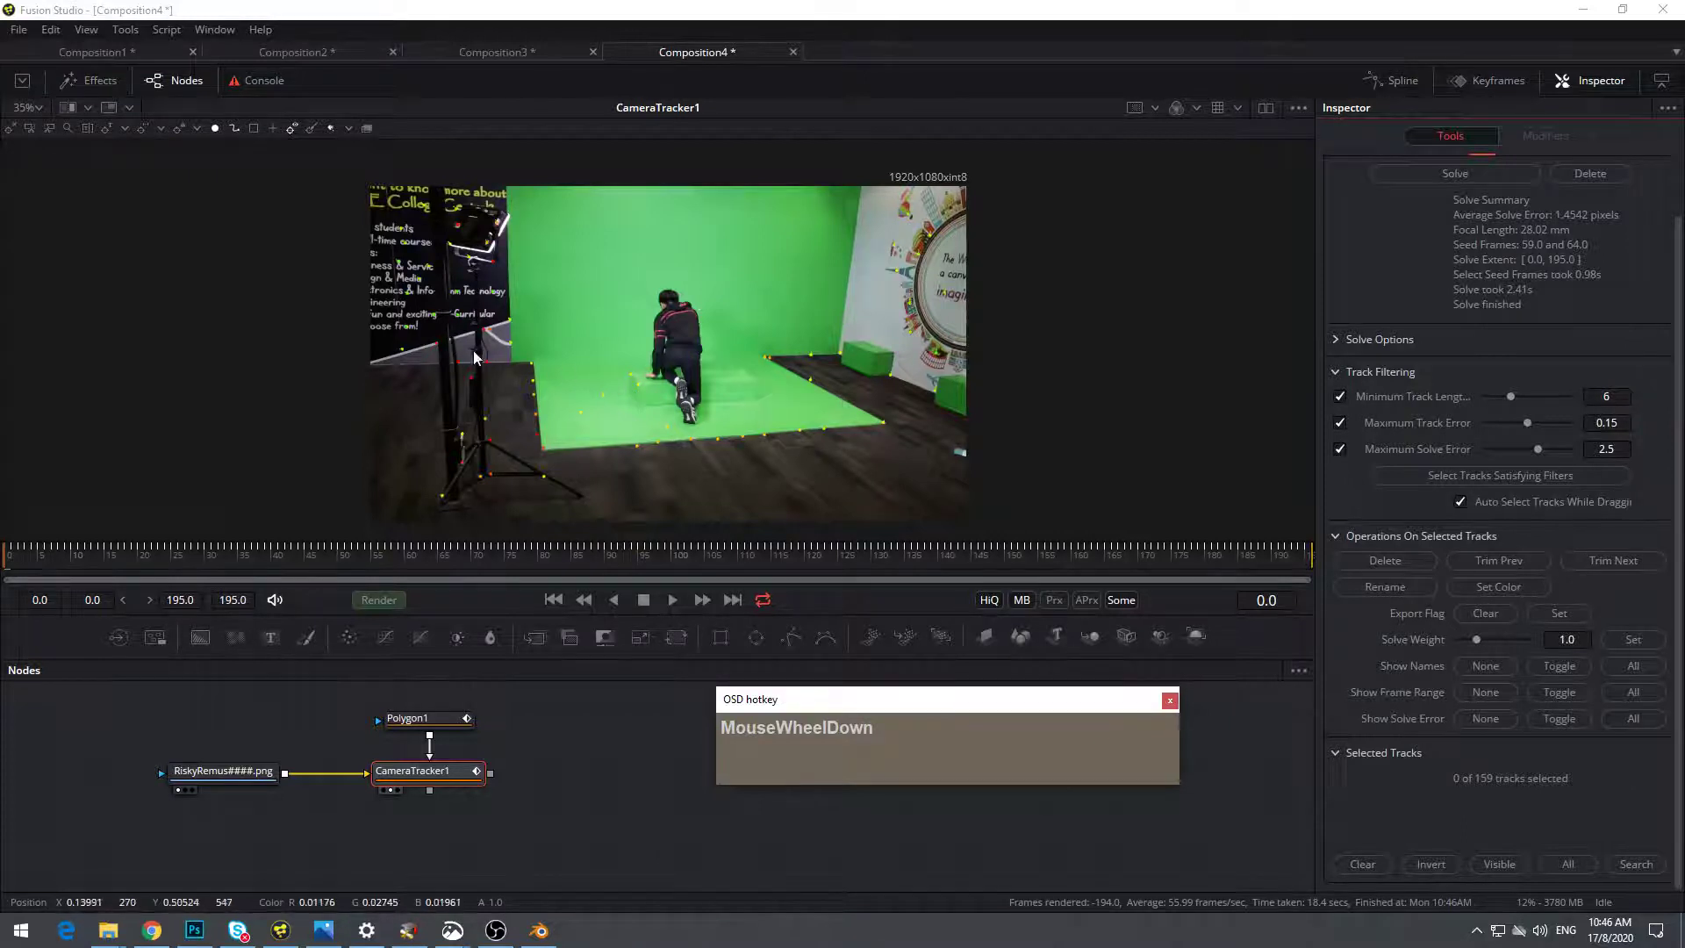
Delete the poor tracks around the light stand and the dark wall behind it, and solve the camera again
scroll(459, 358, "up", 2, "ctrl")
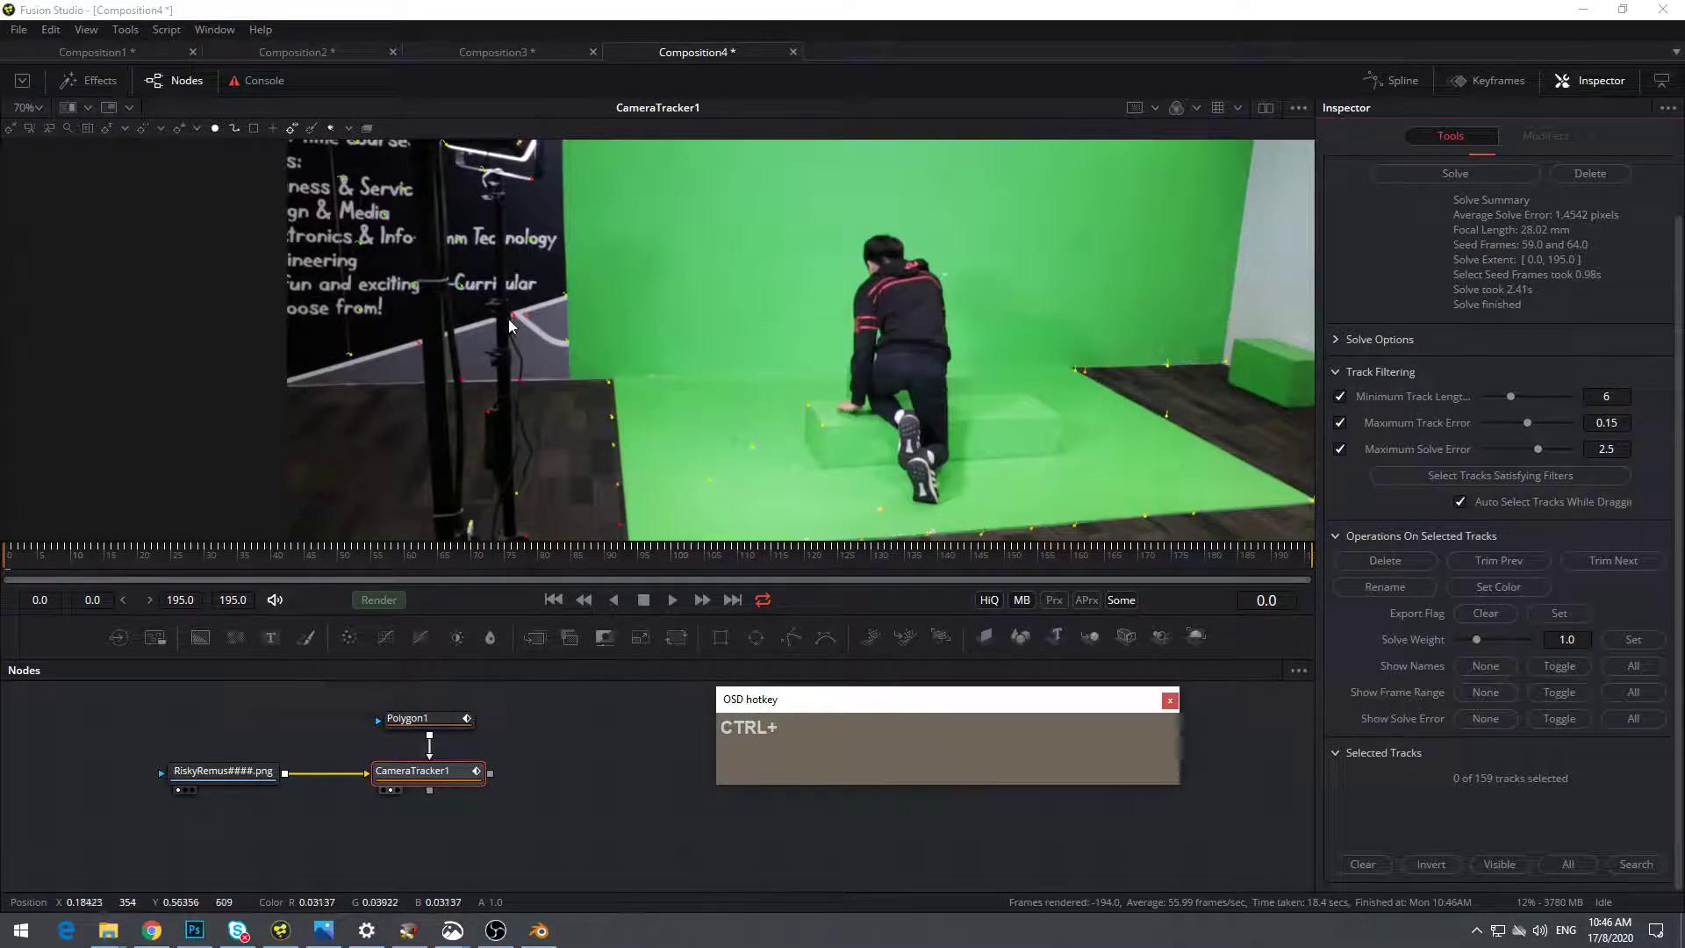
left_click(425, 356)
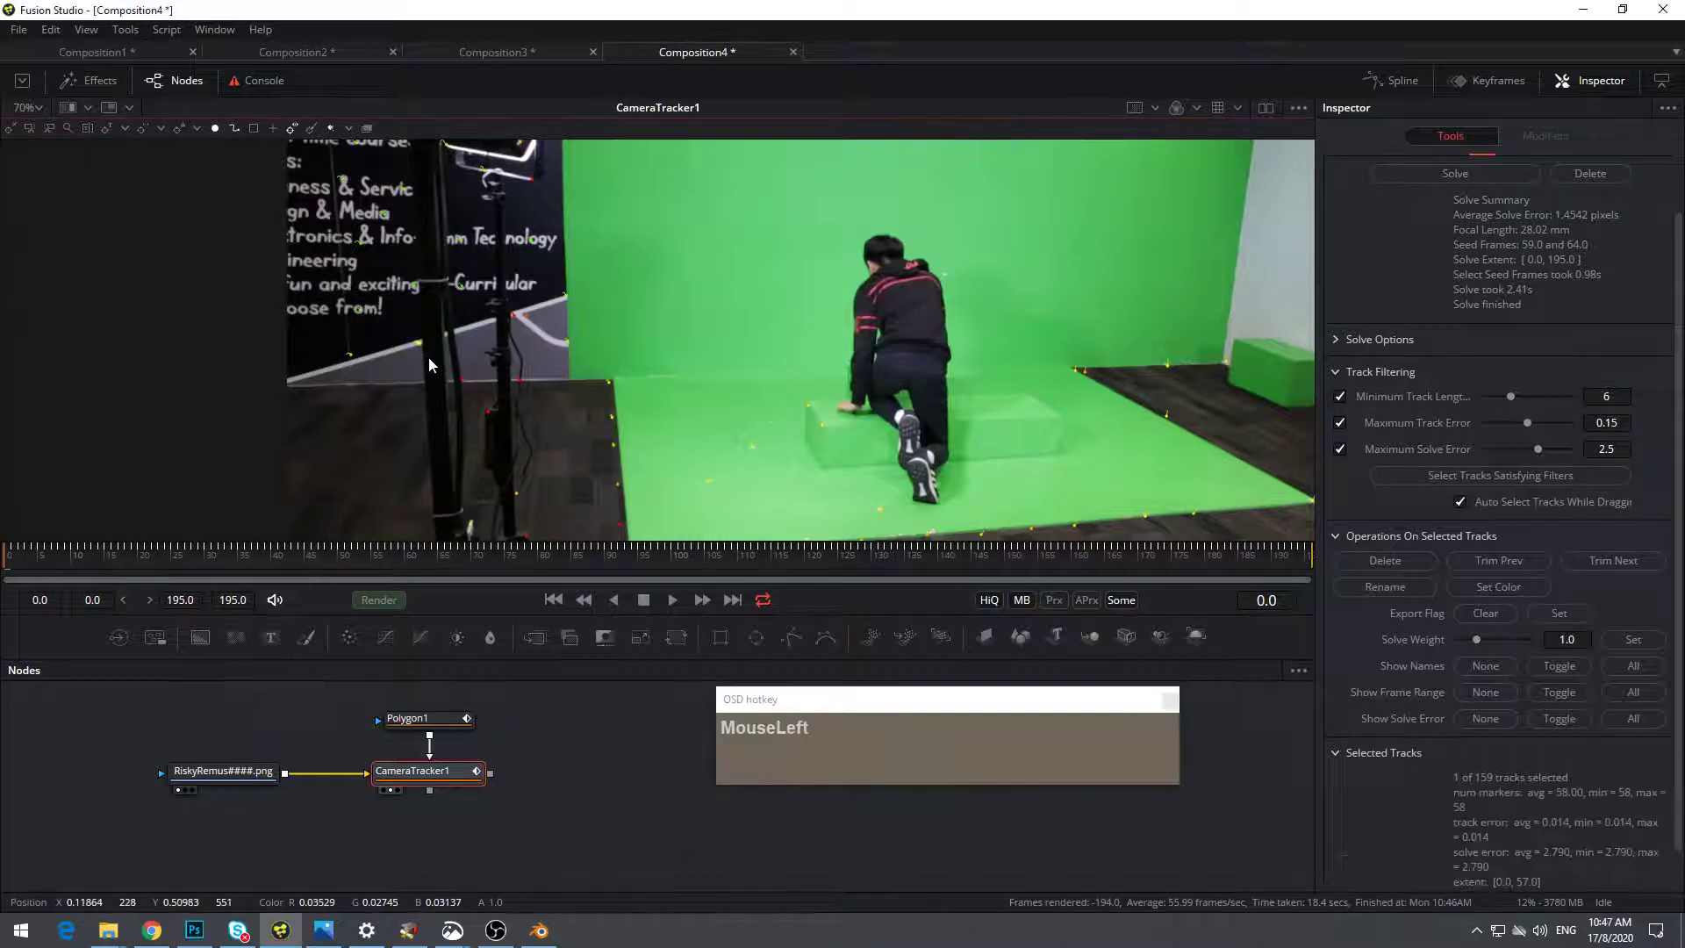
key("Delete")
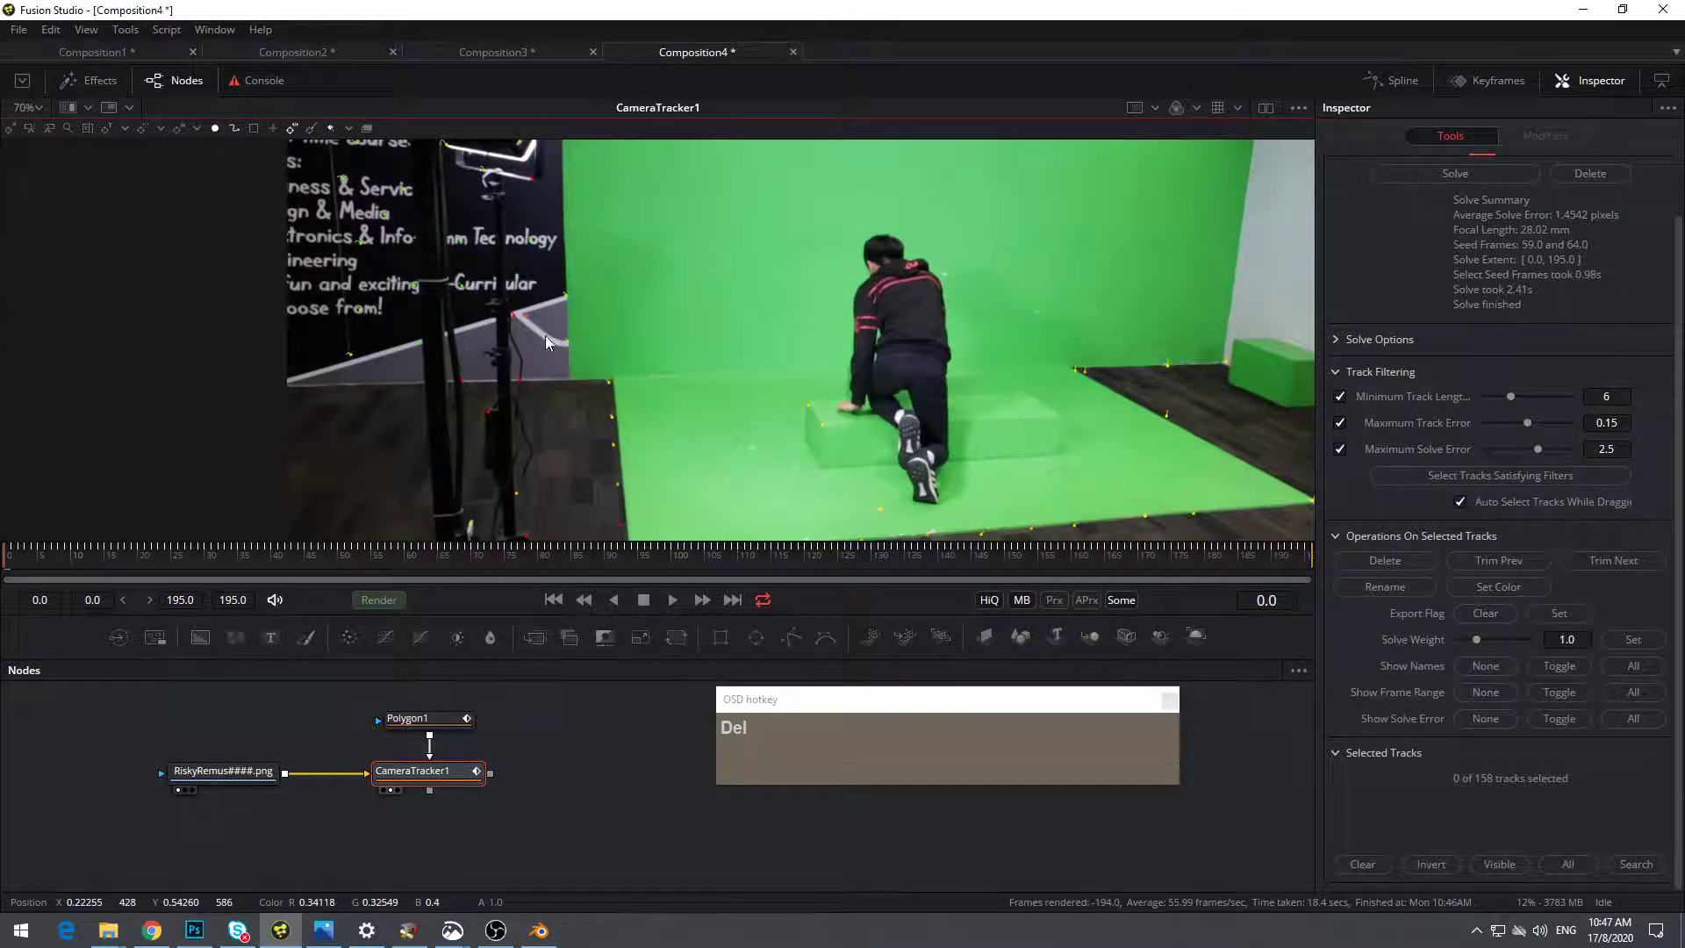
scroll(1440, 220, "up", 3)
left_click(1415, 203)
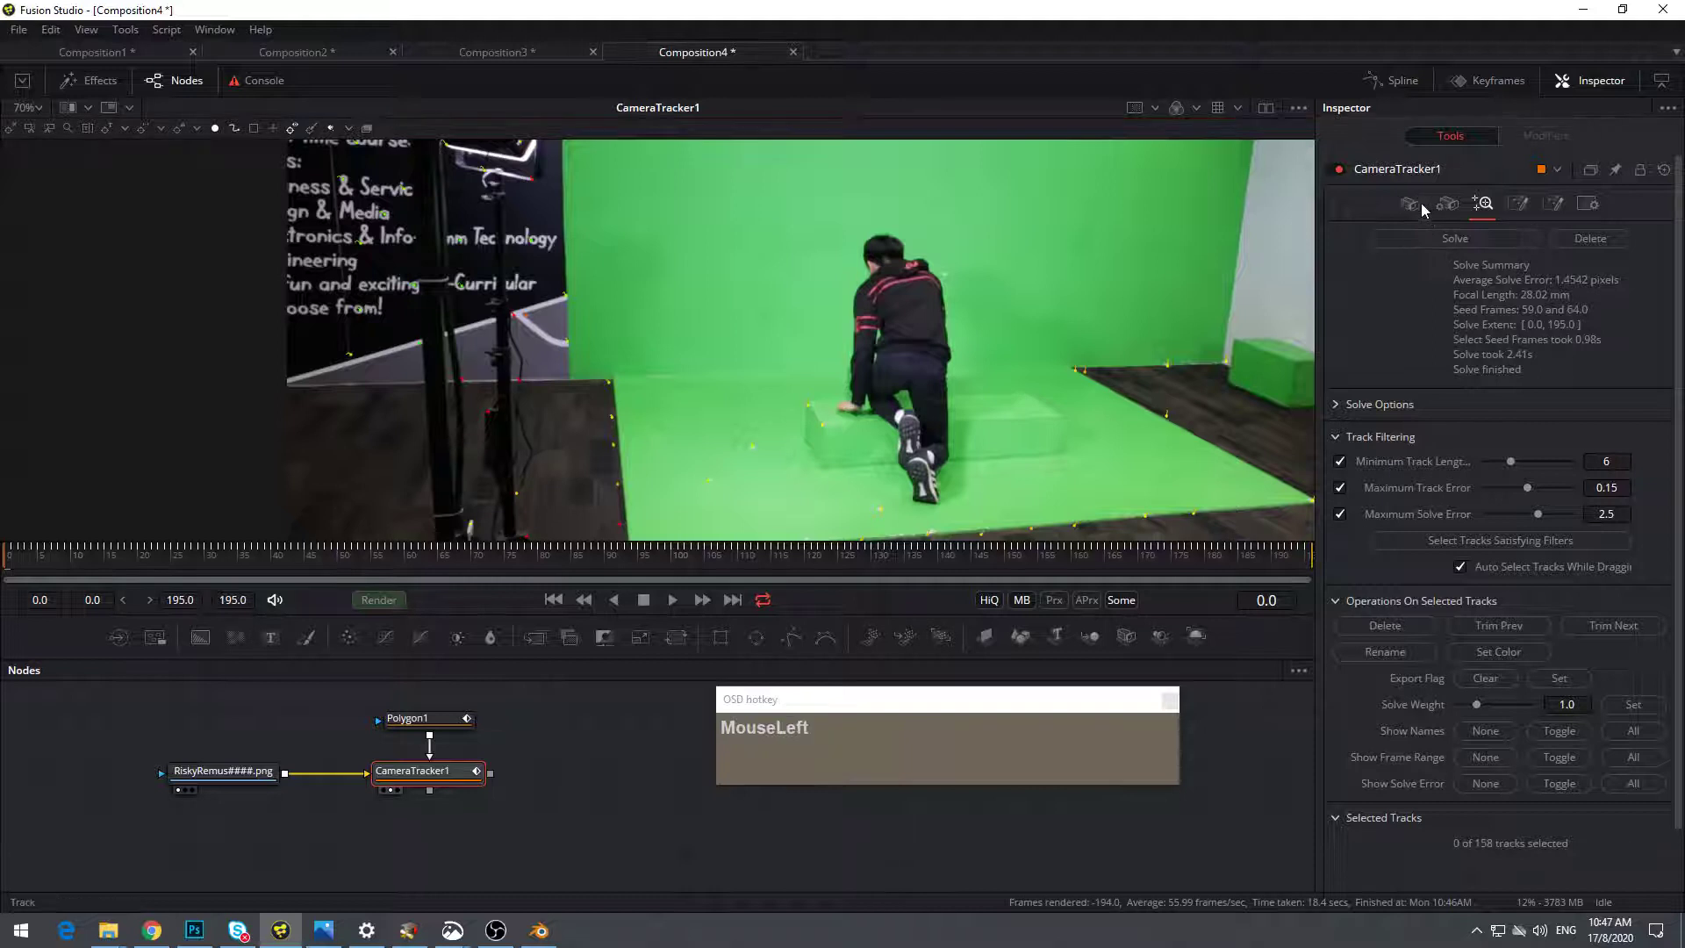
left_click(1484, 203)
left_click(475, 400)
left_click_drag(509, 367, 570, 391)
key("Delete")
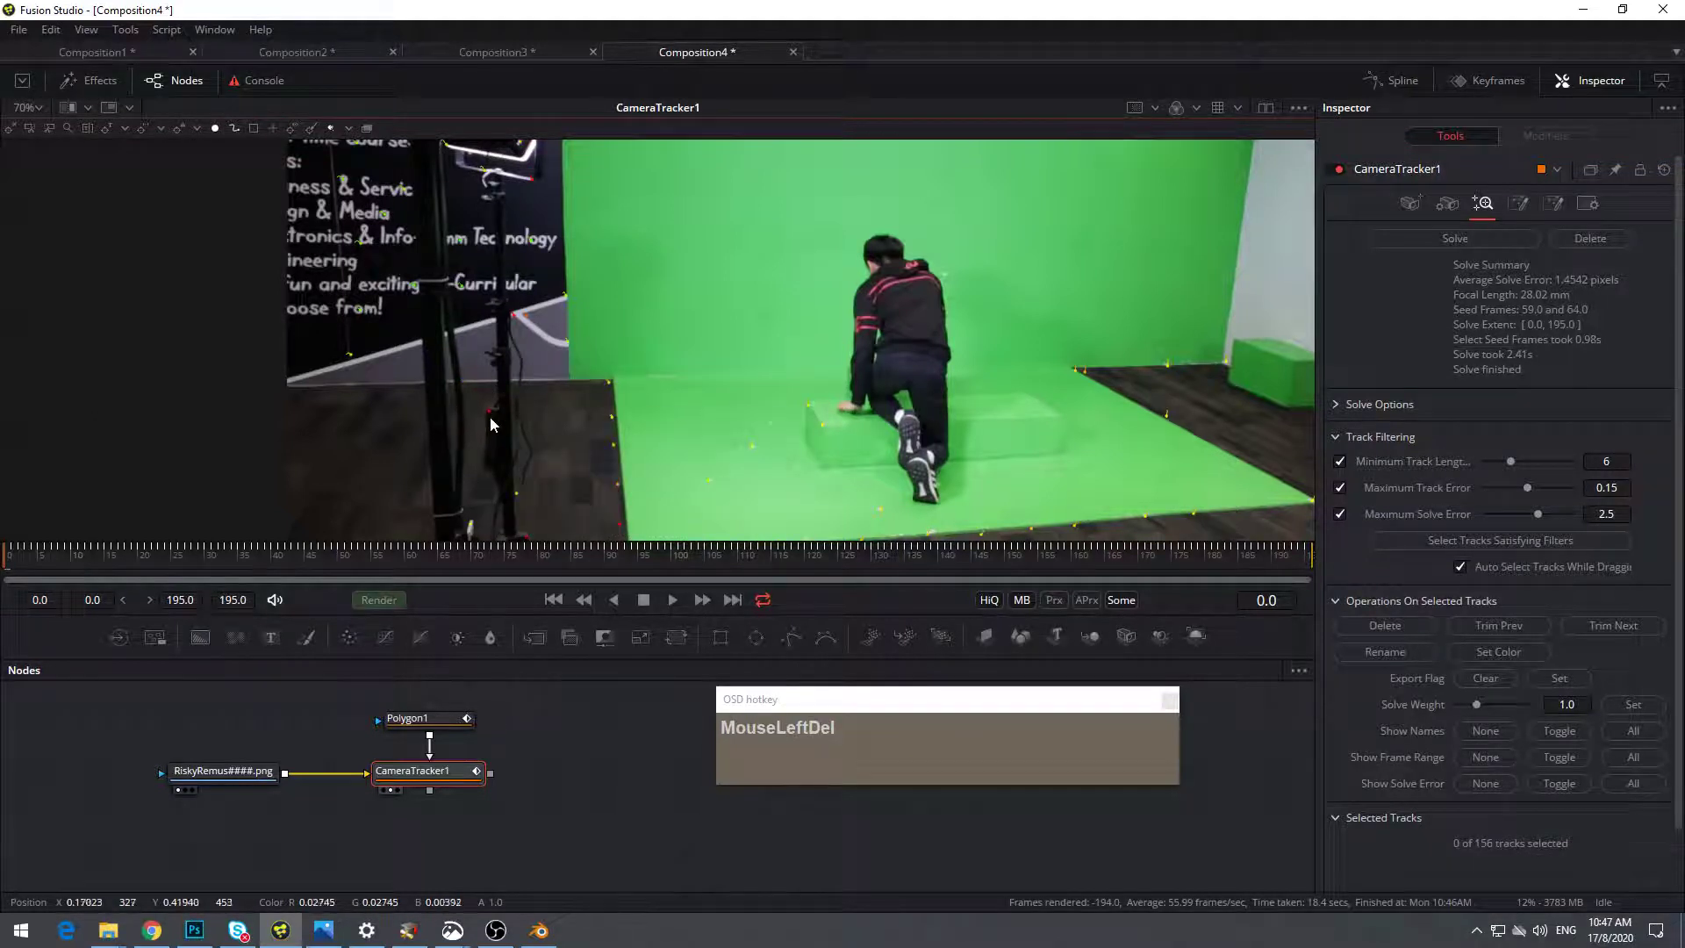
left_click_drag(567, 295, 574, 409)
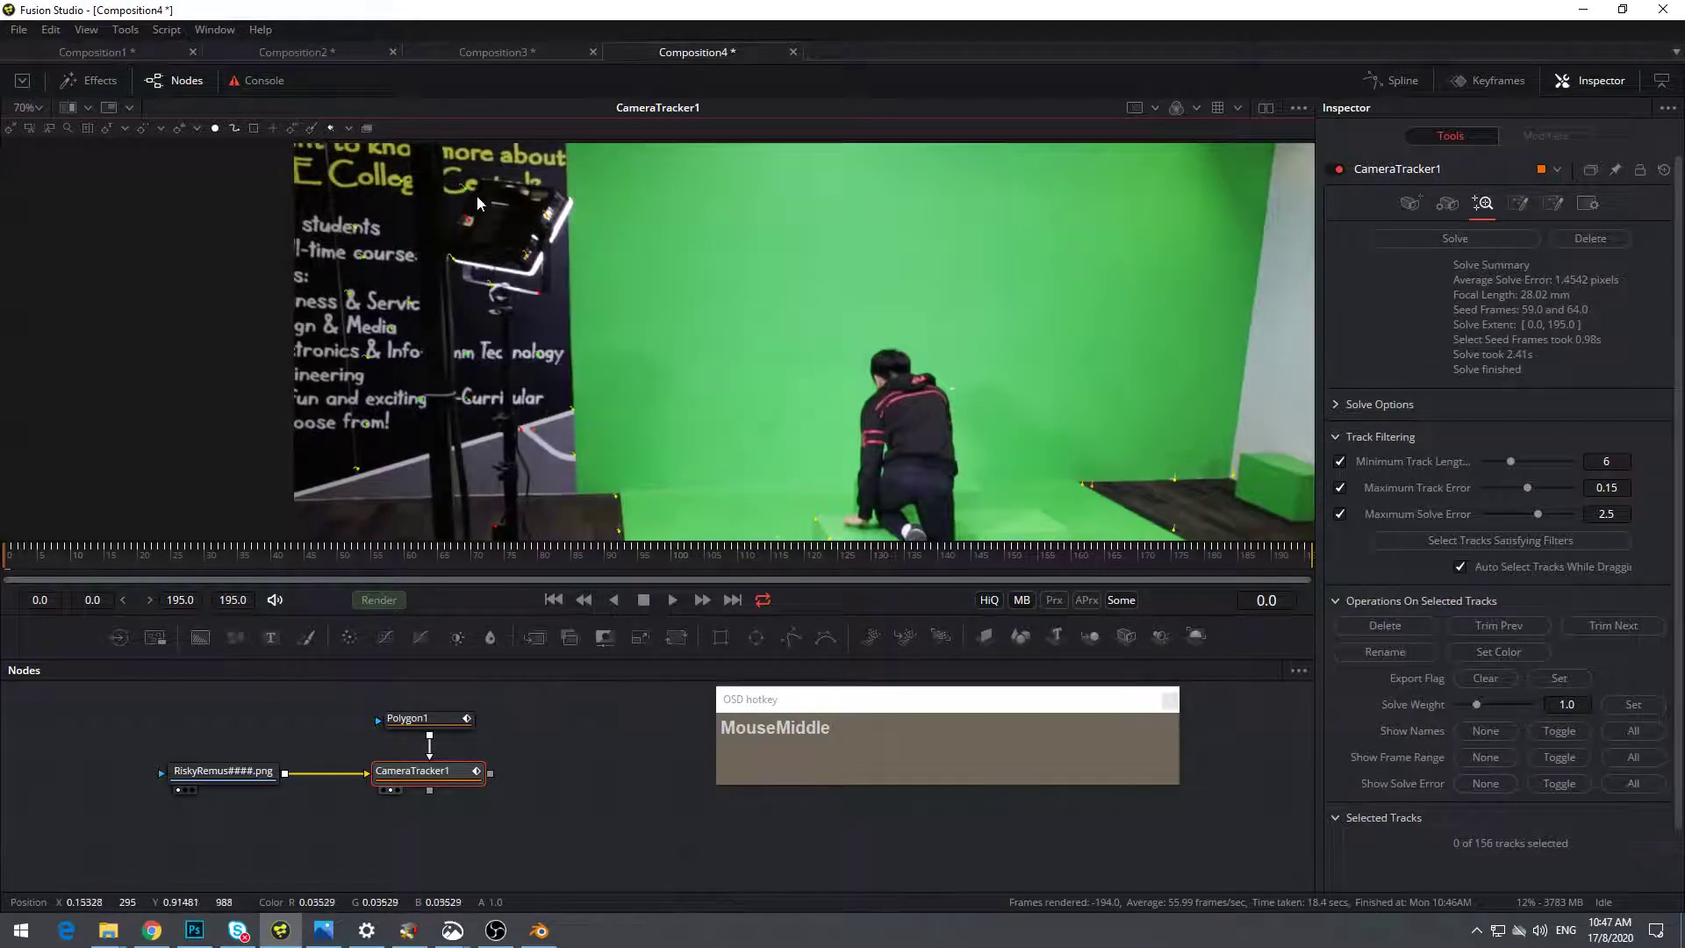
left_click(1456, 238)
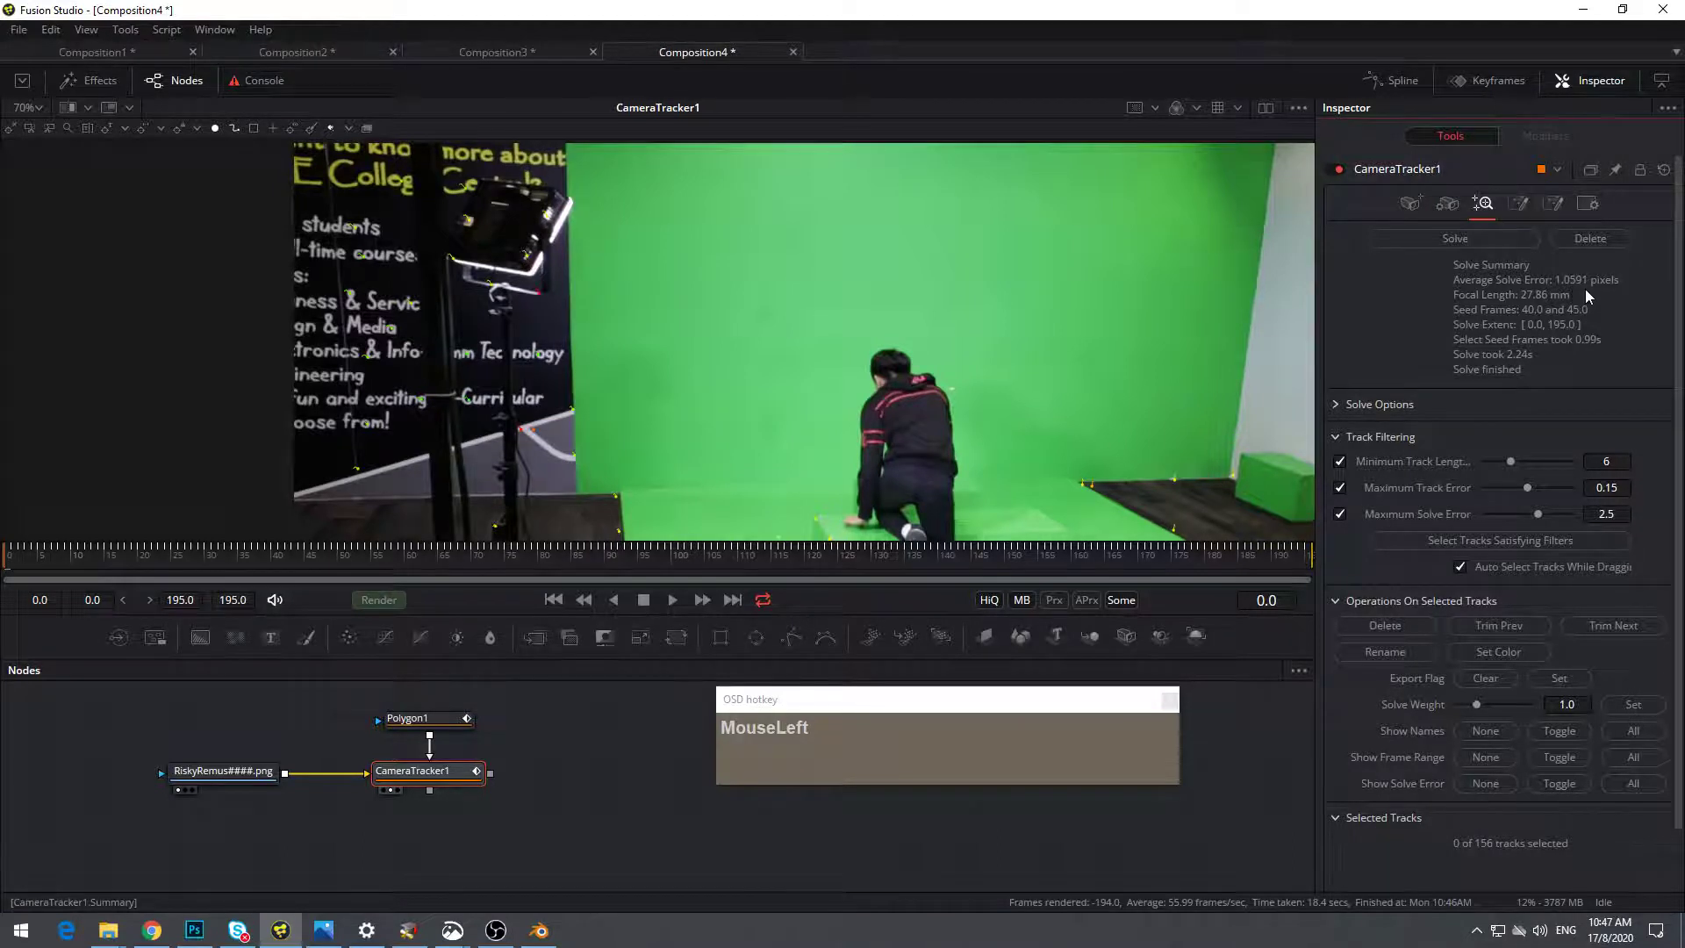
Delete the remaining poor tracks beside the light stand and at the dark wall's edge, and re-solve the camera
left_click_drag(591, 466, 526, 174)
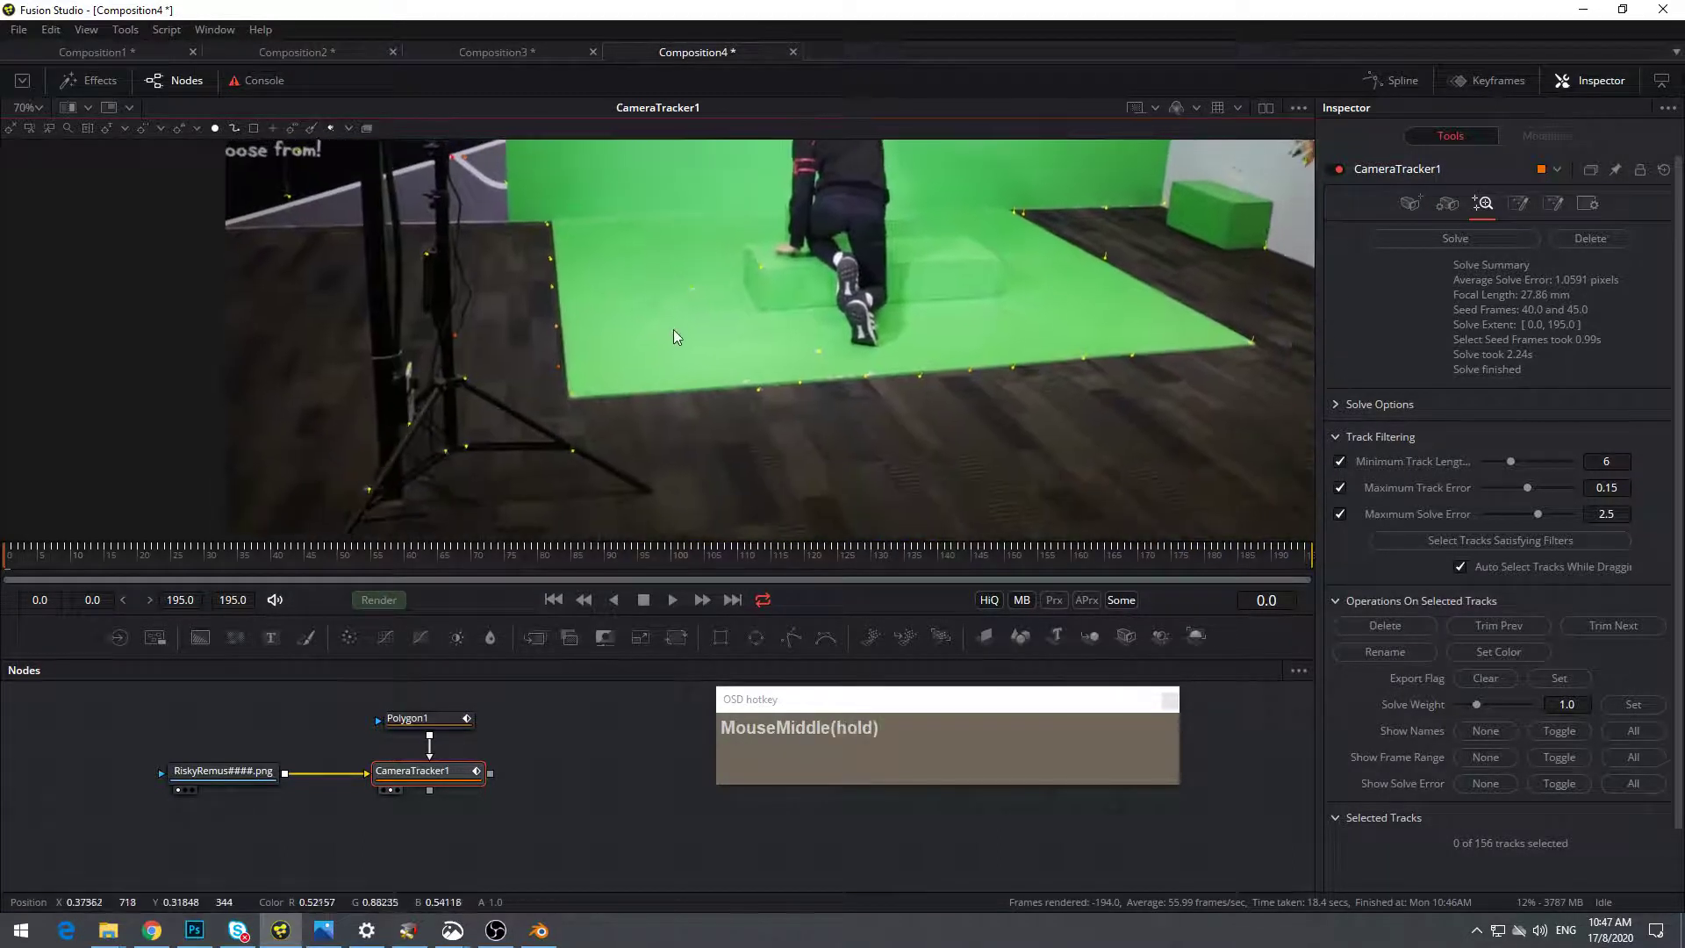
left_click_drag(610, 324, 650, 355)
left_click(532, 377)
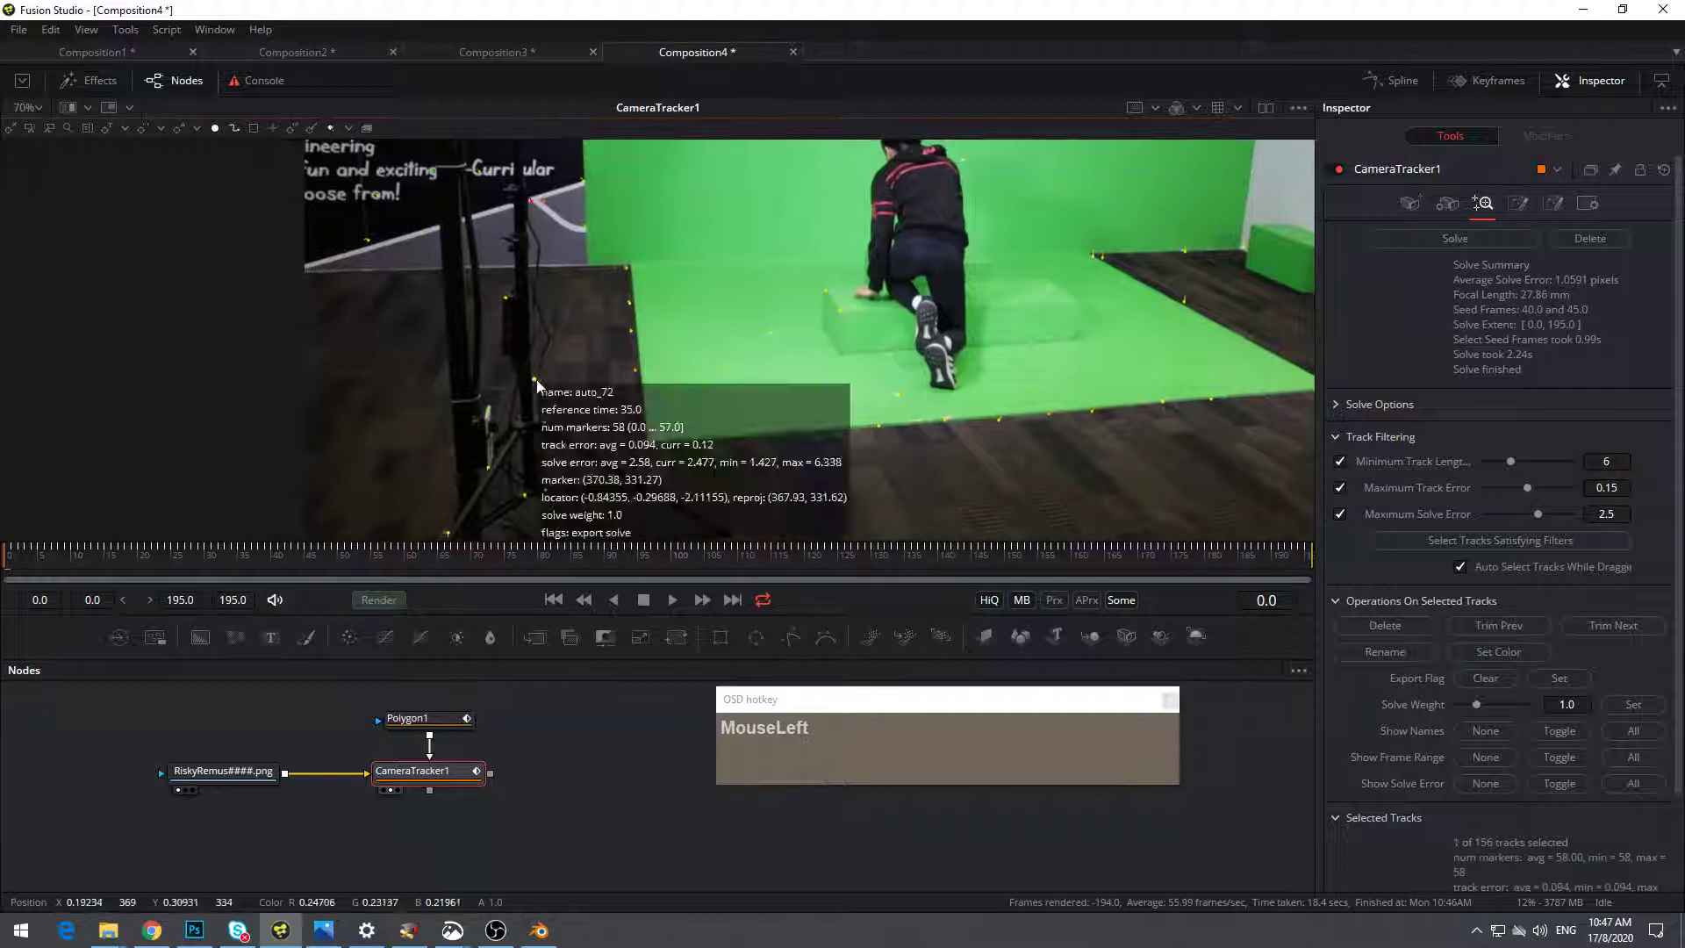
key("Delete")
left_click_drag(644, 339, 711, 513)
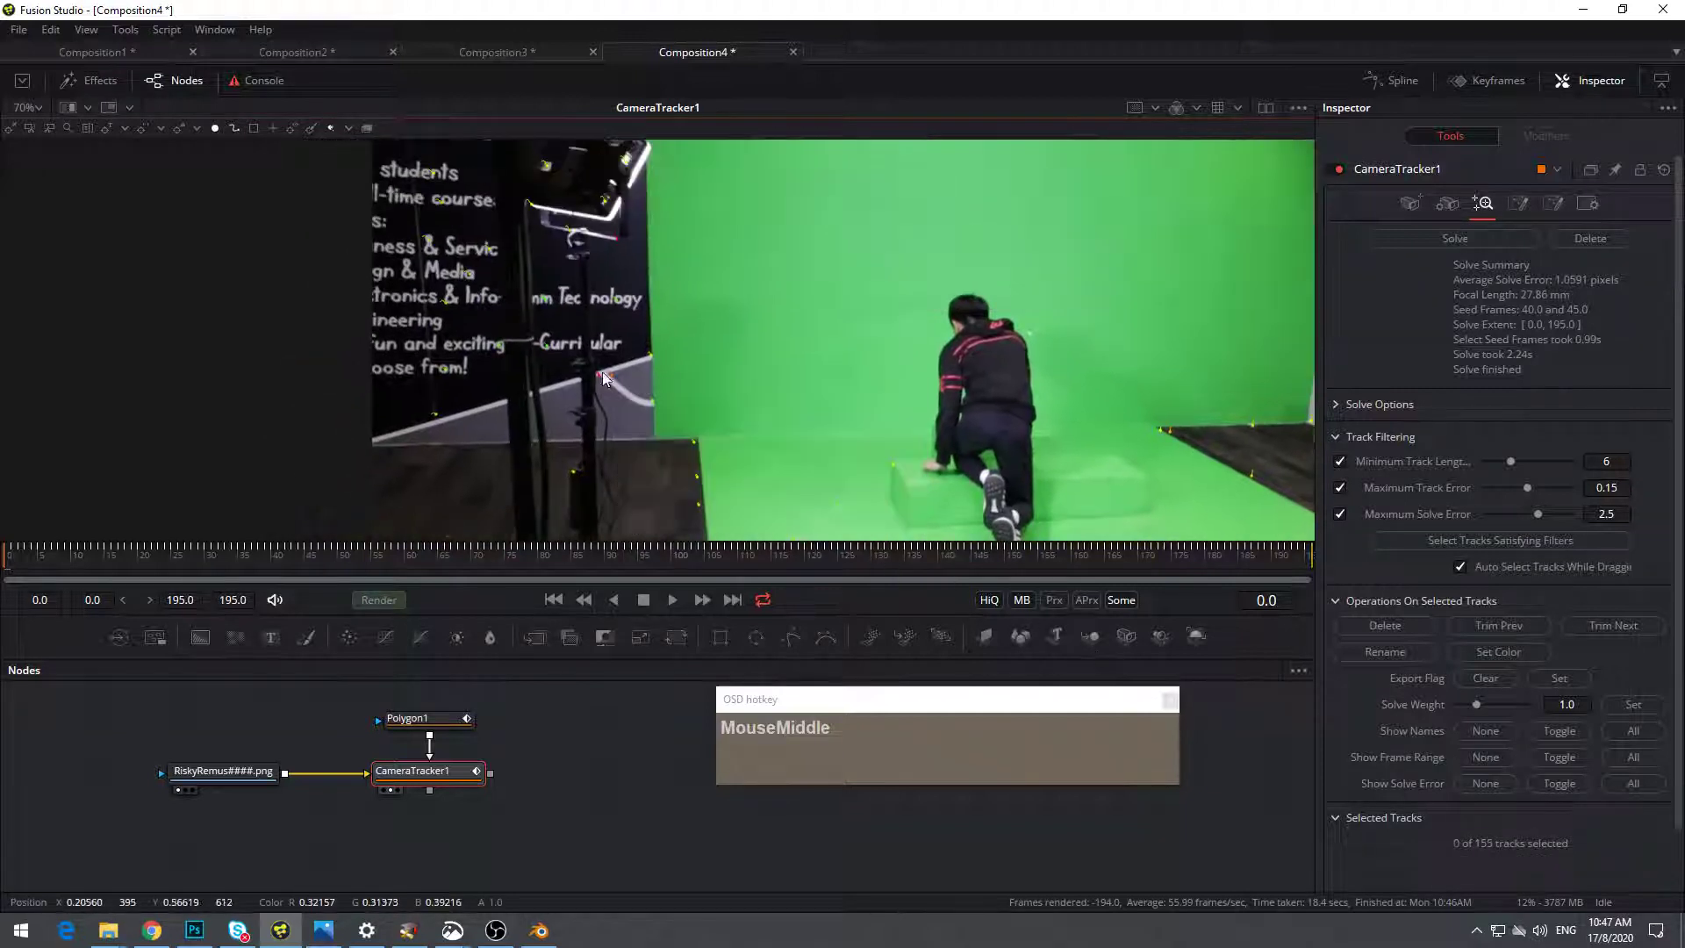
left_click_drag(583, 361, 602, 395)
key("Delete")
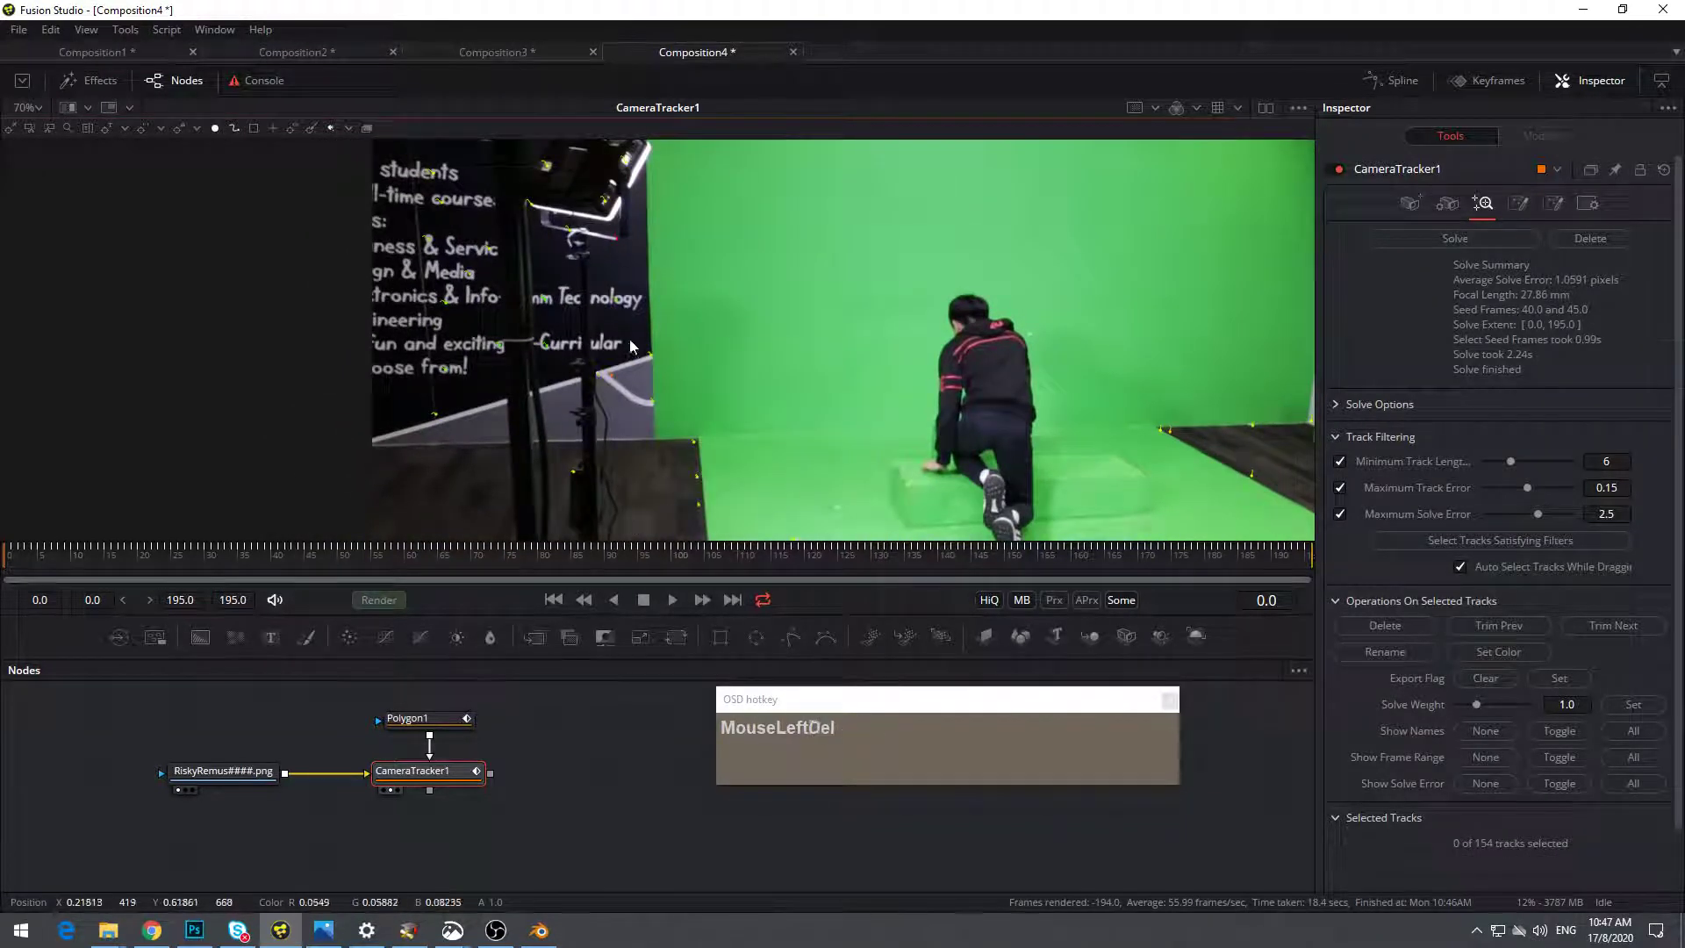
left_click_drag(629, 339, 625, 438)
left_click(631, 354)
key("Delete")
left_click_drag(635, 353, 651, 397)
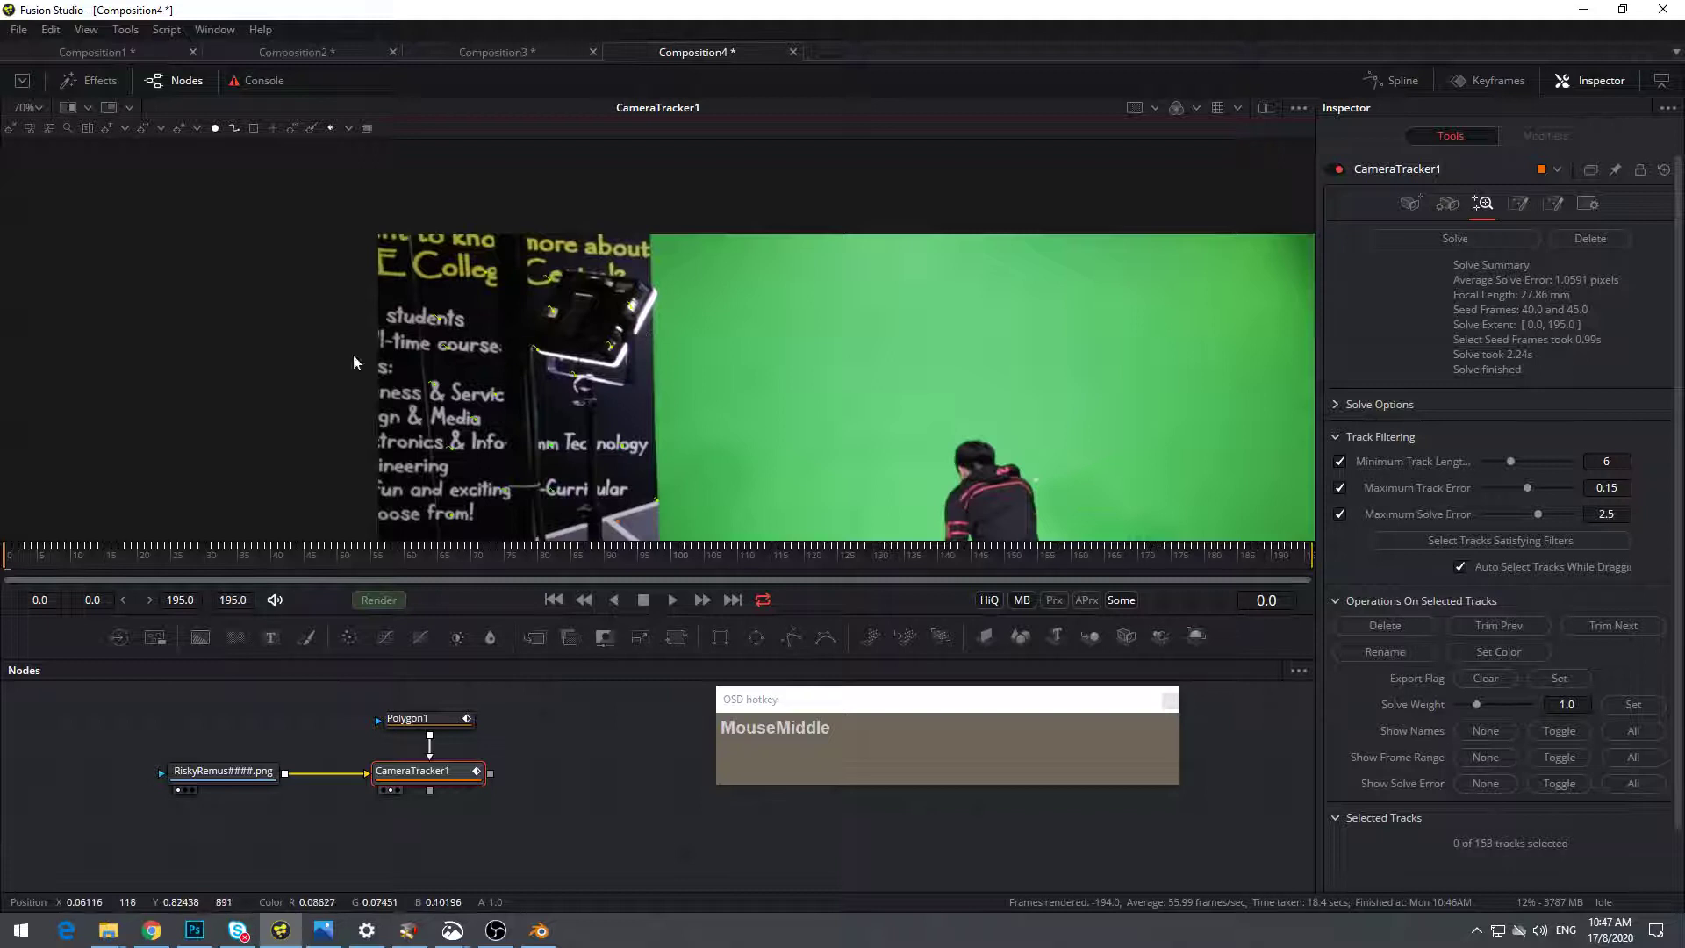
left_click(1478, 237)
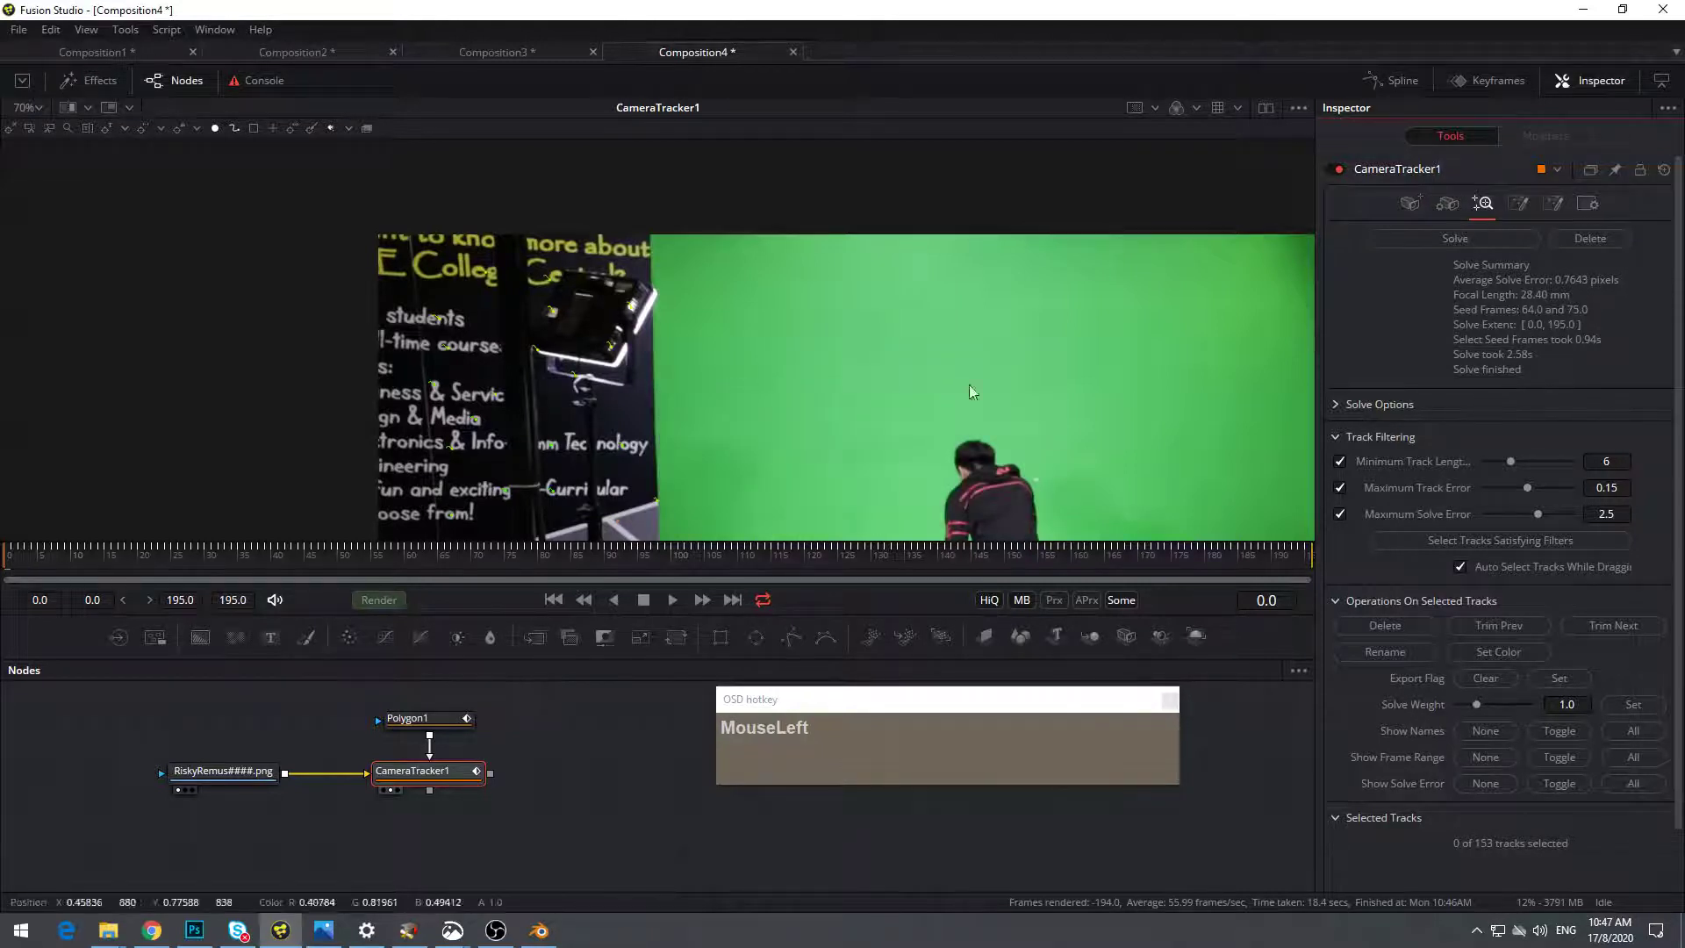
Add a Merge3D node fed by CameraTracker1, display it in the viewer, and inspect the solved point cloud and camera in perspective
scroll(1094, 372, "down", 1, "ctrl")
scroll(1094, 374, "down", 2, "ctrl")
left_click_drag(1115, 423, 1012, 374)
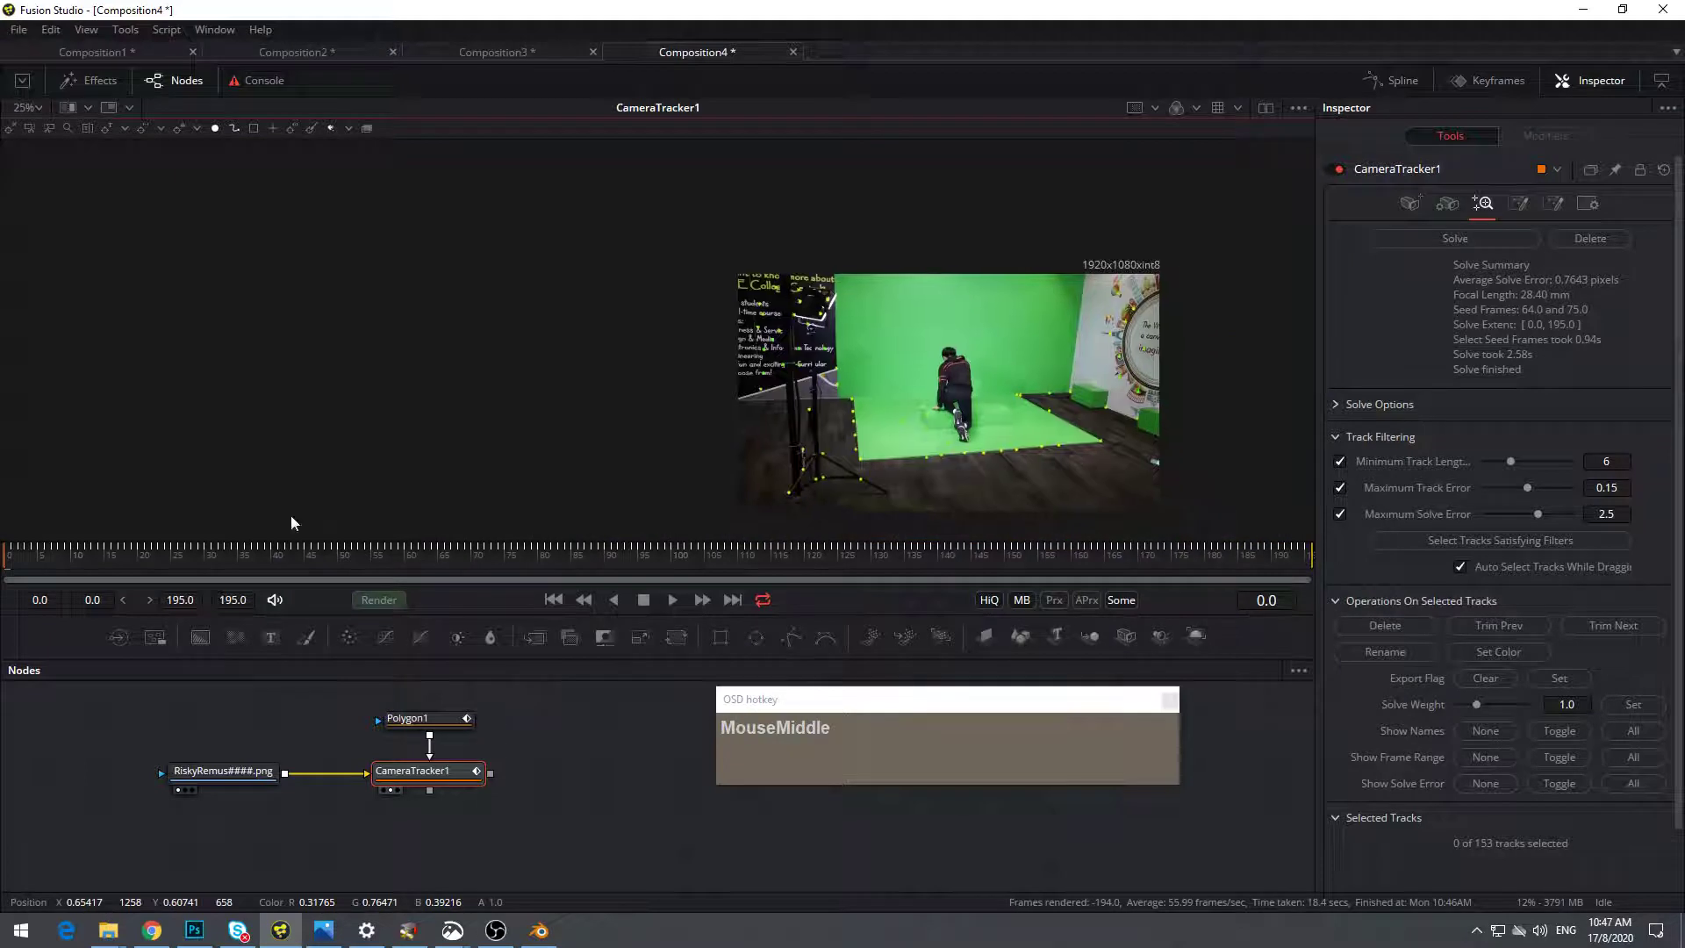
left_click_drag(1018, 702, 1388, 724)
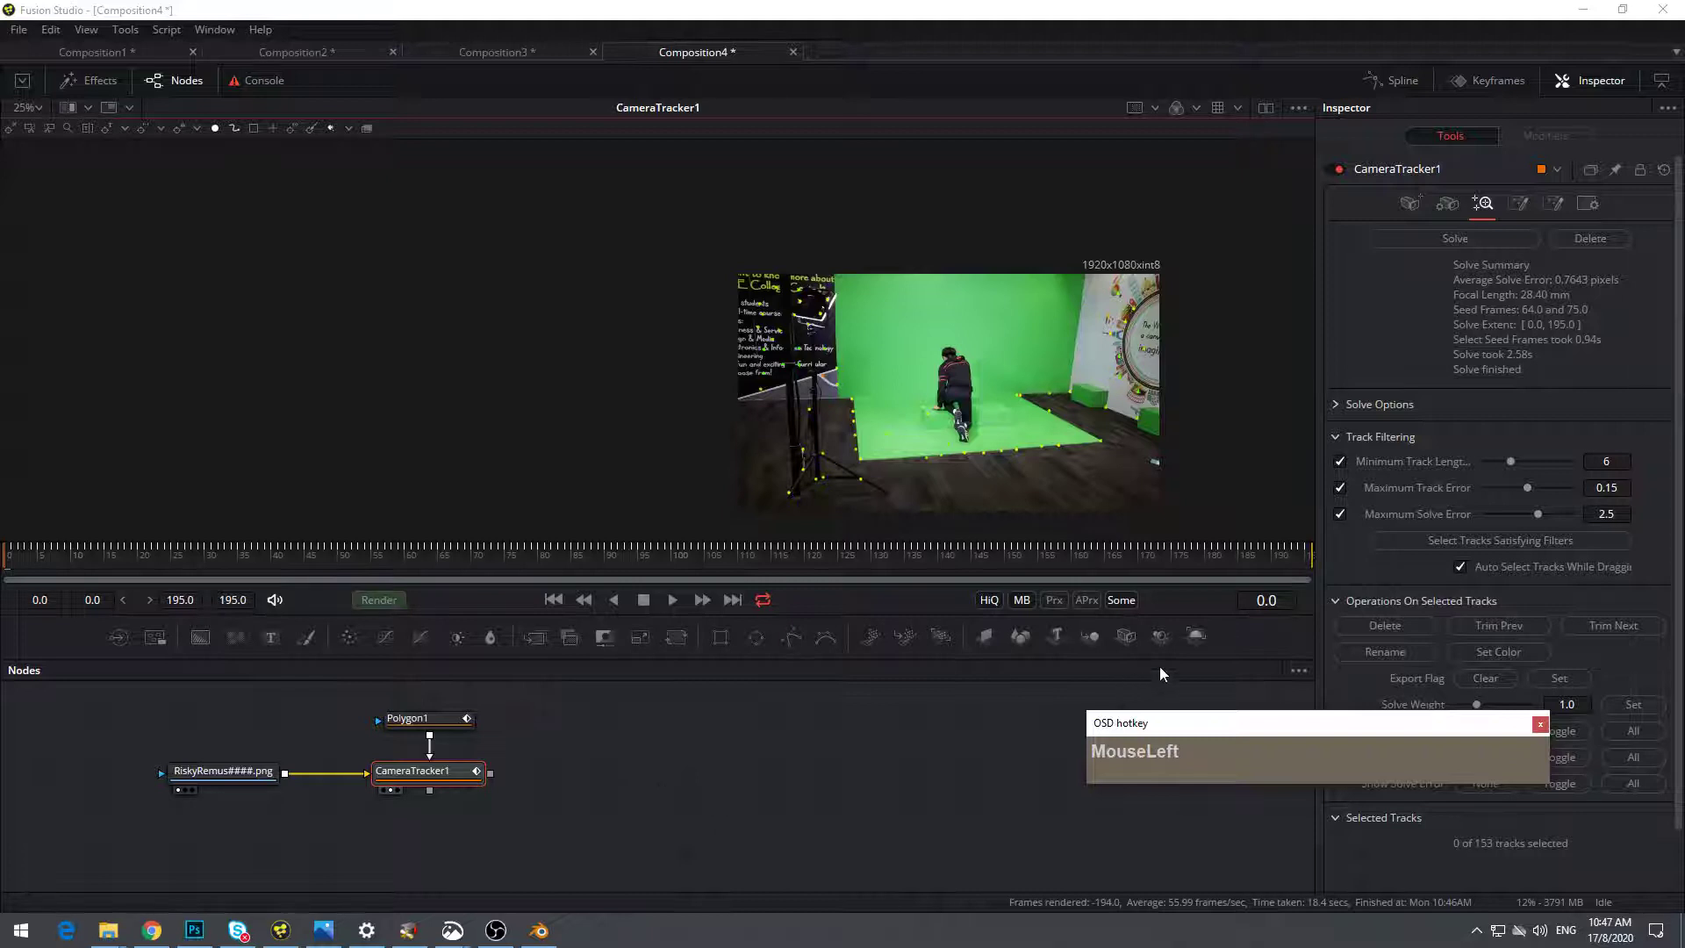
left_click_drag(1091, 637, 660, 778)
left_click_drag(428, 792, 936, 382)
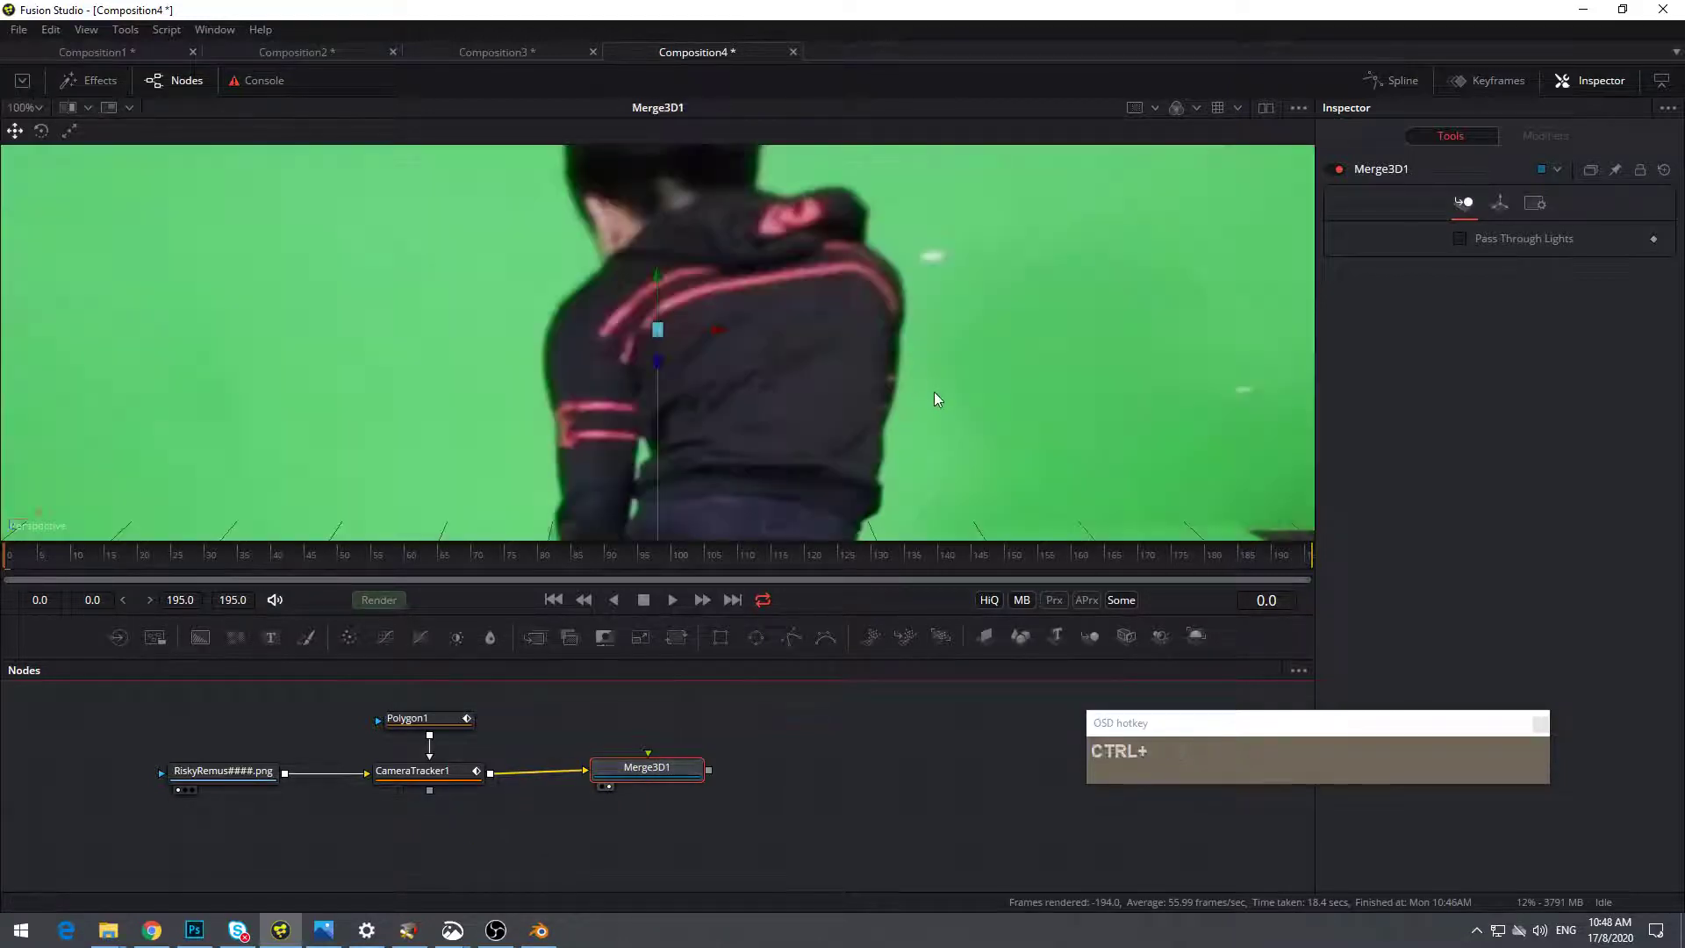
scroll(934, 391, "down", 5)
left_click_drag(817, 460, 696, 466)
scroll(986, 406, "up", 2)
left_click_drag(498, 482, 651, 515)
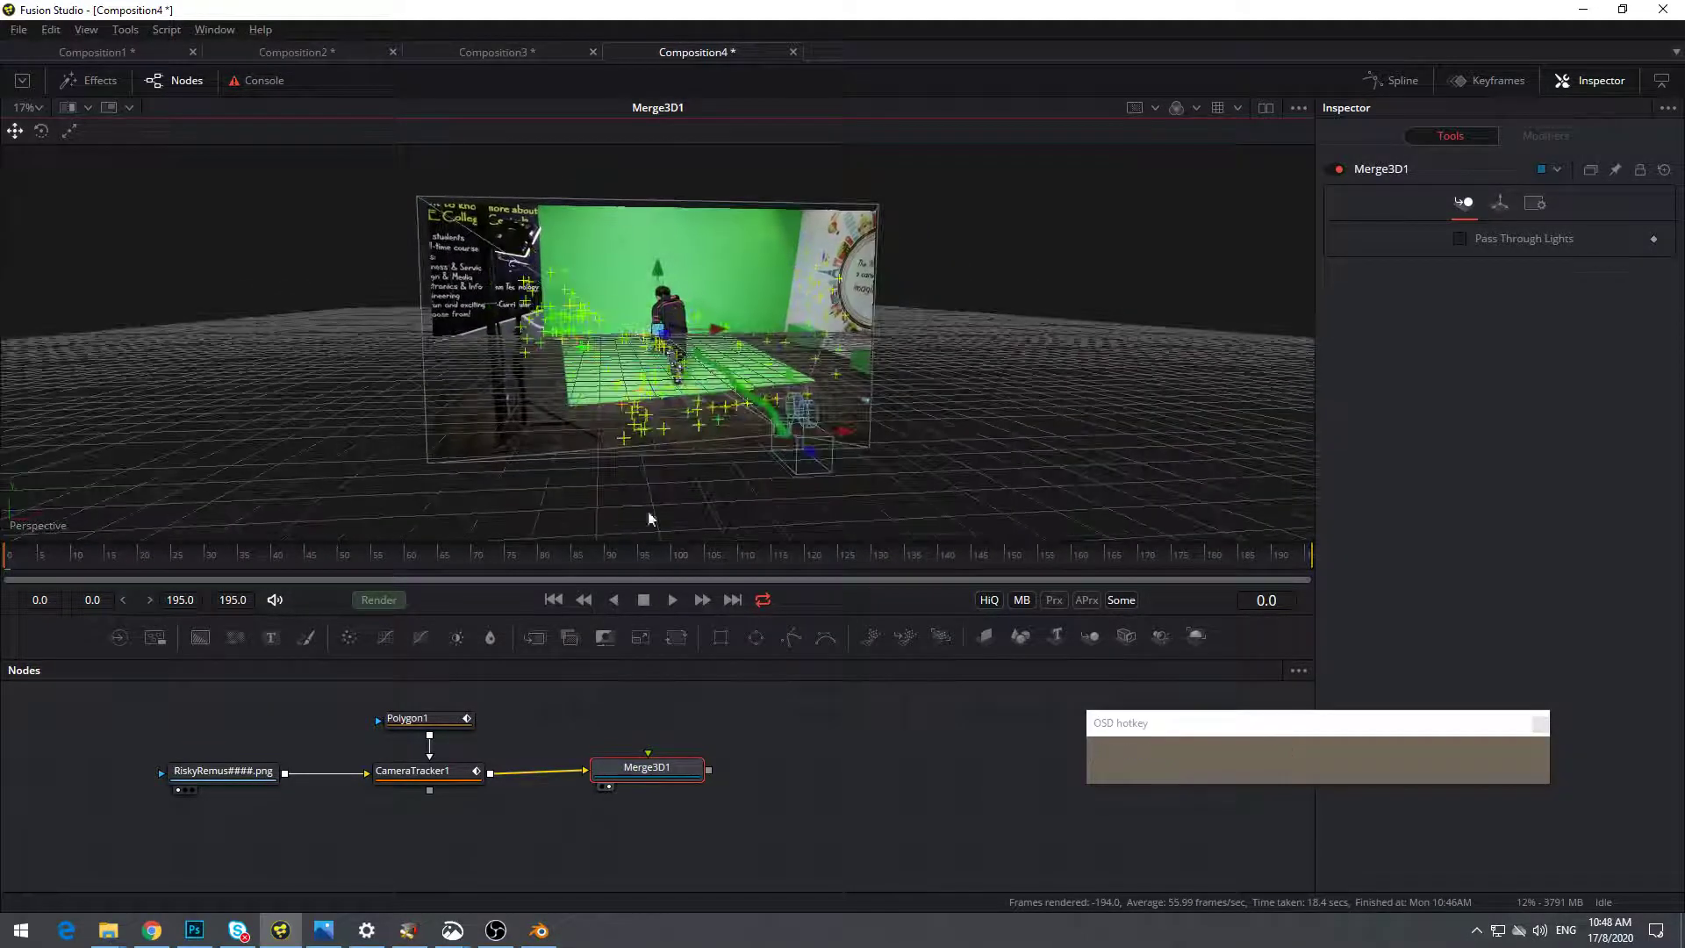
With dual viewers shown, set CameraTracker1's 3D scene transform to Unaligned and its origin from the green-floor track beside the actor
left_click(445, 776)
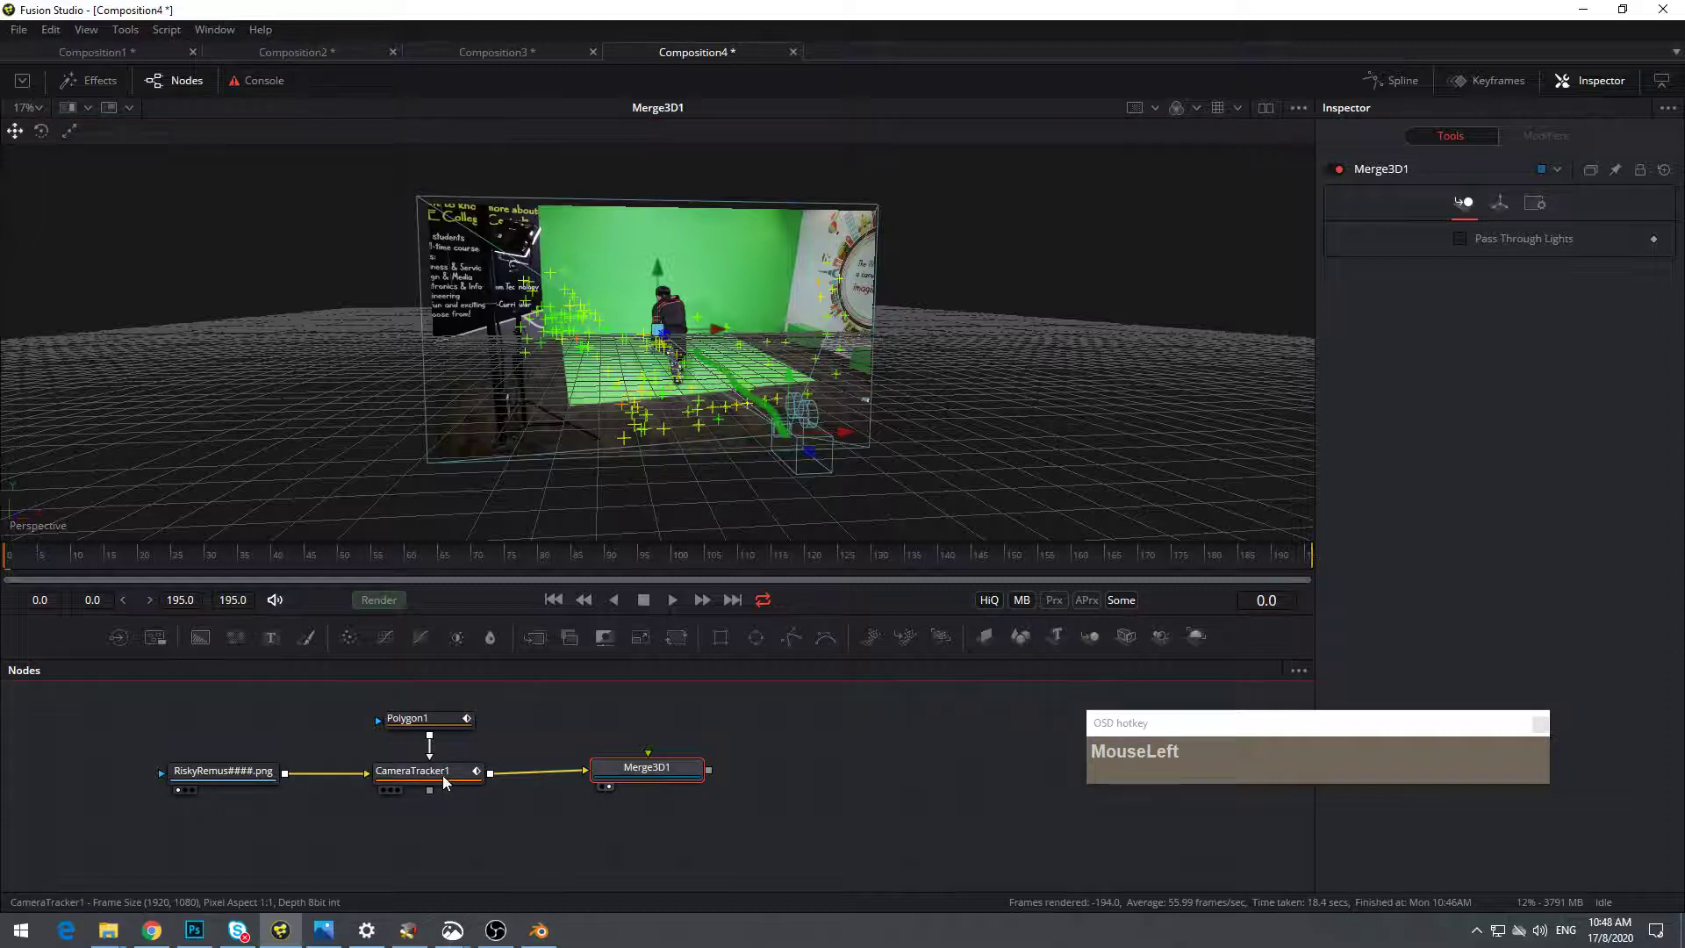
left_click(448, 780)
left_click(1521, 204)
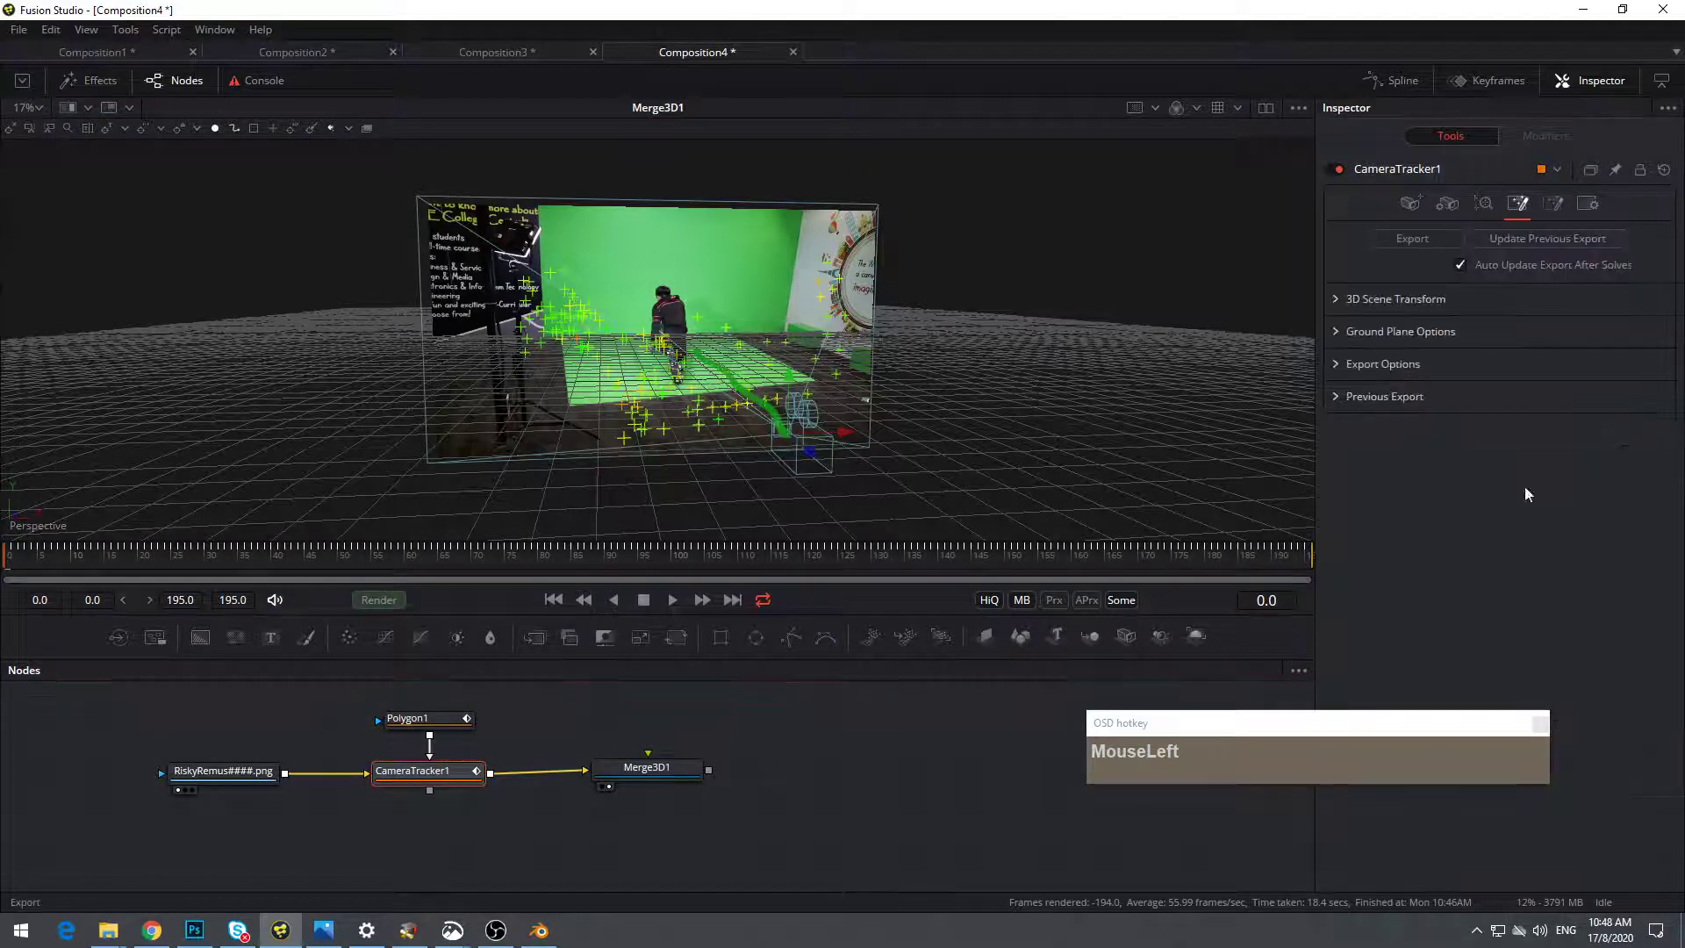
left_click(1338, 299)
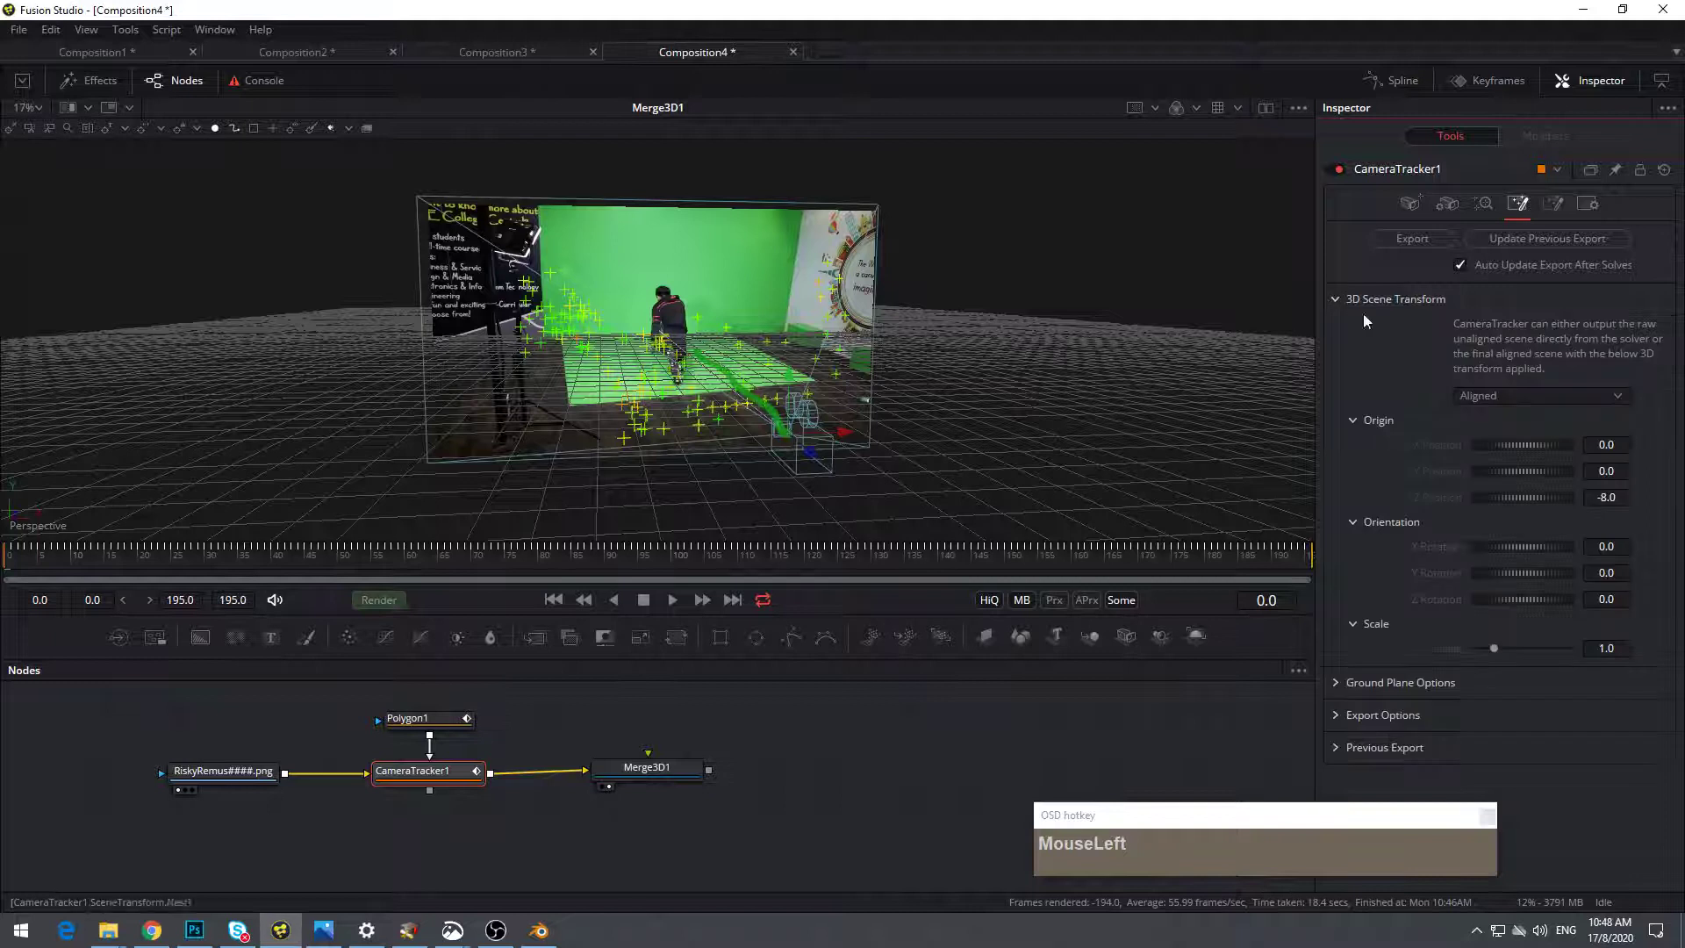
left_click(1266, 107)
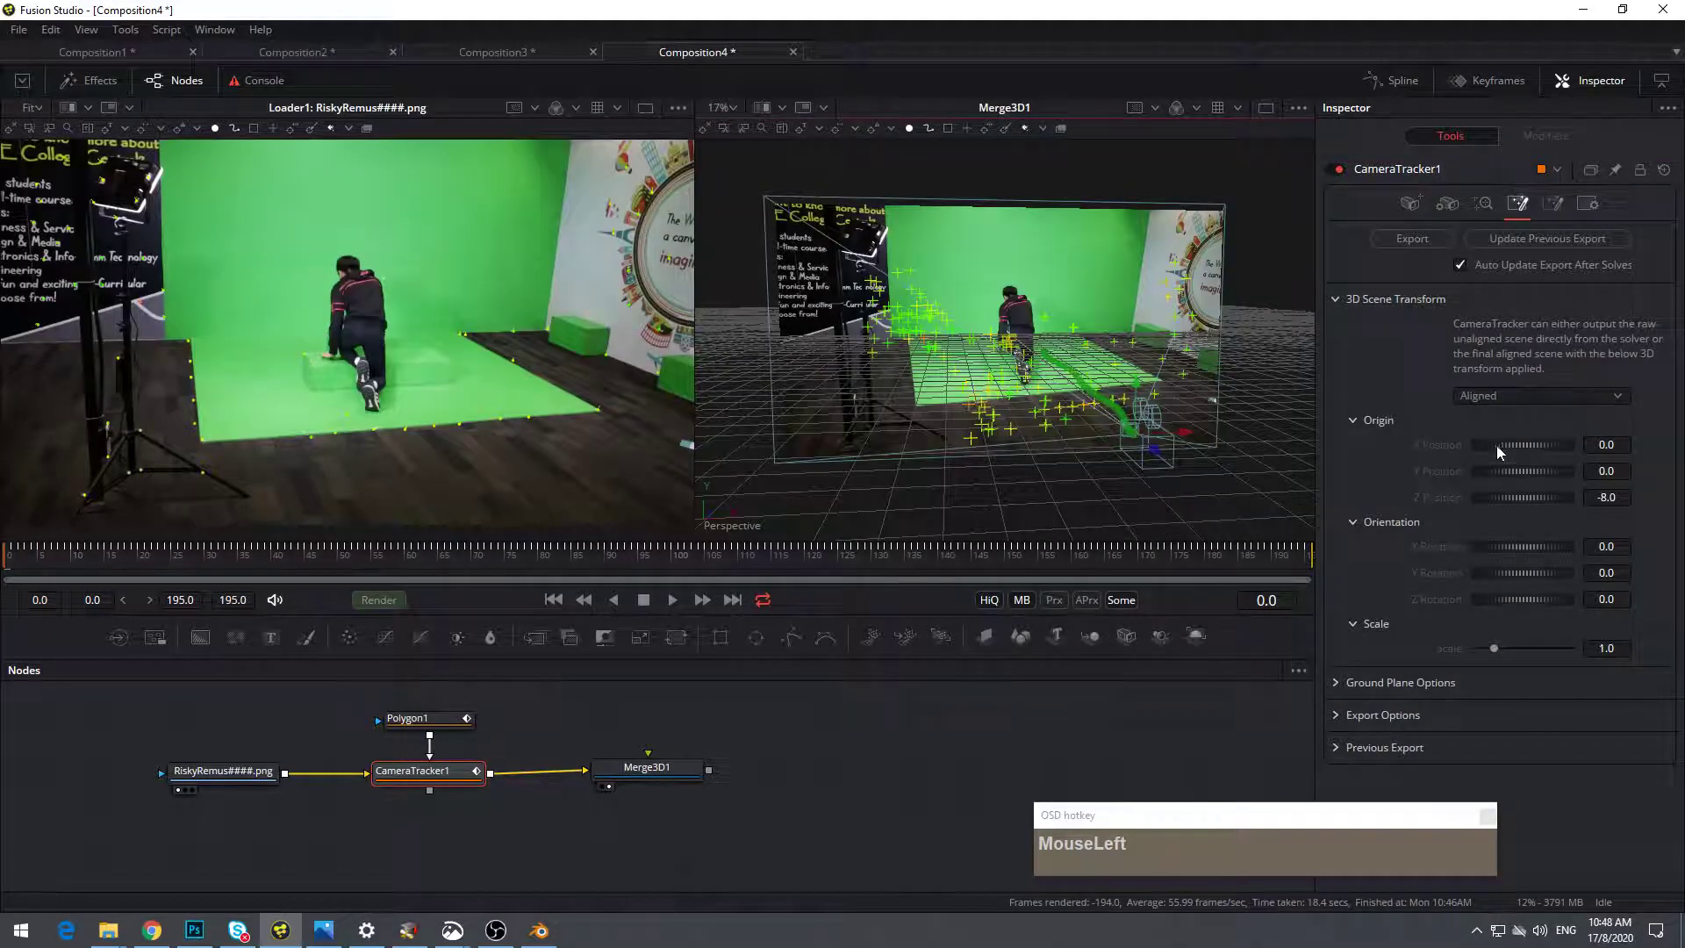
left_click(1530, 396)
left_click(1517, 373)
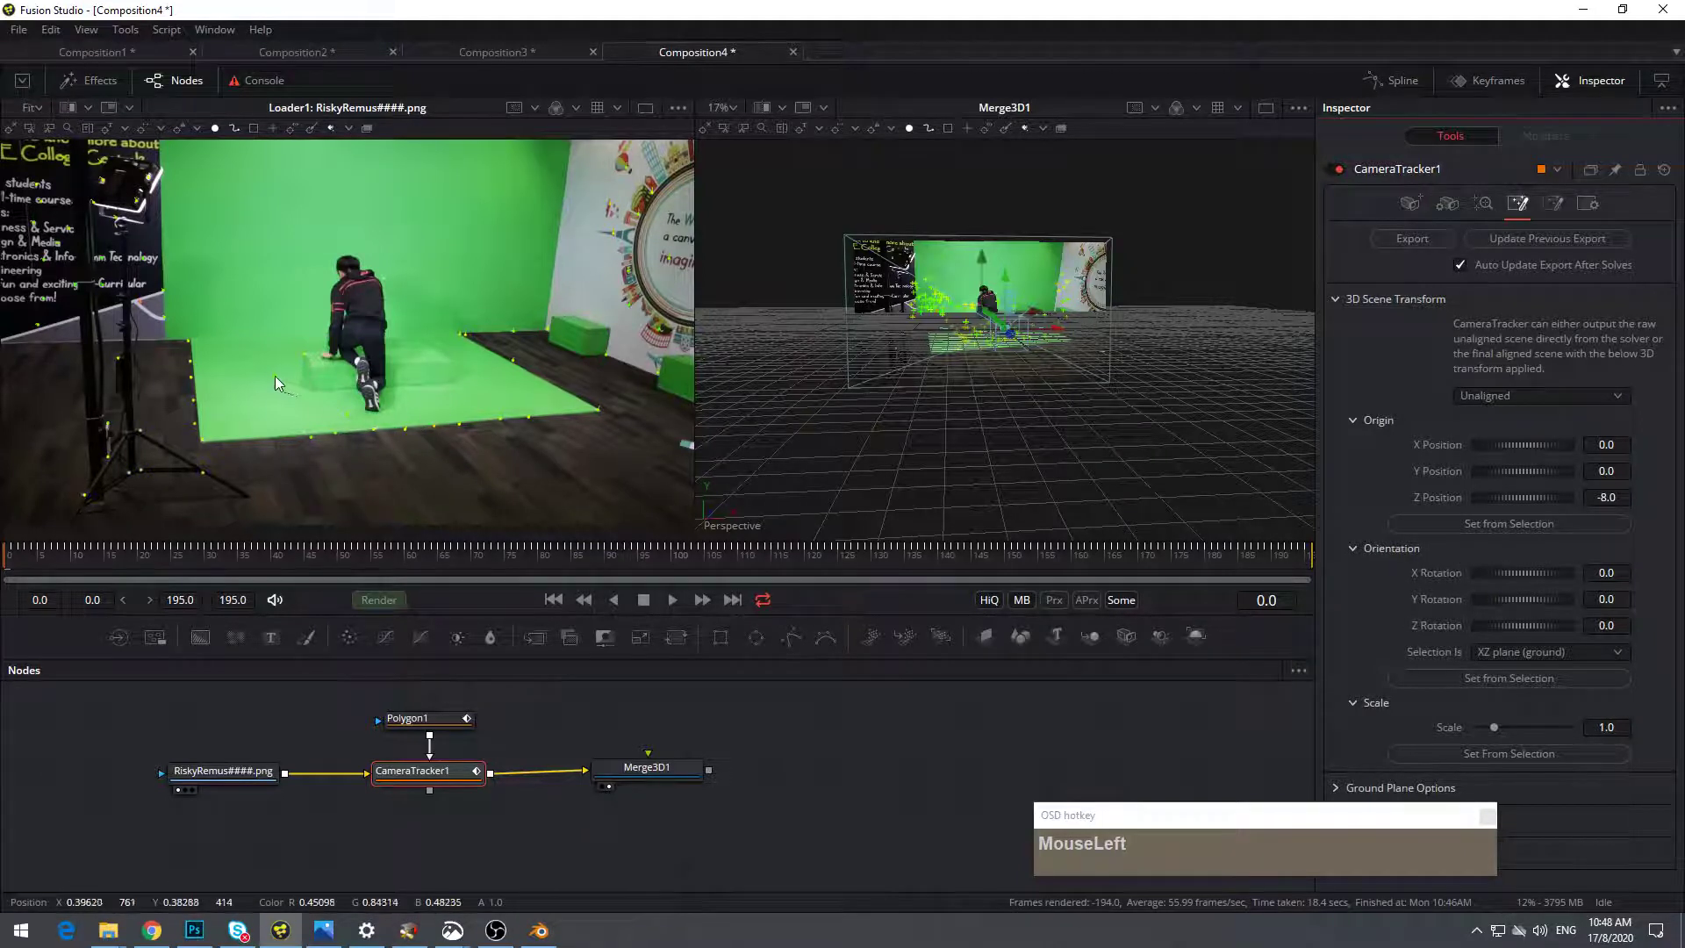
left_click(1524, 520)
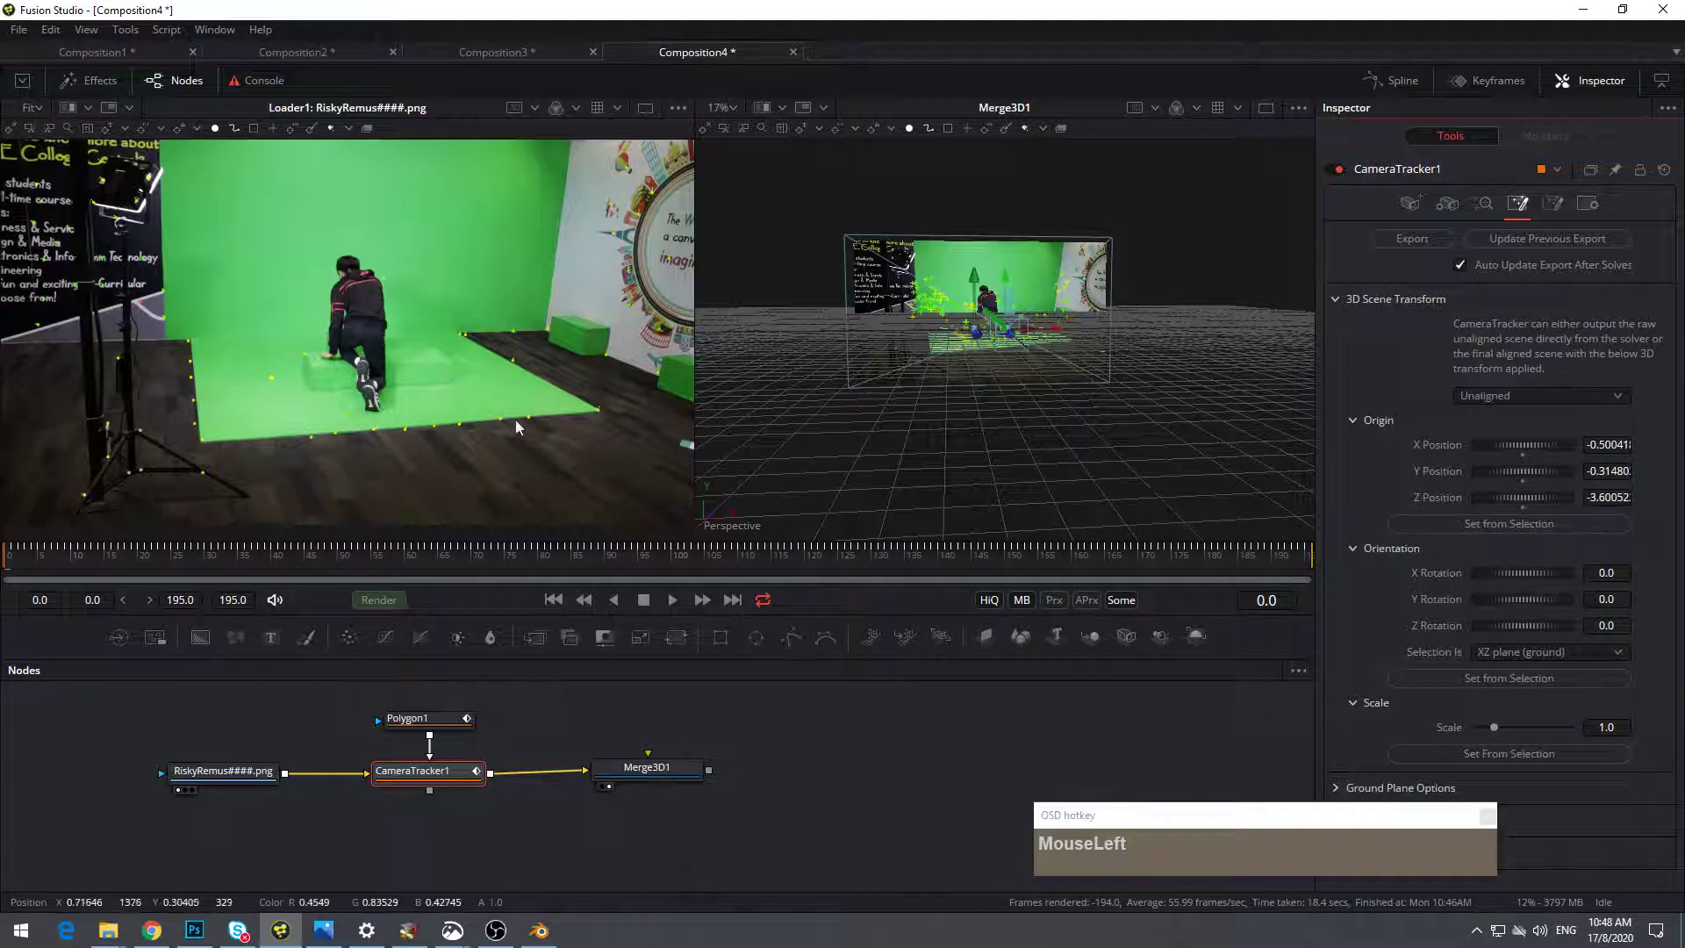
Select the tracks along the green floor's edges and set CameraTracker1's orientation from them as the XZ ground plane
left_click_drag(179, 340, 240, 435)
left_click_drag(295, 423, 560, 455)
left_click_drag(476, 416, 577, 455)
left_click_drag(523, 403, 613, 422)
left_click_drag(503, 352, 520, 367)
left_click_drag(452, 323, 472, 351)
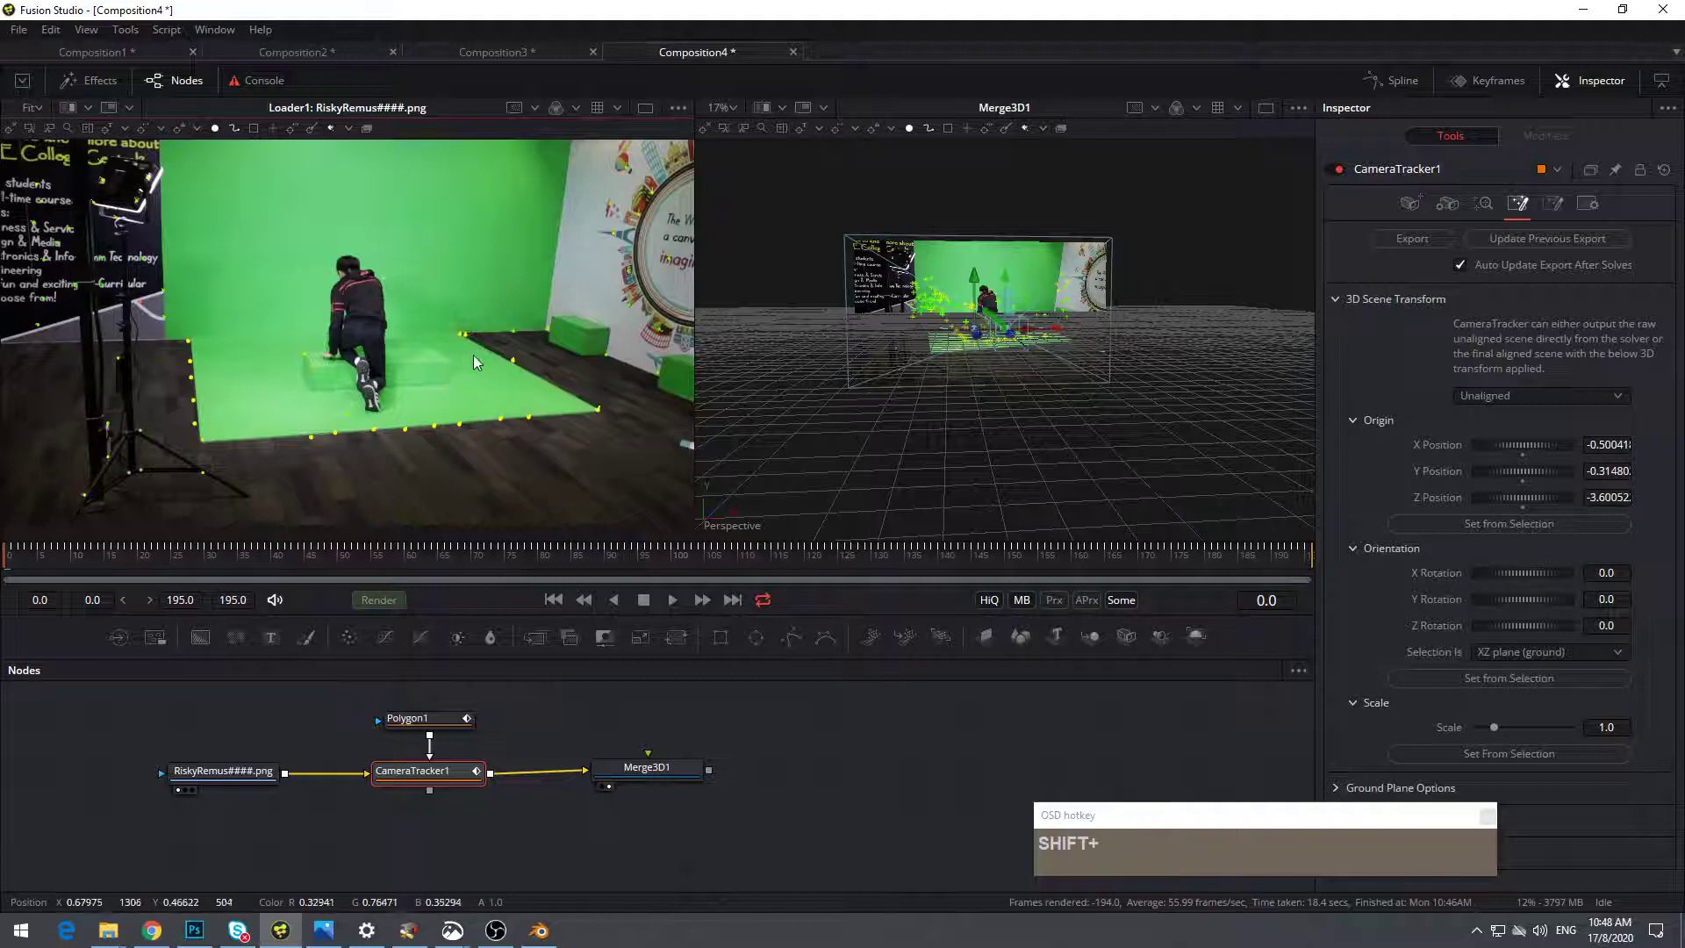
left_click(1532, 677)
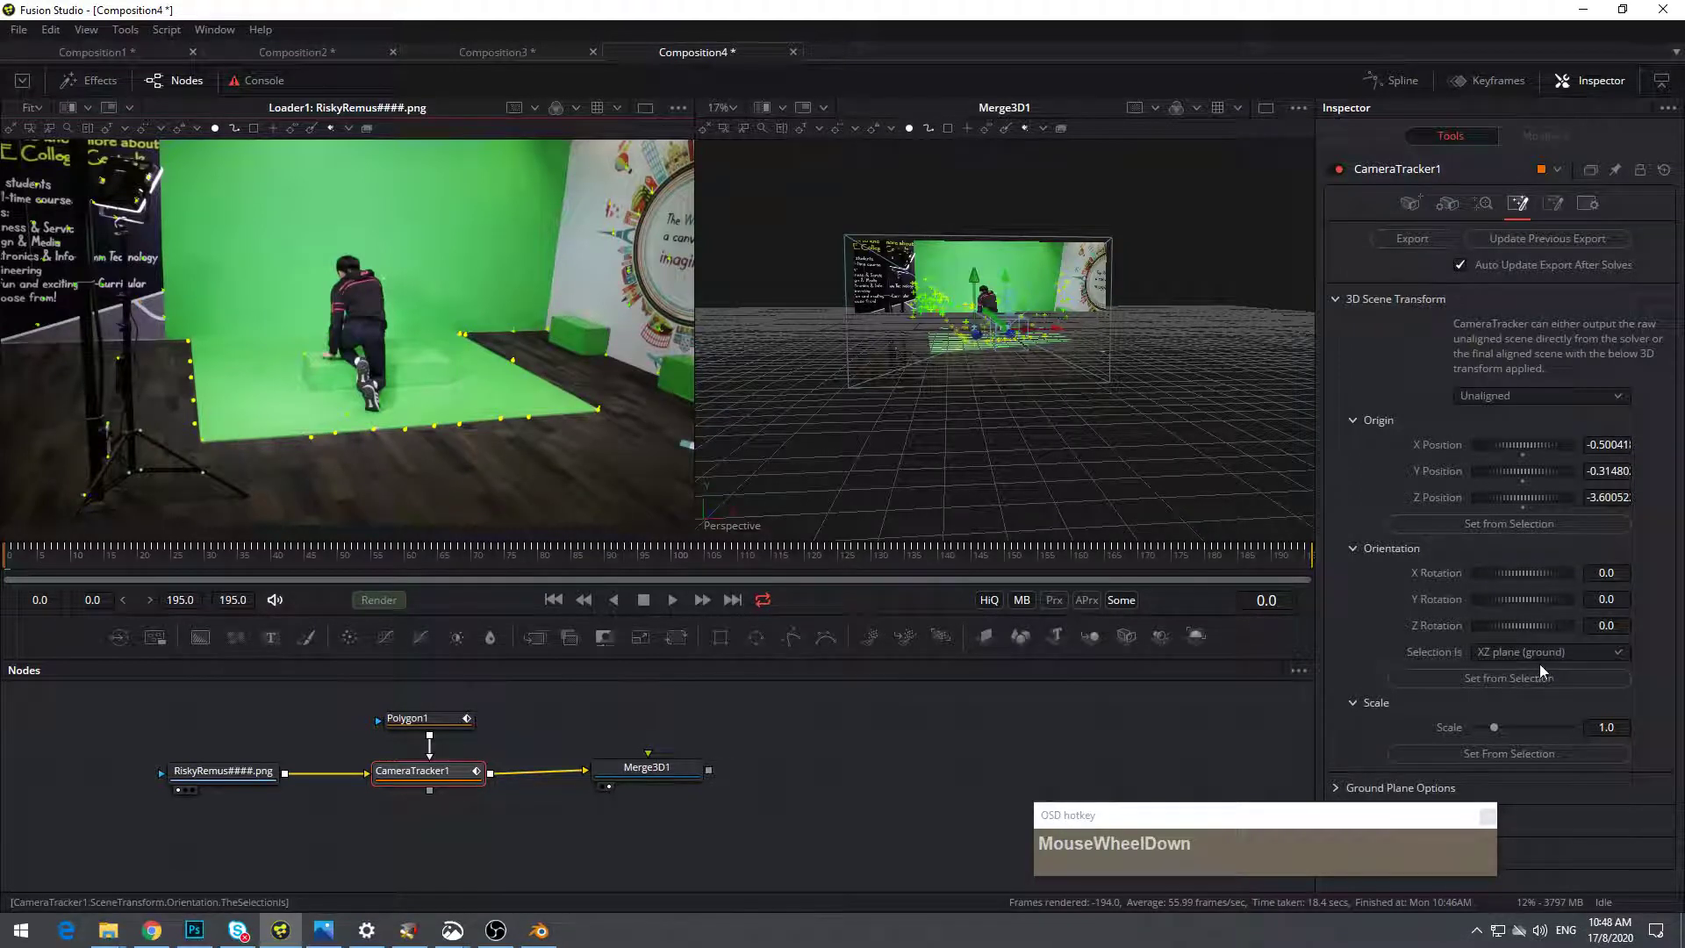
Set CameraTracker1's 3D scene transform to Aligned and check the point cloud against the floor grid up to frame 30
left_click(1527, 392)
left_click(1526, 414)
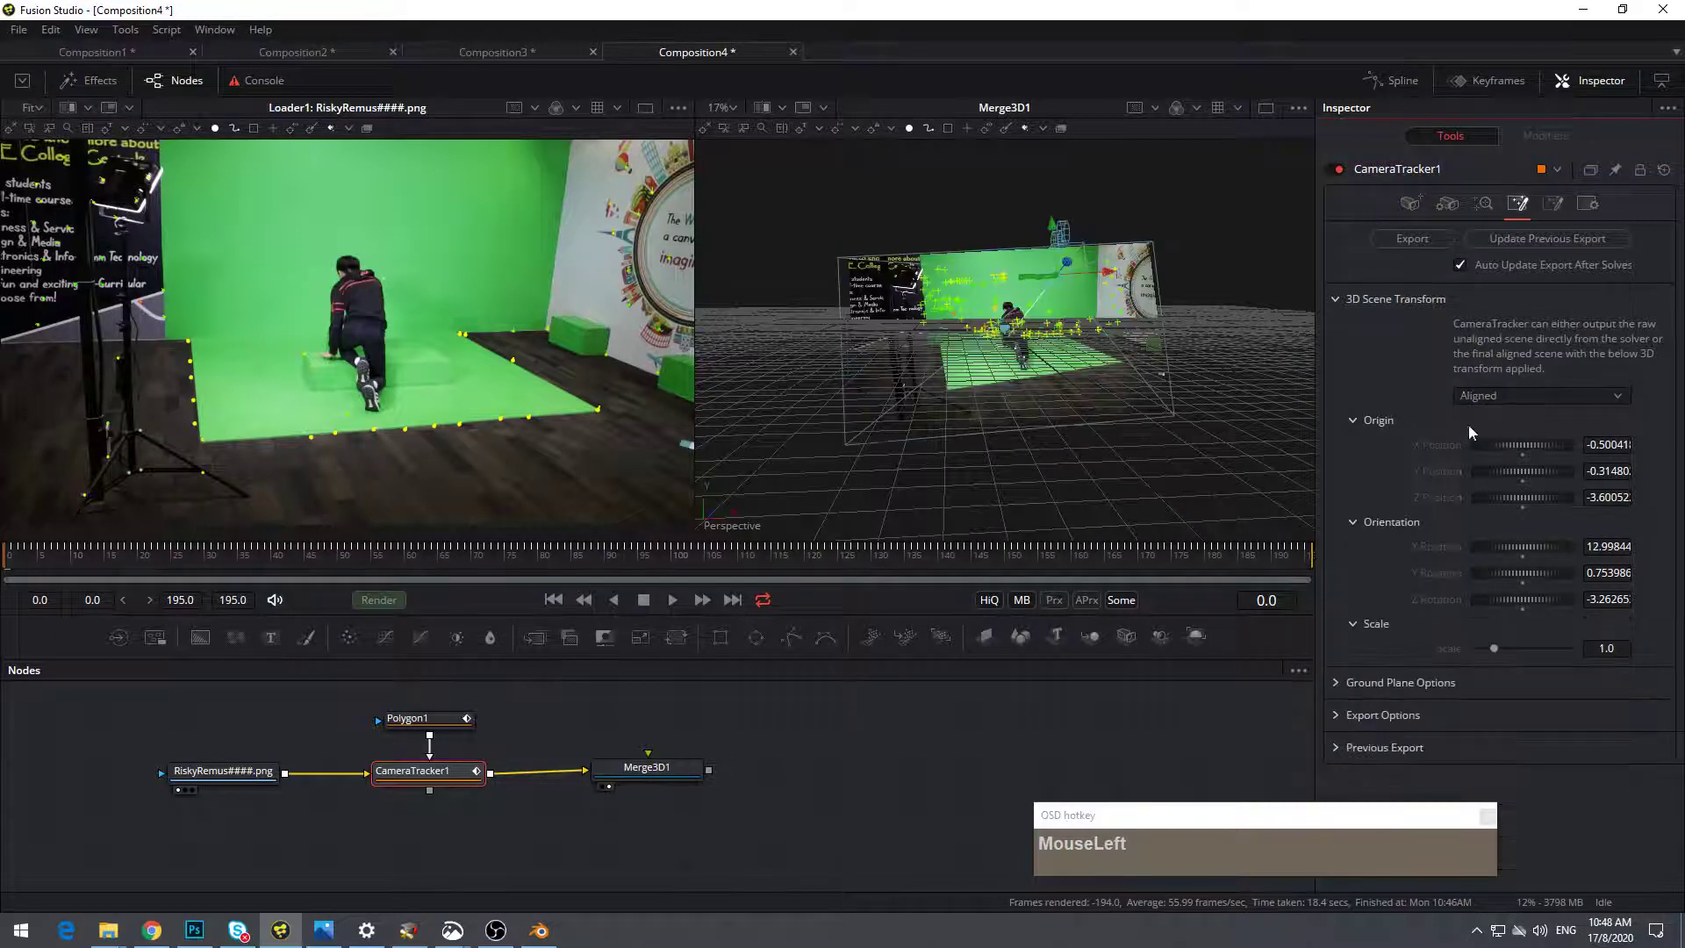
left_click_drag(1113, 398, 1031, 443)
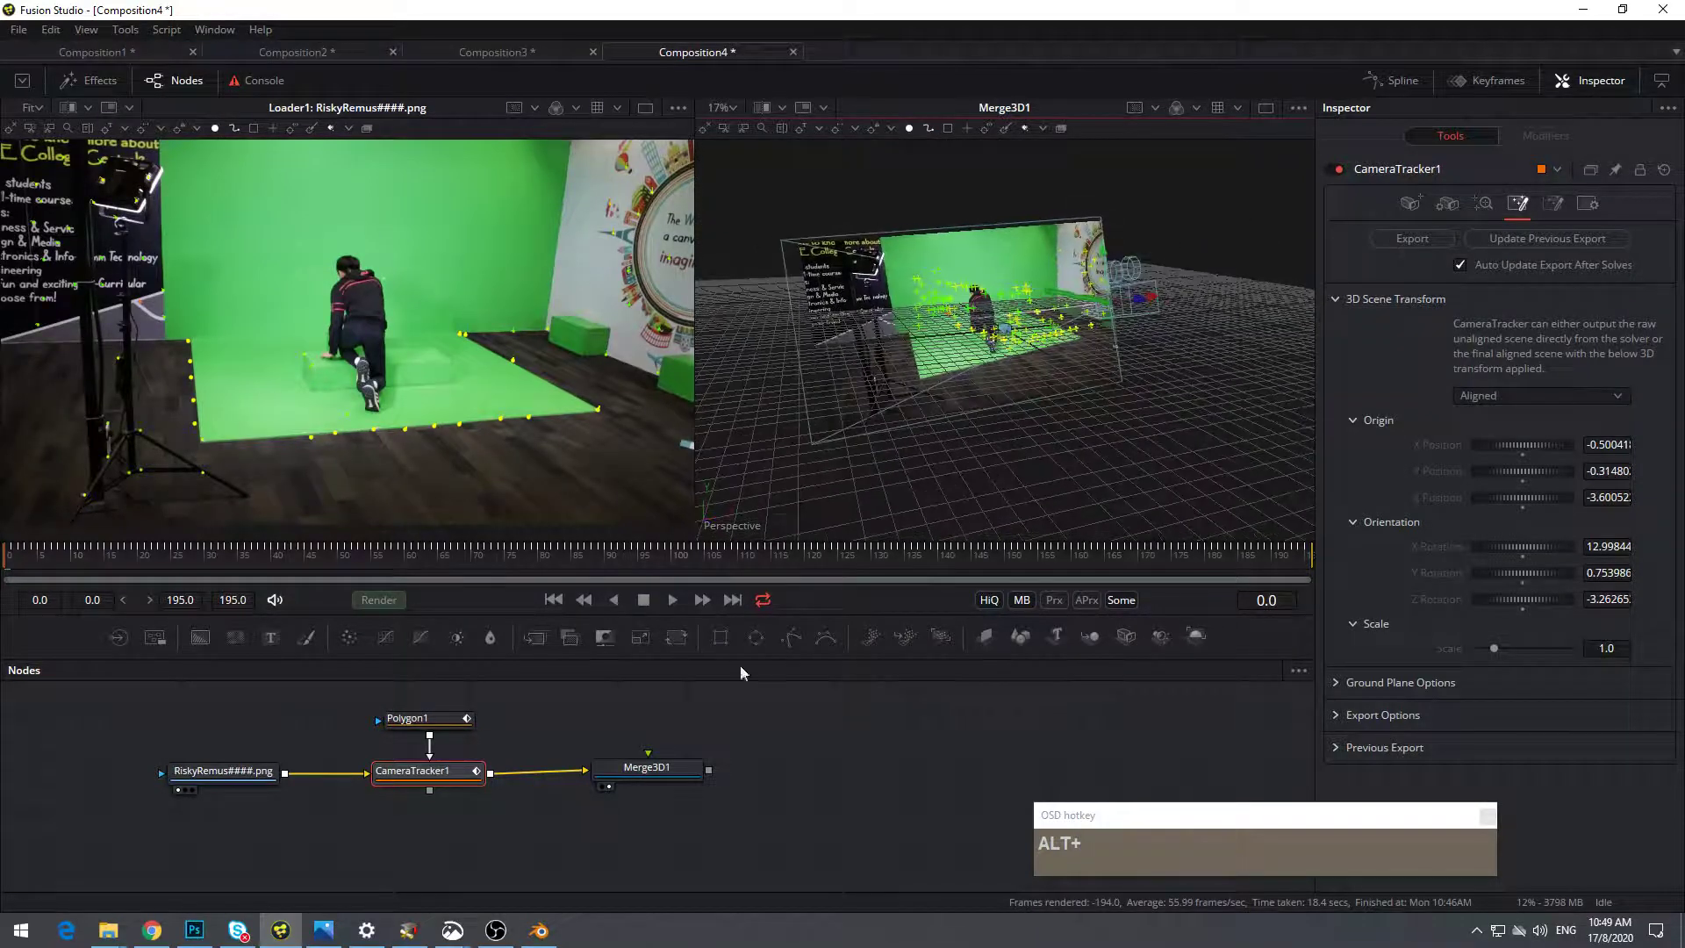
left_click_drag(647, 768, 652, 773)
left_click(123, 562)
left_click_drag(176, 576, 211, 564)
scroll(807, 784, "down", 3)
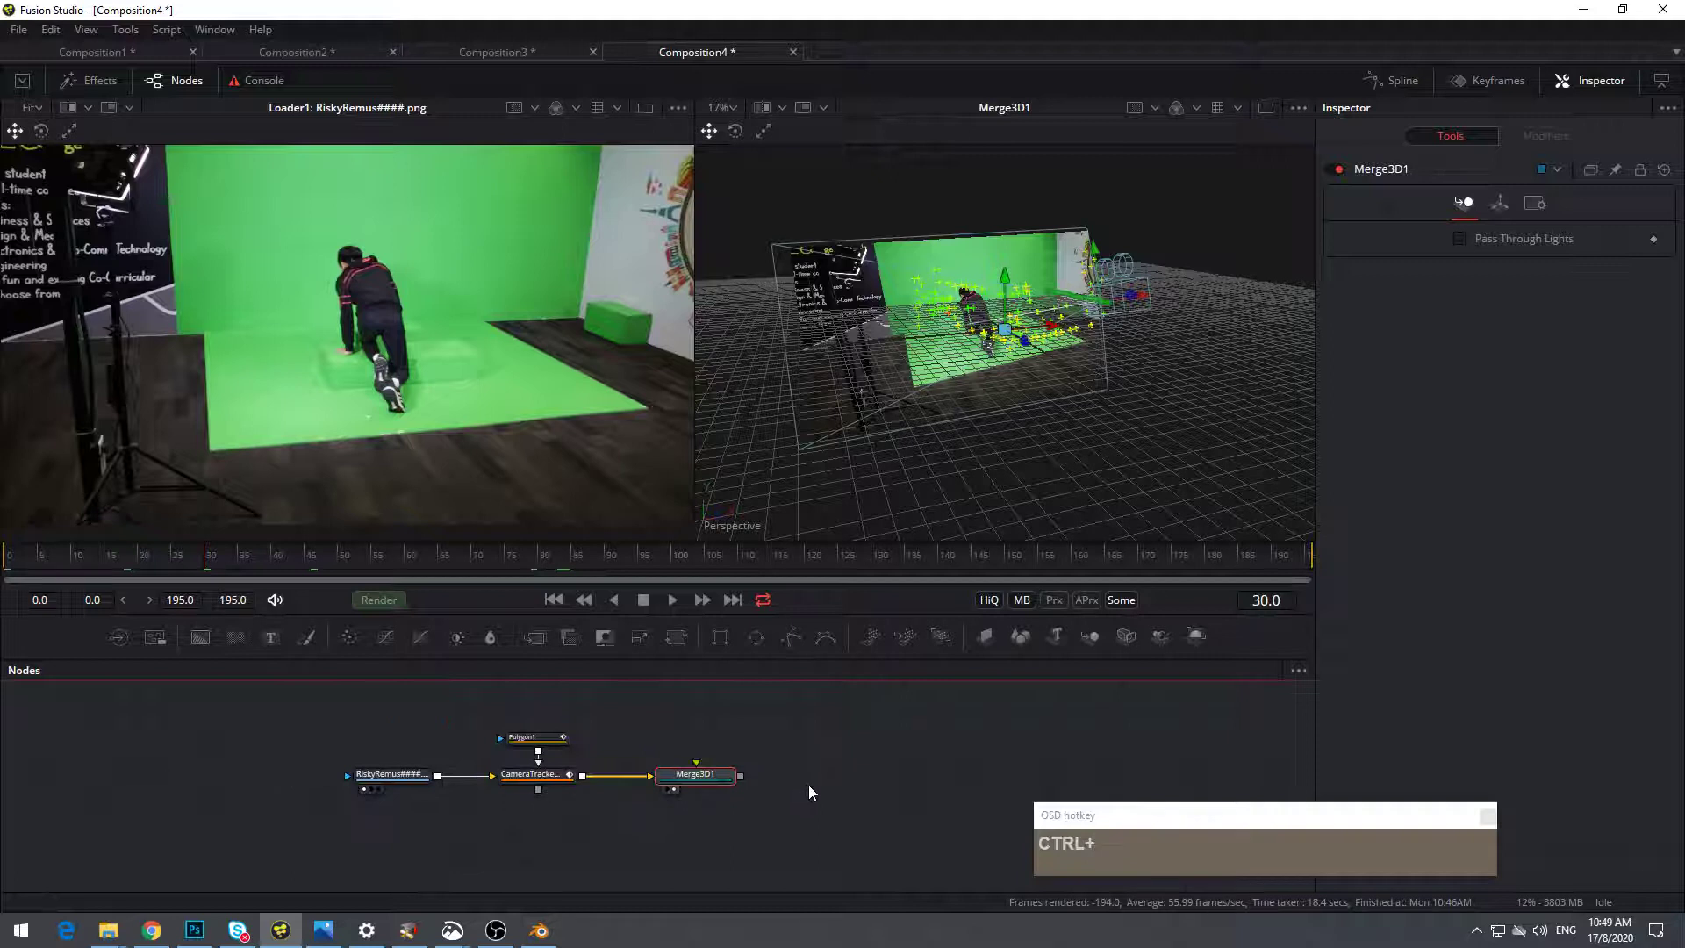
Export CameraTracker1's solved scene with the camera, image plane, point cloud and renderer, leaving out the ground plane
left_click_drag(808, 785, 773, 755)
left_click(514, 750)
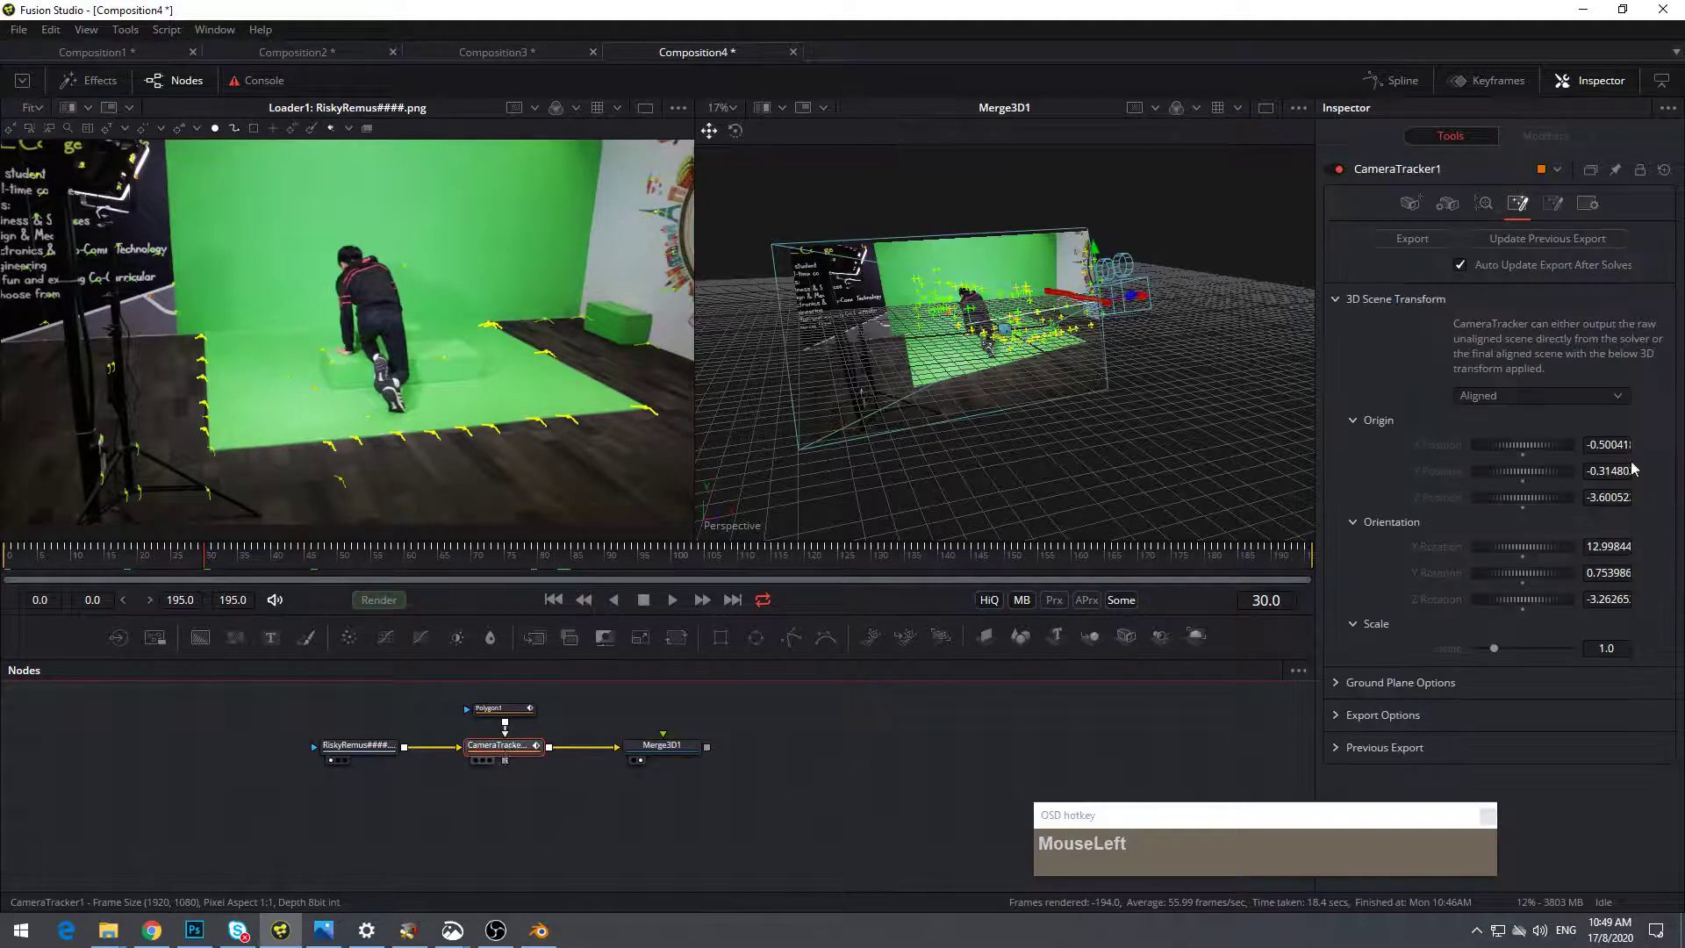
middle_click(1382, 786)
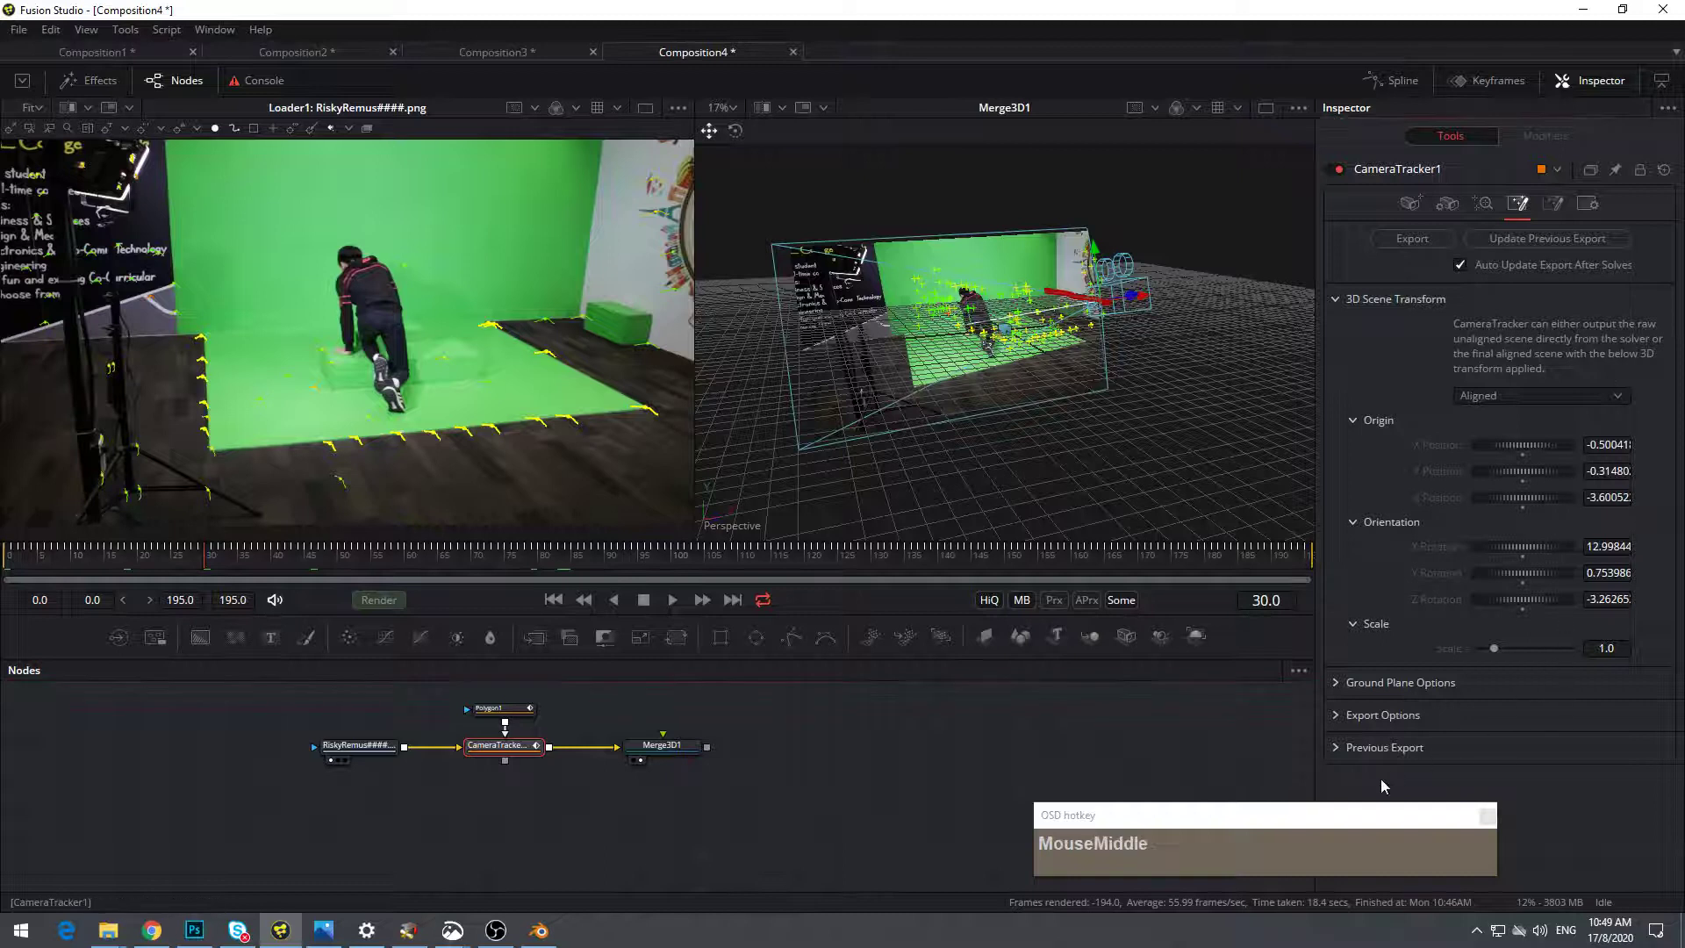
left_click(1338, 715)
scroll(1460, 702, "down", 1)
left_click_drag(1415, 819, 1198, 824)
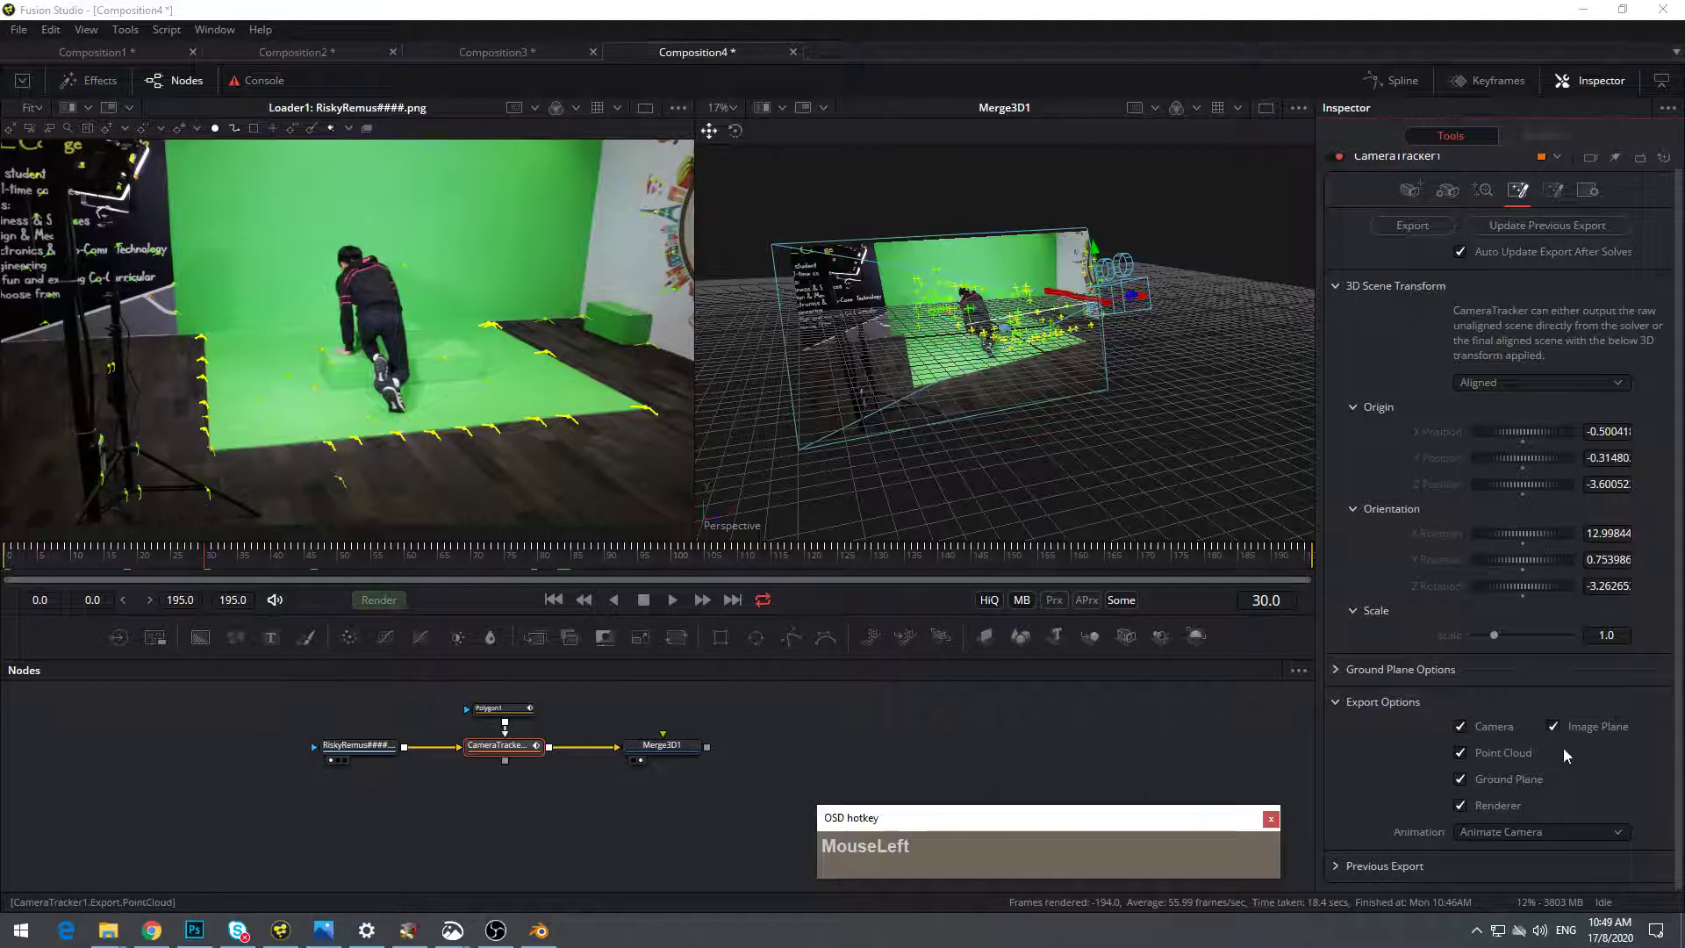
left_click(1462, 780)
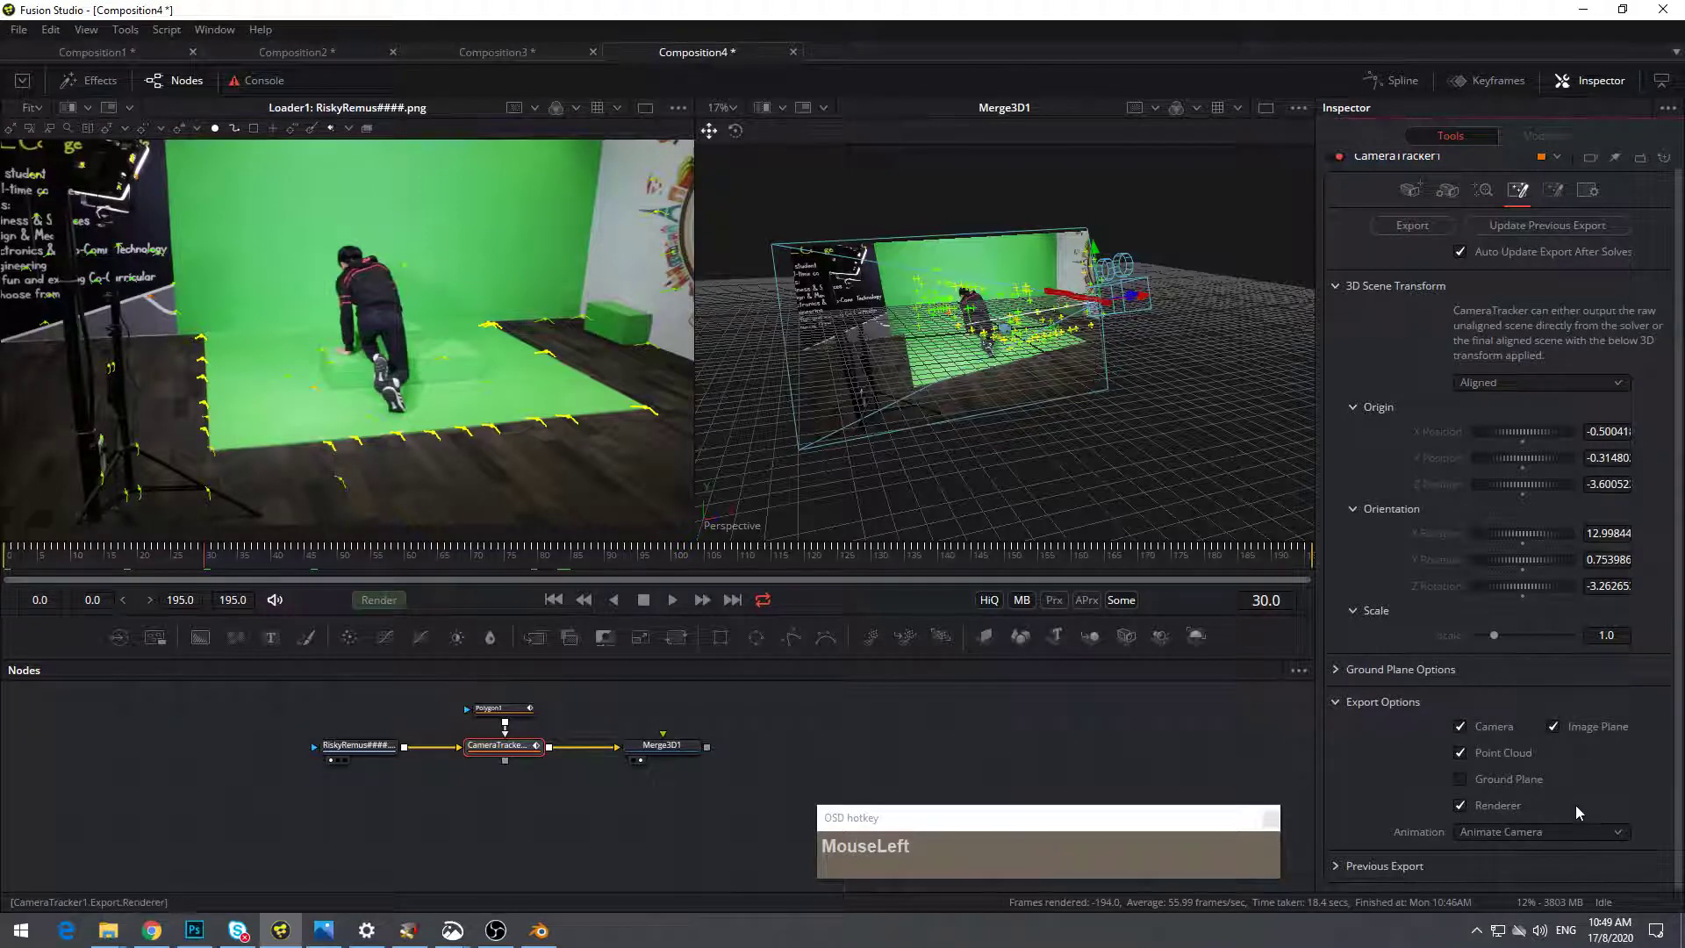
left_click(1413, 226)
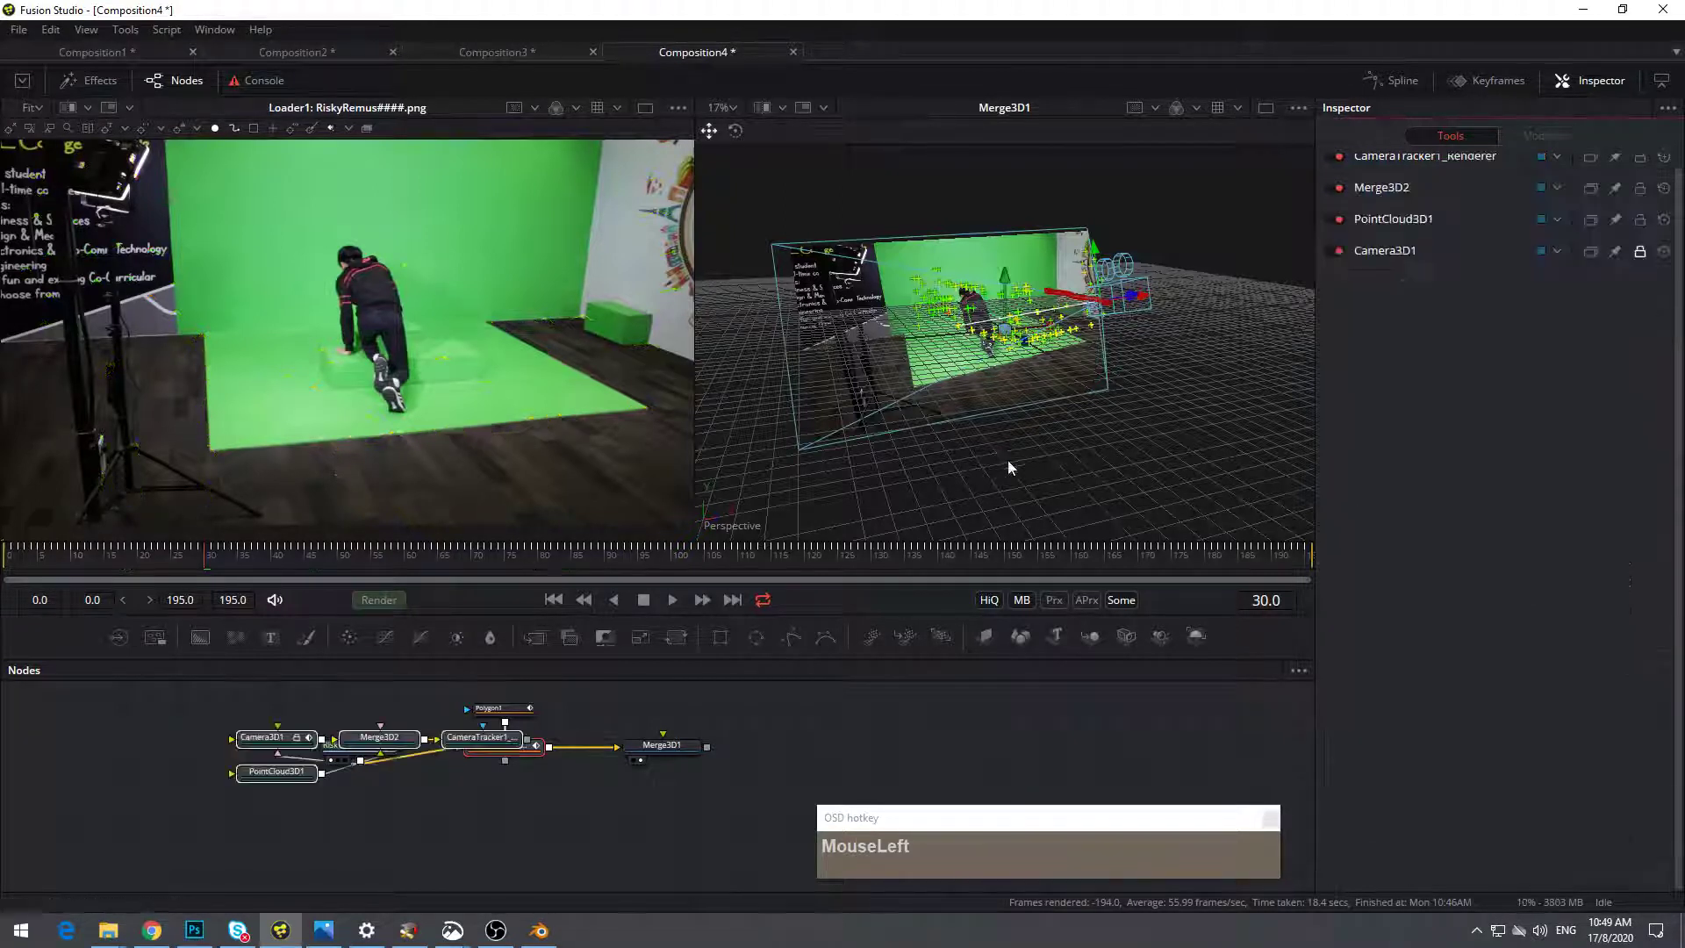
Move the exported camera, point cloud, merge and renderer nodes below the tracker and display Merge3D2 in the 3D viewer
left_click_drag(484, 747, 623, 844)
left_click(396, 813)
left_click_drag(358, 795, 981, 367)
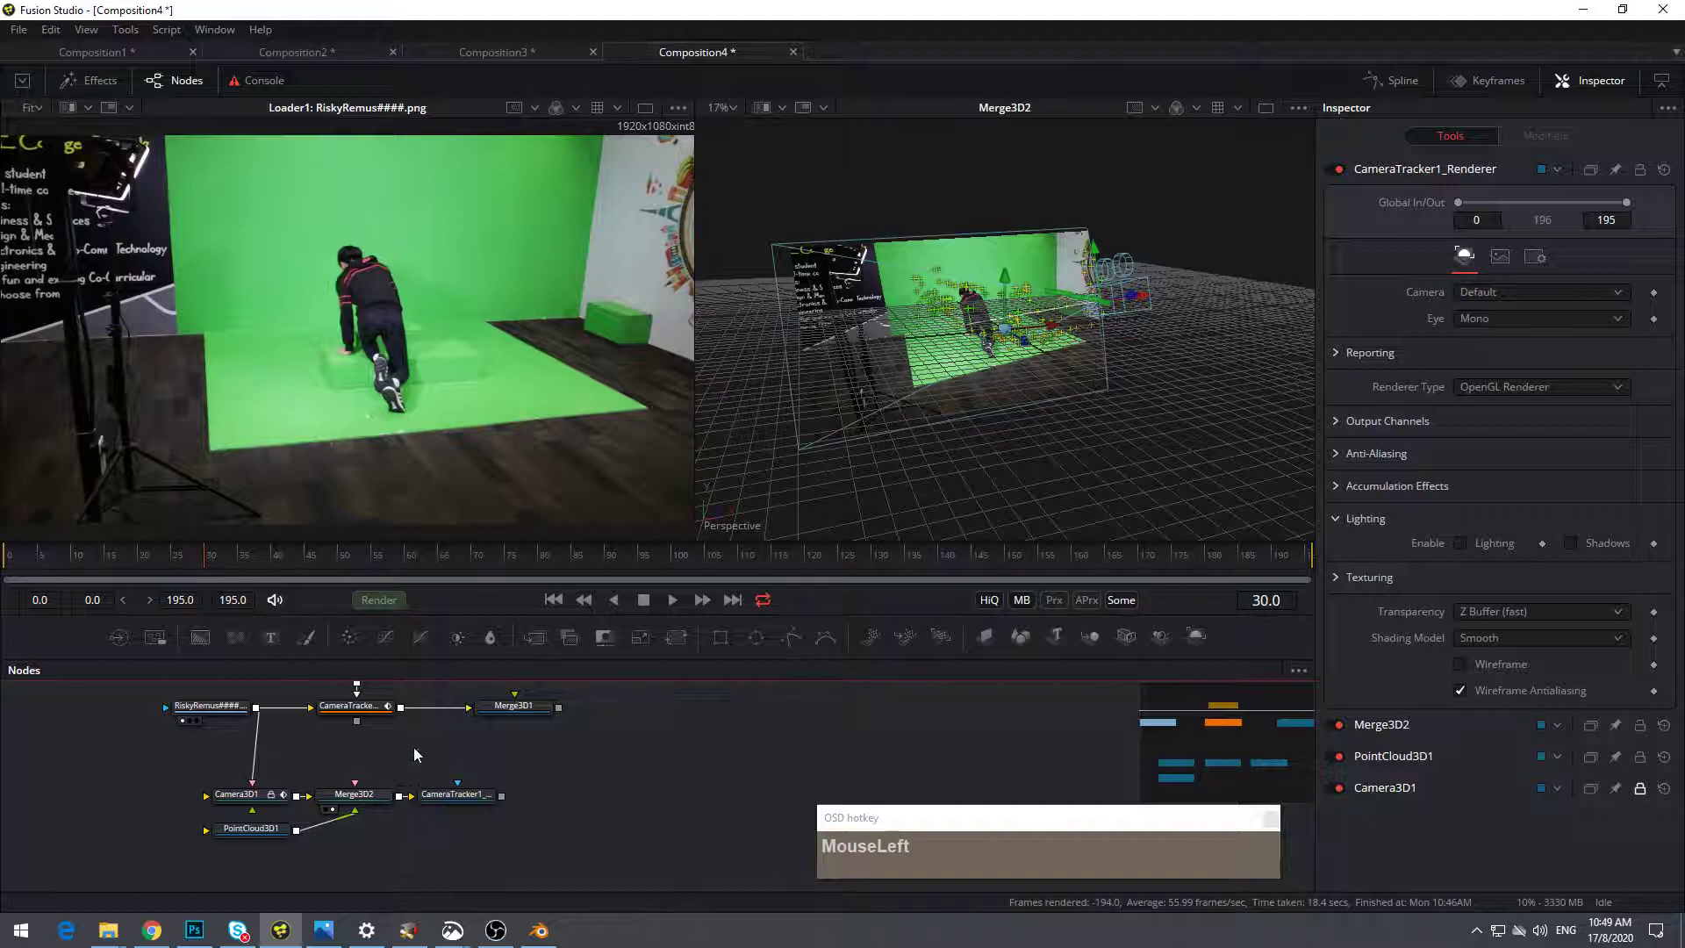
left_click_drag(374, 792, 966, 444)
Look through Camera3D1 in the Merge3D2 viewer and scrub back to frame 5 to check the grid against the floor
left_click(391, 801)
right_click(724, 525)
left_click(760, 530)
left_click_drag(135, 560, 40, 562)
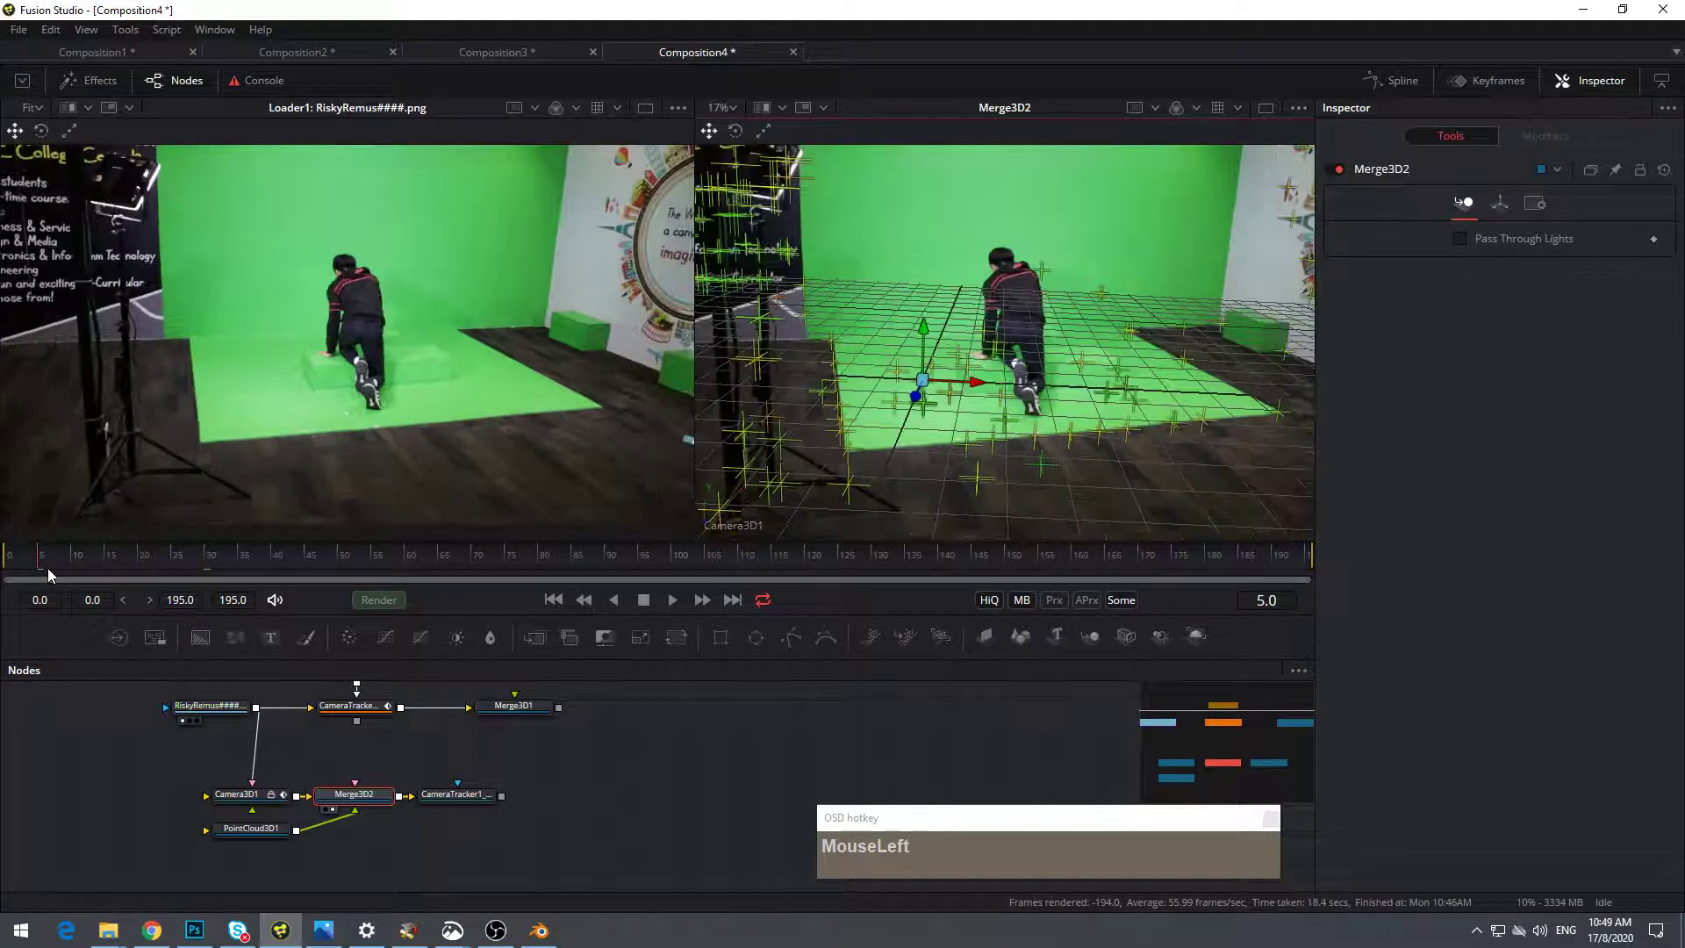
Reduce PointCloud3D1's size to 0.039, enlarge the Merge3D2 viewer and play the sequence to check the track
left_click(268, 828)
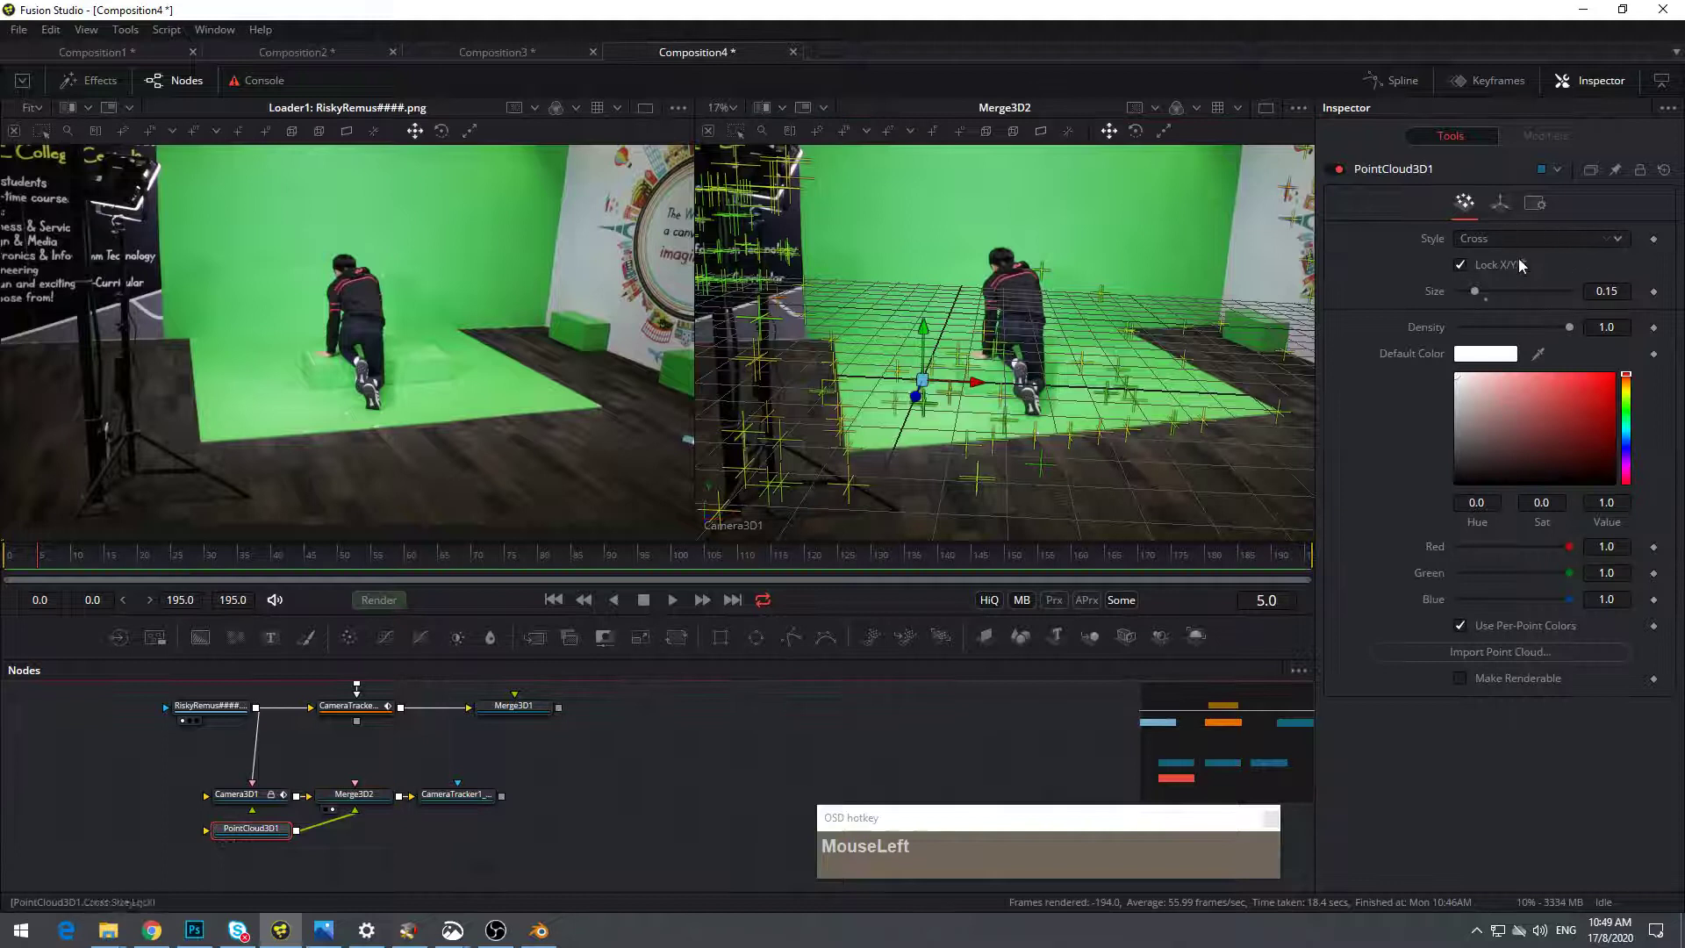
left_click_drag(1474, 292, 1461, 296)
left_click_drag(696, 526, 343, 530)
left_click(18, 562)
left_click(681, 608)
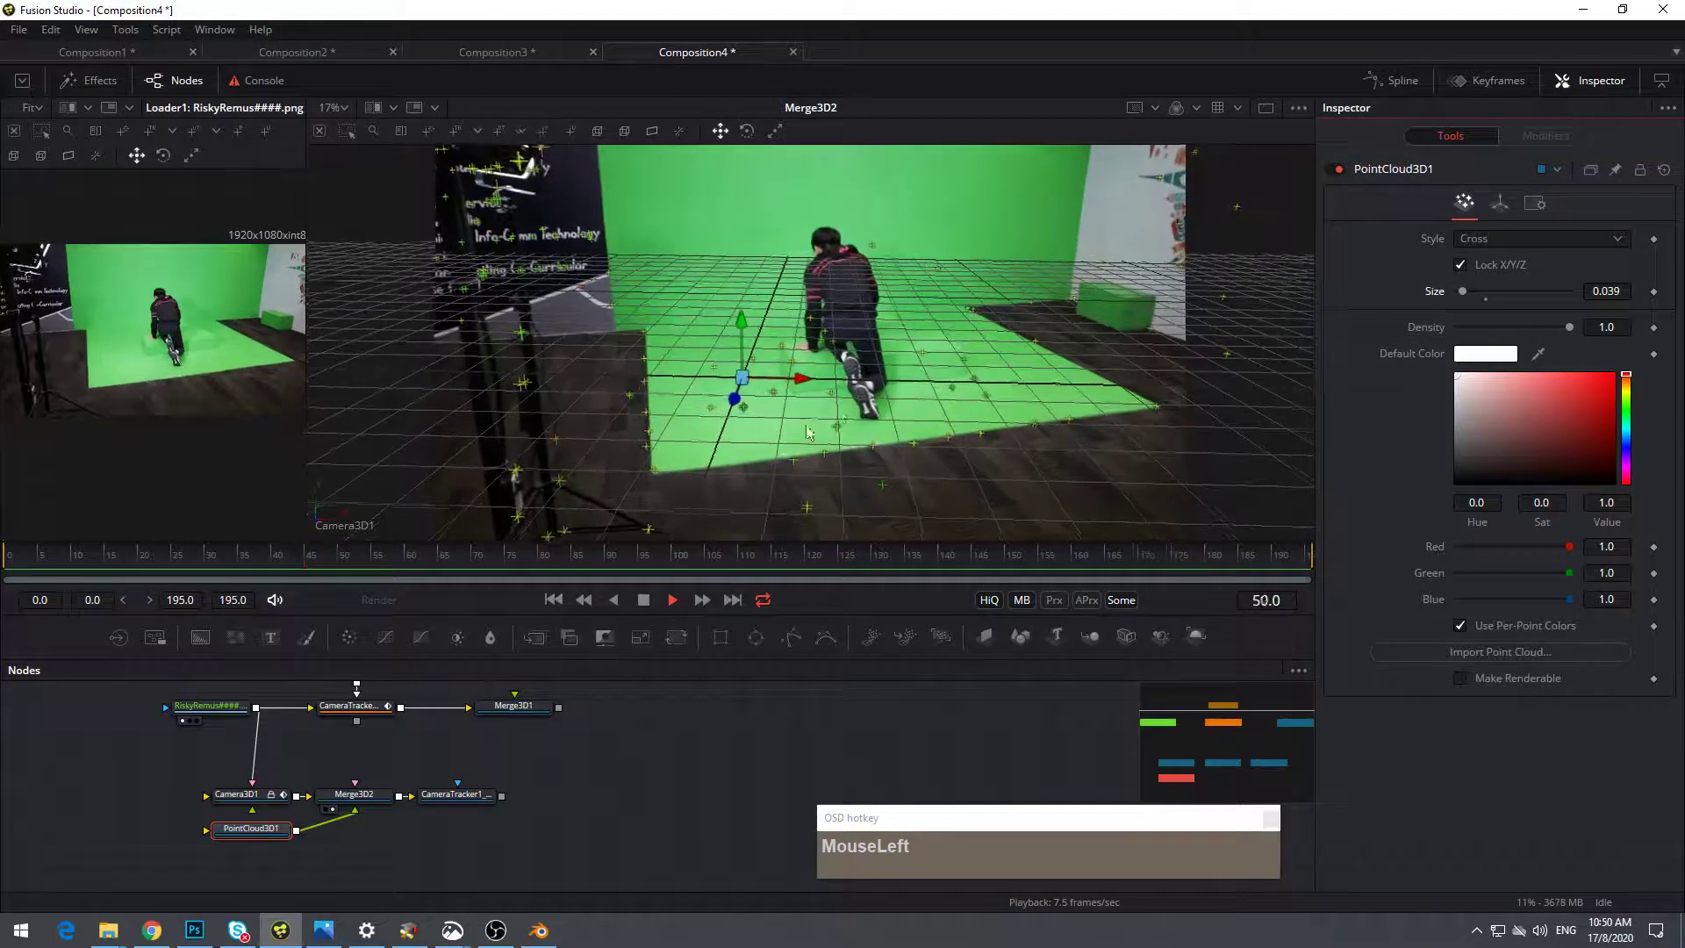
left_click(644, 601)
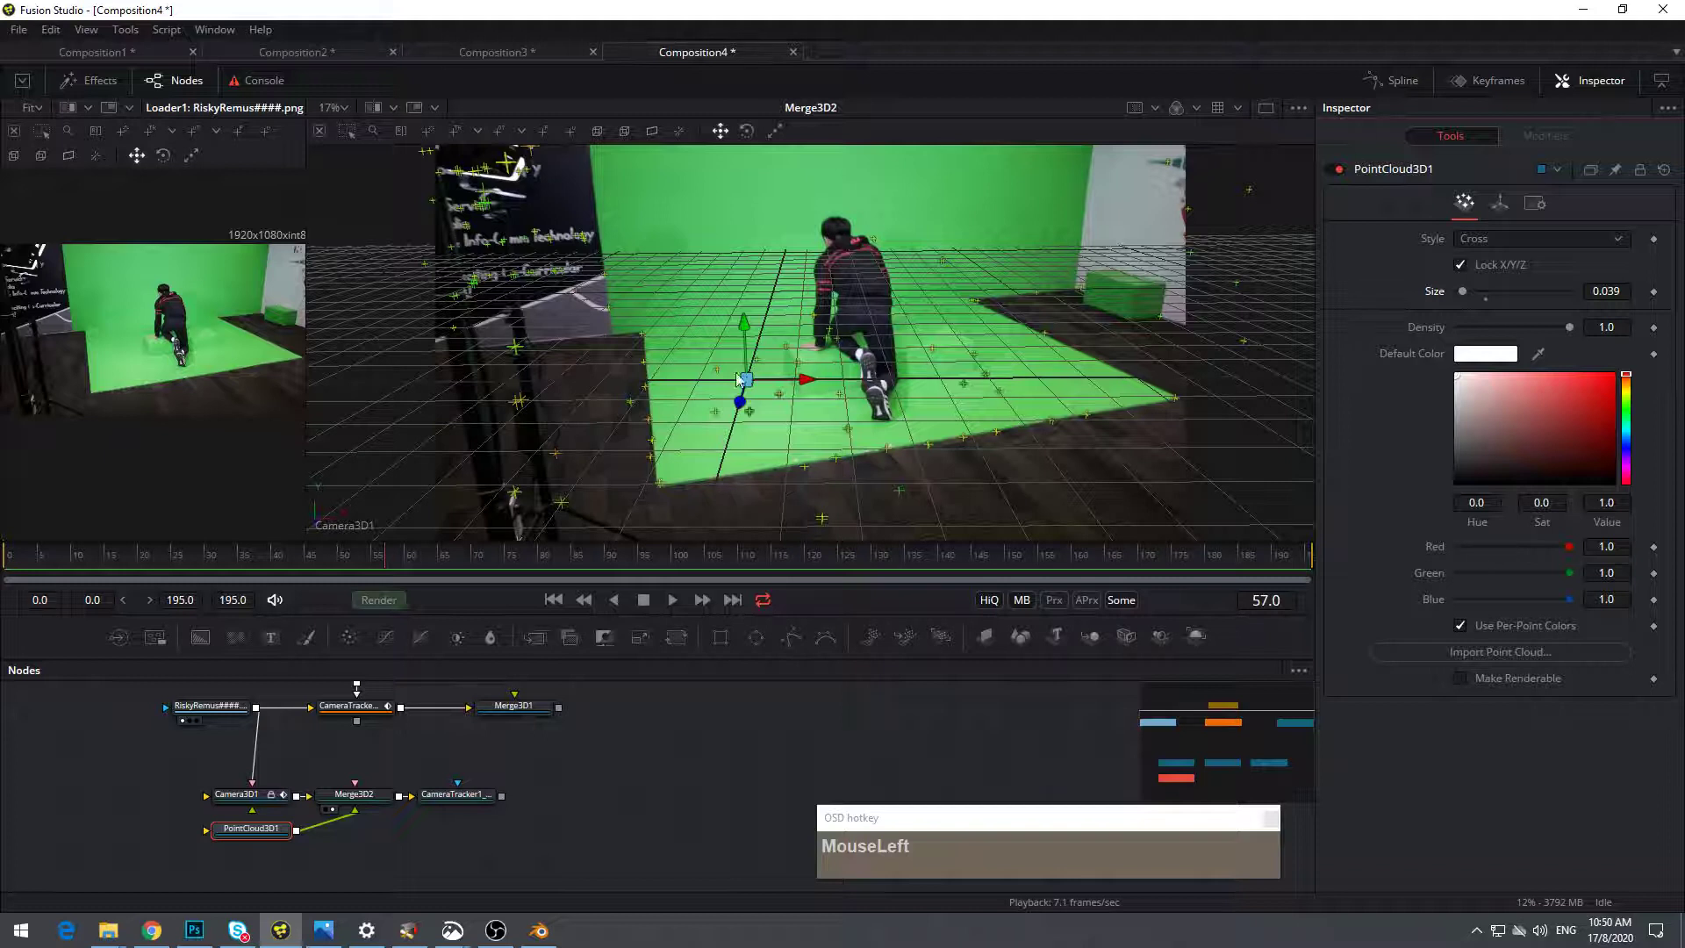
Rotate Merge3D2 to X 3.5, Y -18.1 and Z -0.6 to match the green floor, checking the alignment across the timeline
left_click(365, 800)
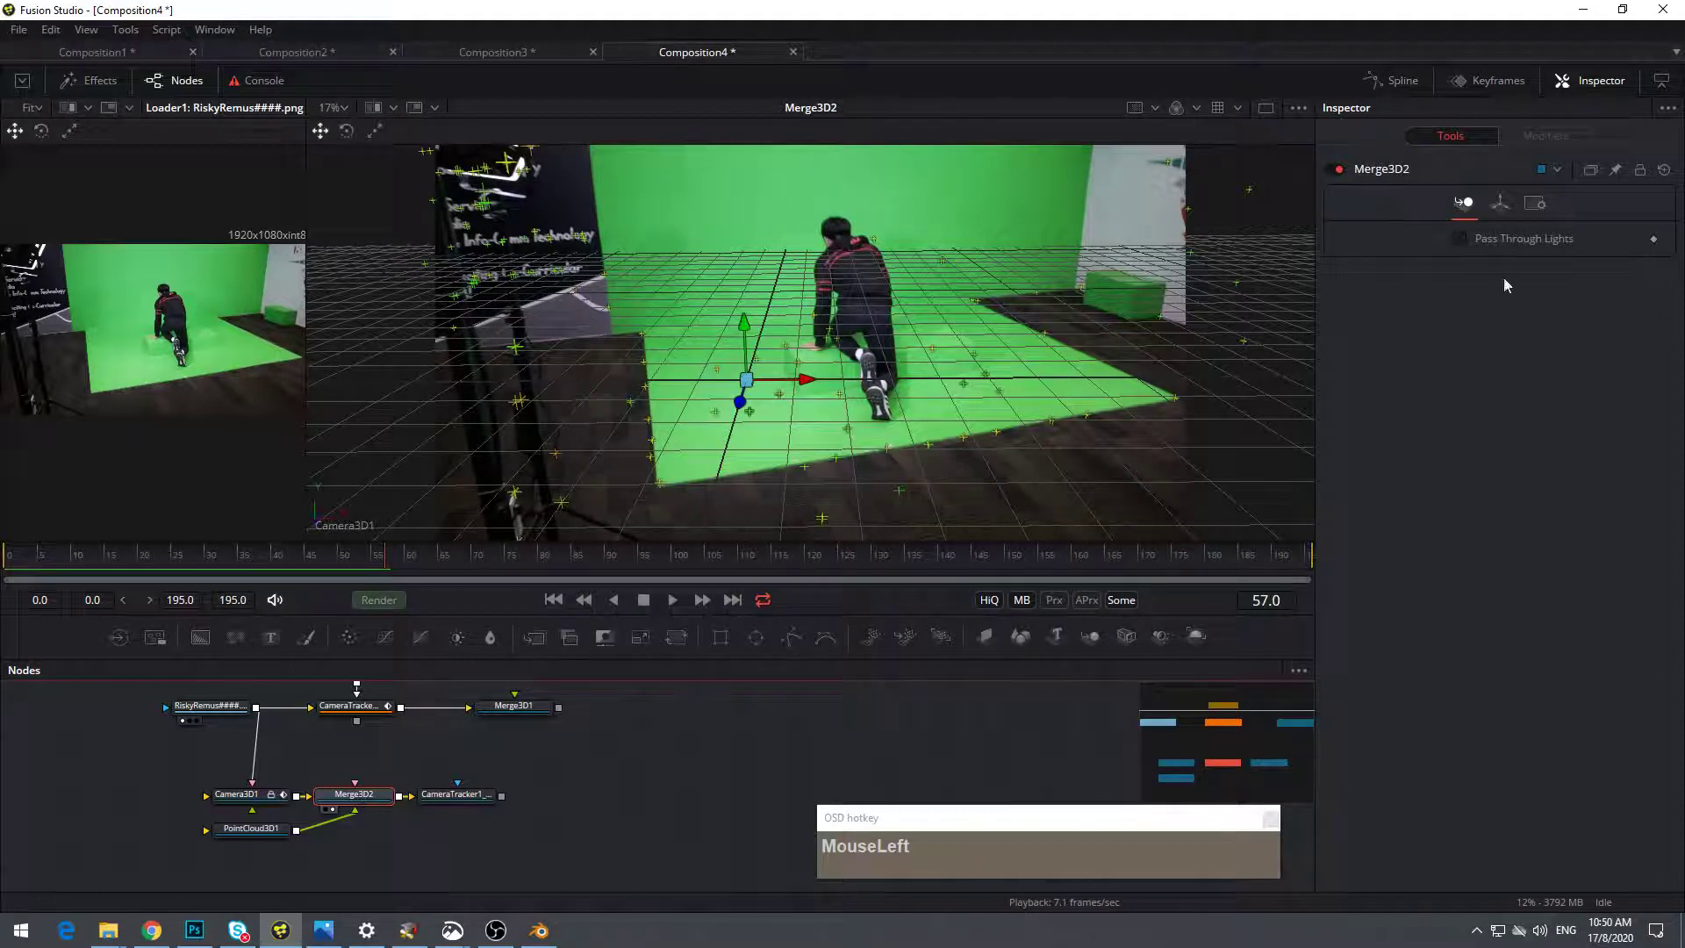
left_click(1501, 204)
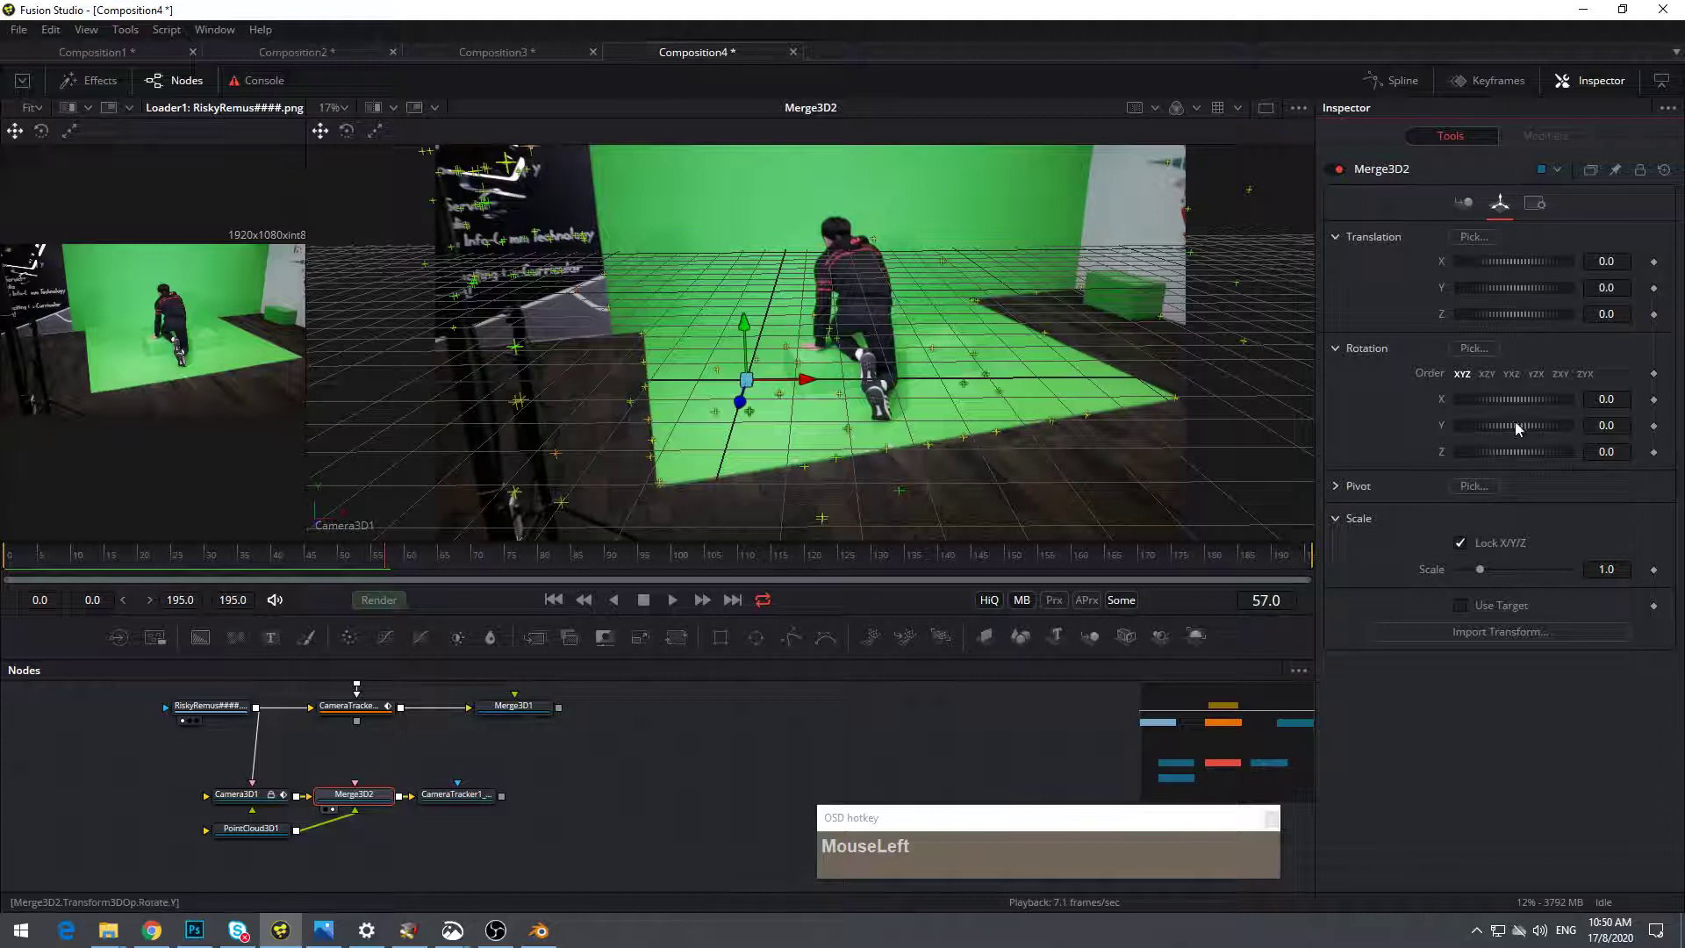
mouse_move(1515, 428)
left_mouse_down()
mouse_move(1514, 400)
mouse_move(1512, 452)
mouse_move(1508, 399)
left_mouse_up()
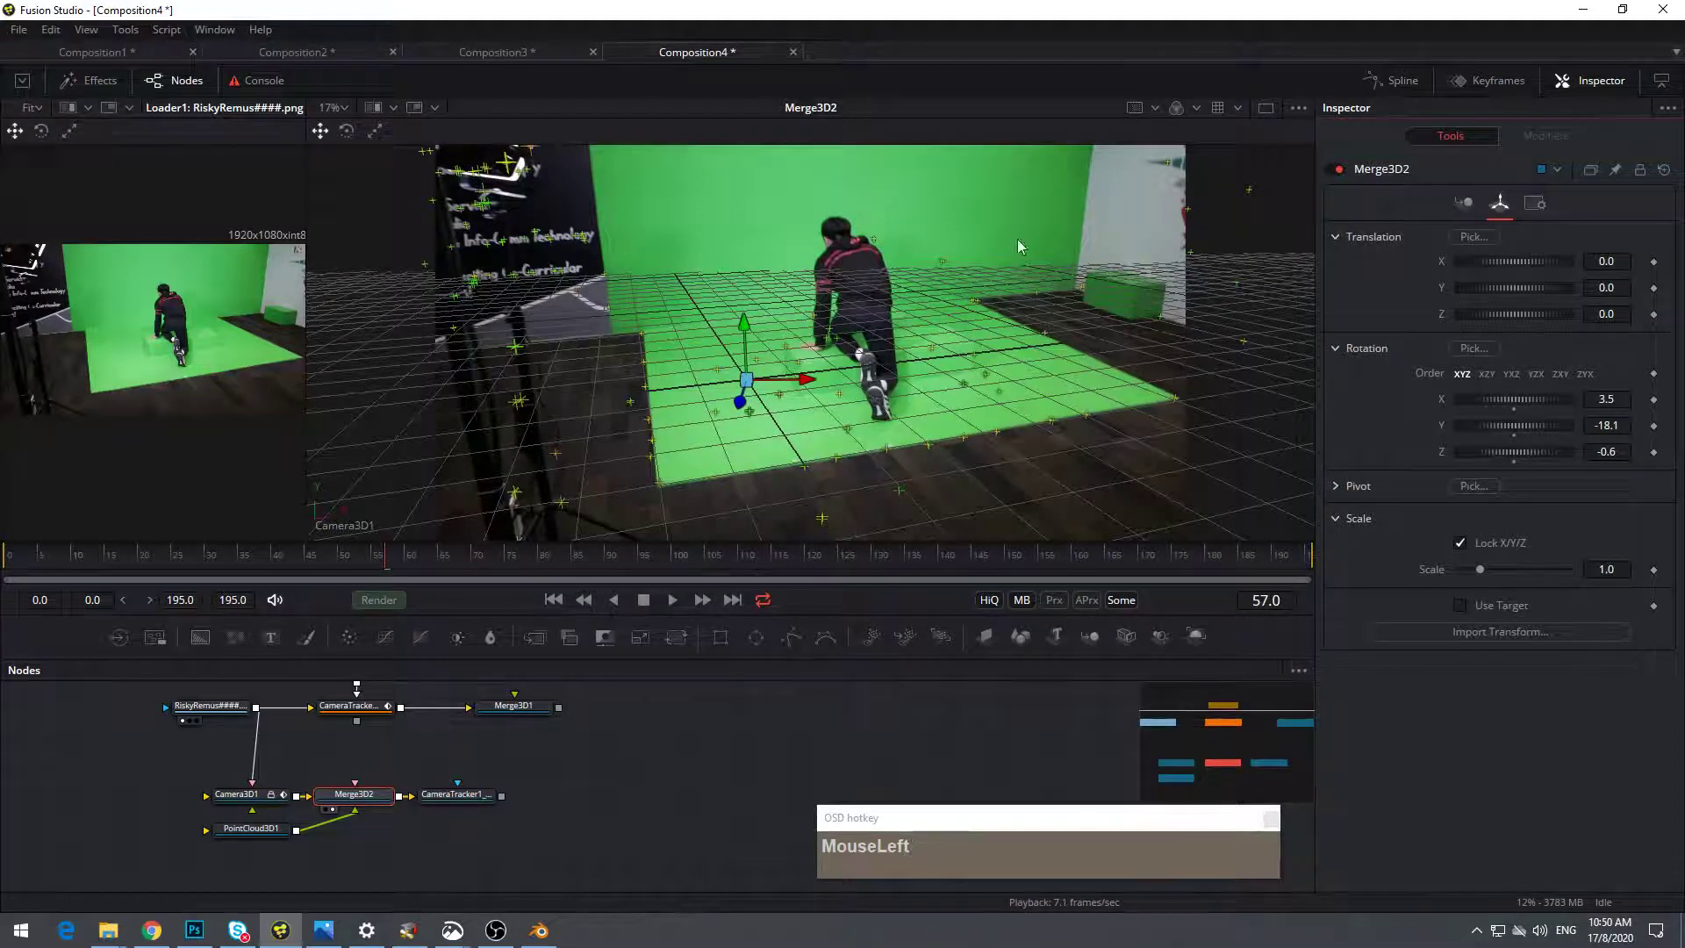
left_click_drag(59, 586, 734, 576)
left_click_drag(963, 581, 113, 586)
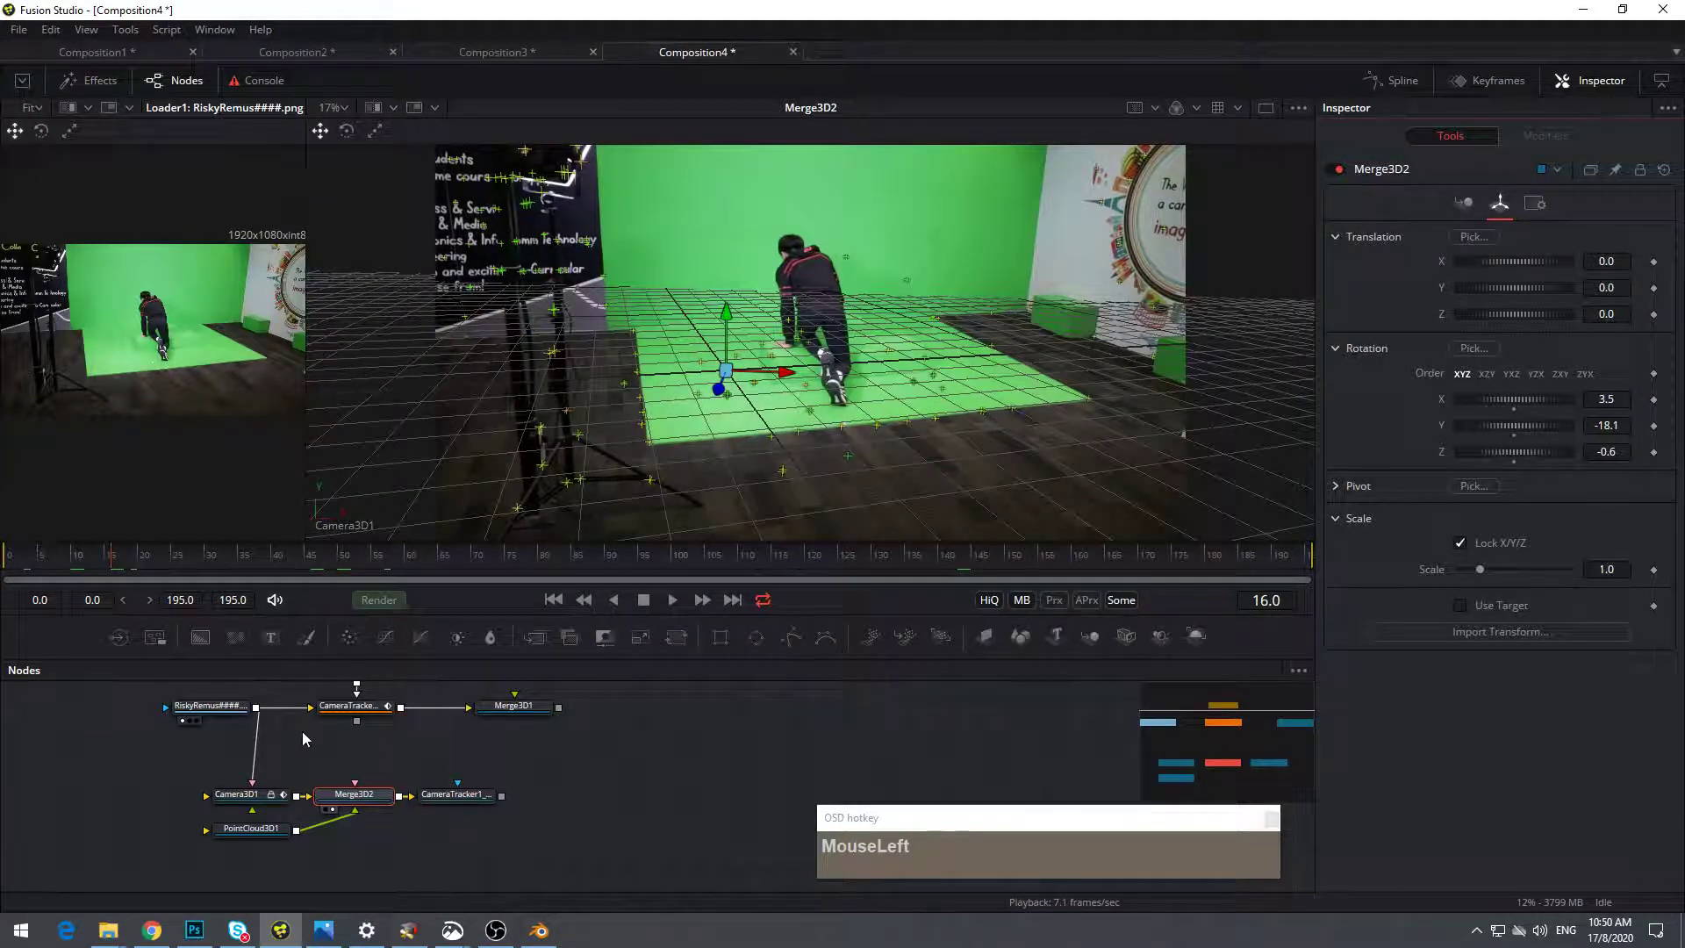
Rearrange the node graph with PointCloud3D1 under Merge3D2 and the RiskyRemus loader set apart to make room after it
left_click_drag(259, 829, 358, 852)
left_click_drag(202, 706, 148, 717)
left_click_drag(308, 751, 624, 774)
left_click_drag(972, 820, 1258, 765)
left_click_drag(463, 743, 440, 741)
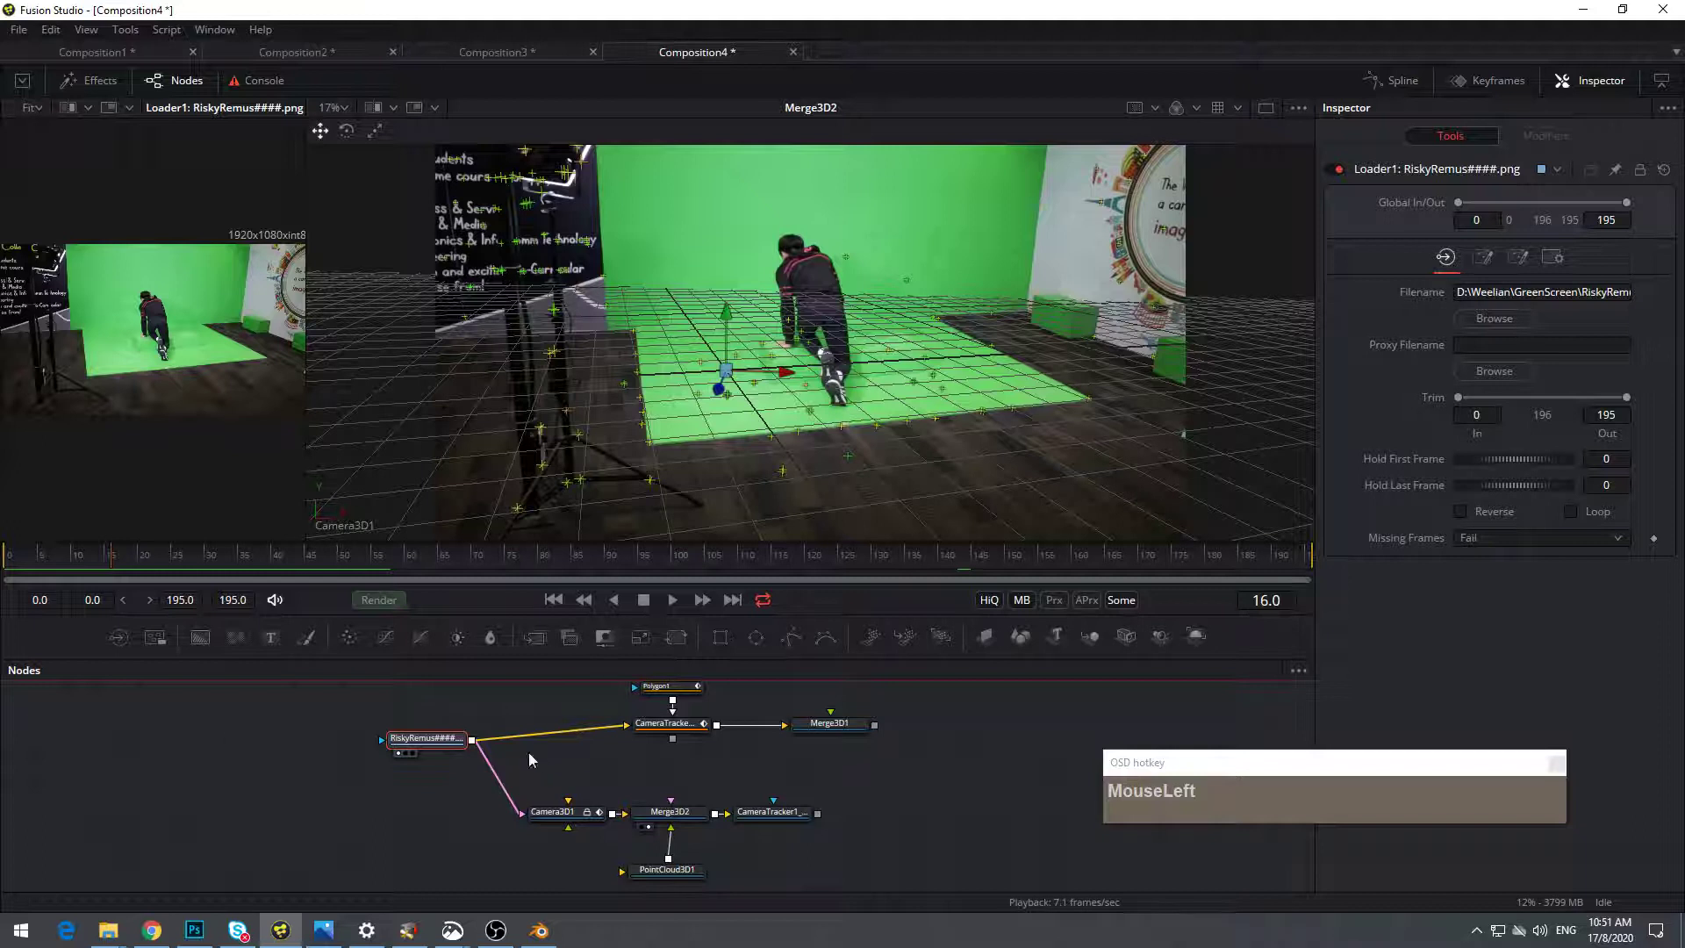
left_click_drag(426, 752, 418, 745)
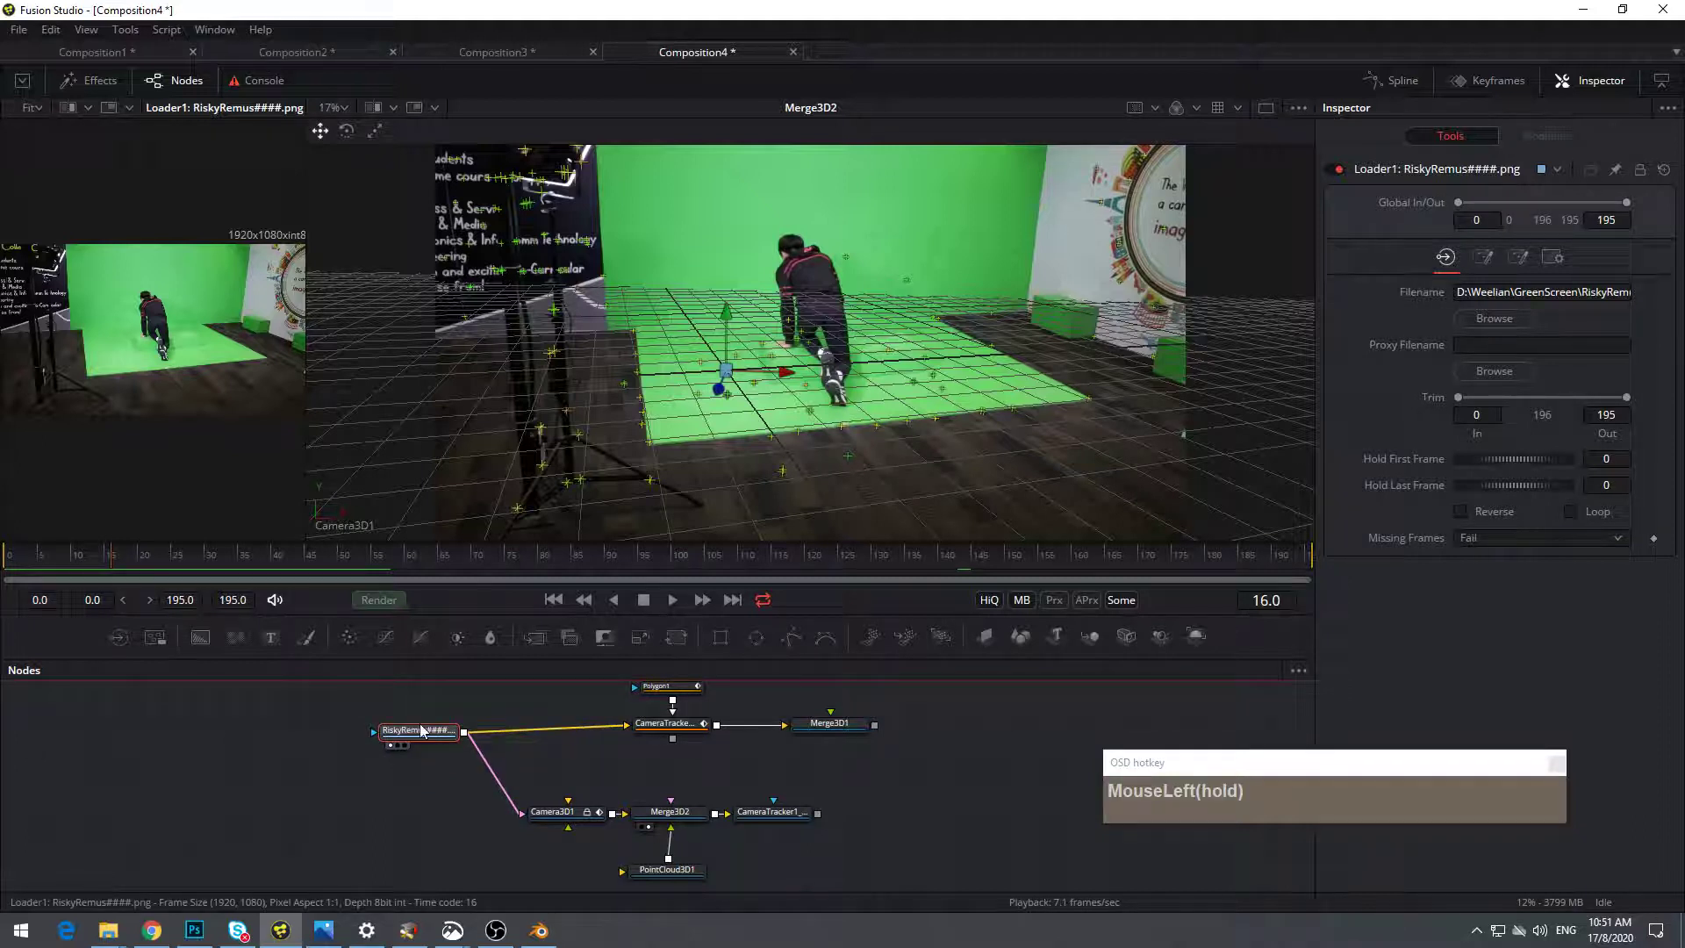
Insert a Delta Keyer directly after the RiskyRemus loader and space the two nodes apart
key("ctrl+space")
type("dk")
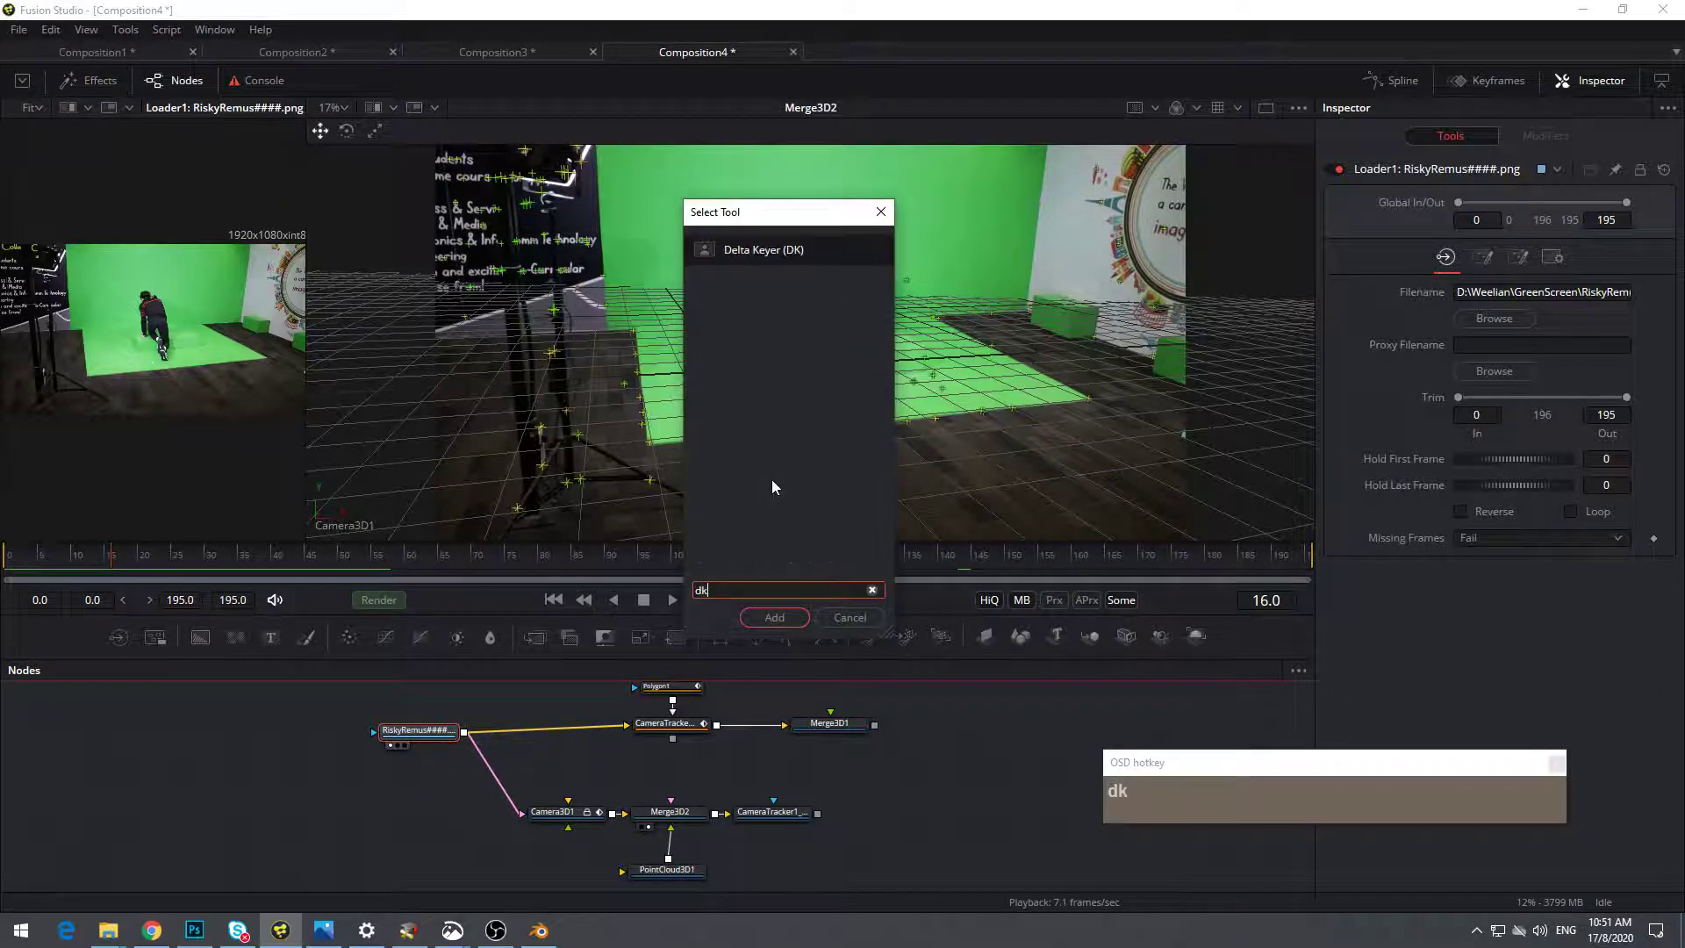
left_click(774, 617)
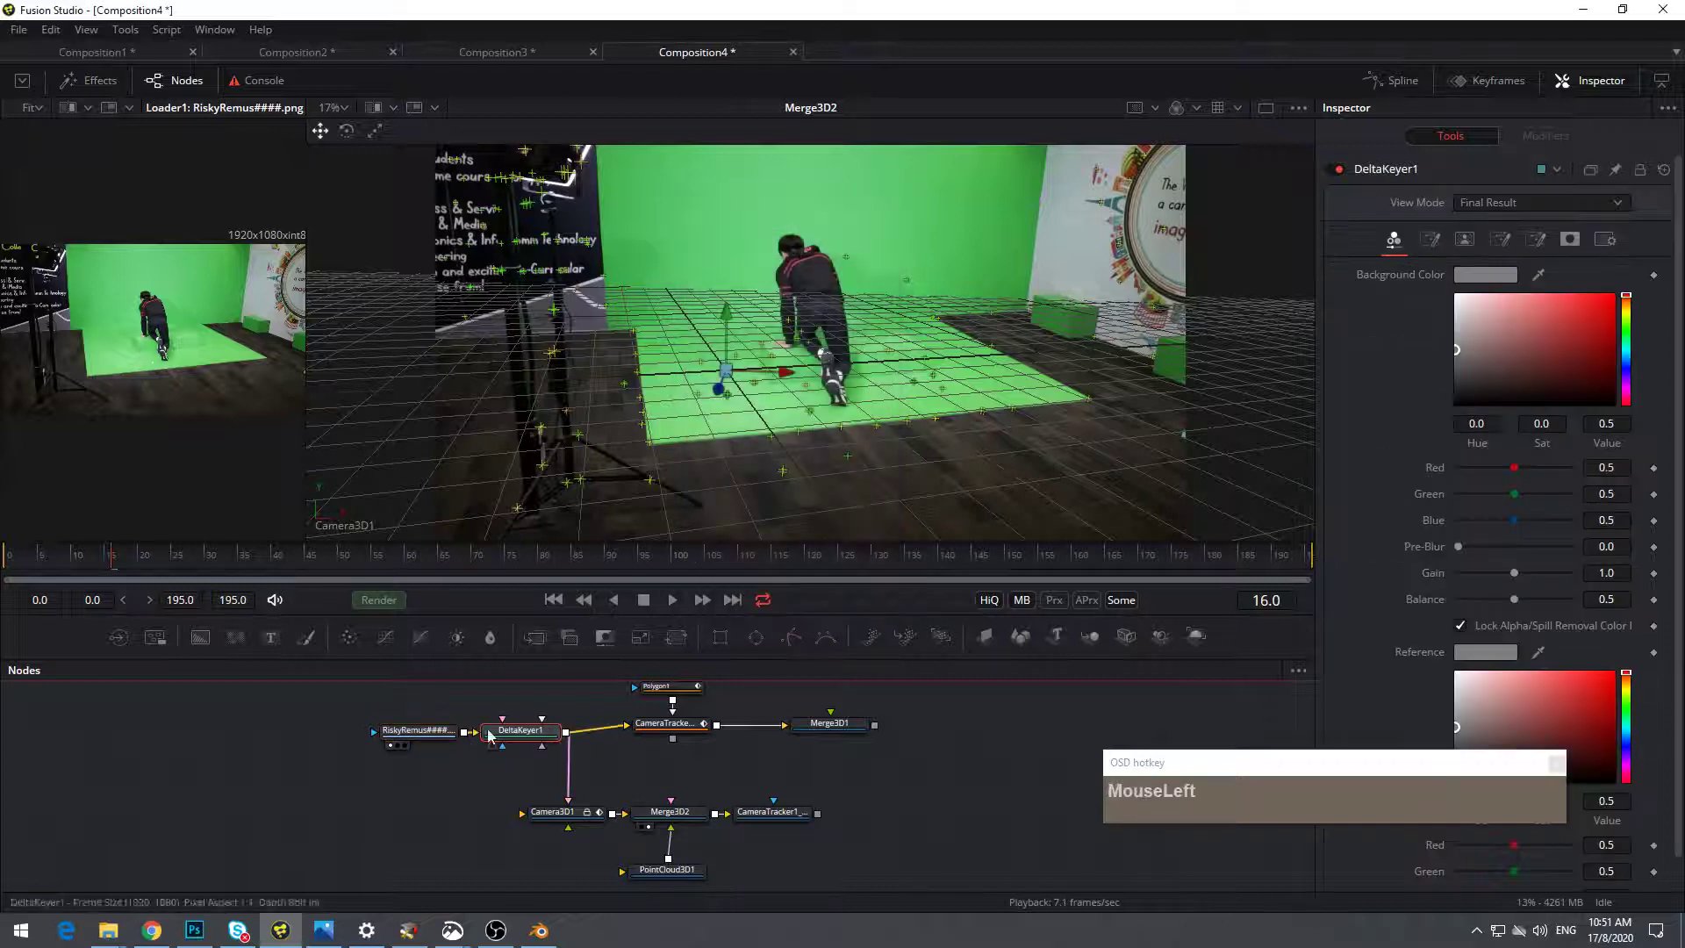
left_click_drag(425, 736, 378, 736)
left_click_drag(519, 736, 496, 750)
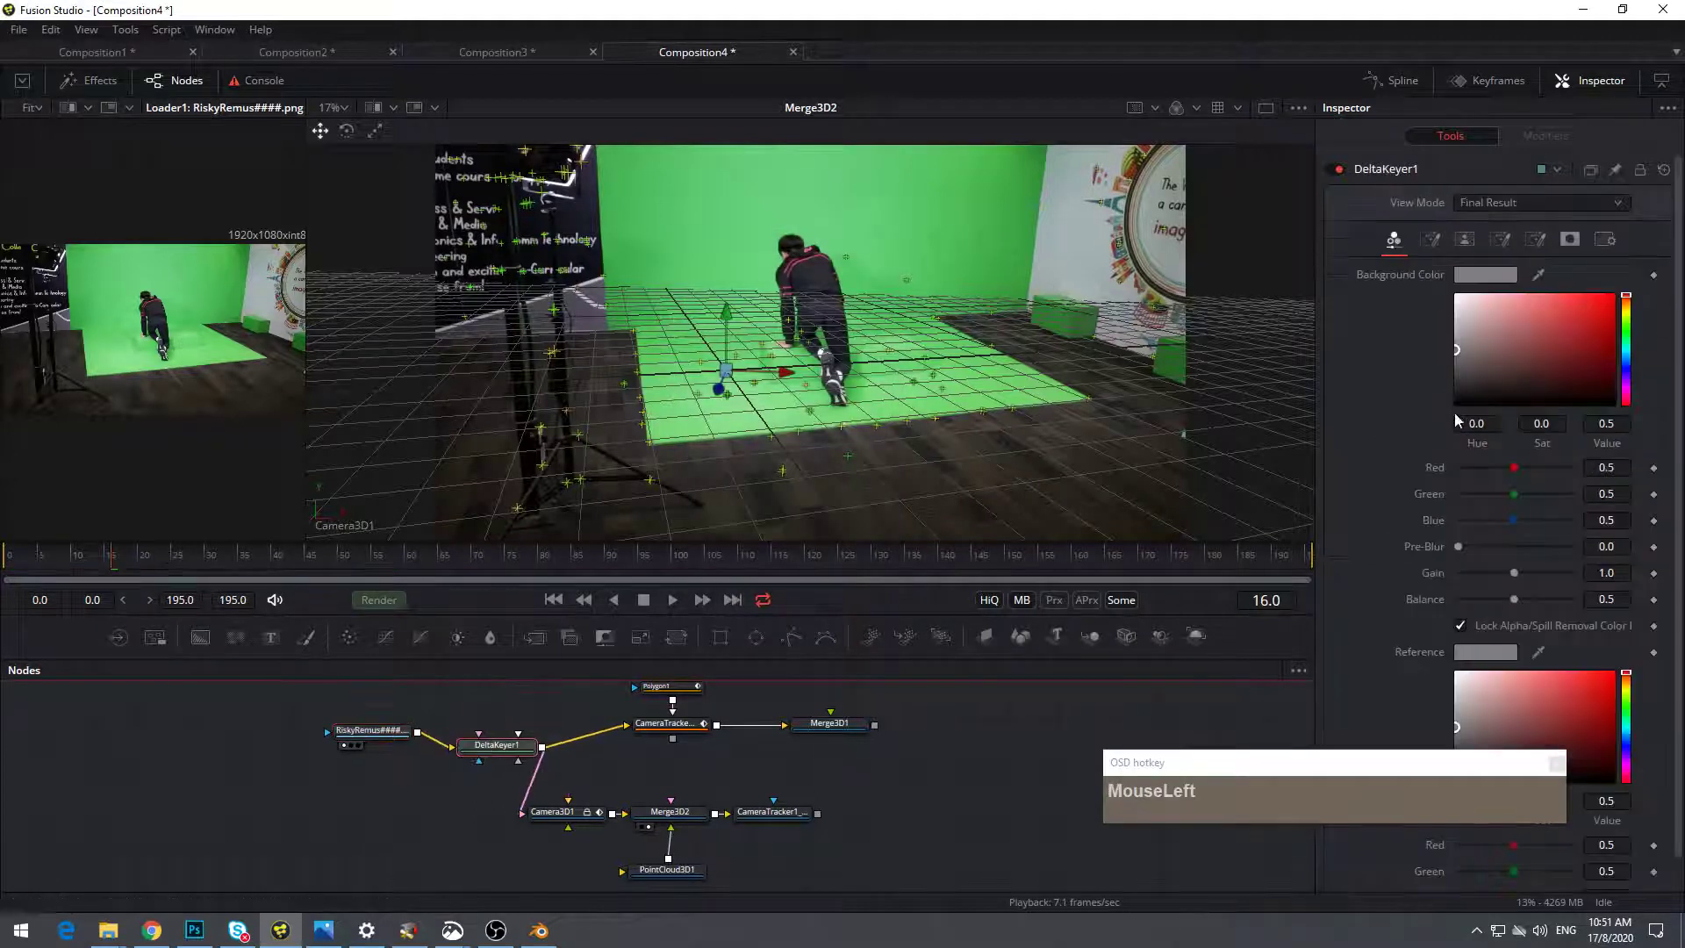
Enlarge the loader viewer, sample the green backdrop as DeltaKeyer1's background colour, and line the loader up with the keyer
left_click_drag(1538, 275, 1650, 458)
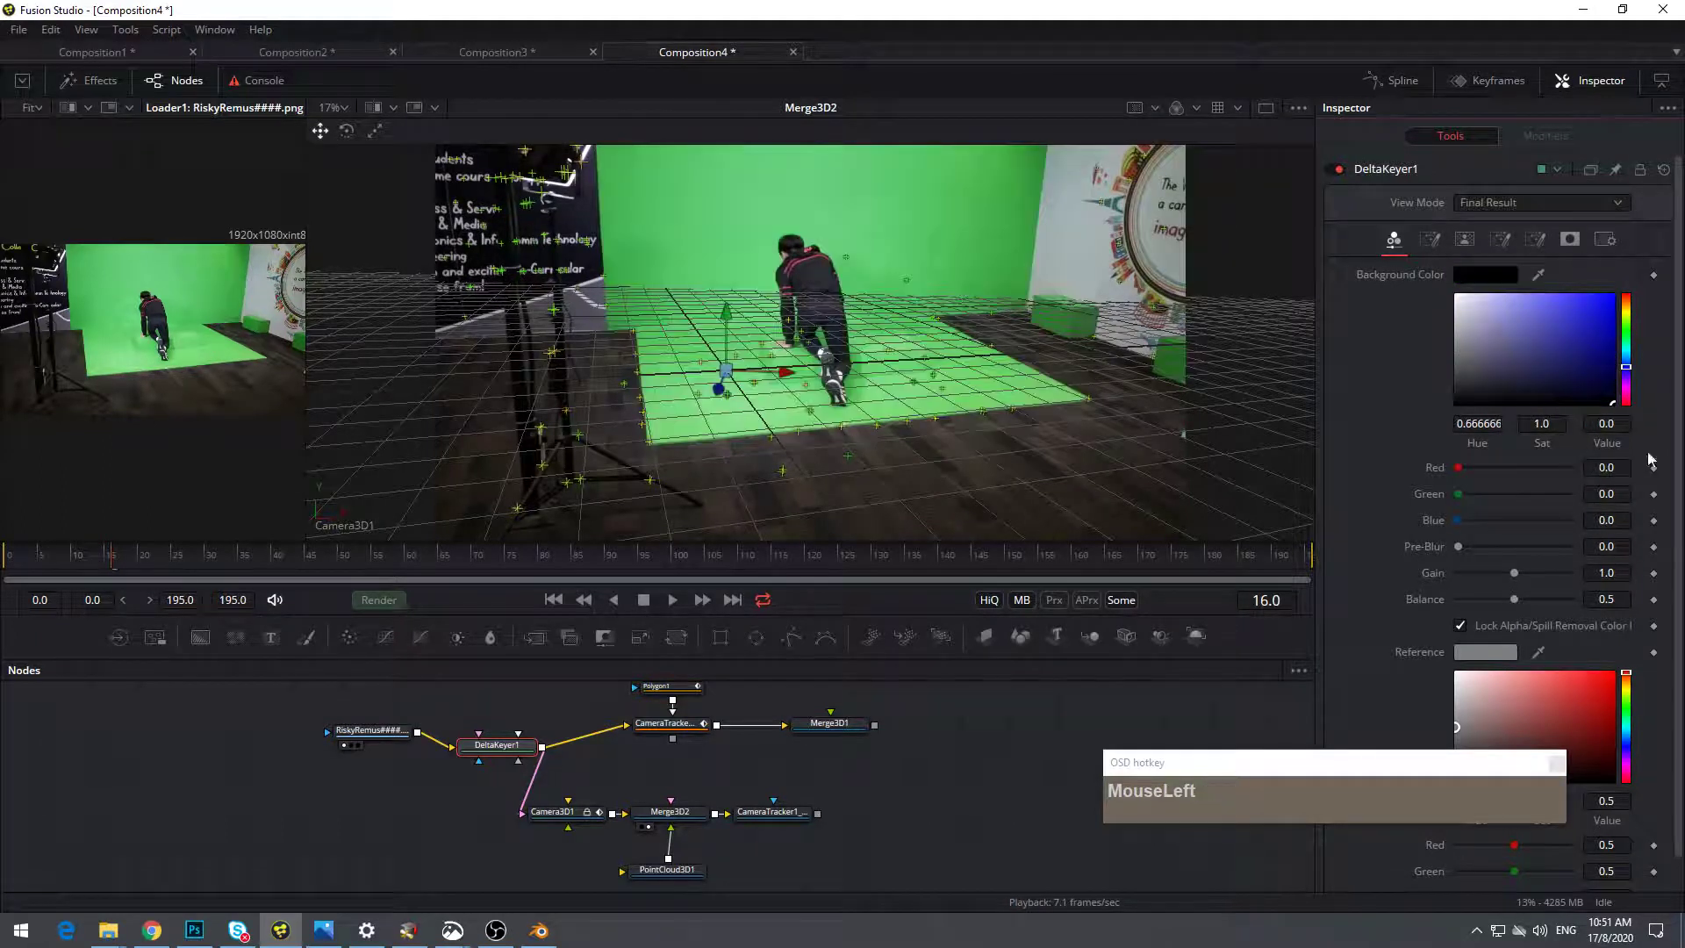
left_click_drag(1543, 277, 941, 340)
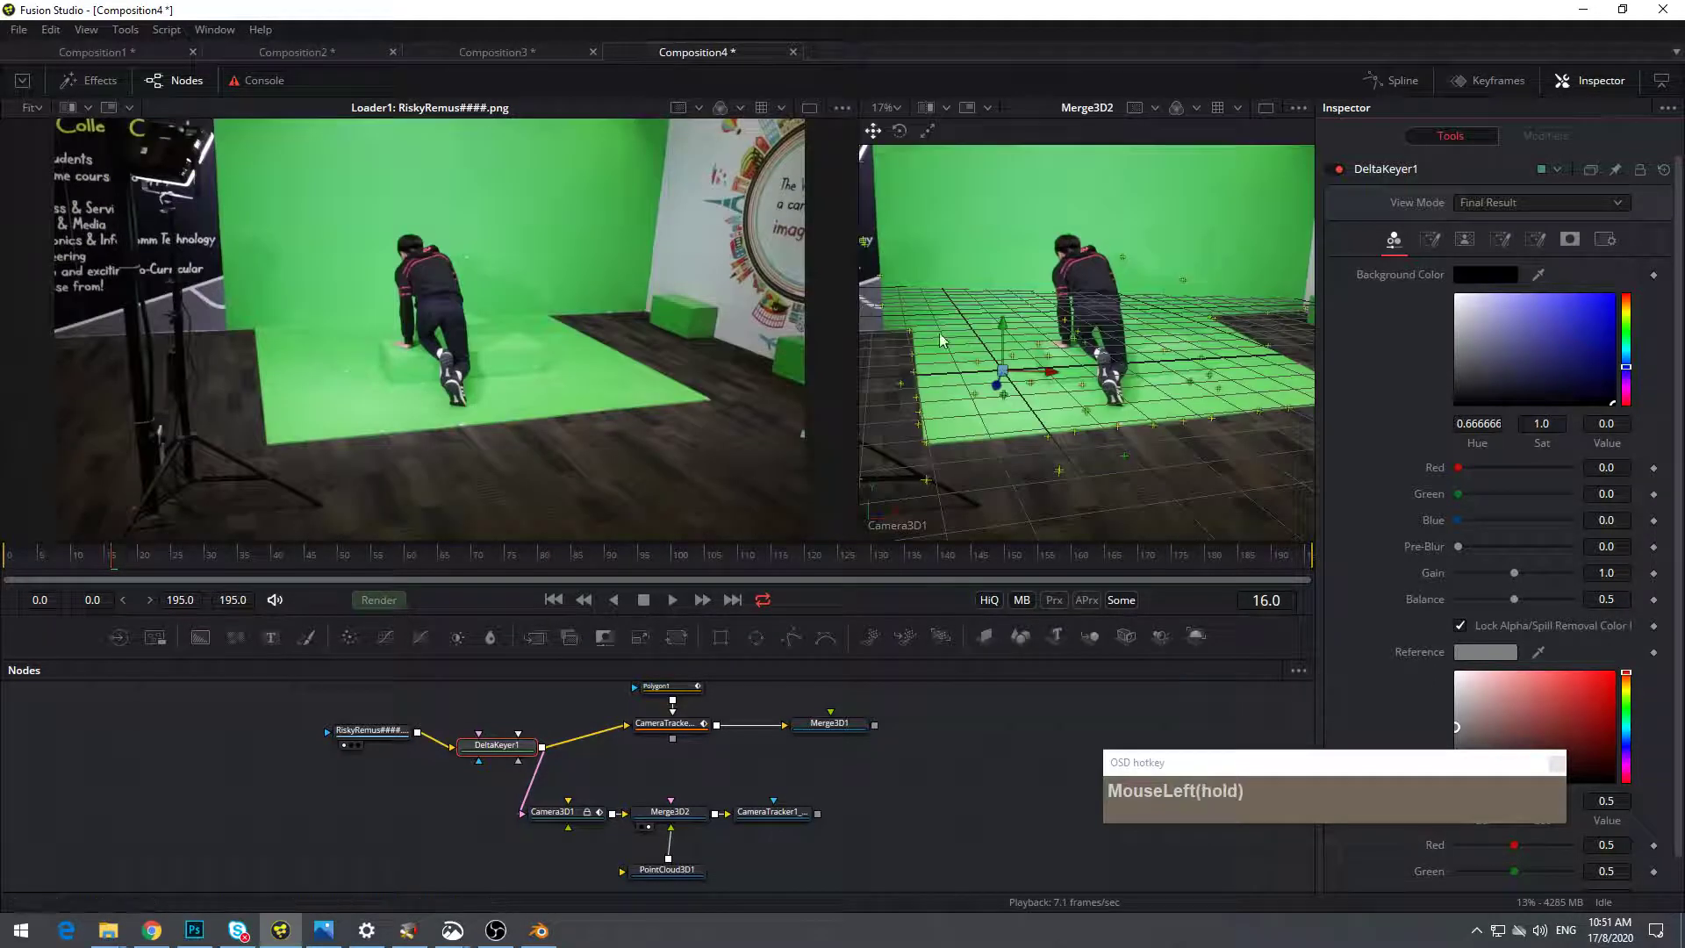
left_click(1537, 277)
left_click_drag(1363, 270, 503, 223)
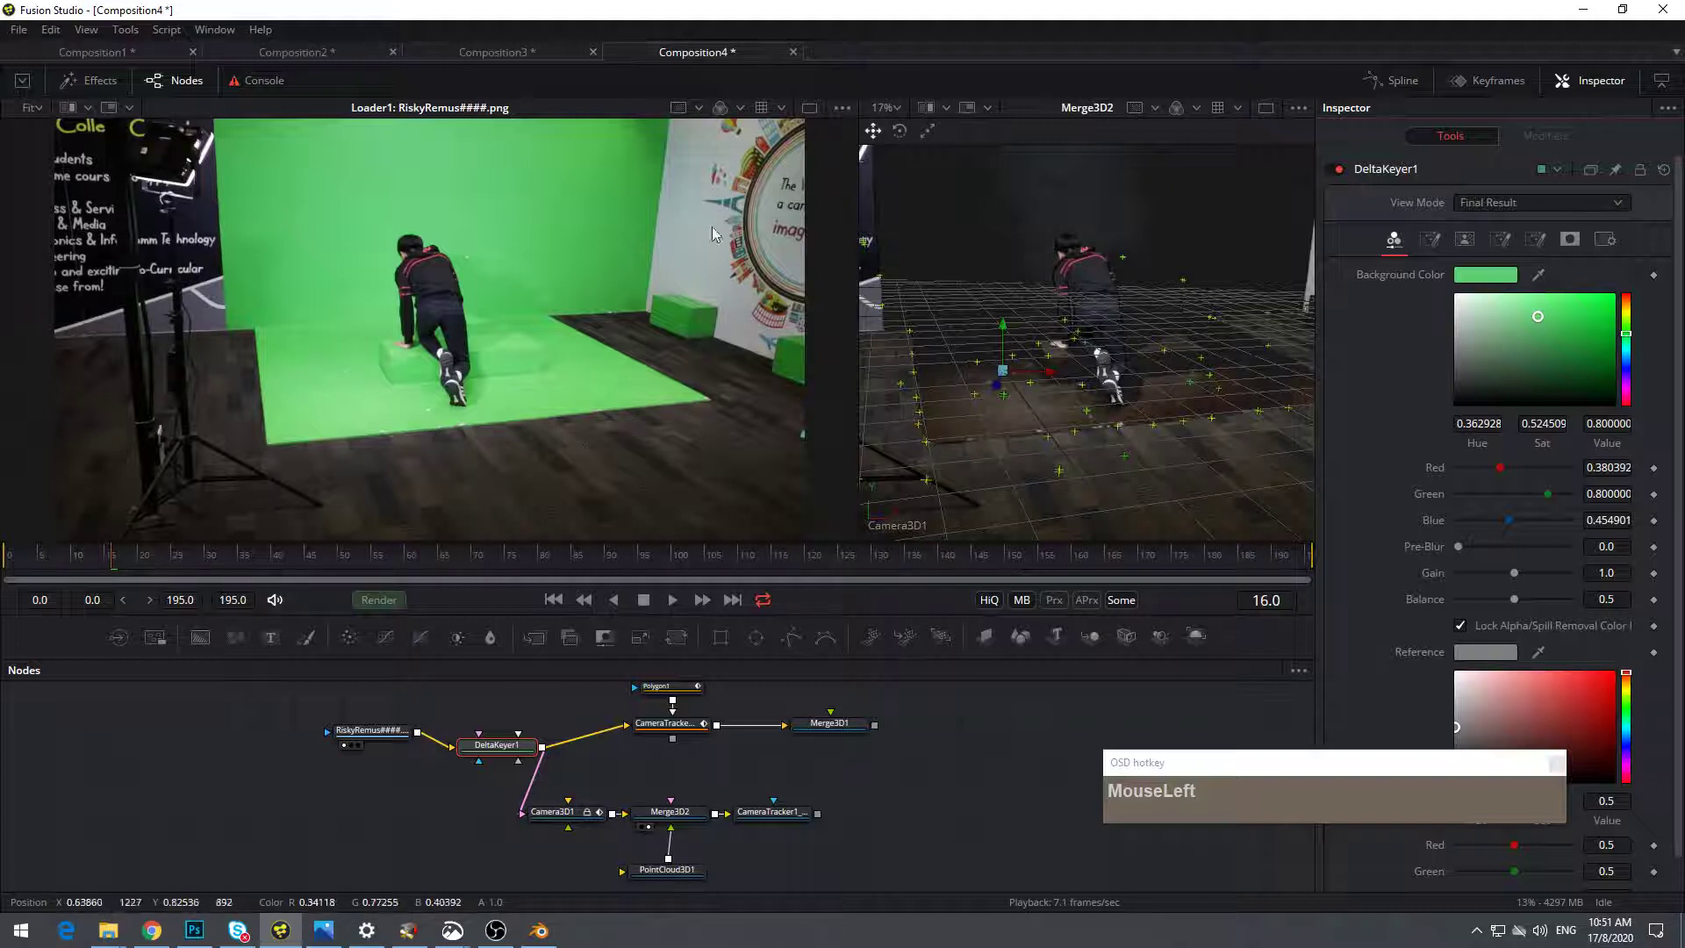
left_click_drag(371, 730, 357, 749)
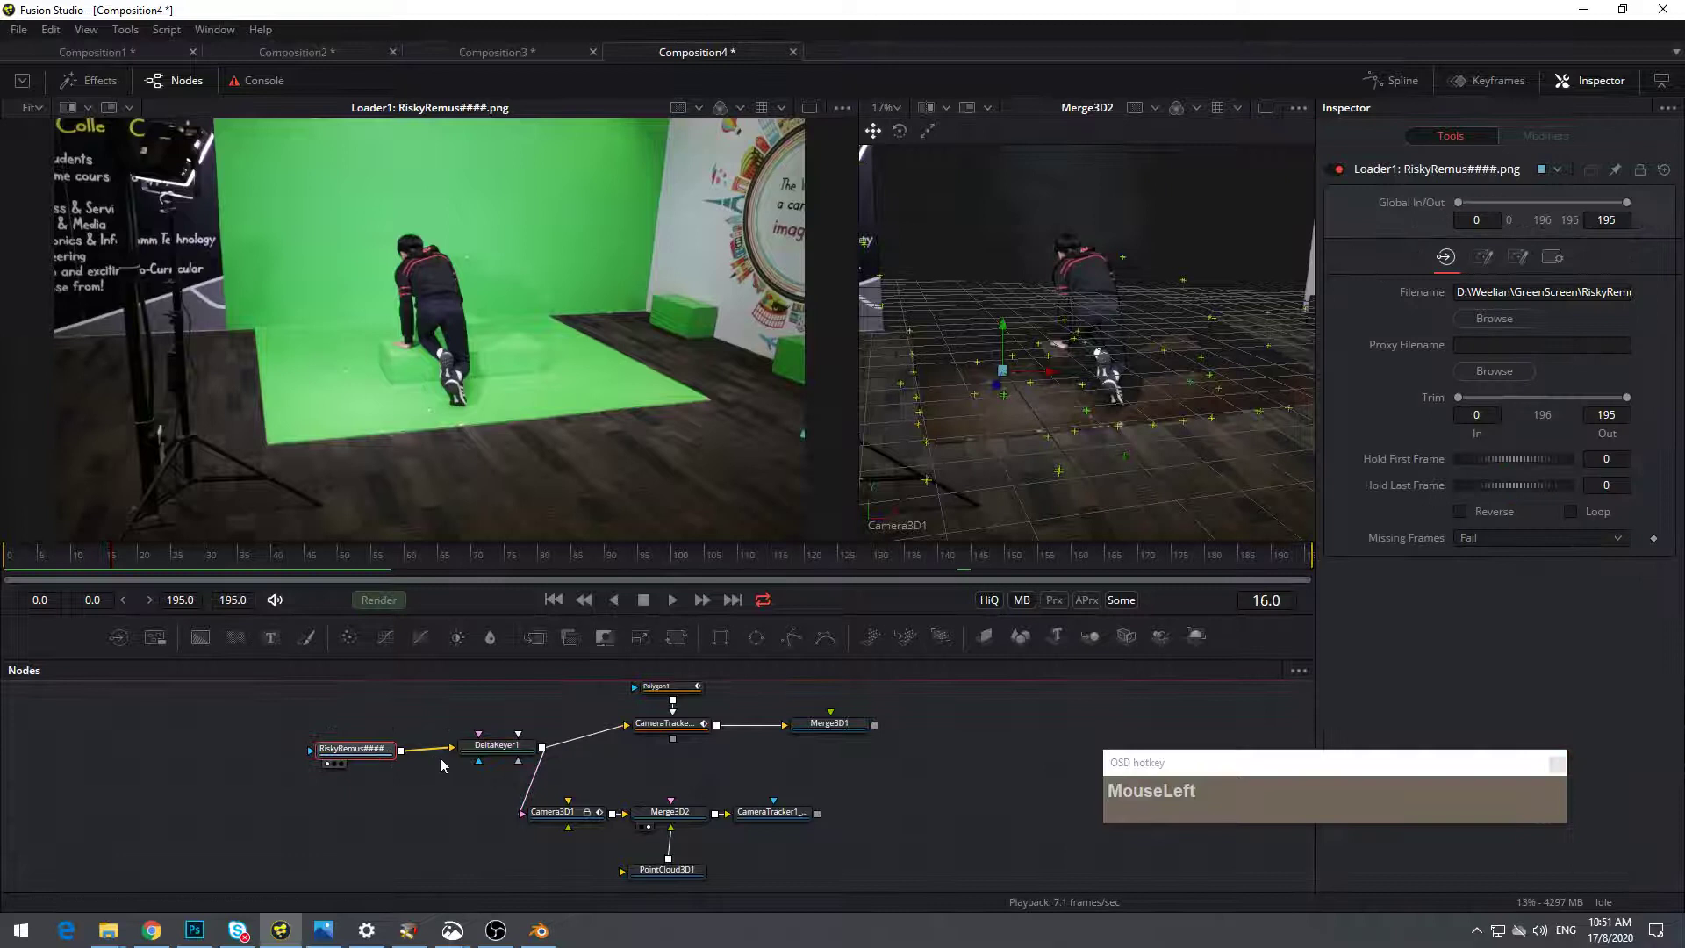
left_click(505, 757)
middle_click(414, 787)
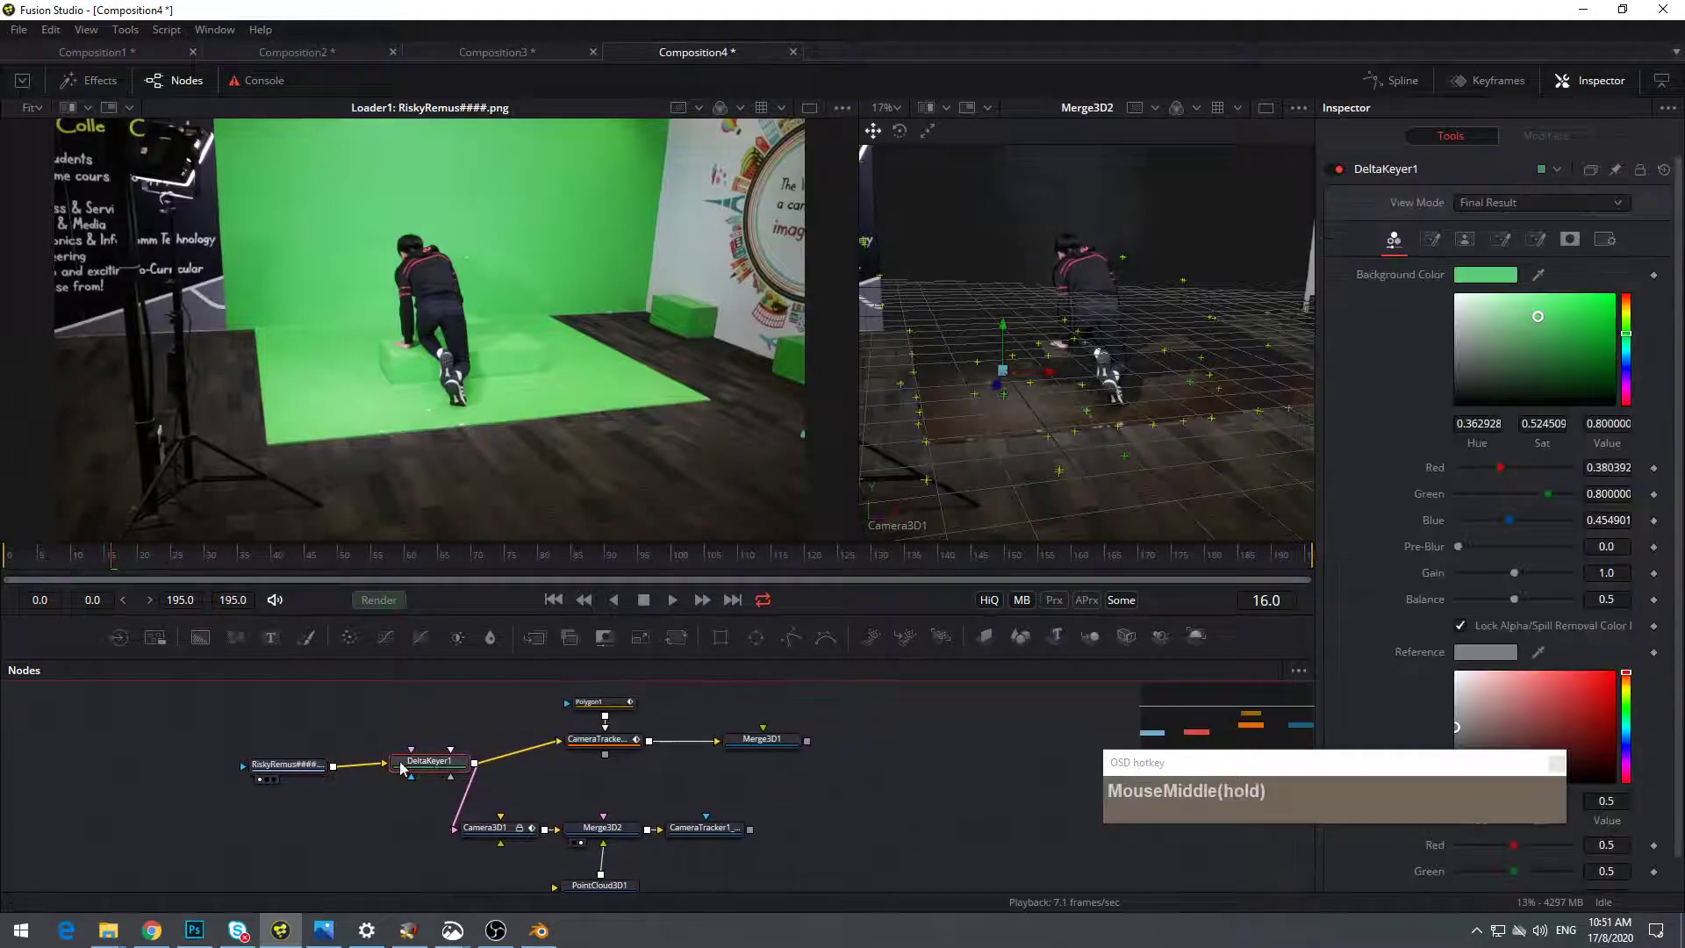
left_click(792, 645)
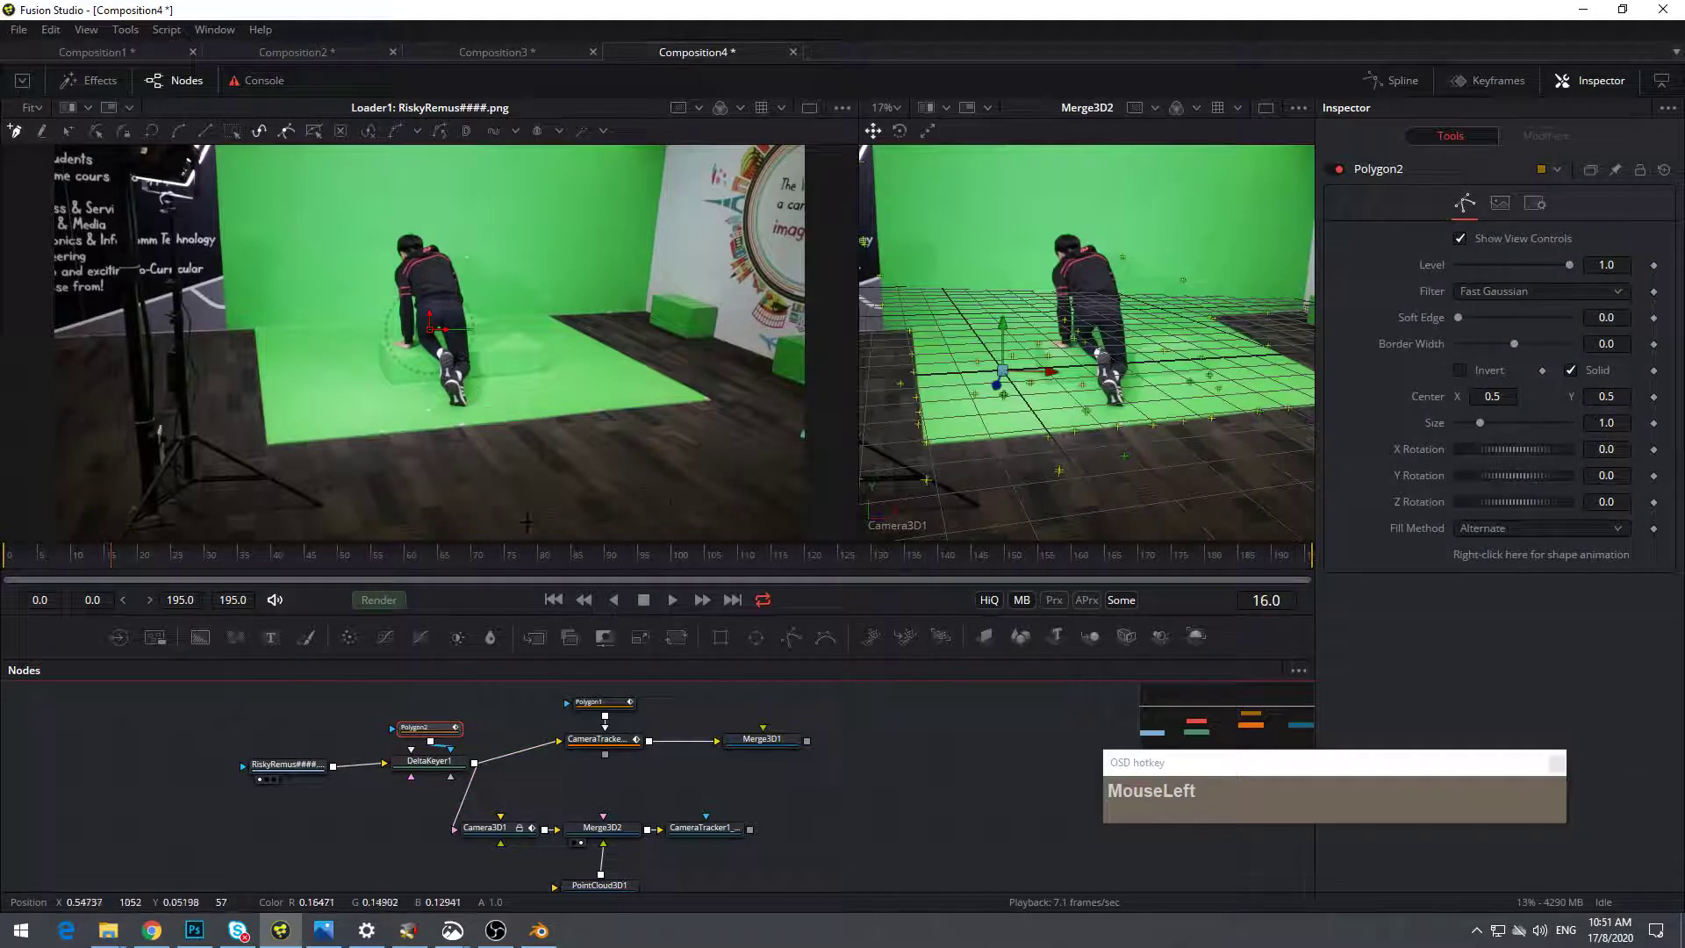
left_click_drag(608, 706, 608, 698)
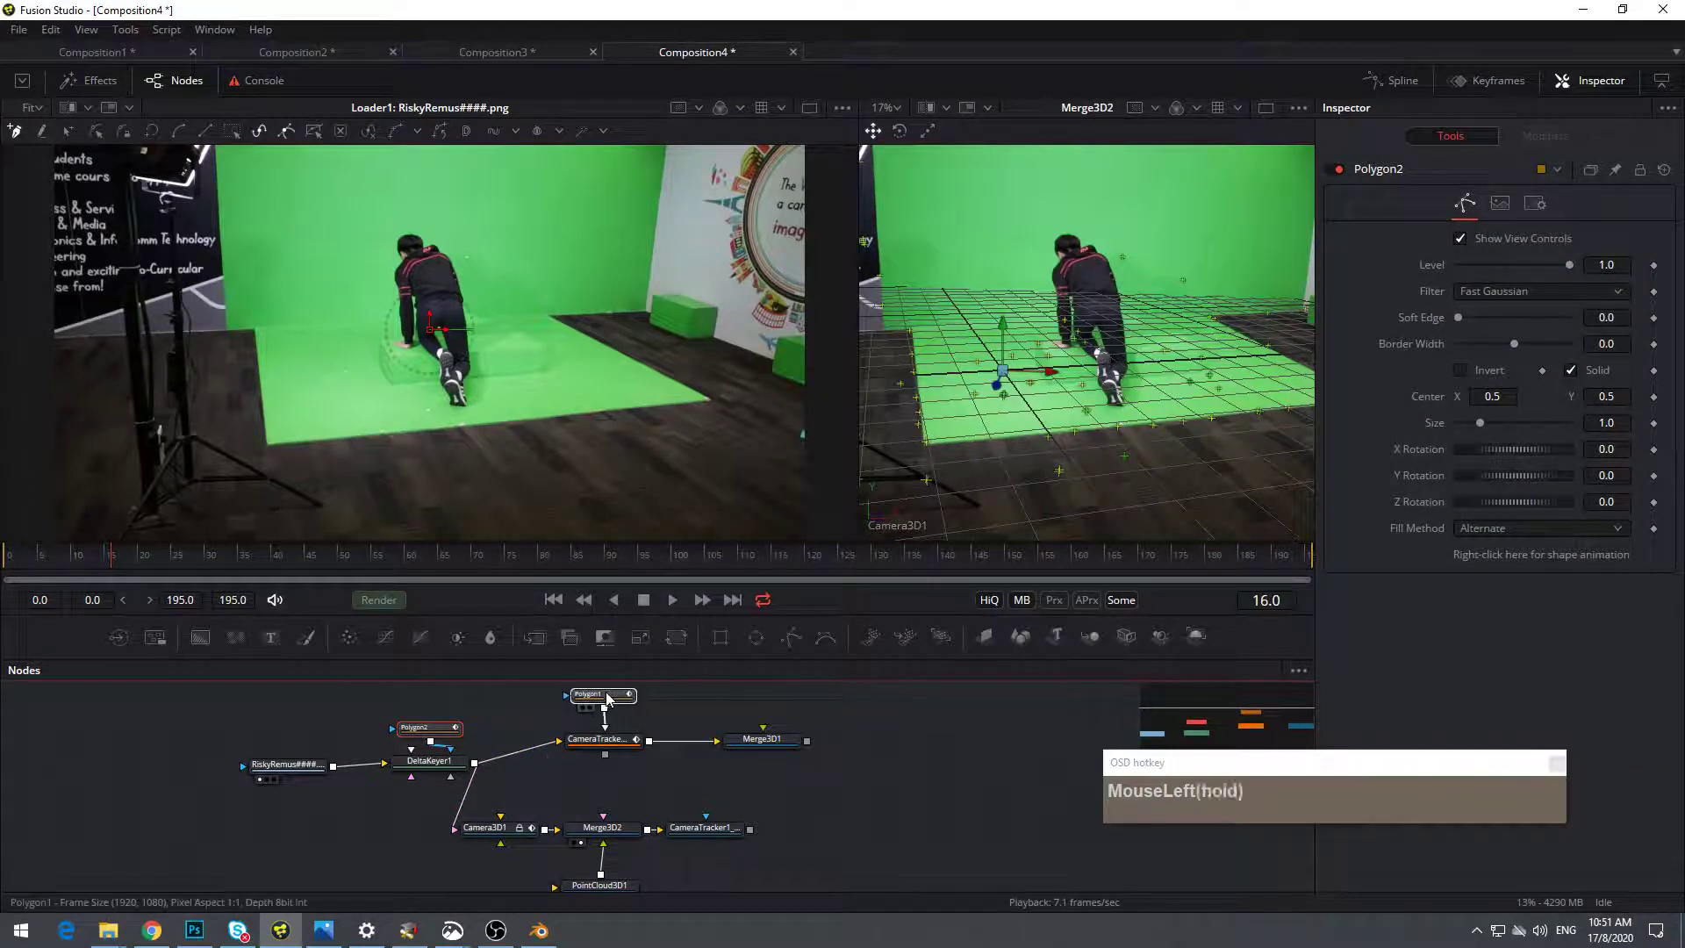
middle_click(650, 712)
left_click_drag(614, 784, 616, 757)
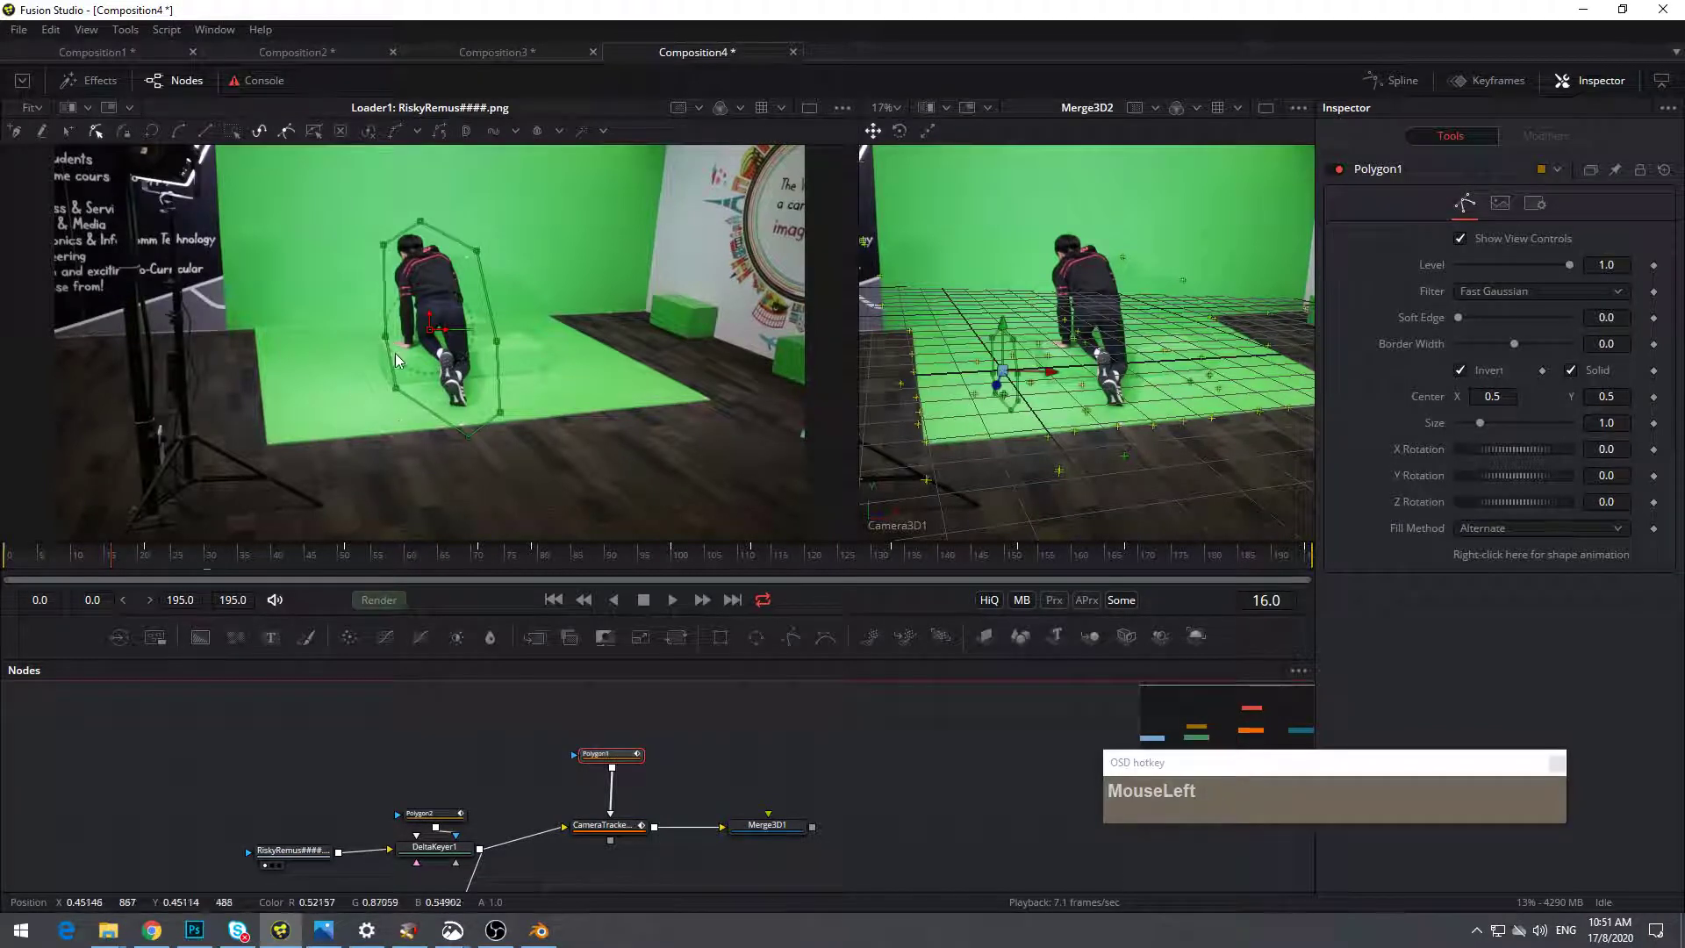
left_click_drag(467, 818, 490, 784)
left_click_drag(455, 839, 447, 781)
key("Delete")
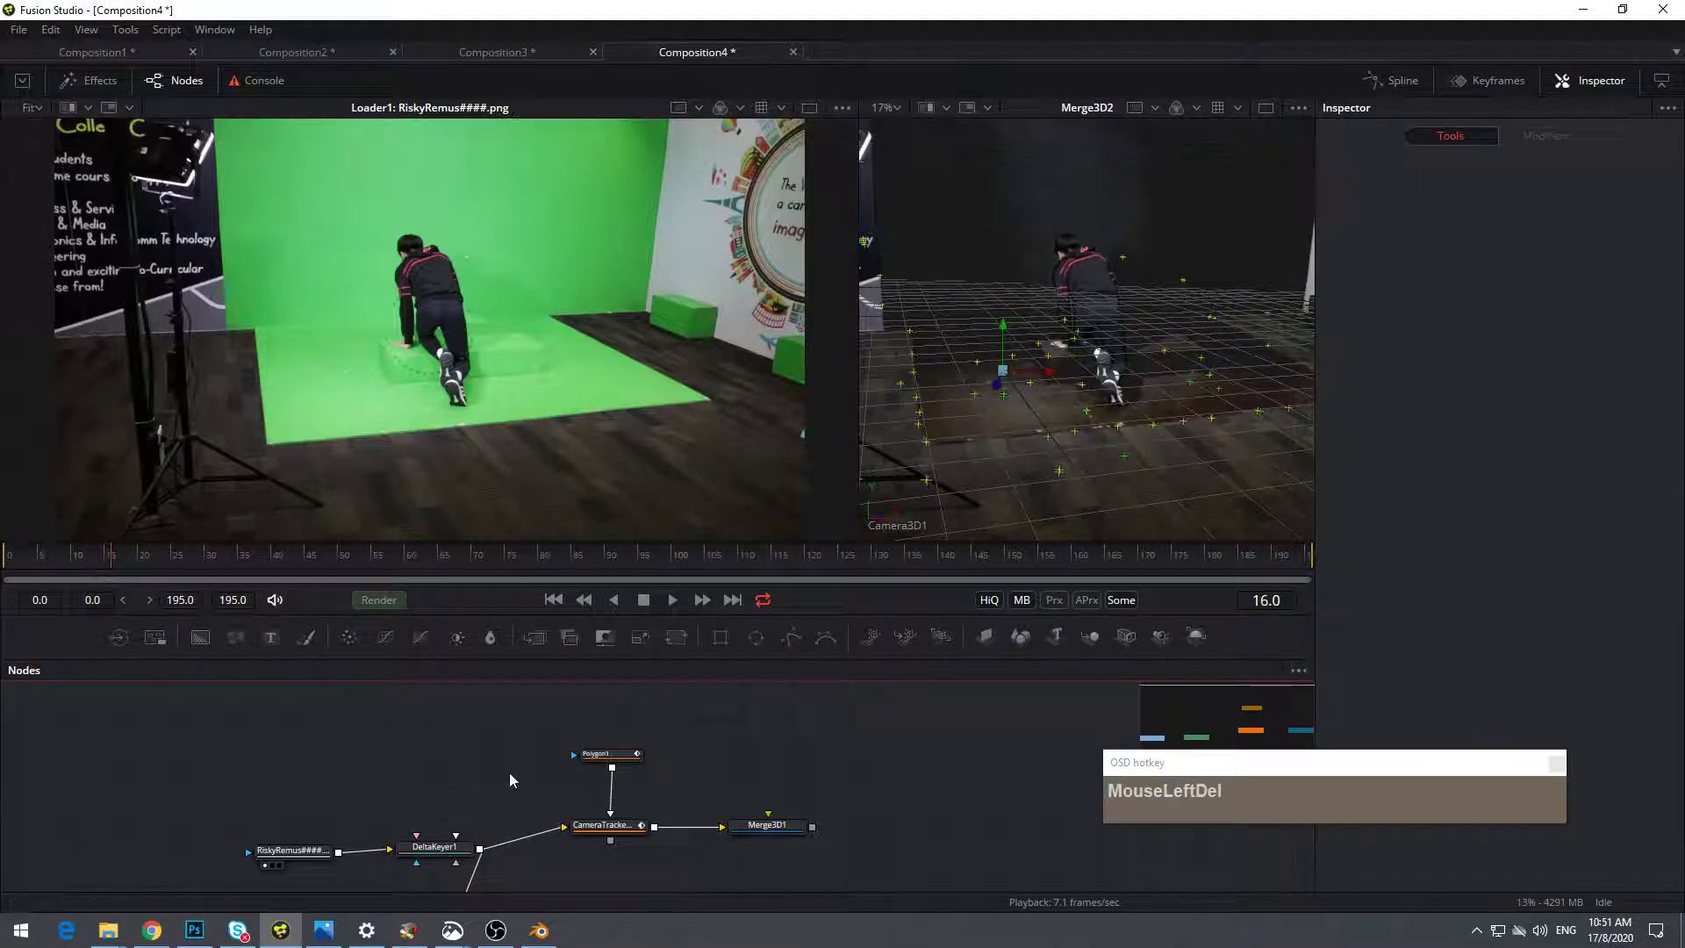
Enlarge the node graph area by shrinking the viewers and frame the keying and tracking nodes at a larger size
middle_click(509, 772)
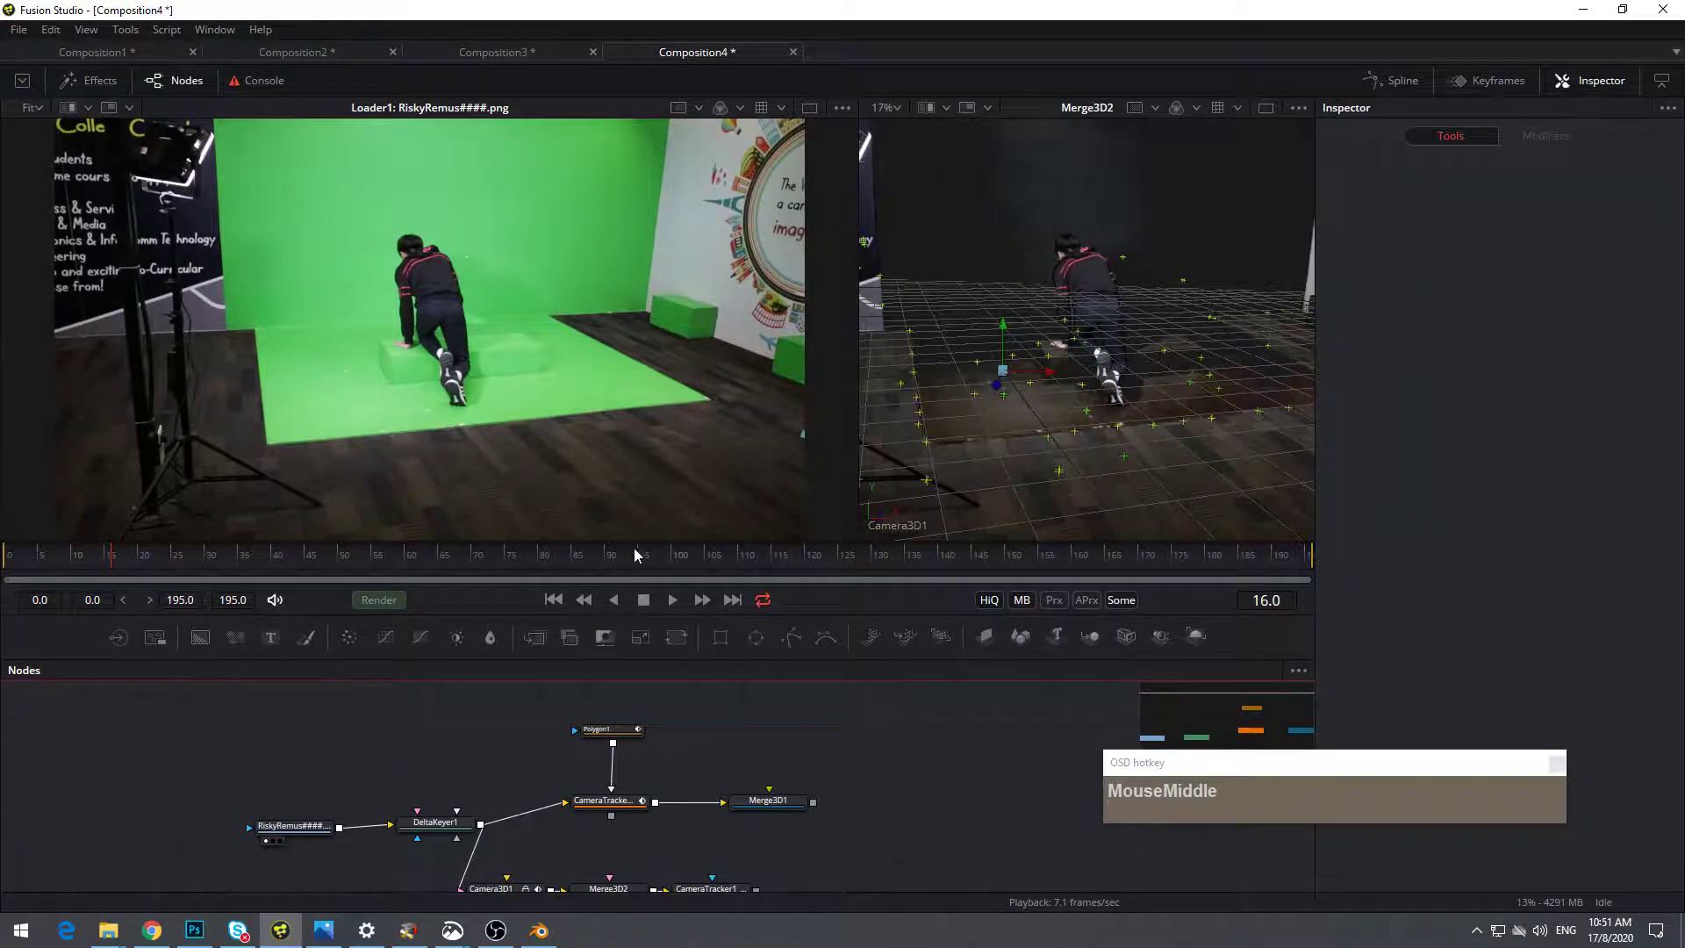
left_click_drag(634, 546, 682, 303)
scroll(690, 596, "up", 2)
scroll(688, 646, "down", 2)
scroll(683, 660, "up", 2)
scroll(682, 665, "up", 2)
middle_click(681, 685)
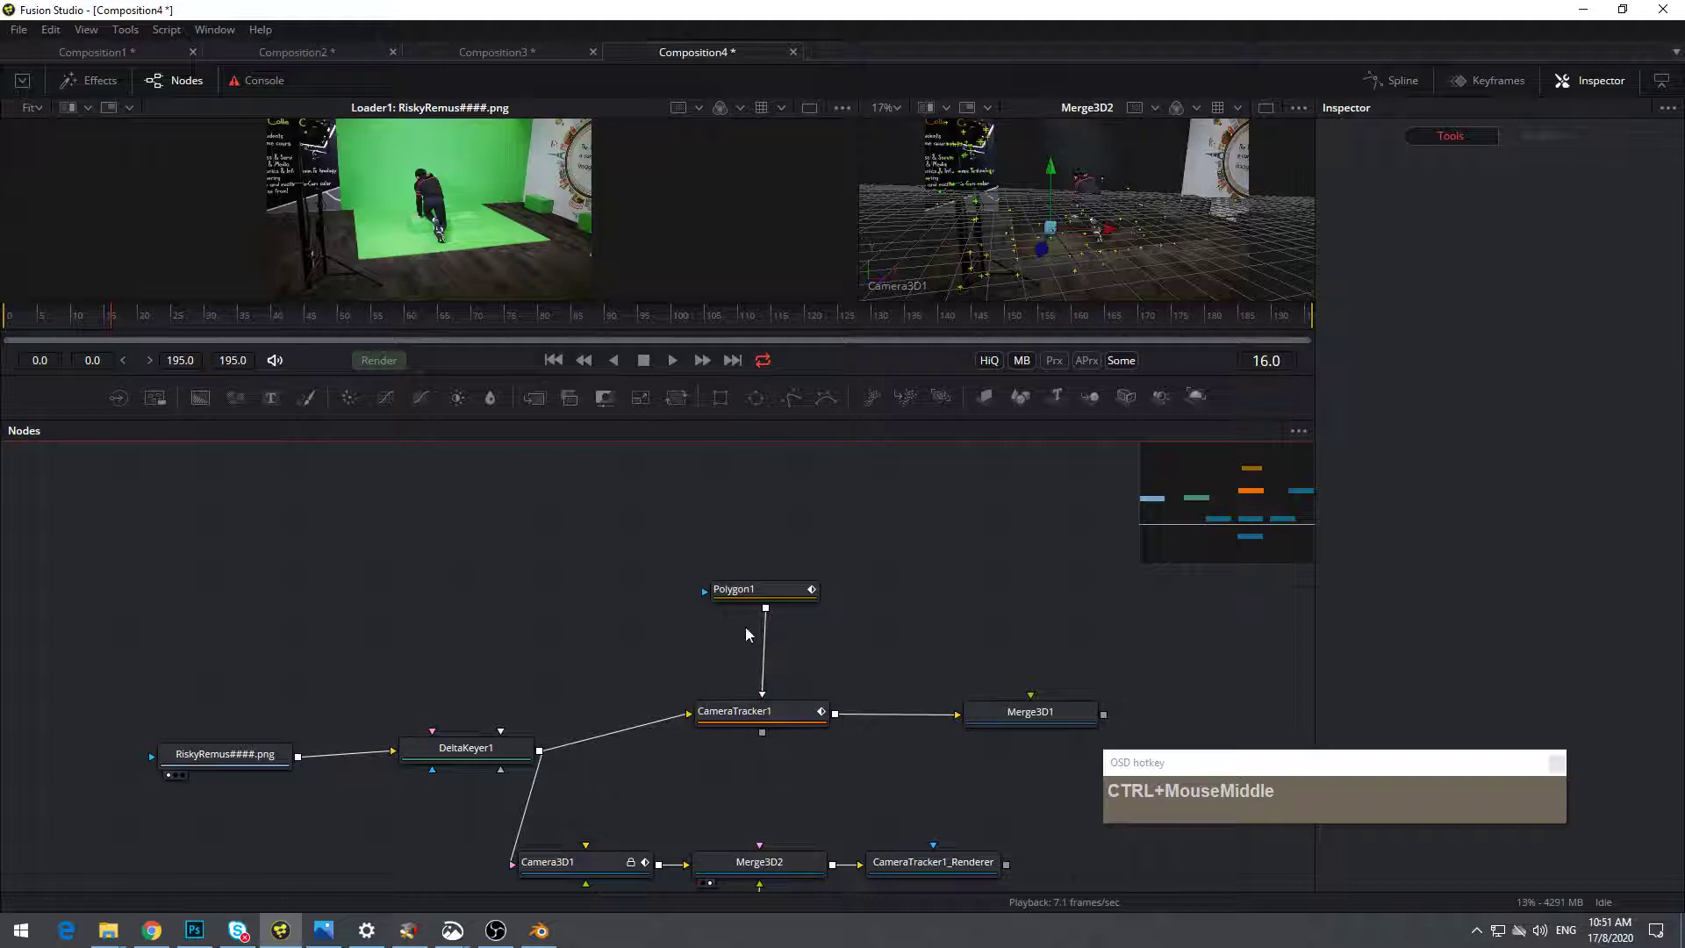
Connect Polygon1 to DeltaKeyer1 as its garbage matte
left_click_drag(767, 608, 749, 624)
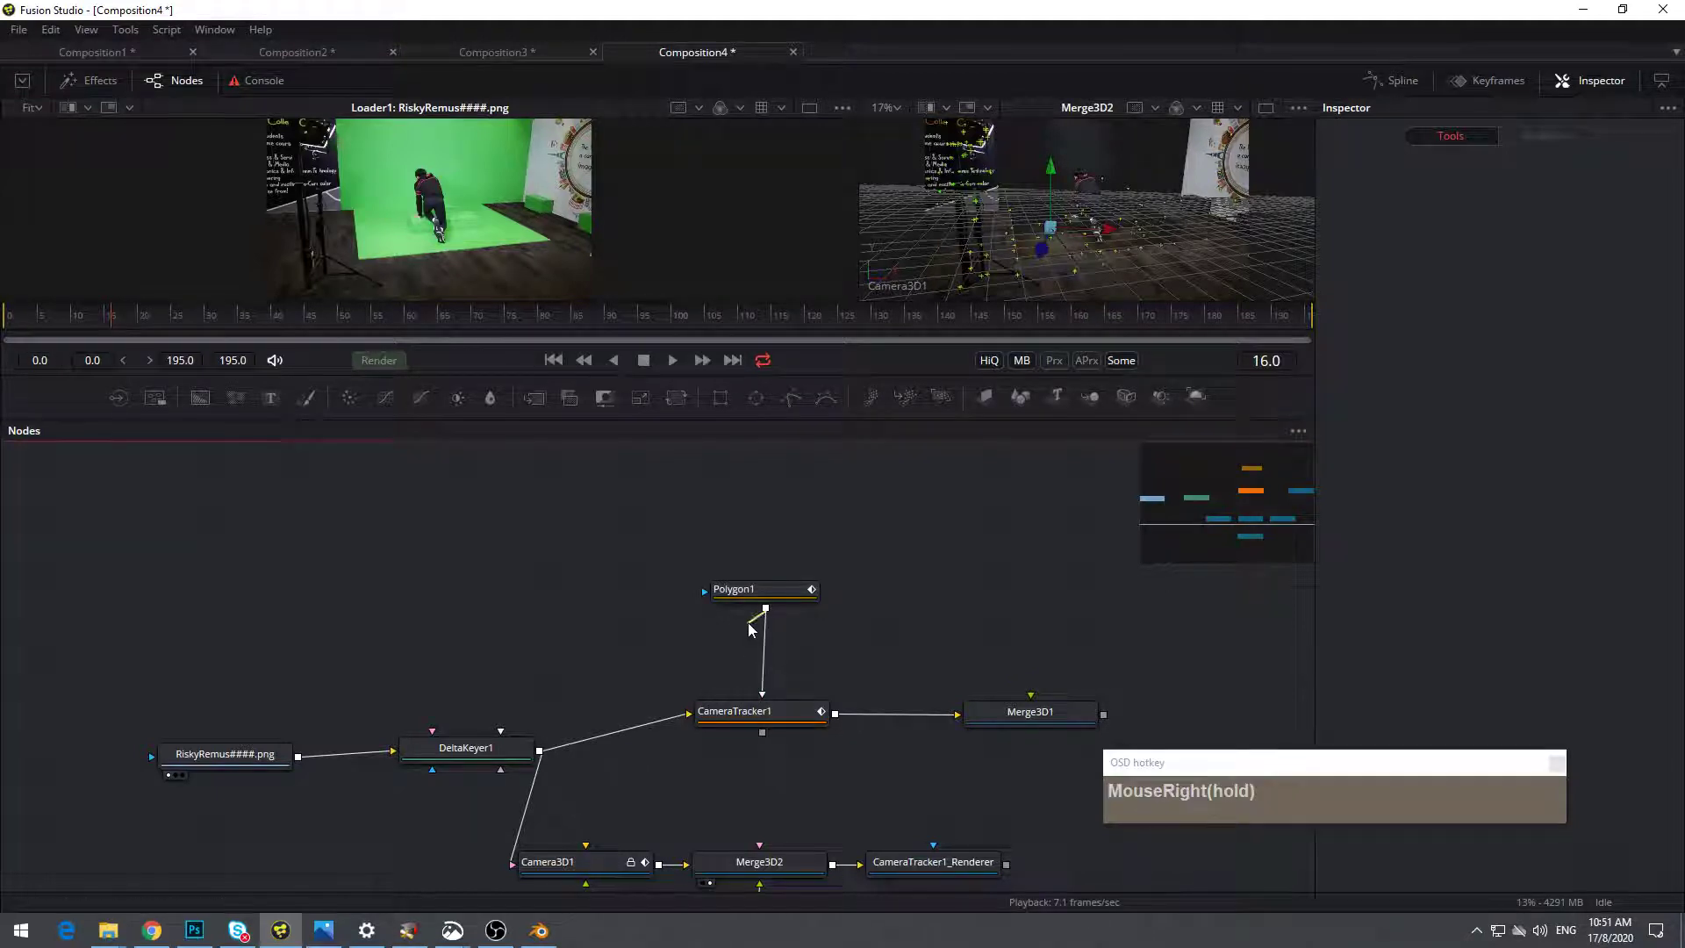
left_click_drag(563, 676, 499, 752)
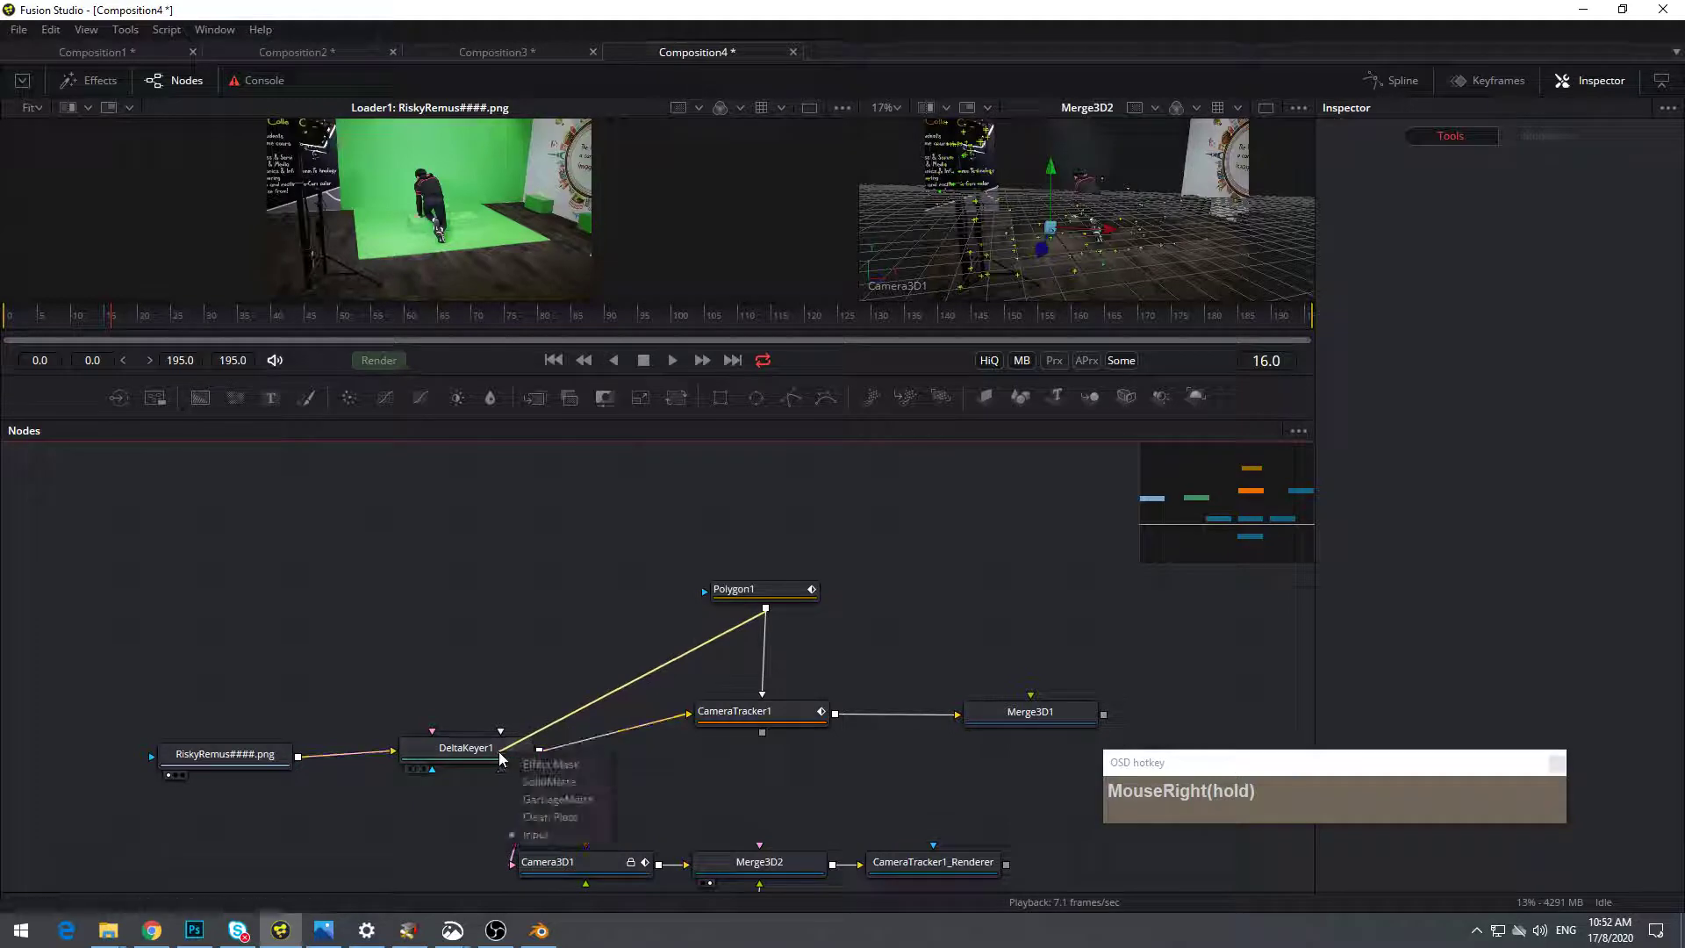
left_click(539, 799)
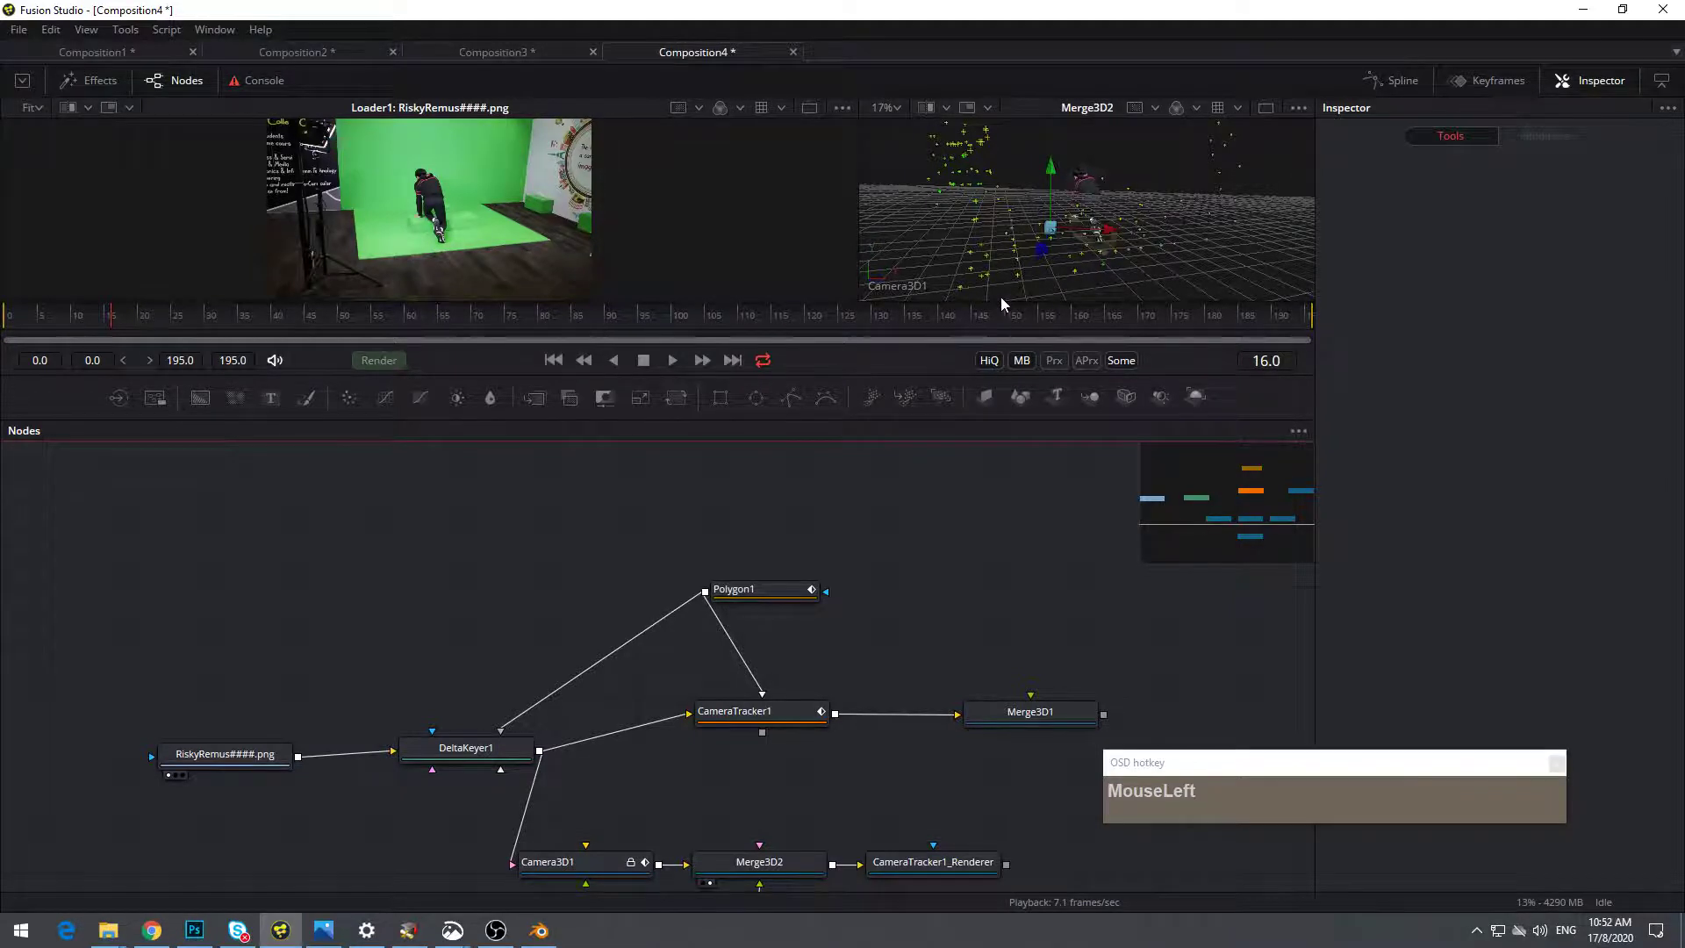
Enlarge the viewers, show DeltaKeyer1 in place of the loader, and frame the keyed actor up close
left_click_drag(997, 302, 997, 491)
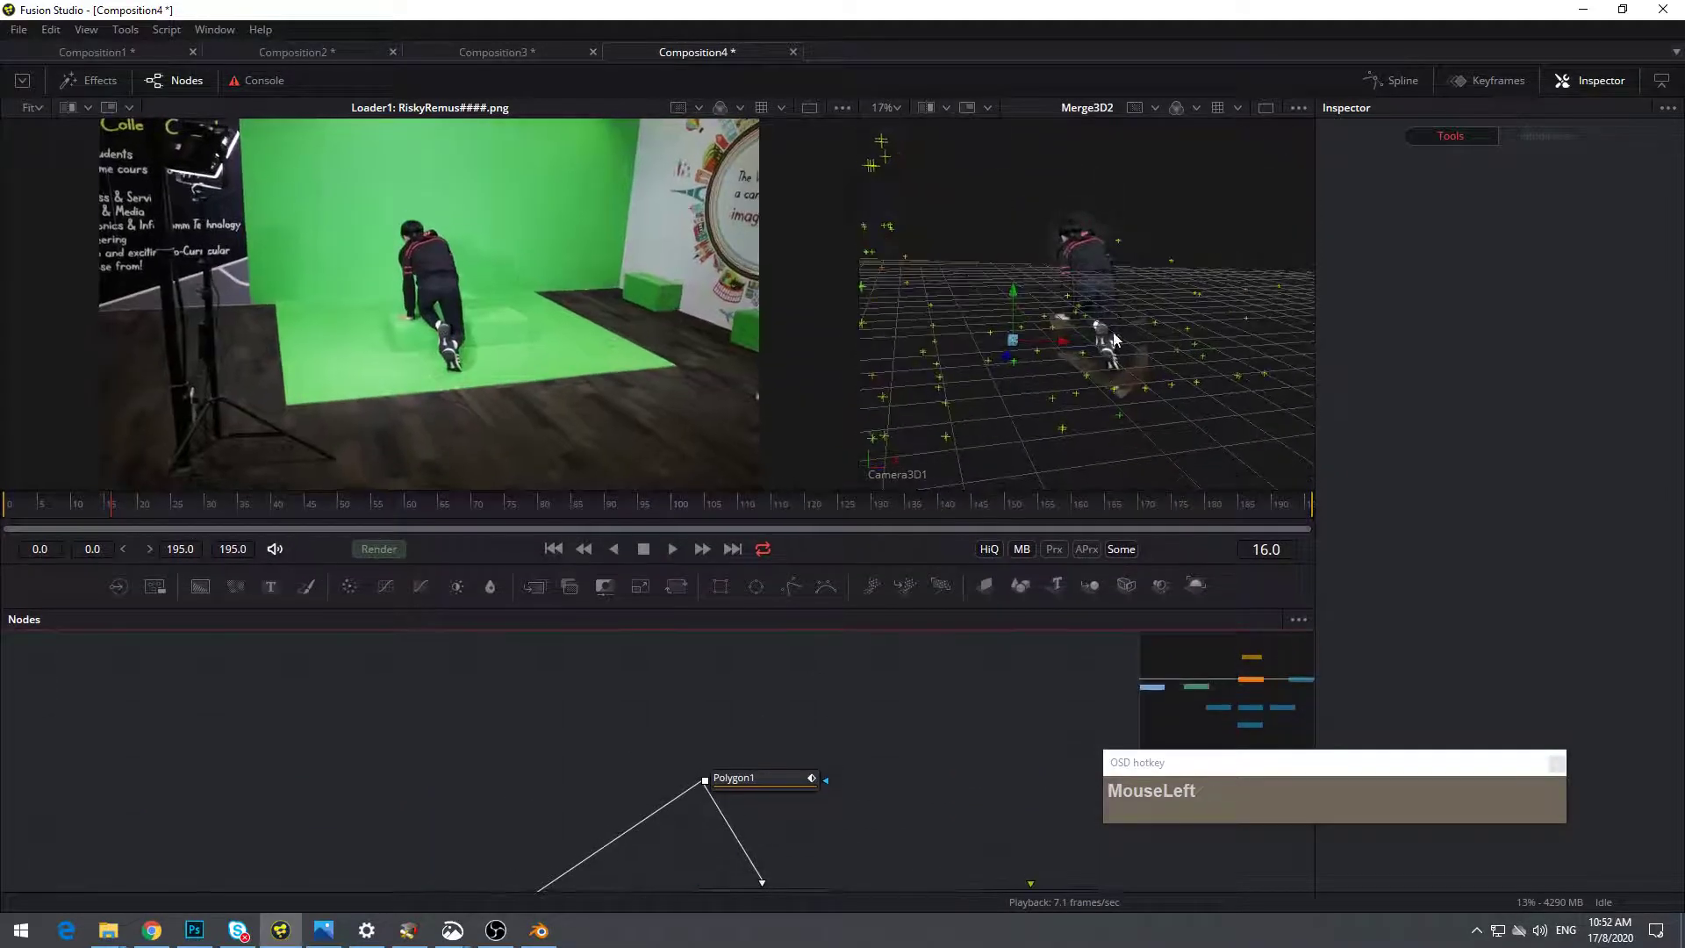
scroll(1147, 309, "up", 1, "ctrl")
left_click_drag(701, 658, 628, 481)
left_click_drag(392, 767, 416, 367)
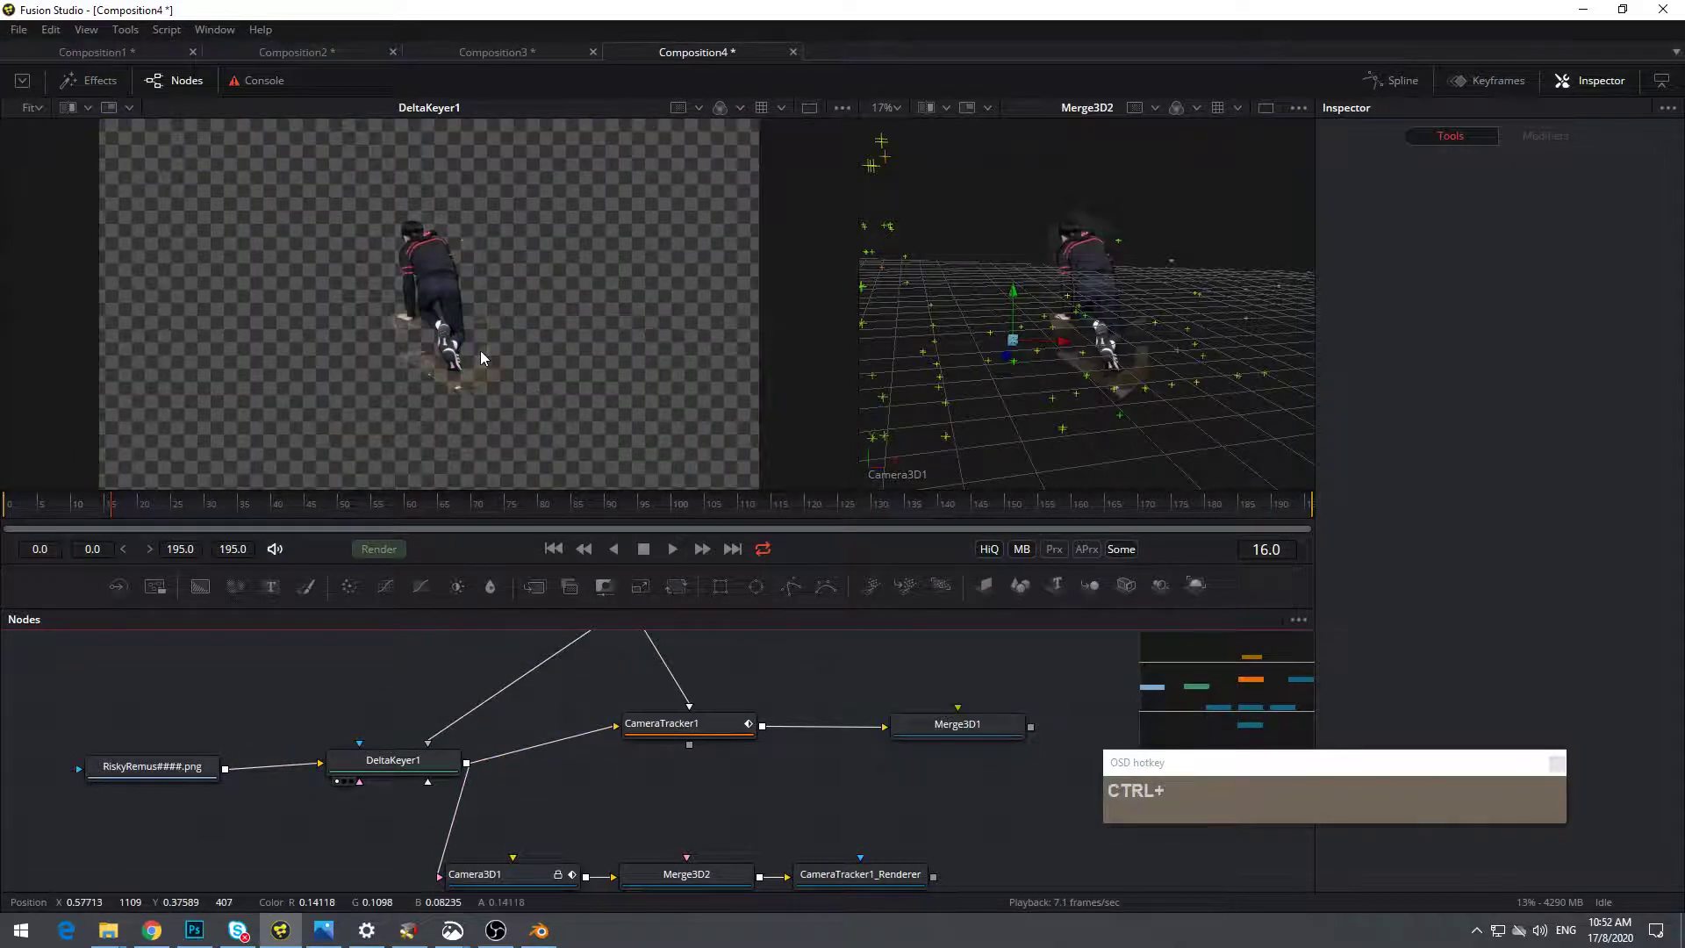
scroll(481, 351, "up", 3, "ctrl")
middle_click(573, 476, "ctrl")
scroll(546, 316, "down", 1, "ctrl")
left_click_drag(554, 349, 563, 406)
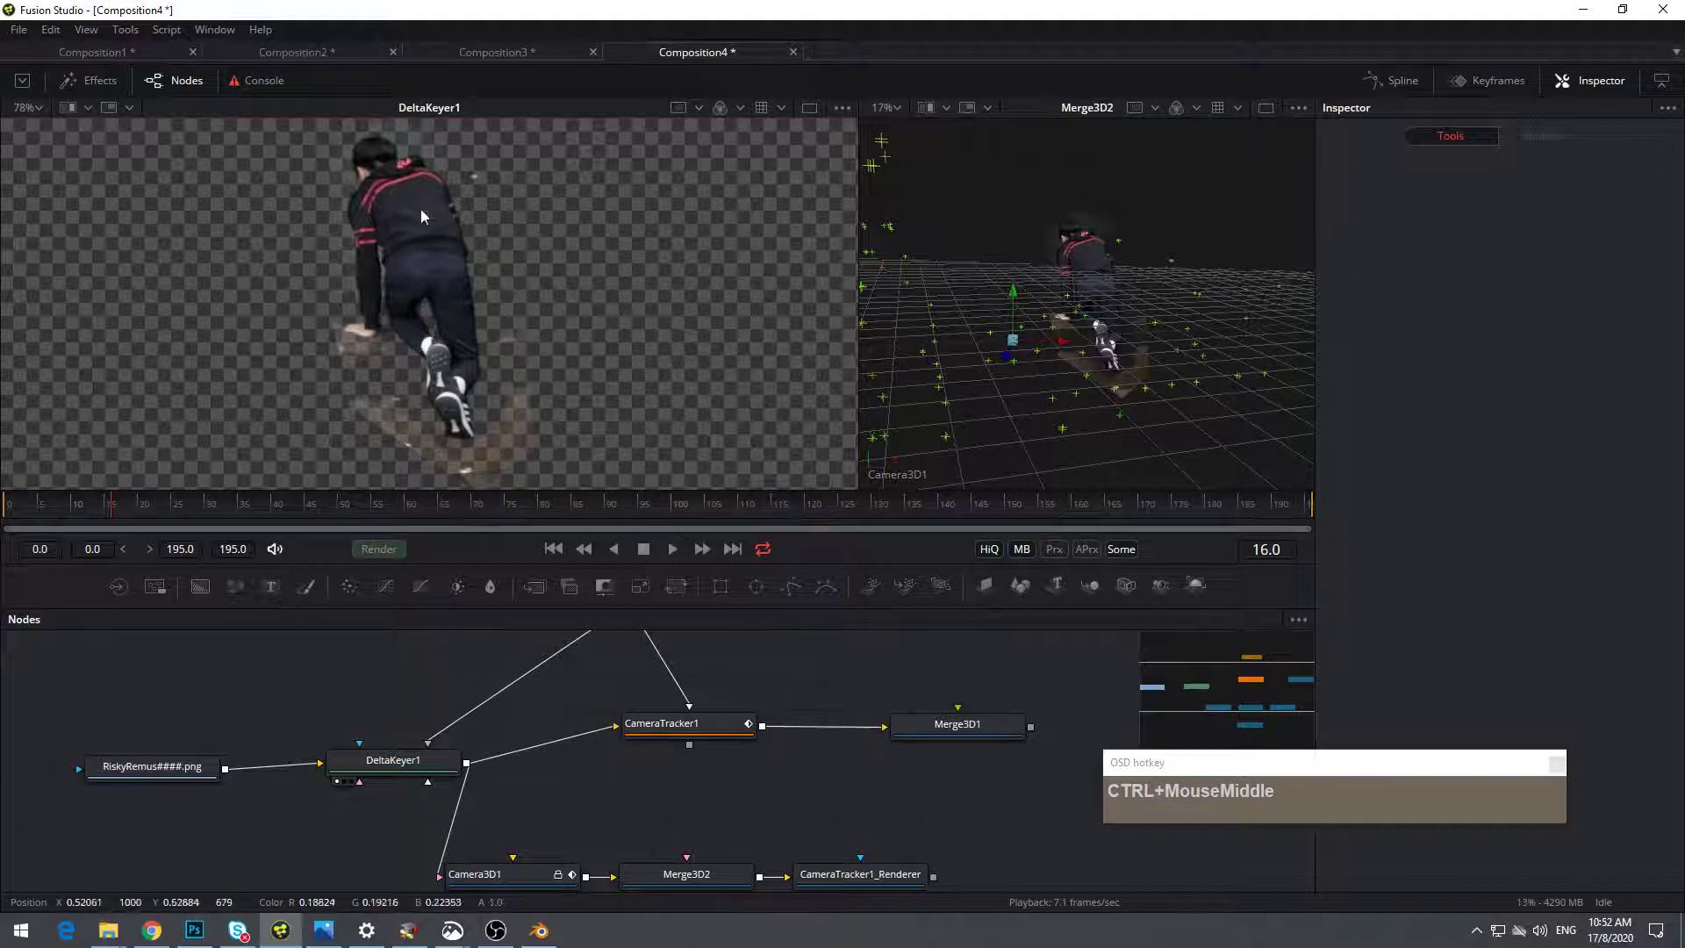
Refine DeltaKeyer1's matte with Restore Fringe 0.00044, Erode/Dilate 0.00038 and Blur 0.00296, giving its settings more room
left_click(395, 771)
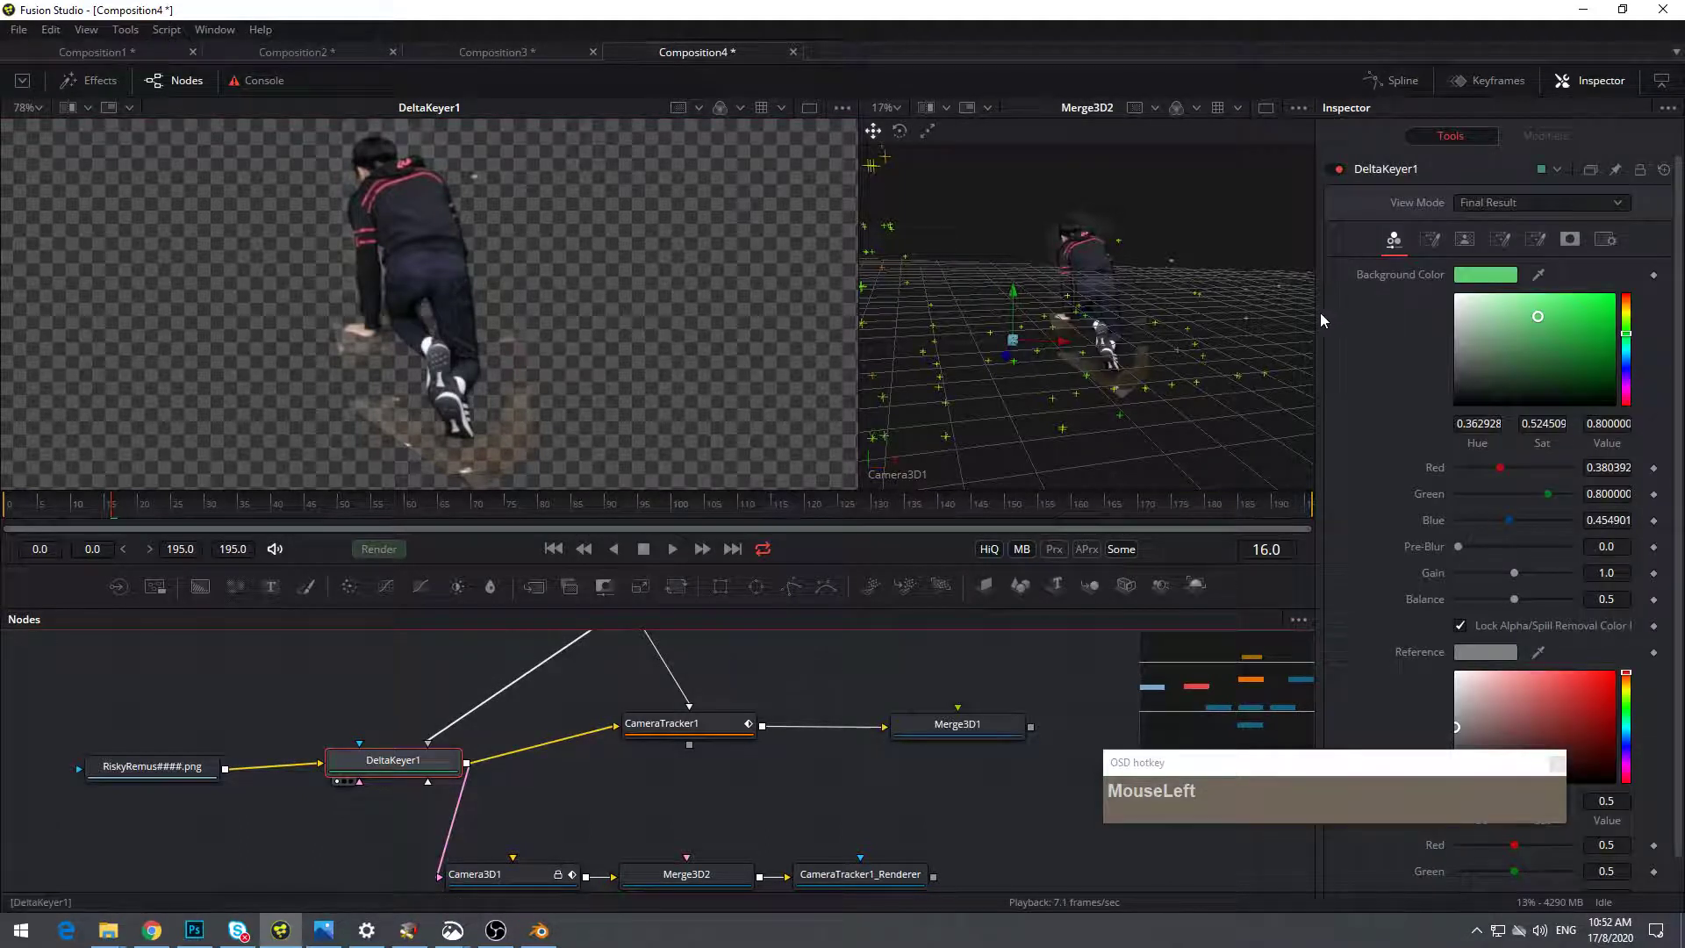
left_click_drag(1316, 317, 1113, 318)
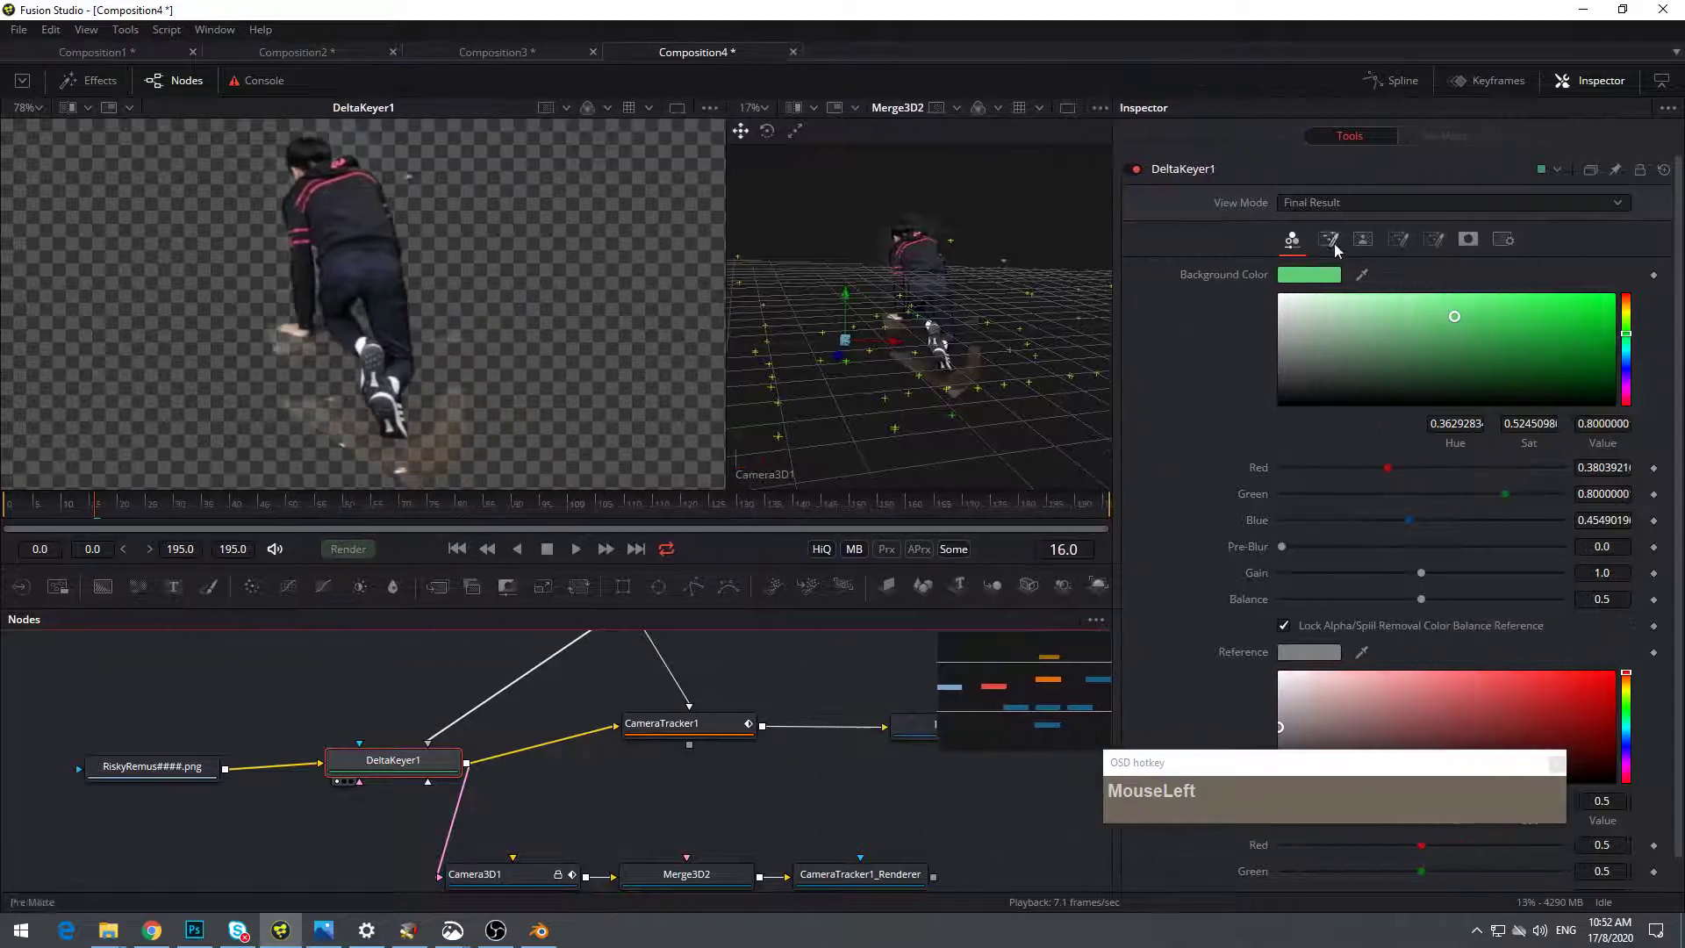
left_click(1330, 240)
scroll(1414, 372, "up", 1)
left_click(1362, 241)
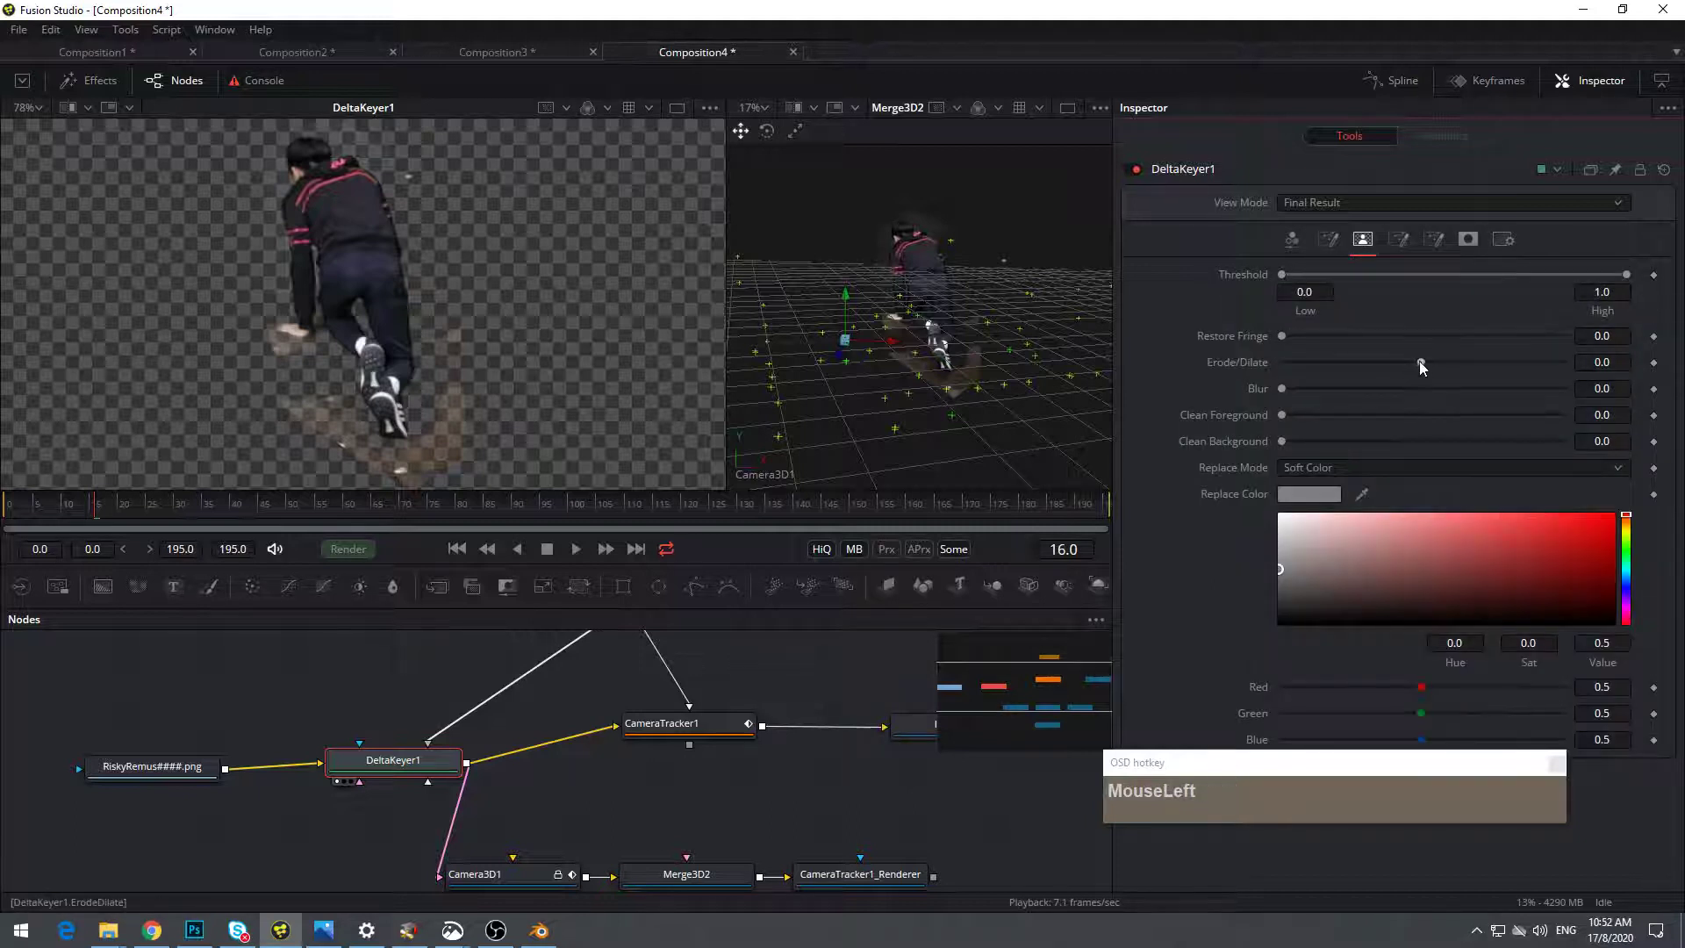
left_click_drag(1419, 362, 1422, 363)
left_click_drag(1283, 336, 1300, 390)
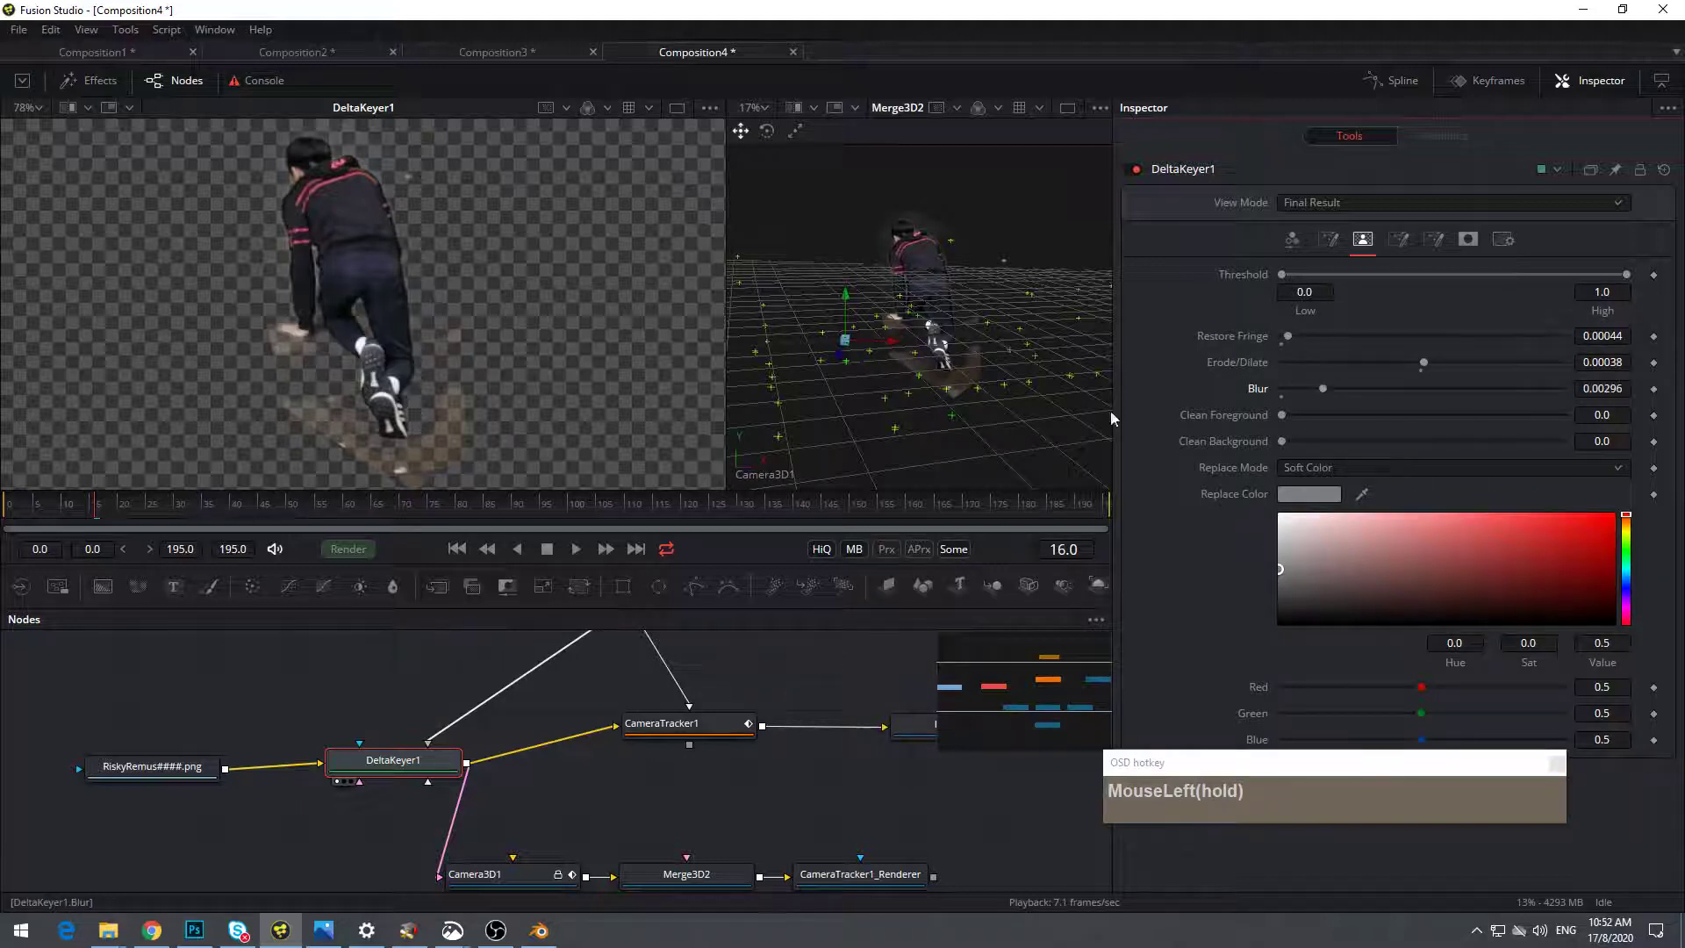
left_click(456, 375)
Lower the green component of DeltaKeyer1's background colour to 0.582 to clean up the floor around the actor's feet
left_click(1292, 240)
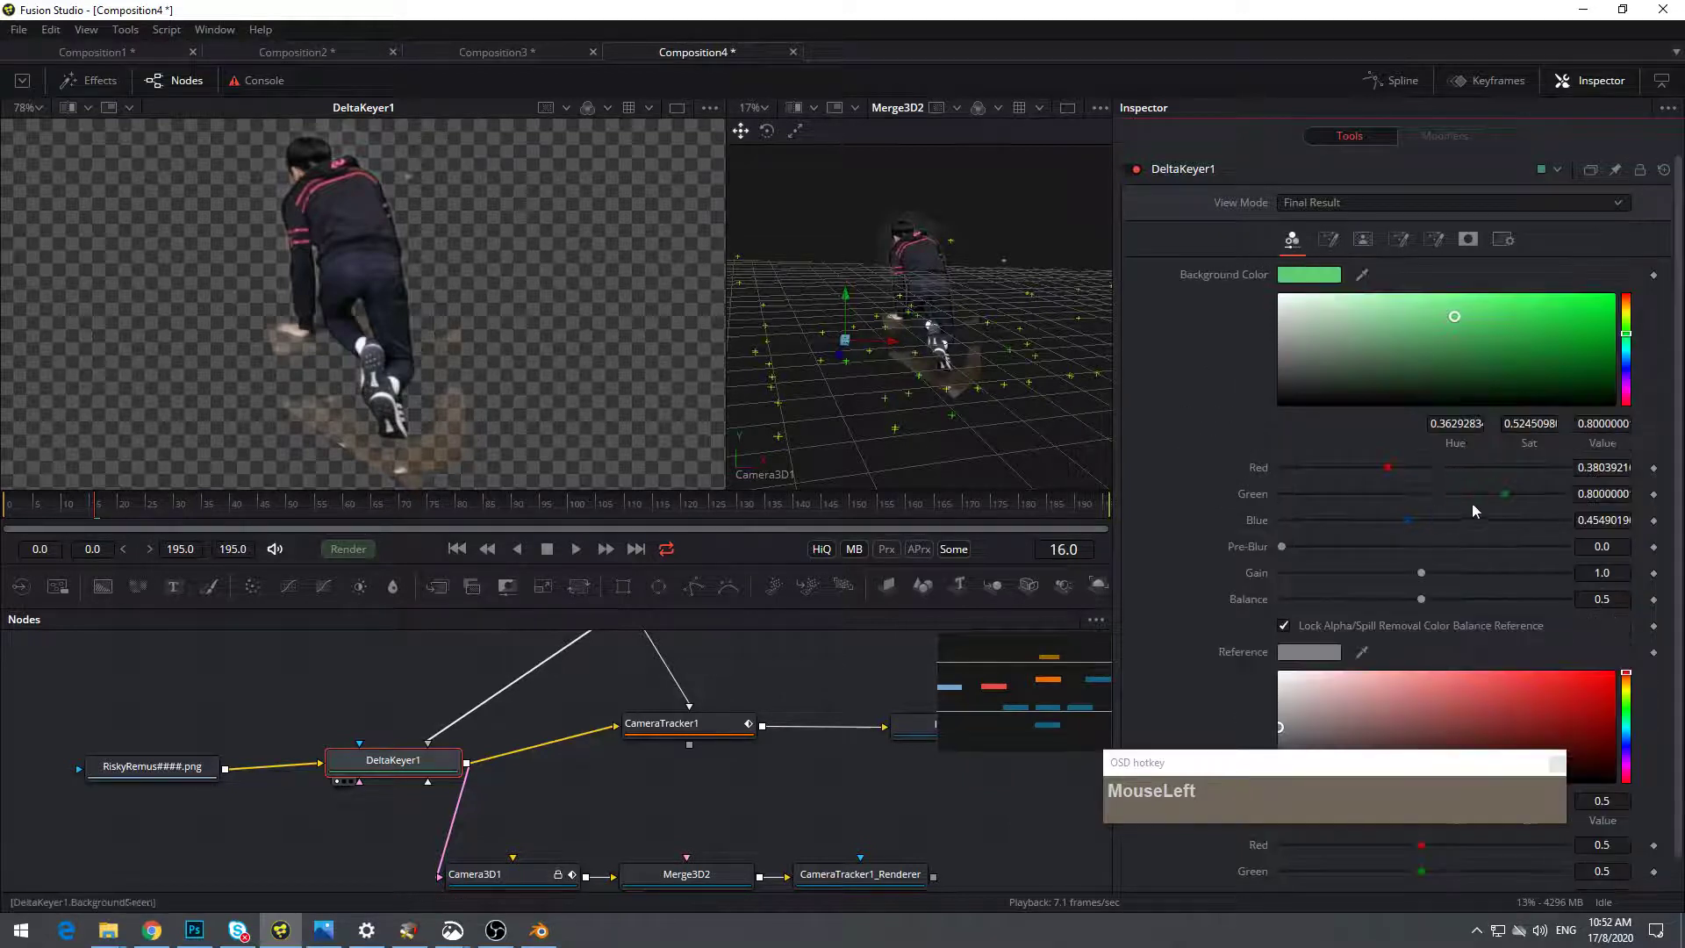
left_click_drag(1508, 494, 1447, 494)
middle_click(544, 439)
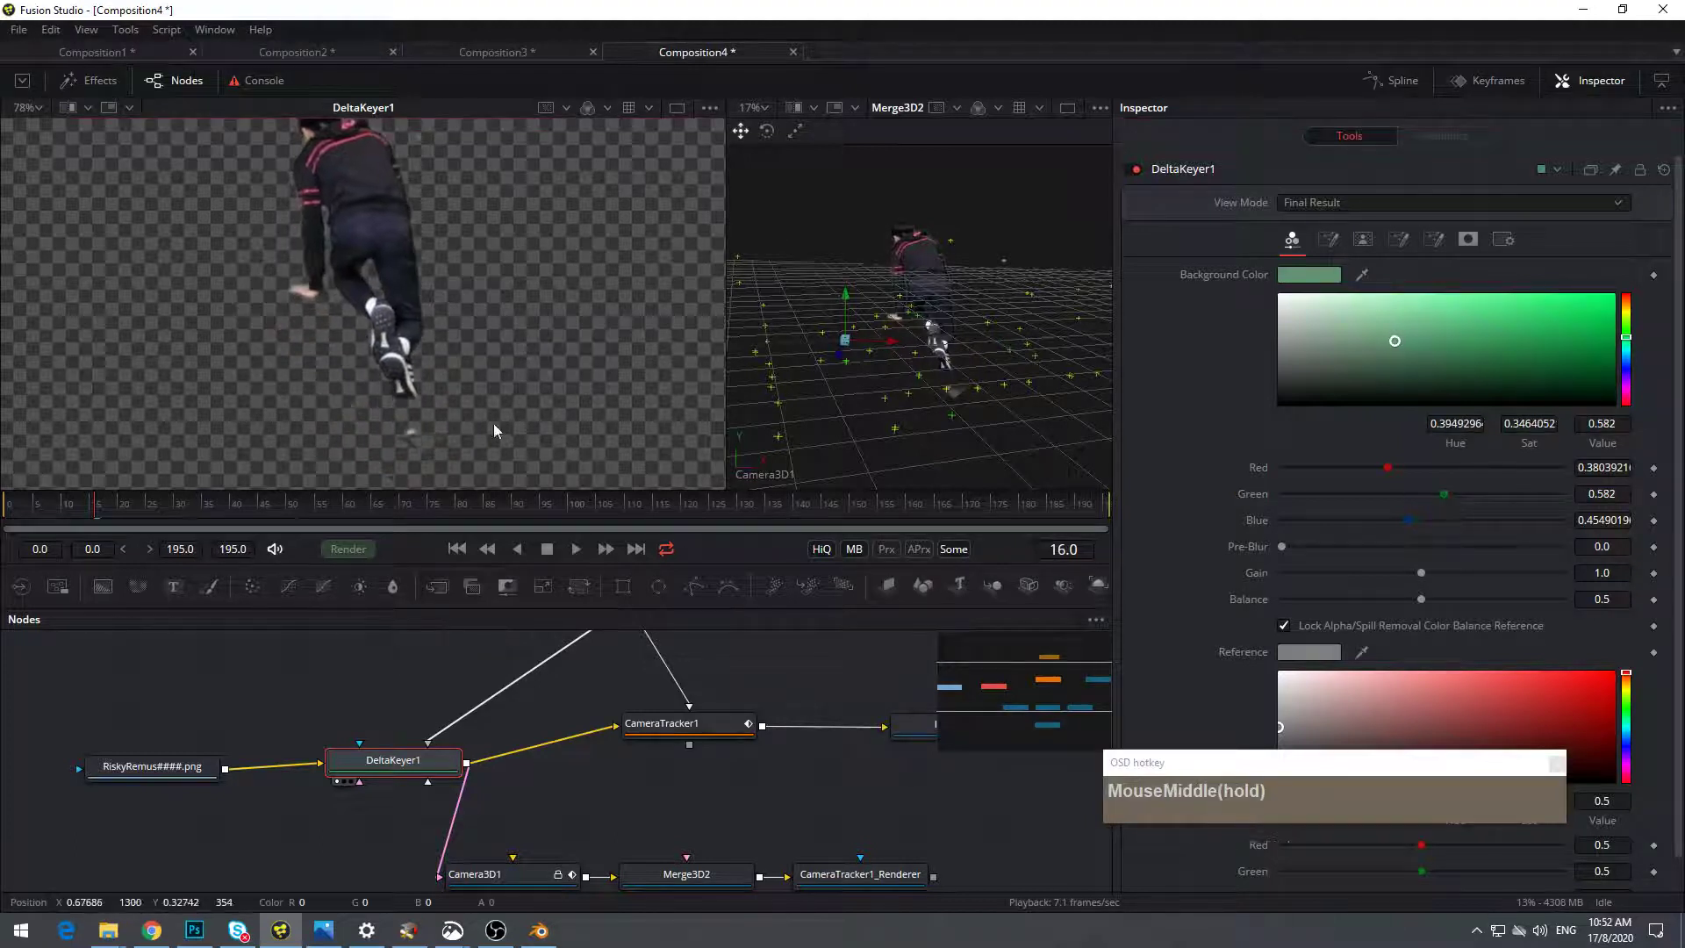
left_click_drag(450, 398, 485, 399)
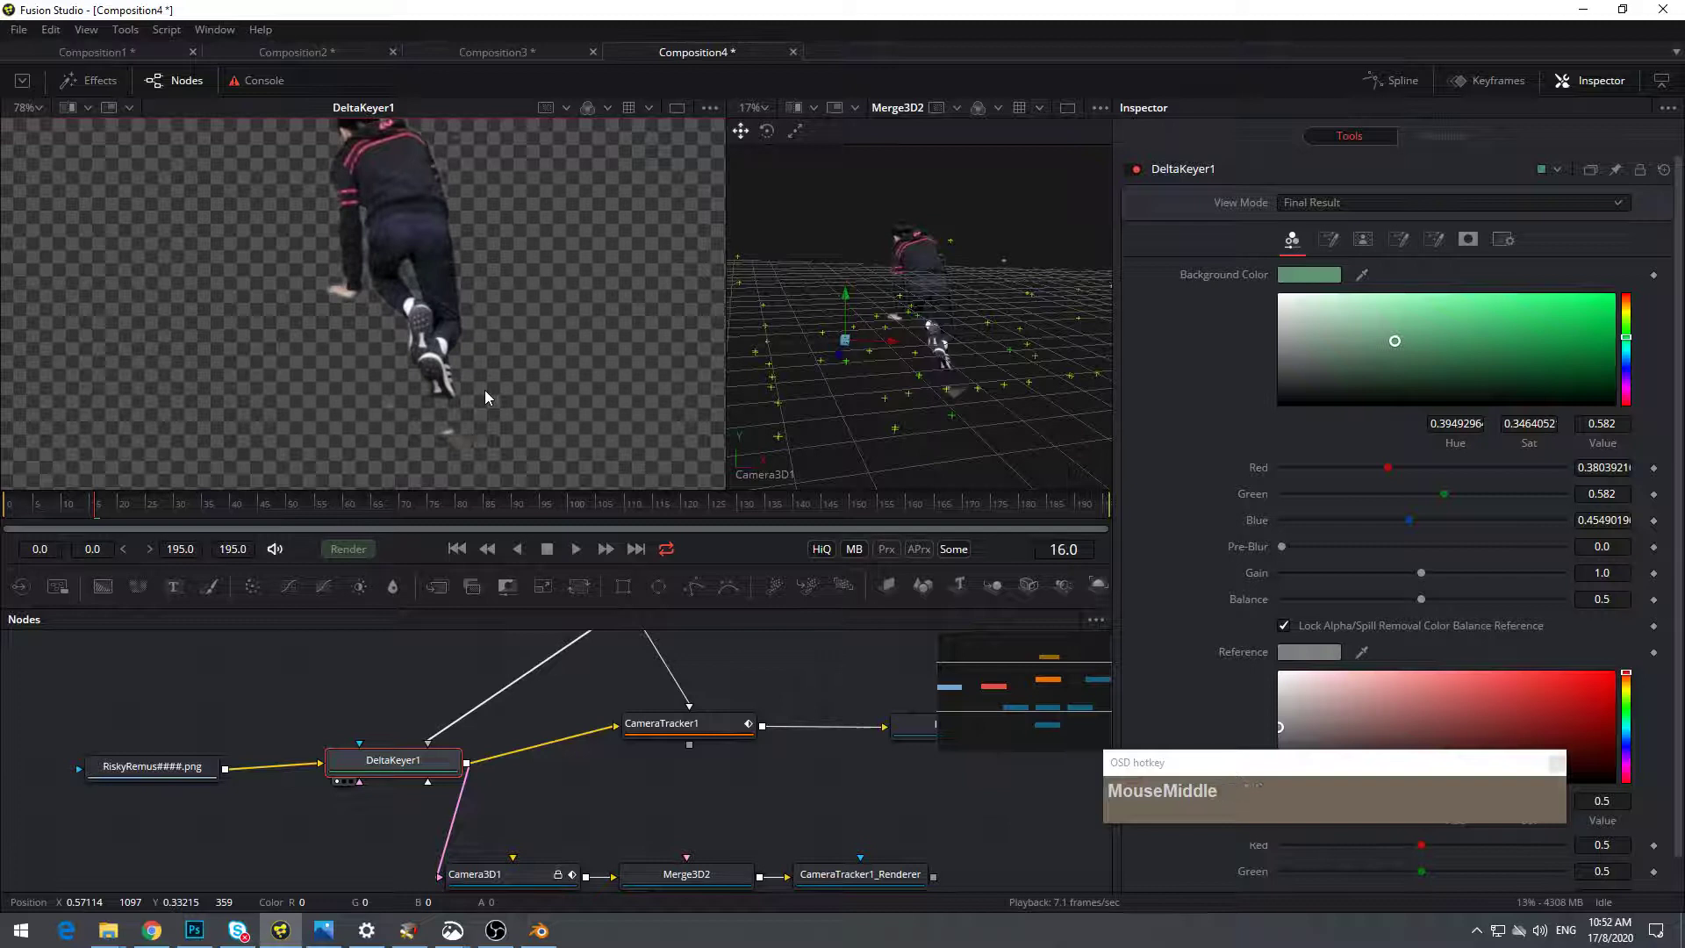
Pull Polygon1's lowest point up closer to the actor's shoes at frames 16, 21 and 51
left_click_drag(507, 718, 378, 833)
left_click(550, 718)
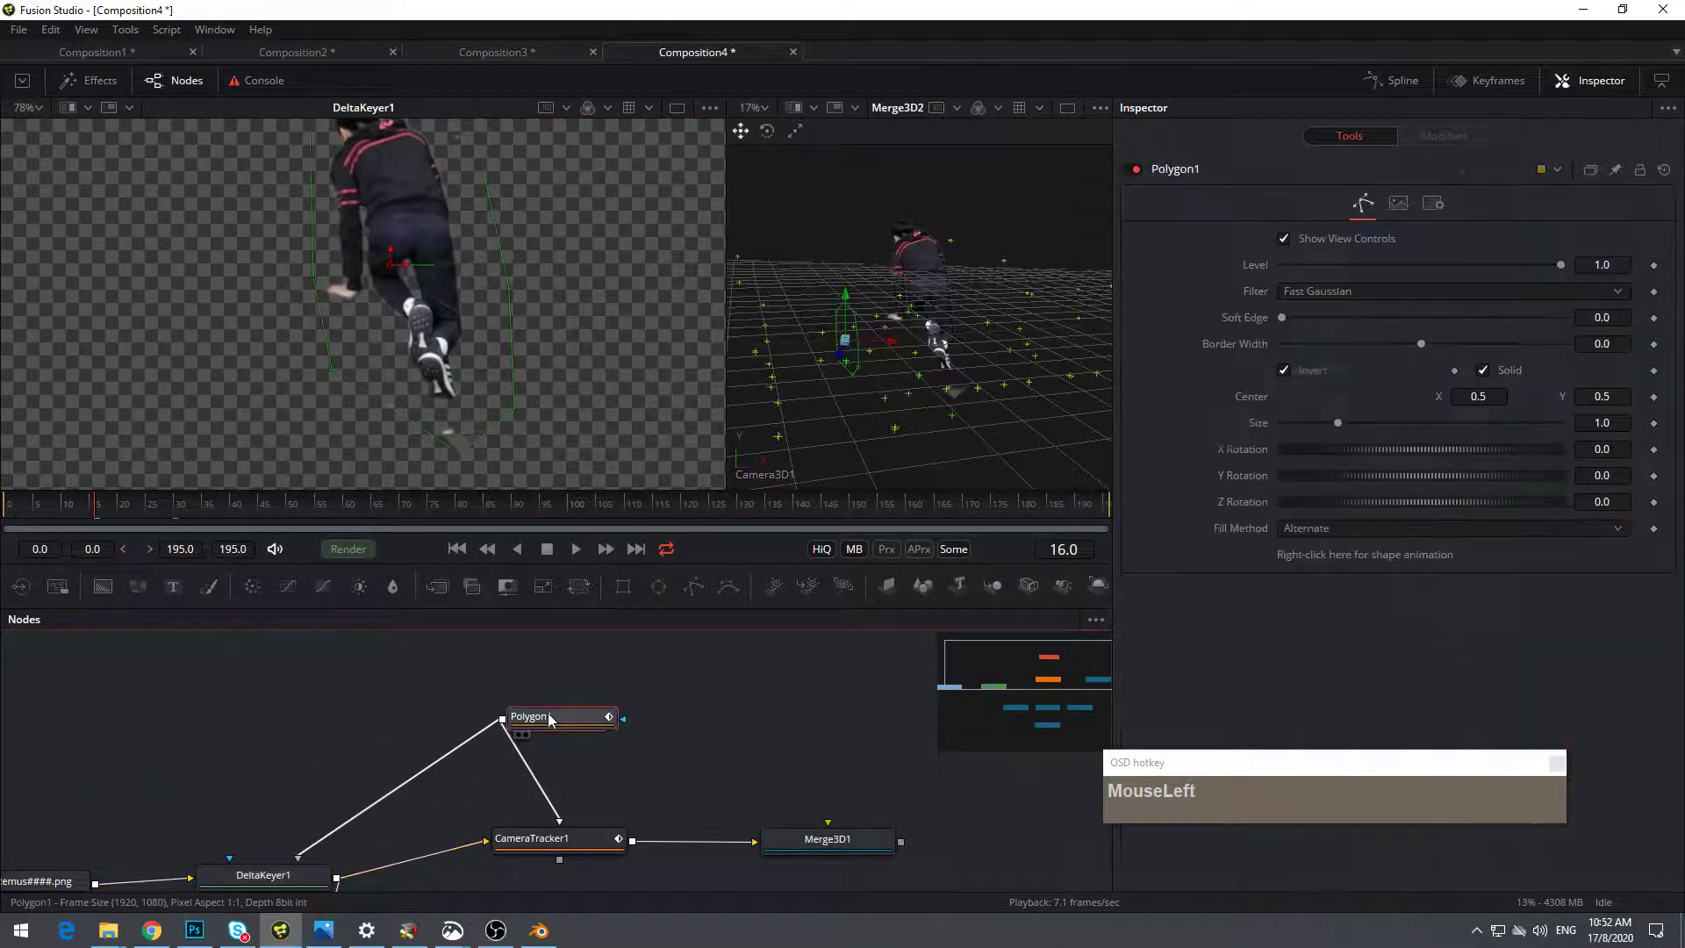
left_click_drag(463, 462, 449, 425)
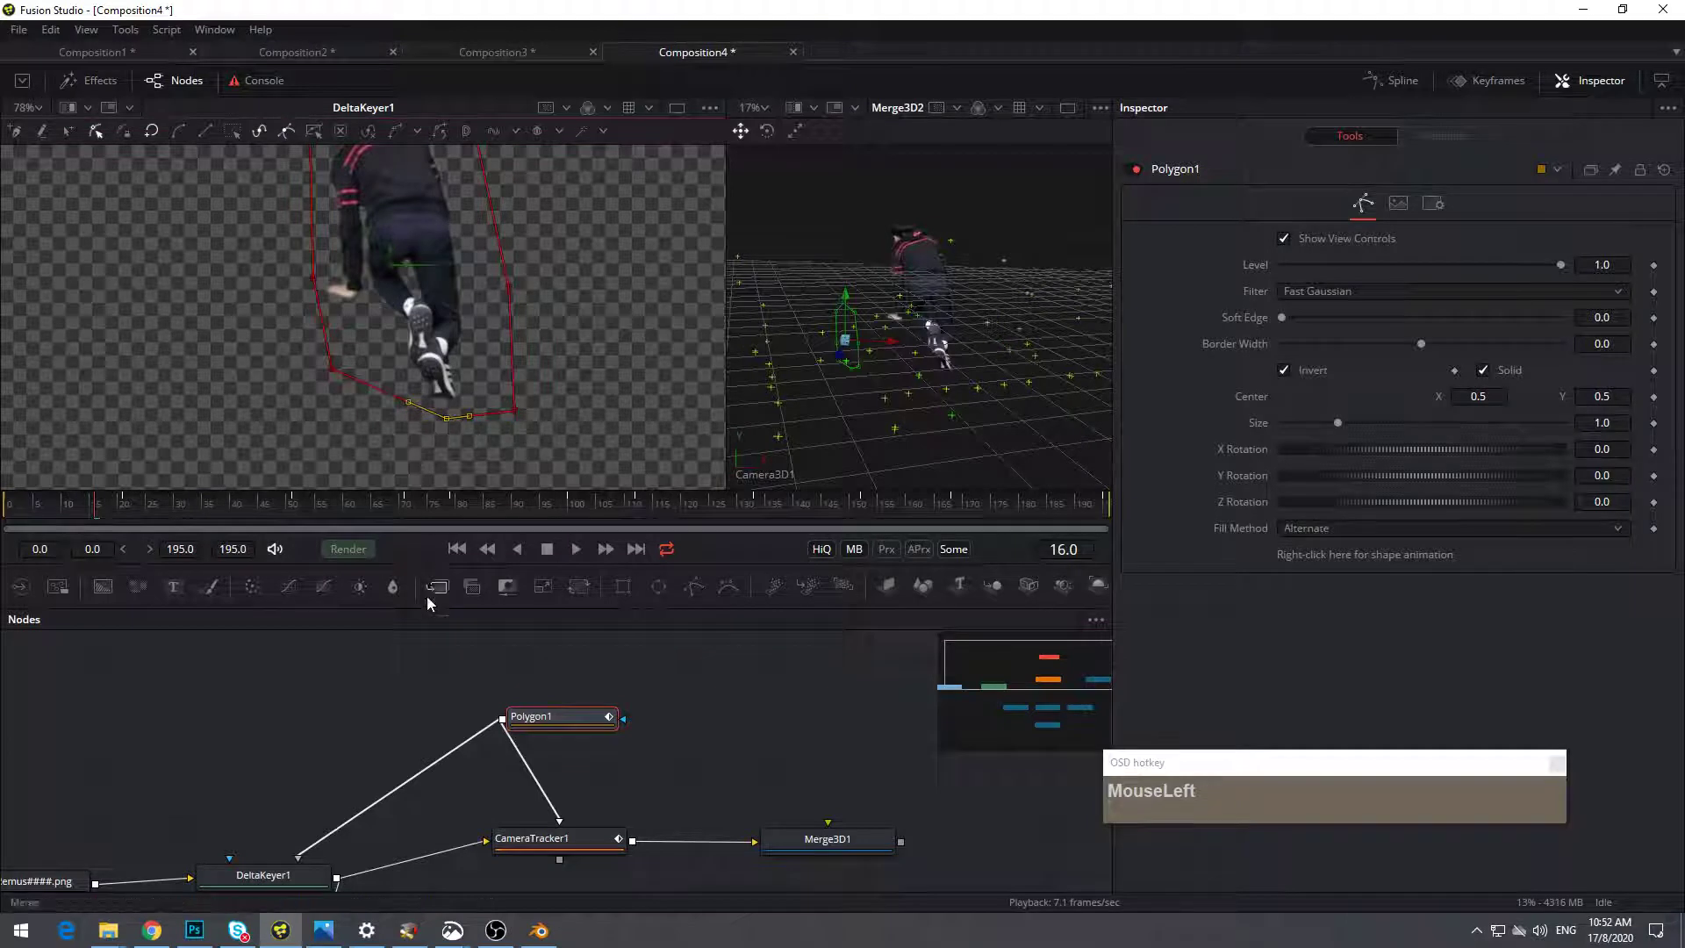
left_click(129, 505)
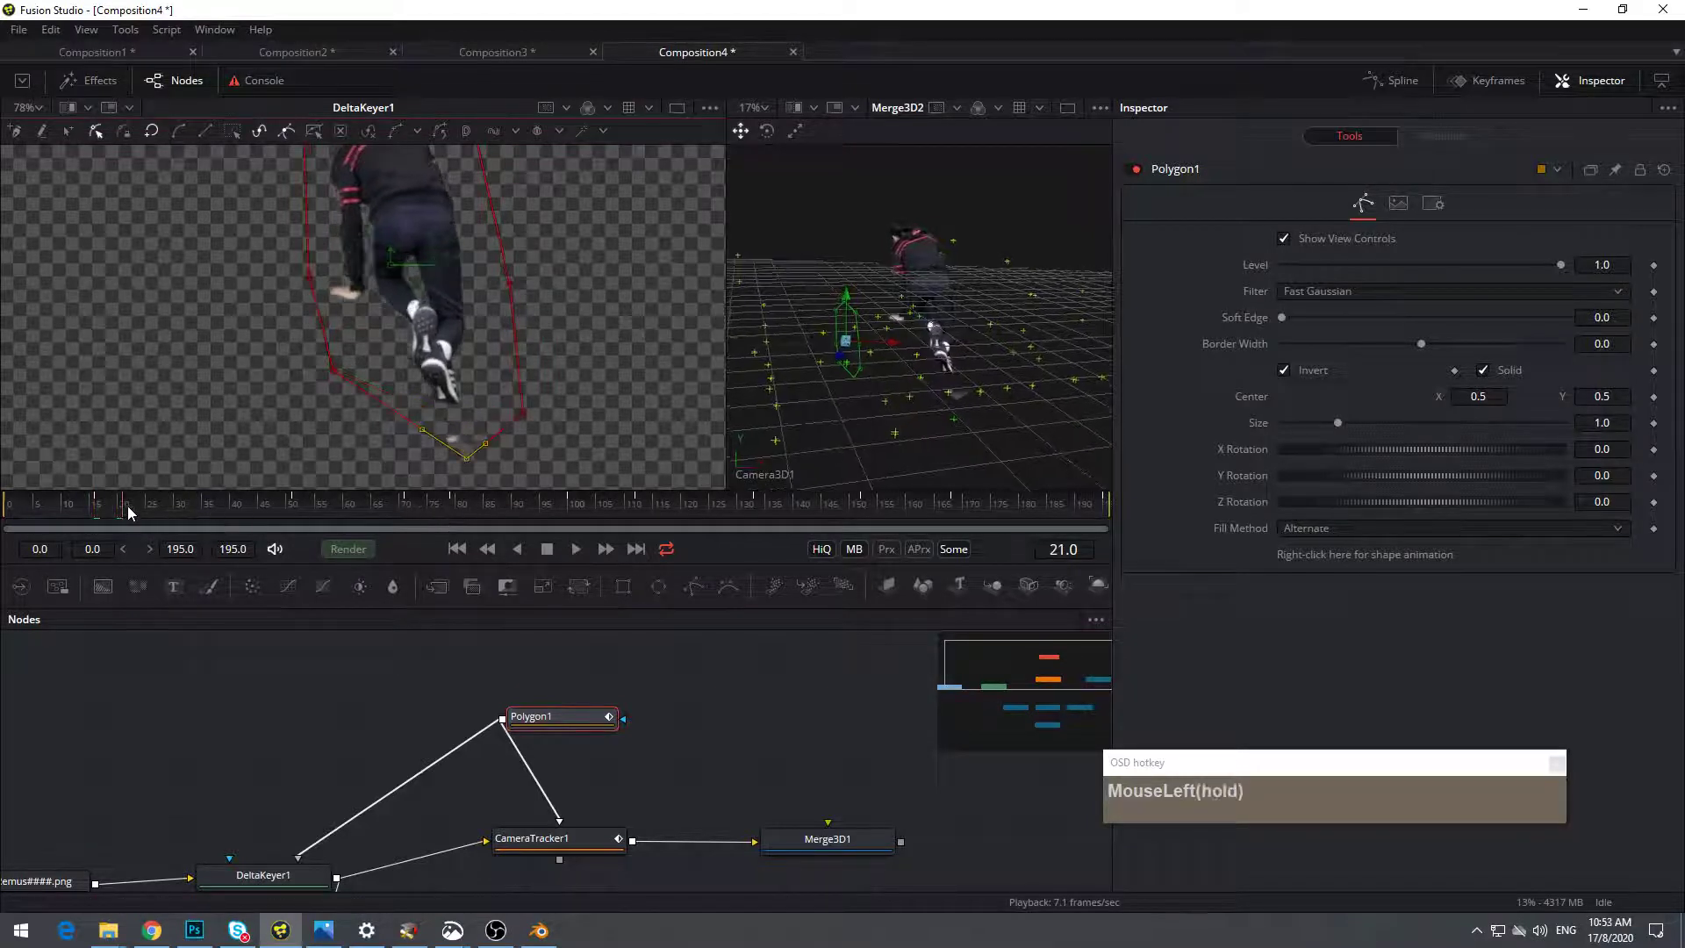
left_click_drag(460, 451, 455, 431)
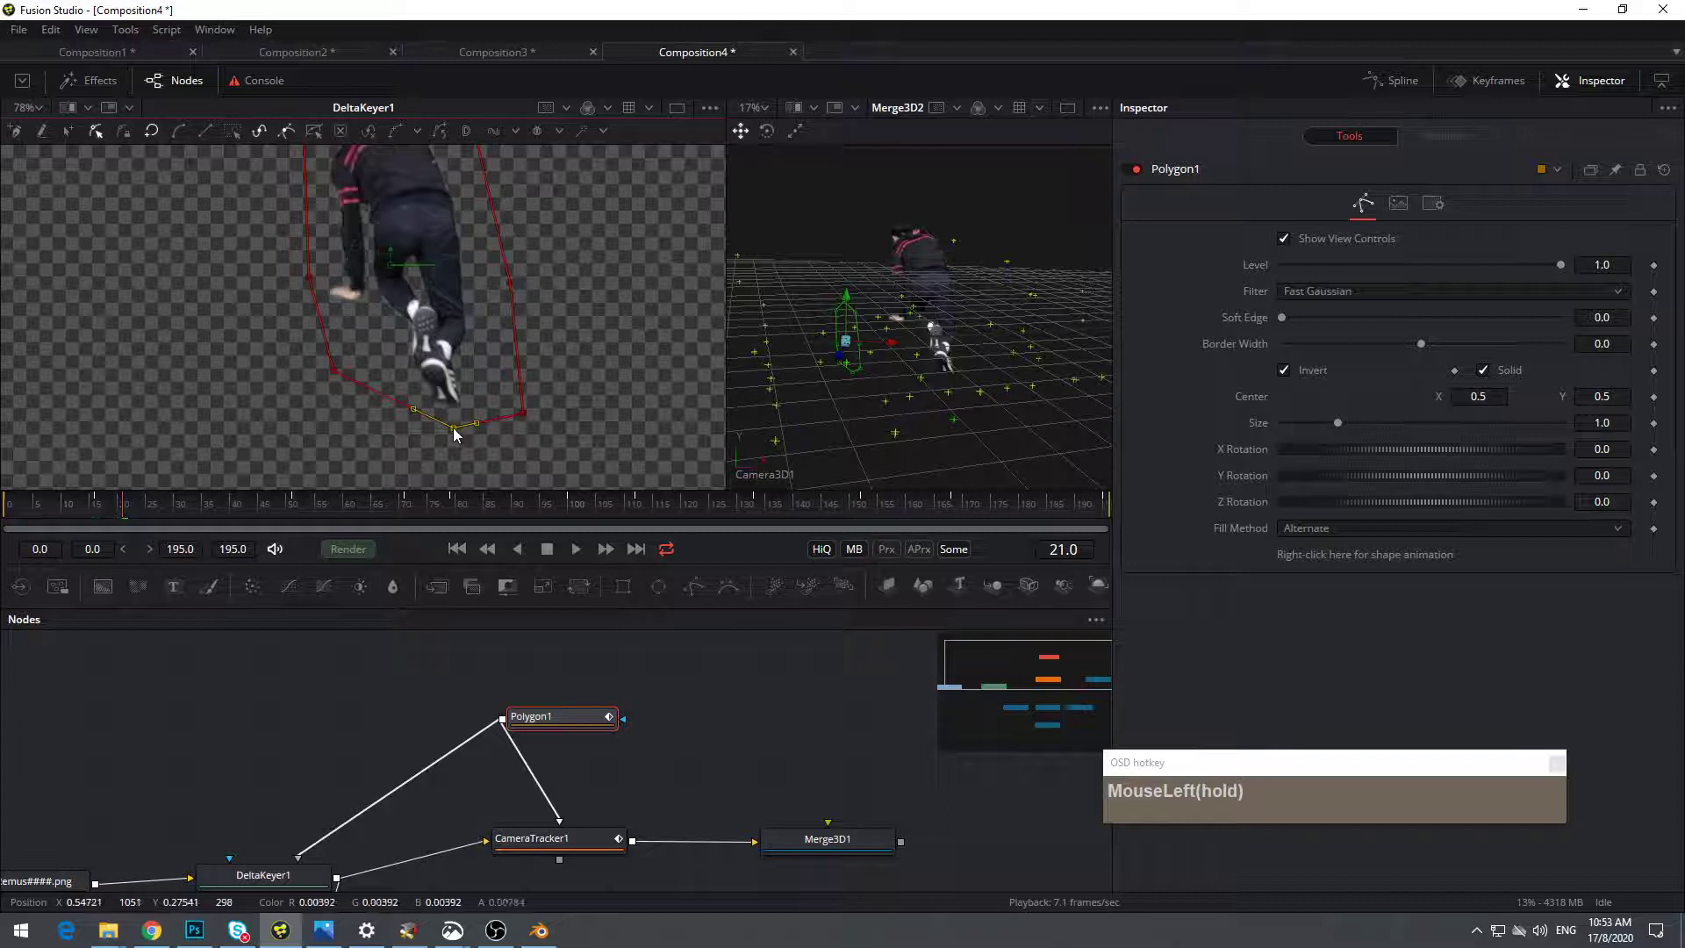
left_click(296, 507)
left_click_drag(528, 470, 522, 460)
middle_click(576, 345, "ctrl")
scroll(567, 355, "down", 2)
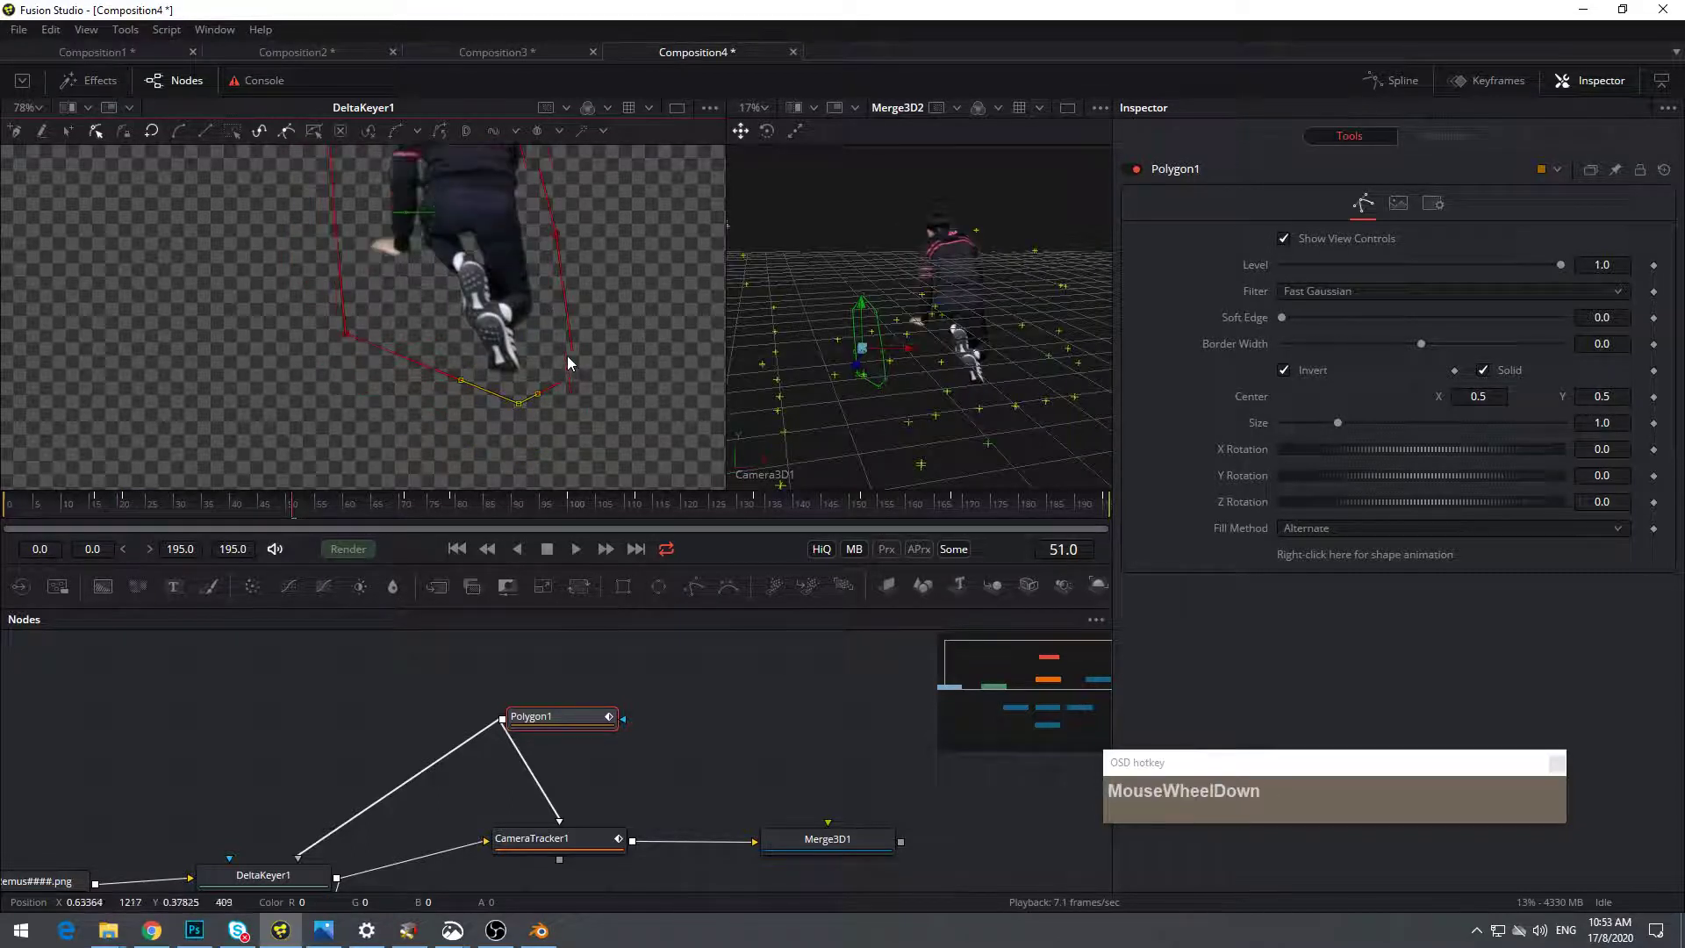
scroll(575, 303, "up", 2)
scroll(575, 298, "down", 2, "shift")
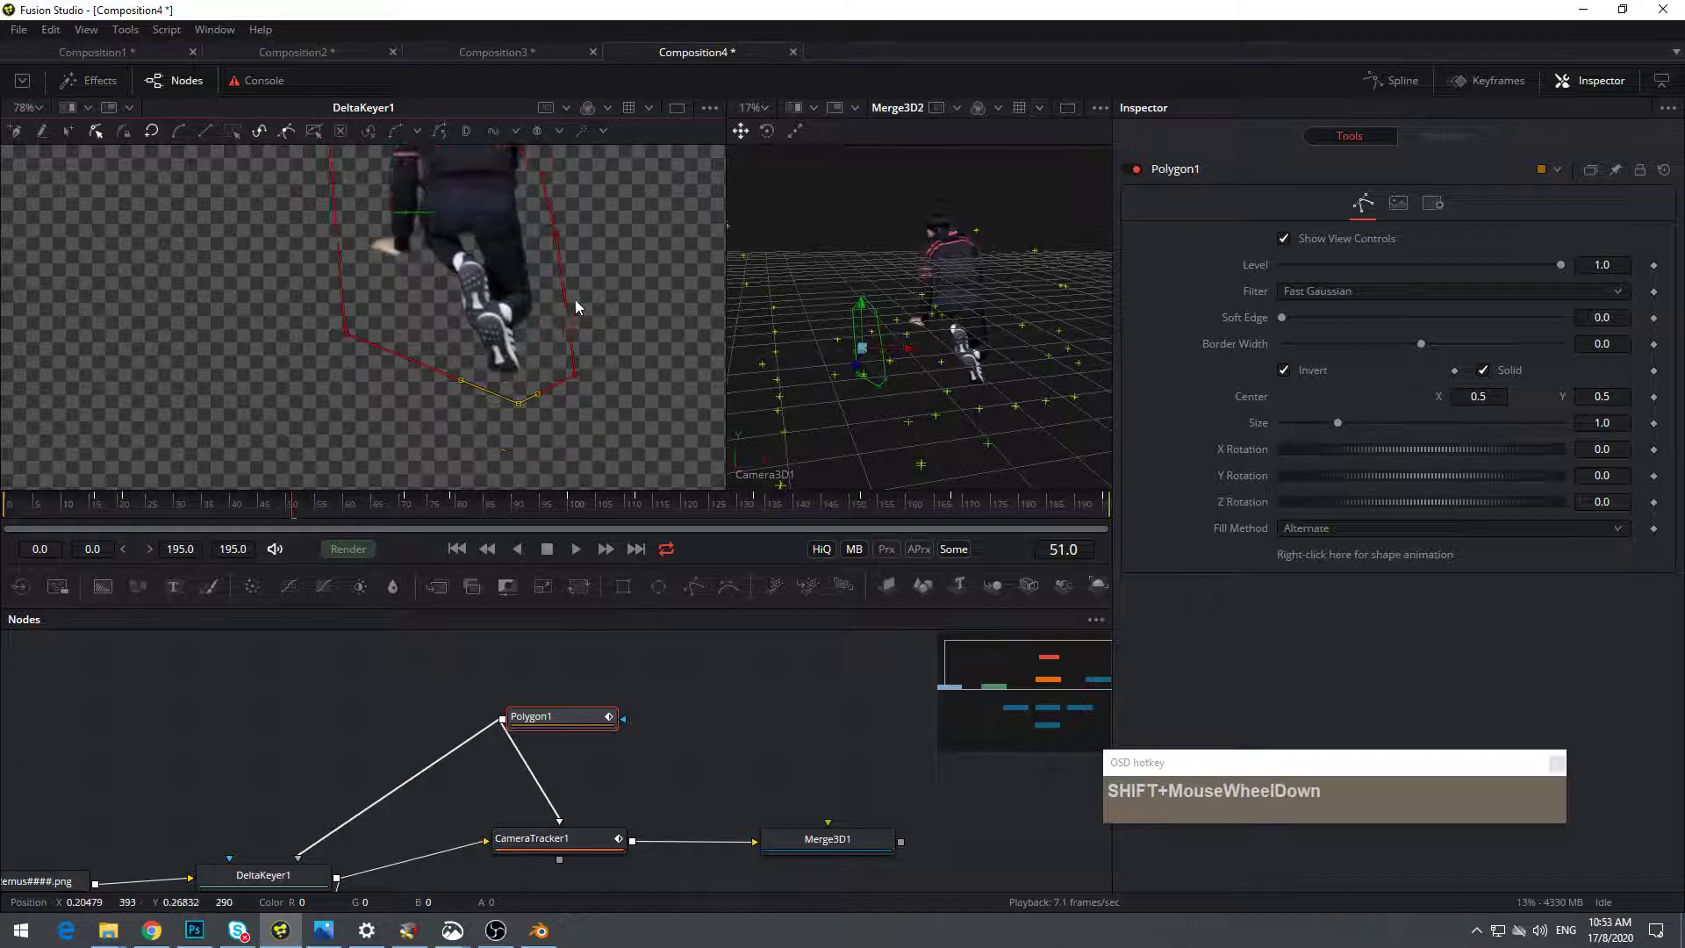
scroll(576, 299, "up", 3)
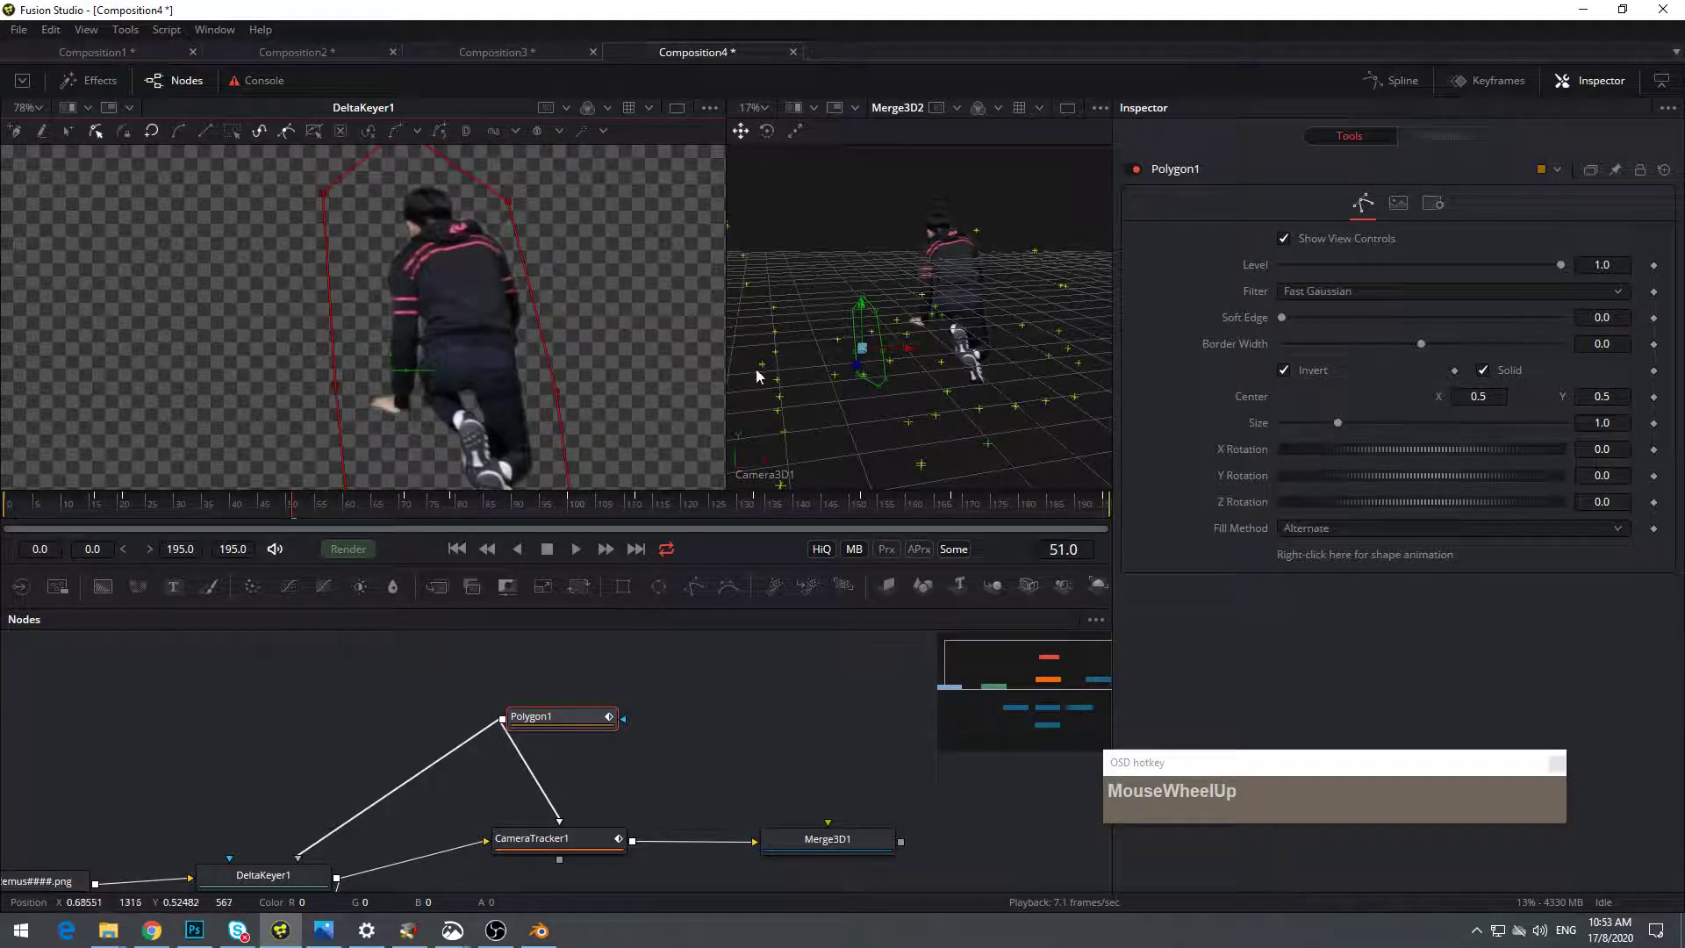
Widen the Merge3D2 viewer and move DeltaKeyer1 closer to the RiskyRemus loader
left_click_drag(725, 285, 472, 263)
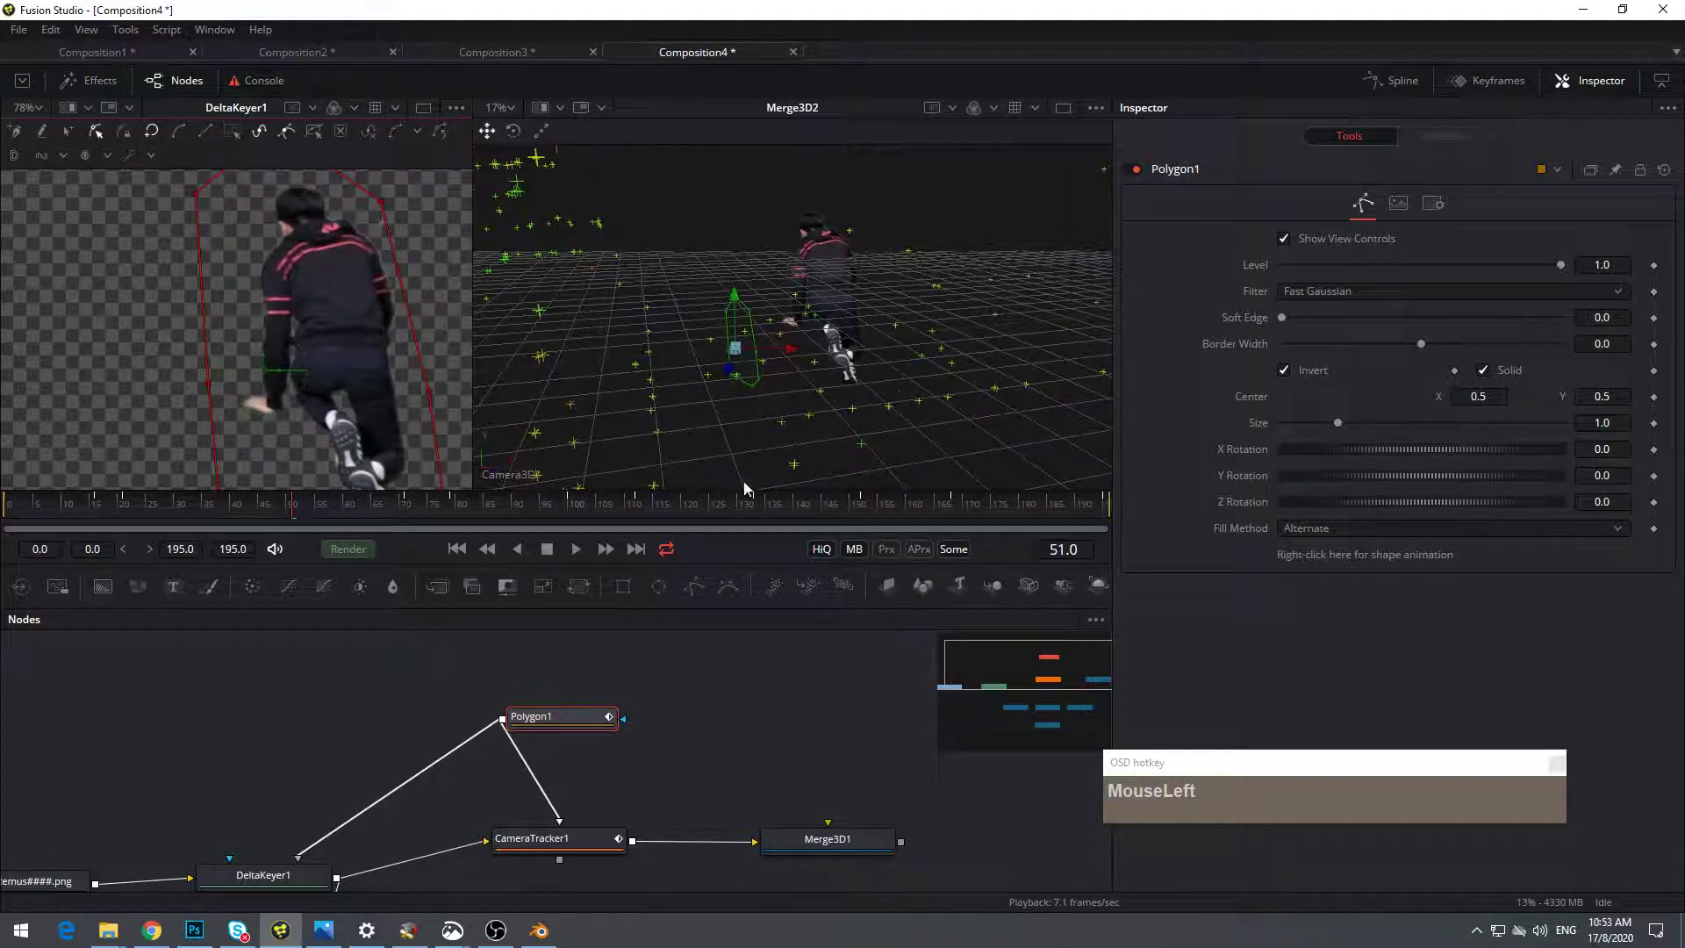
left_click_drag(636, 761, 579, 727)
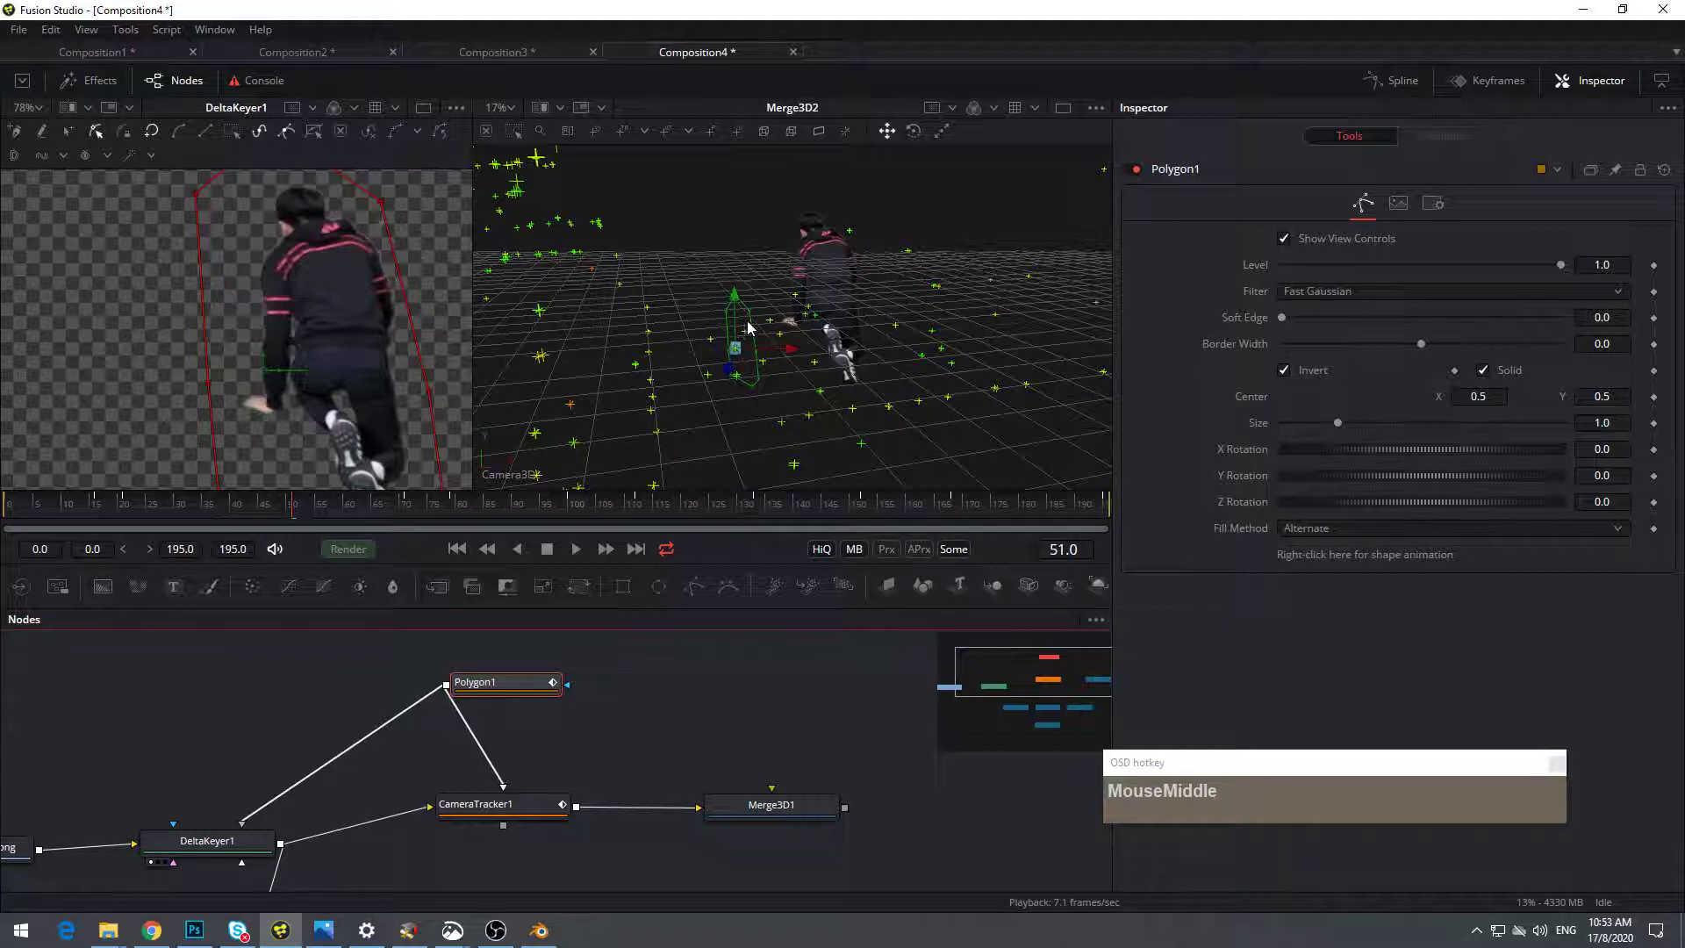
left_click_drag(633, 732, 867, 708)
left_click_drag(488, 785, 421, 767)
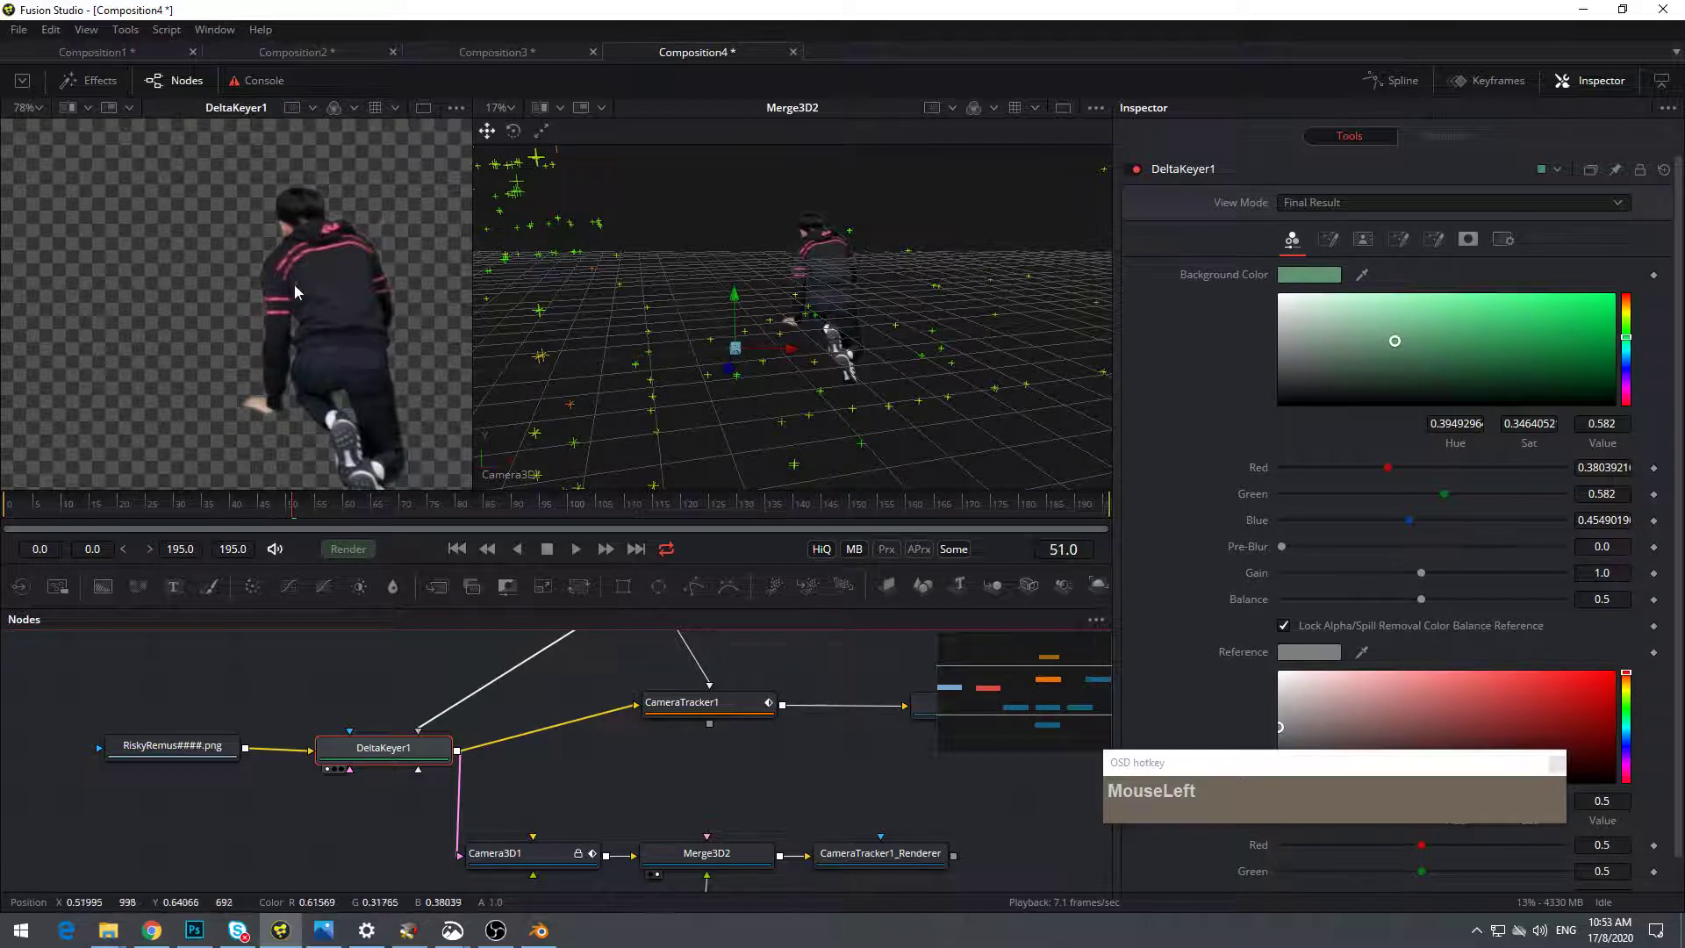
left_click_drag(372, 688, 268, 728)
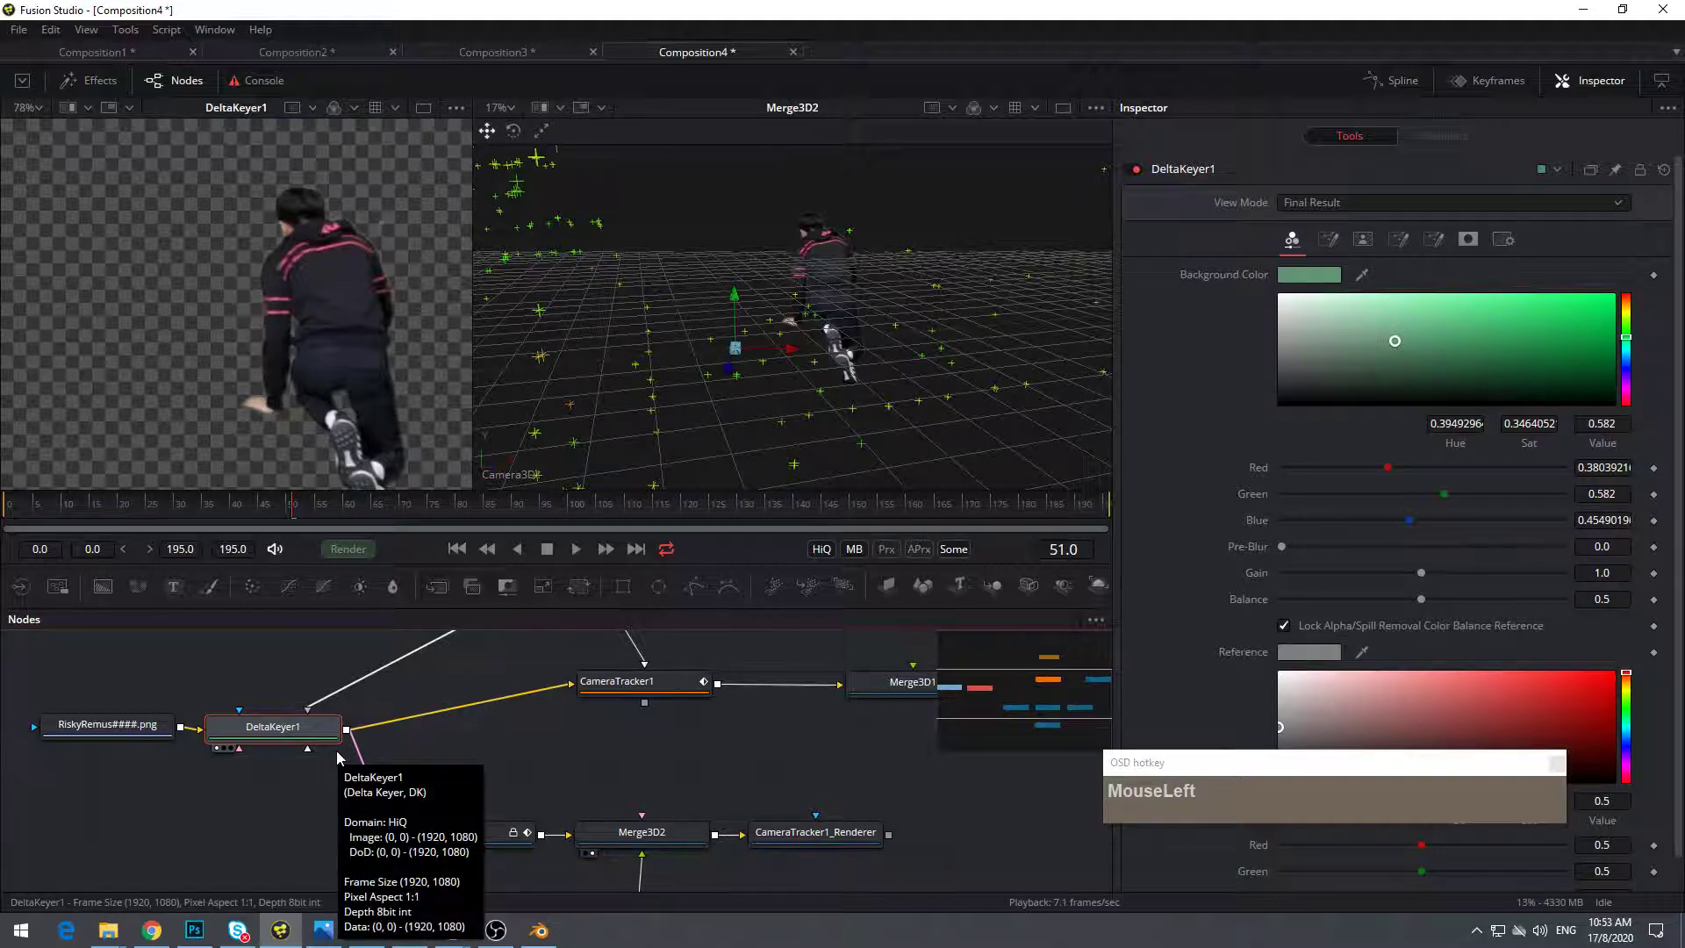
Position PointCloud3D1 directly below Merge3D2 in the node graph
left_click_drag(726, 787, 663, 779)
scroll(737, 818, "down", 3)
left_click_drag(604, 869, 611, 883)
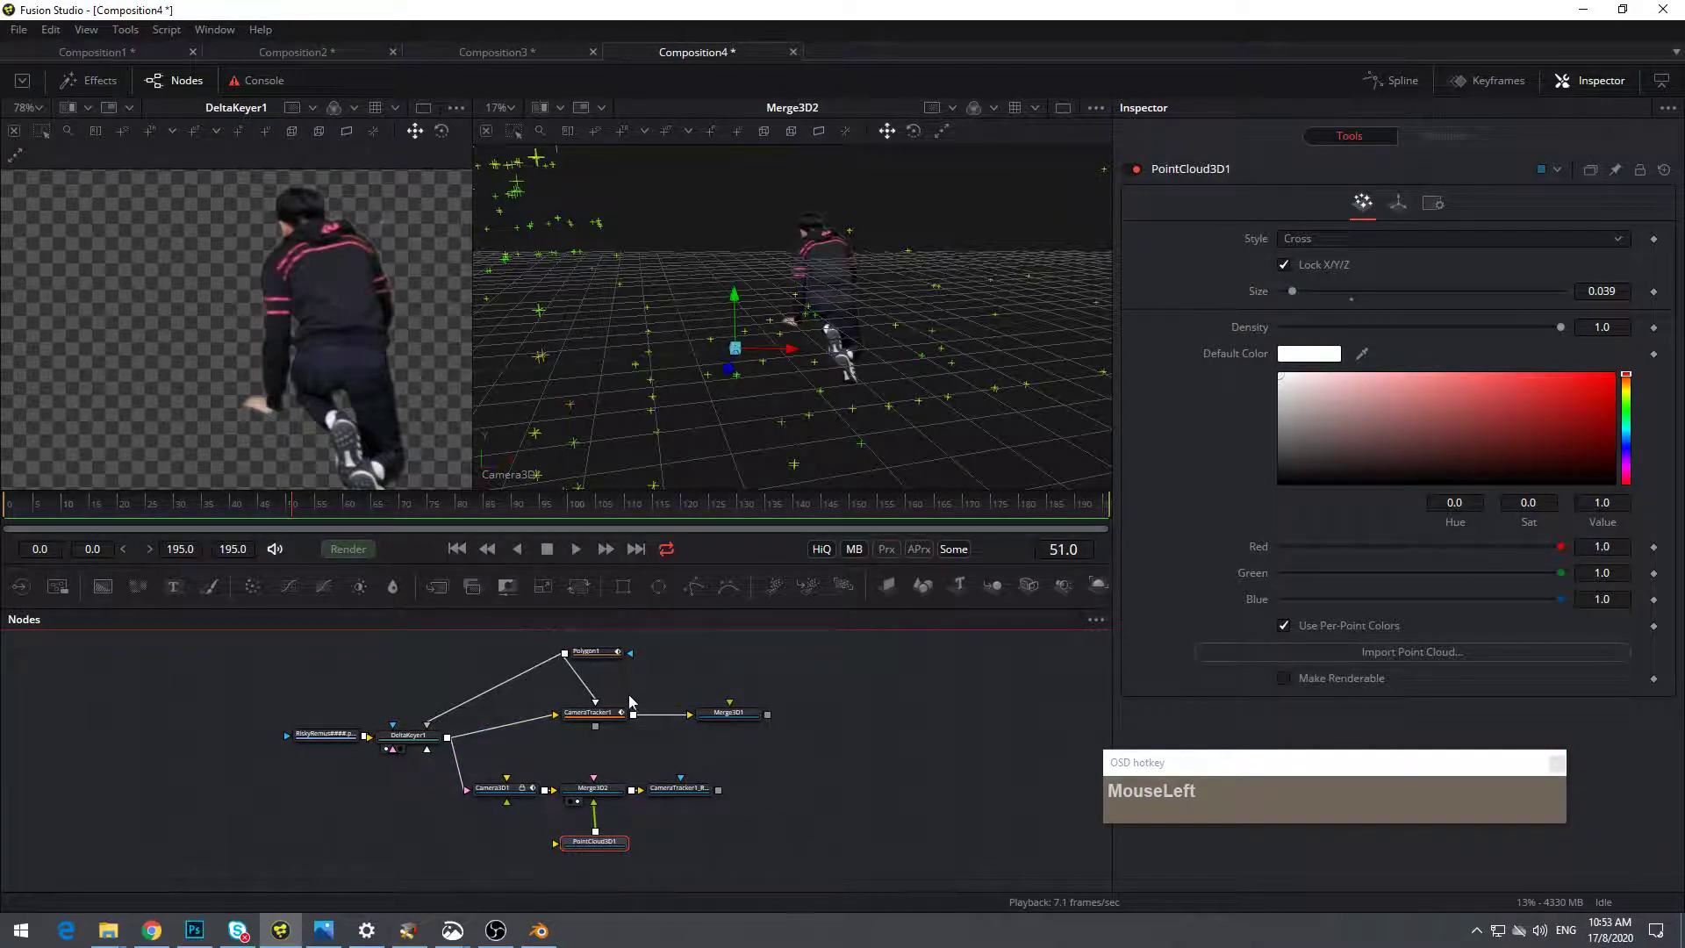
Disconnect CameraTracker1 from DeltaKeyer1 and Polygon1, and move CameraTracker1 and Merge3D1 aside above the other nodes
scroll(663, 751, "up", 2)
scroll(666, 757, "down", 1)
scroll(662, 756, "up", 2, "ctrl")
left_click(528, 804)
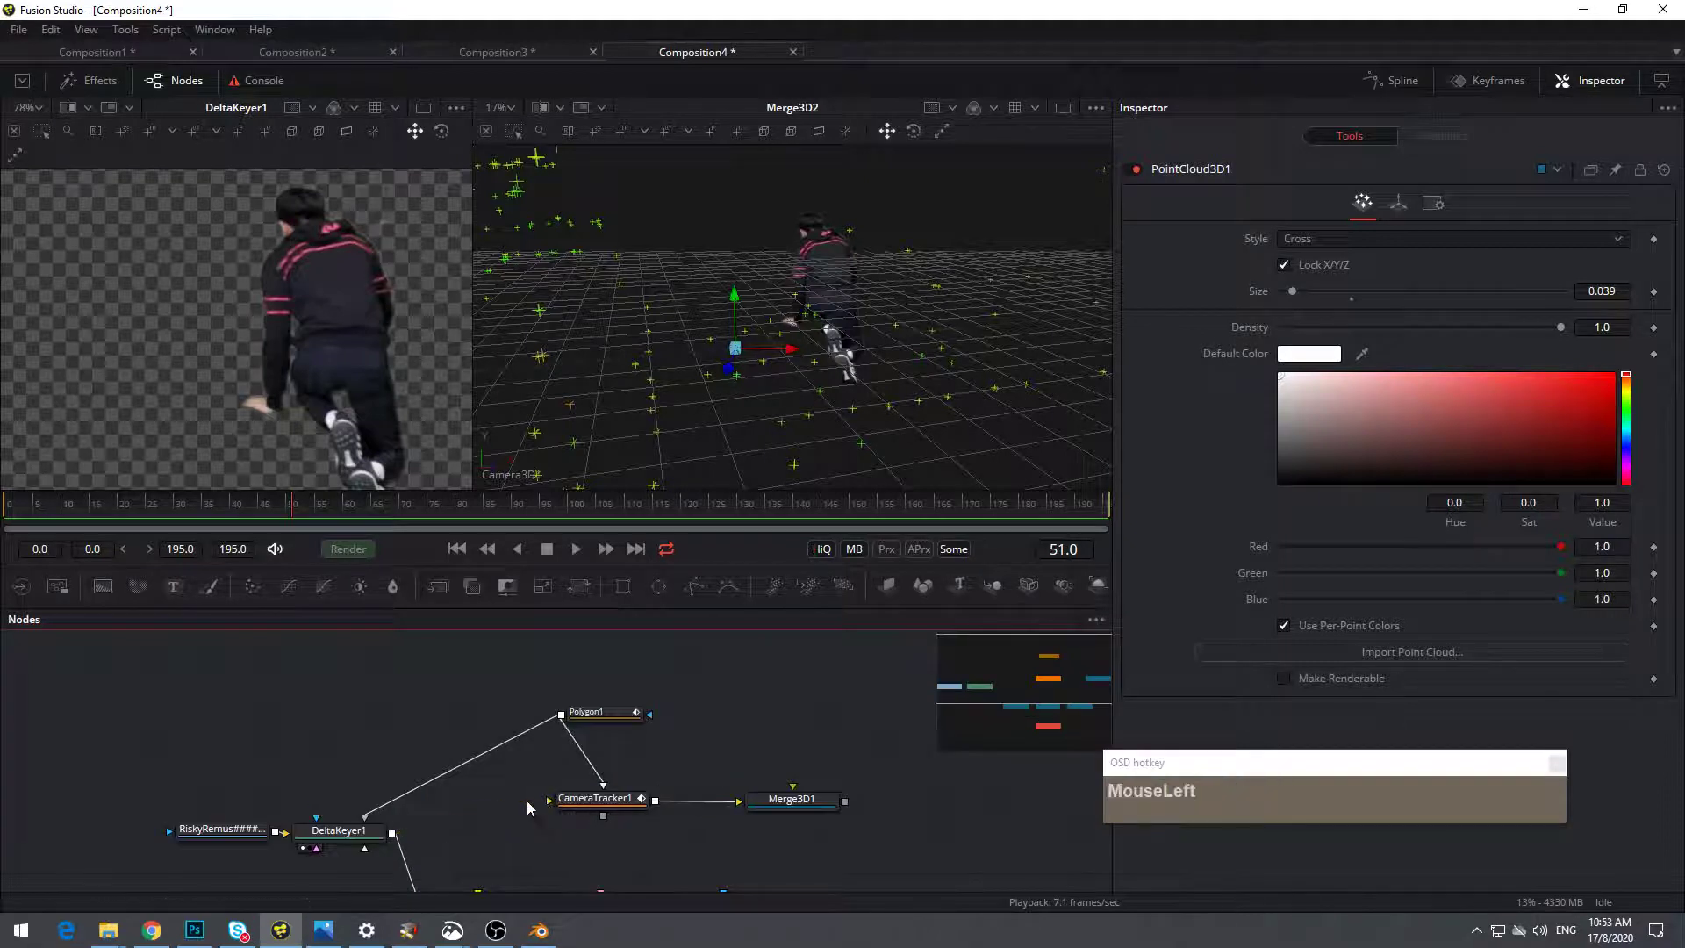
left_click(601, 779)
left_click_drag(593, 785, 798, 670)
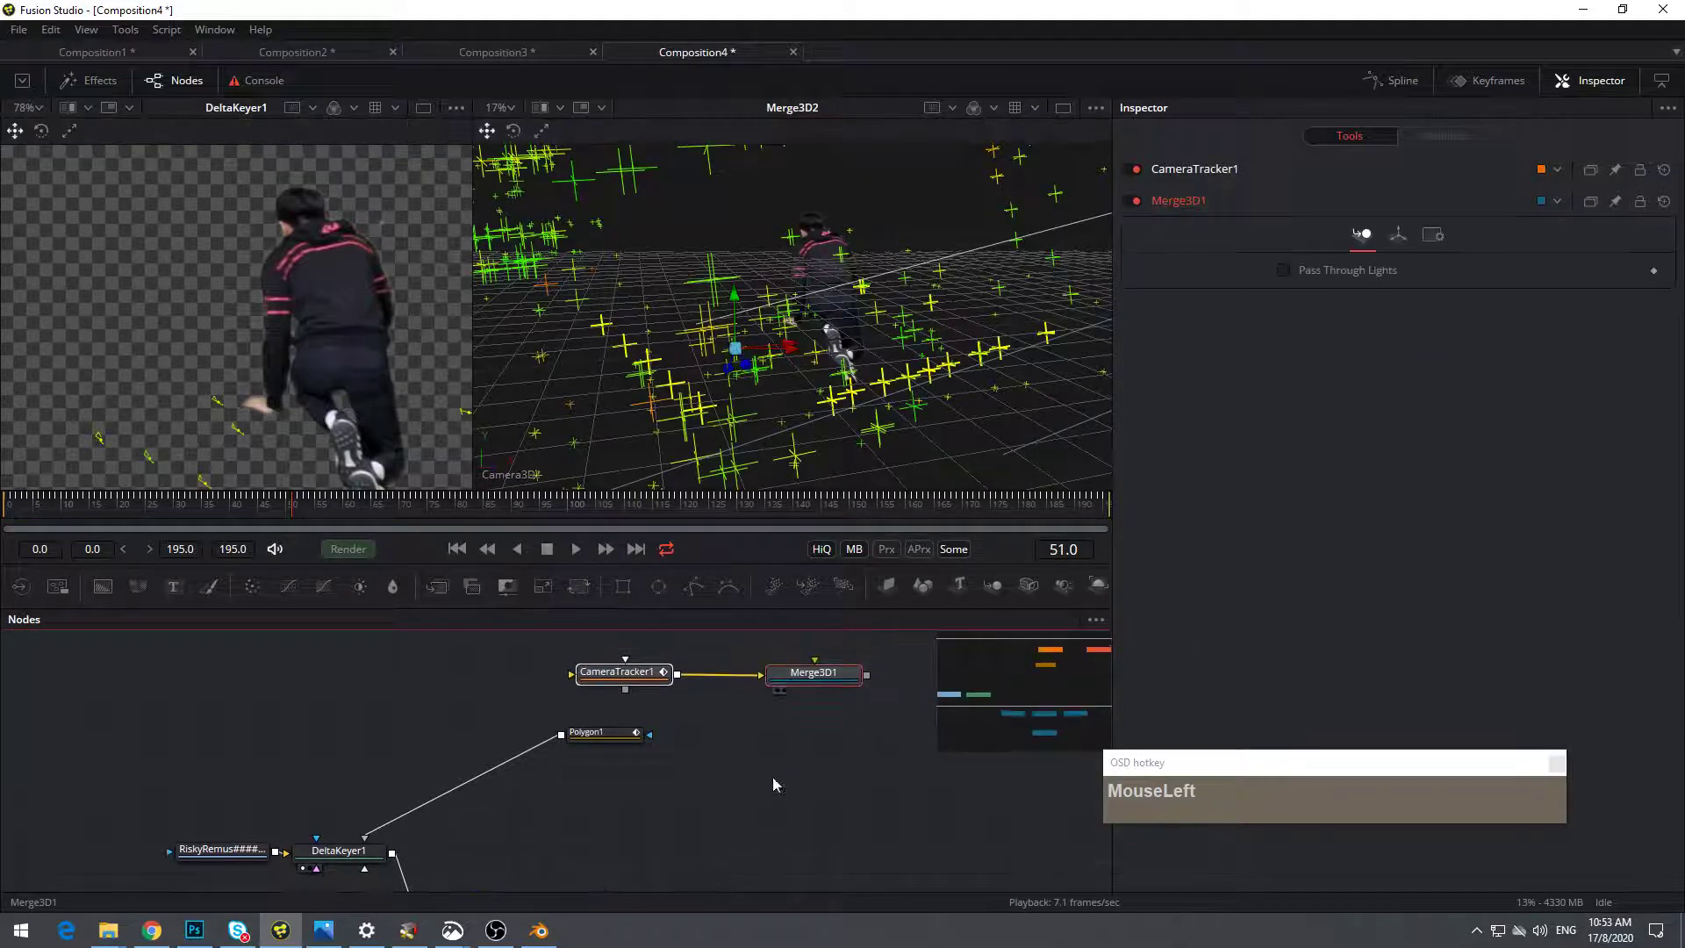
Move Polygon1 to just above DeltaKeyer1
scroll(683, 718, "down", 1)
left_click(575, 684)
left_click_drag(575, 684, 369, 709)
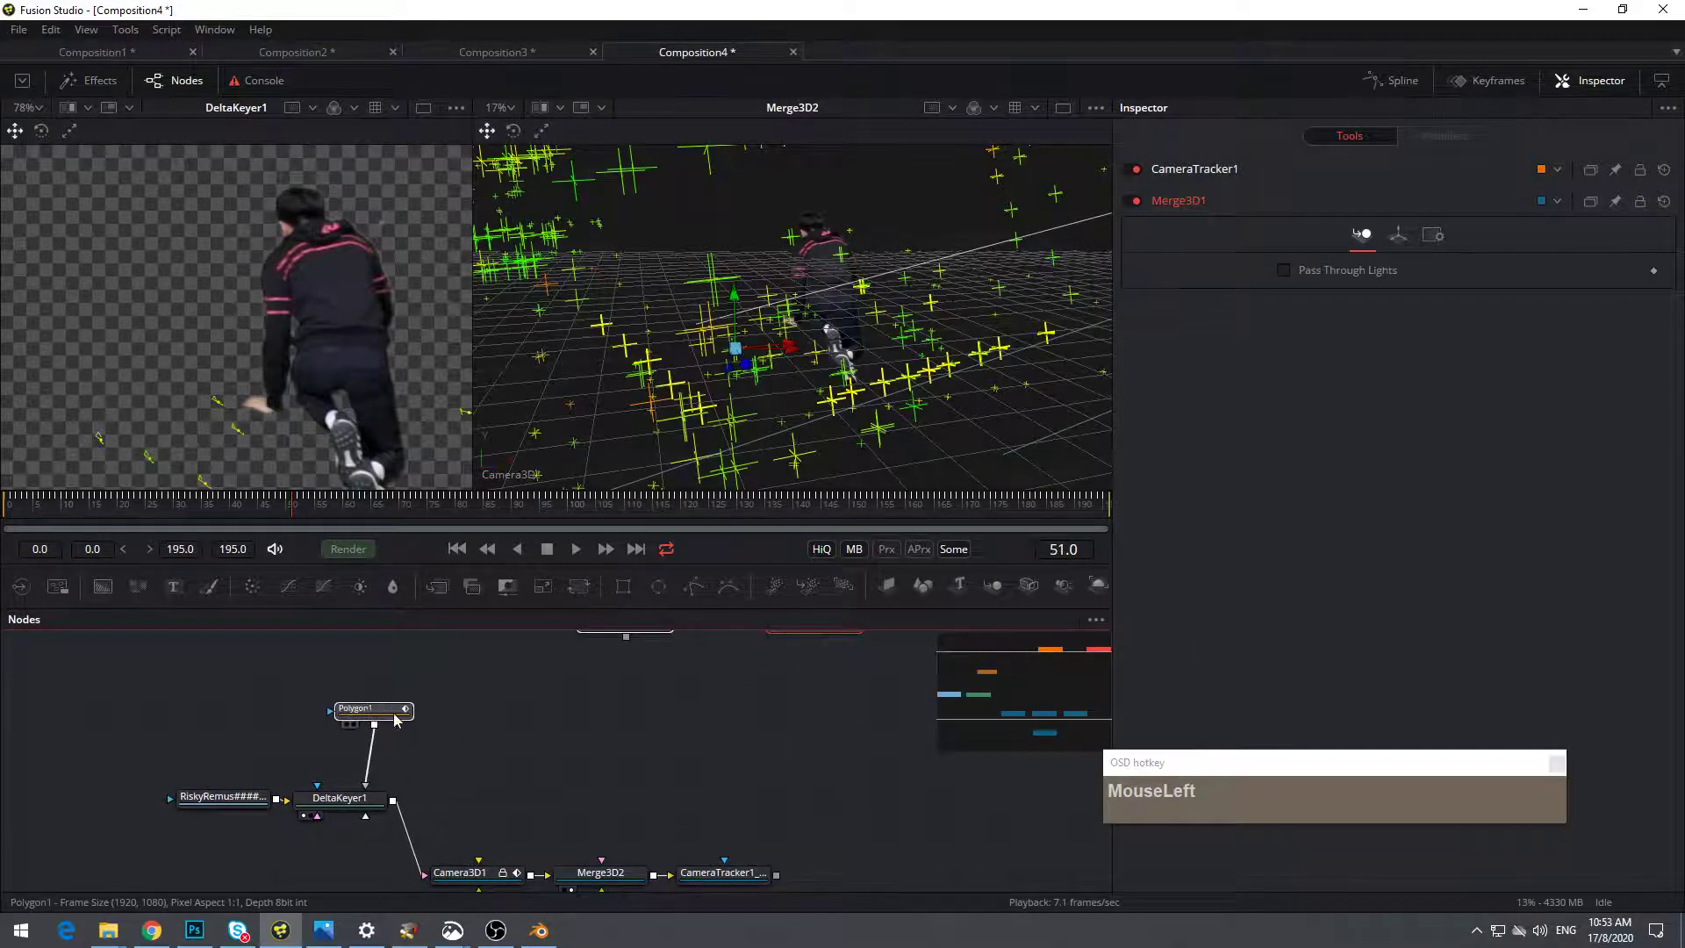
scroll(421, 702, "down", 1)
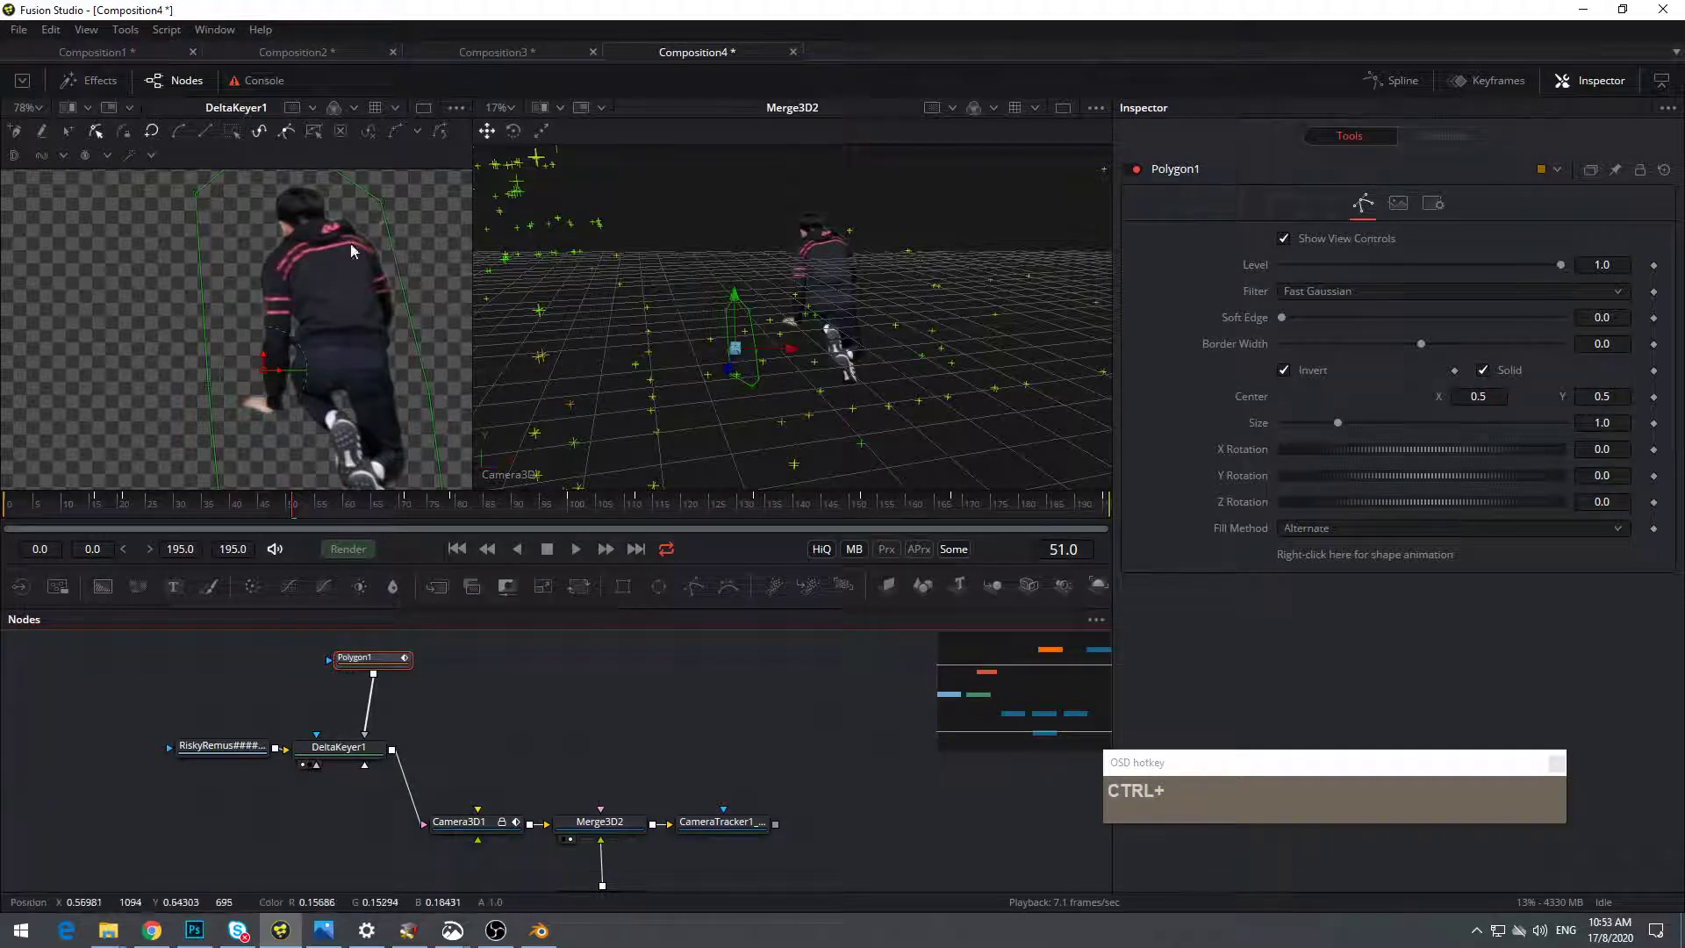
Disconnect DeltaKeyer1 from Camera3D1 so the camera carries no image plane
left_click_drag(651, 776, 425, 640)
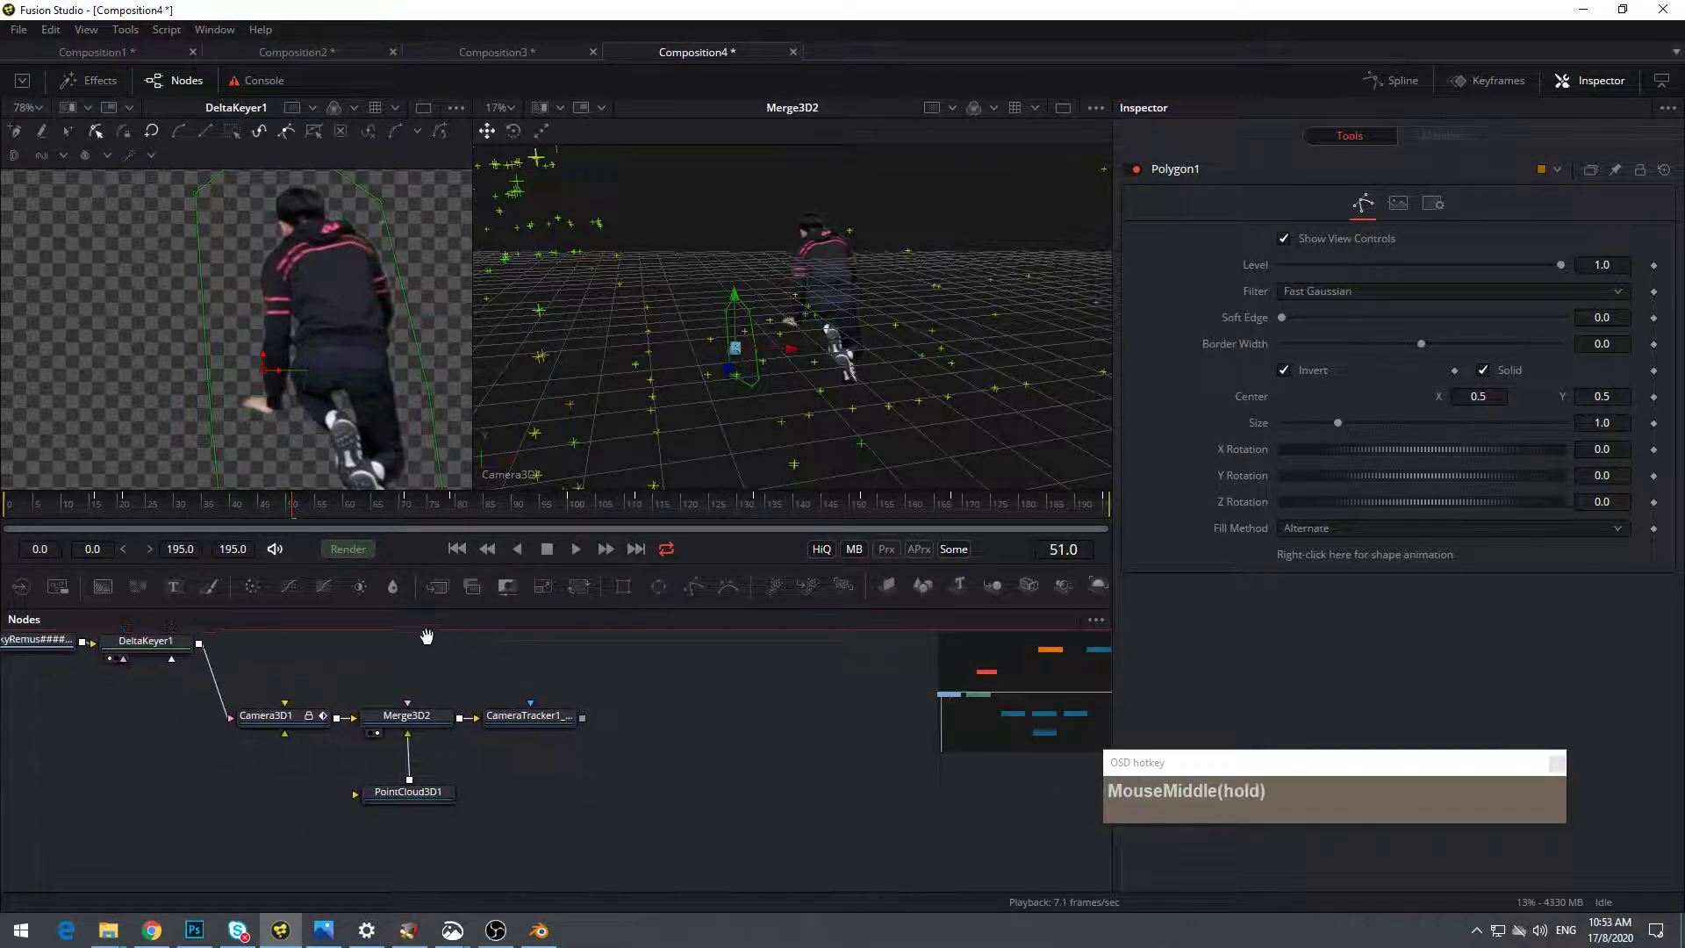
left_click_drag(672, 801, 847, 832)
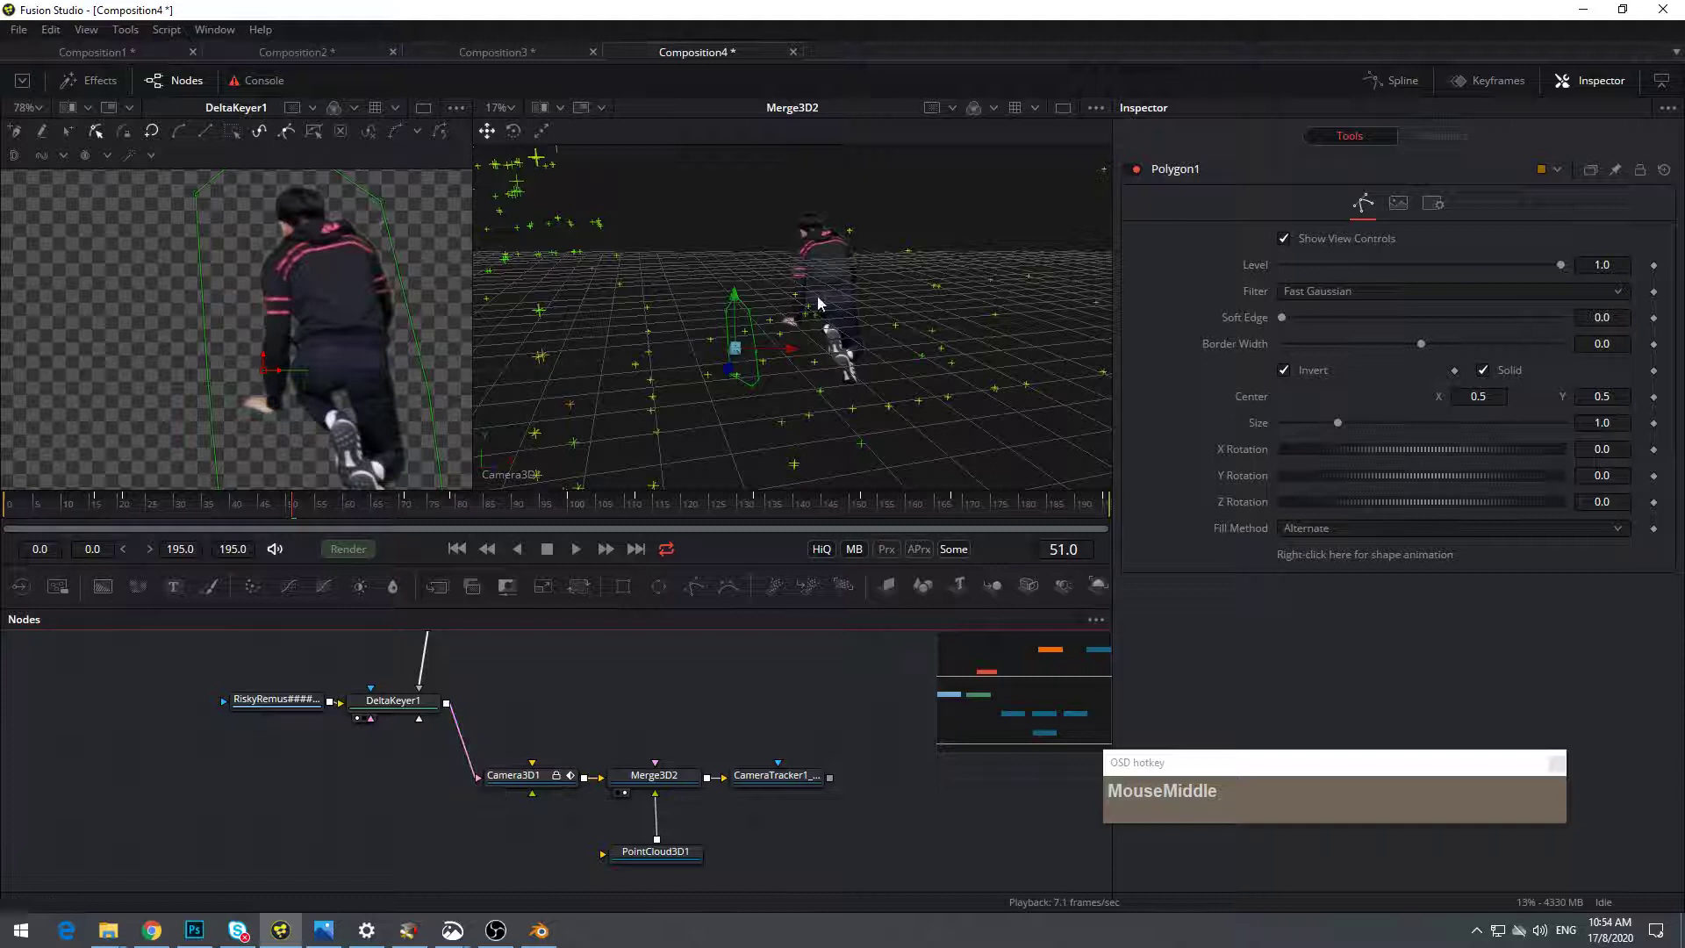
left_click_drag(480, 776, 474, 762)
left_click(840, 323)
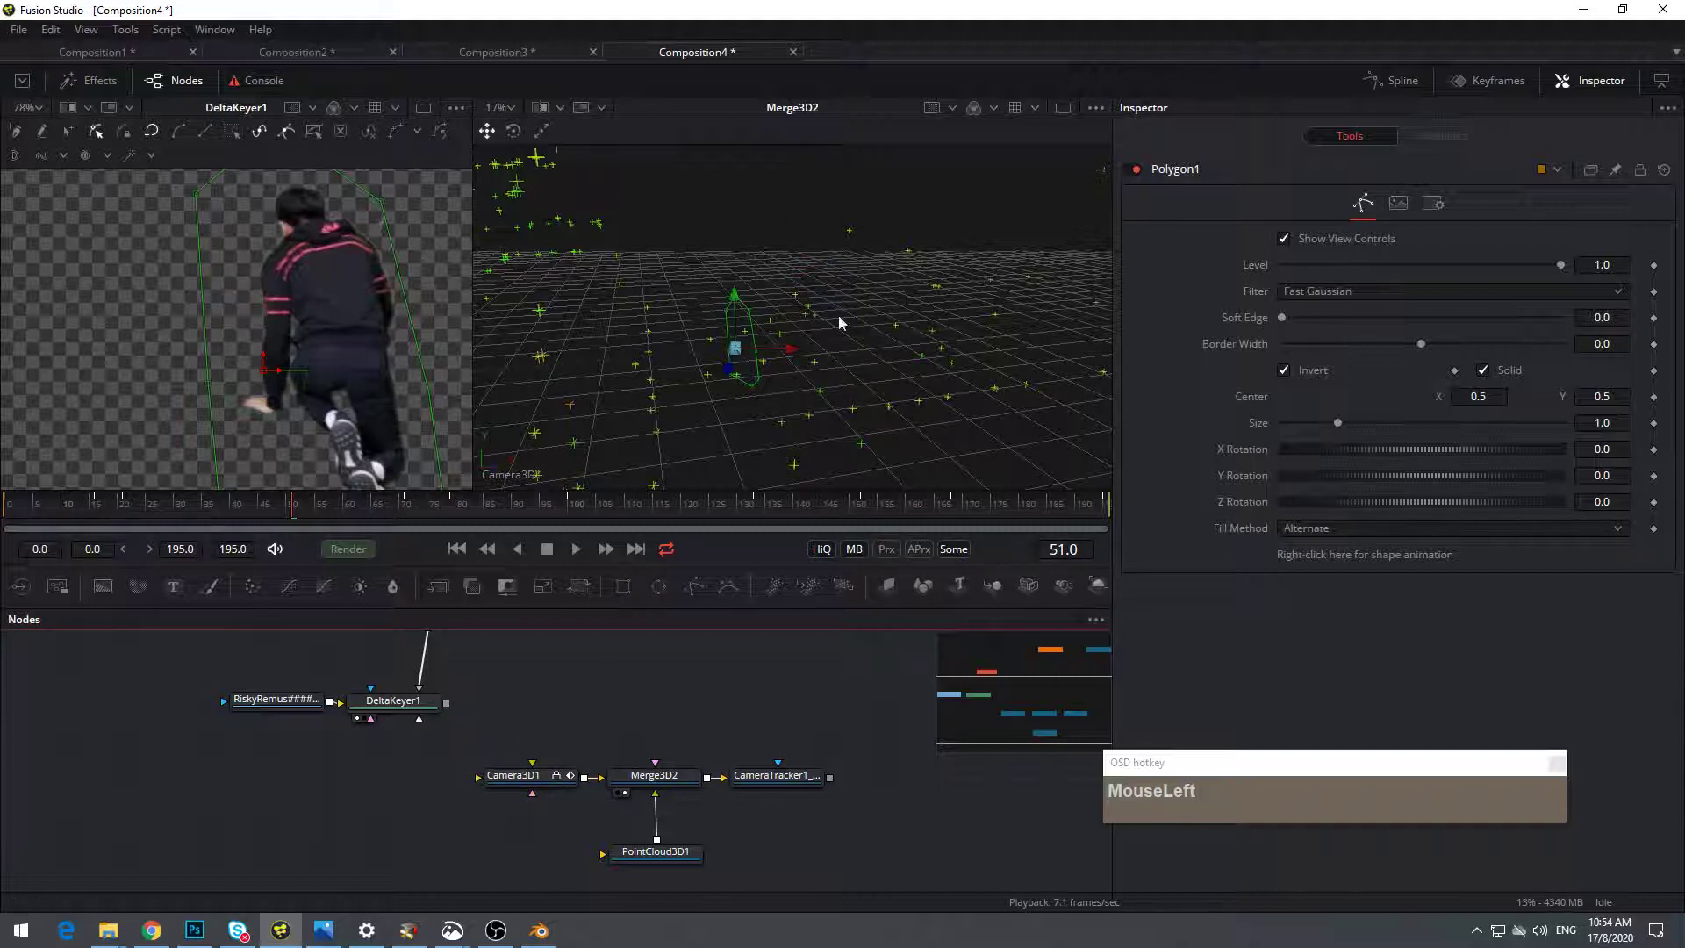
left_click_drag(550, 692, 500, 653)
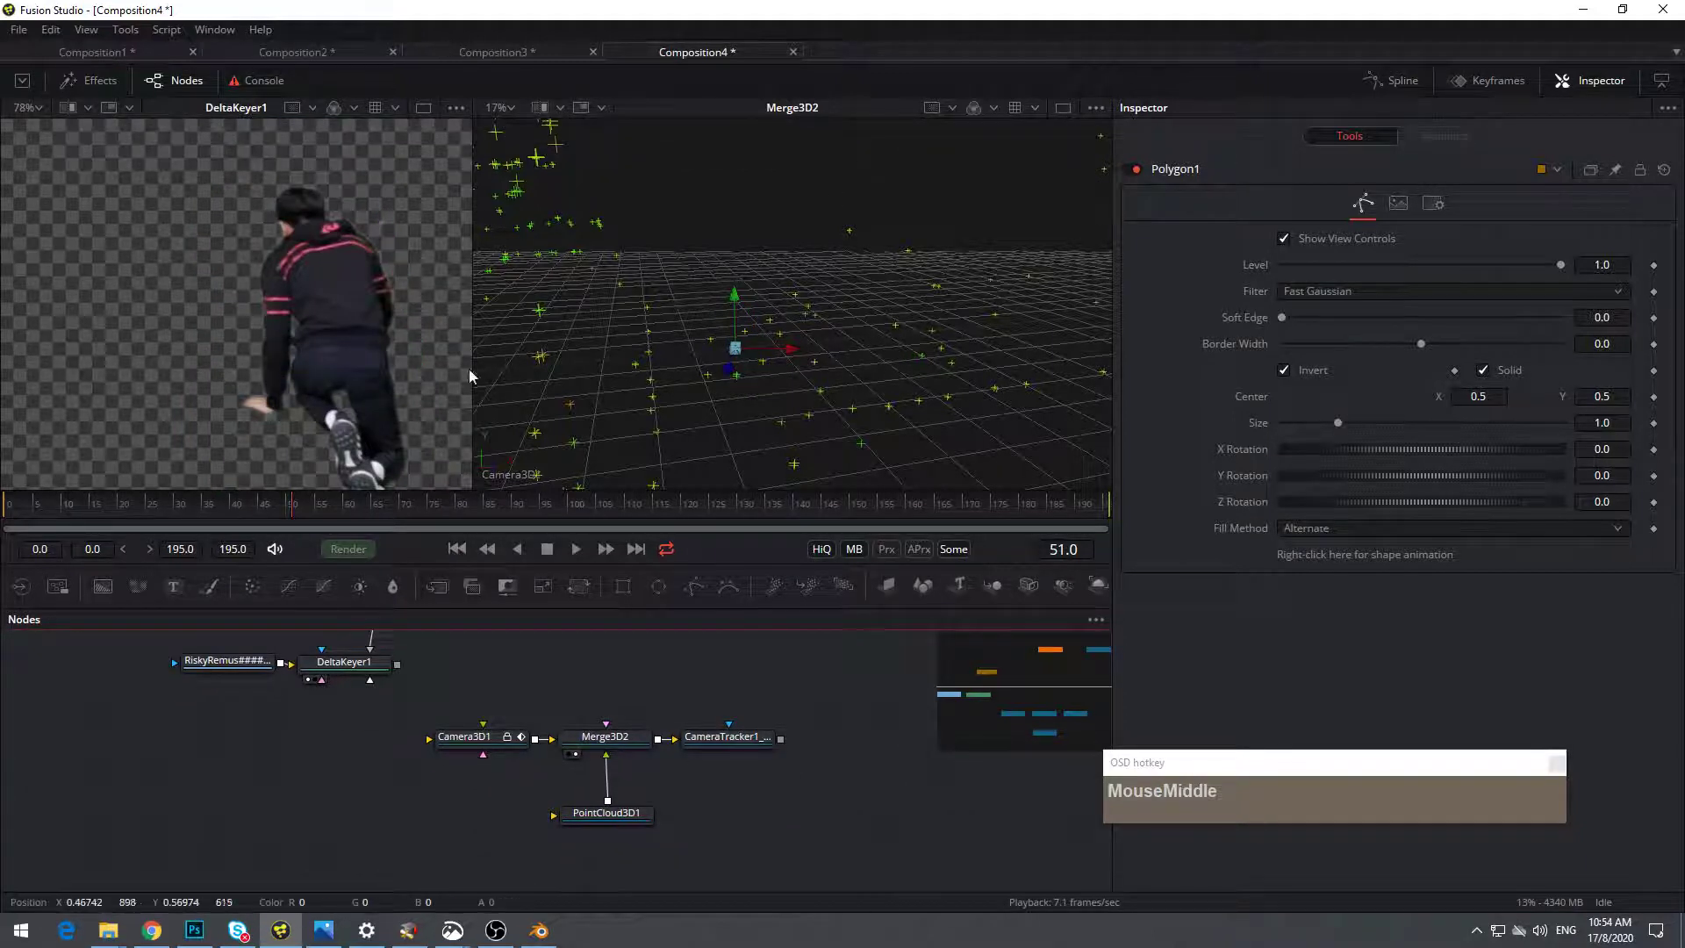
left_click_drag(420, 688, 385, 783)
left_click_drag(55, 645, 368, 779)
left_click_drag(267, 789, 267, 788)
left_click_drag(147, 665, 369, 780)
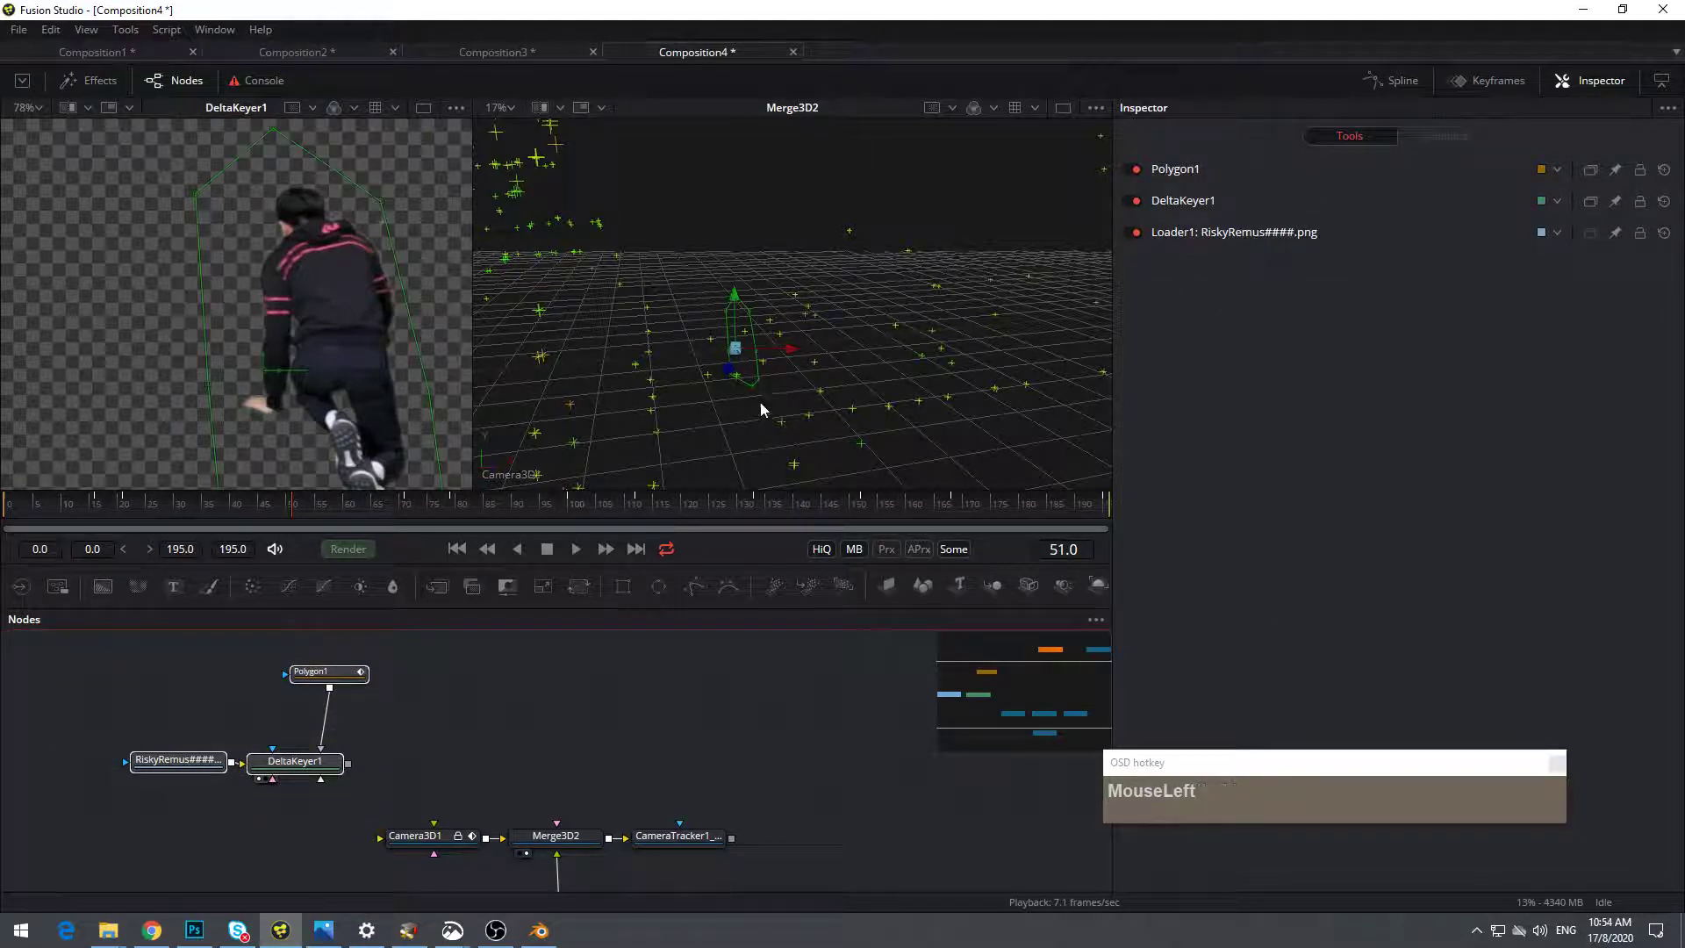
left_click_drag(678, 699, 698, 668)
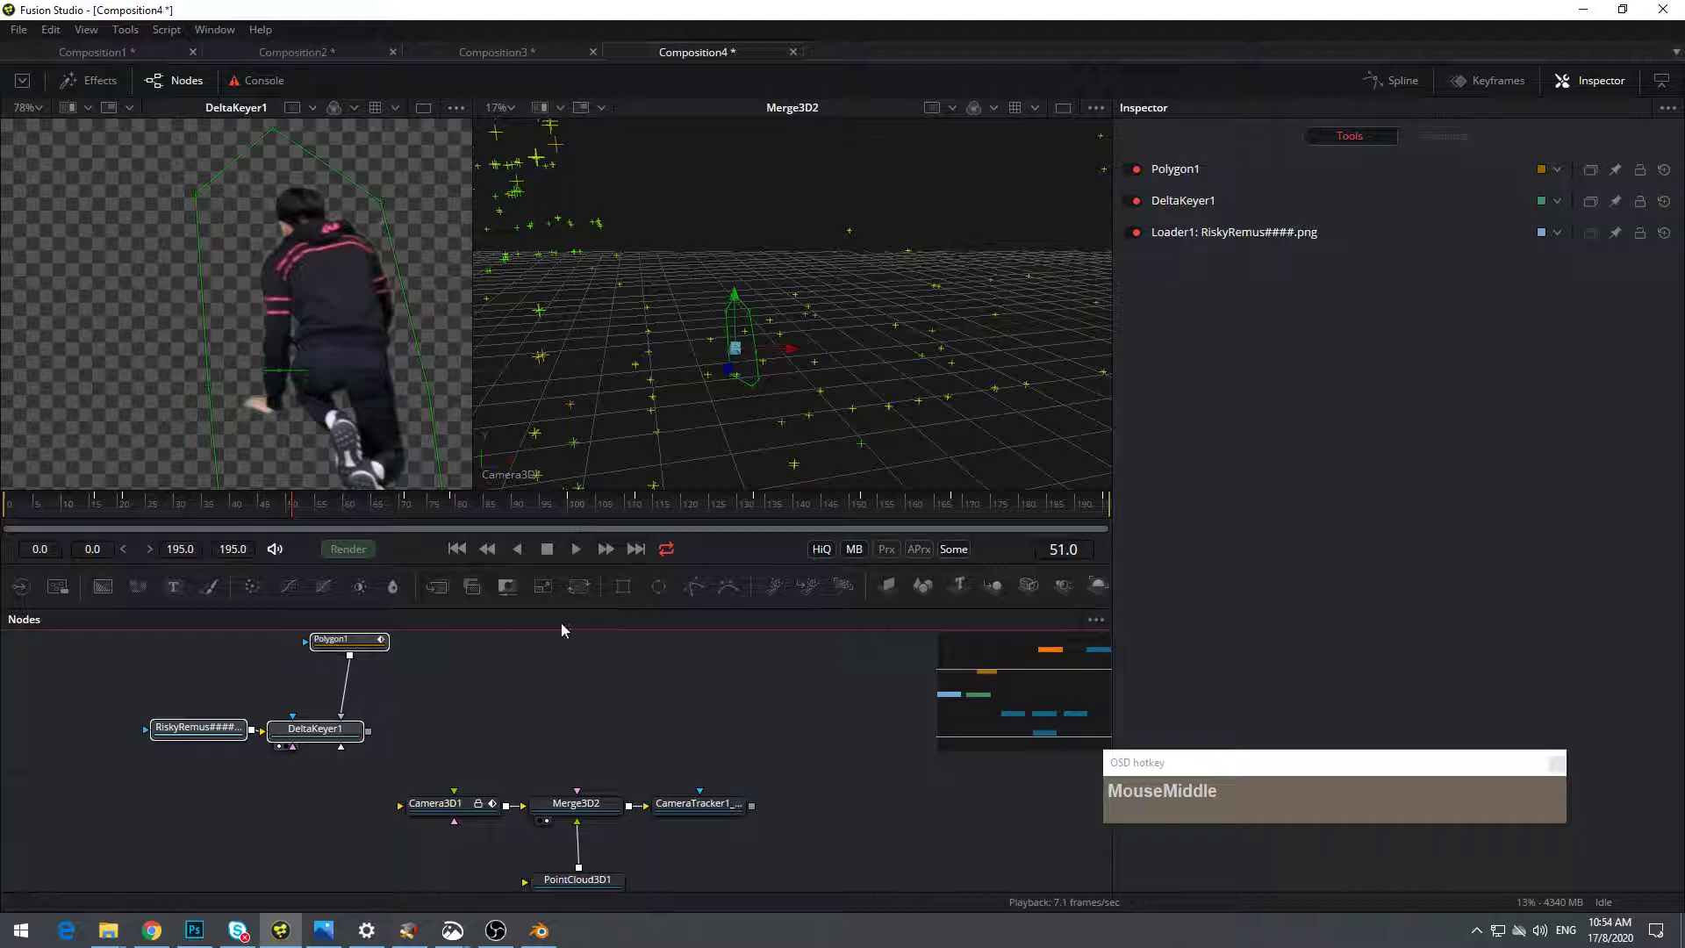
Add a Loader node and load View-From-Burj-Khalifa-Dubai-Wallpaper-2880x1800.jpg from the GreenScreen folder
left_click(134, 784)
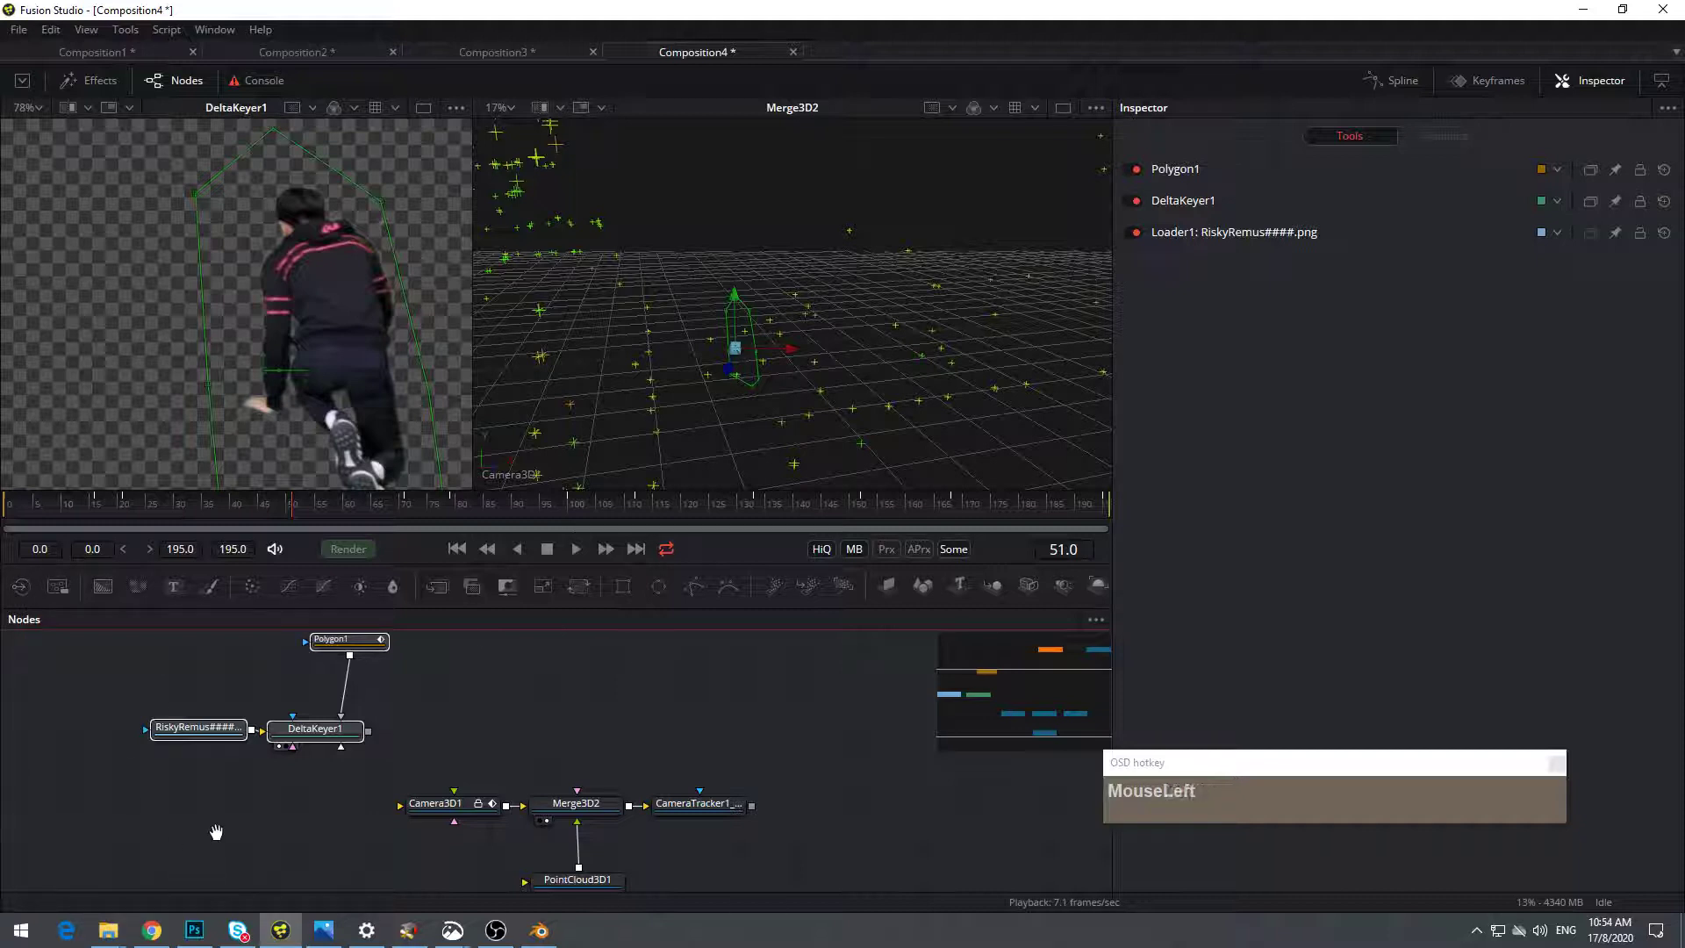
left_click_drag(216, 832, 284, 794)
left_click(29, 599)
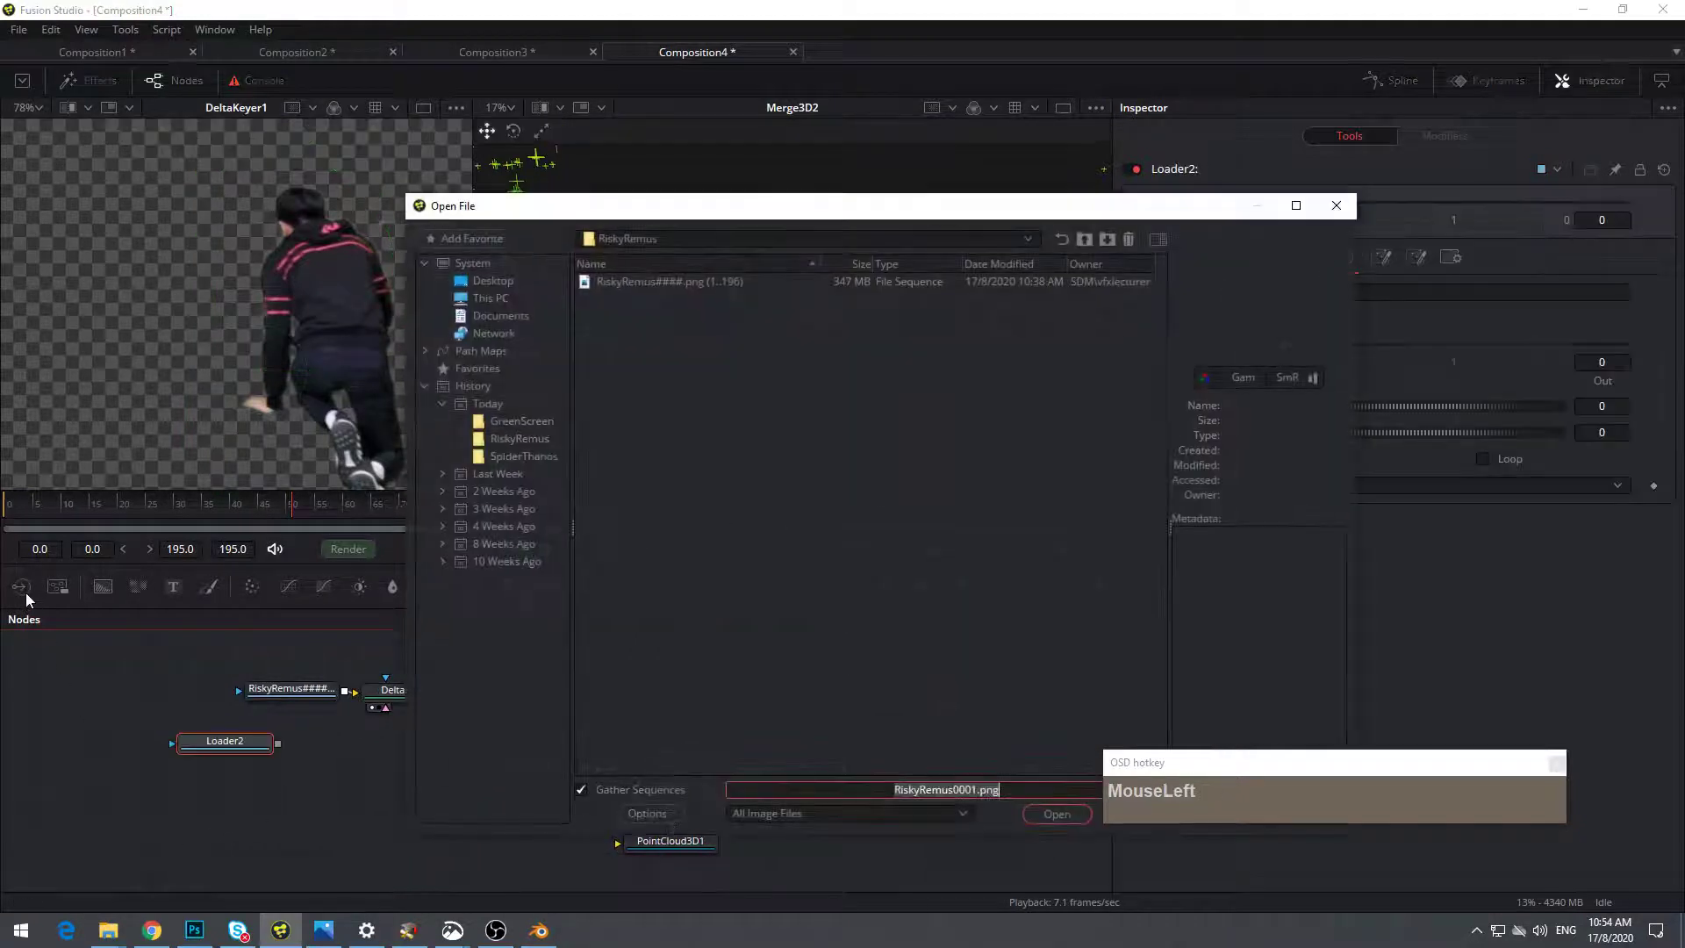
left_click(1087, 241)
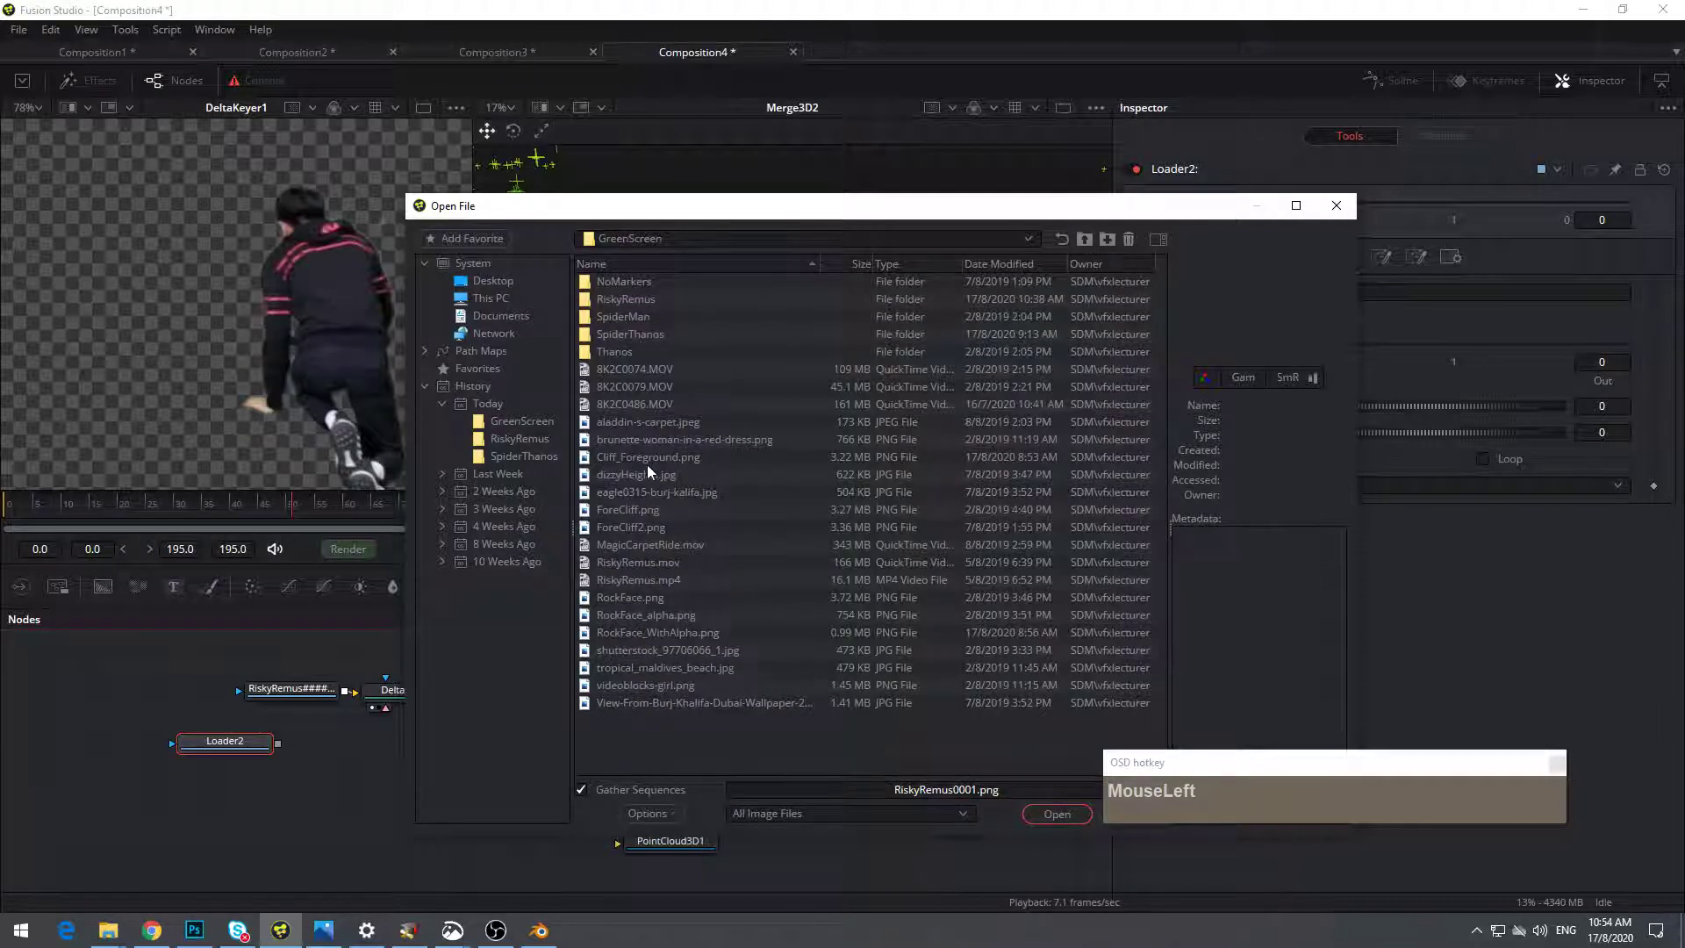
left_click(645, 652)
left_click(636, 631)
left_click(628, 595)
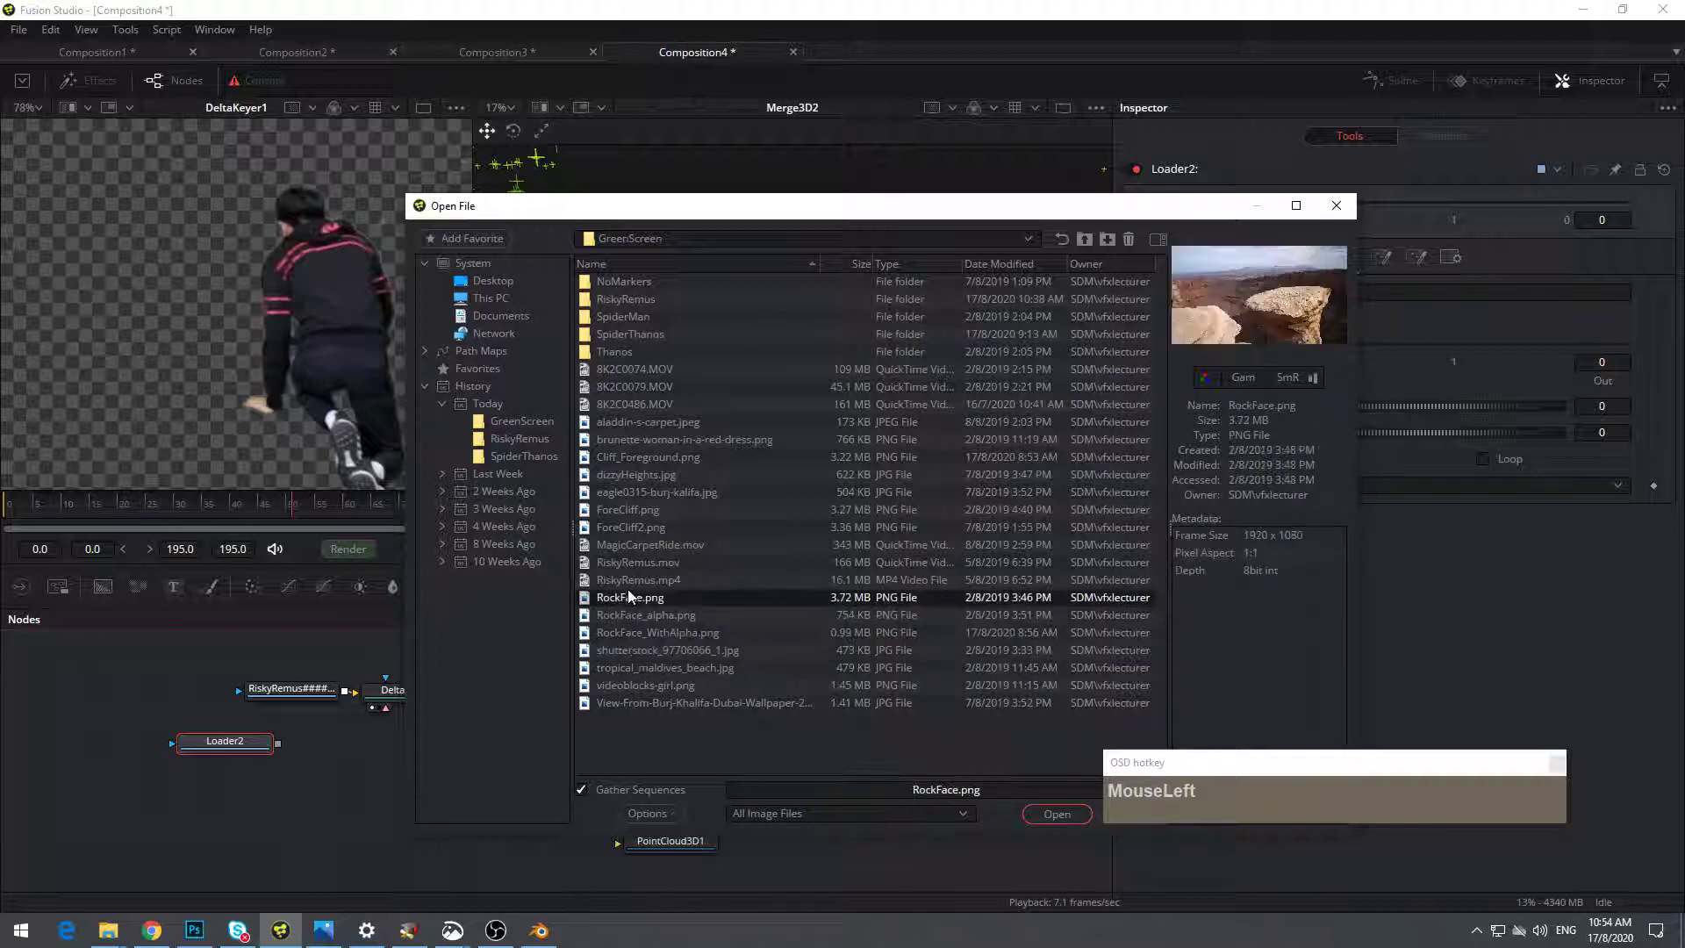
left_click(632, 705)
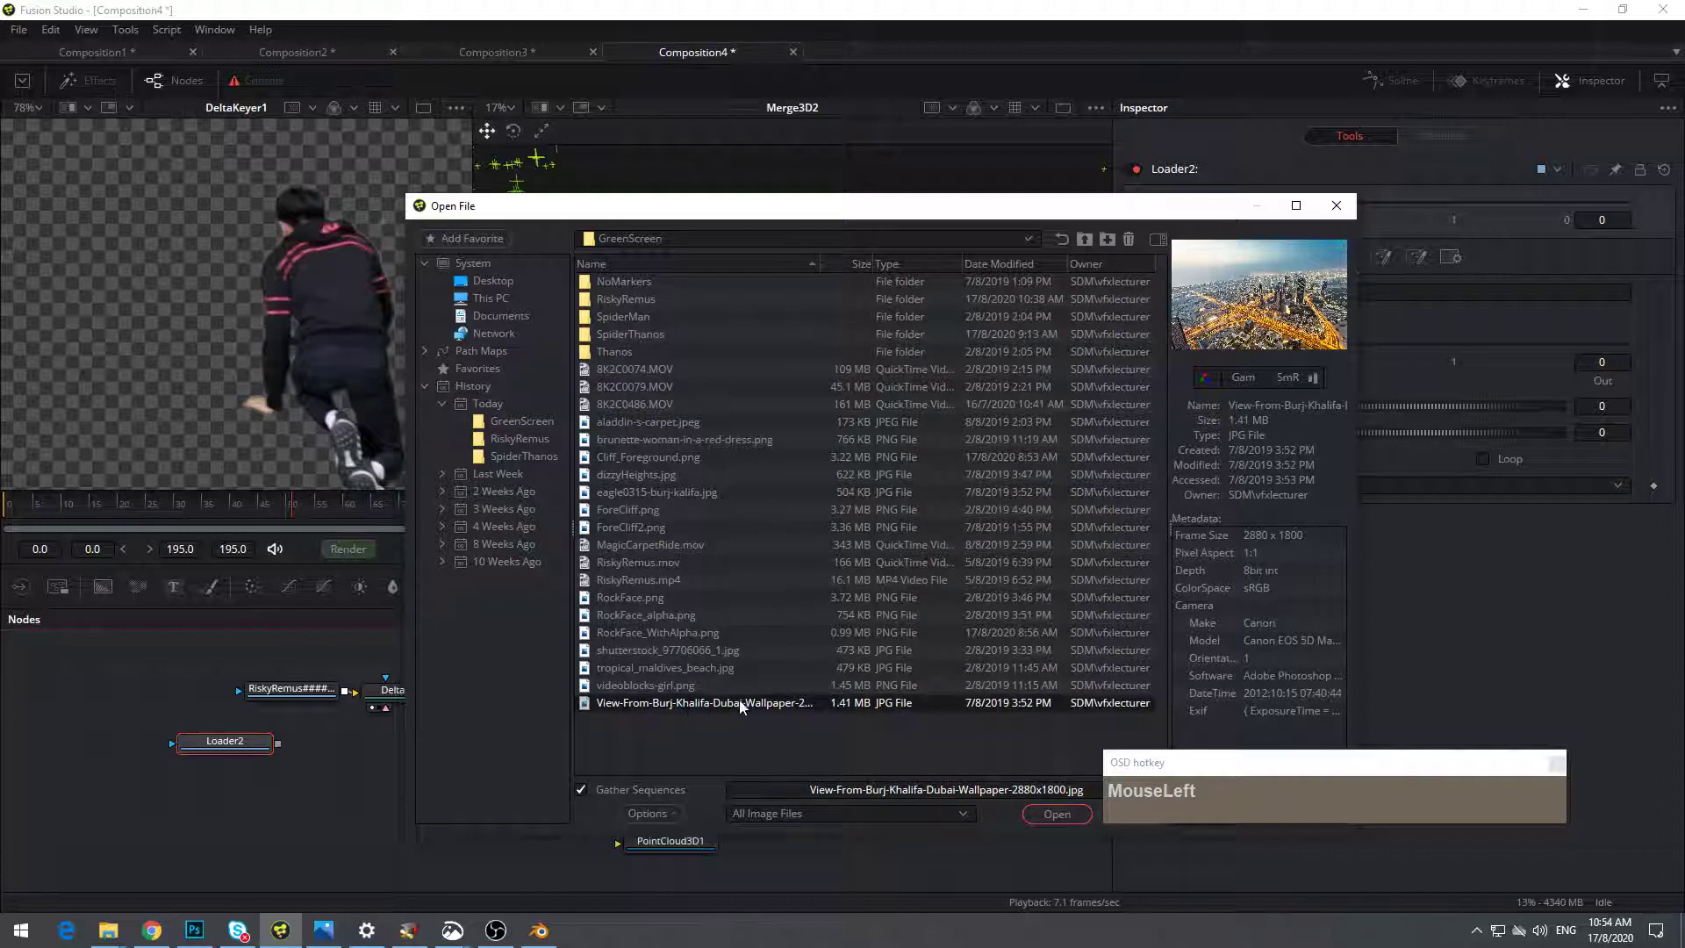
left_click_drag(965, 207, 848, 149)
left_click(939, 756)
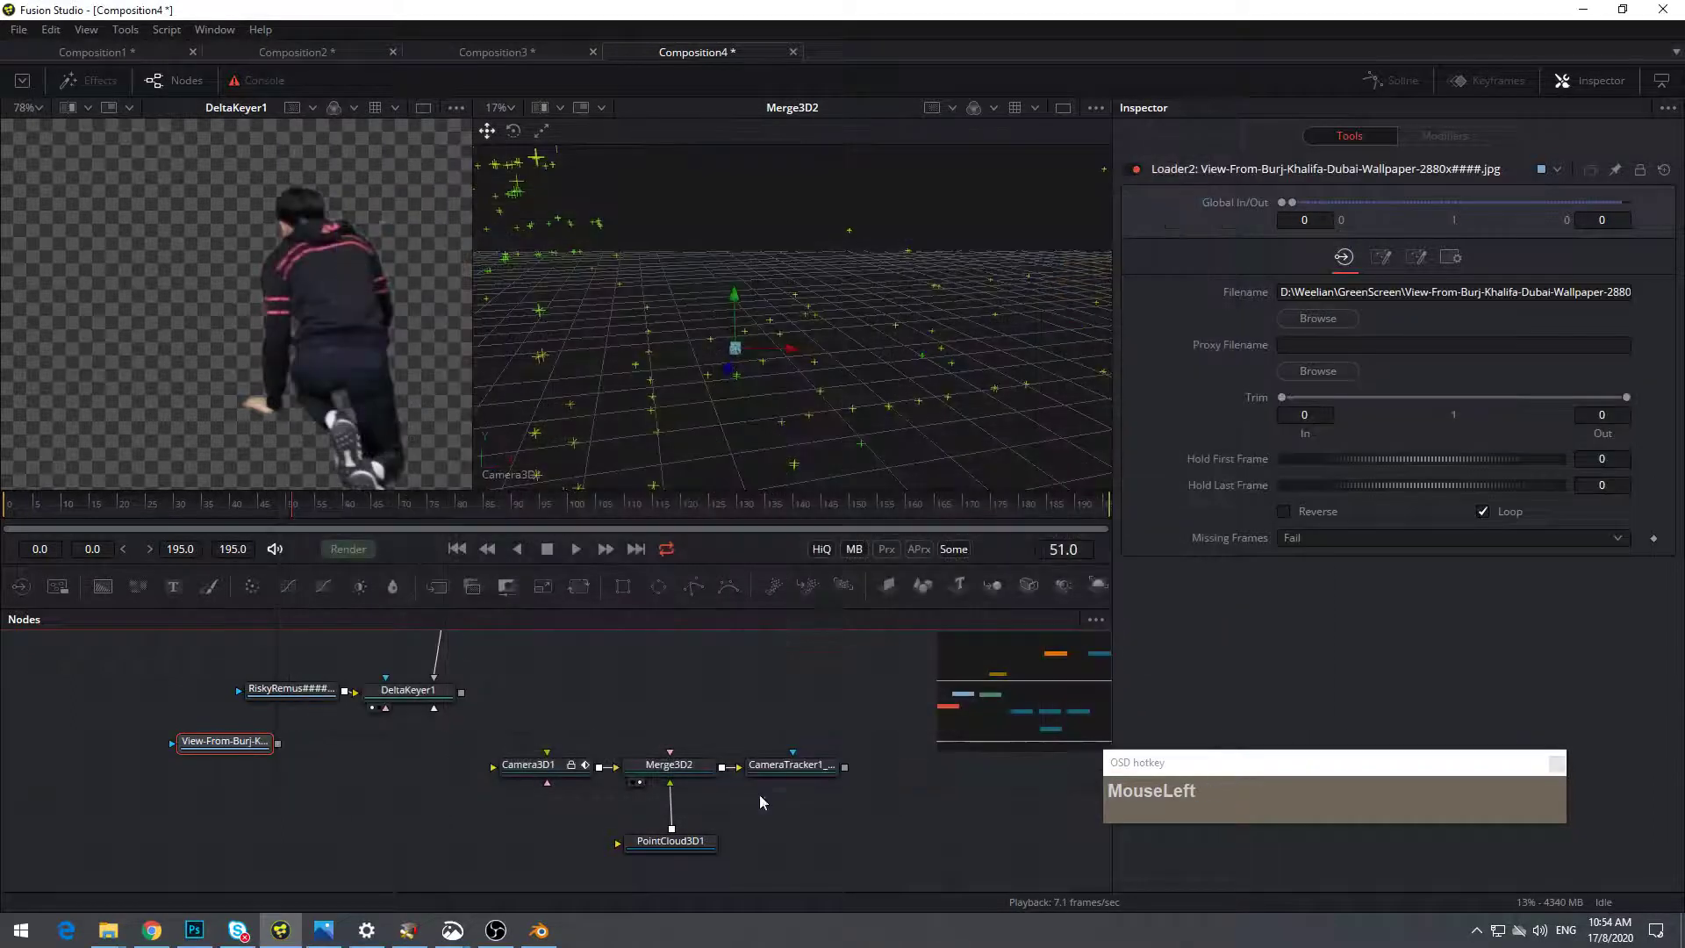
Position the Burj Khalifa image loader in the node graph, below and slightly past PointCloud3D1
middle_click(360, 740)
left_click_drag(315, 711, 730, 877)
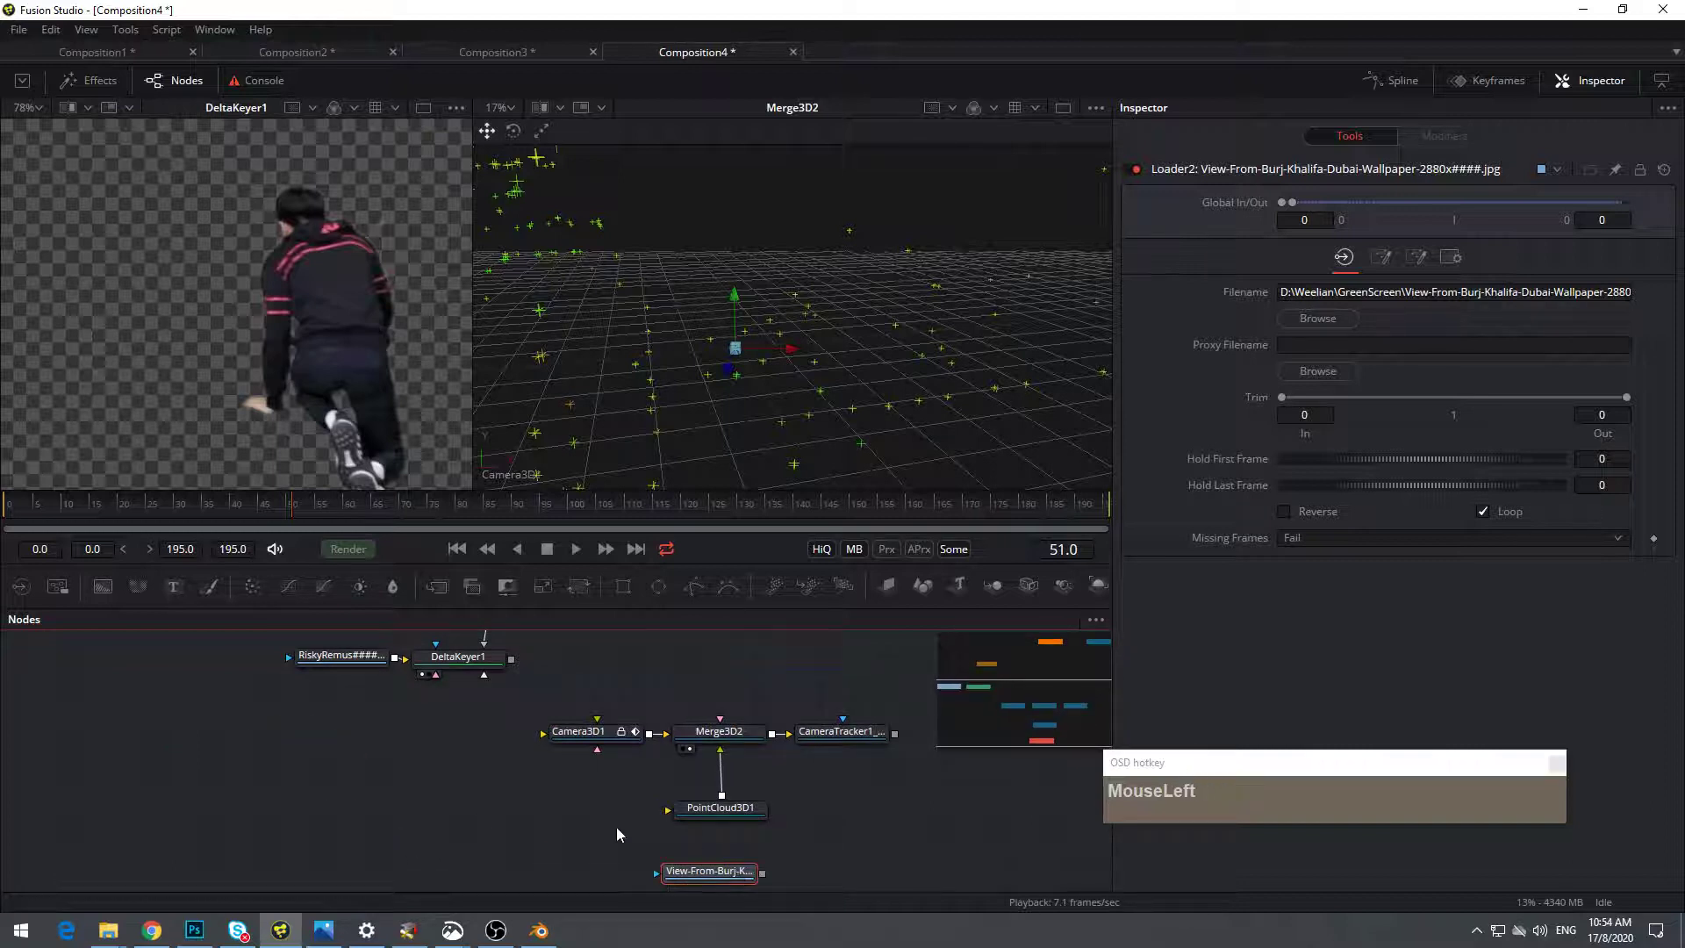
middle_click(616, 827)
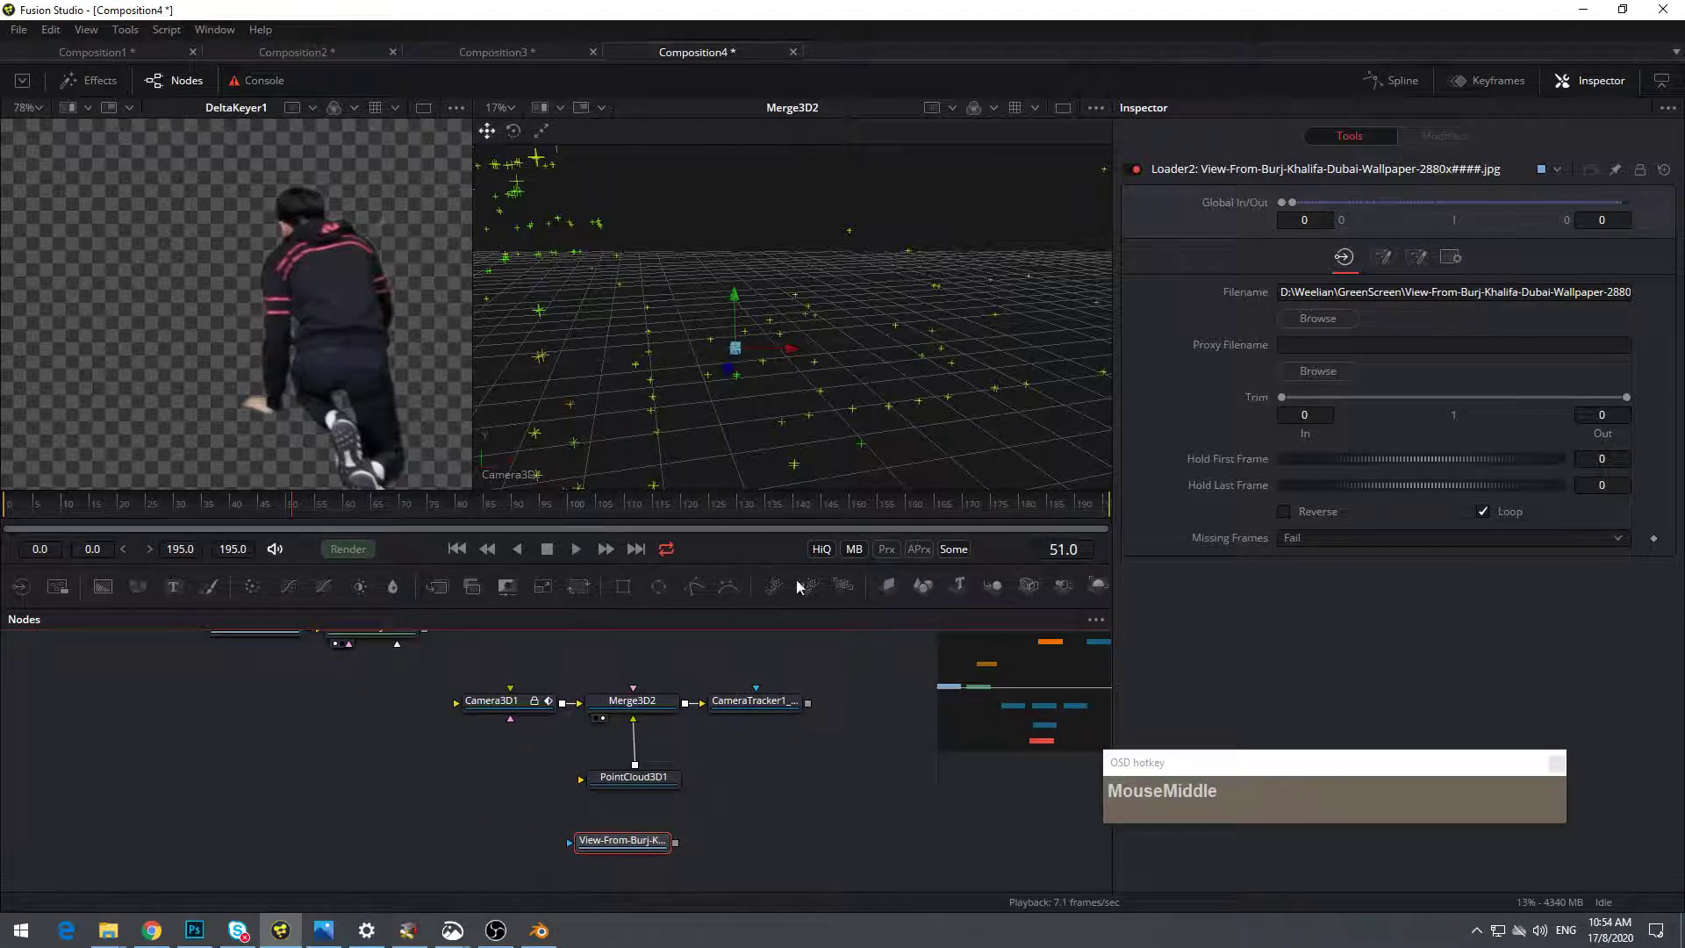
middle_click(757, 753)
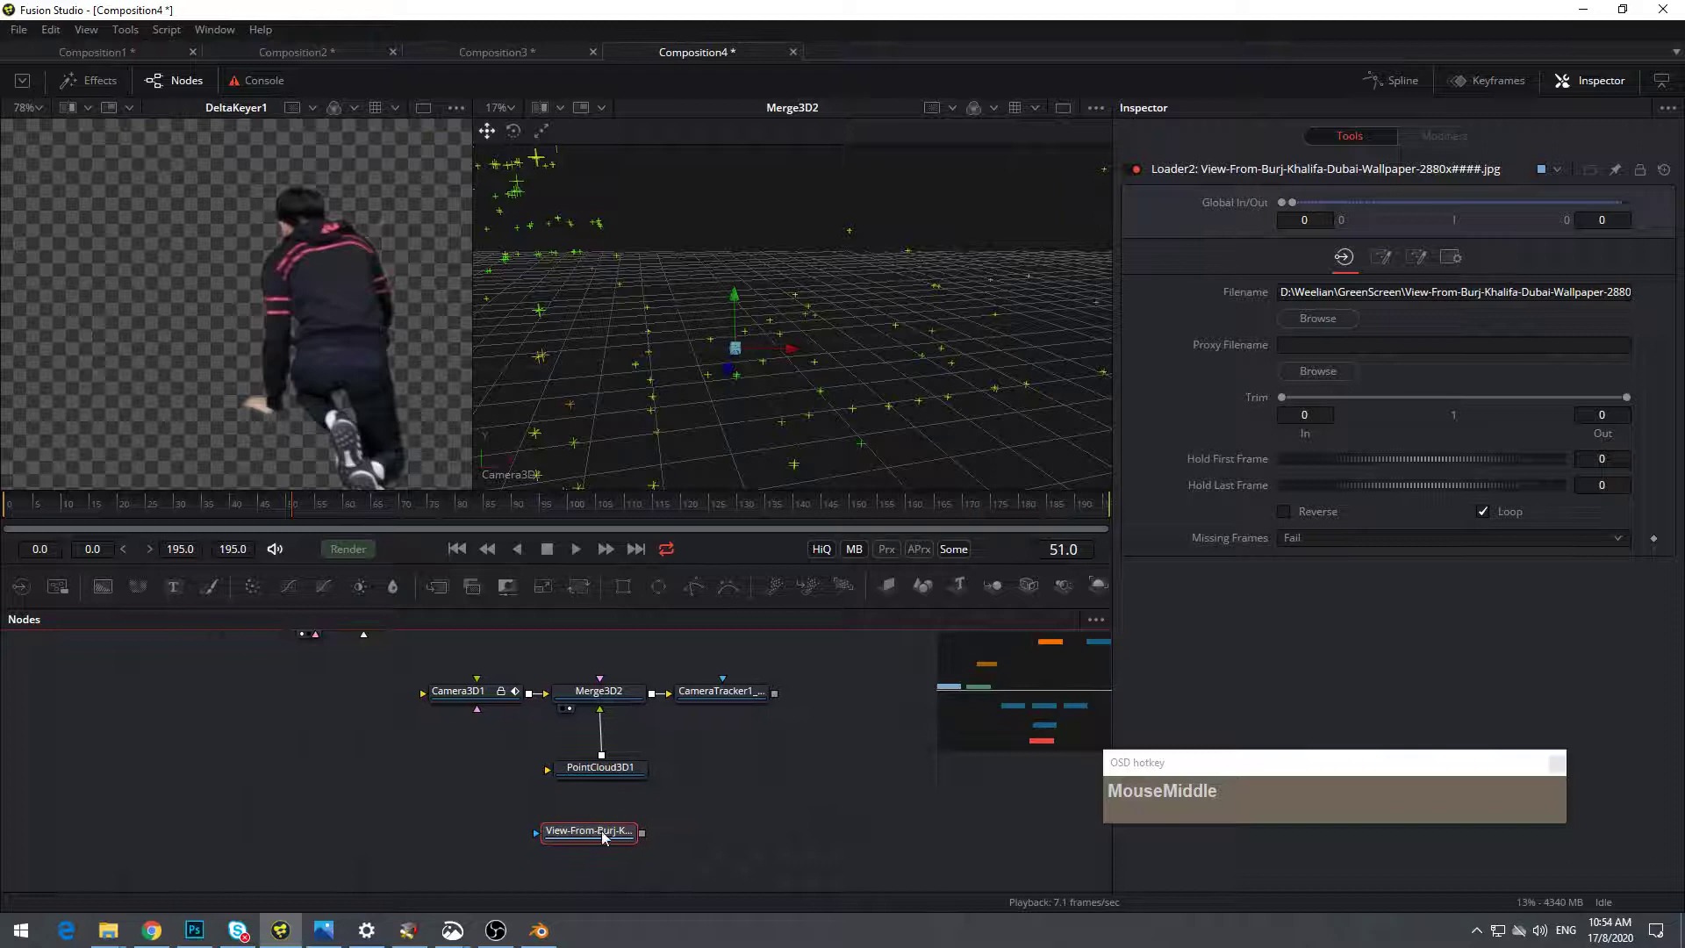
left_click_drag(604, 836, 746, 832)
Move CameraTracker1_Renderer away from Merge3D2, merge it over the Burj Khalifa image, and preview the merge along the timeline
left_click_drag(730, 703, 785, 696)
middle_click(784, 697)
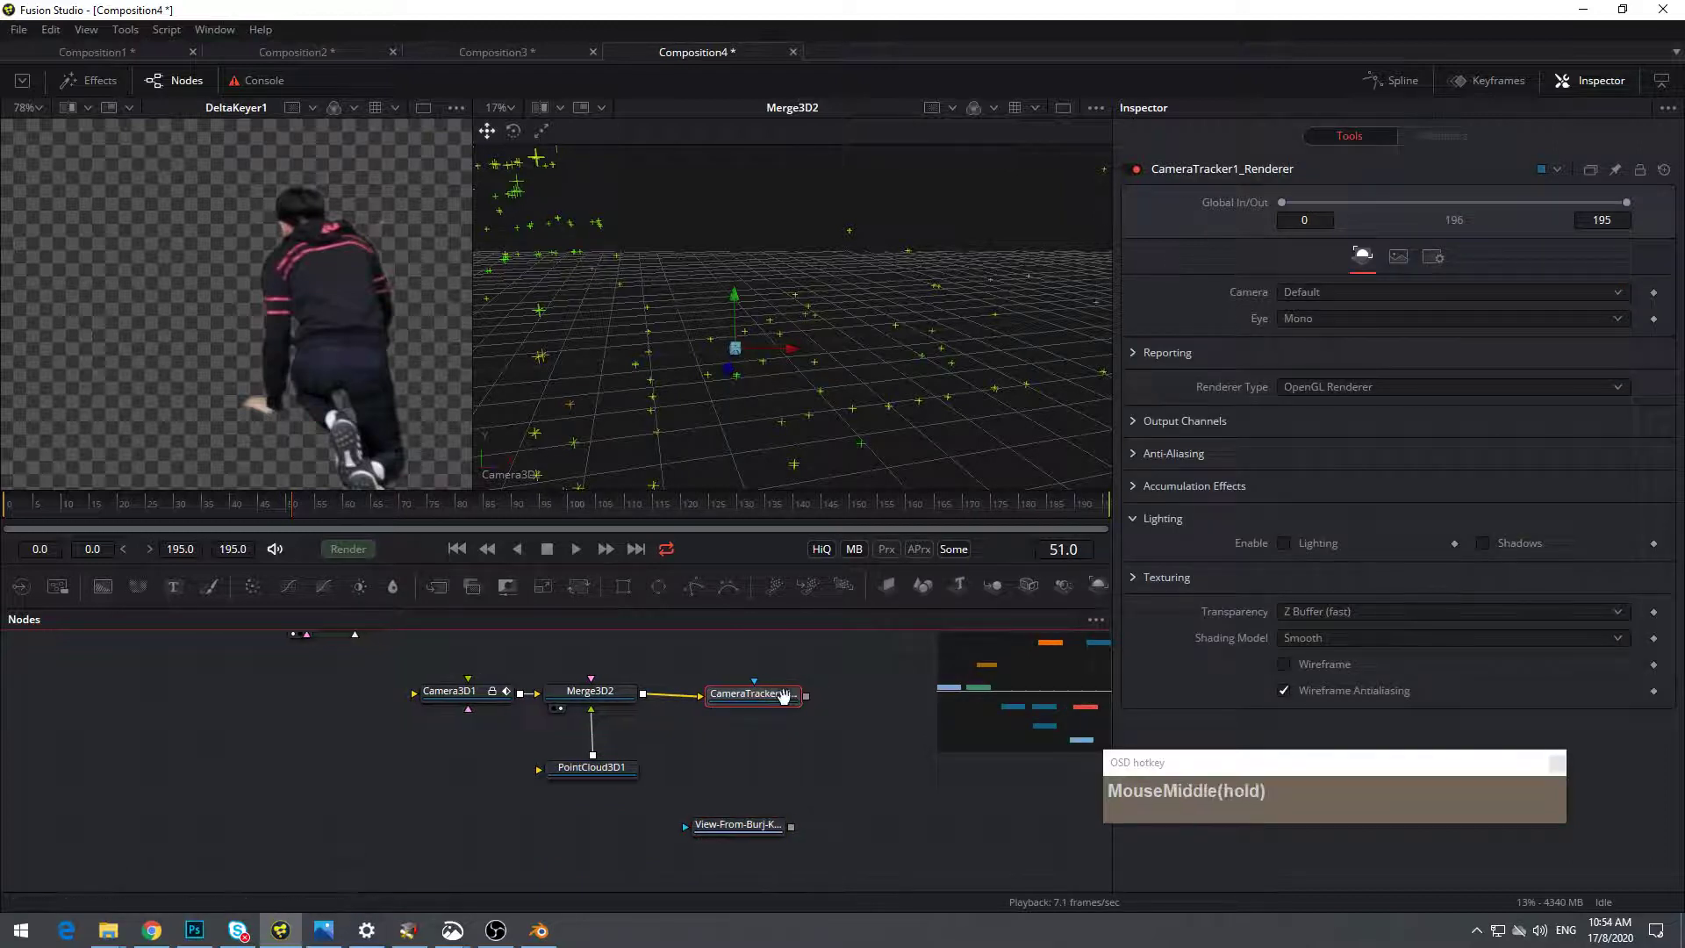
left_click_drag(662, 700, 650, 836)
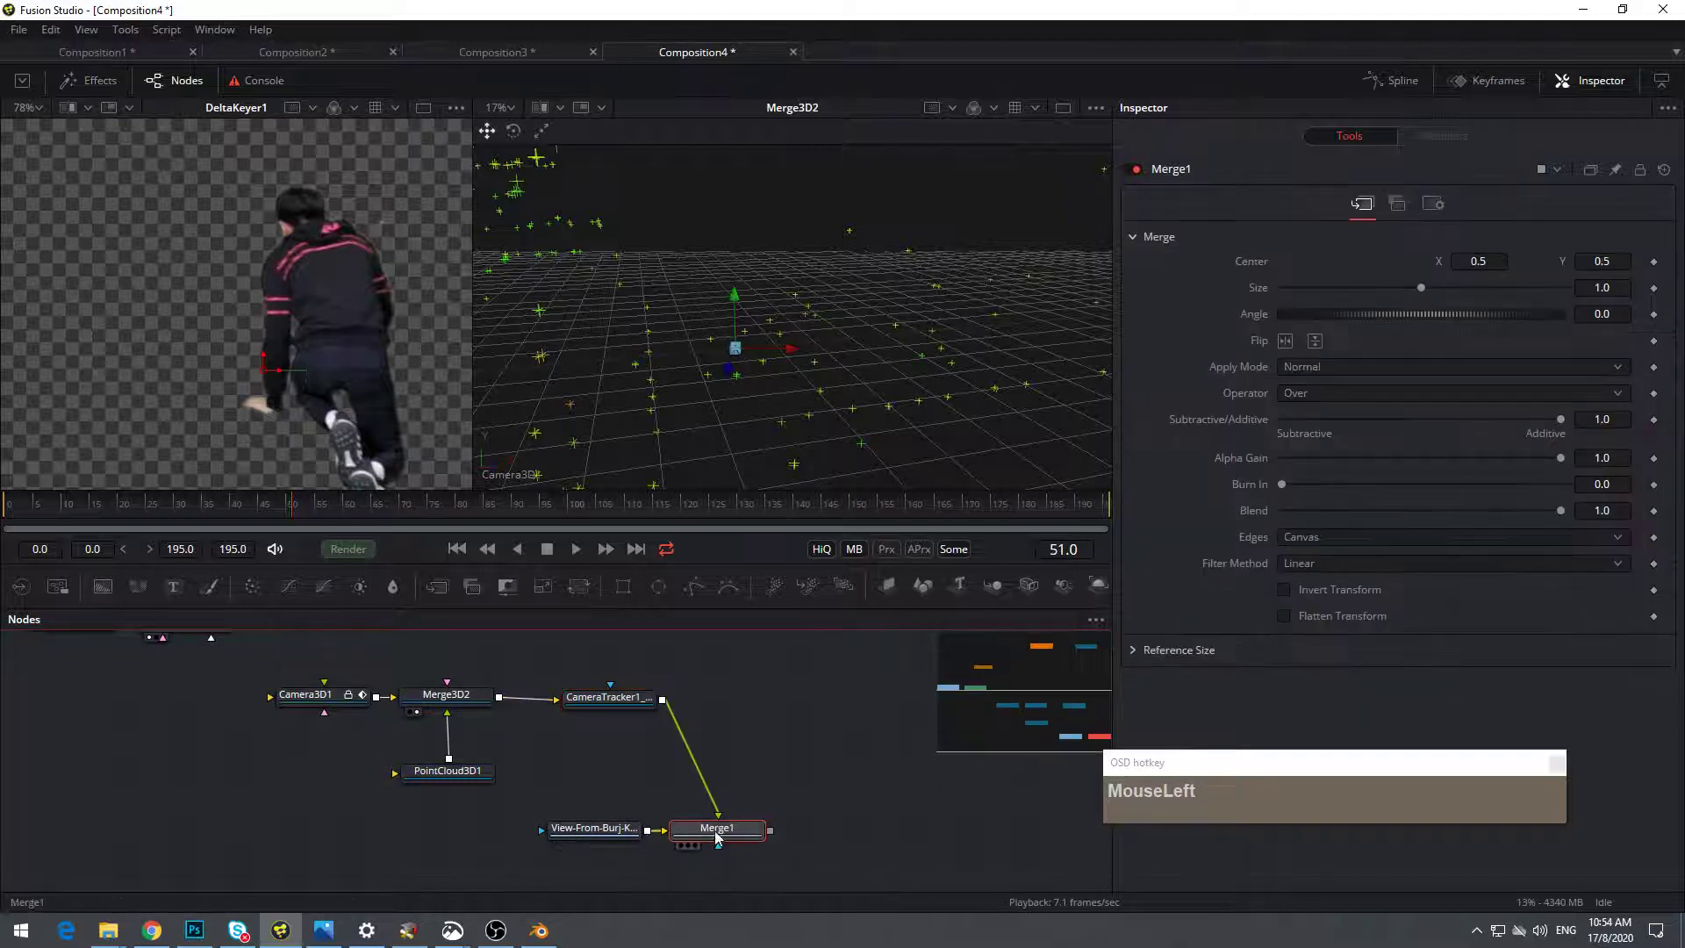
key("2")
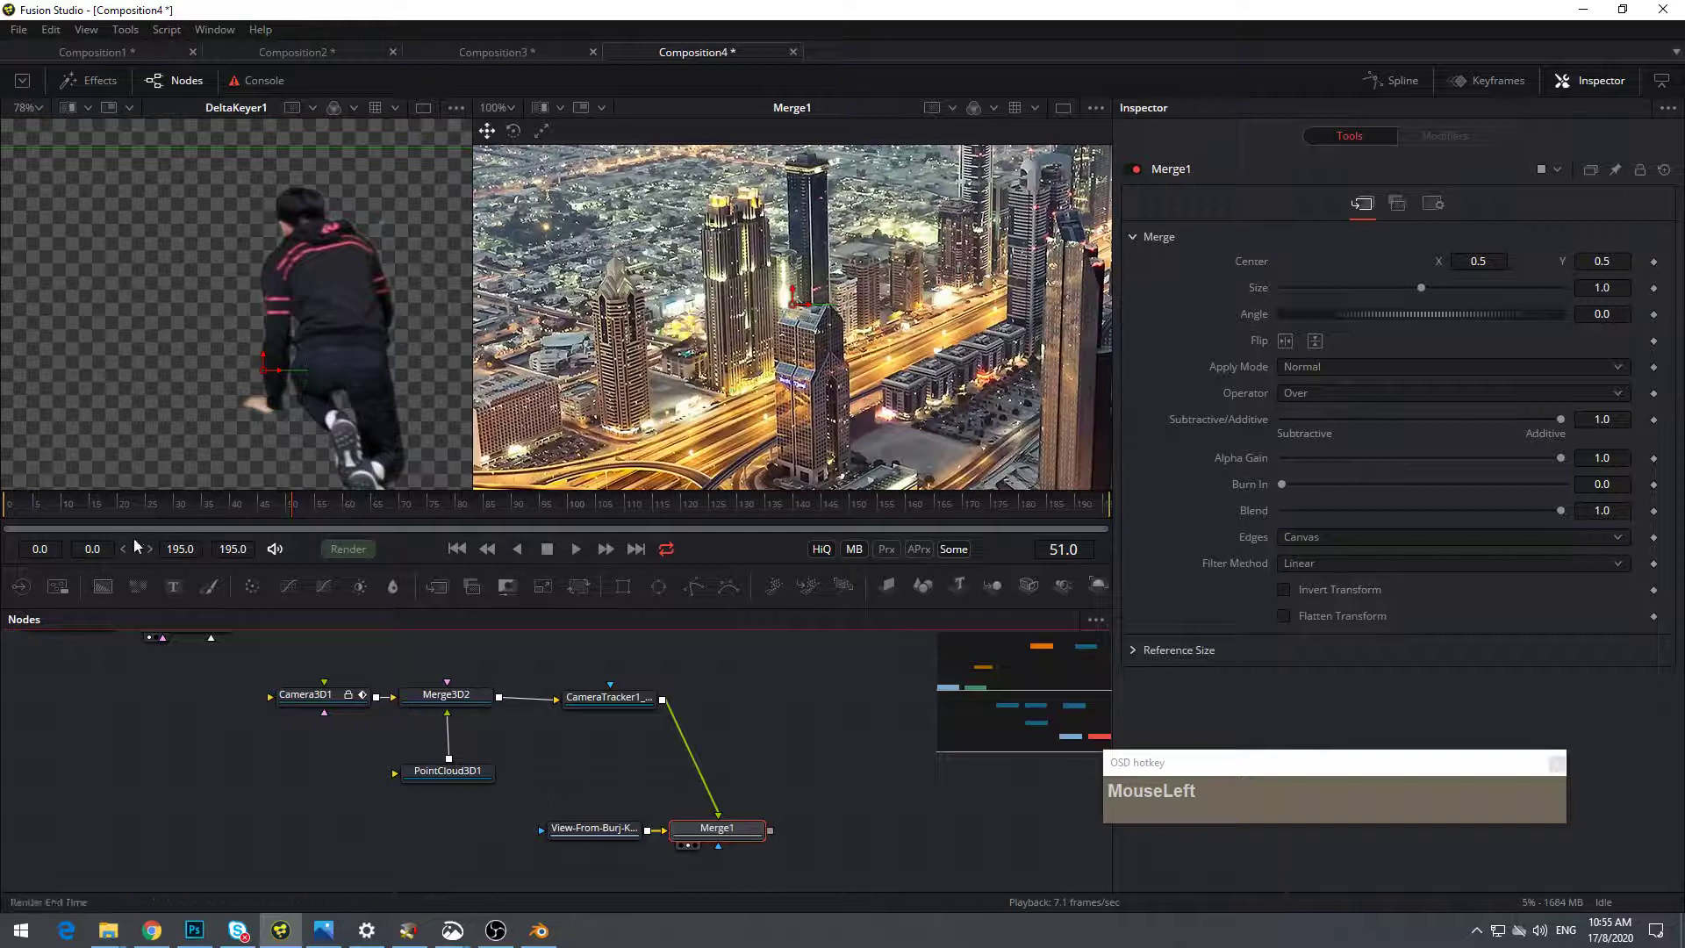
left_click(65, 516)
scroll(736, 416, "down", 1)
left_click_drag(736, 416, 802, 344)
left_click_drag(204, 524, 10, 507)
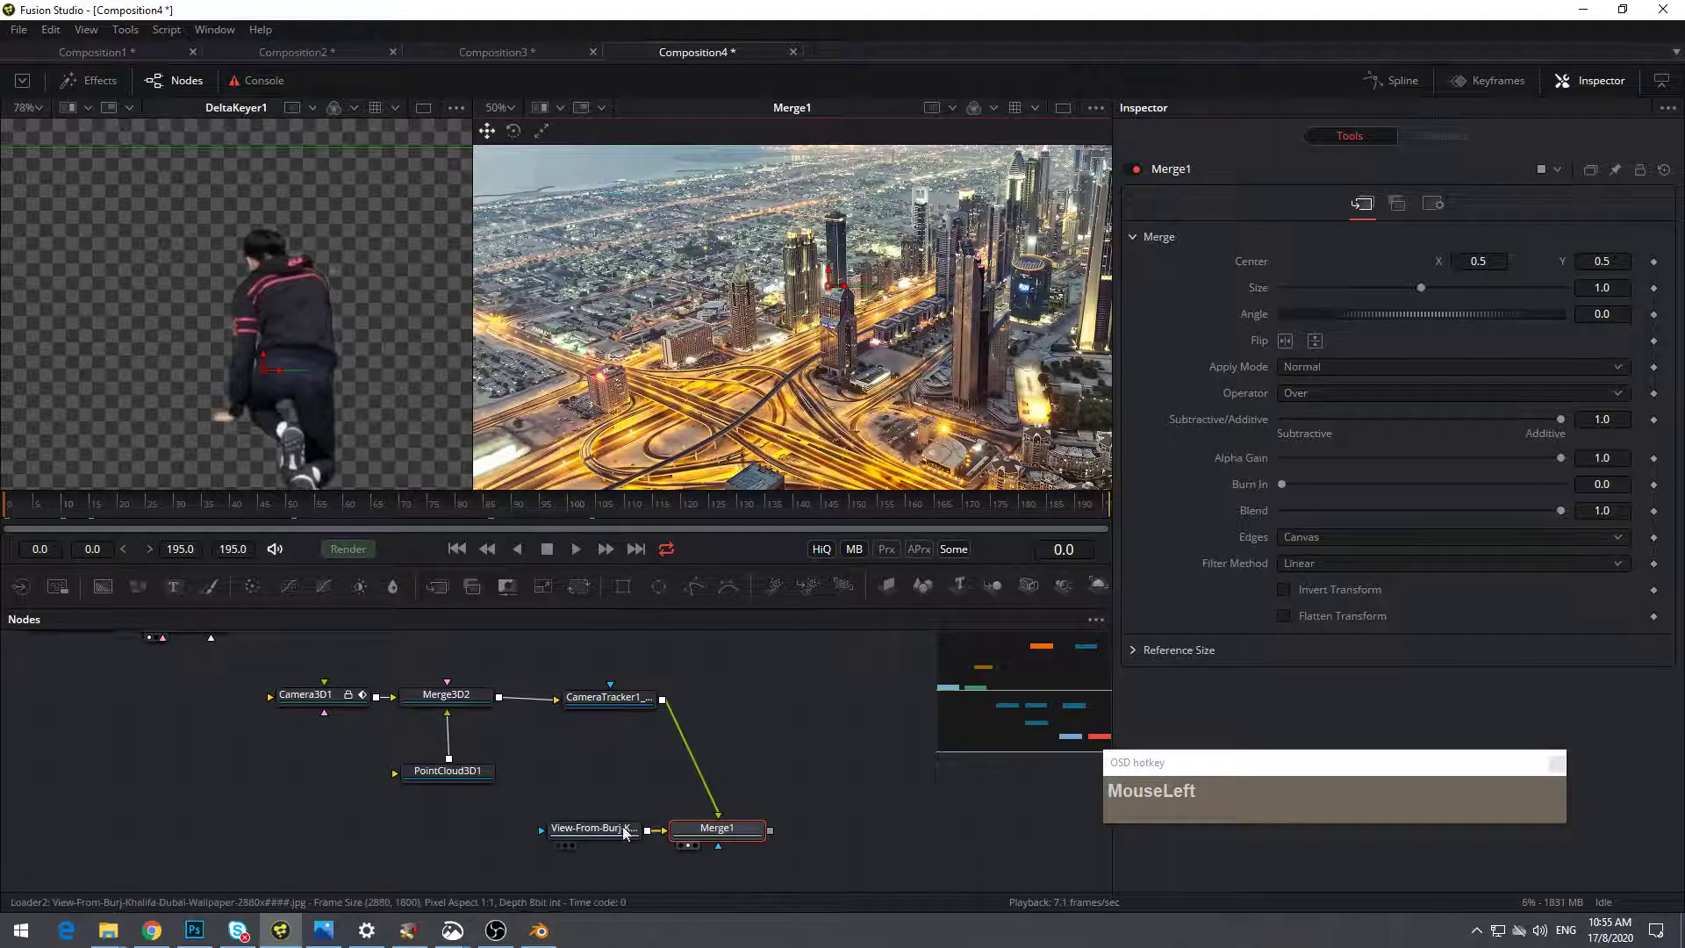
View Merge3D2, connect the Burj Khalifa image loader to Camera3D1's image input, and scrub the timeline to check the background
left_click_drag(626, 832, 614, 833)
left_click_drag(446, 694, 774, 411)
middle_click(909, 405)
middle_click(775, 701)
left_click_drag(720, 816, 393, 681)
left_click_drag(270, 824, 408, 687)
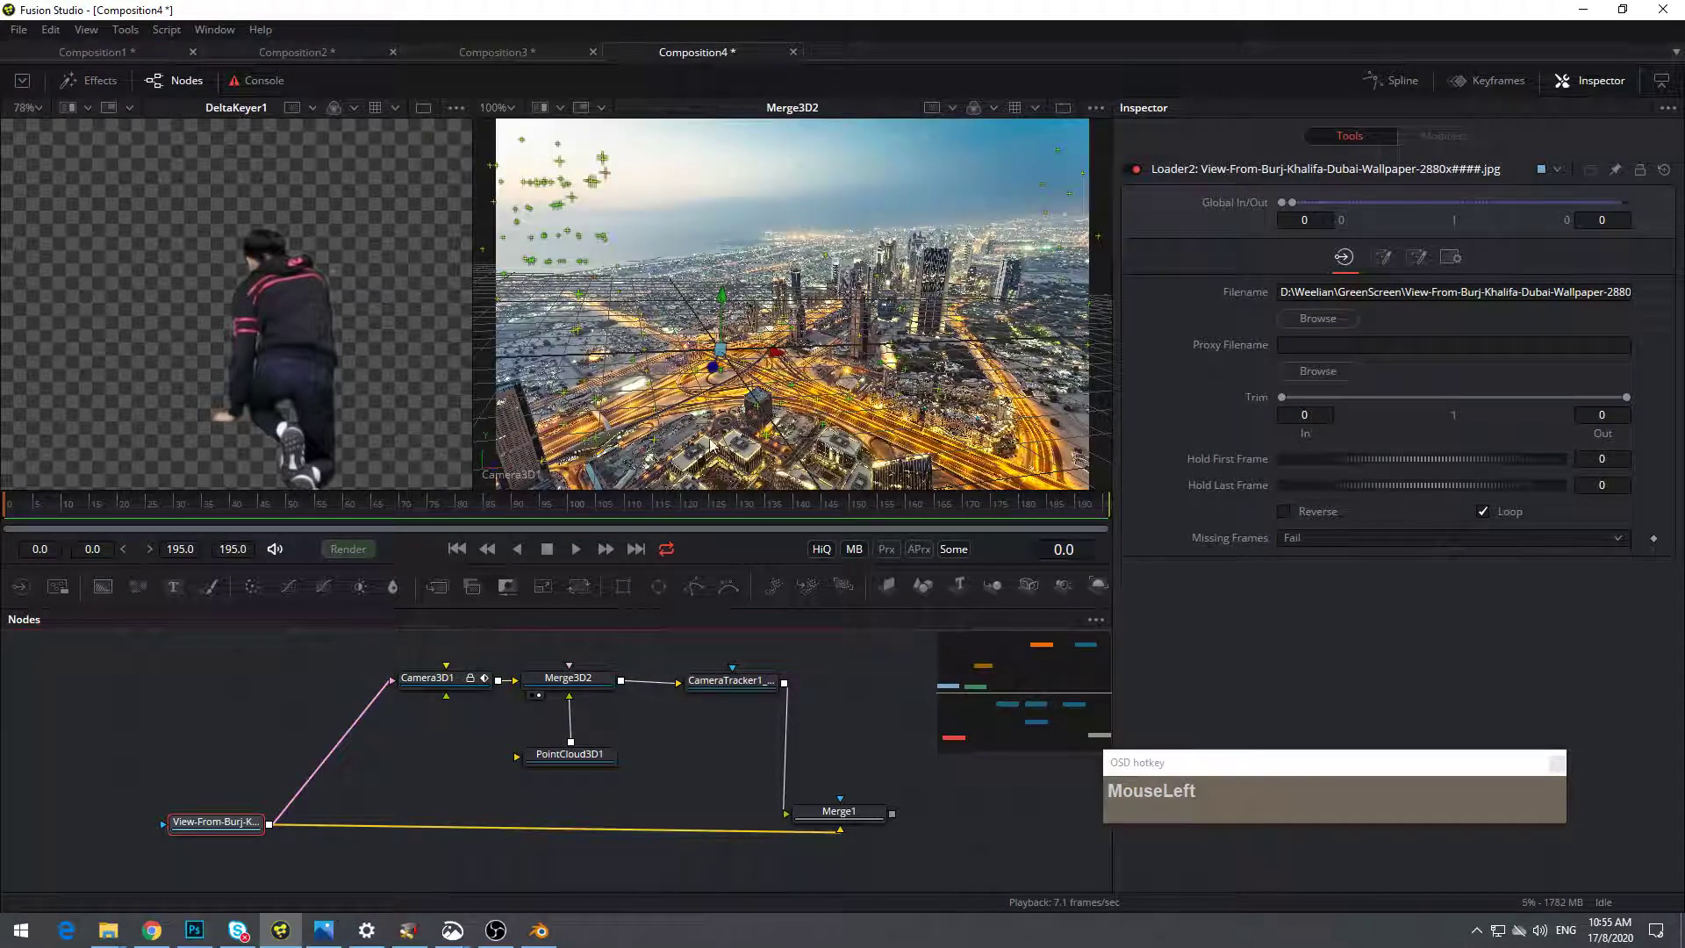
left_click_drag(174, 522, 3, 561)
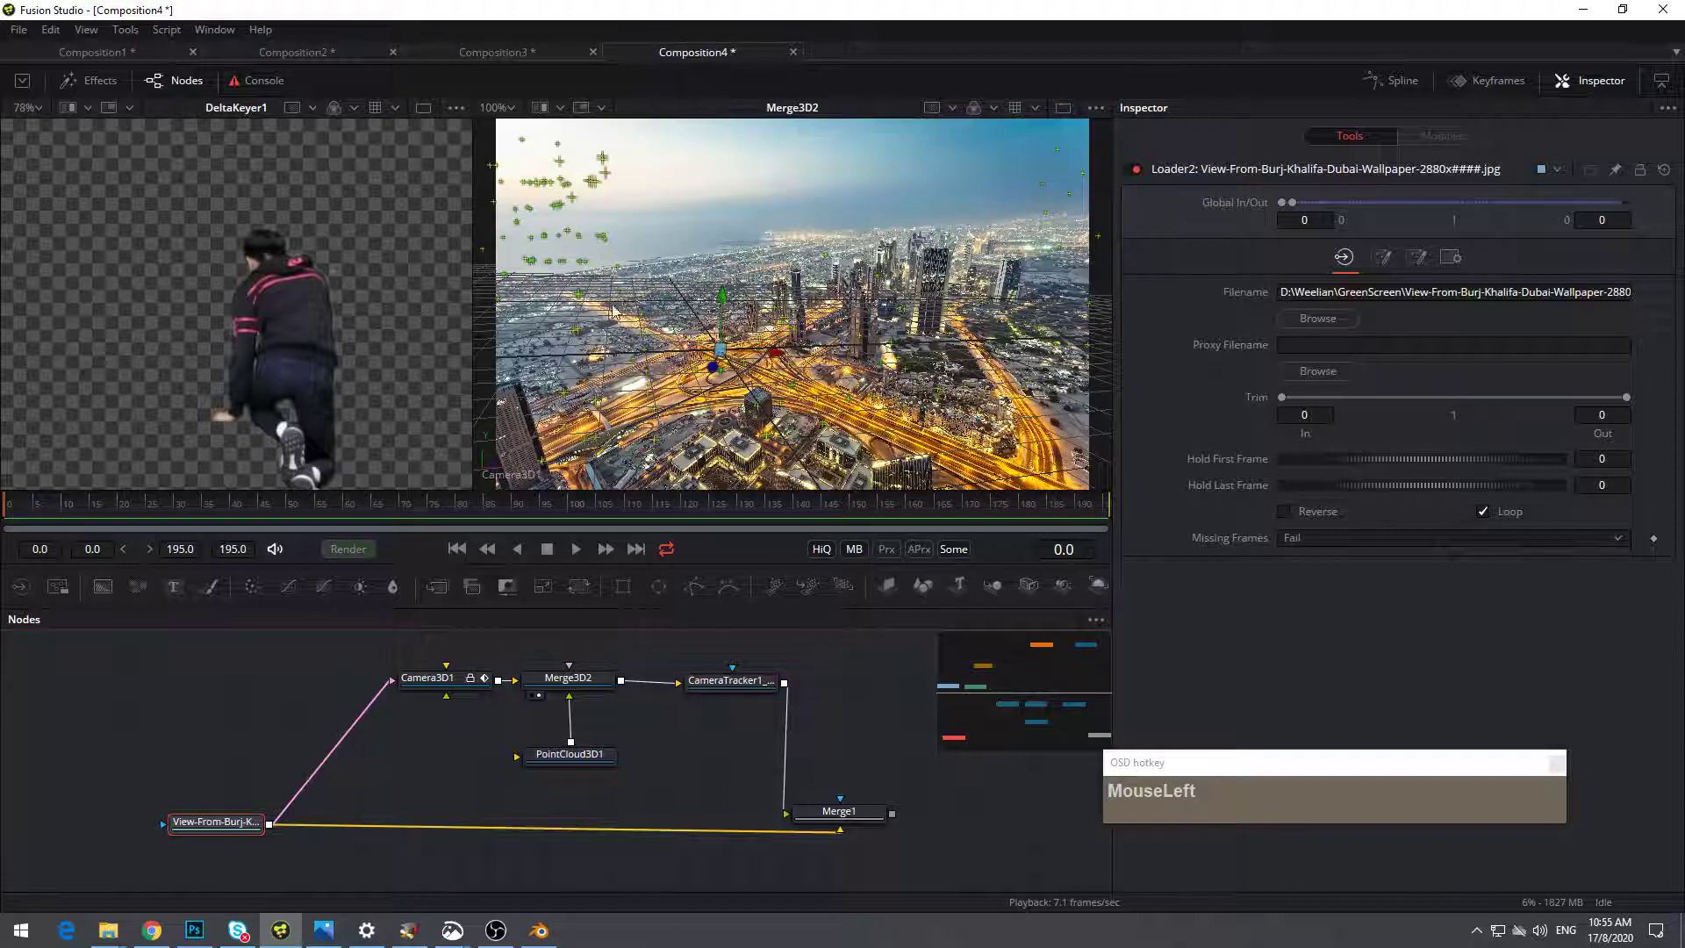
middle_click(837, 380)
Add another Loader node and load aladdin-s-carpet.jpeg from the GreenScreen folder
left_click(286, 683)
left_click(21, 588)
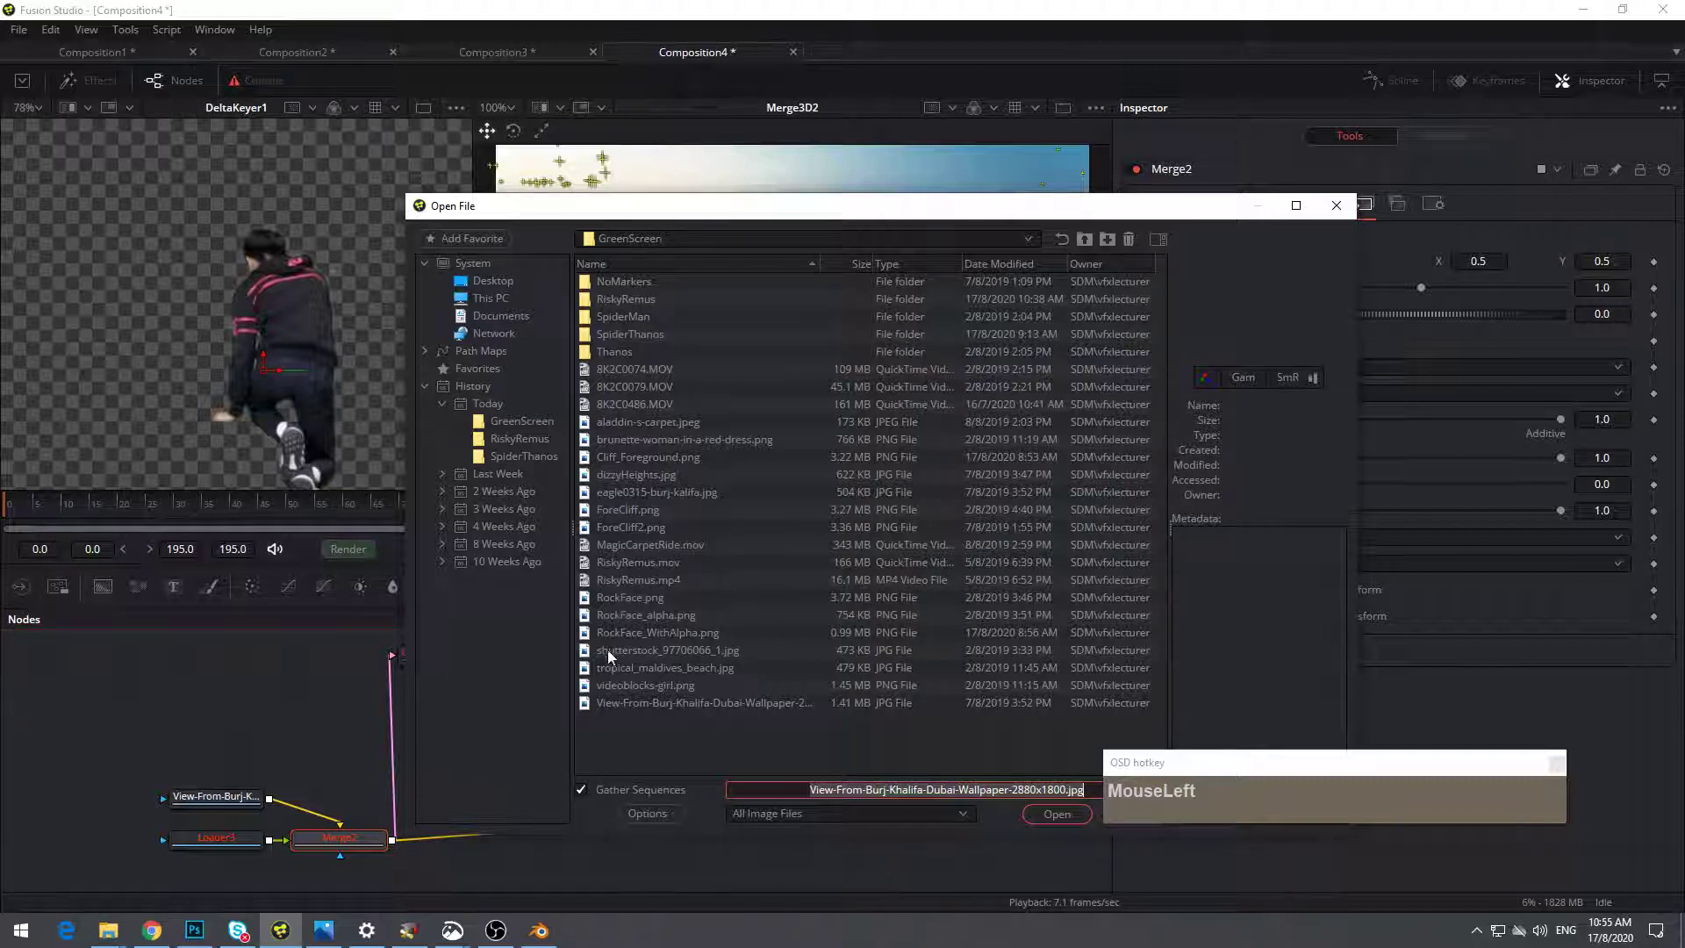
left_click(620, 546)
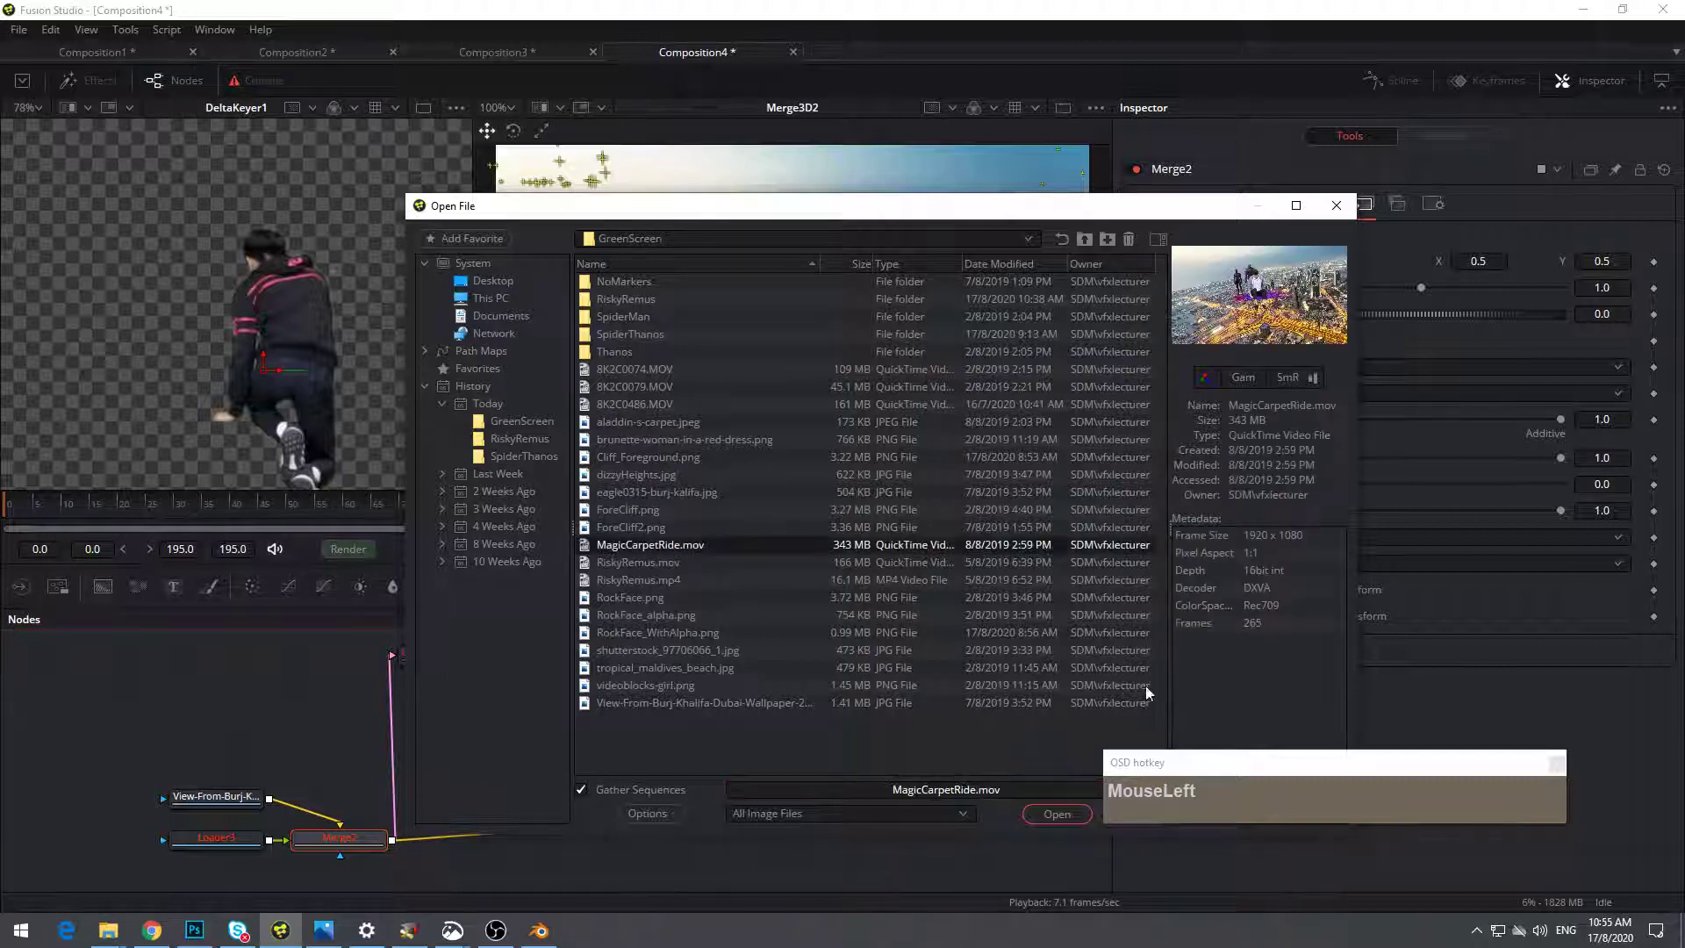
left_click(632, 651)
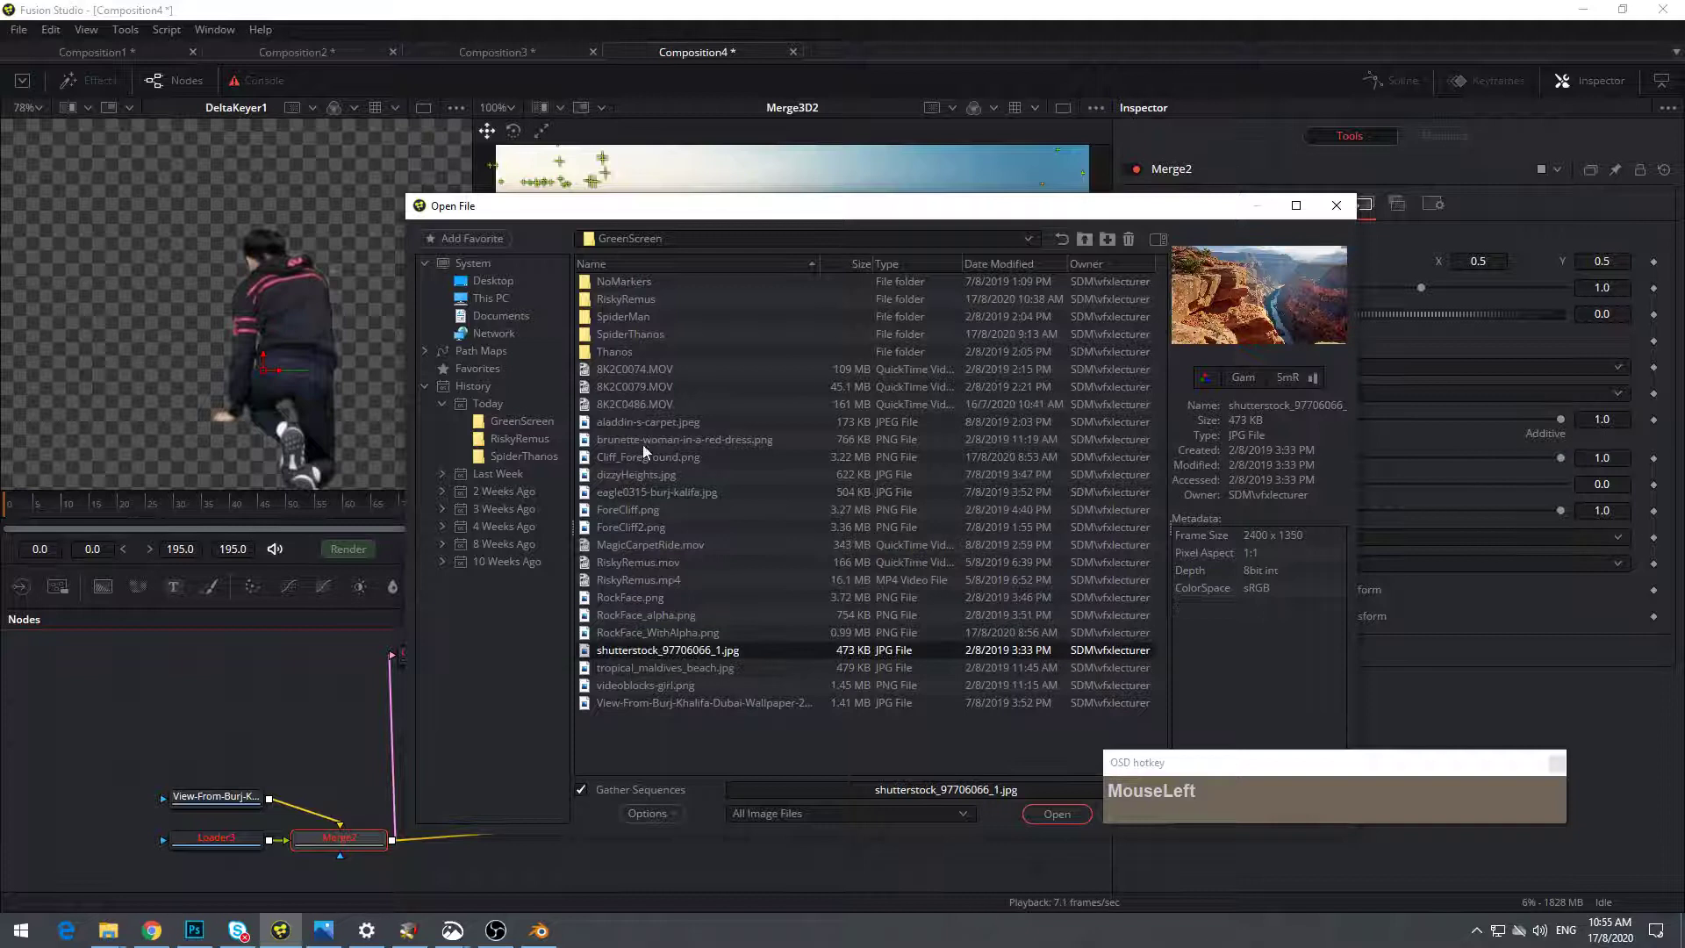
left_click(635, 494)
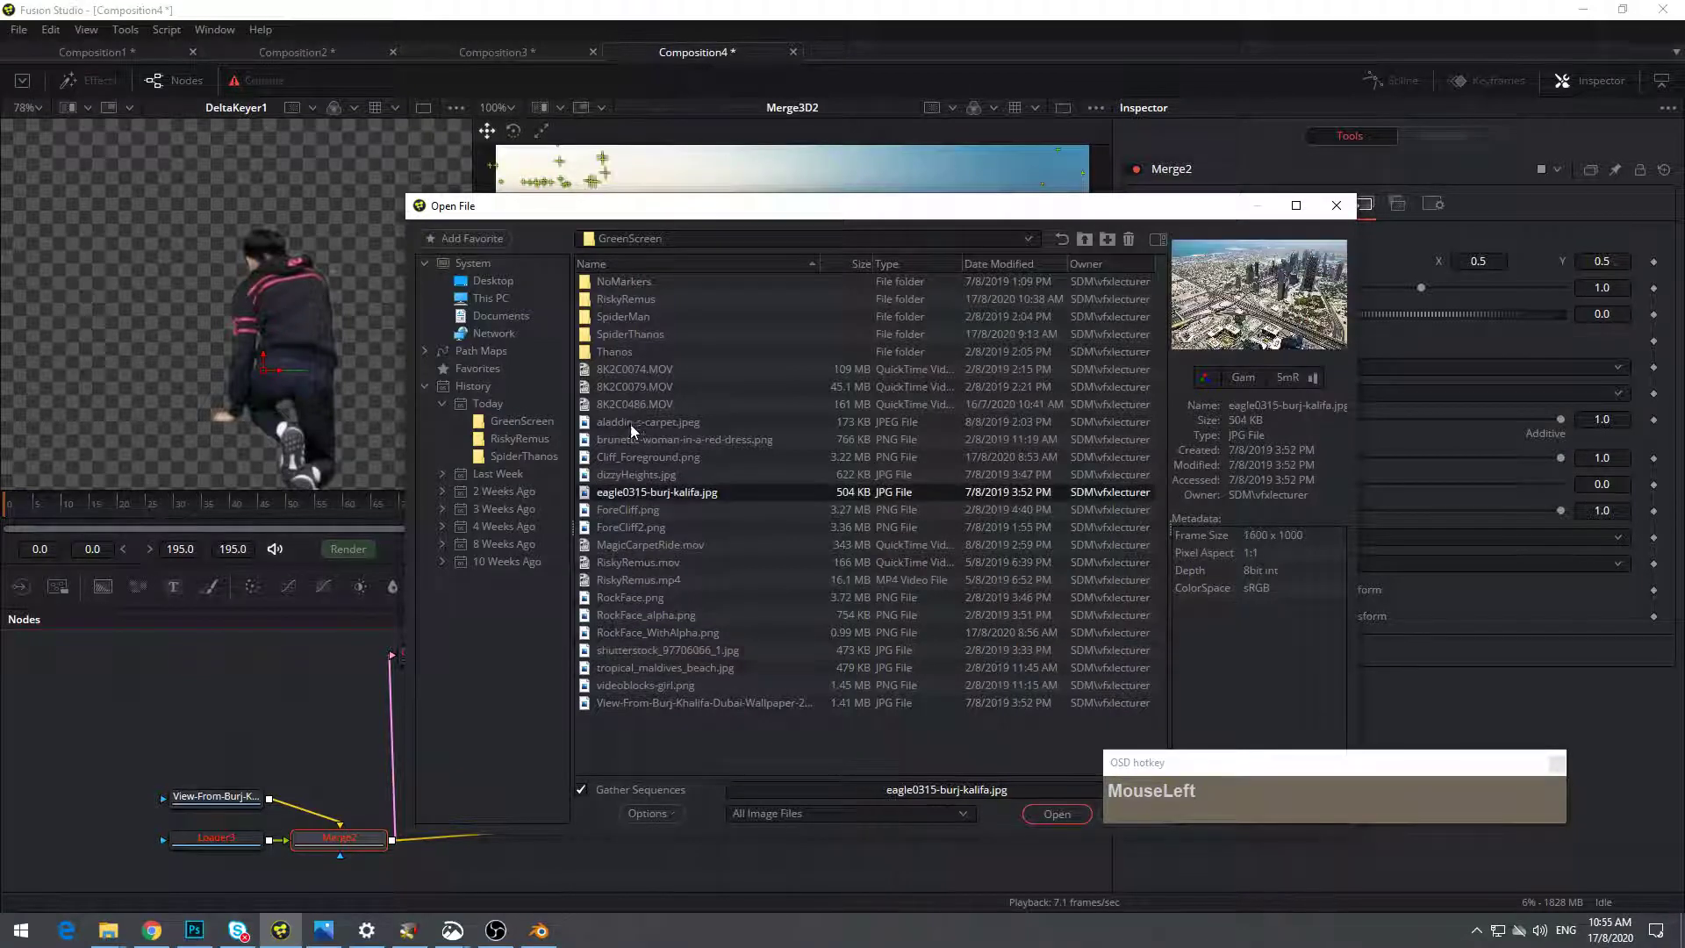
left_click(625, 423)
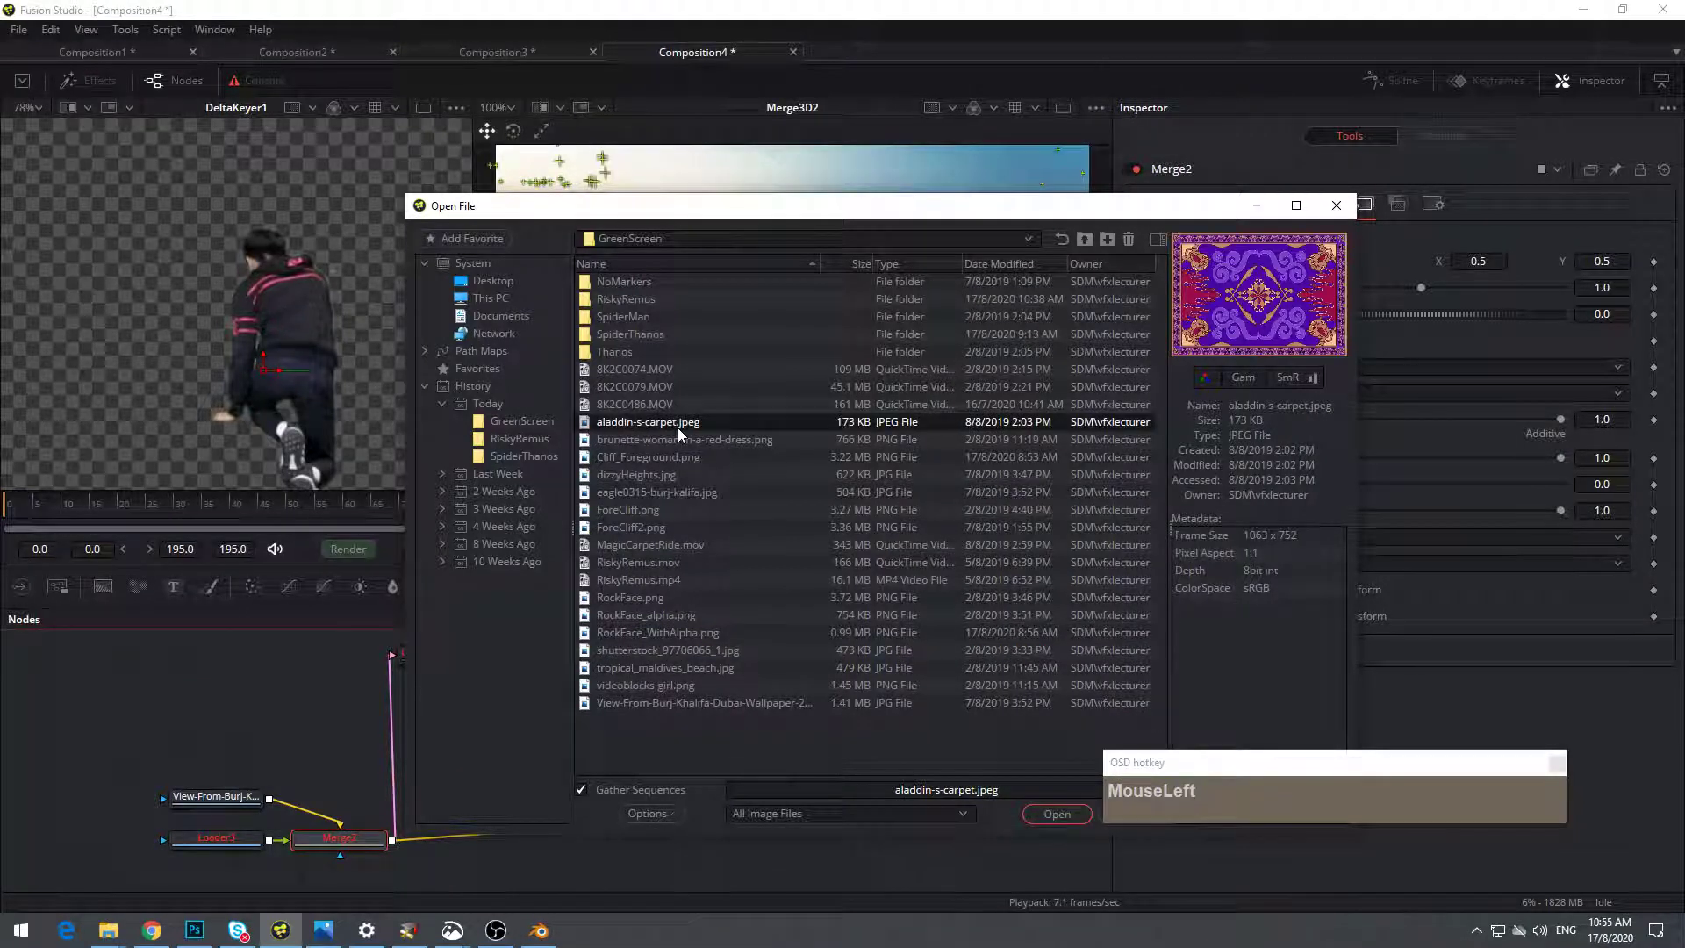
left_click(1057, 814)
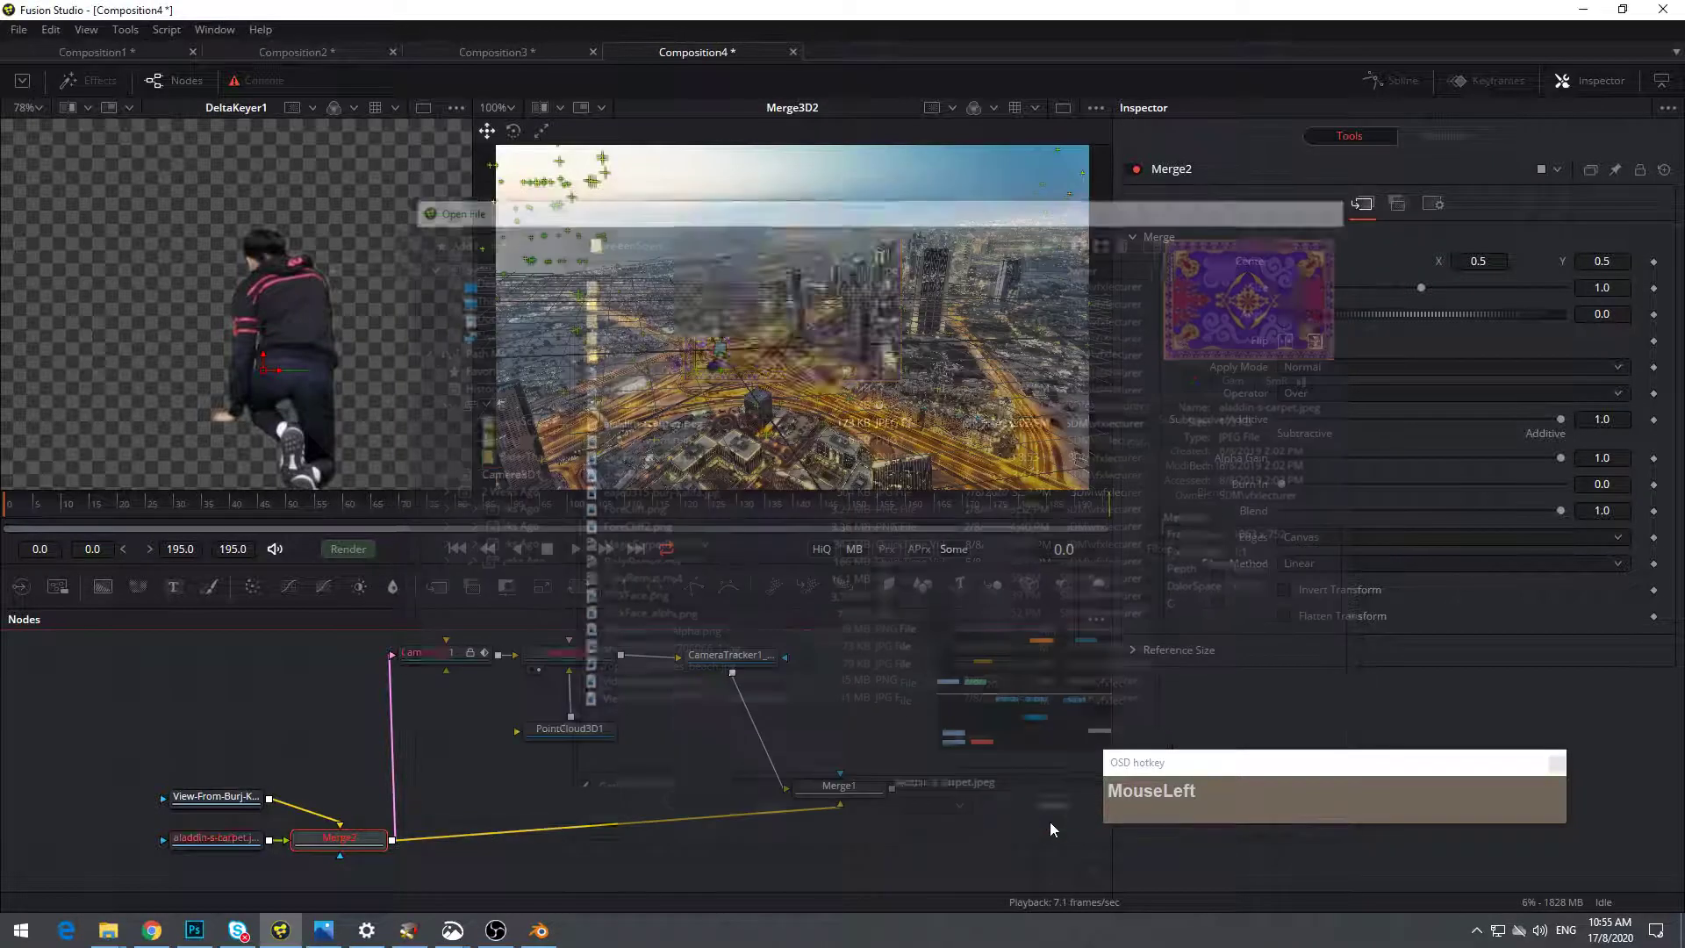
middle_click(395, 821)
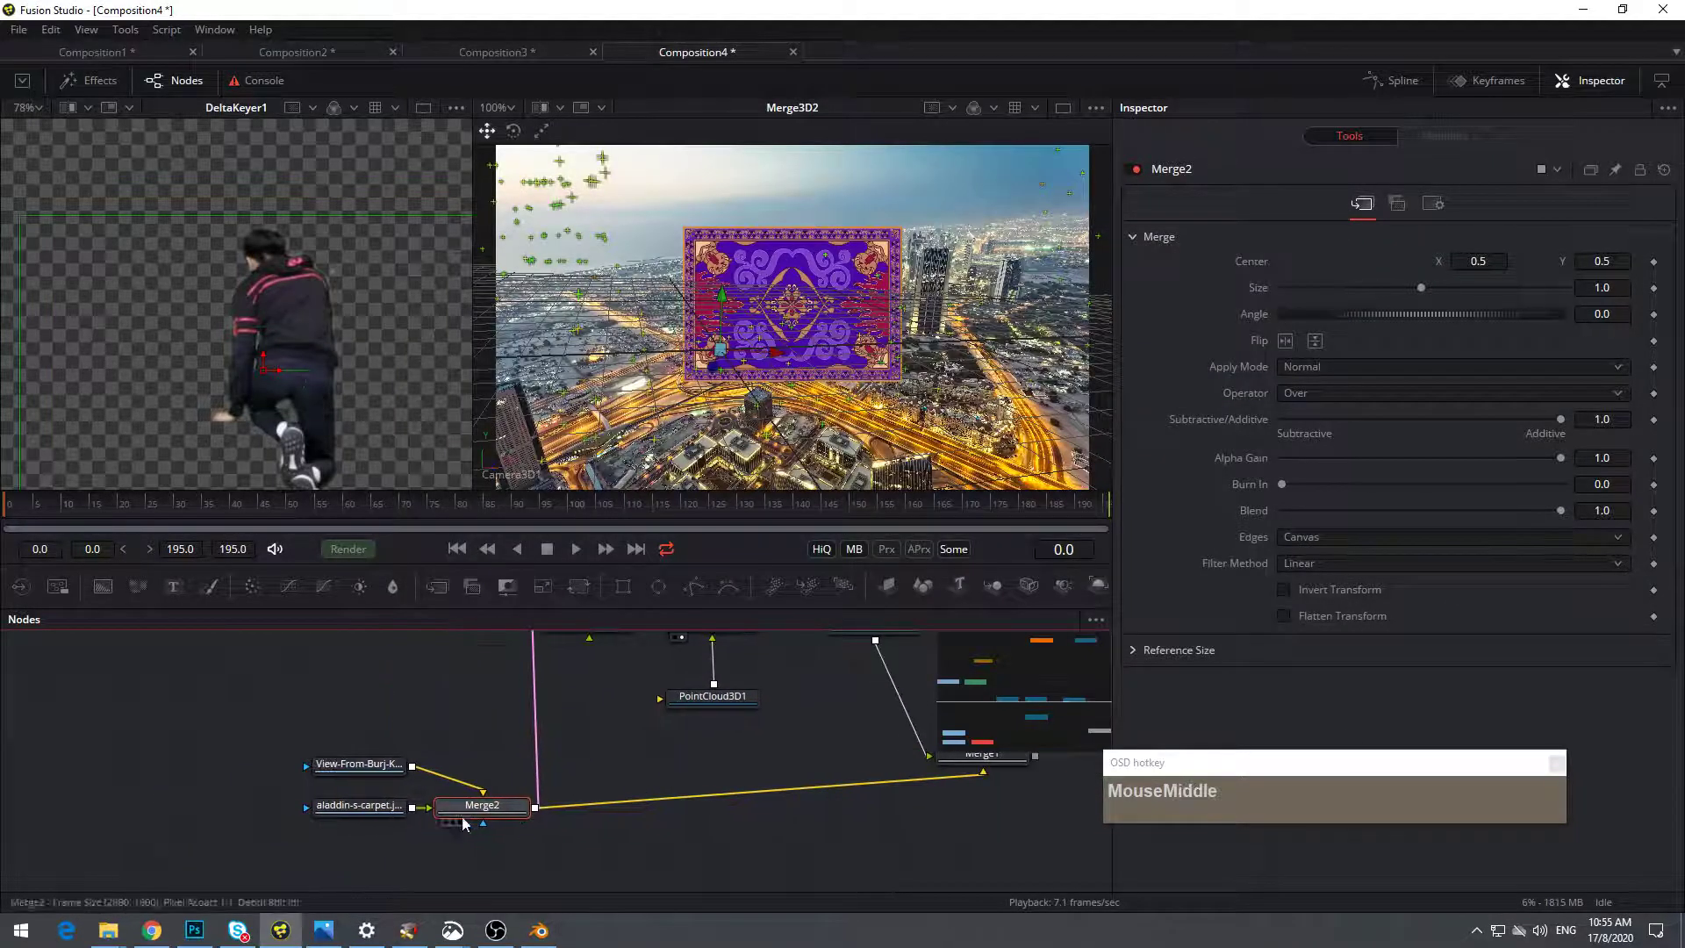
Detach the aladdin-s-carpet.jpeg loader from Merge2 and delete Merge2
left_click_drag(387, 806, 329, 806)
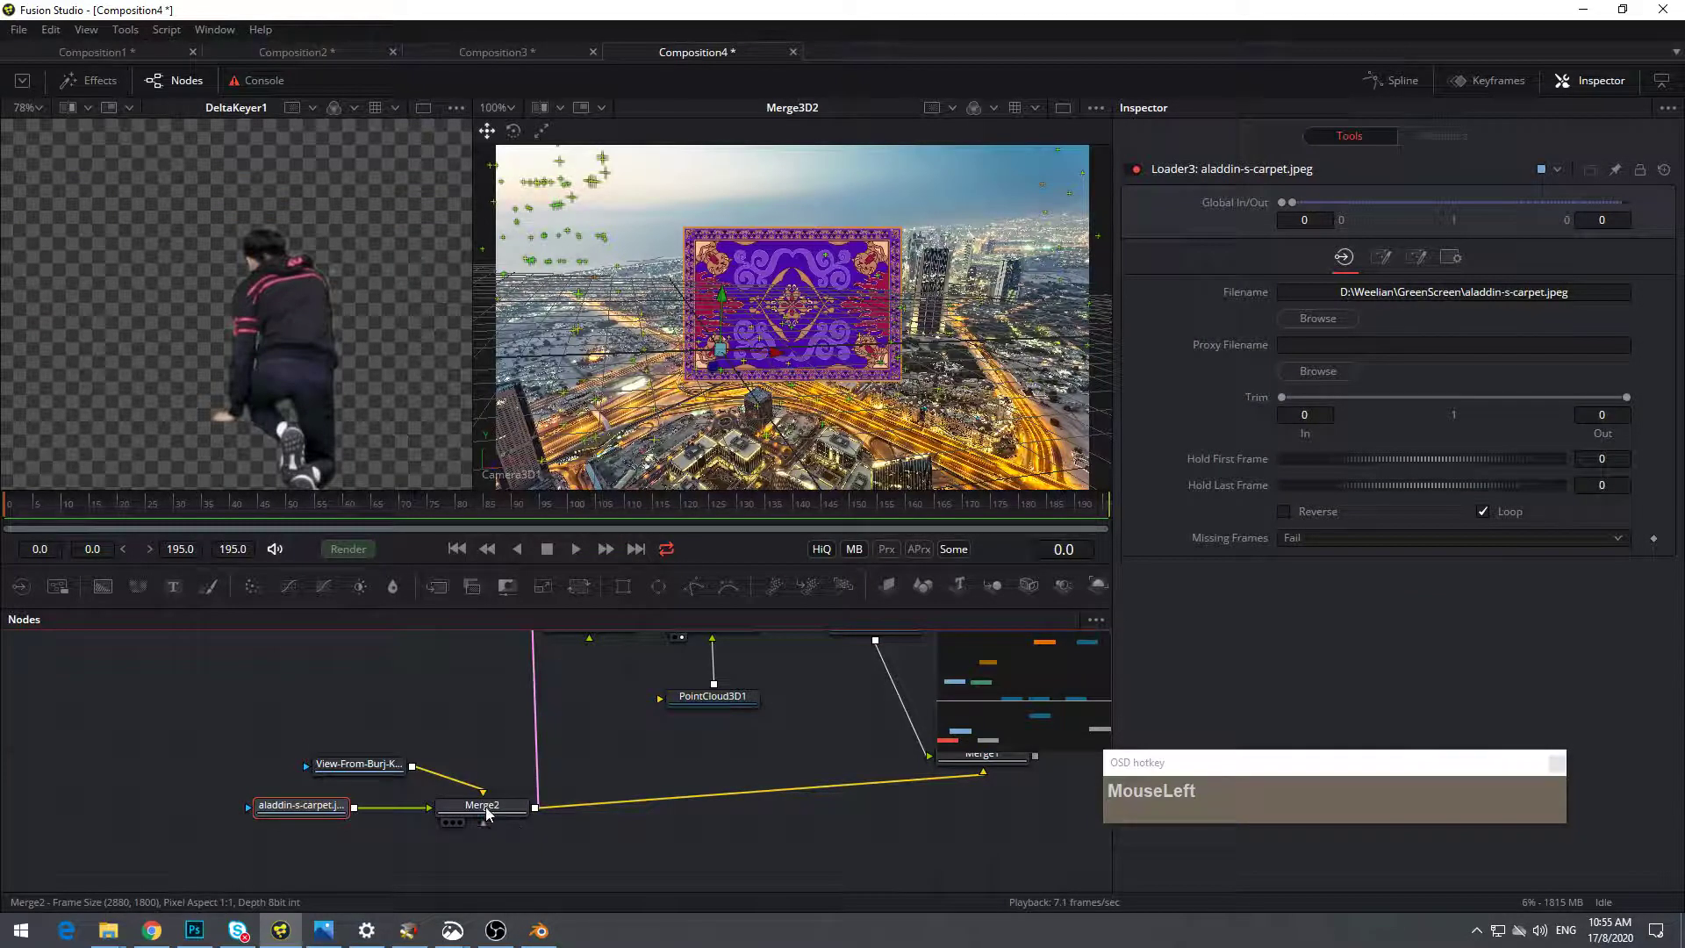
left_click_drag(433, 814, 393, 804)
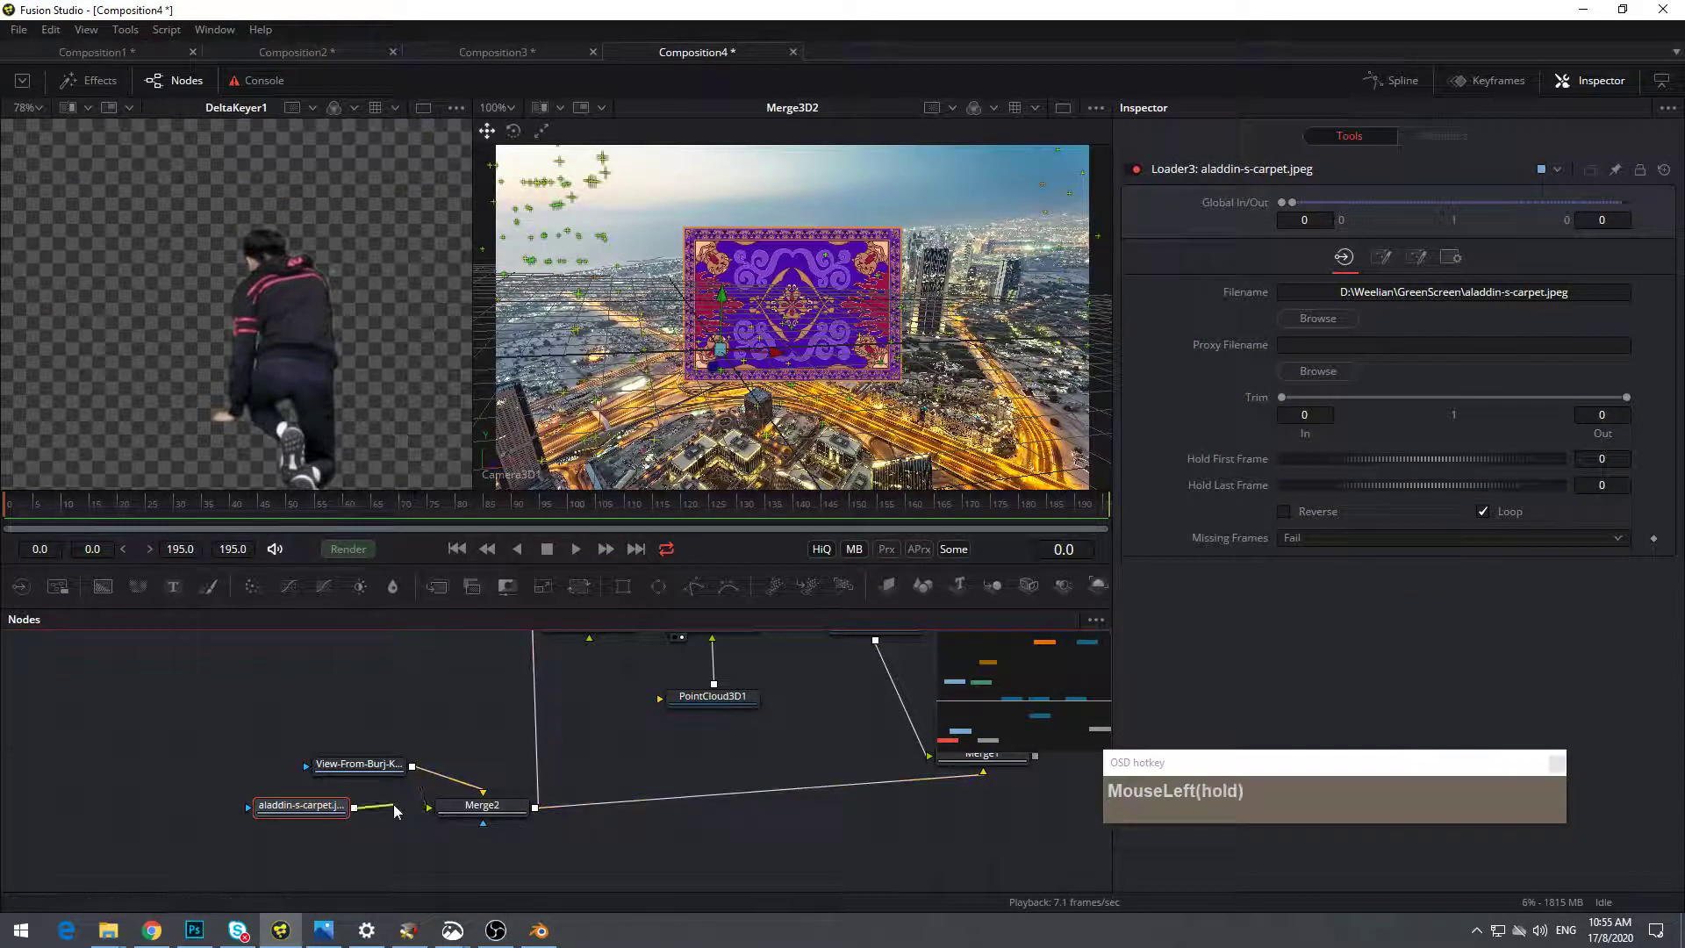
left_click(476, 804)
key("BackSpace")
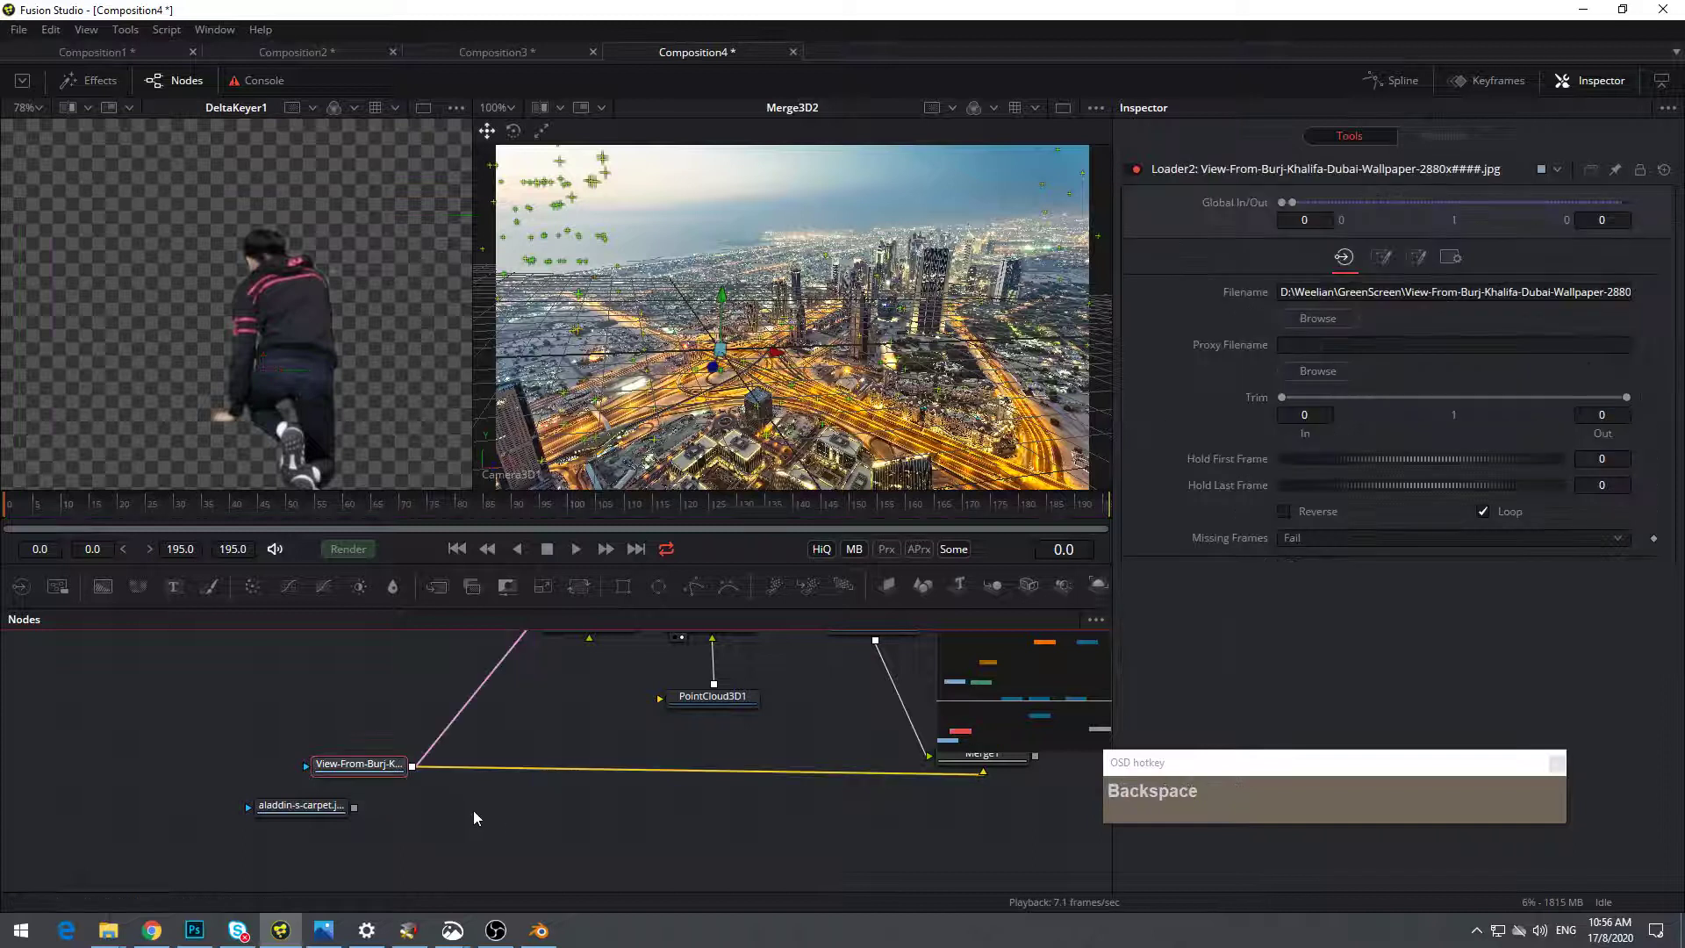
Move the carpet loader above Merge3D2 and feed it through a new Image Plane 3D node into Merge3D2
left_click_drag(318, 813, 686, 693)
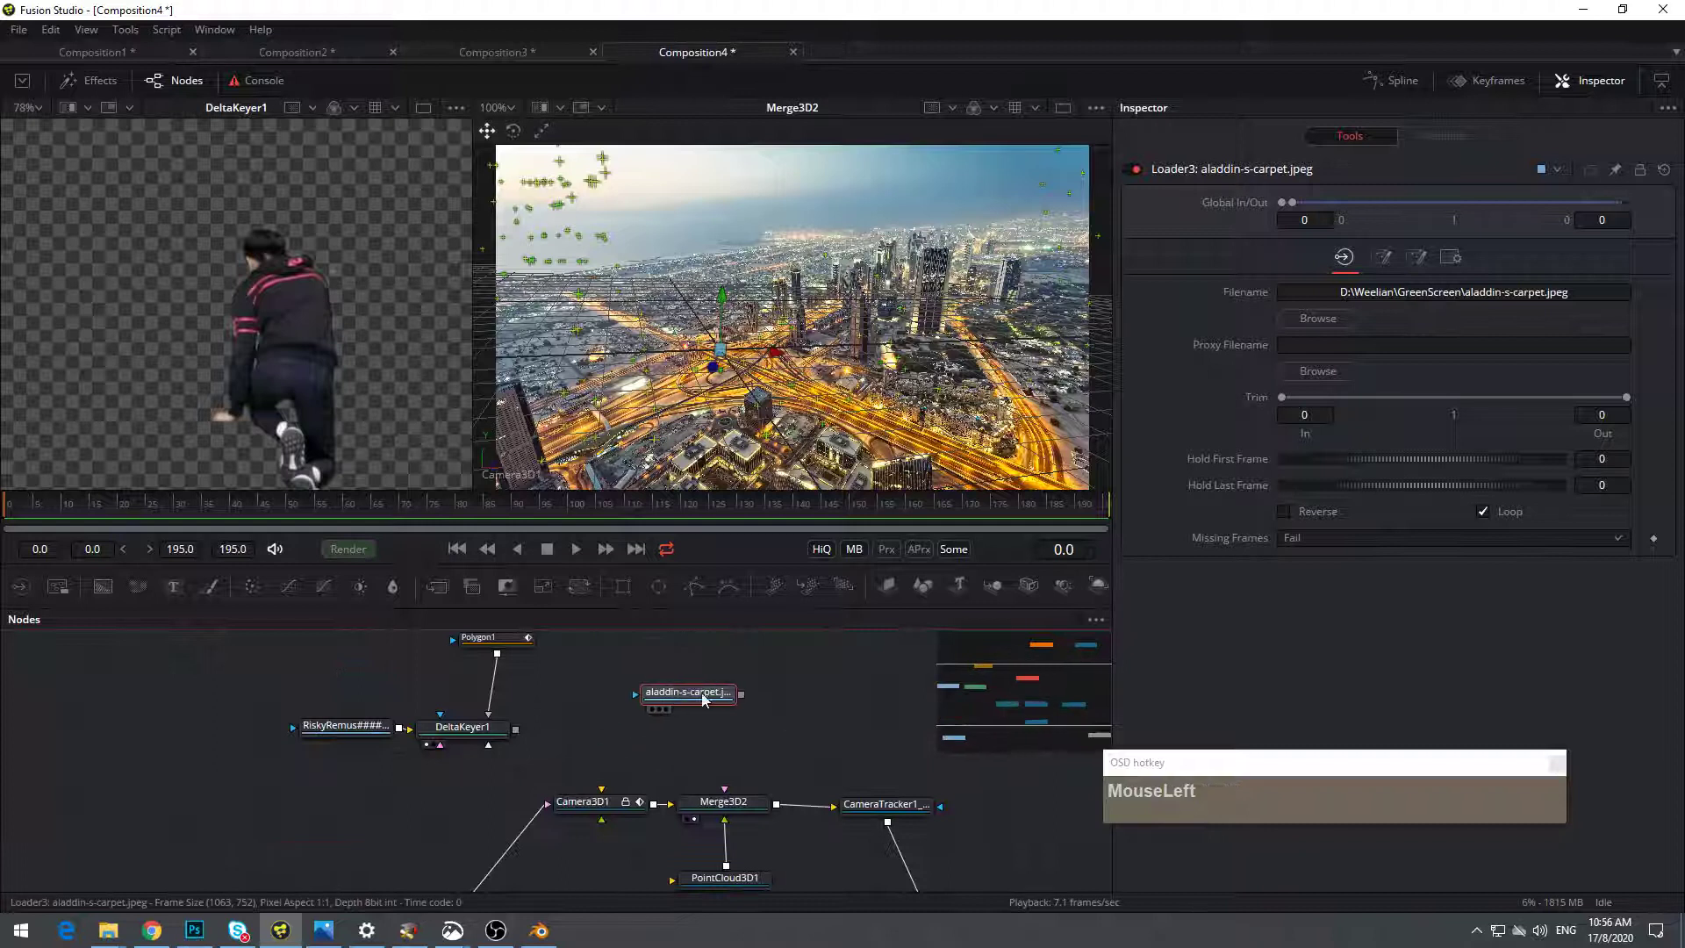
left_click(888, 587)
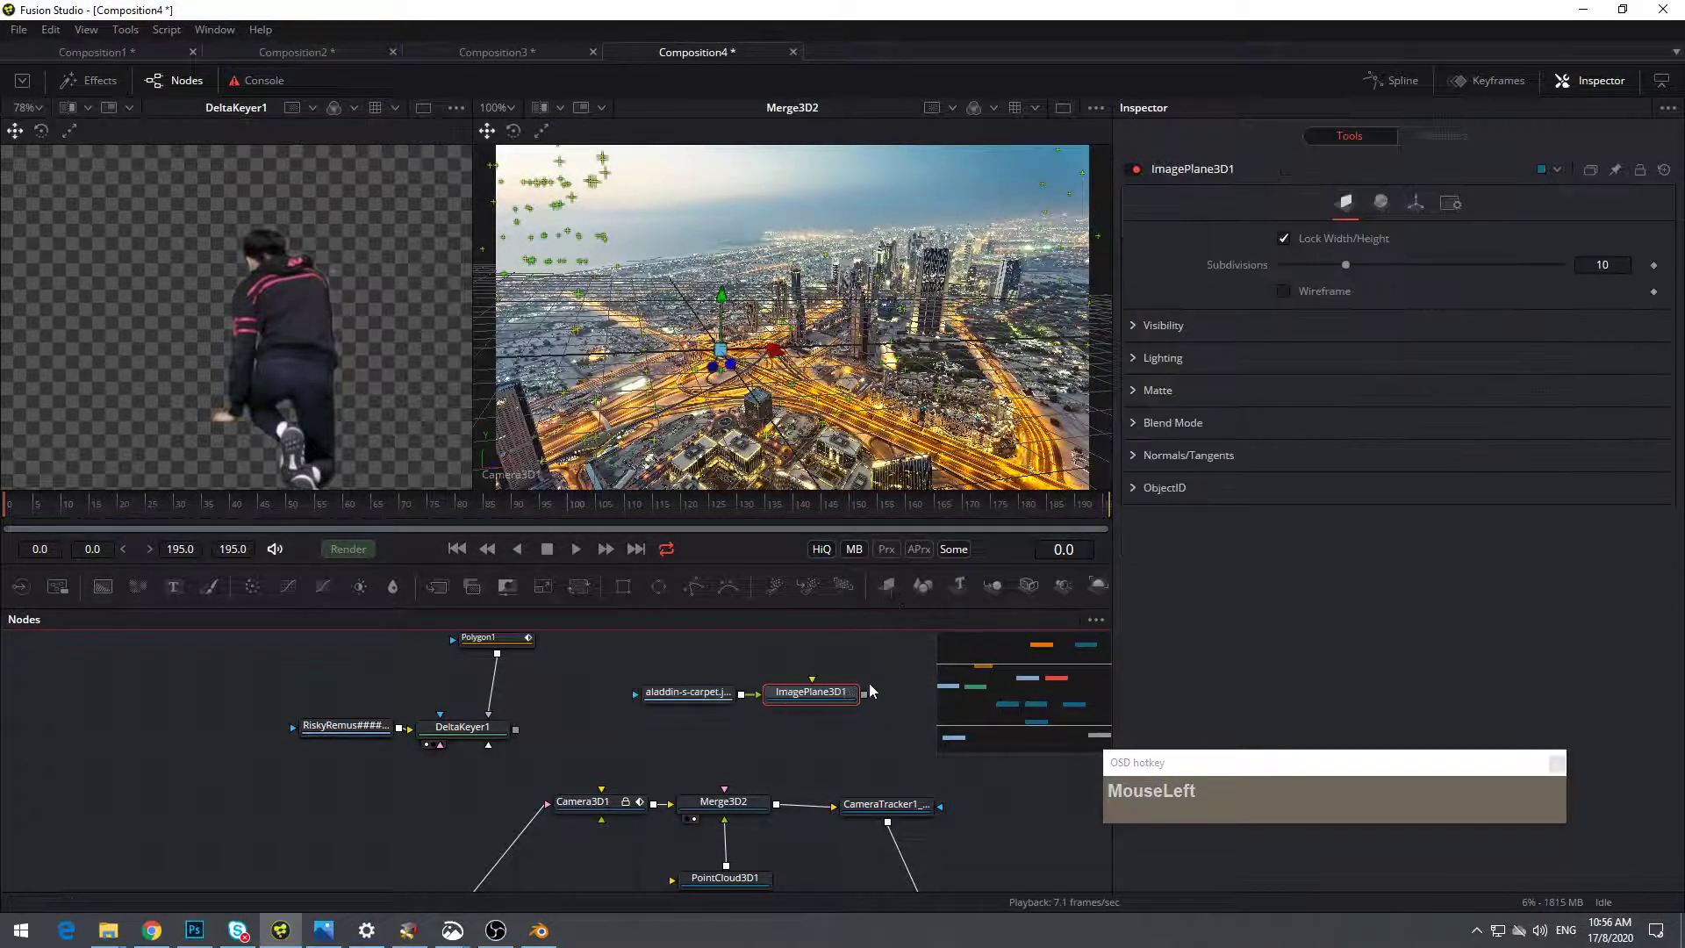
left_click_drag(864, 695, 748, 790)
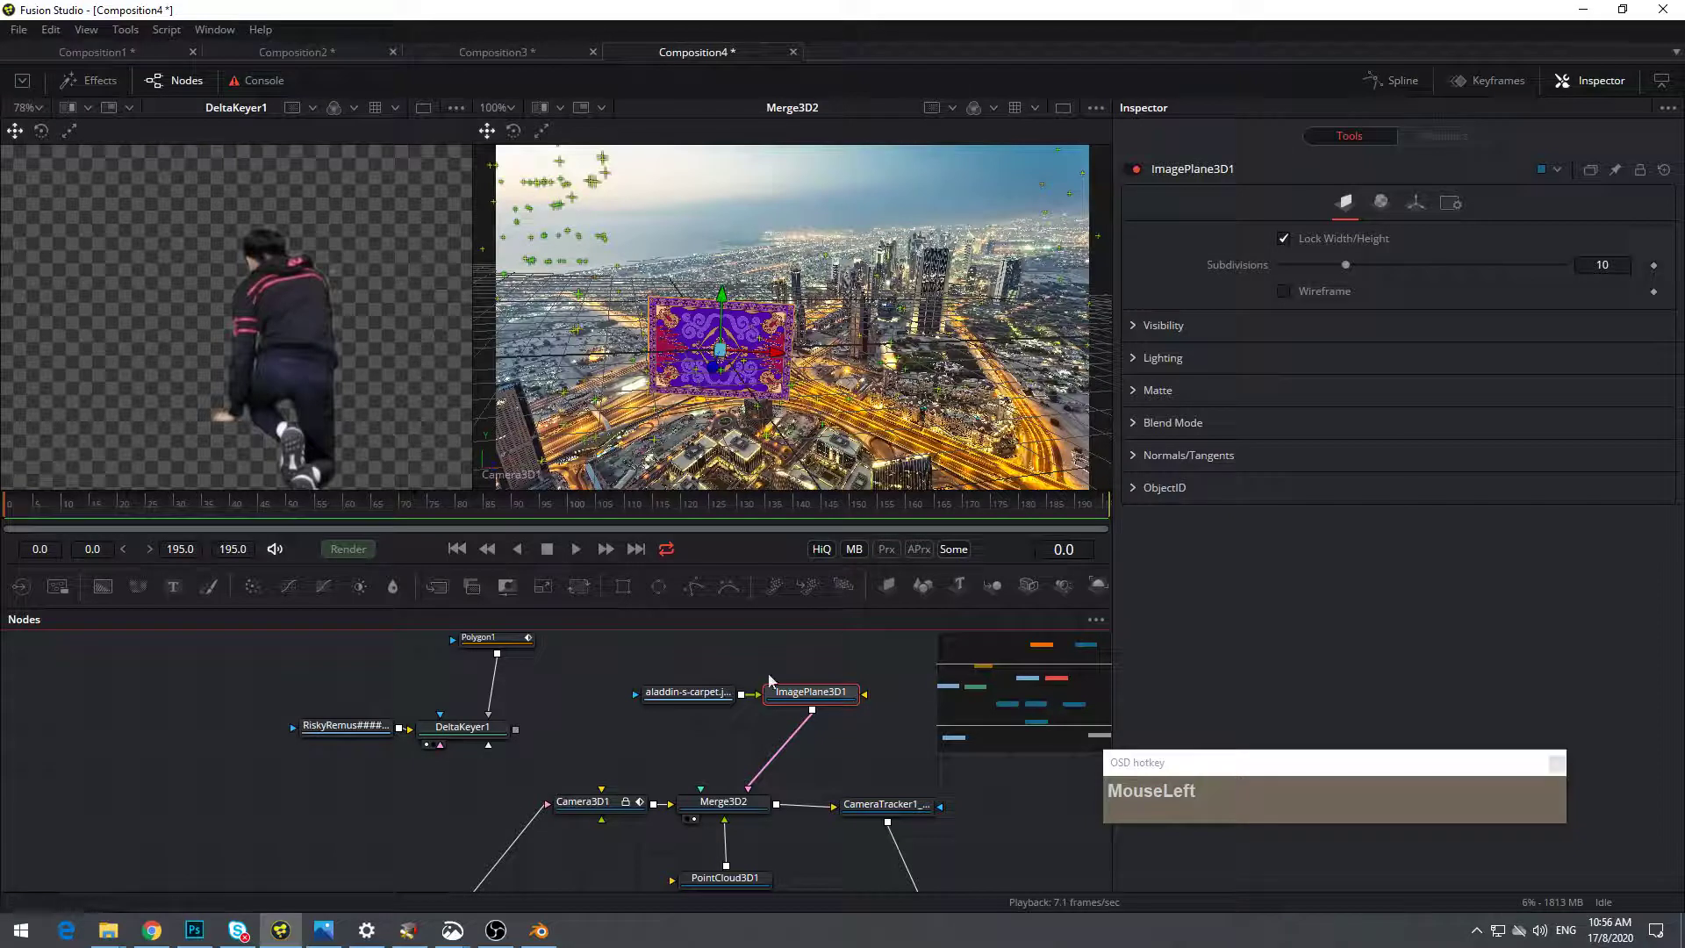
Rotate the carpet image plane to X -86.4 and Y 19.7, and play and scrub the sequence to check its tracking
left_click(1415, 203)
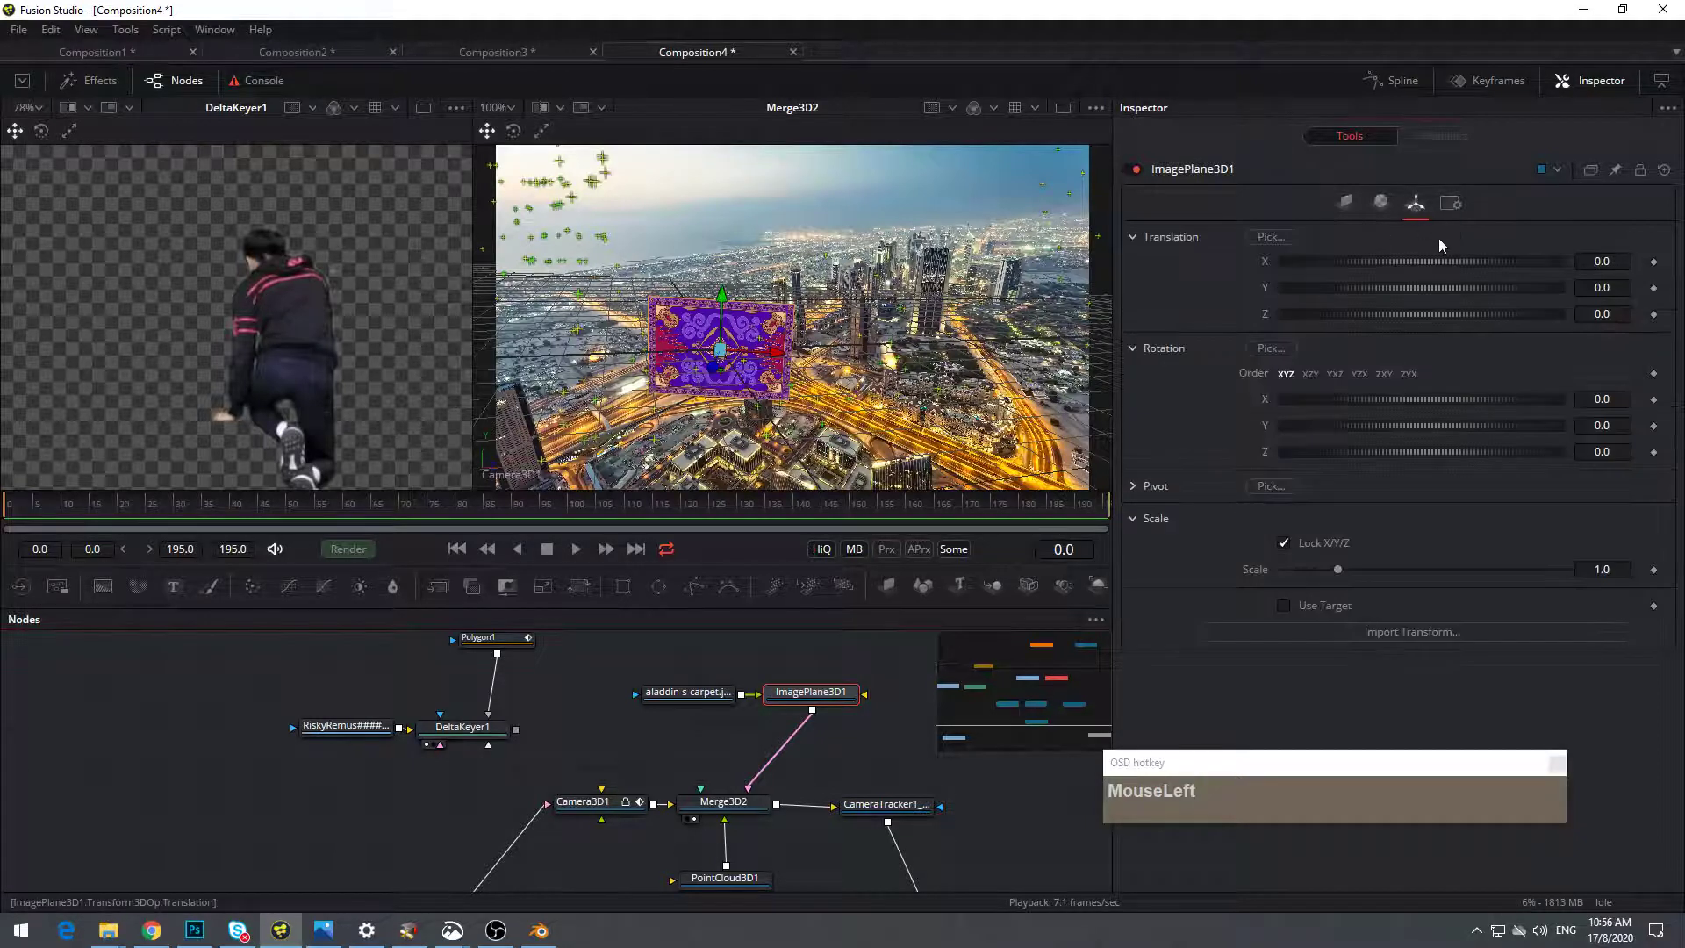
left_click_drag(1420, 398, 1441, 427)
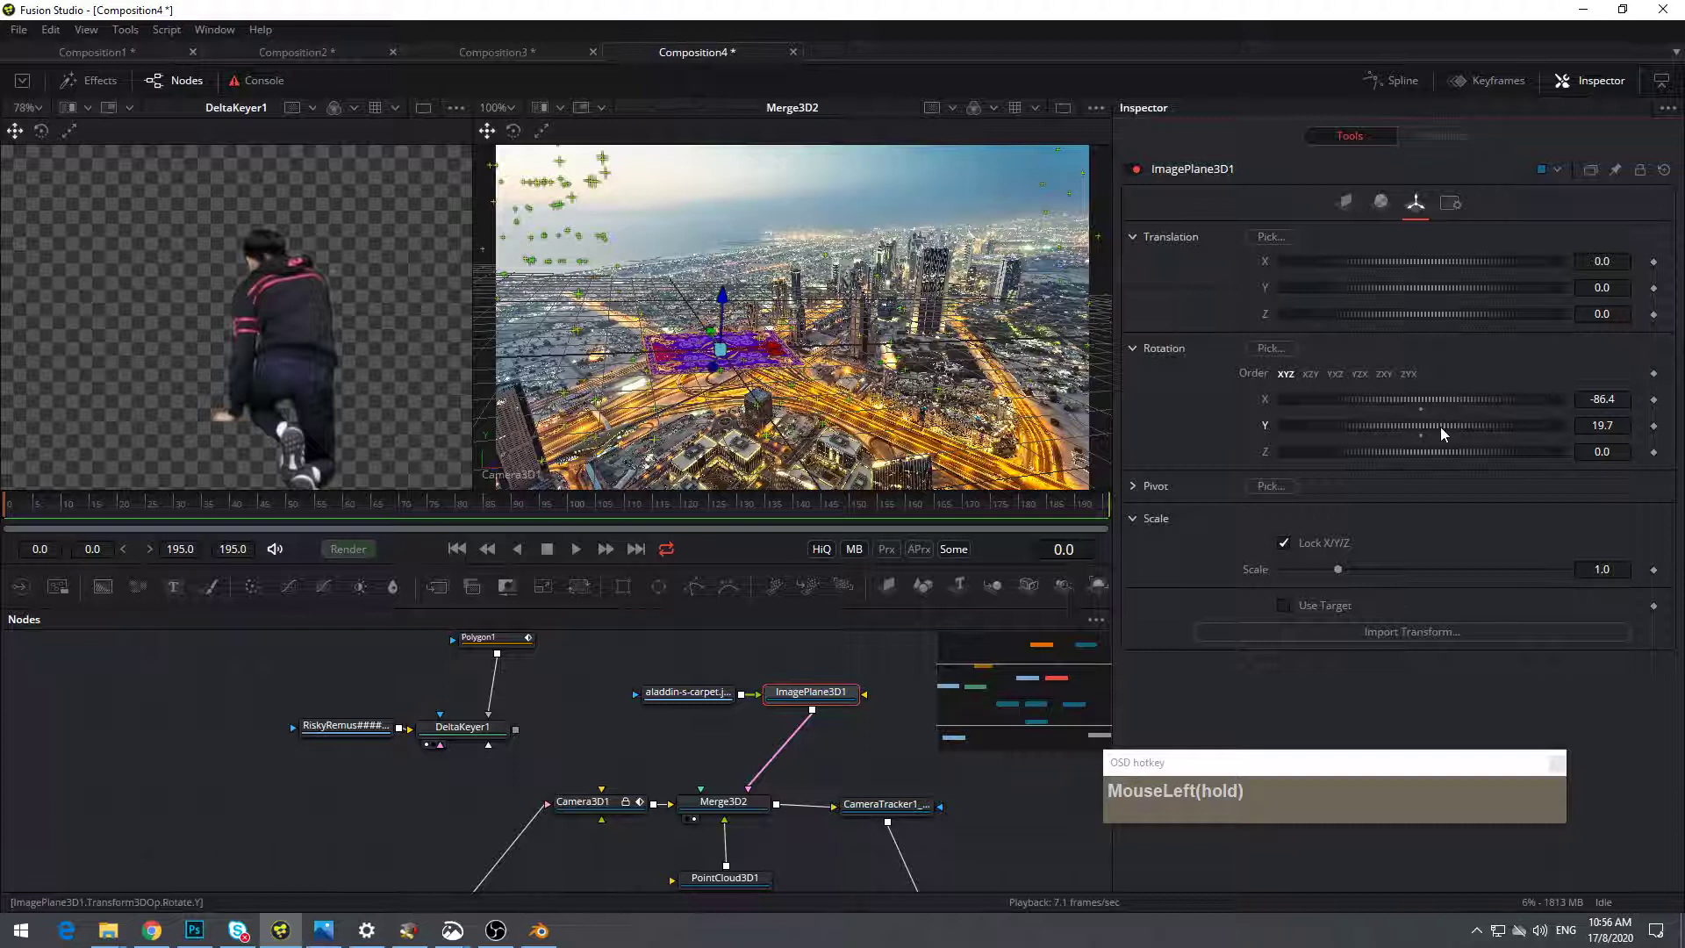
left_click_drag(80, 510, 4, 512)
left_click(576, 548)
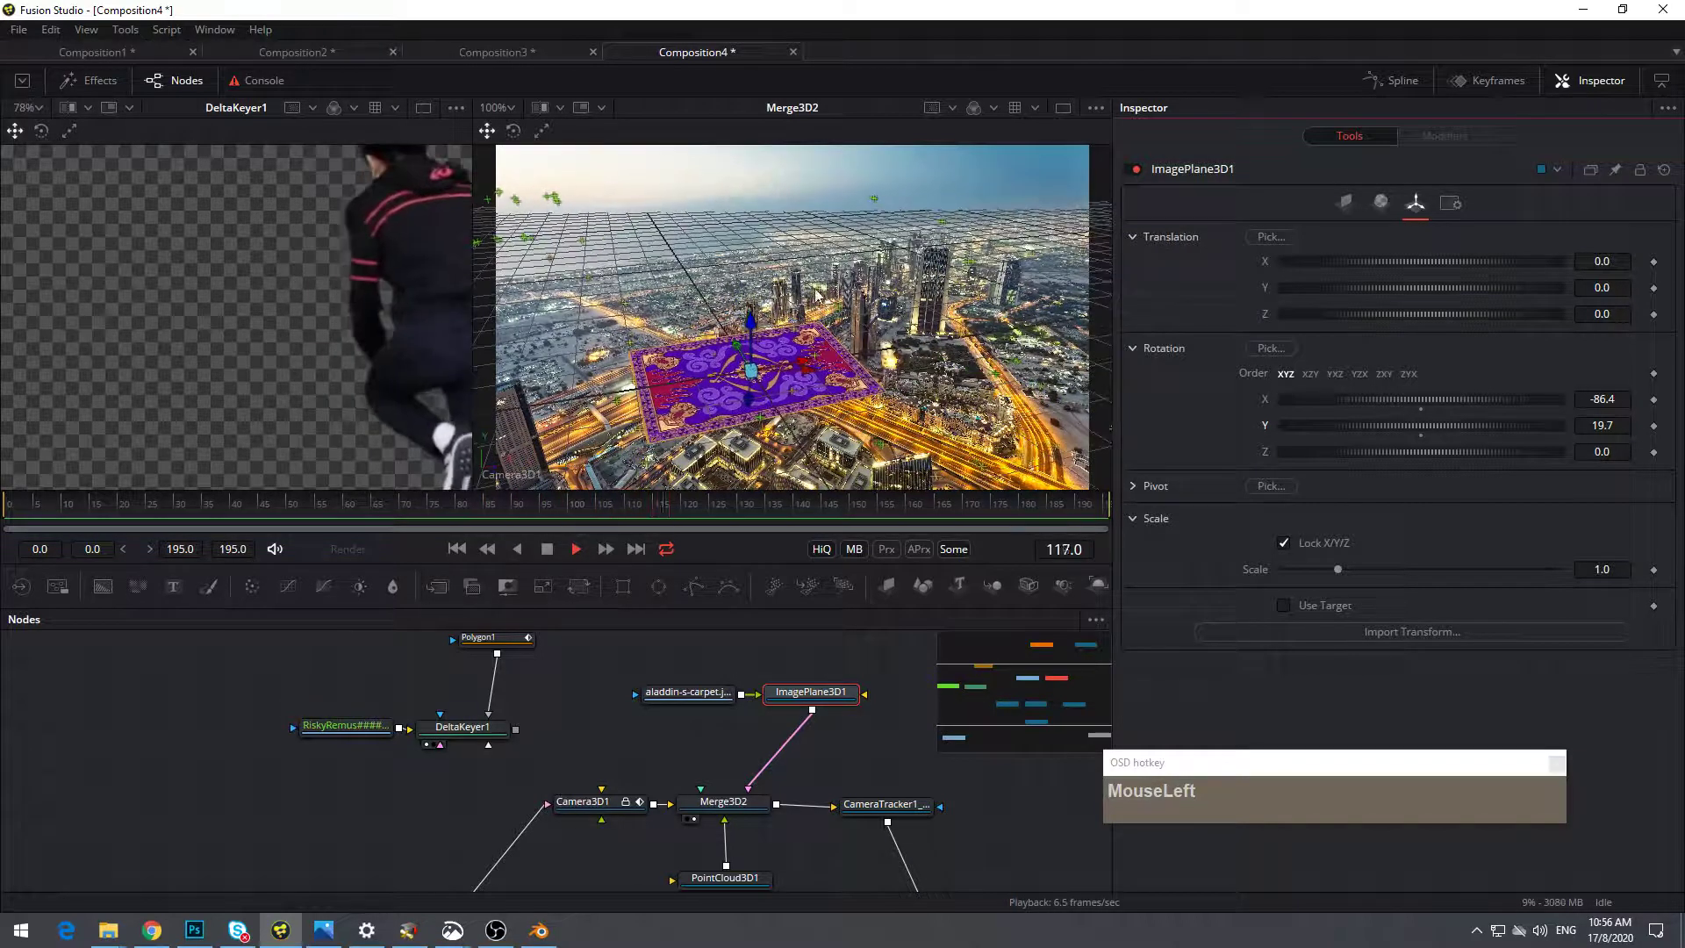
left_click(572, 550)
left_click_drag(662, 504, 186, 508)
left_click_drag(481, 443, 688, 298)
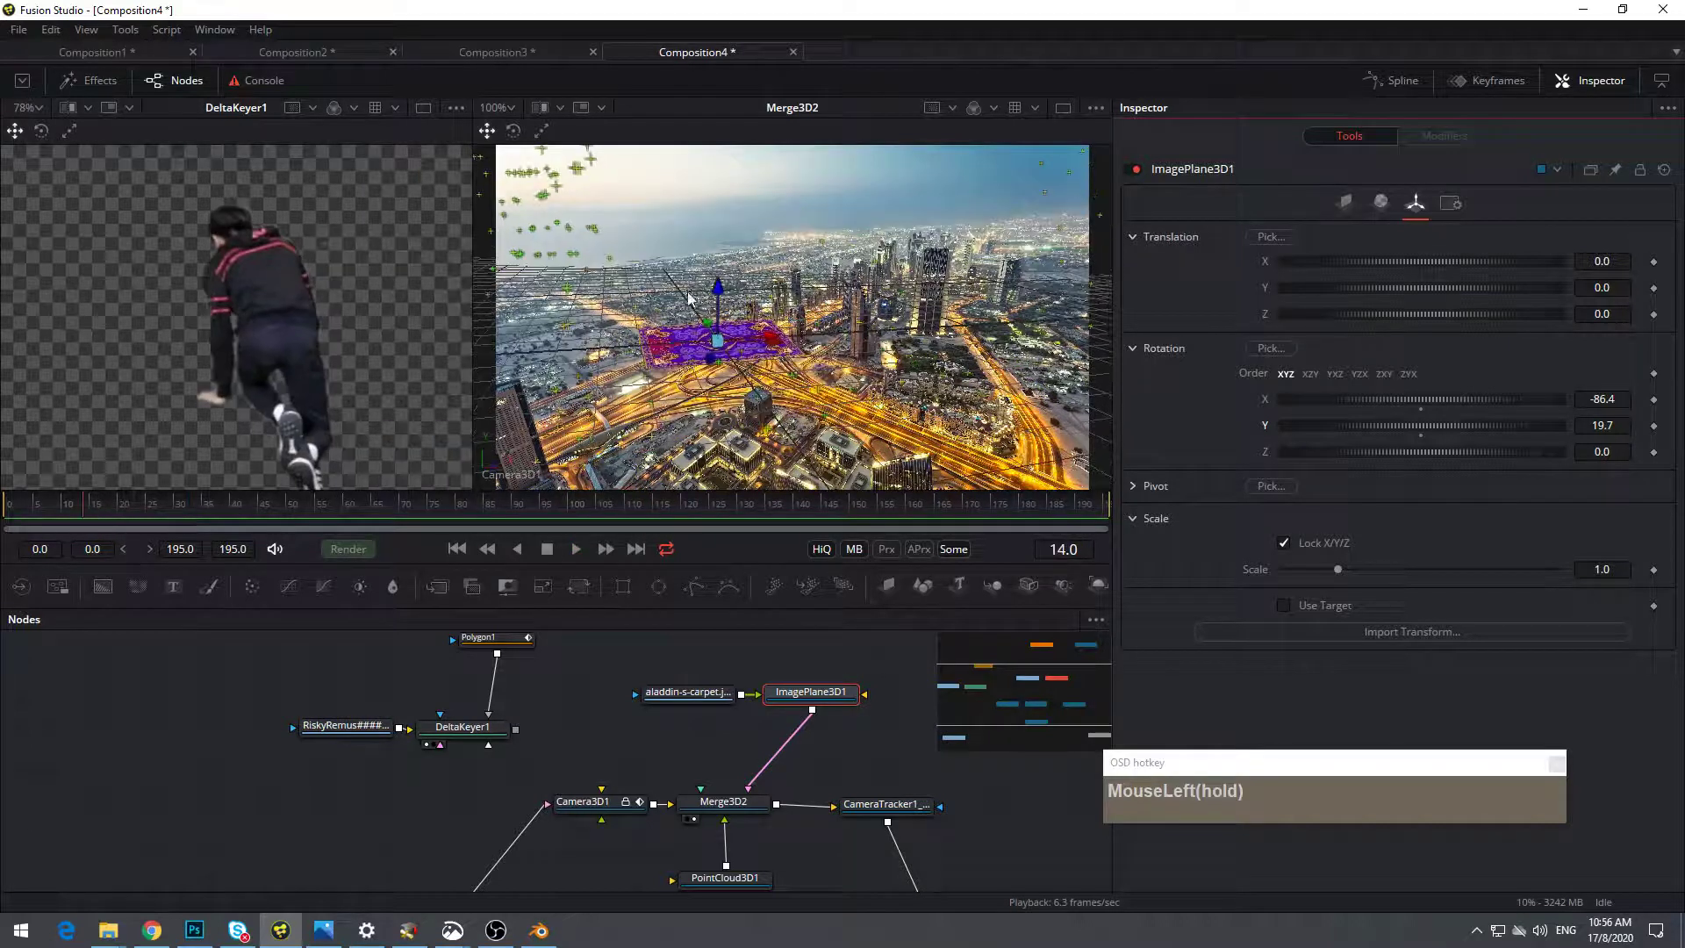
left_click(792, 352)
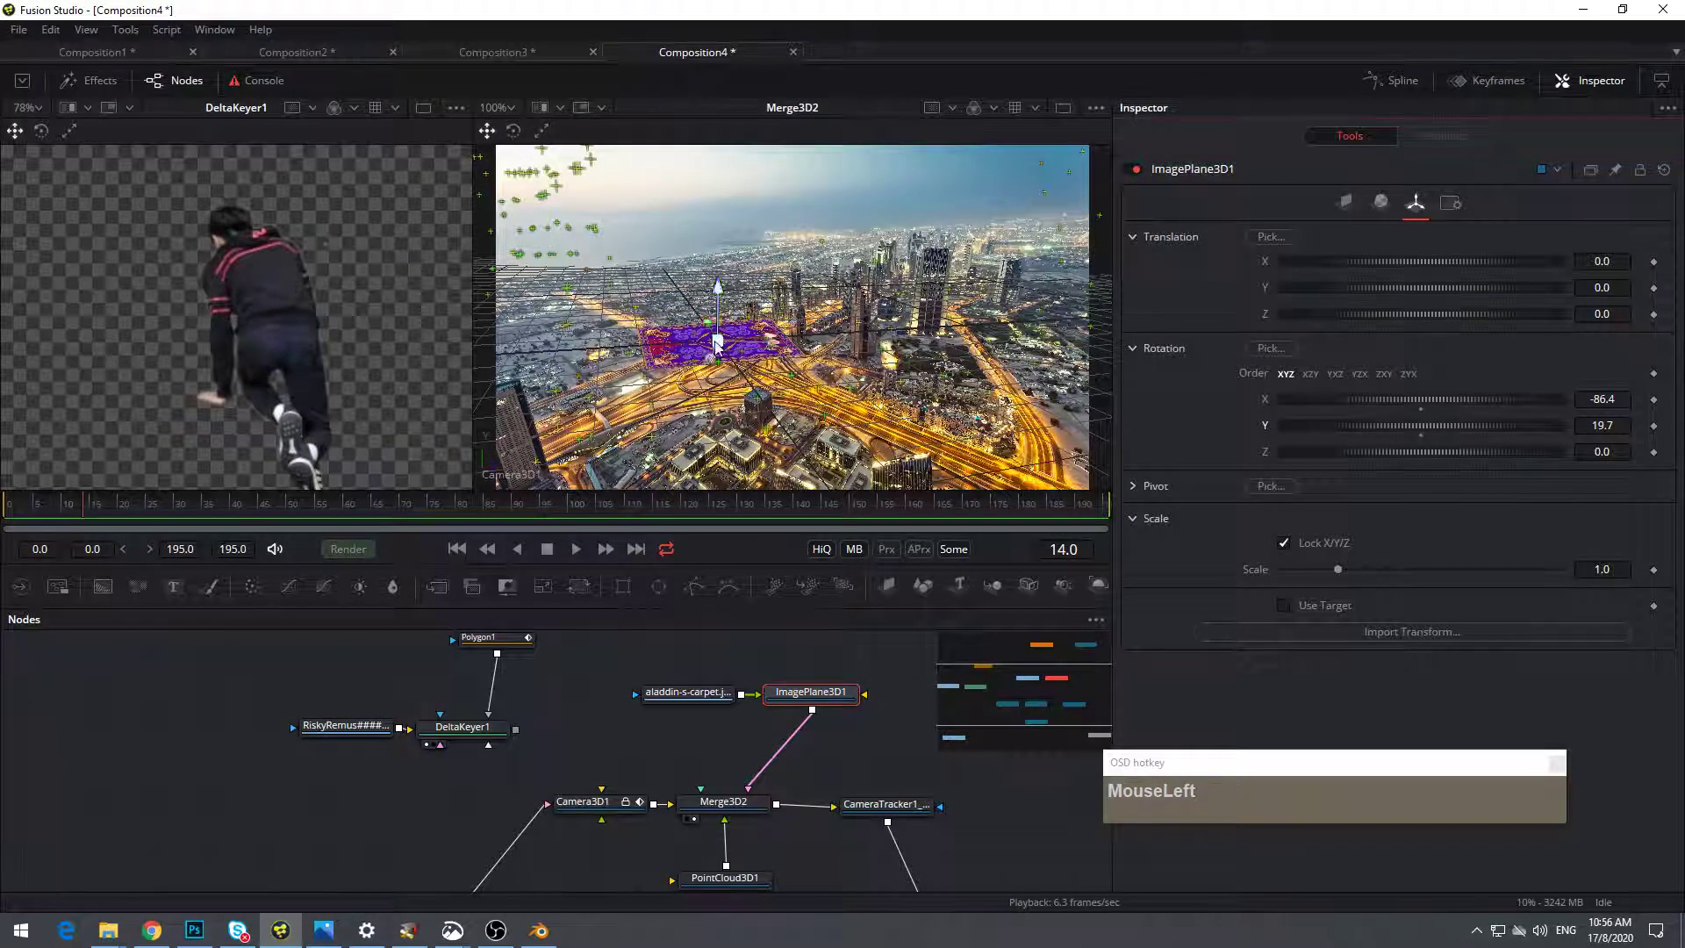
middle_click(833, 352)
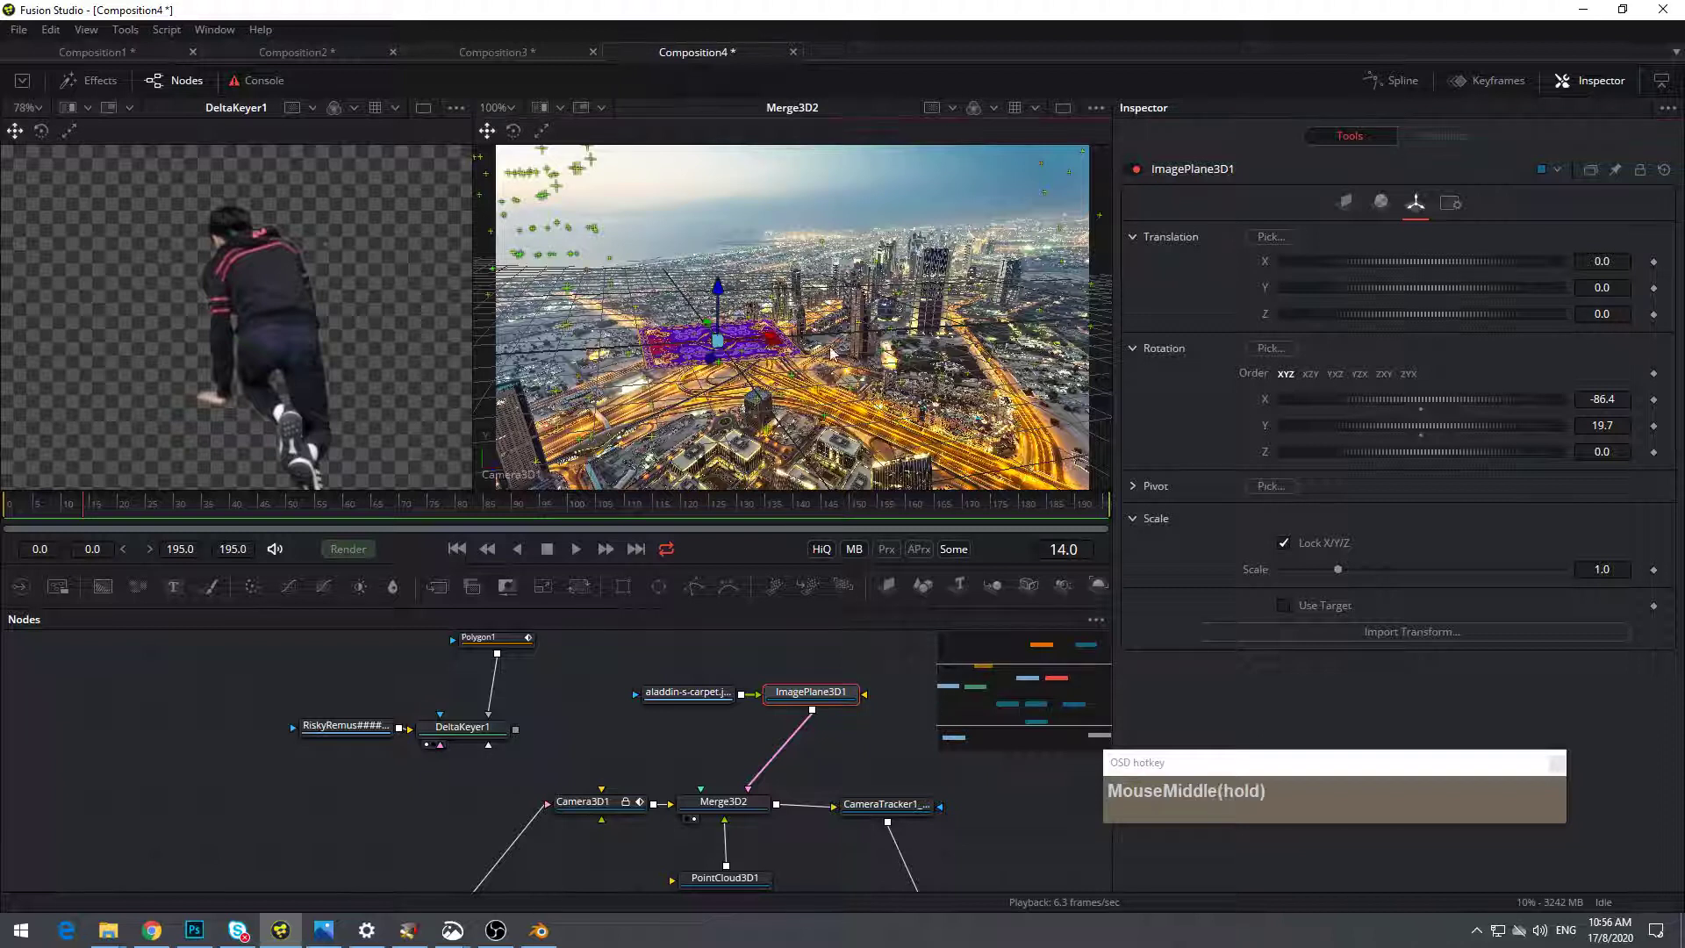
left_click_drag(590, 790, 512, 592)
left_click_drag(526, 738, 460, 784)
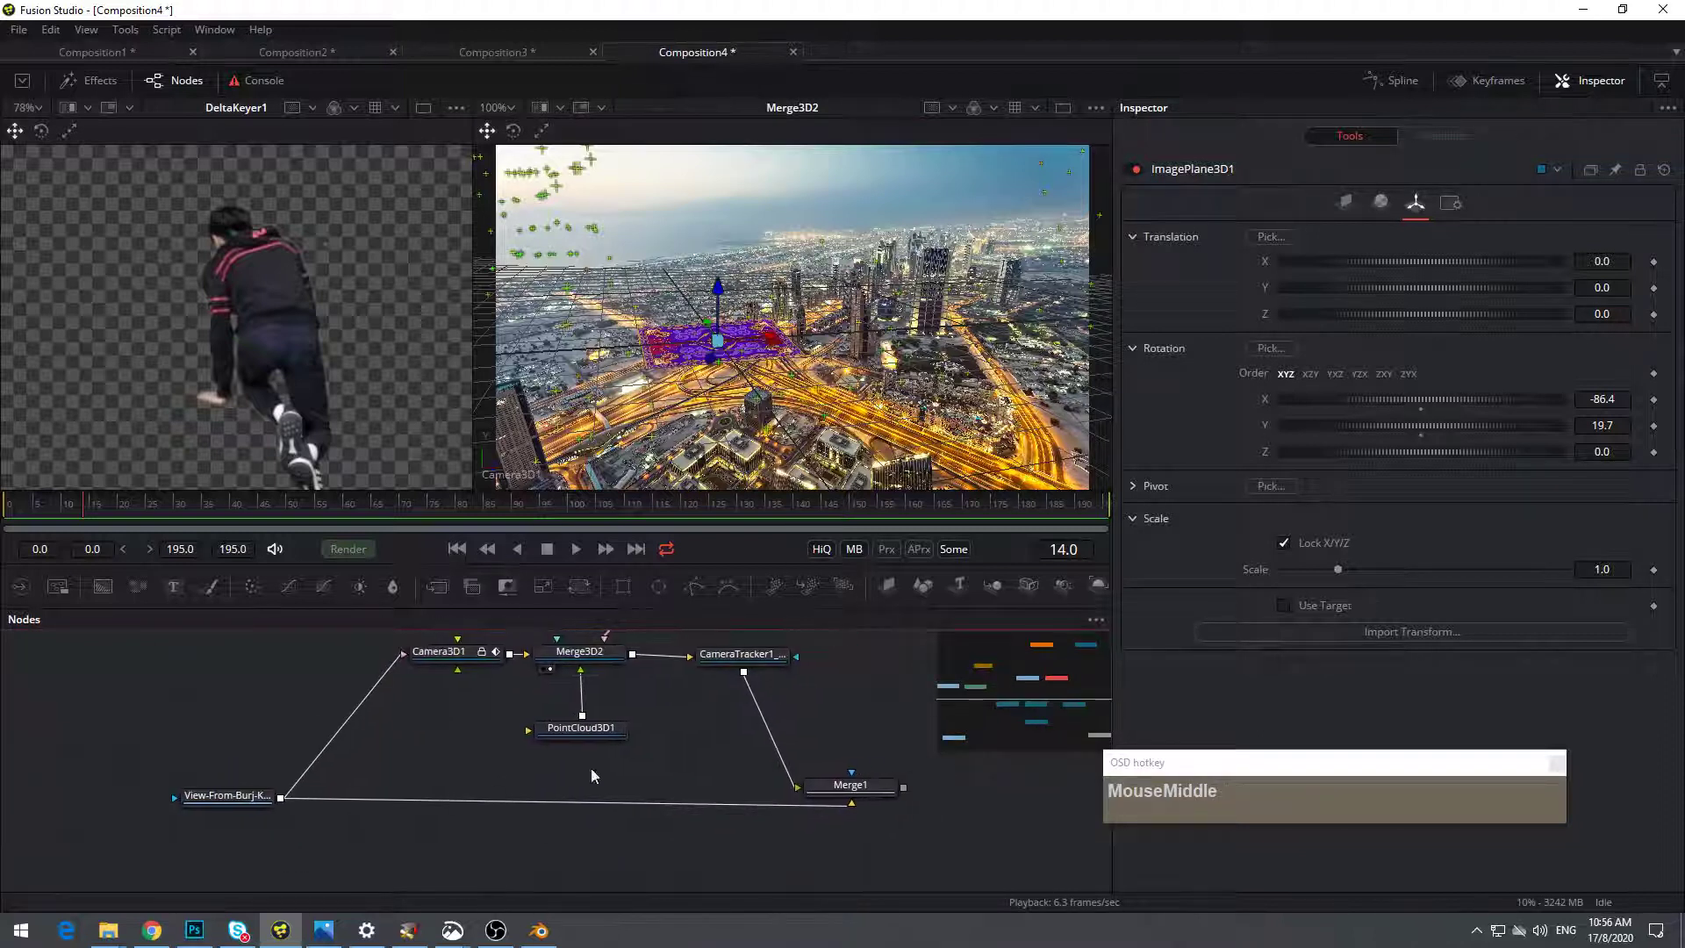
left_click_drag(823, 785, 833, 839)
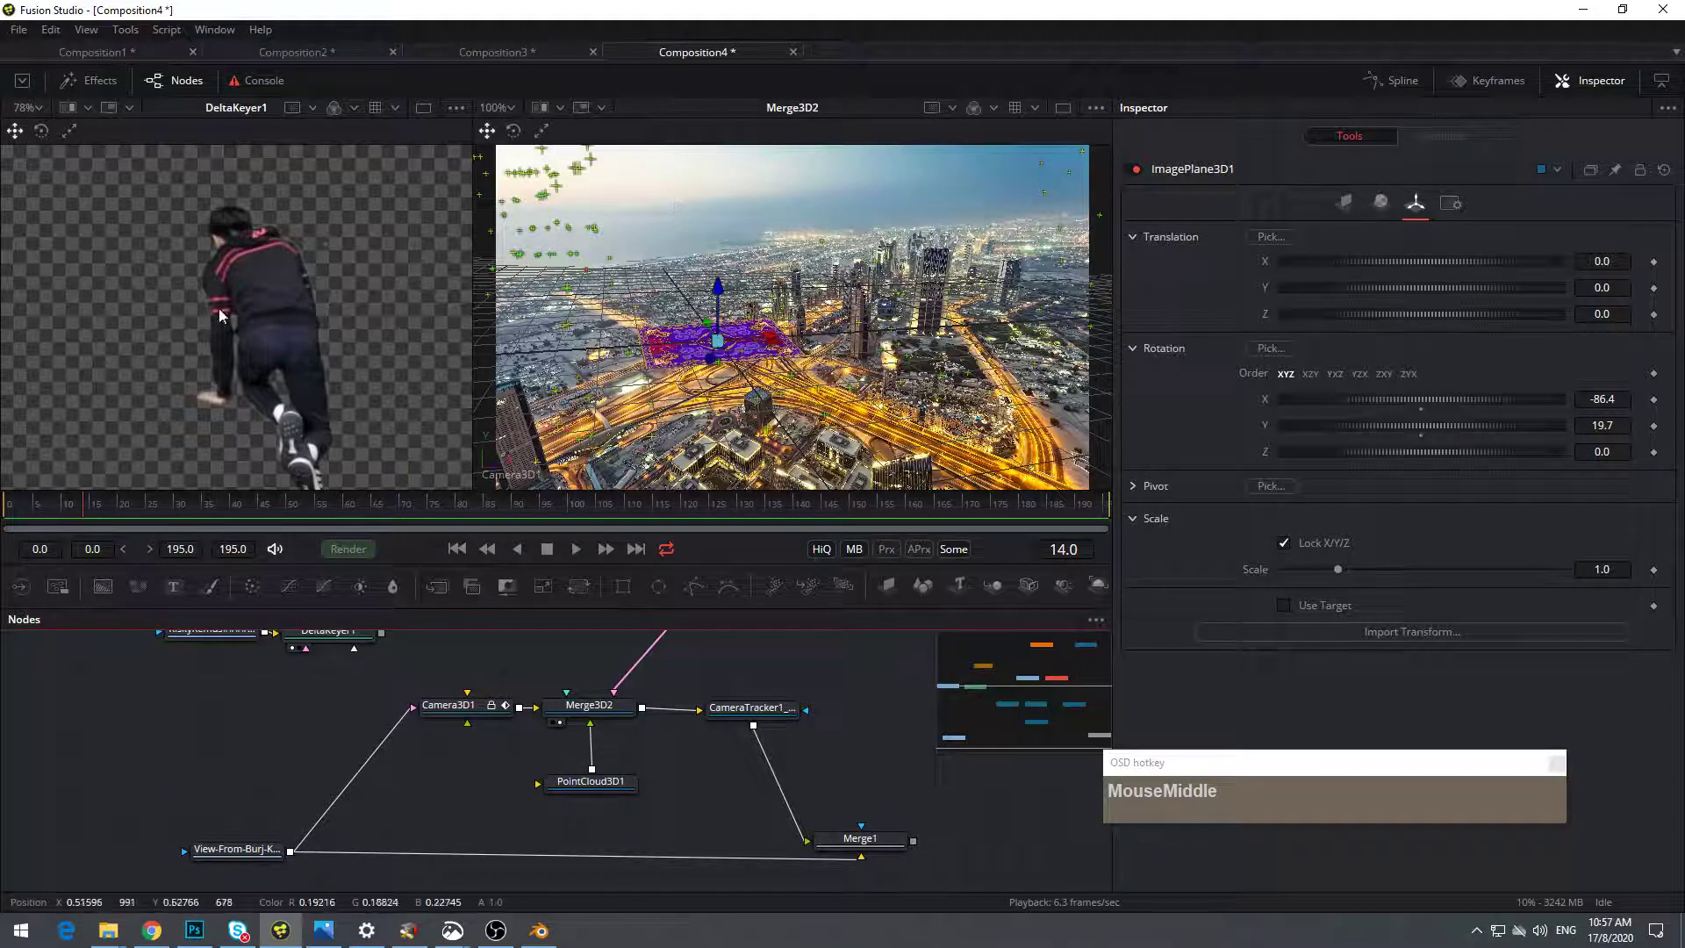
Rearrange the node graph so the carpet loader sits directly above ImagePlane3D1, clear of the RiskyRemus keyer branch
left_click_drag(145, 615, 243, 727)
left_click_drag(255, 651, 494, 888)
key("ctrl+z")
left_click_drag(484, 665, 484, 647)
left_click_drag(464, 642, 395, 730)
left_click_drag(605, 659, 720, 627)
left_click_drag(618, 705, 710, 681)
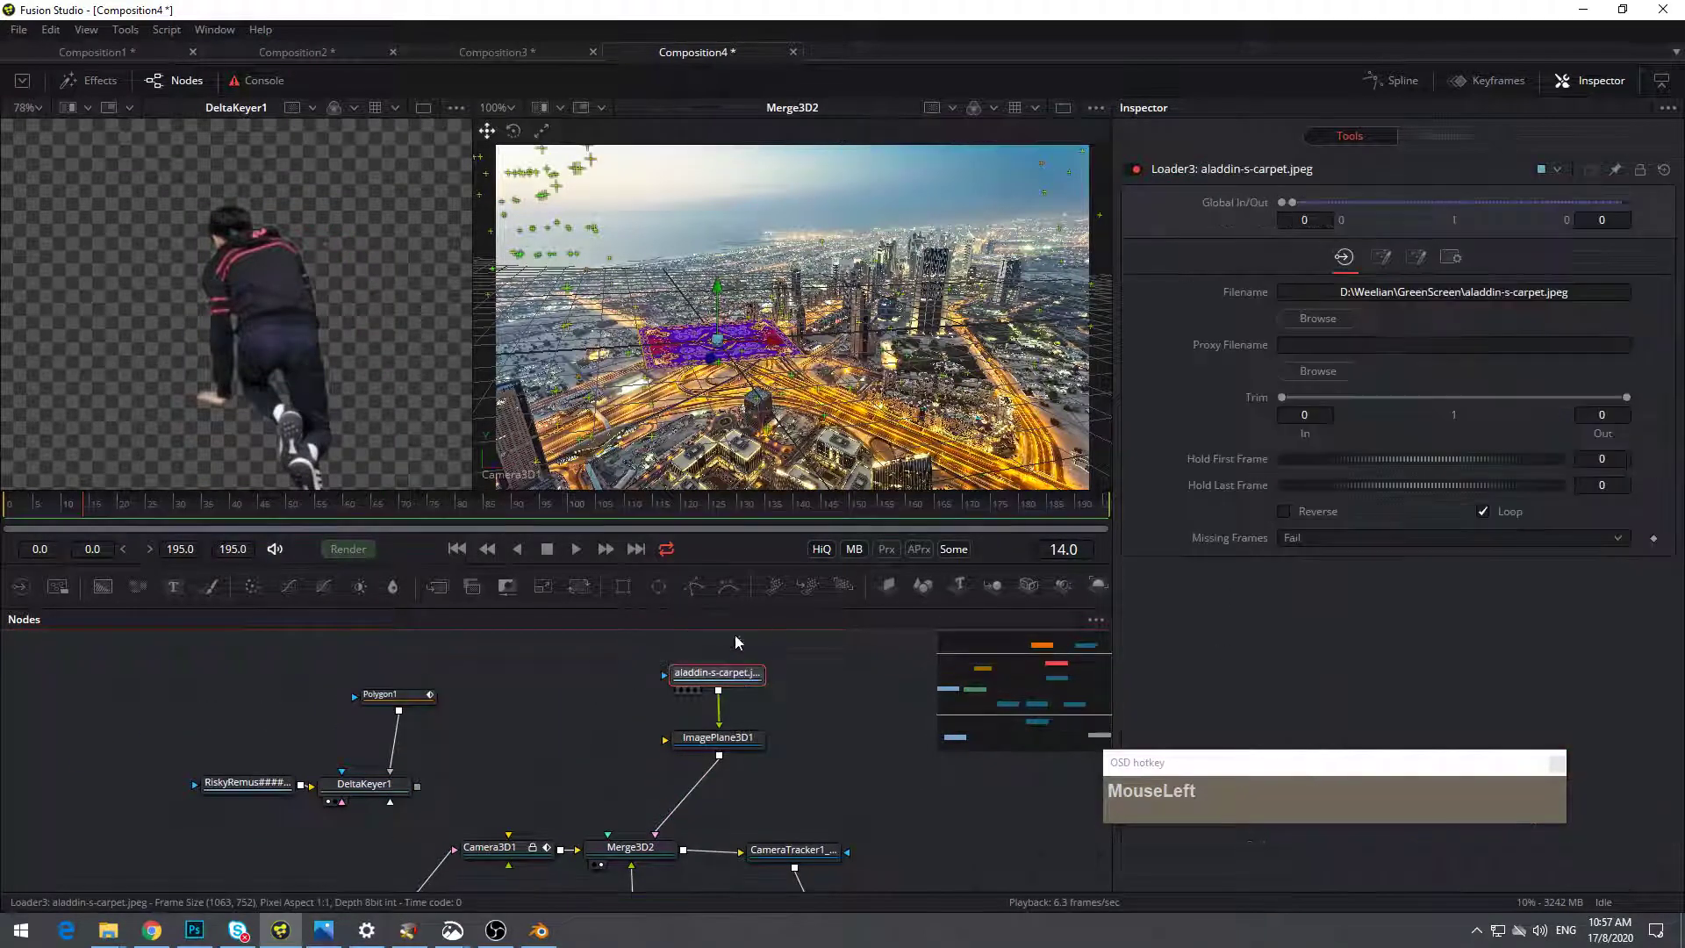
Add a second Image Plane 3D node, feed DeltaKeyer1 into it, and connect its output to Merge3D2
left_click(891, 588)
left_click_drag(861, 724, 522, 738)
left_click_drag(388, 787, 462, 746)
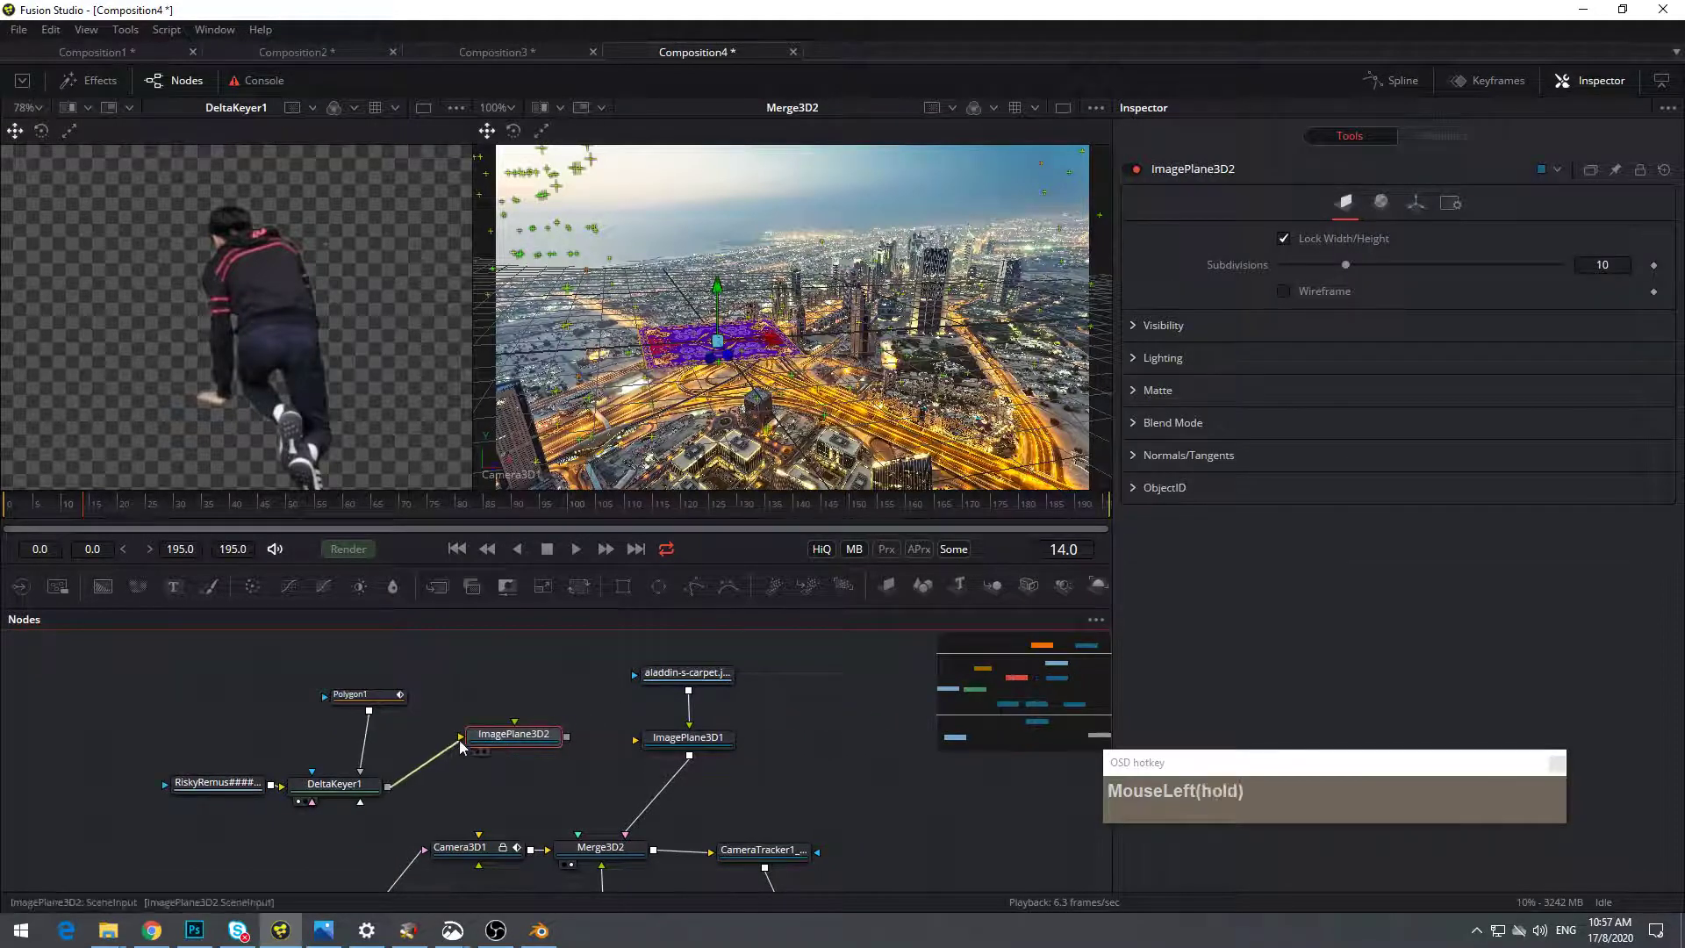
left_click_drag(387, 786, 604, 860)
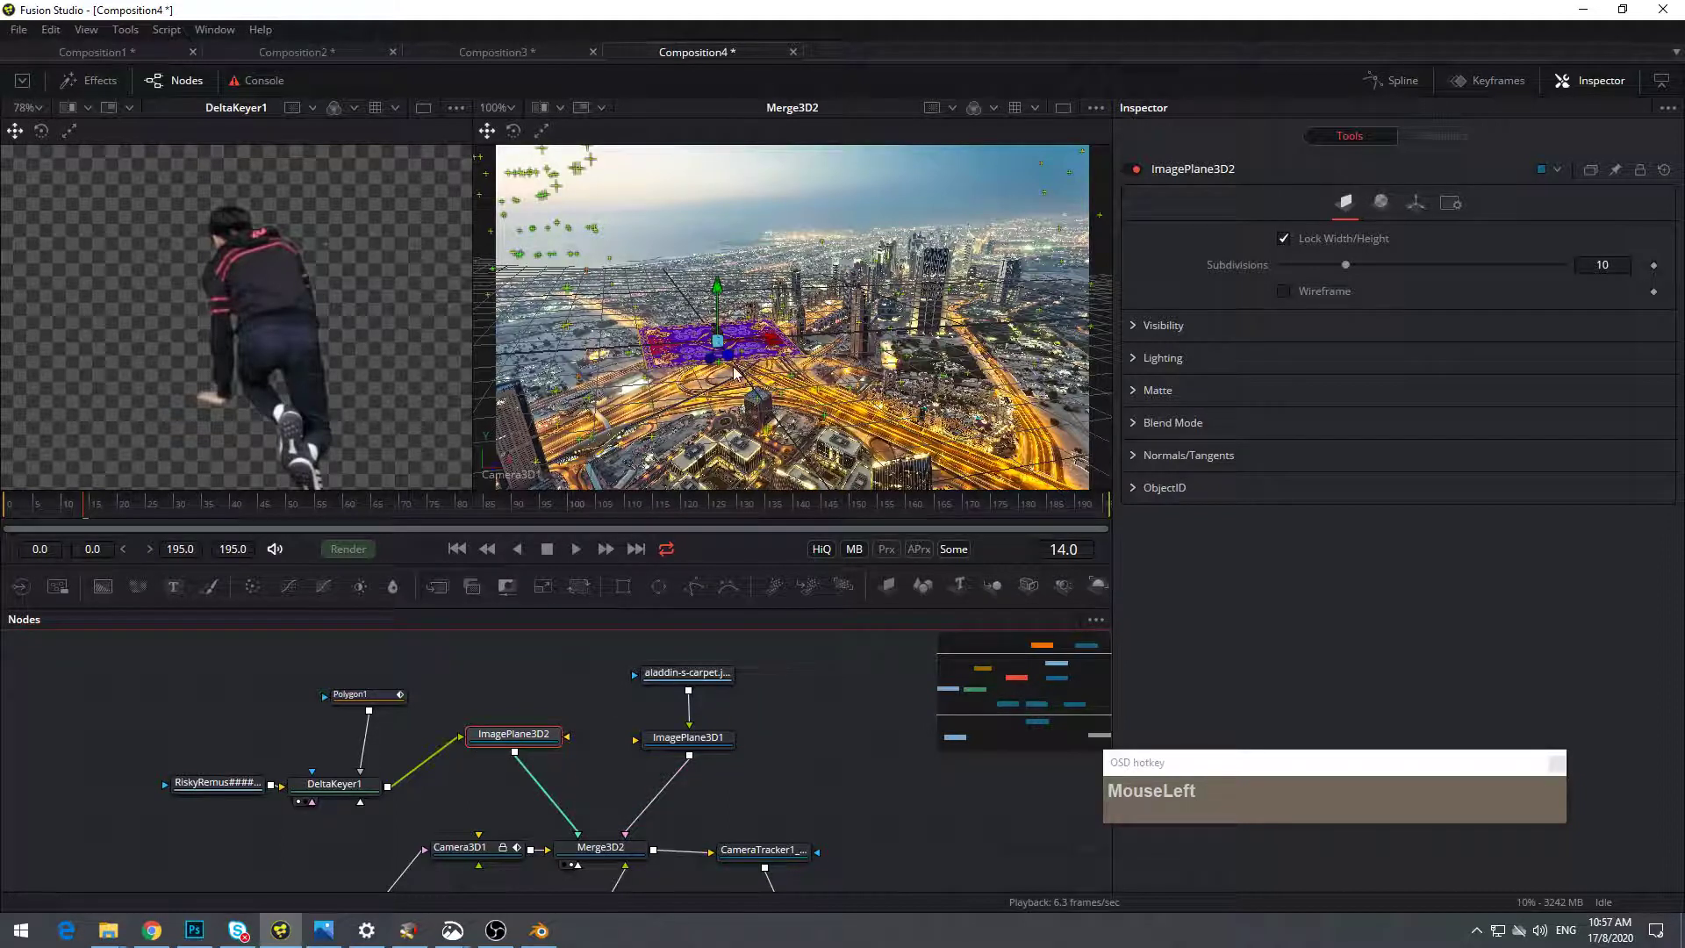
Scale the carpet image plane ImagePlane3D1 to 1.636
left_click_drag(840, 853, 785, 718)
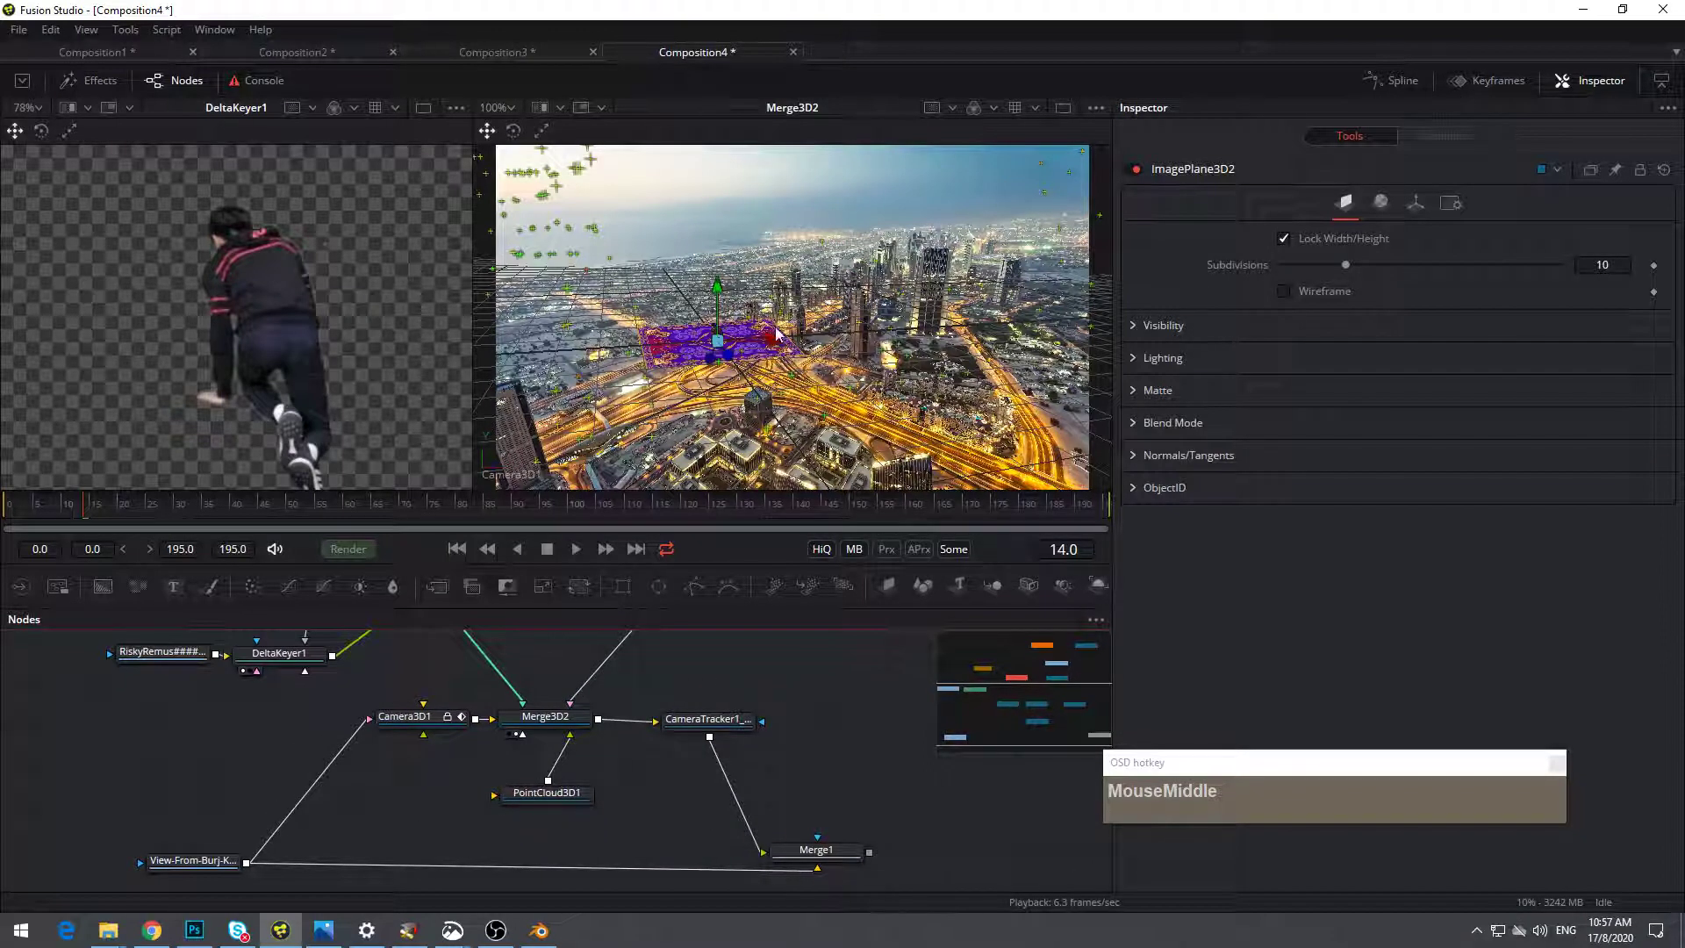
left_click_drag(644, 709, 625, 840)
left_click(639, 747)
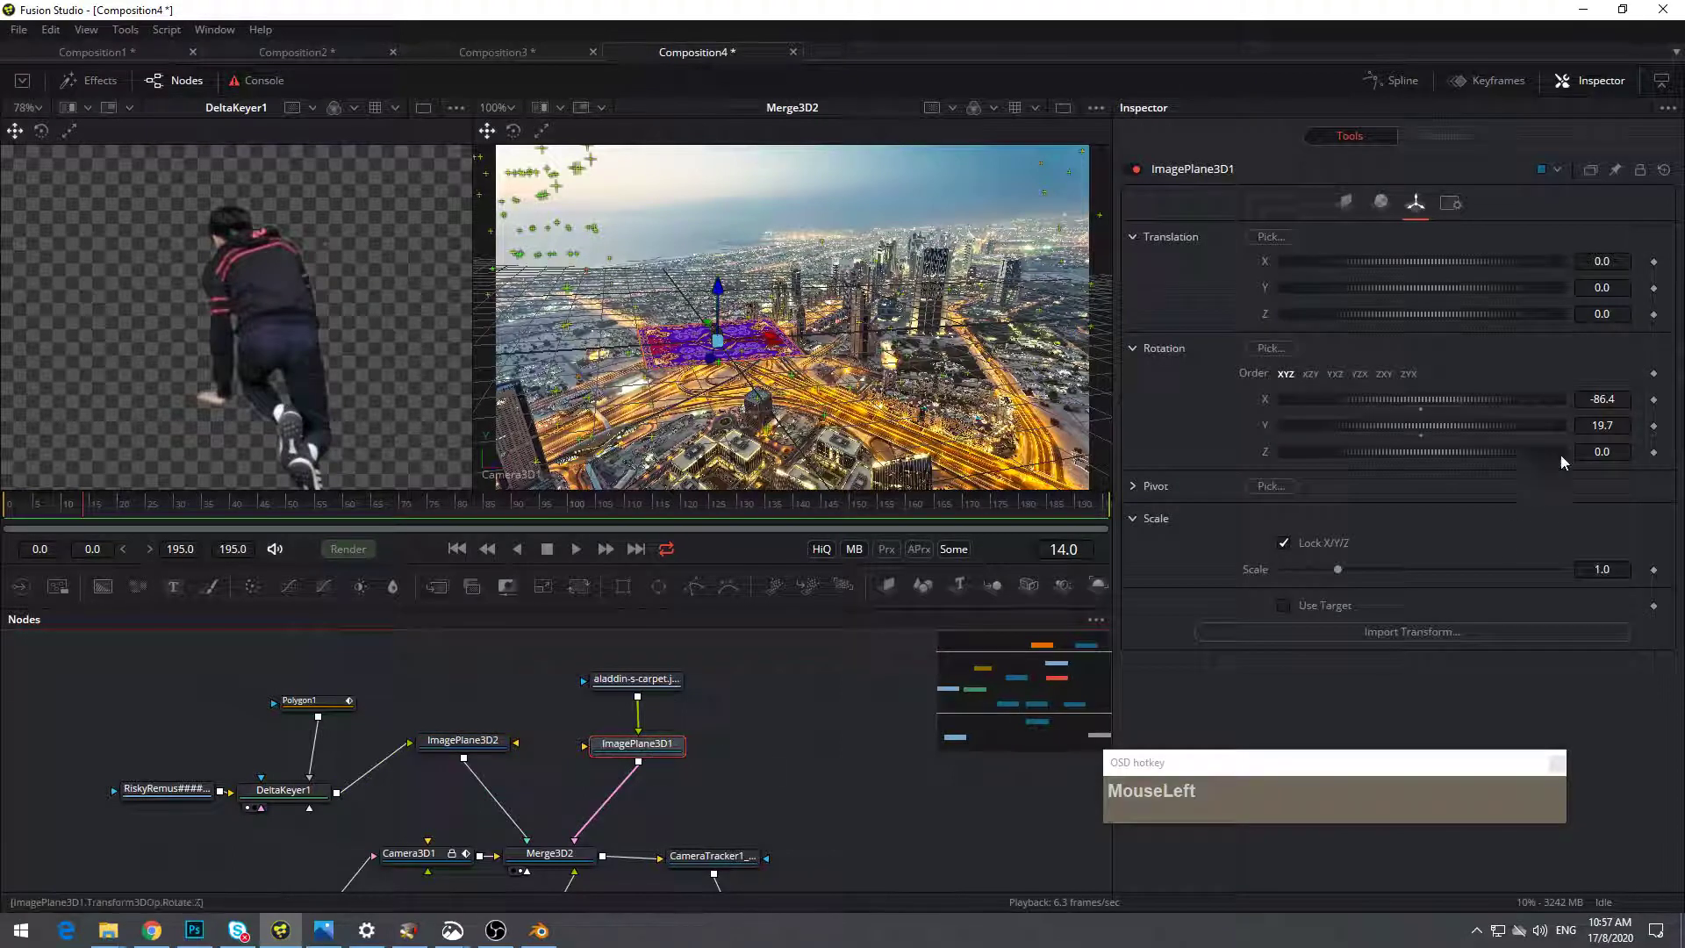
left_click_drag(1338, 568, 1375, 572)
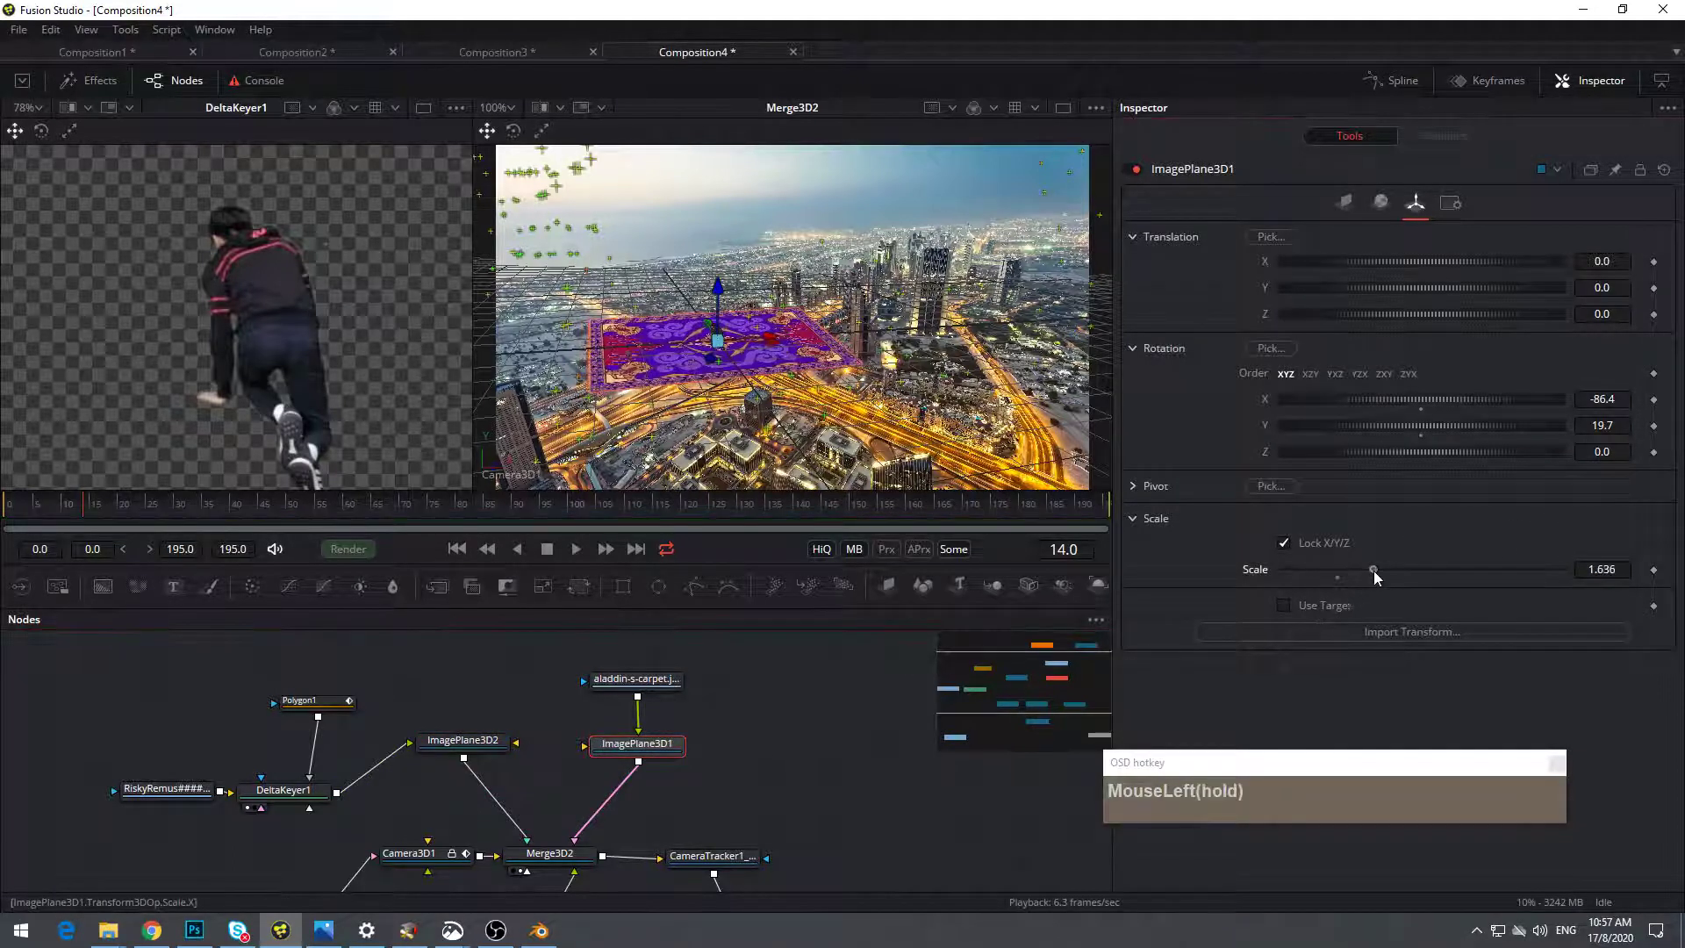
Scale the actor's image plane ImagePlane3D2 to 3.884 and move it to about Y 0.385 and Z 0.826
left_click(462, 743)
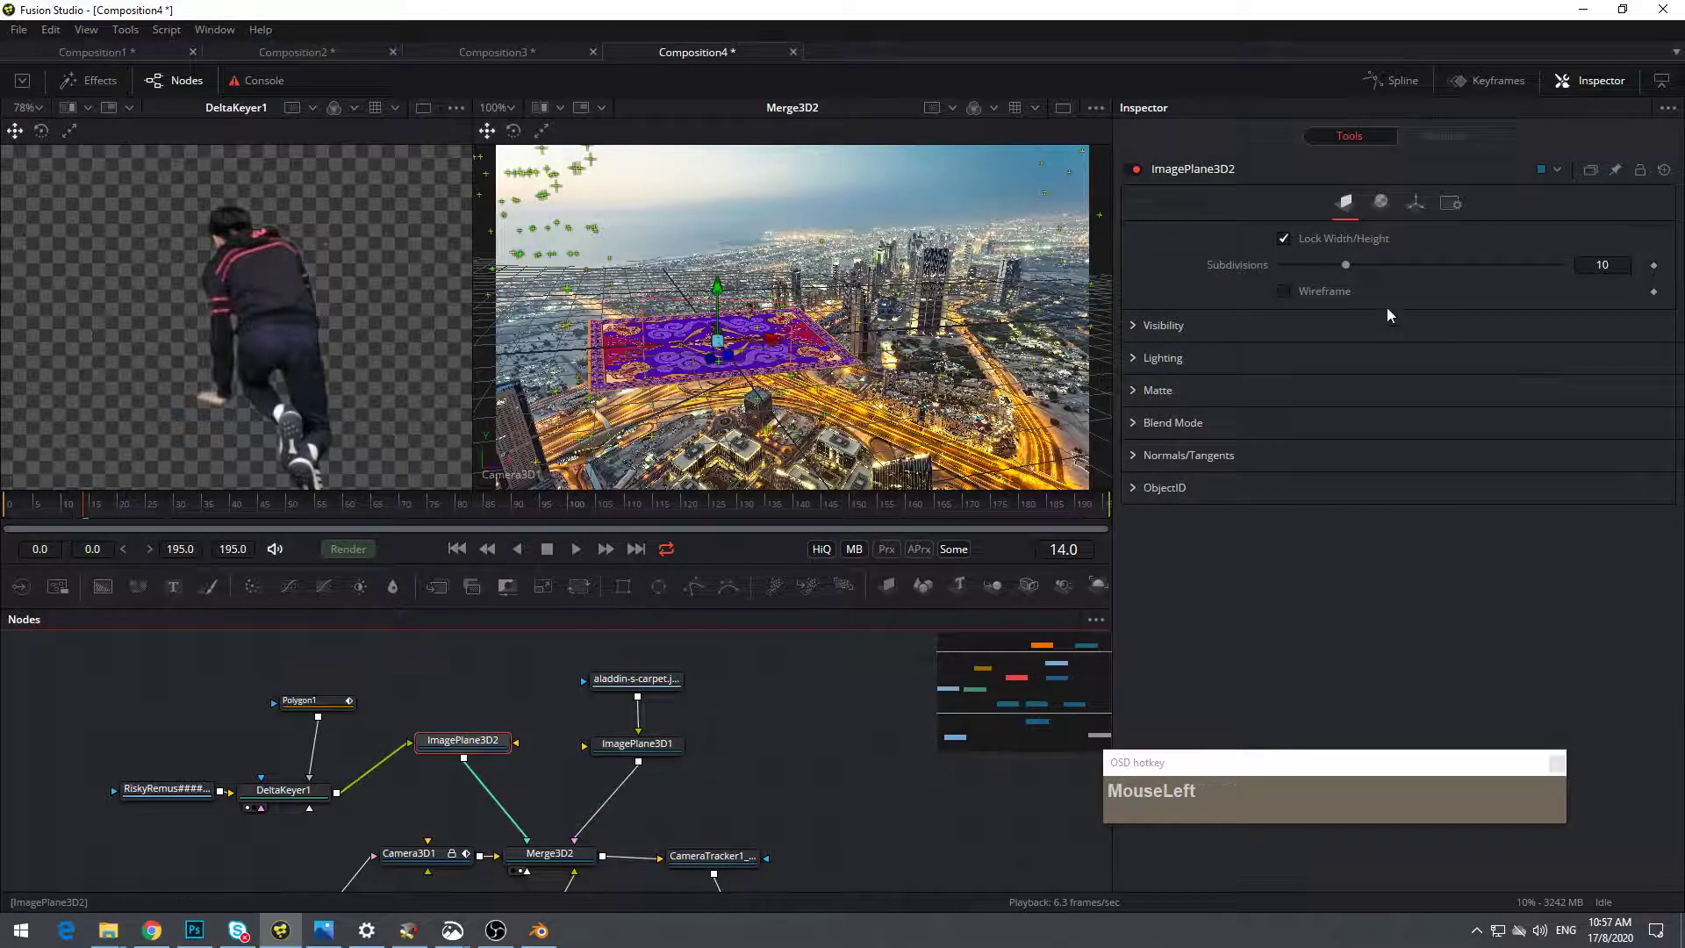
left_click(1417, 204)
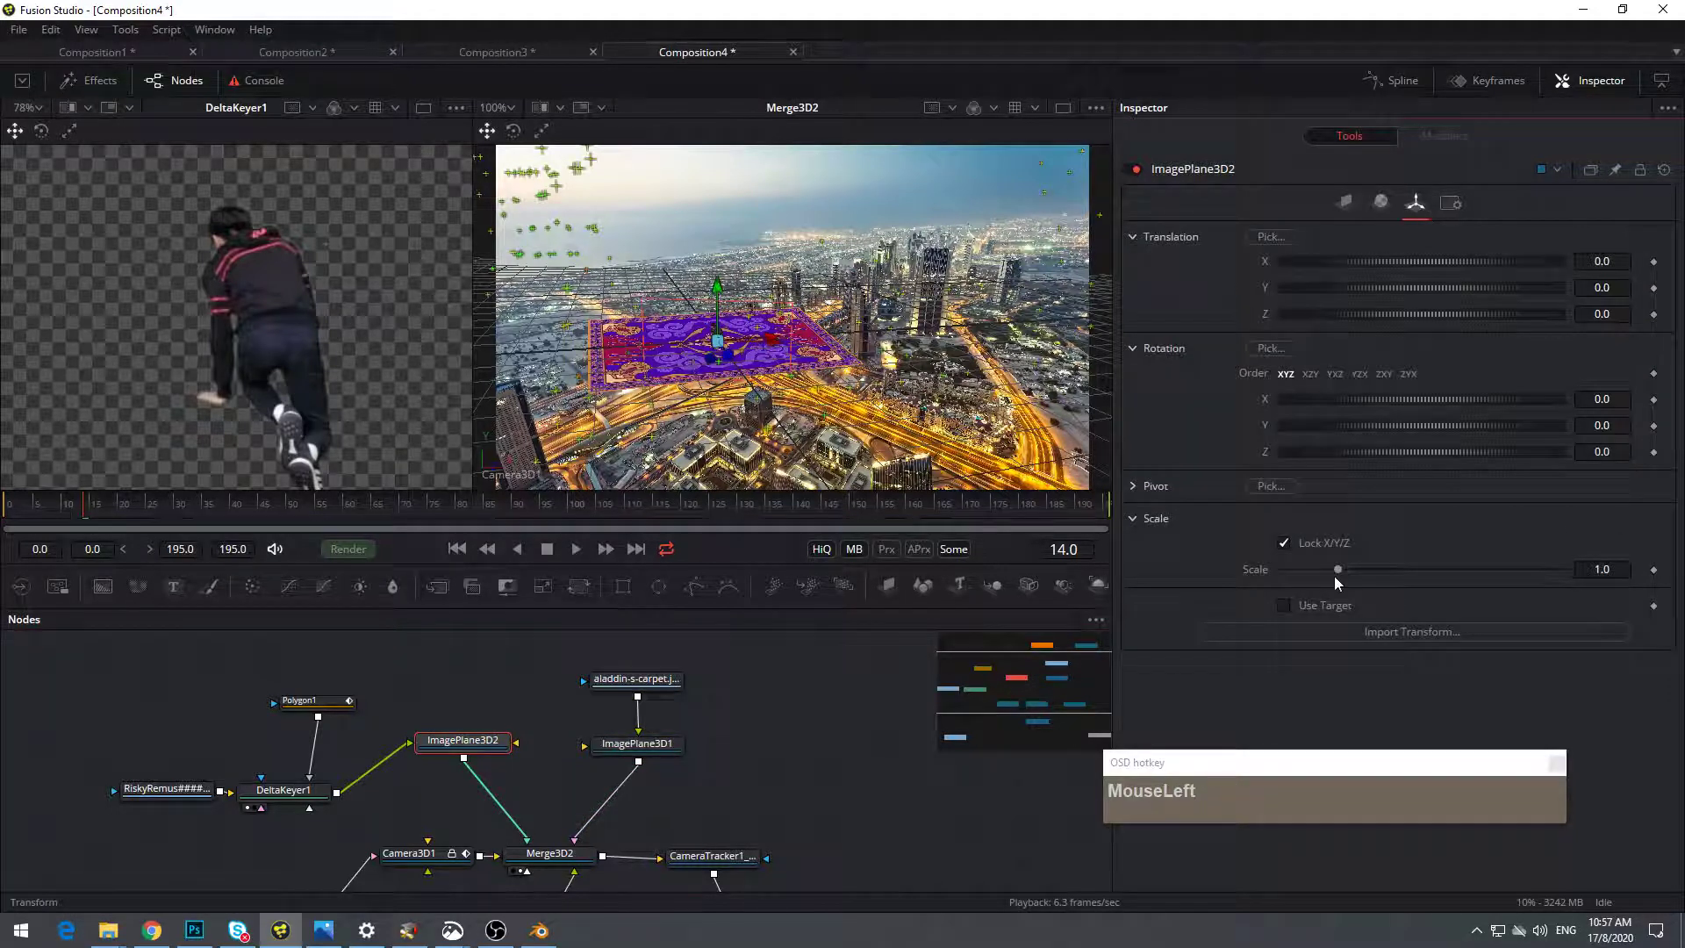
left_click_drag(1334, 576, 1399, 567)
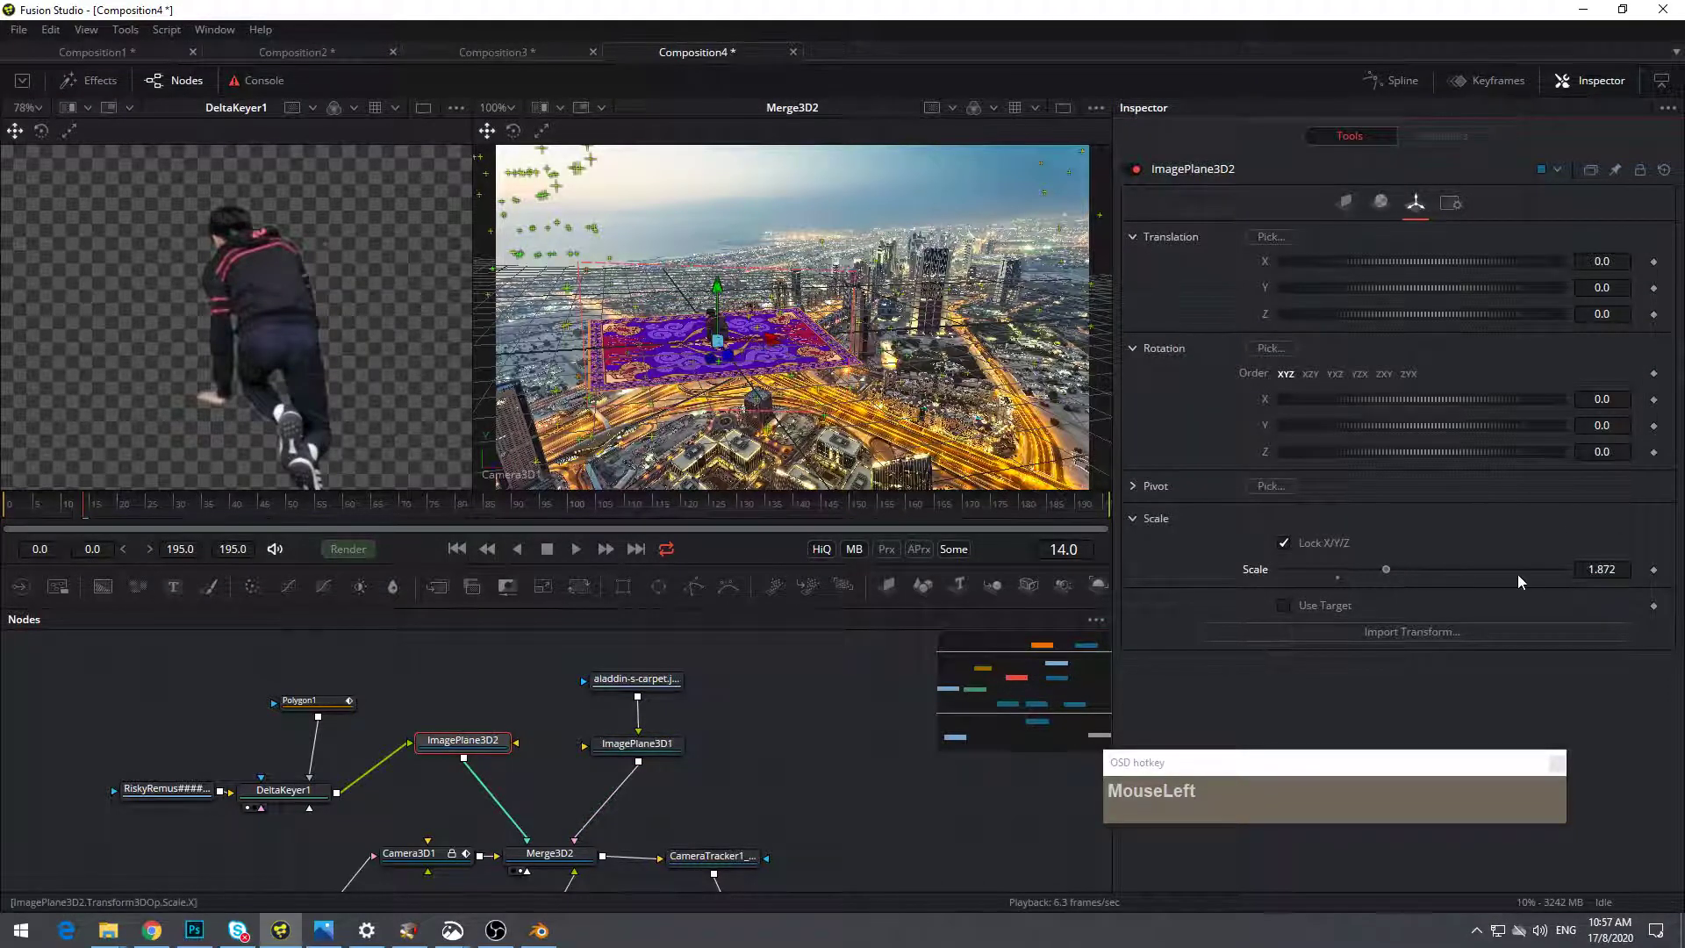
left_click_drag(1518, 576, 1501, 574)
left_click_drag(721, 330, 748, 351)
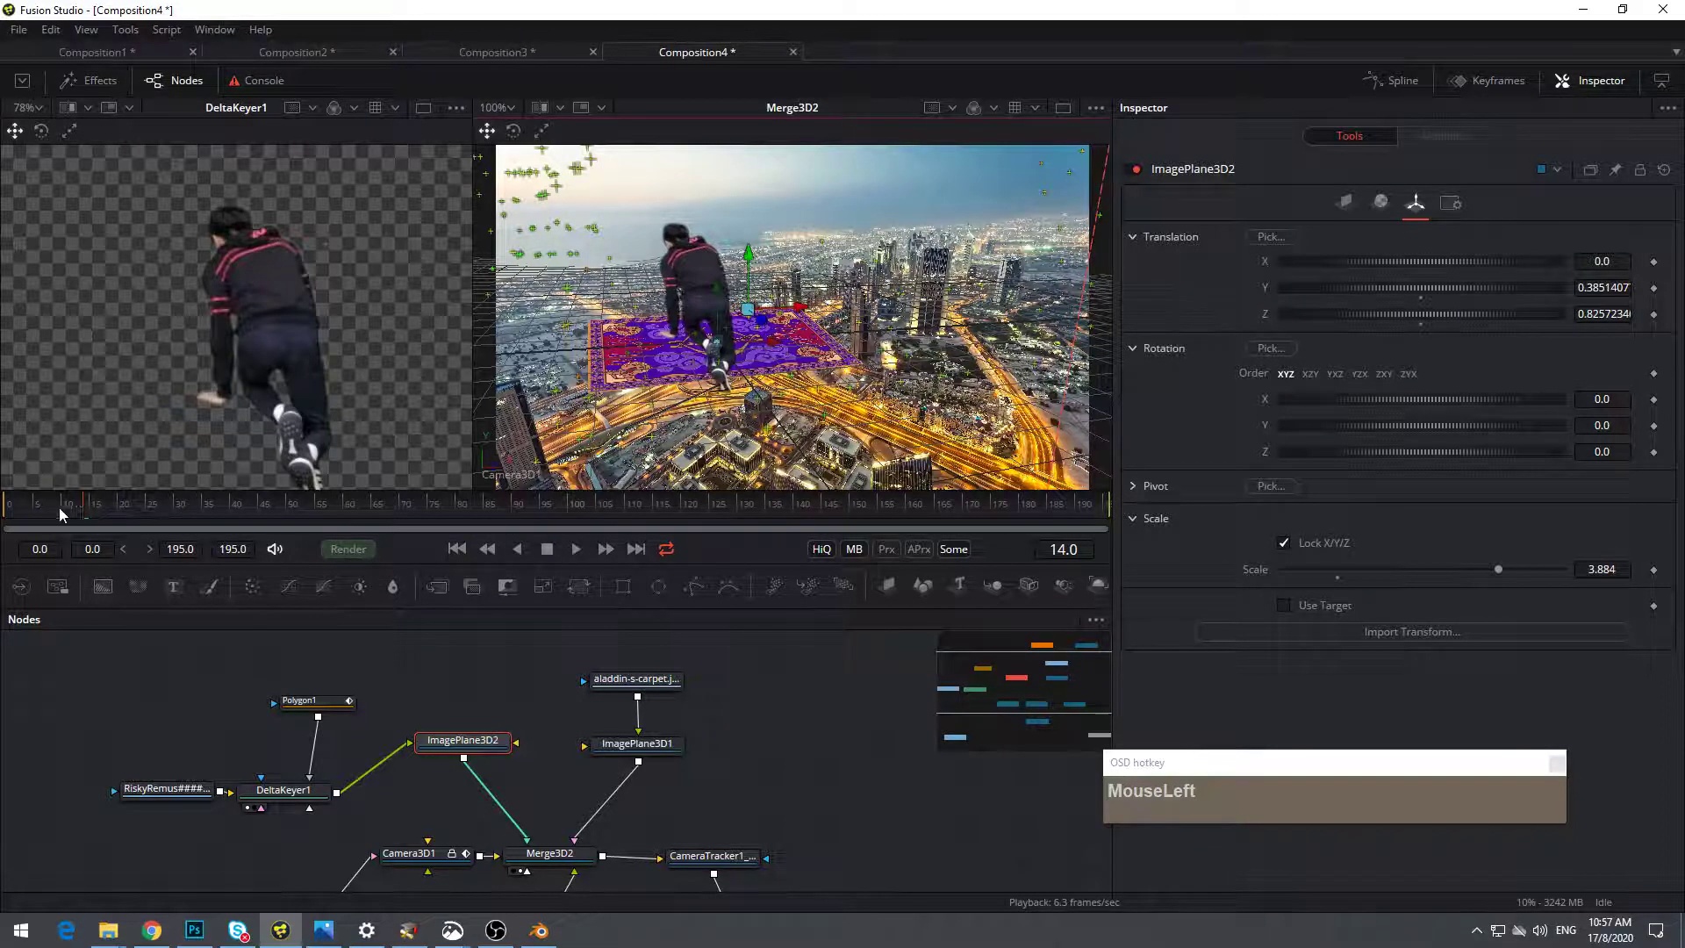
At frame 0, undo the actor plane's Z move, rotate it to X -2.2, and reposition it at about Y 0.494, Z -0.014
left_click_drag(84, 513, 7, 532)
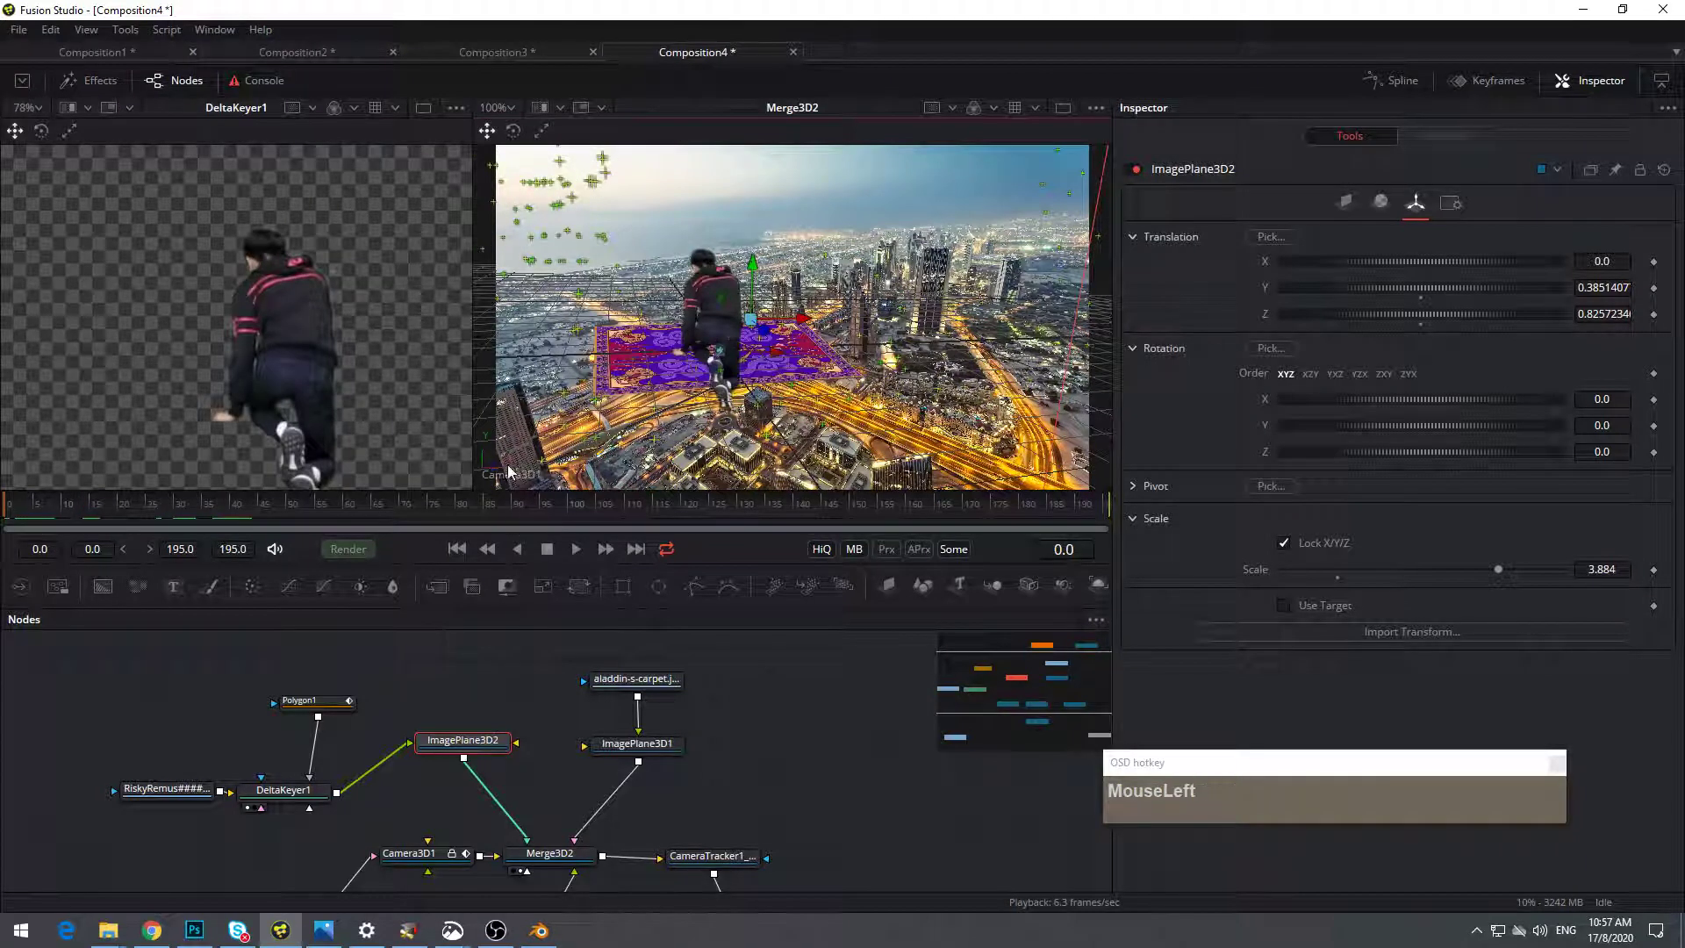
key("ctrl+z")
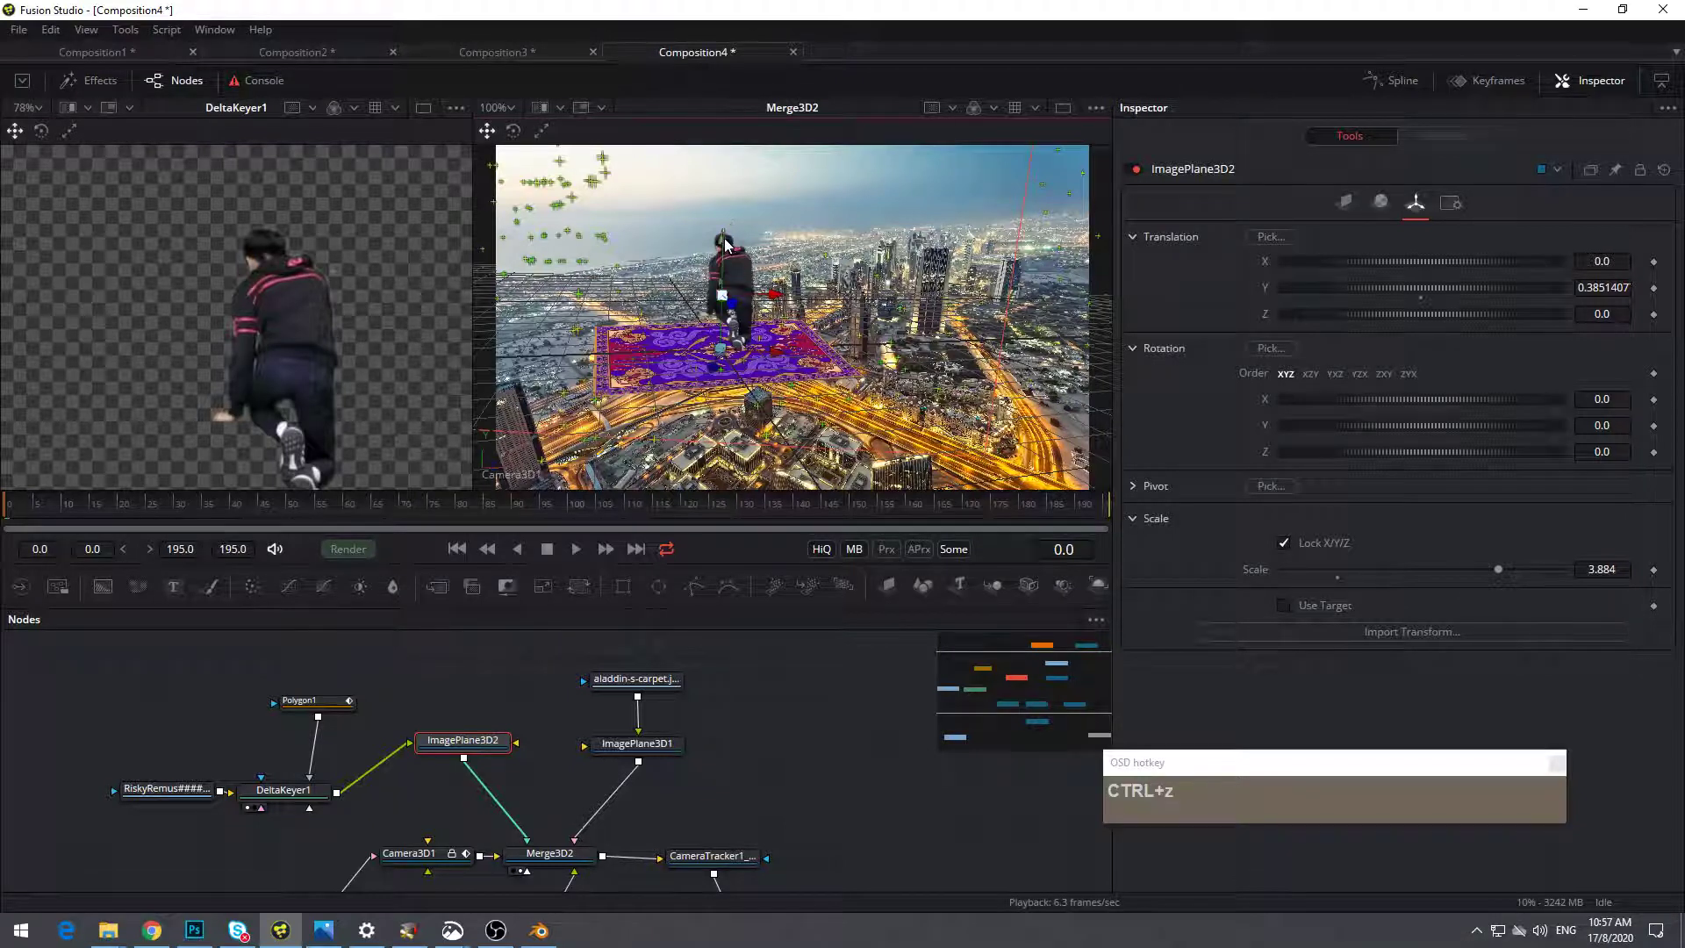
left_click_drag(725, 256, 734, 360)
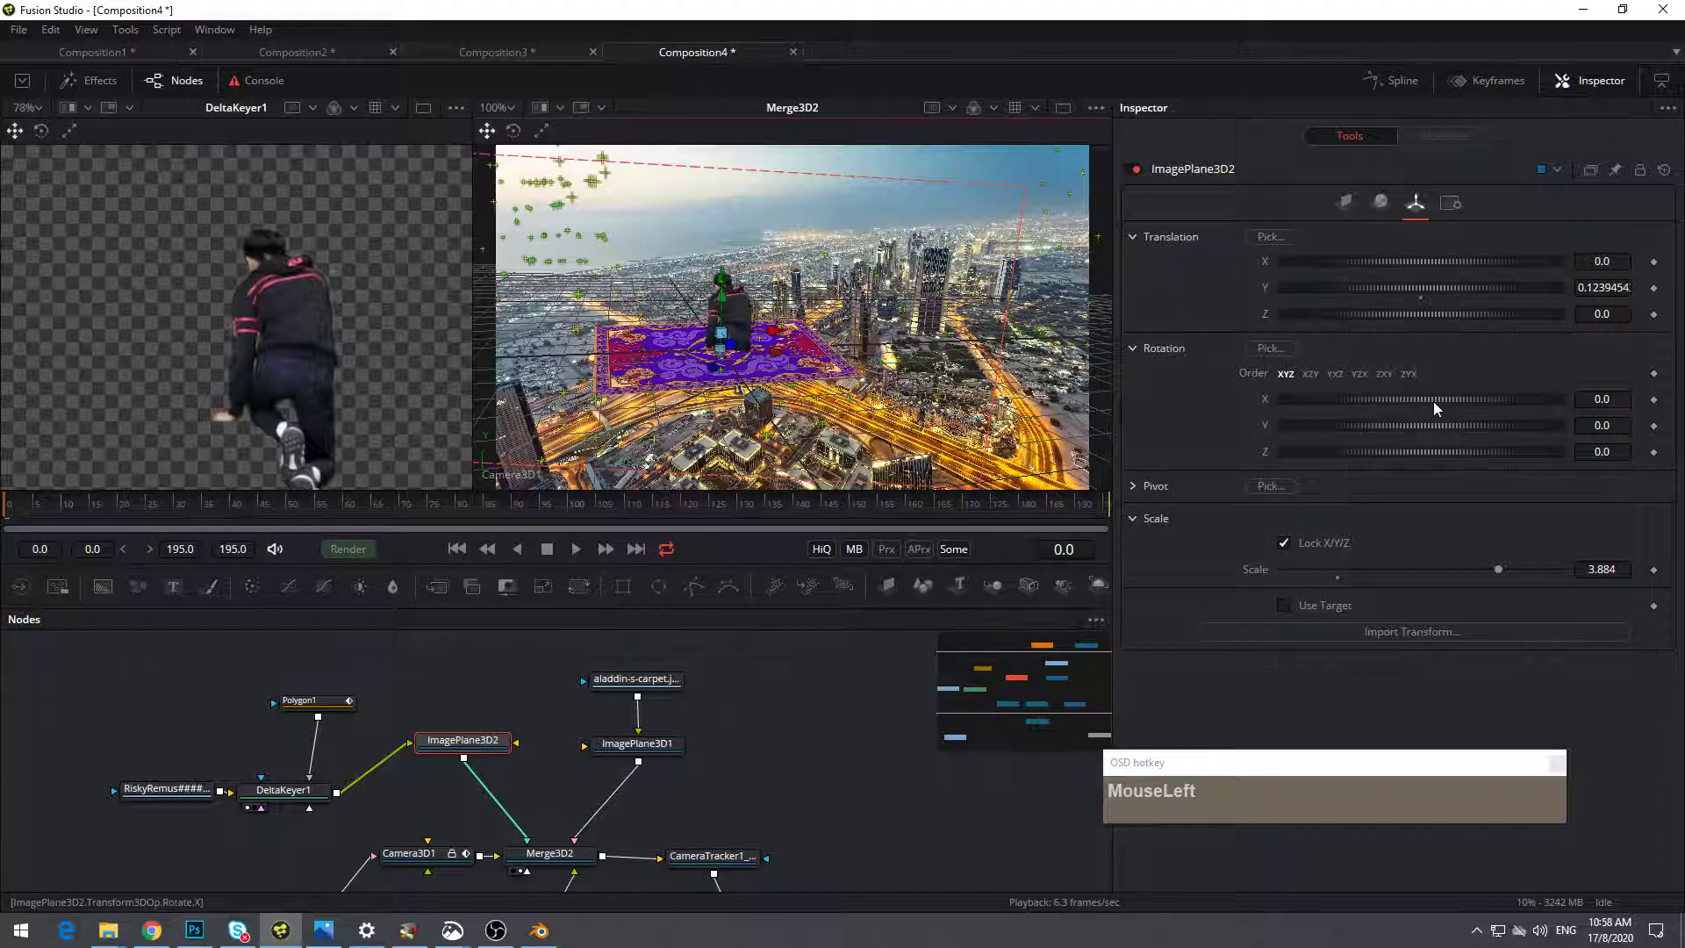
left_click_drag(720, 294, 717, 237)
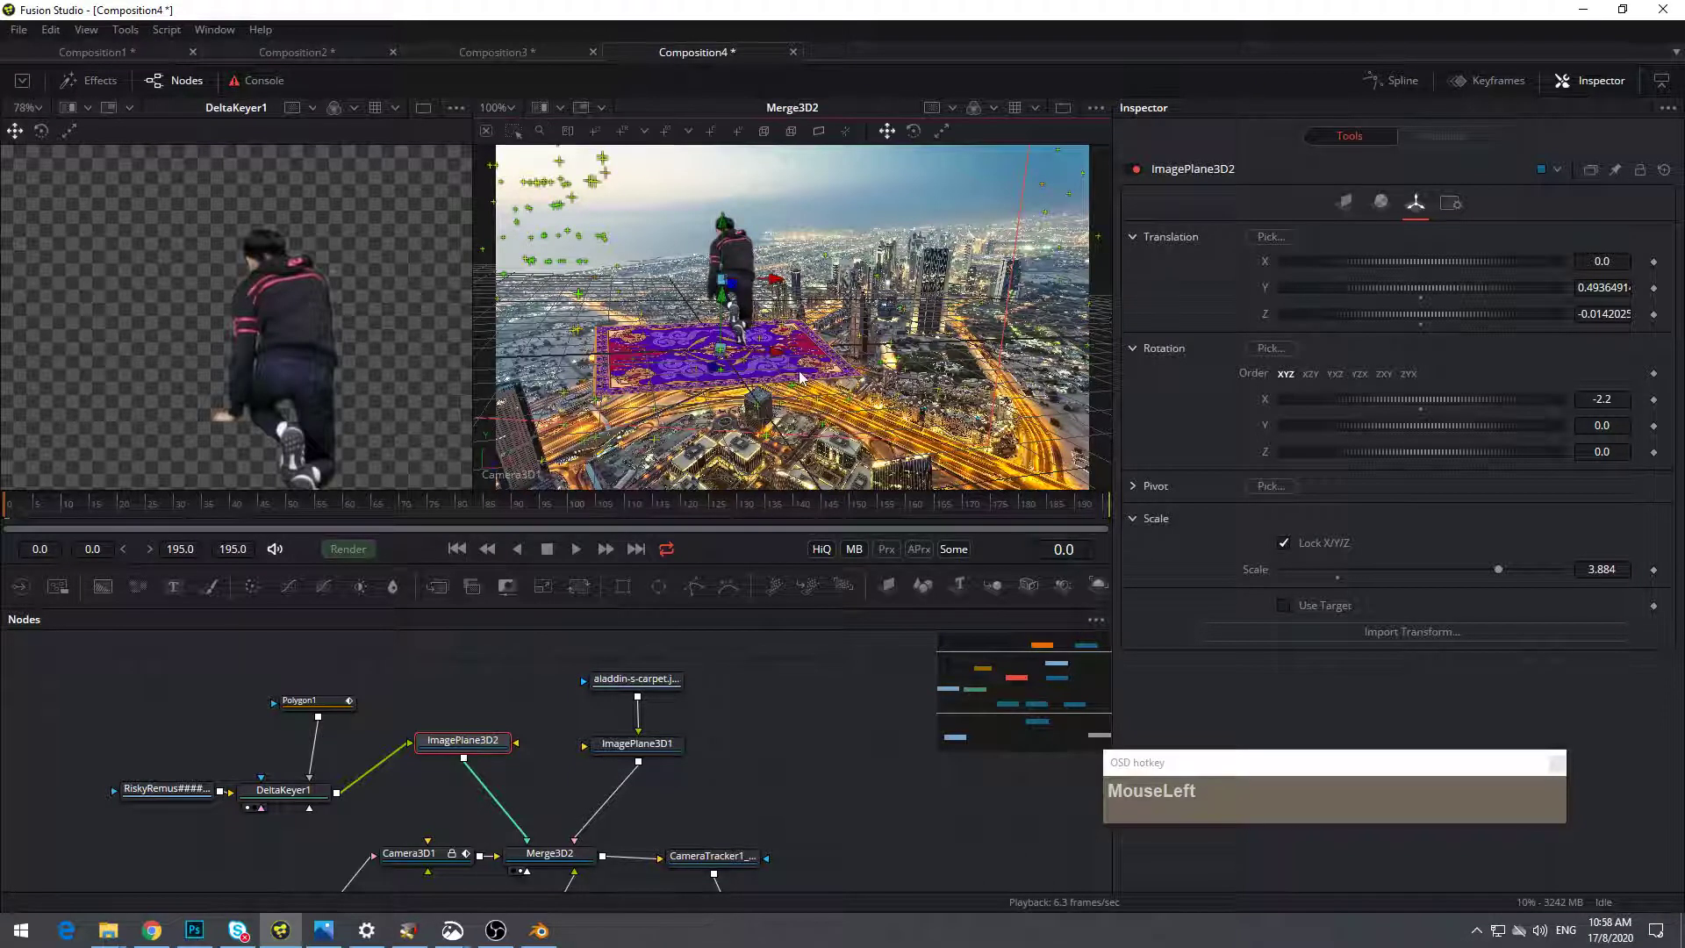
Tilt the carpet image plane to an X rotation of -75.5
middle_click(421, 822)
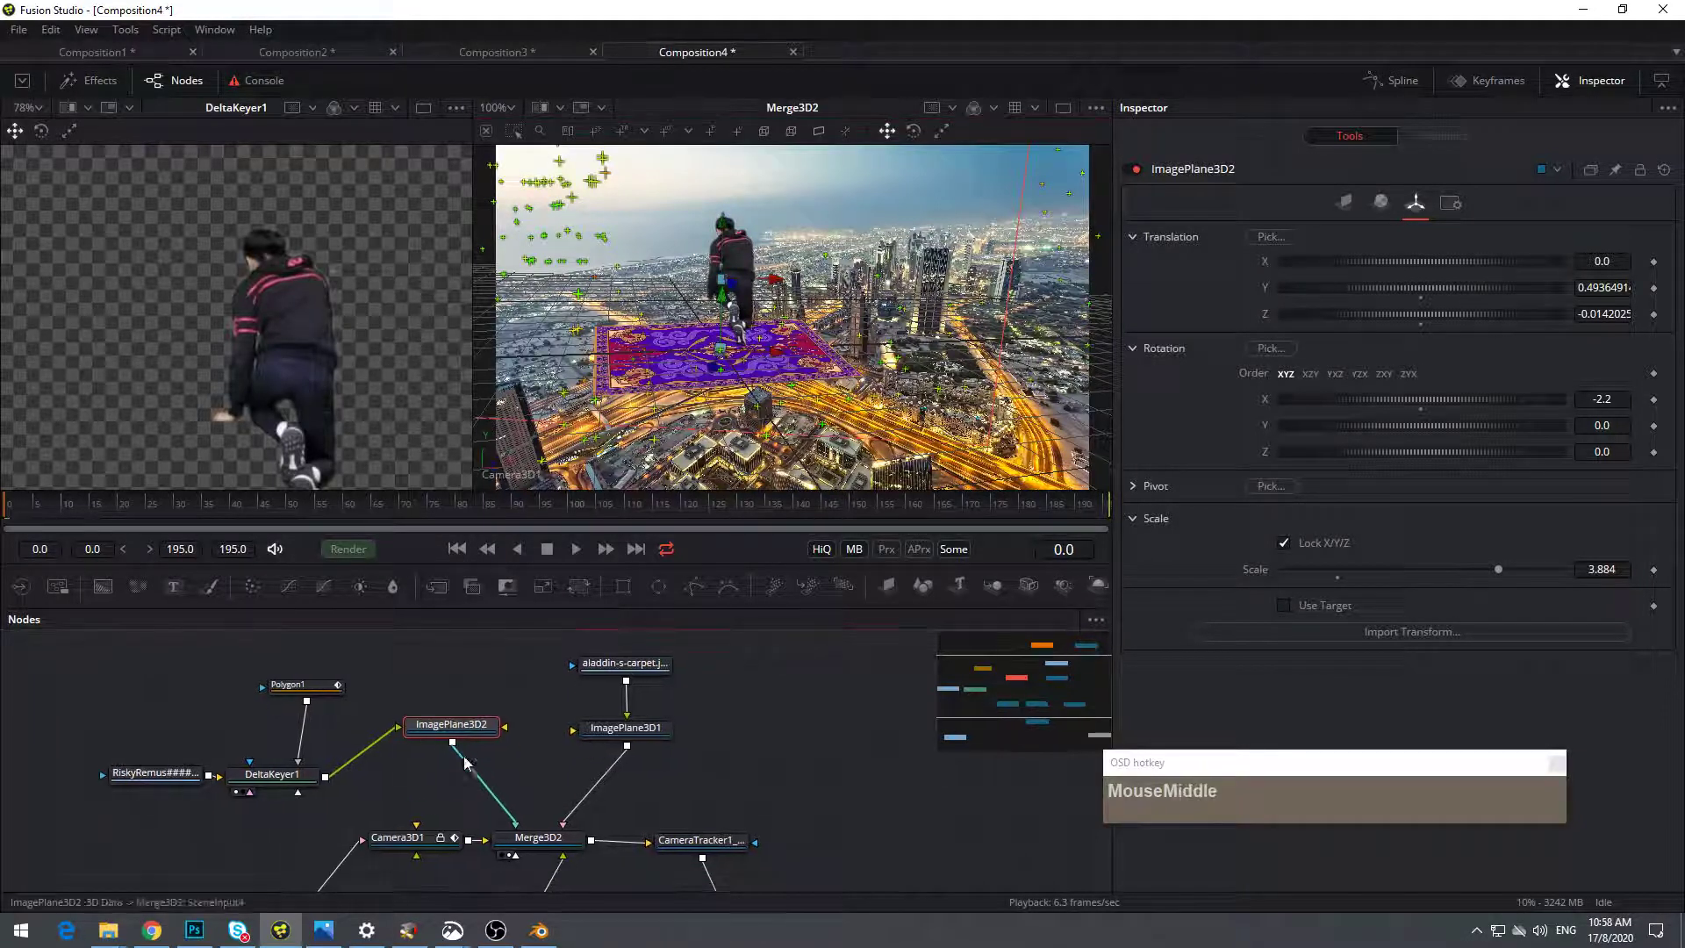
left_click(635, 727)
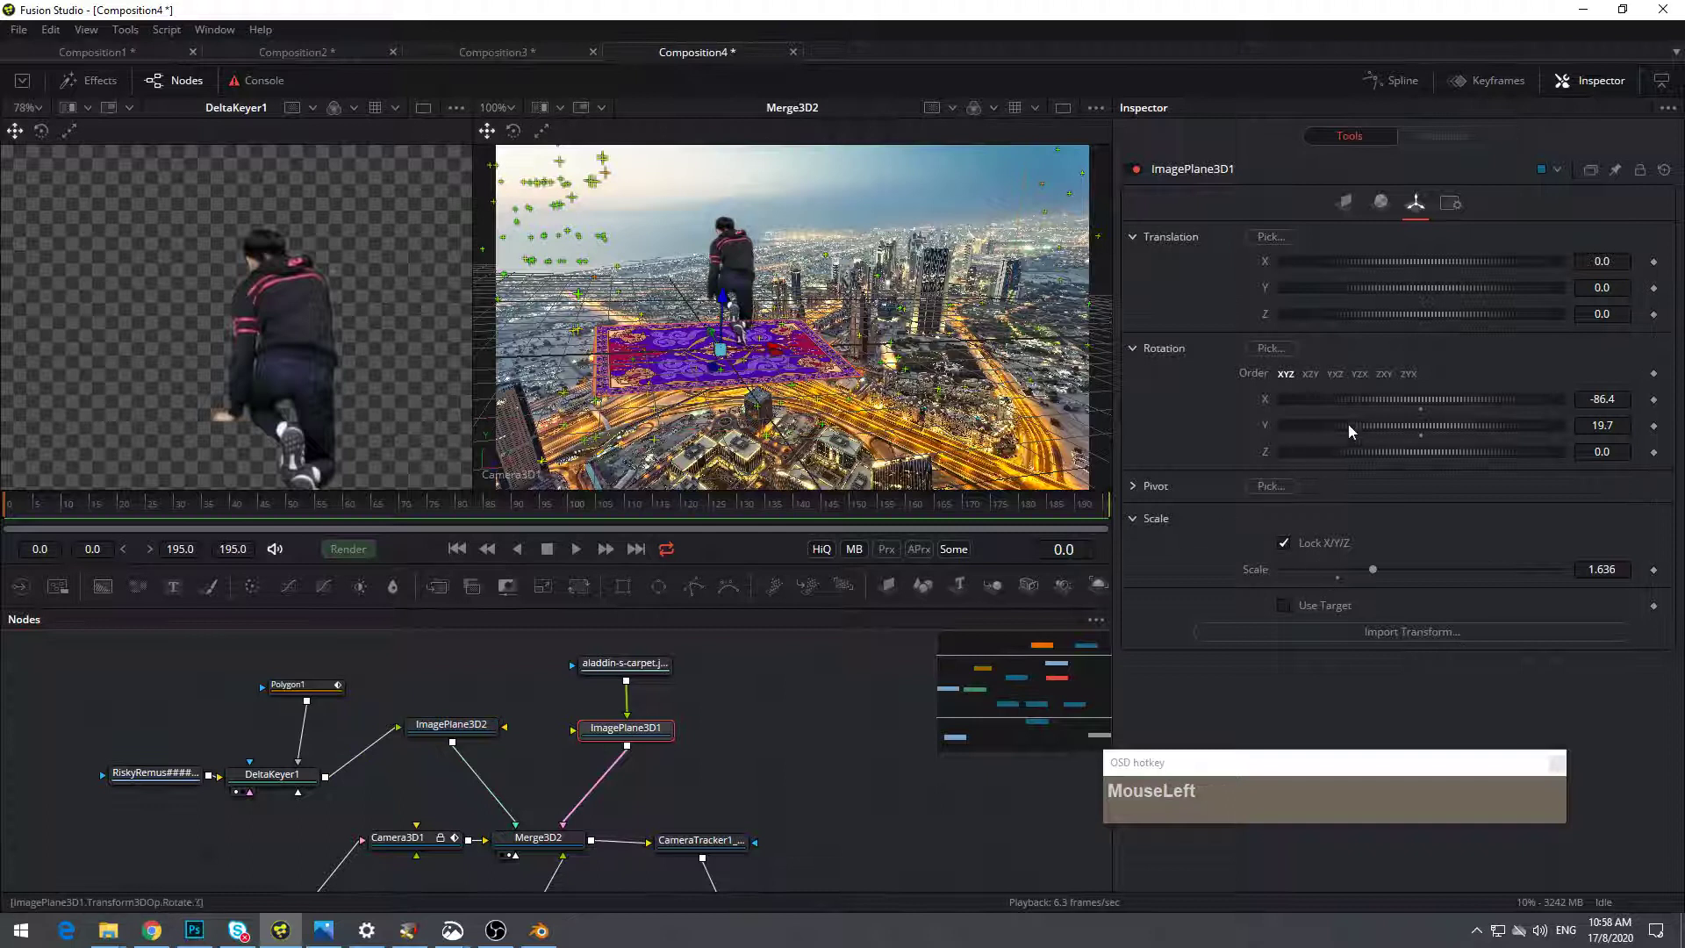
left_click_drag(1419, 402, 1428, 402)
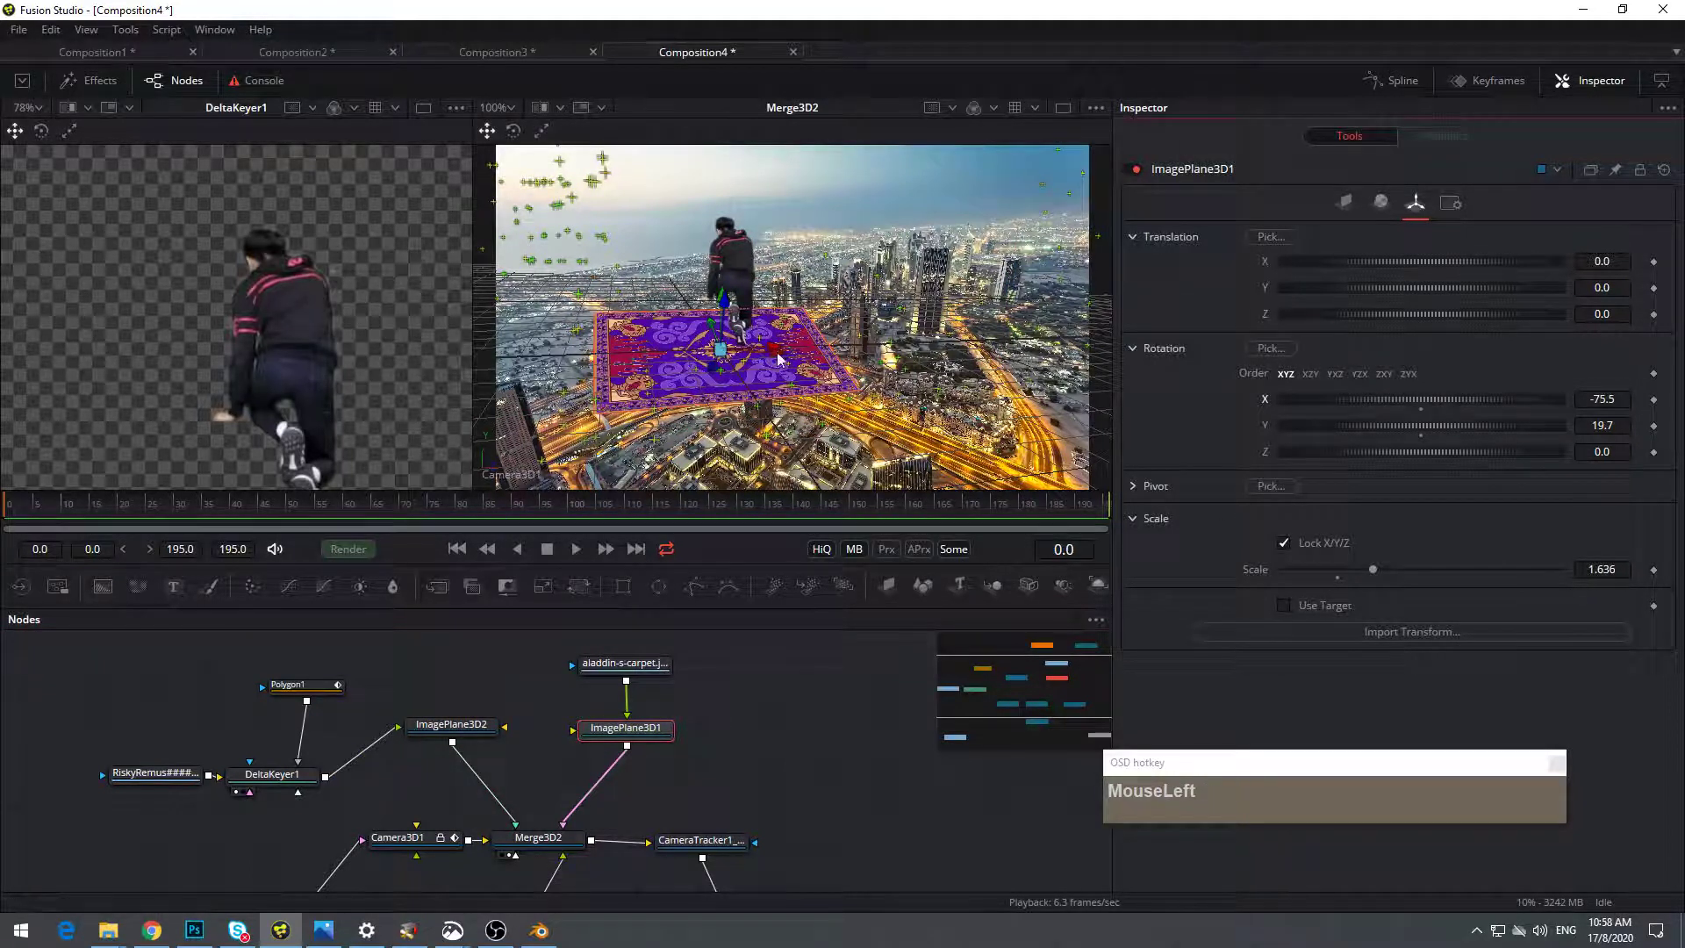
Move the actor's image plane to X -0.097 and Y 0.373, and play the sequence to check it
left_click(439, 725)
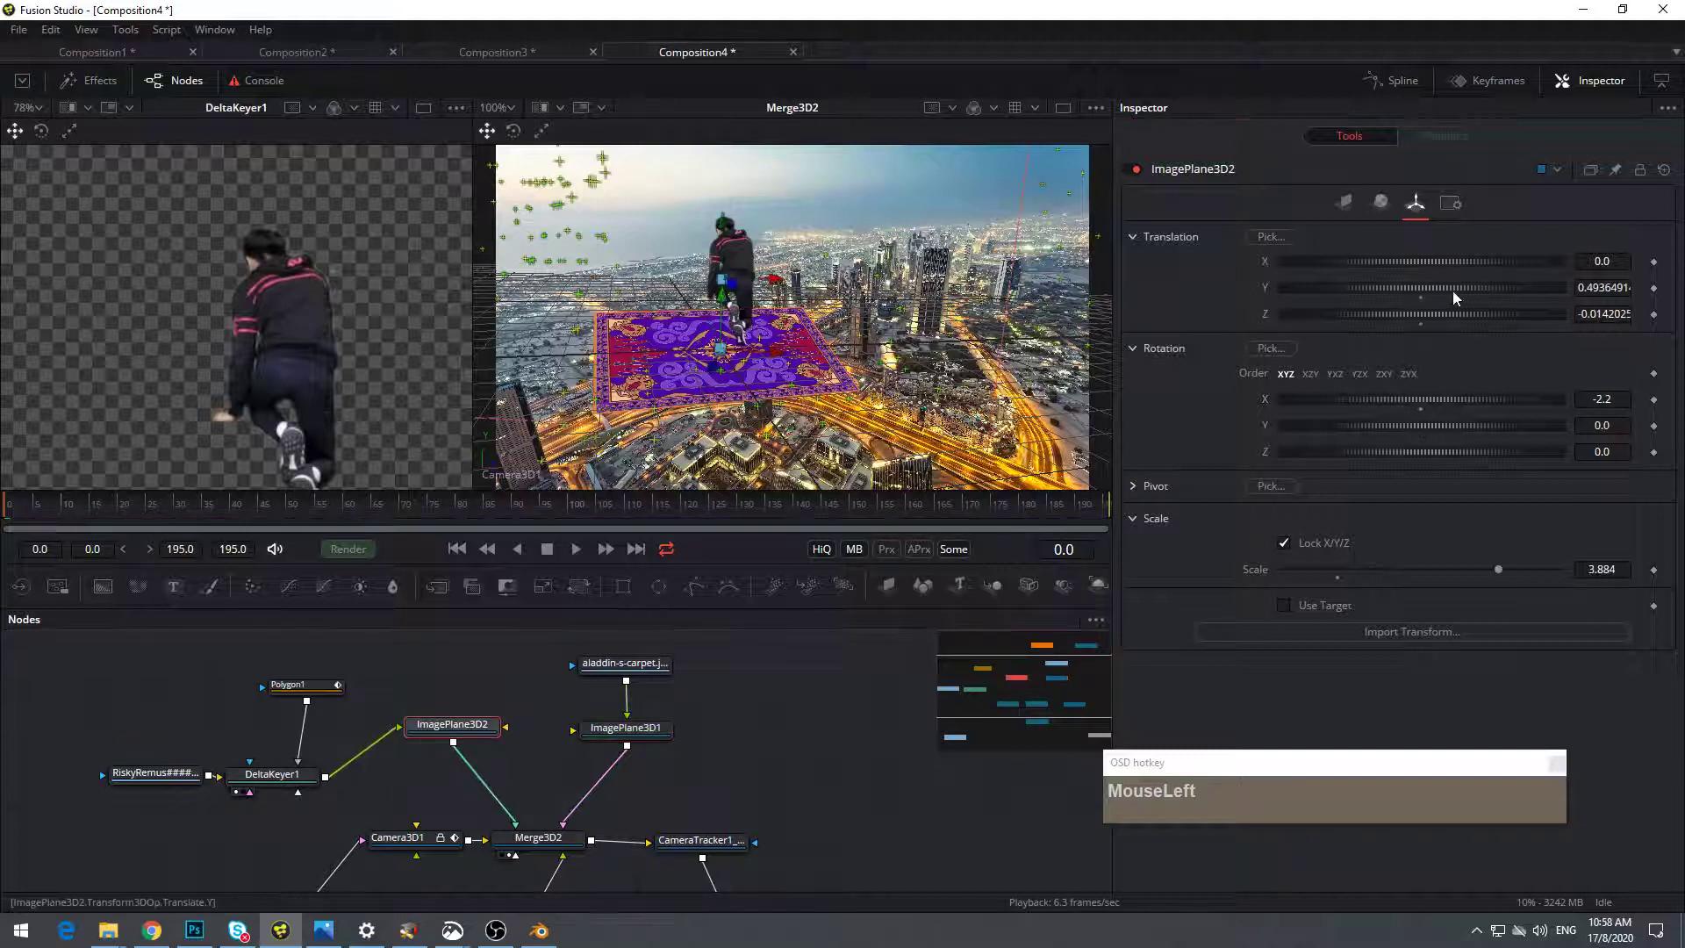
mouse_move(1468, 288)
left_mouse_down()
mouse_move(1484, 256)
mouse_move(1472, 290)
left_mouse_up()
left_click(595, 599)
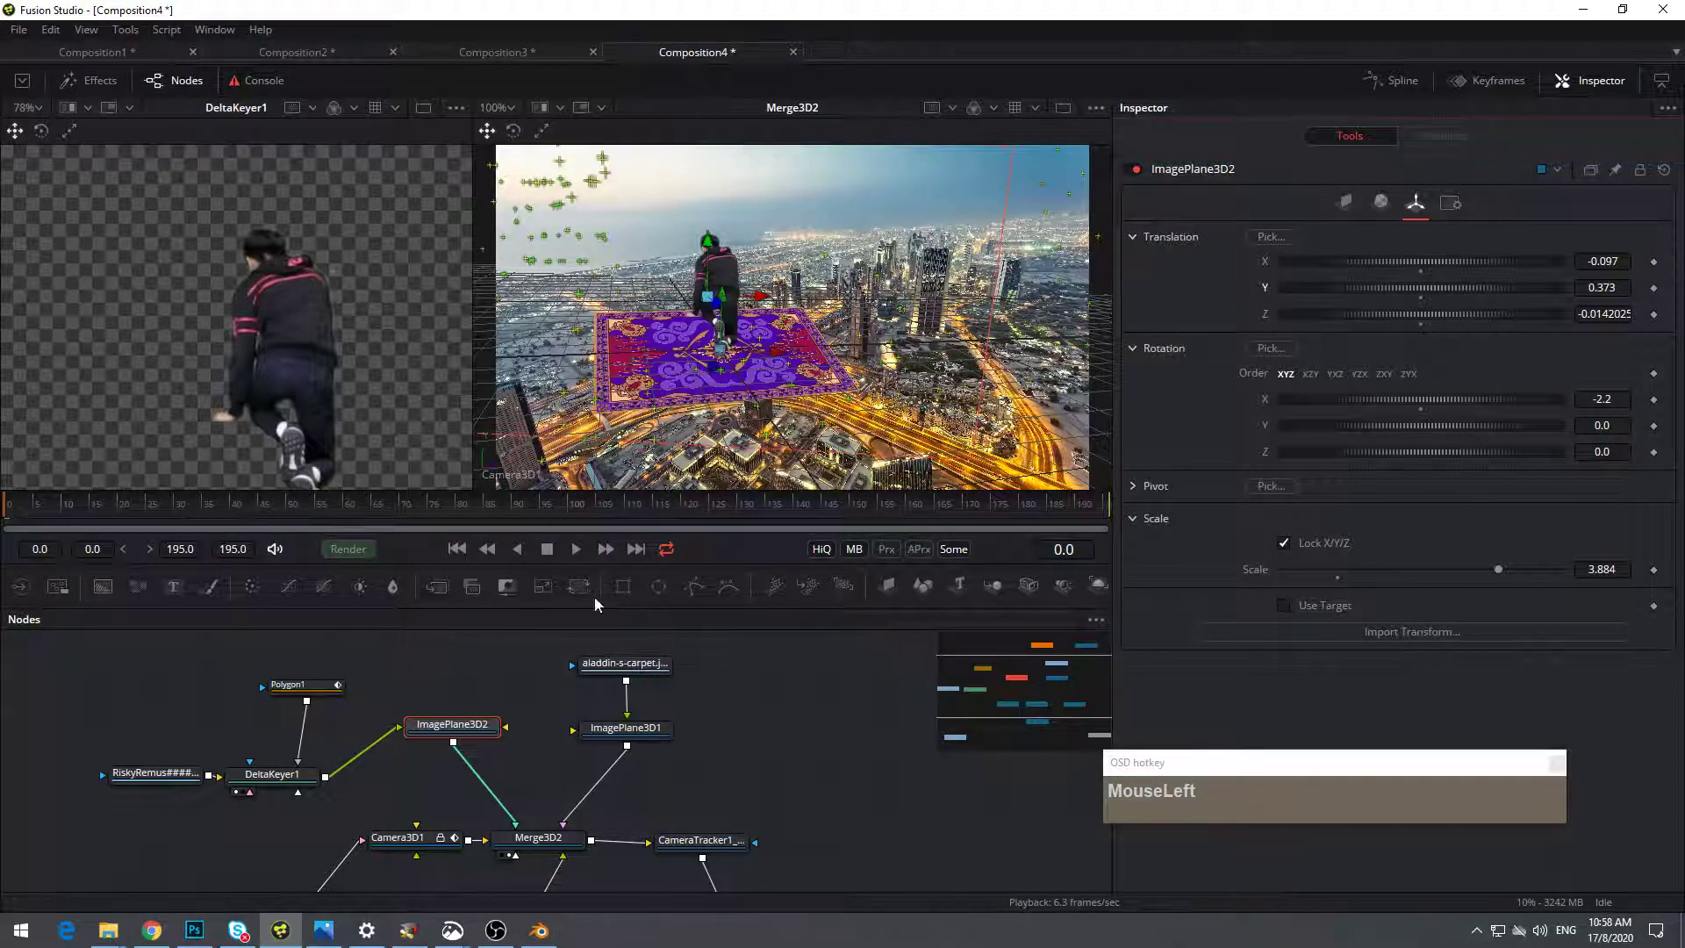
left_click(576, 550)
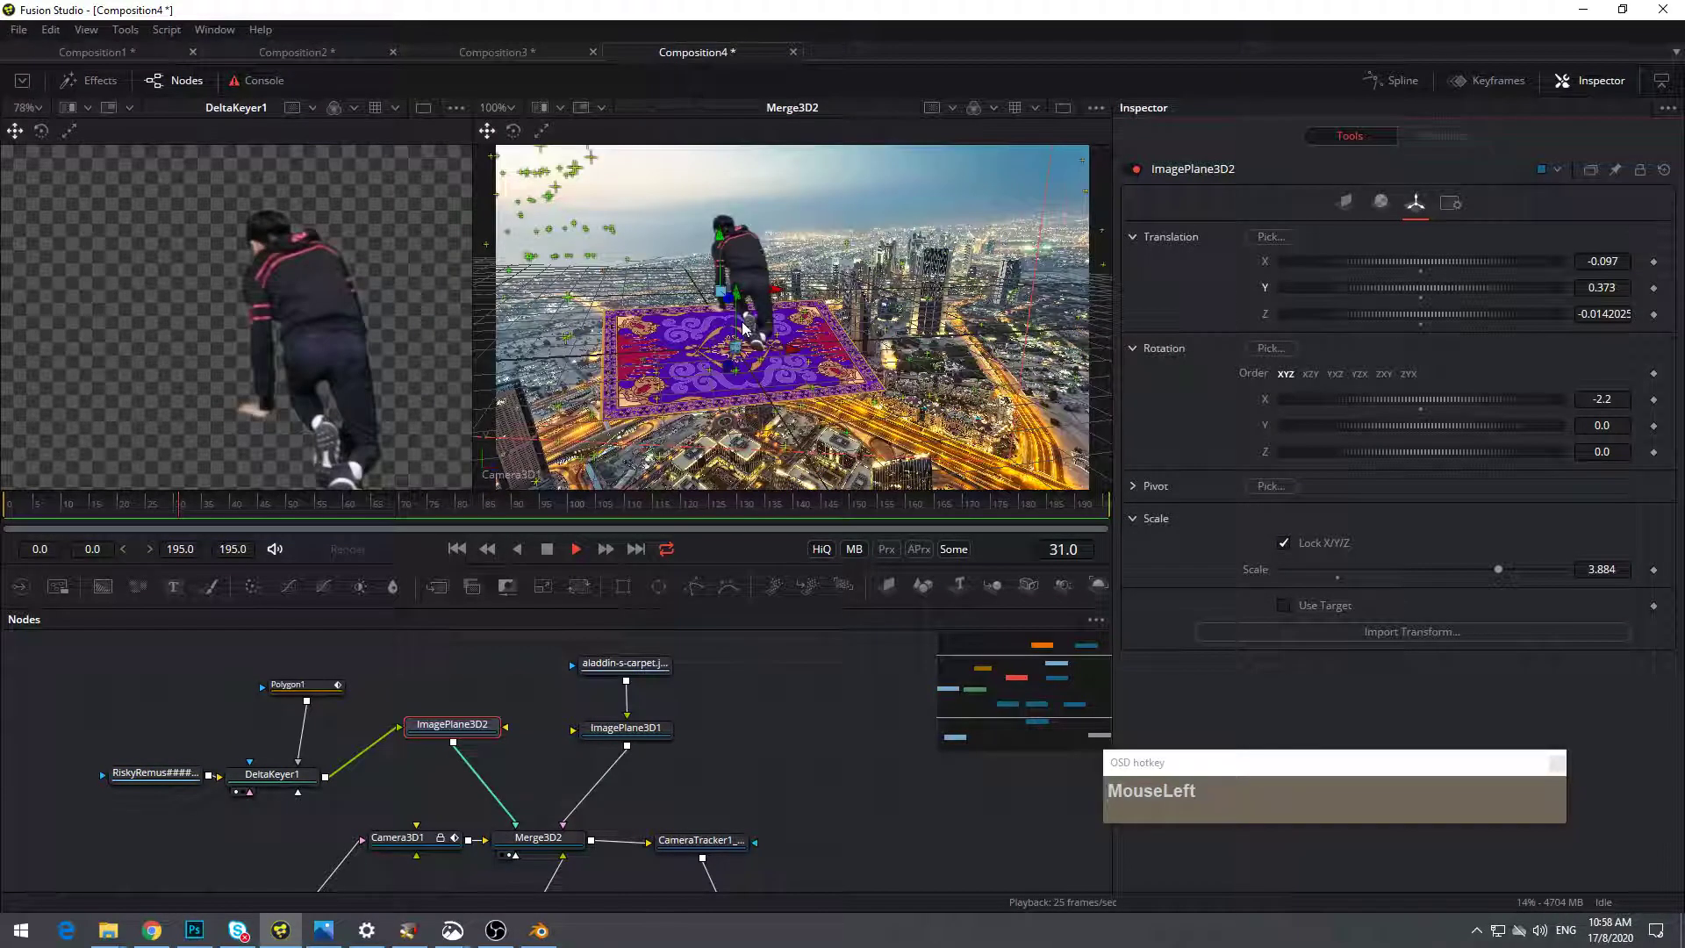
Switch the 3D viewer to Perspective and lower the actor's image plane toward the carpet to about Y 0.178
right_click(492, 474)
left_click(534, 514)
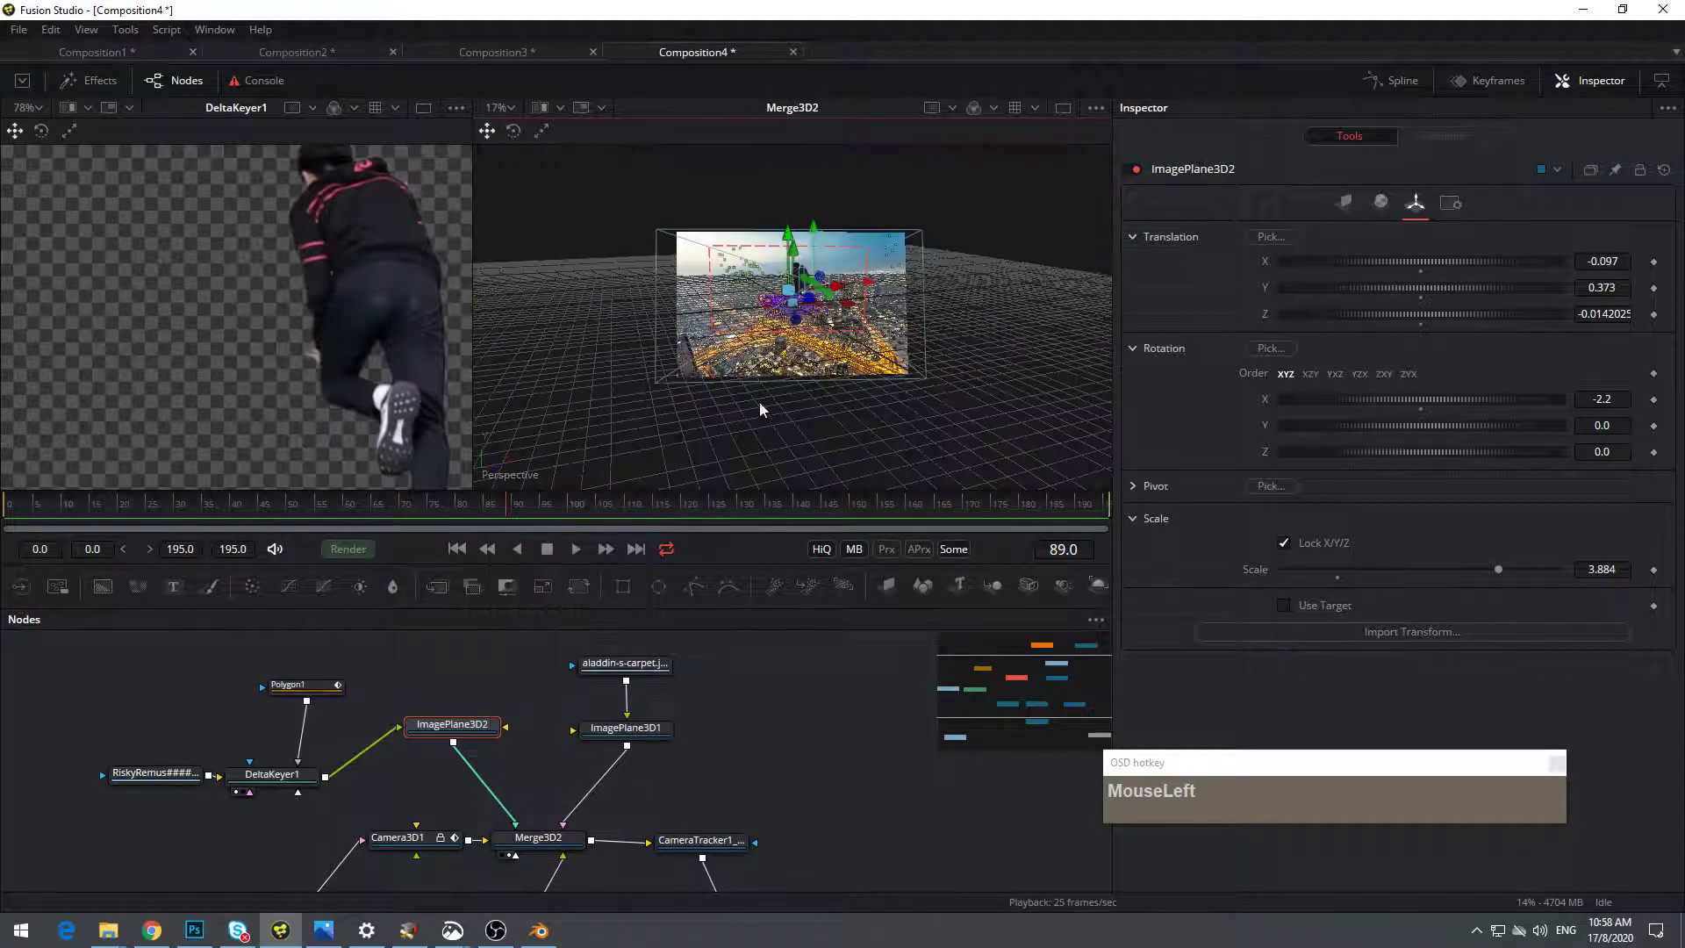
left_click_drag(793, 435, 735, 436)
key("ctrl+z")
scroll(897, 382, "up", 5)
left_click_drag(627, 493, 557, 393)
left_click_drag(744, 348, 801, 450)
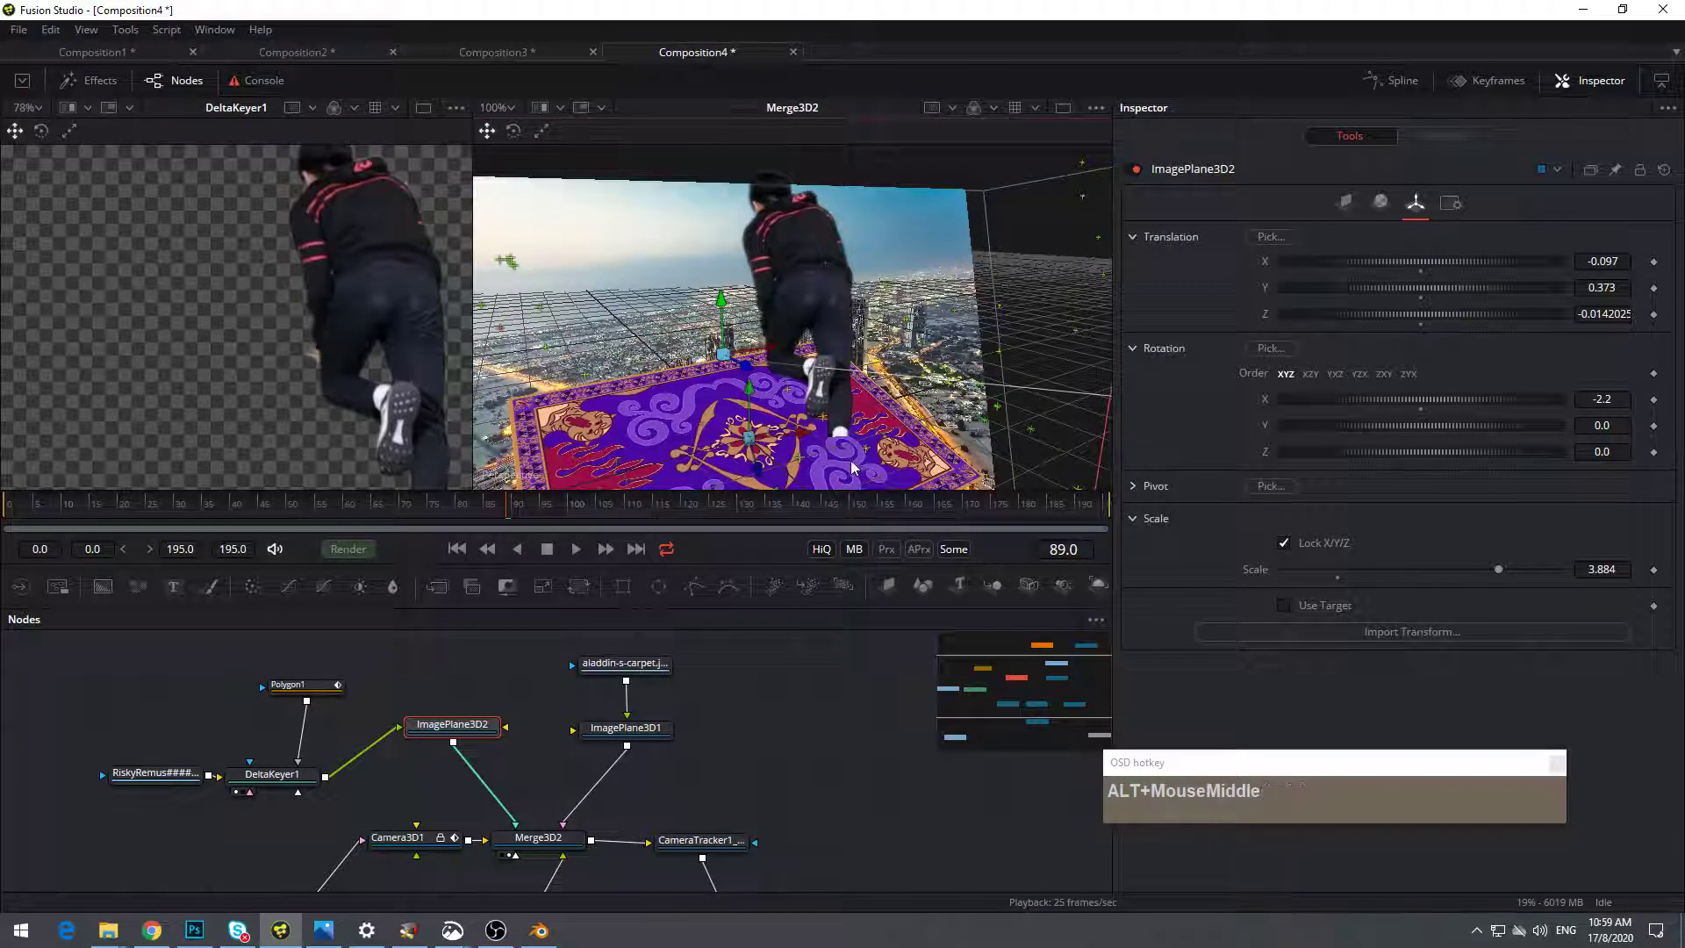
left_click_drag(854, 458, 948, 294)
left_click_drag(891, 241, 901, 331)
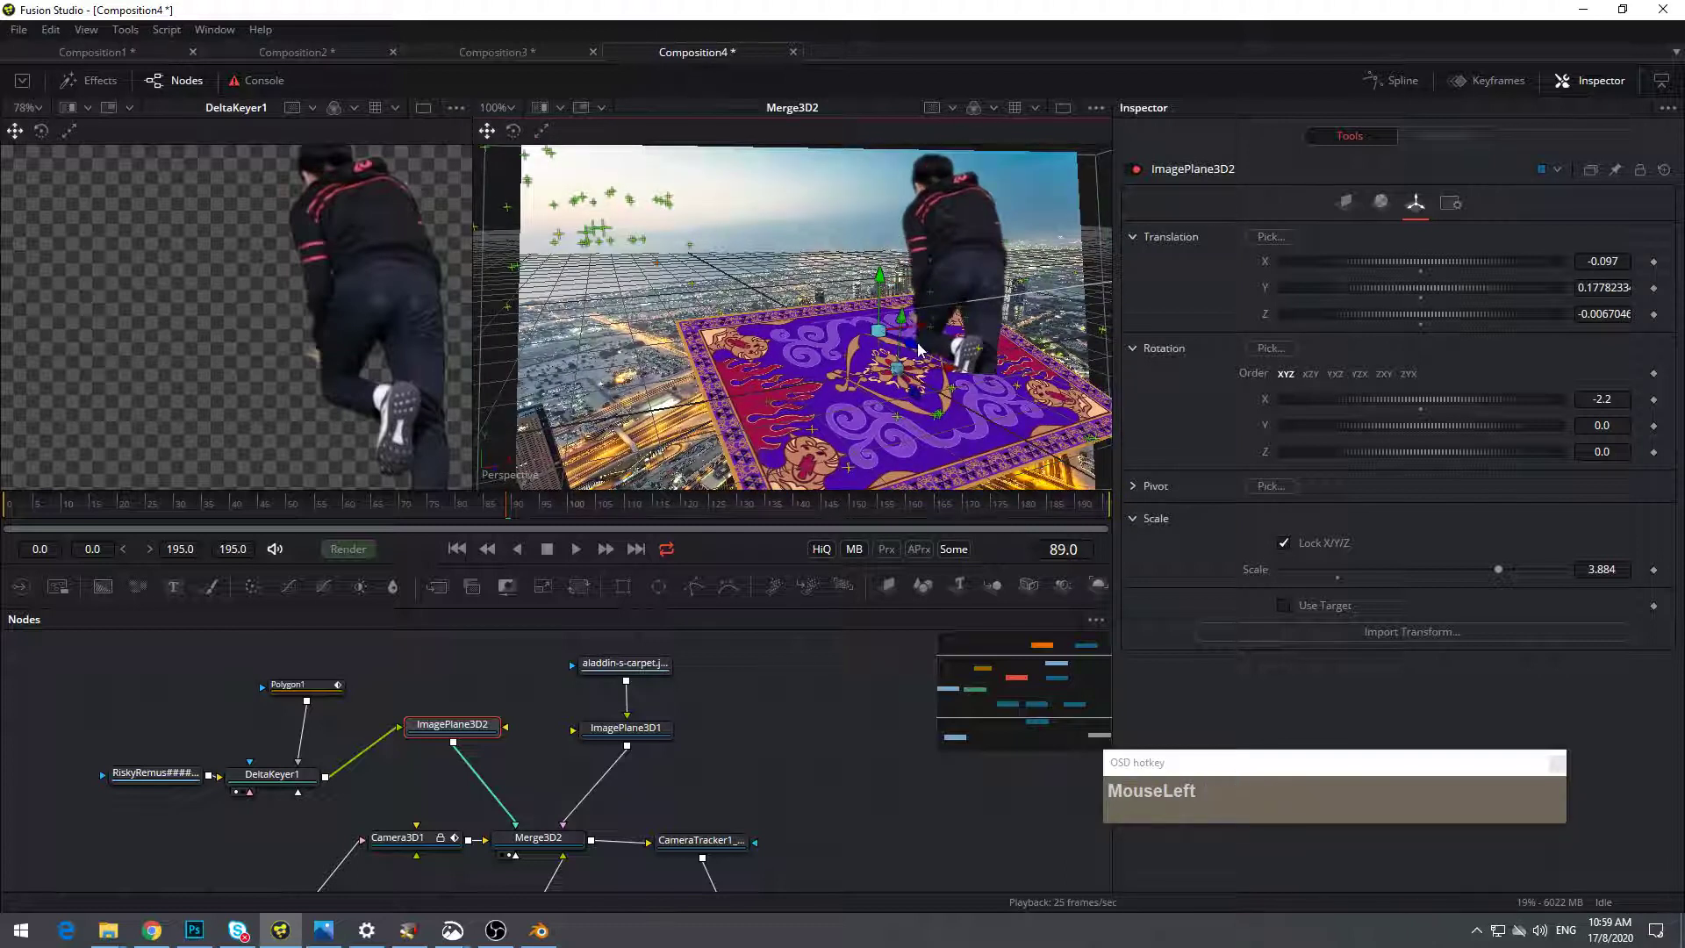
Rotate the actor's image plane to X -70, scale it to 2.658, and shift it along X to about -0.370
key("d")
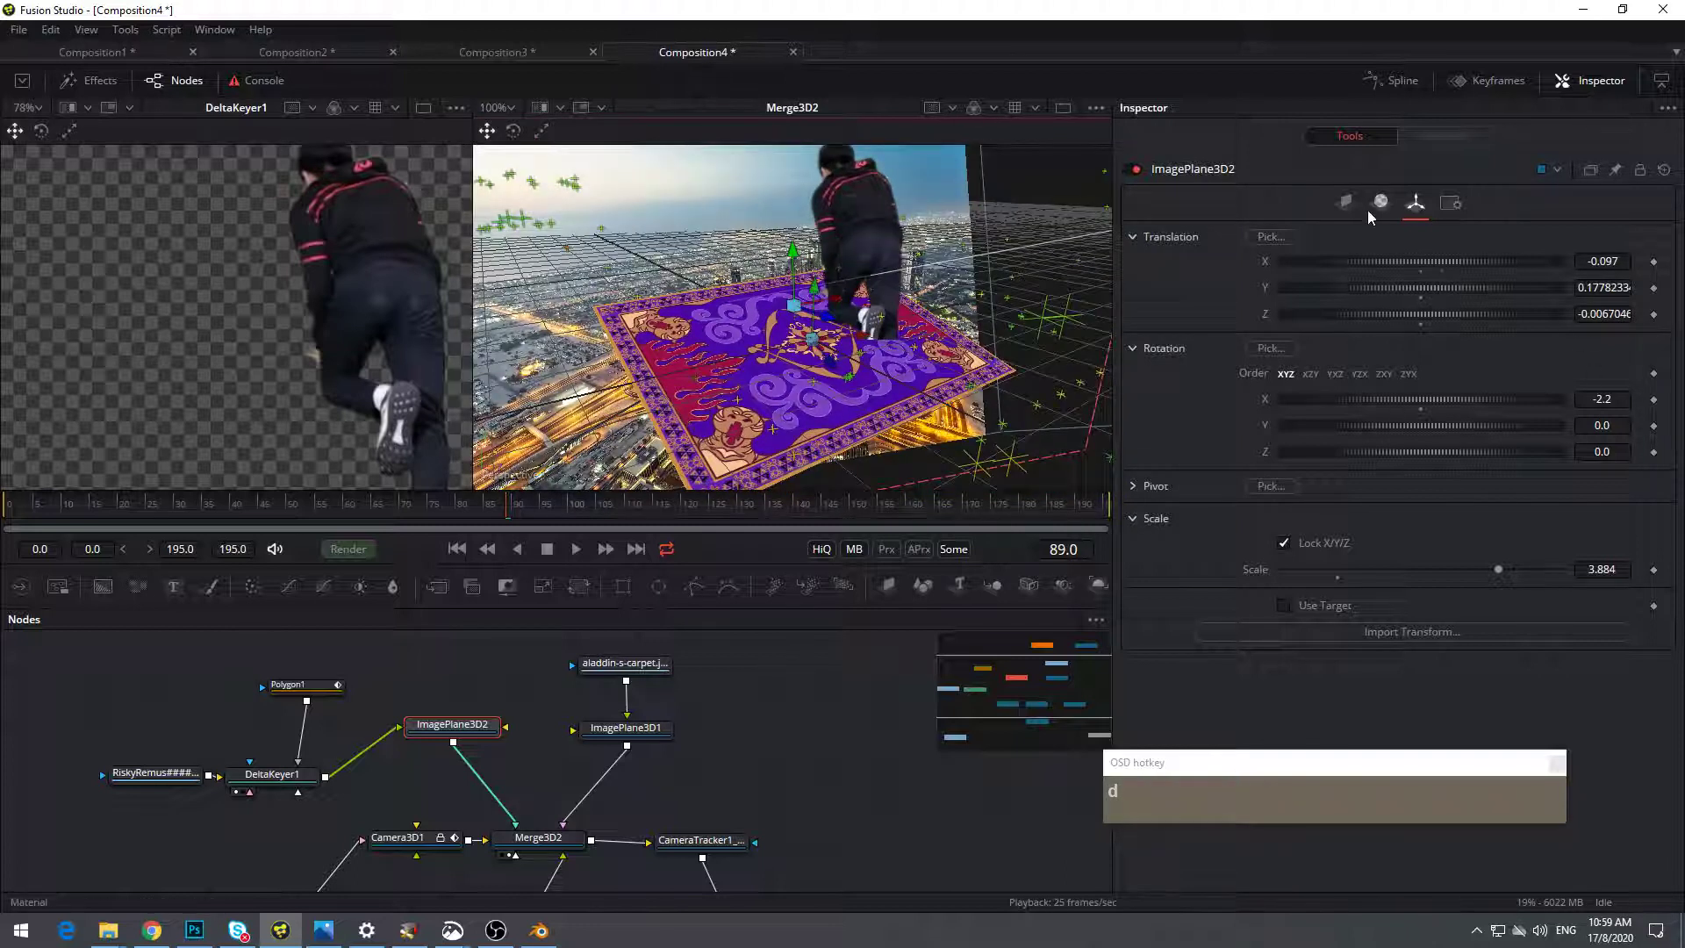
left_click_drag(1410, 390, 1367, 402)
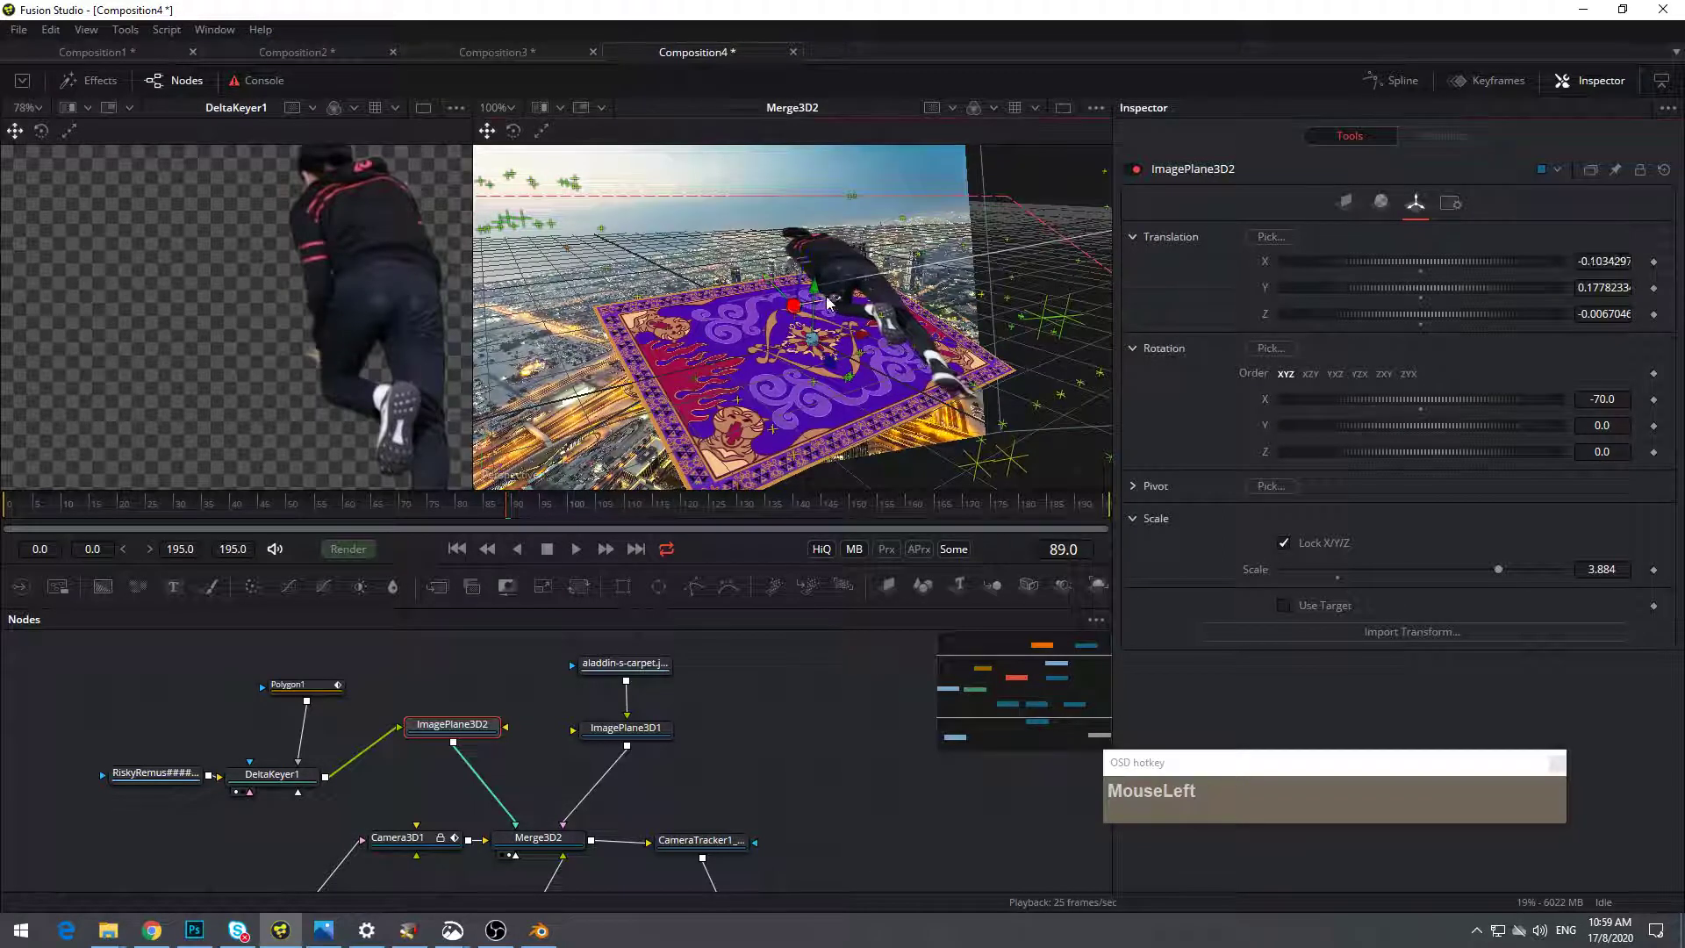
left_click_drag(797, 309, 760, 309)
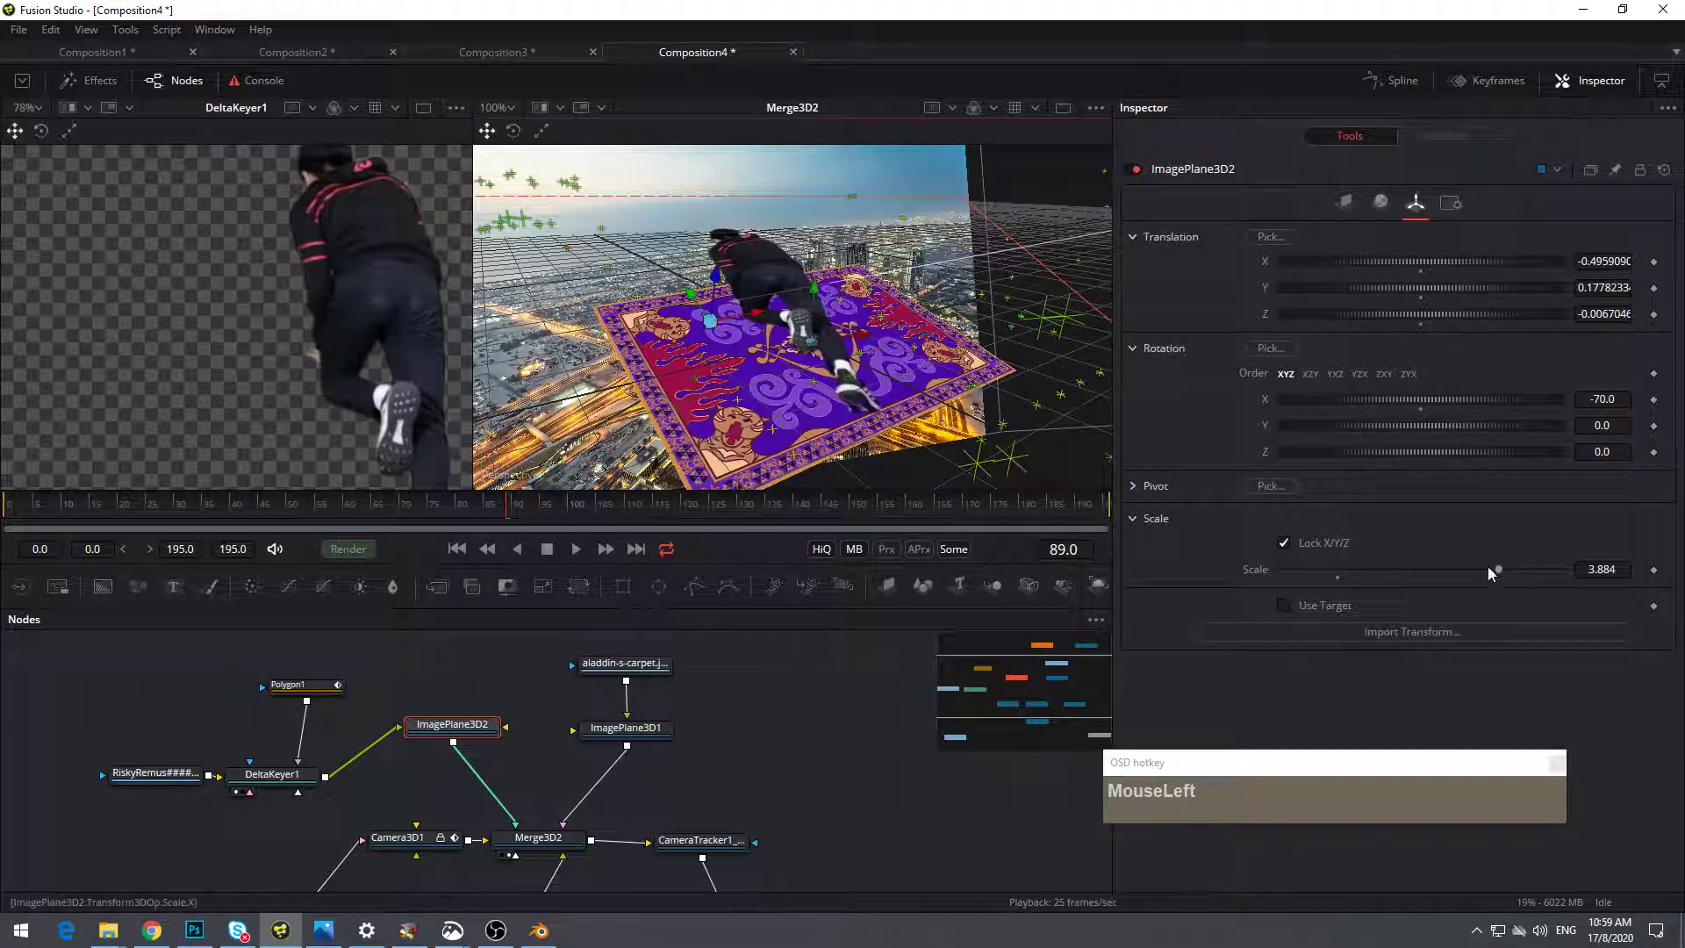
left_click_drag(1497, 572, 1430, 571)
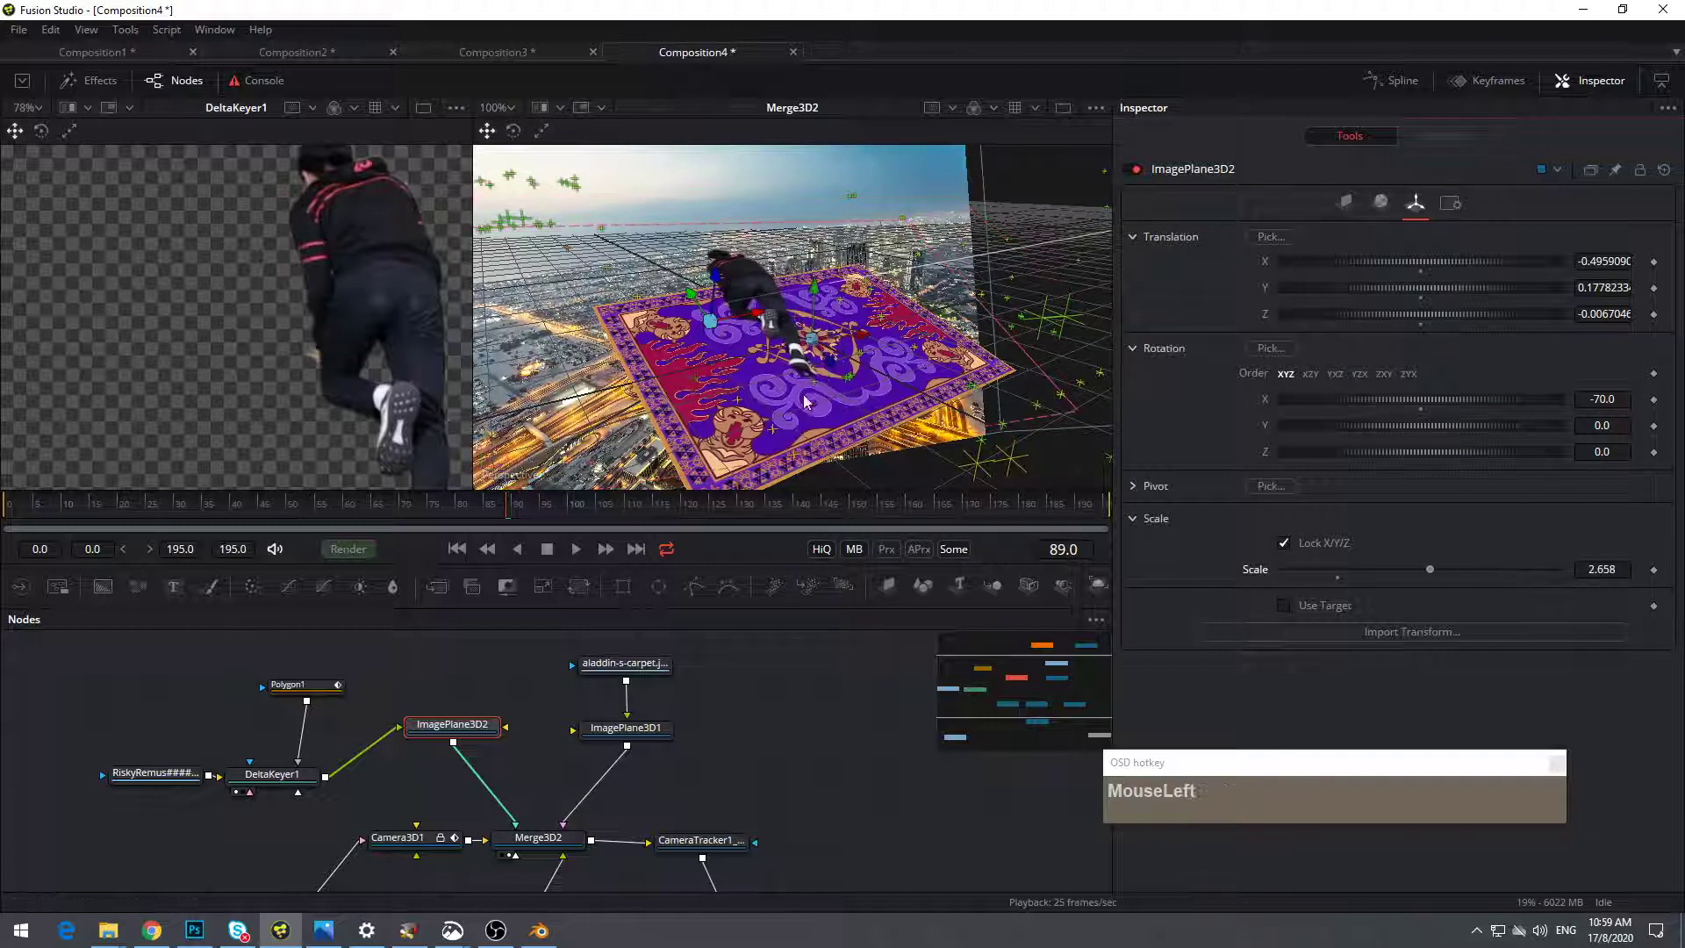
left_click_drag(757, 321, 785, 316)
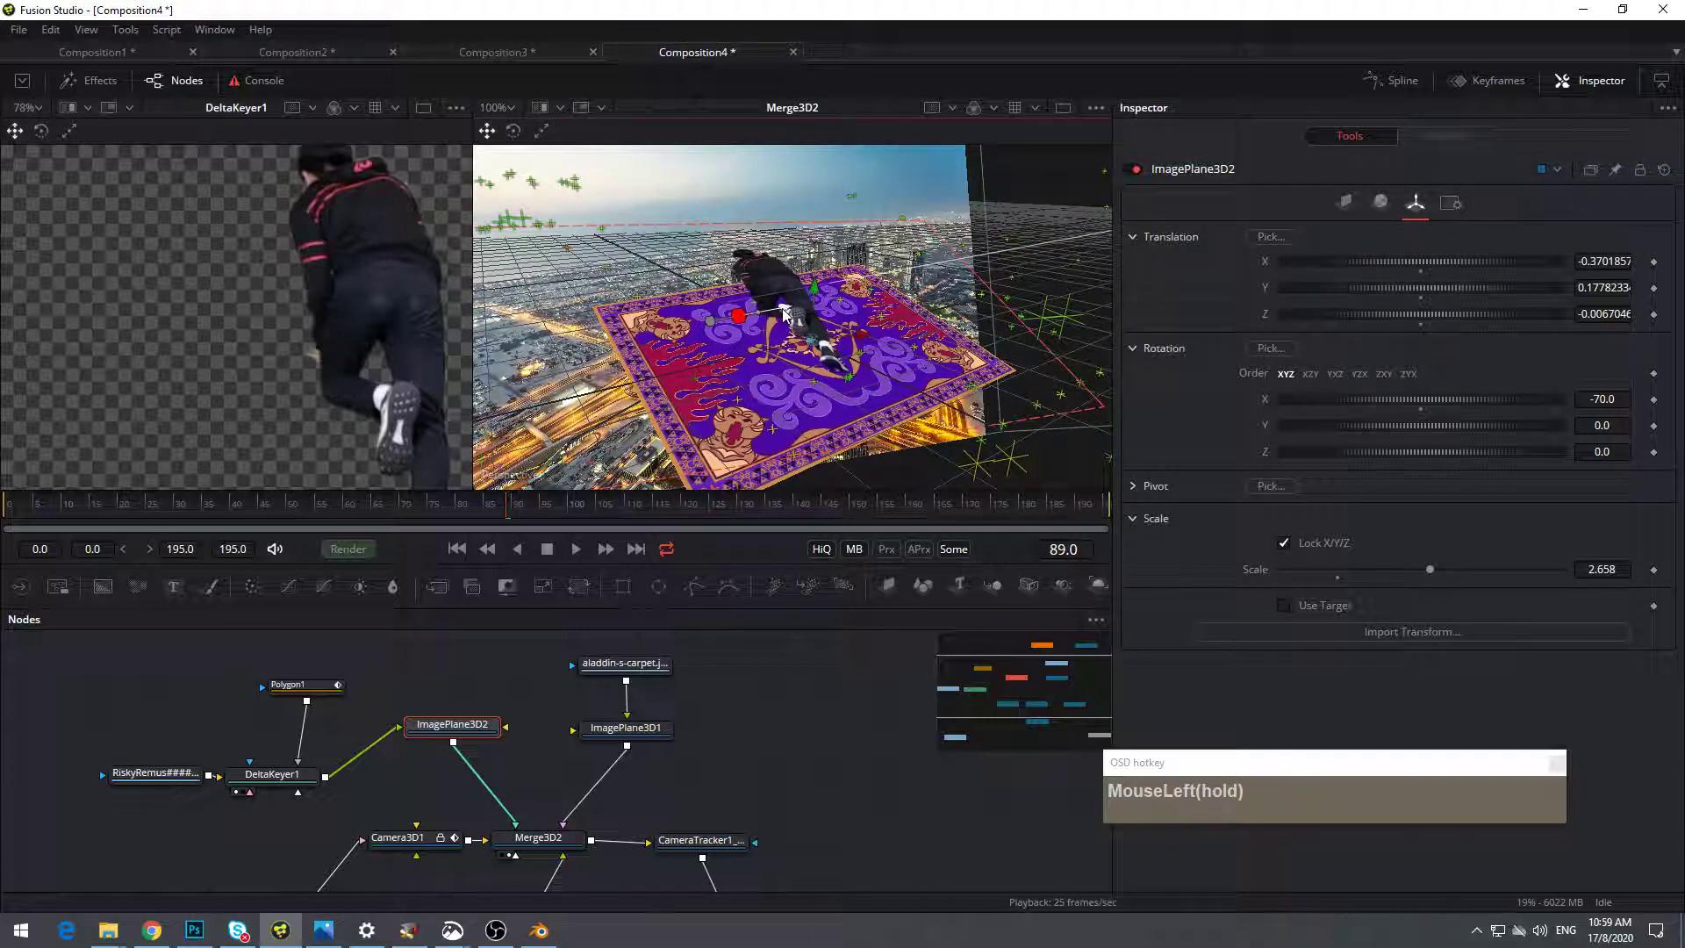
Switch the 3D viewer back to Camera3D1 and play the sequence to check the actor on the carpet
left_click(503, 474)
right_click(504, 474)
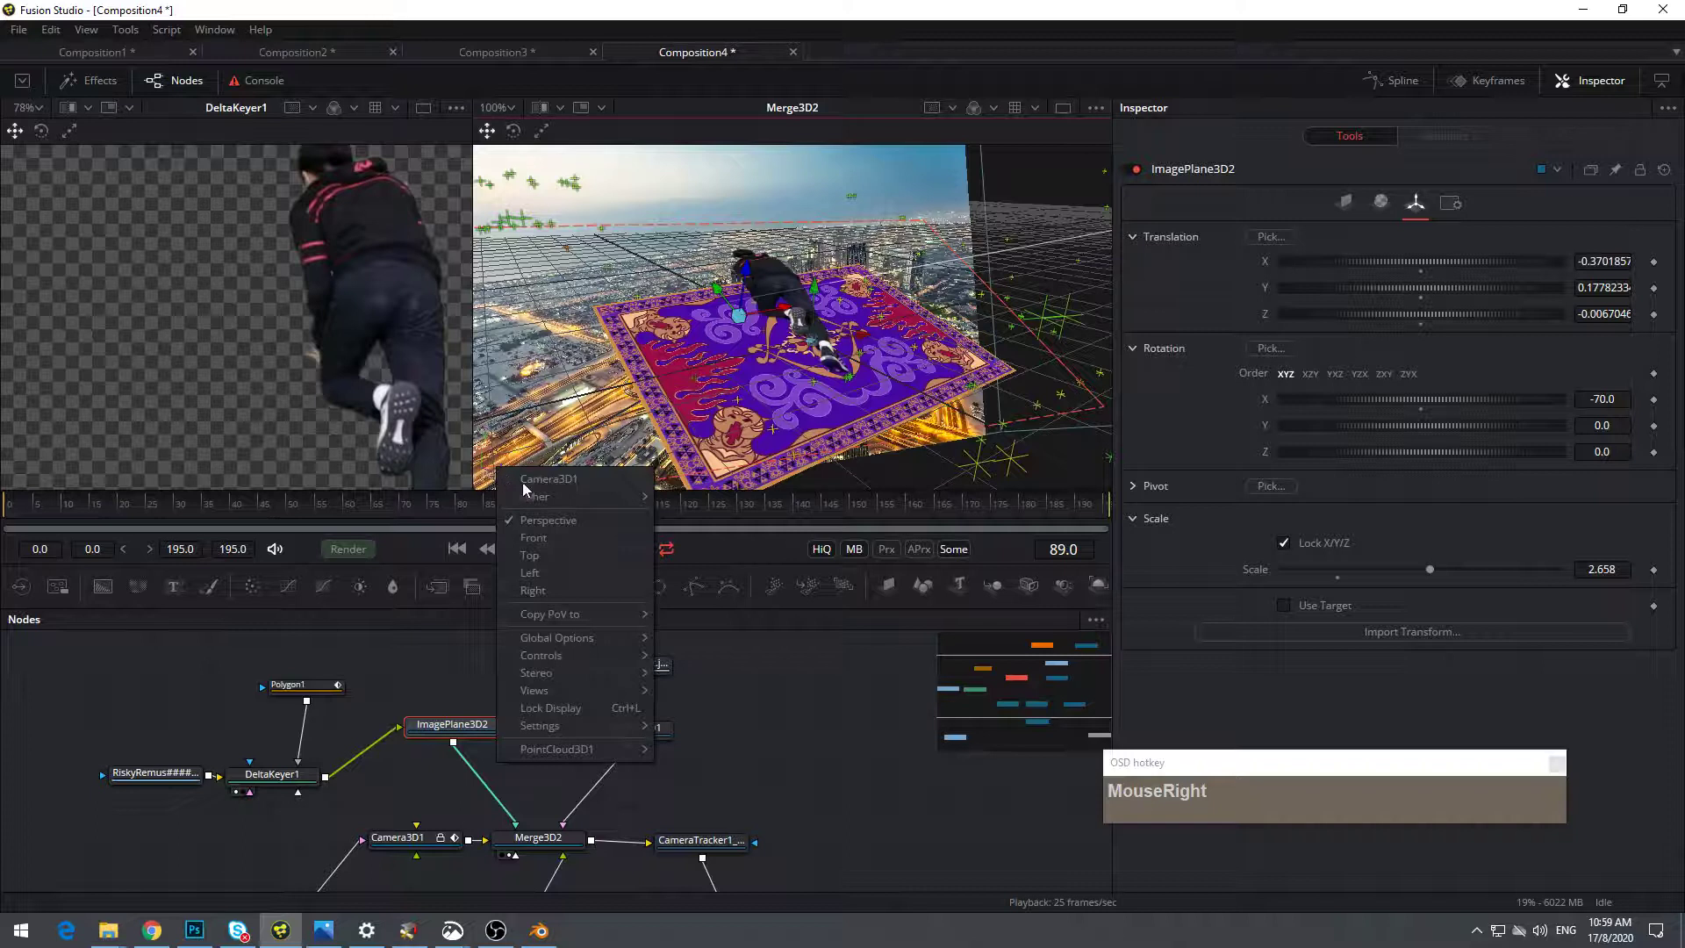
left_click(523, 482)
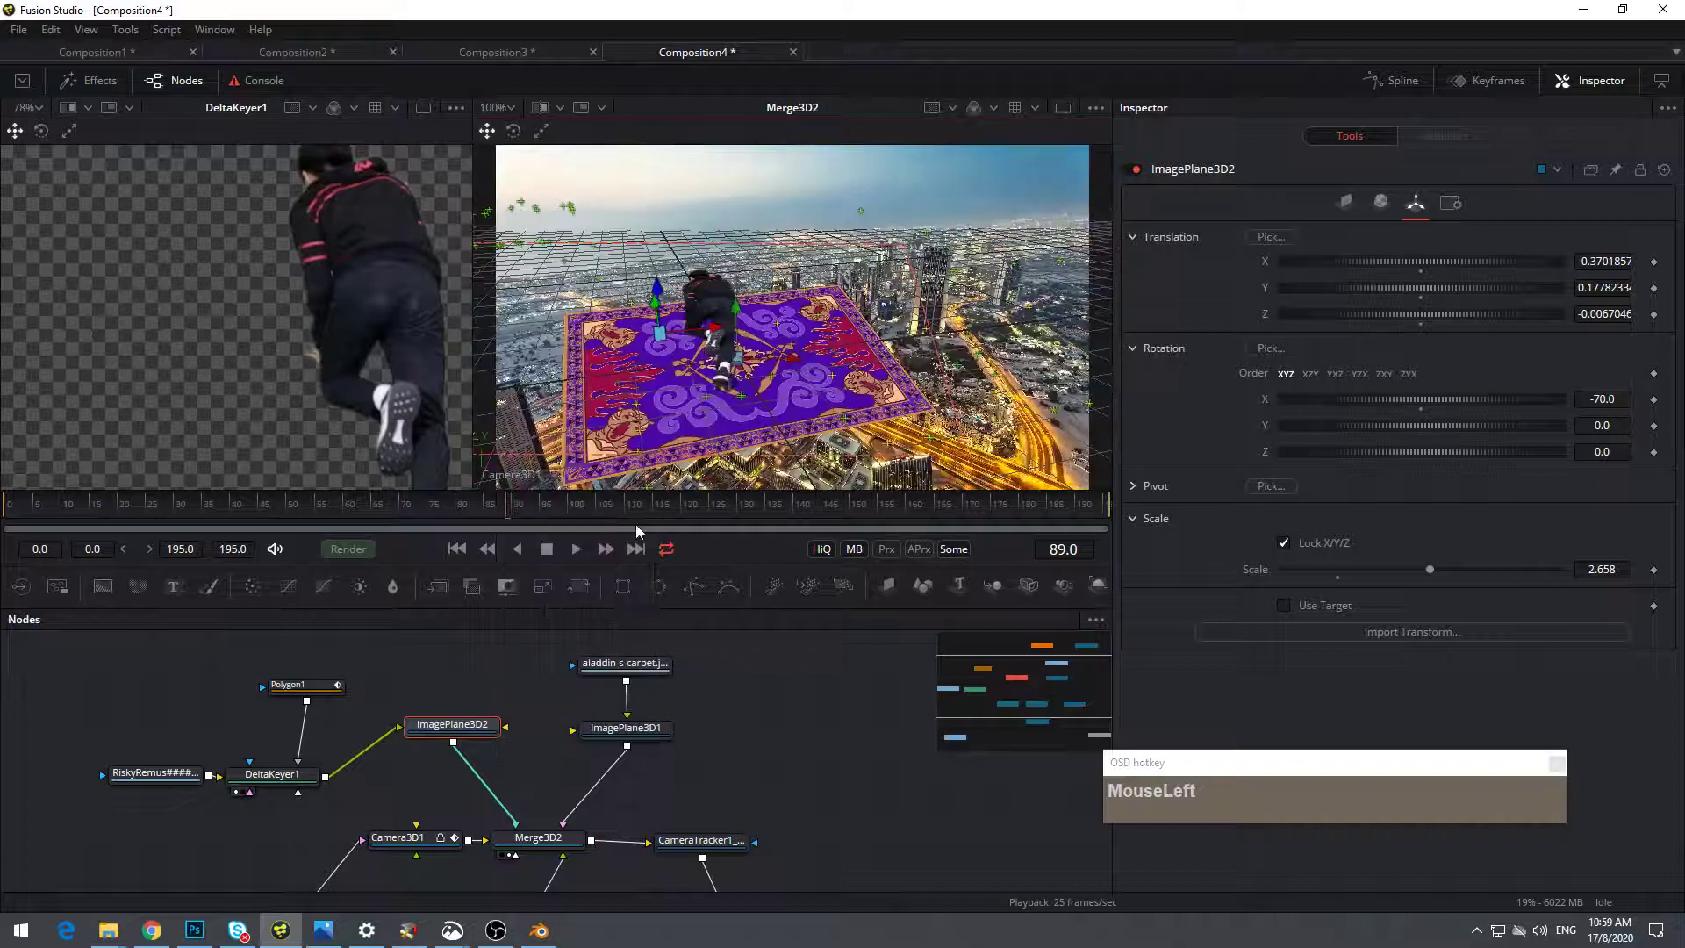
left_click(578, 549)
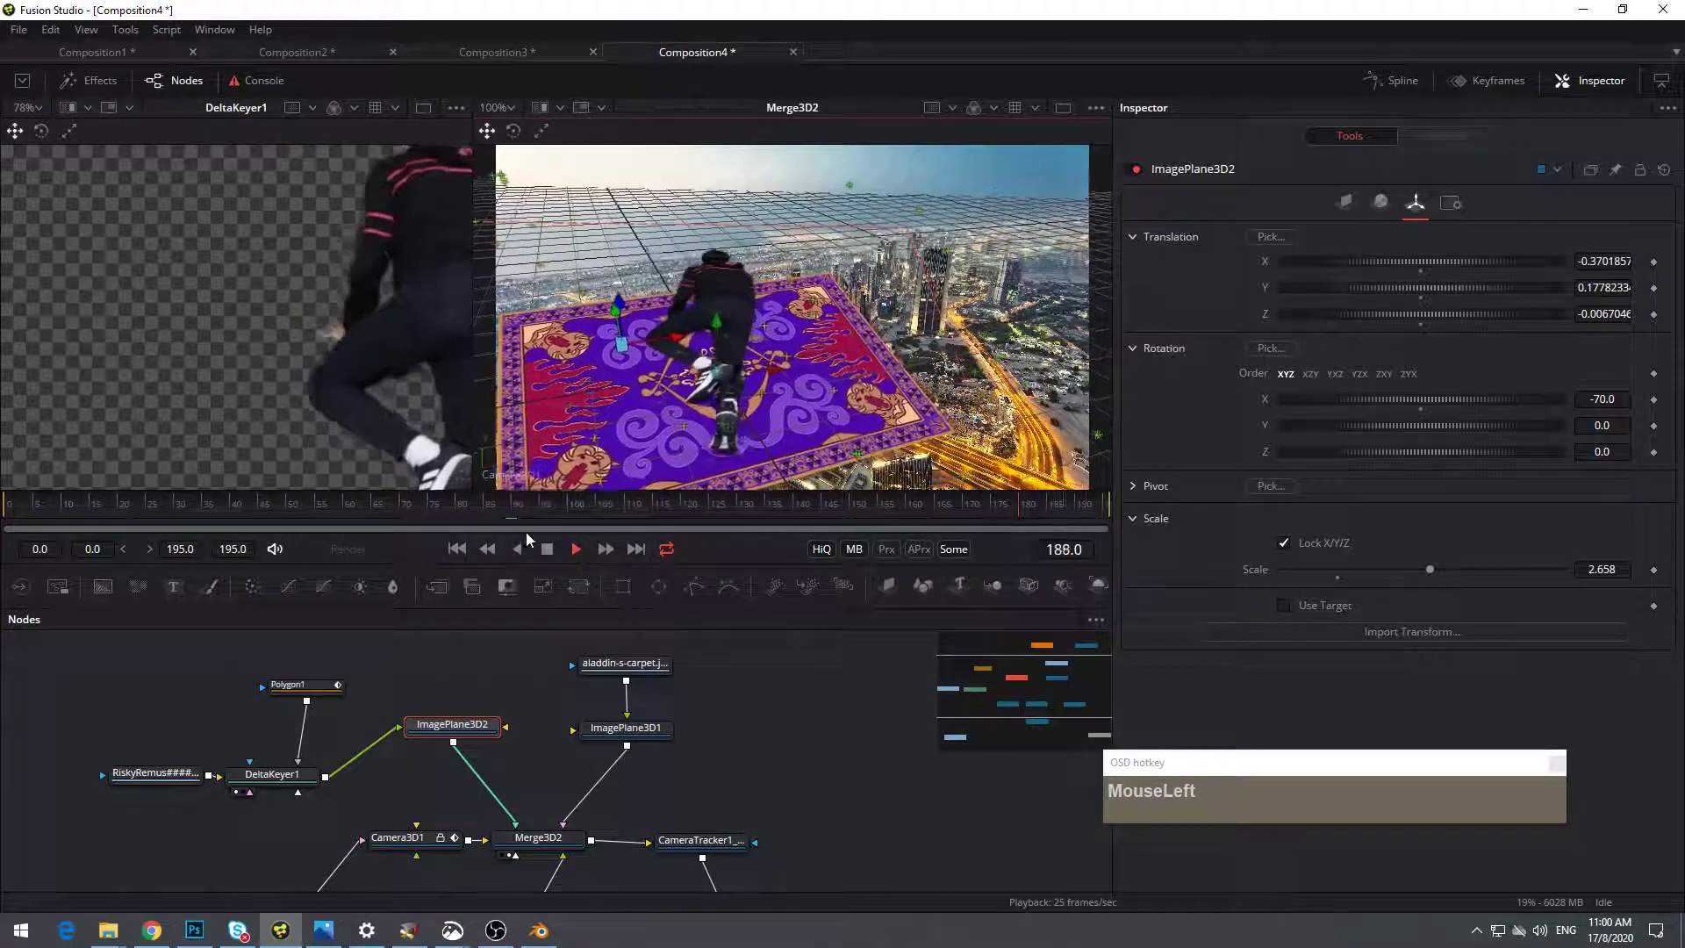
Stop playback and disconnect the Burj Khalifa background loader from Camera3D1, keeping it connected to Merge1
left_click(550, 553)
left_click_drag(730, 662, 739, 556)
mouse_move(800, 805)
left_mouse_down()
mouse_move(782, 714)
mouse_move(807, 789)
left_mouse_up()
left_click_drag(656, 766, 593, 757)
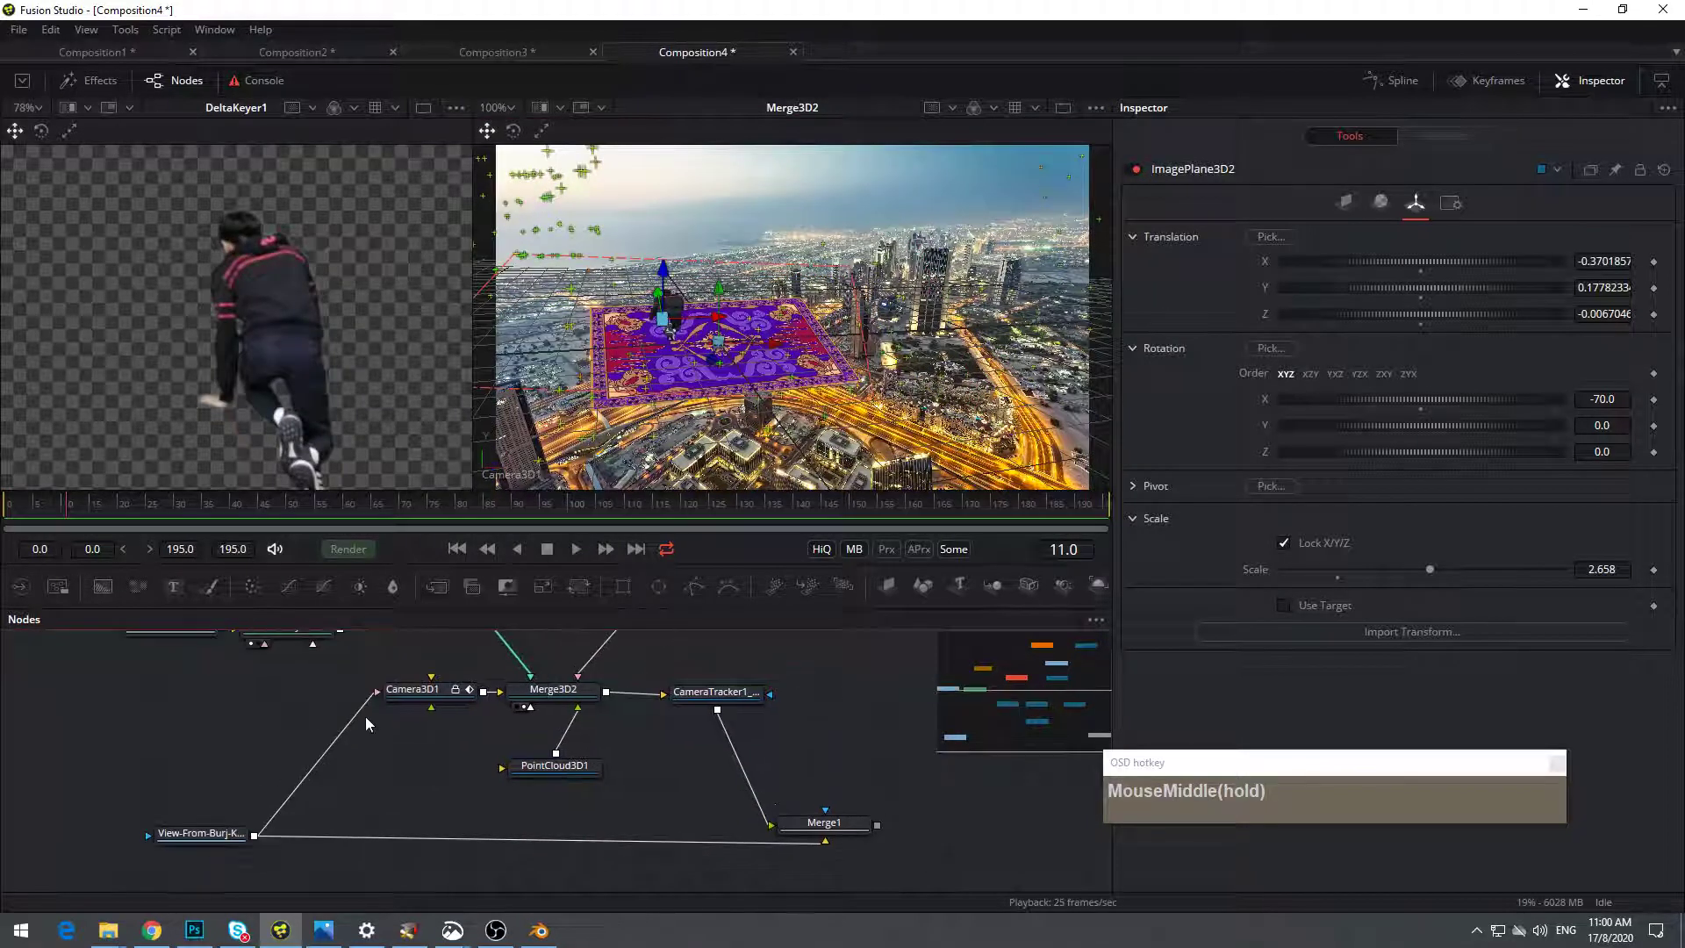
left_click_drag(347, 712, 349, 718)
left_click_drag(587, 767, 457, 662)
left_click_drag(667, 741, 741, 846)
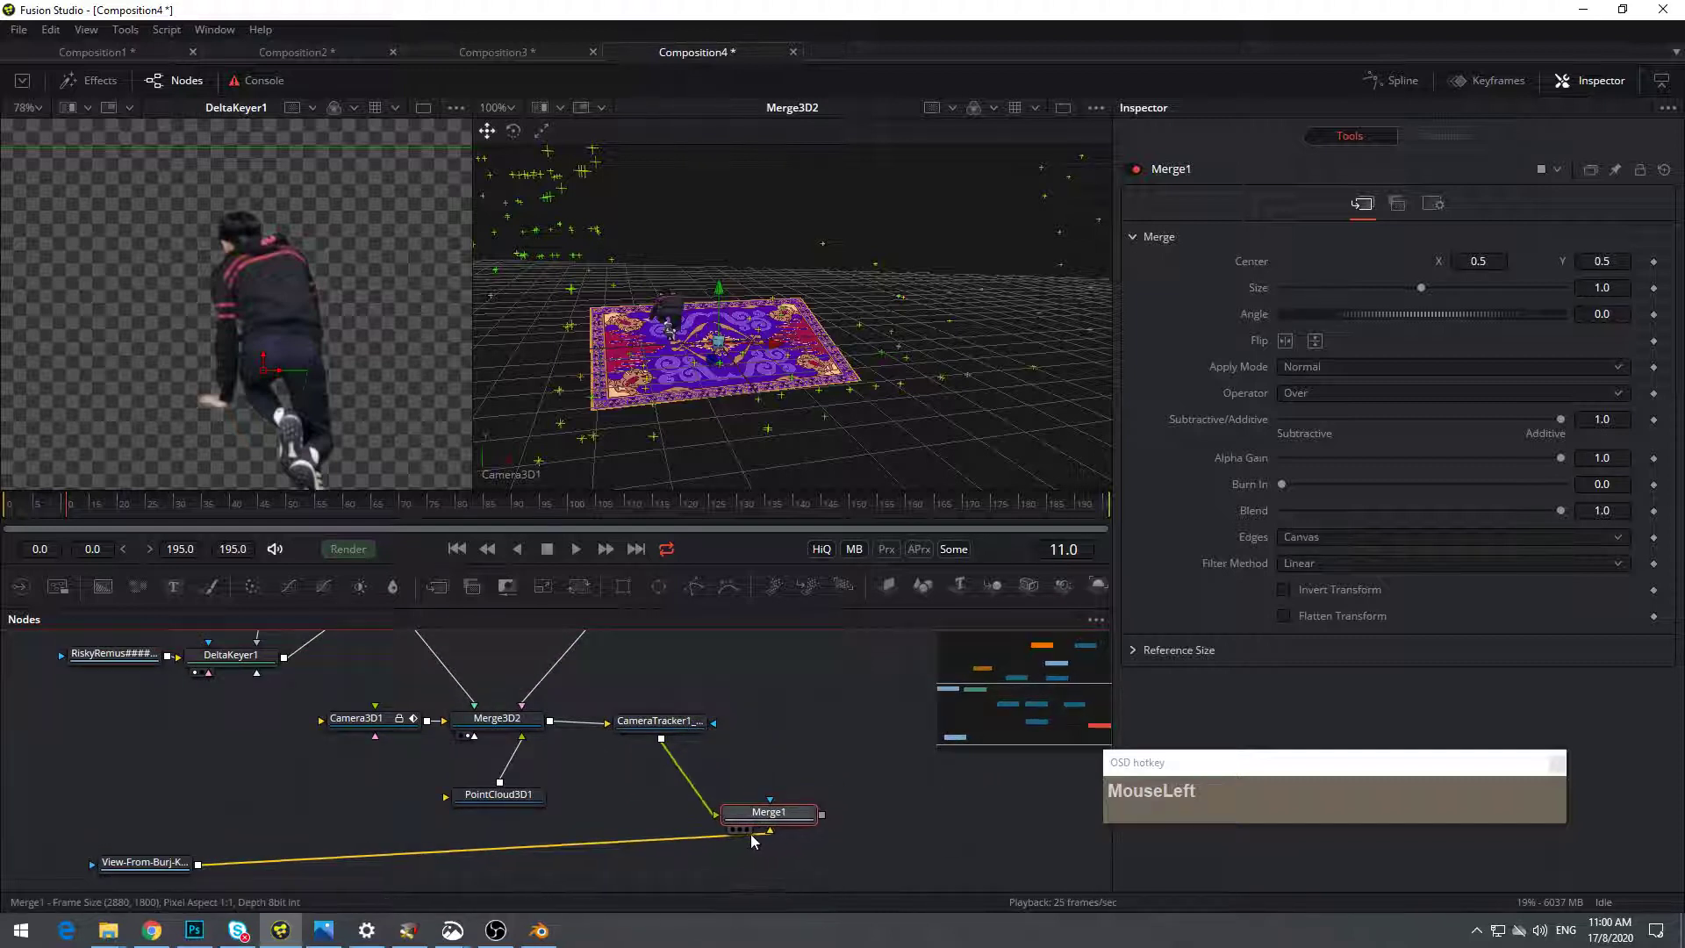
View Merge1, swap its foreground and background so the carpet render lies over the city, and play the result
left_click_drag(764, 840, 751, 840)
right_click(760, 824)
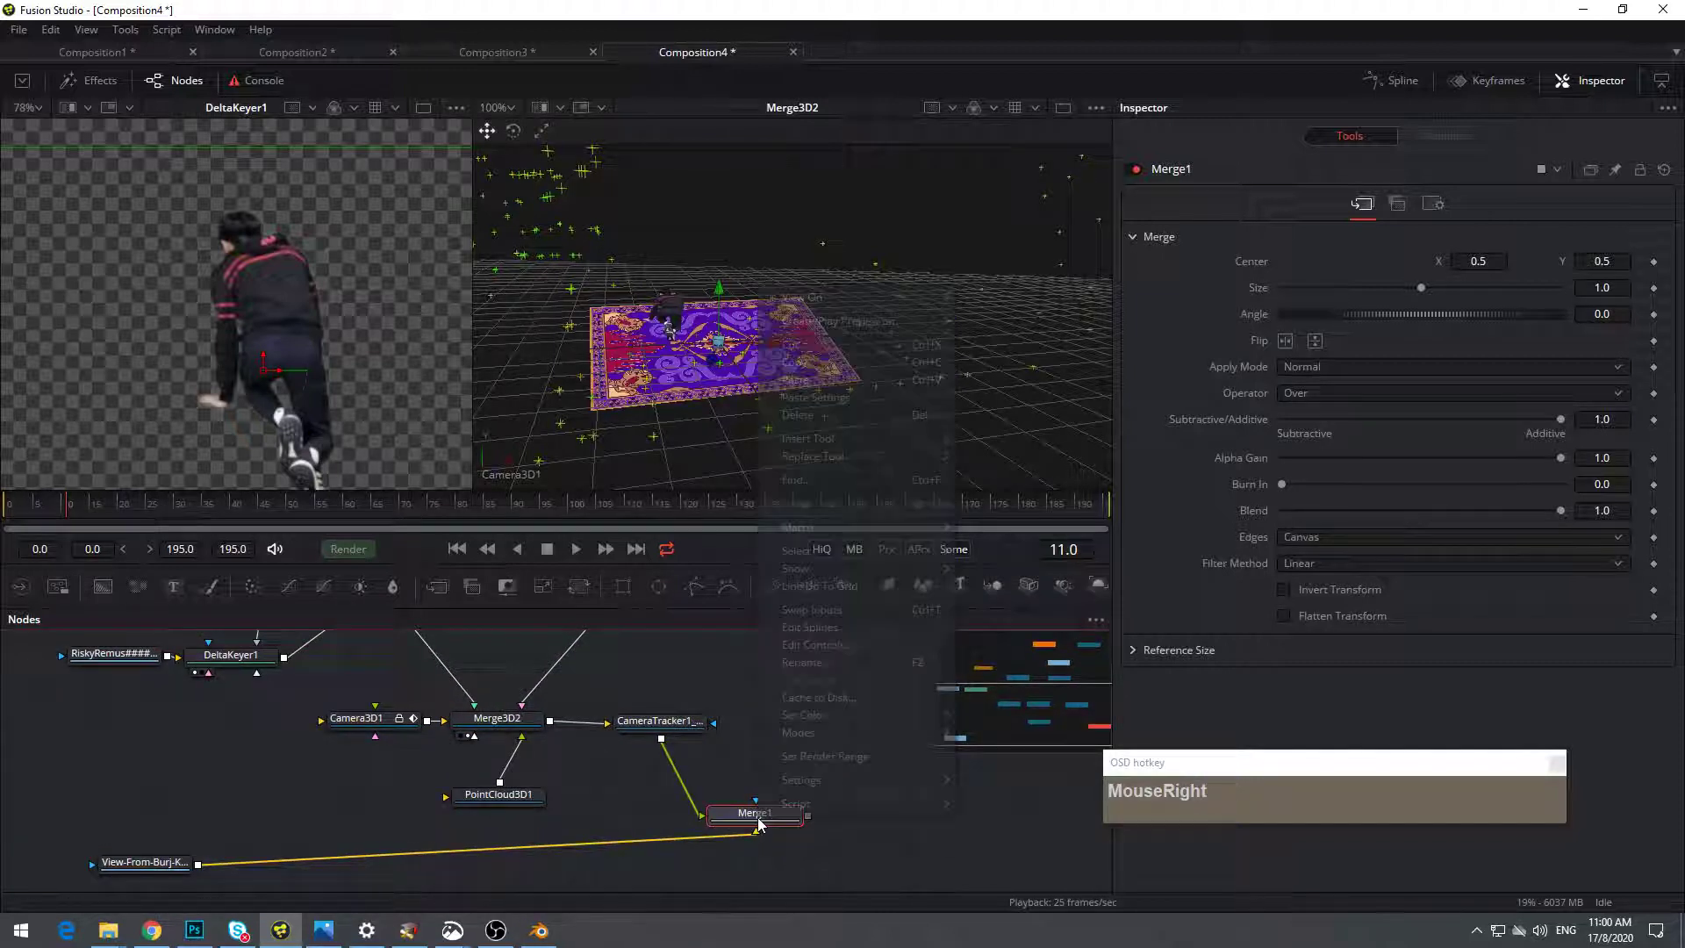
left_click(753, 819)
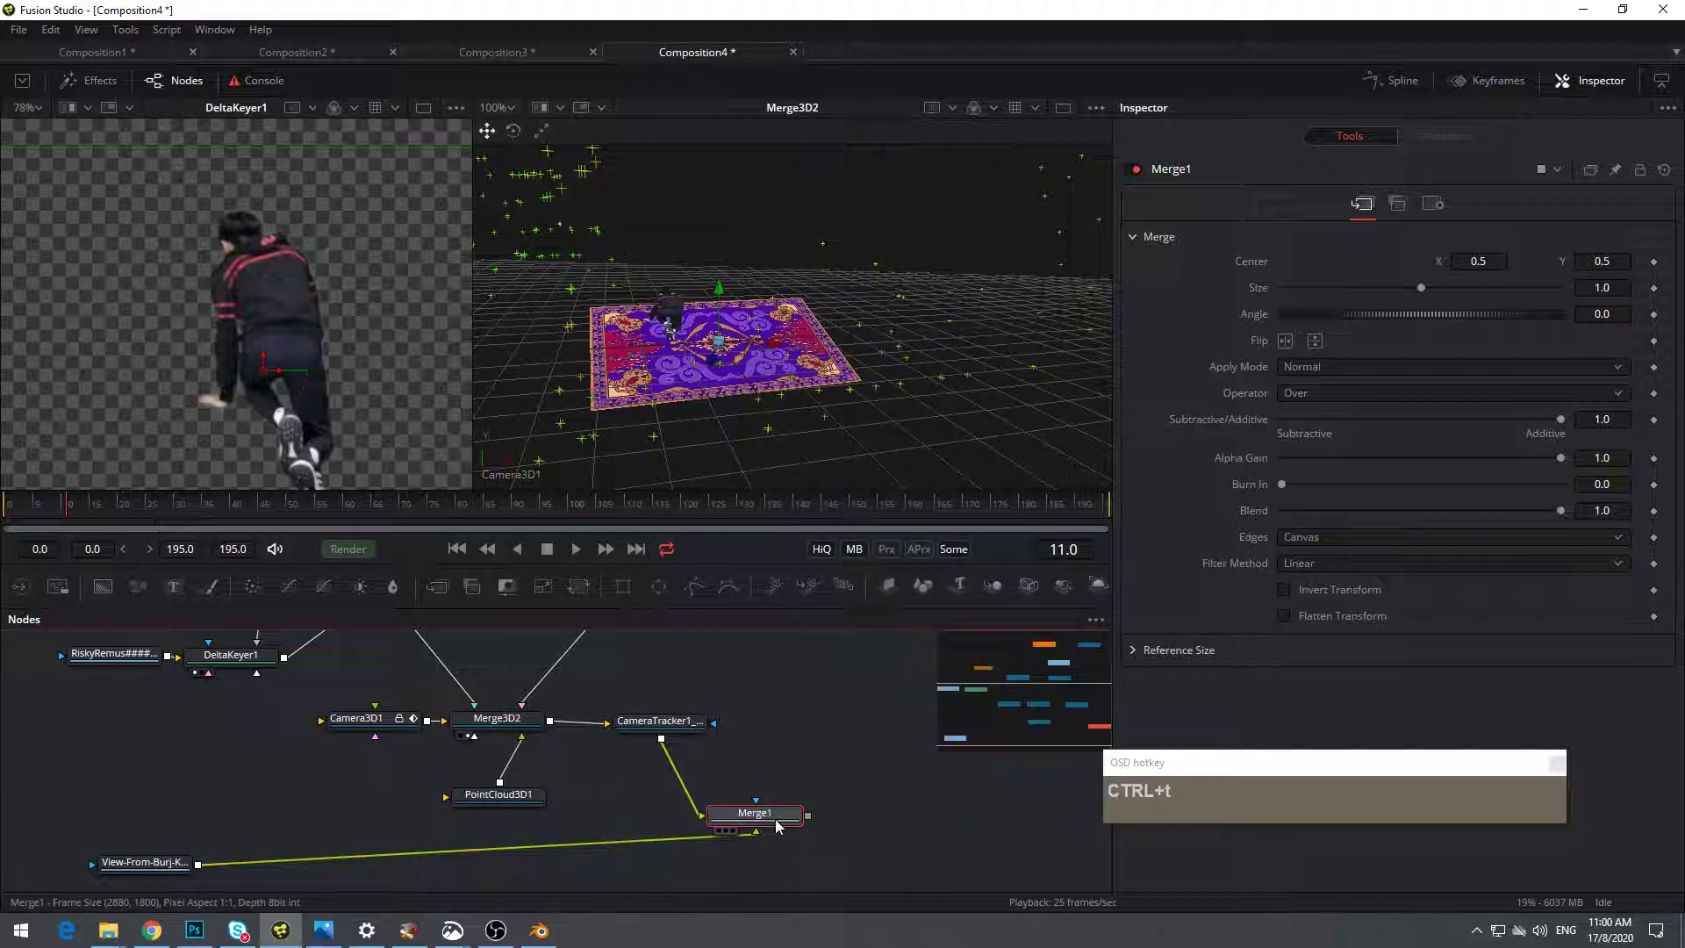
left_click_drag(813, 772, 799, 746)
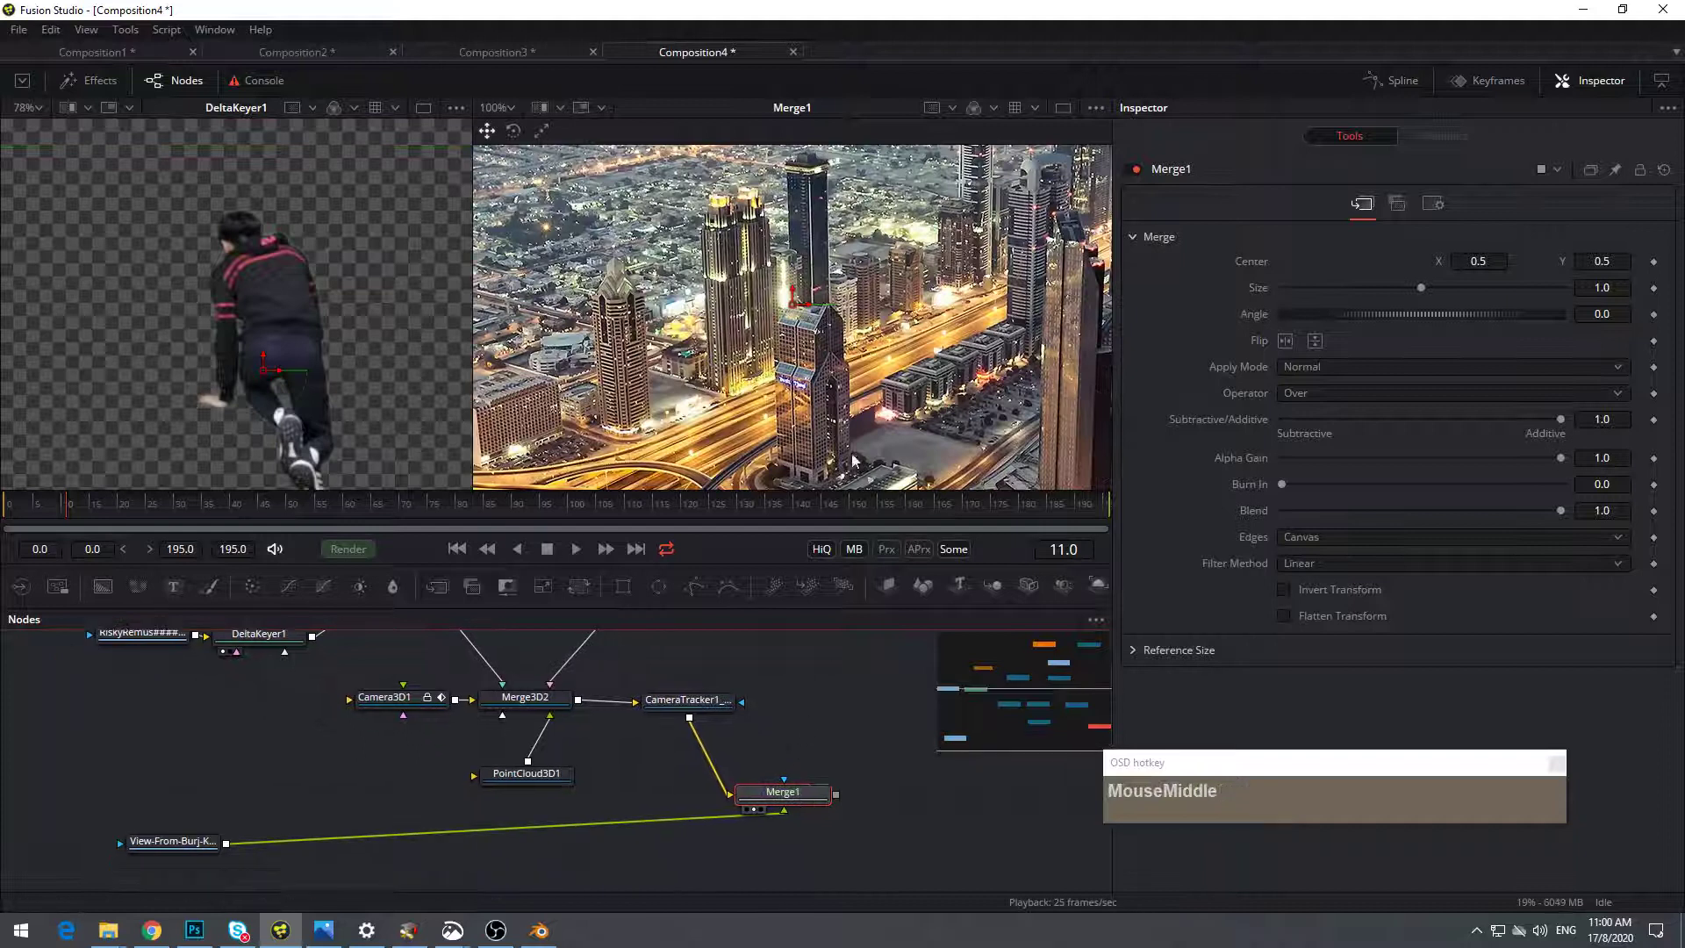
scroll(876, 424, "down", 3)
left_click_drag(876, 424, 849, 337)
left_click_drag(808, 614, 696, 761)
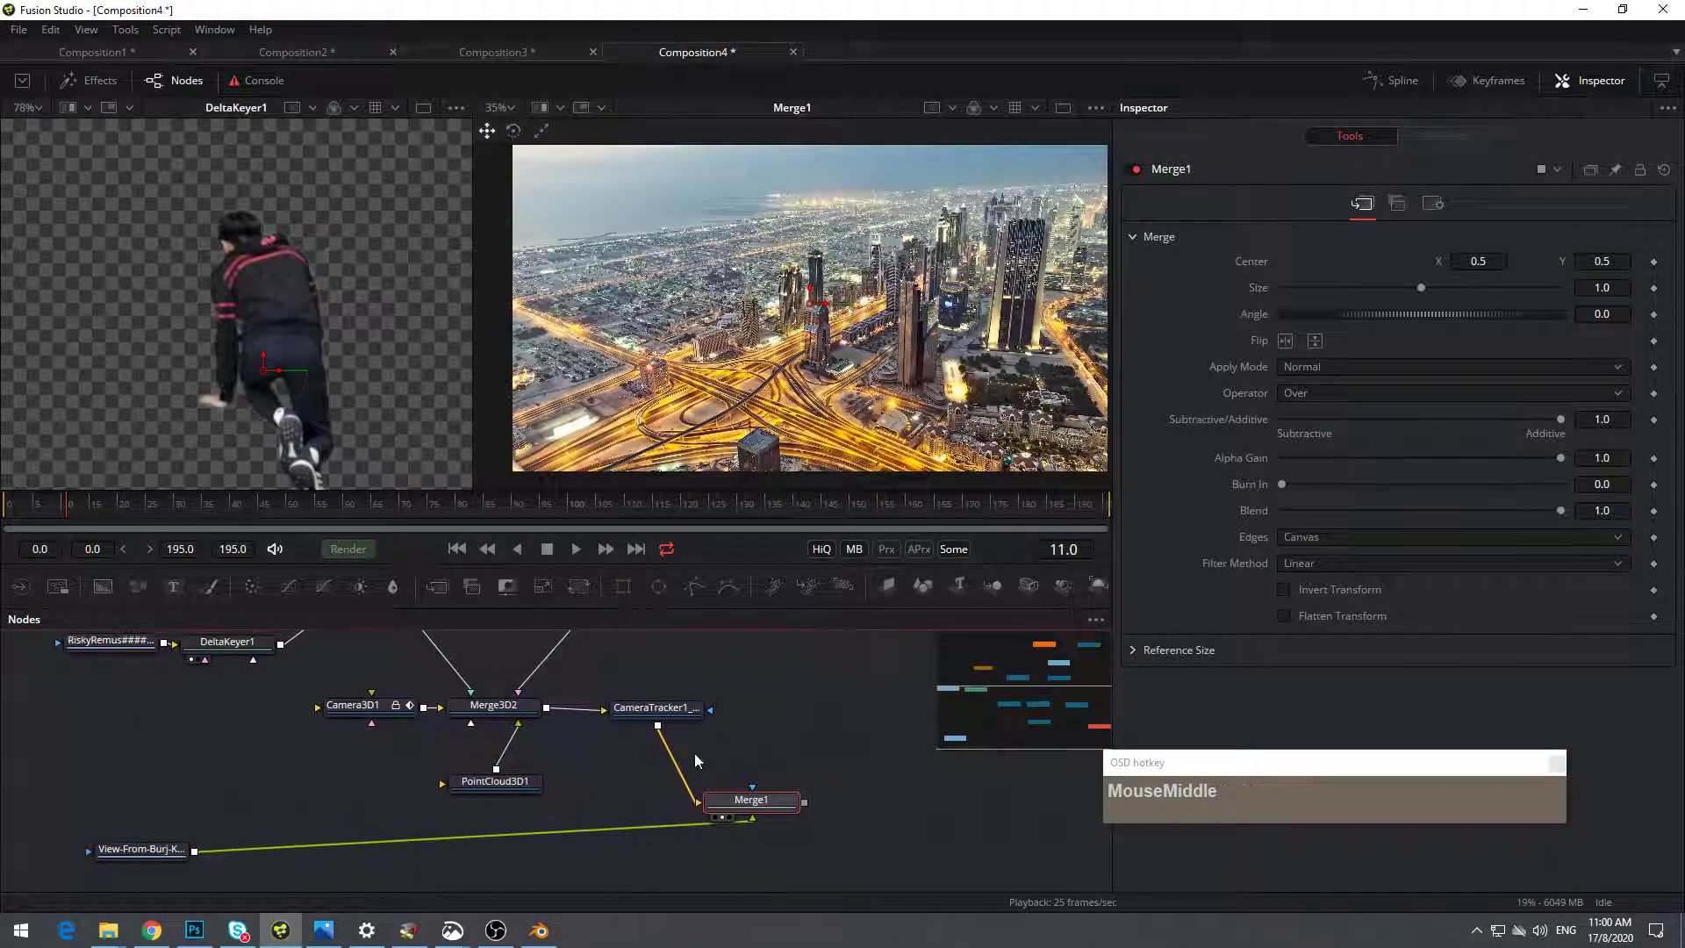
key("ctrl+t")
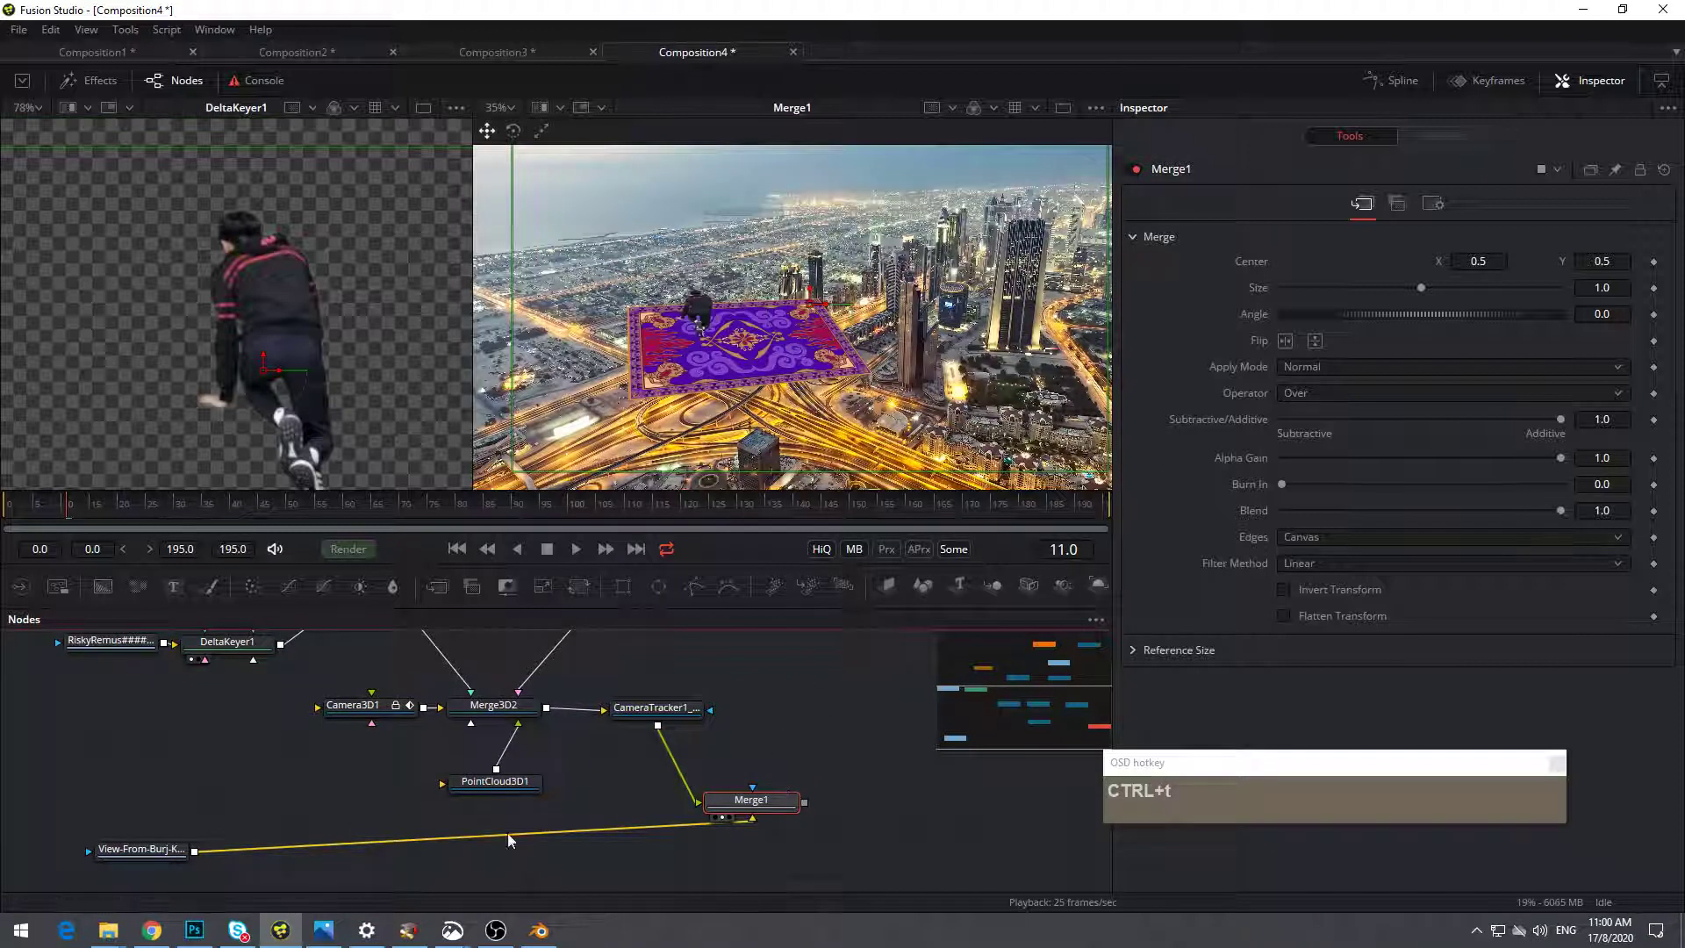
left_click_drag(160, 865, 553, 853)
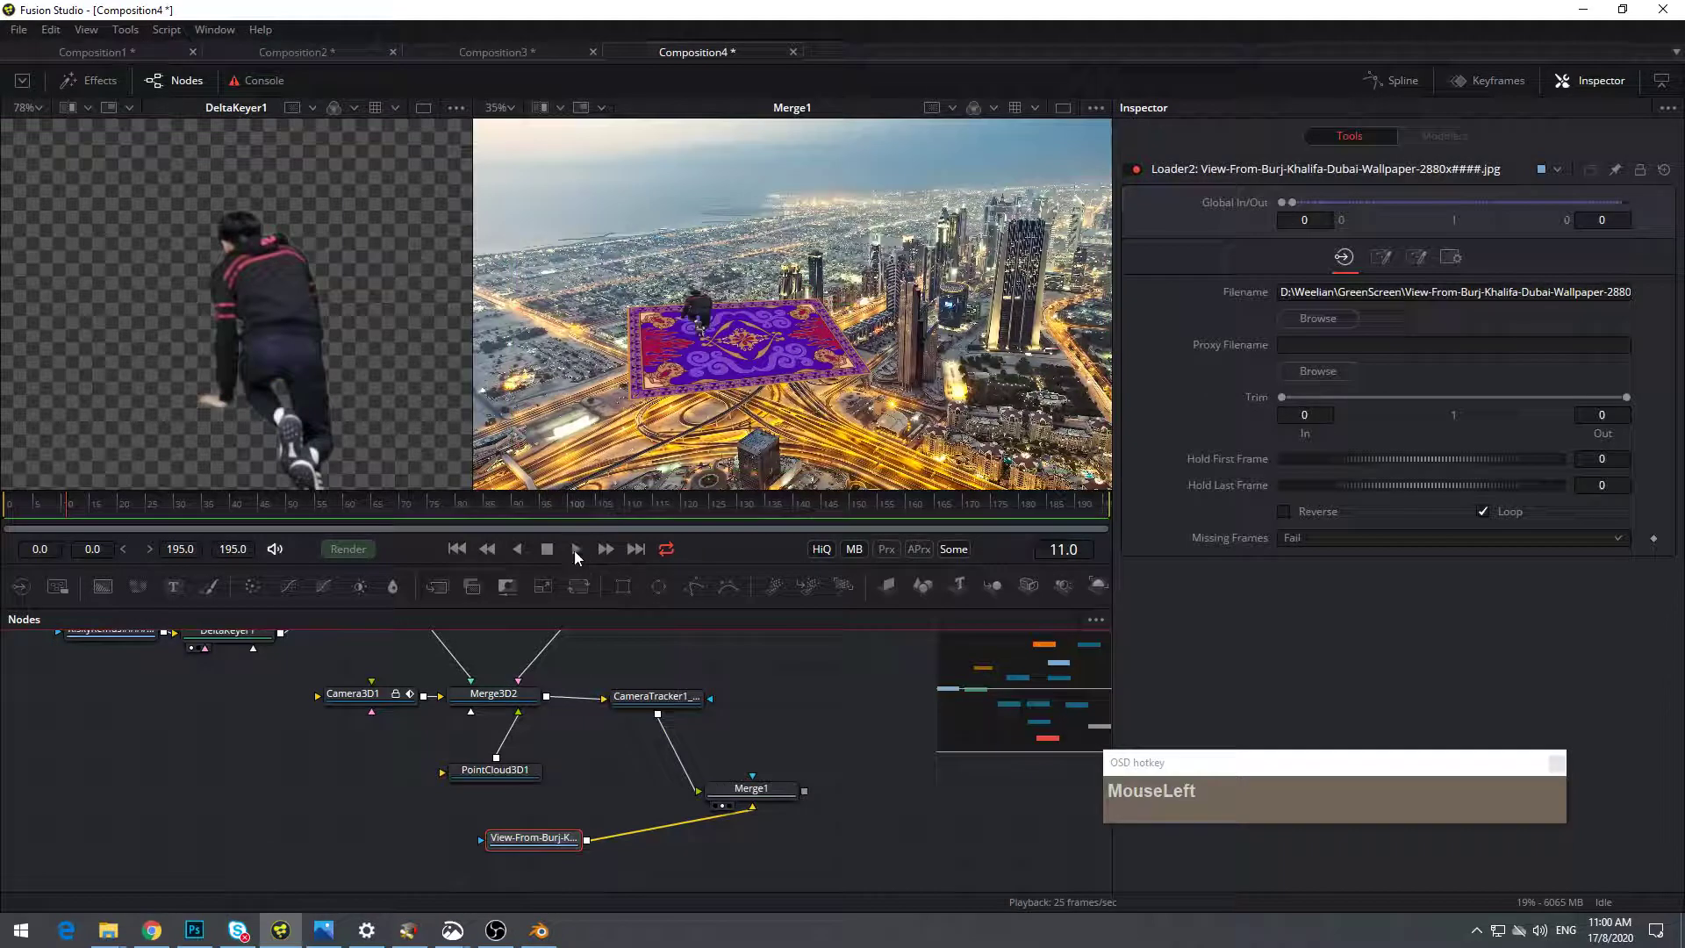
left_click(576, 549)
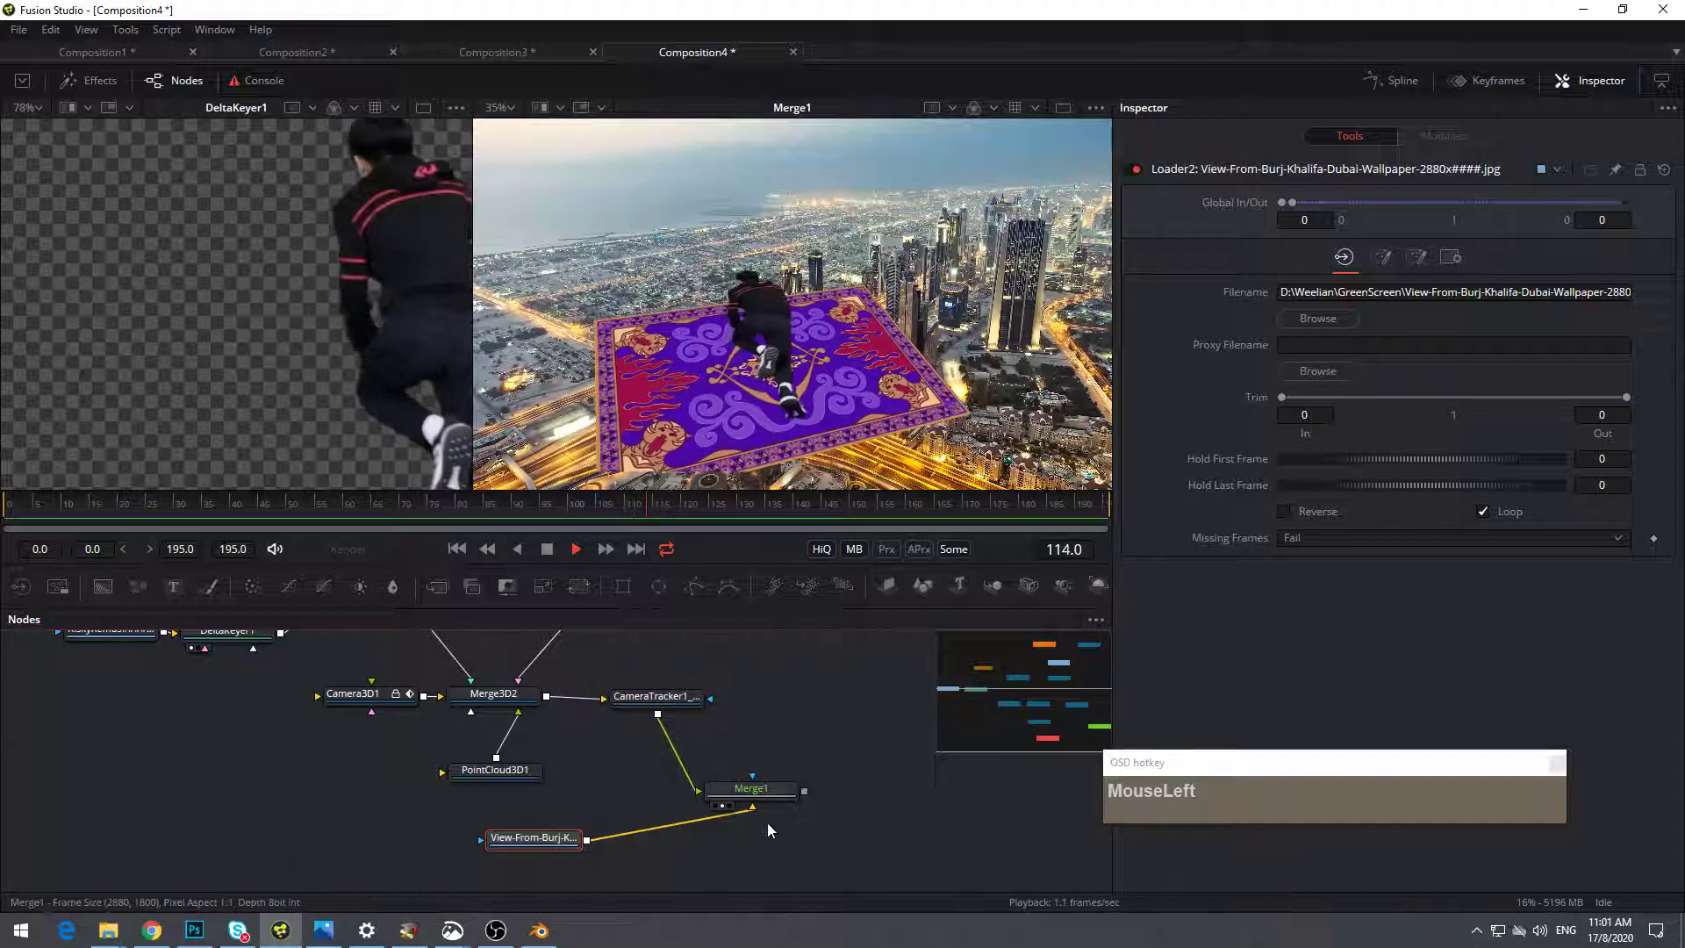
Disconnect the Burj Khalifa loader from Merge1 and move it away from the merge
left_click_drag(746, 792, 653, 822)
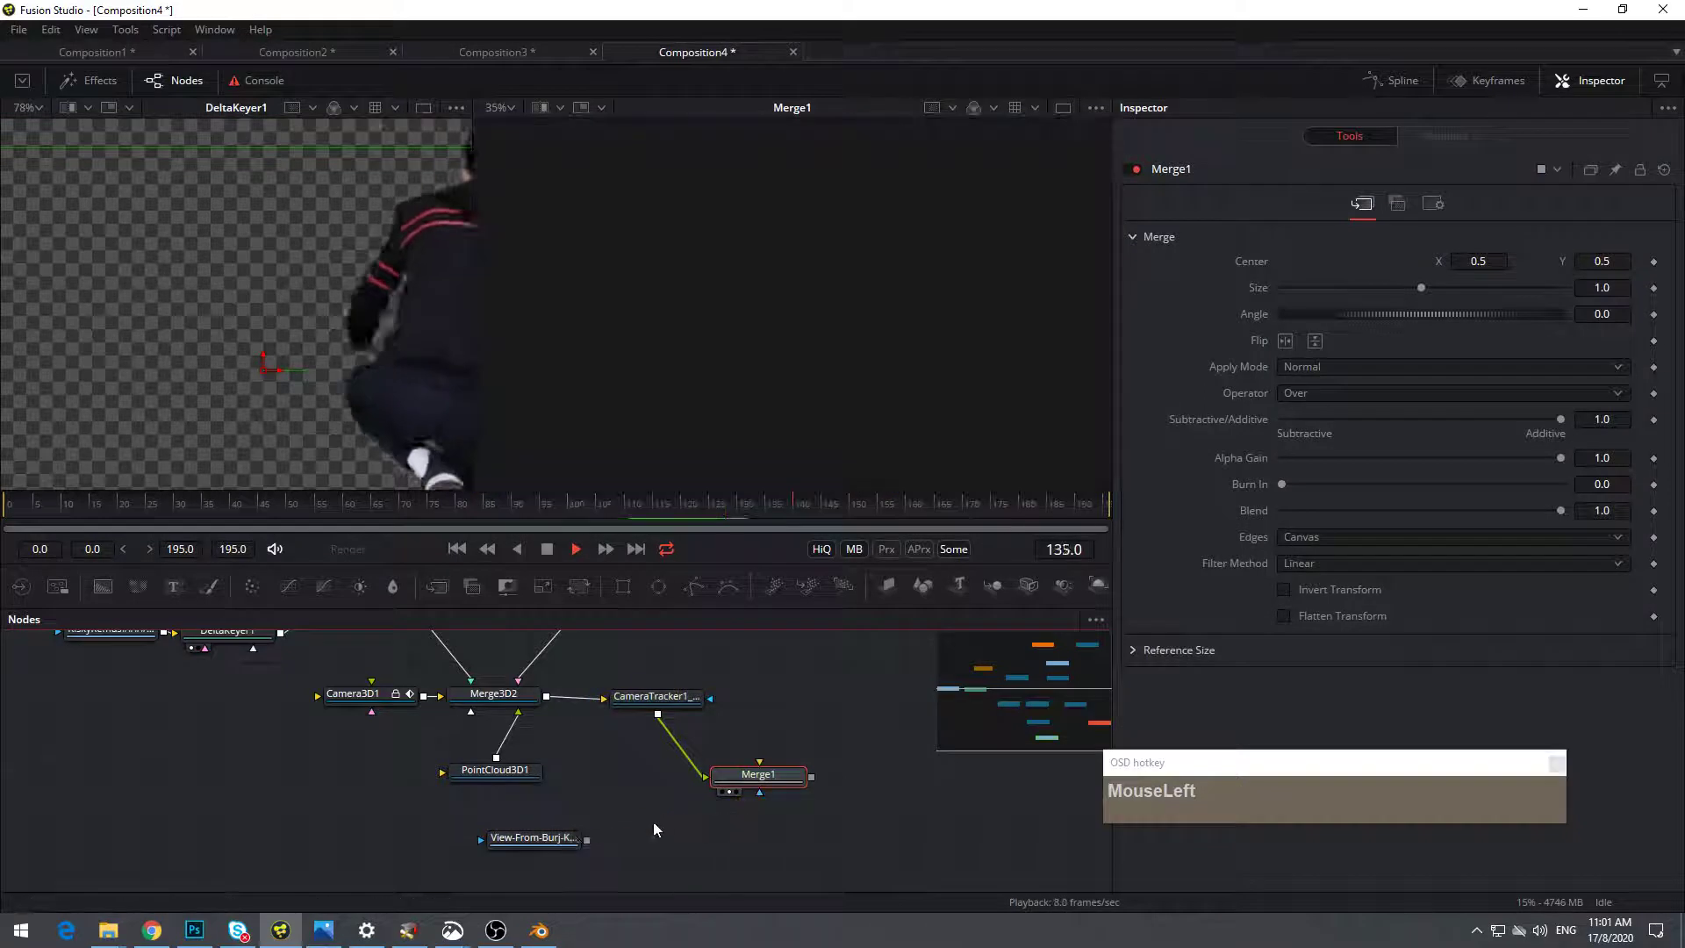
left_click_drag(535, 845, 318, 821)
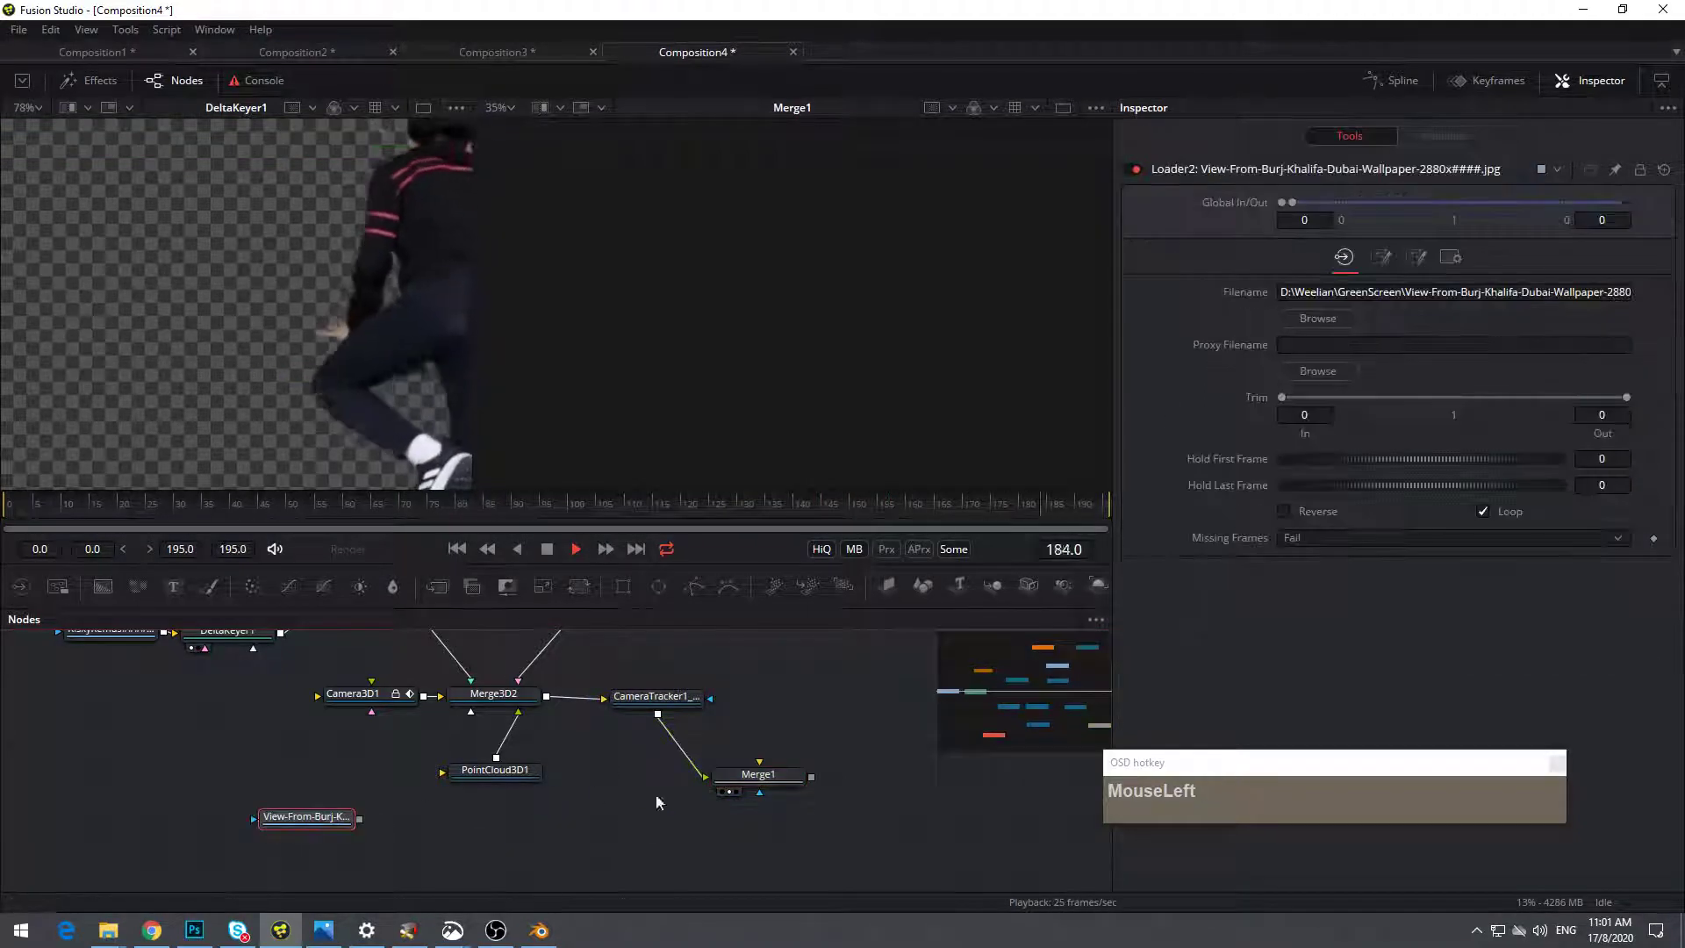
left_click(757, 775)
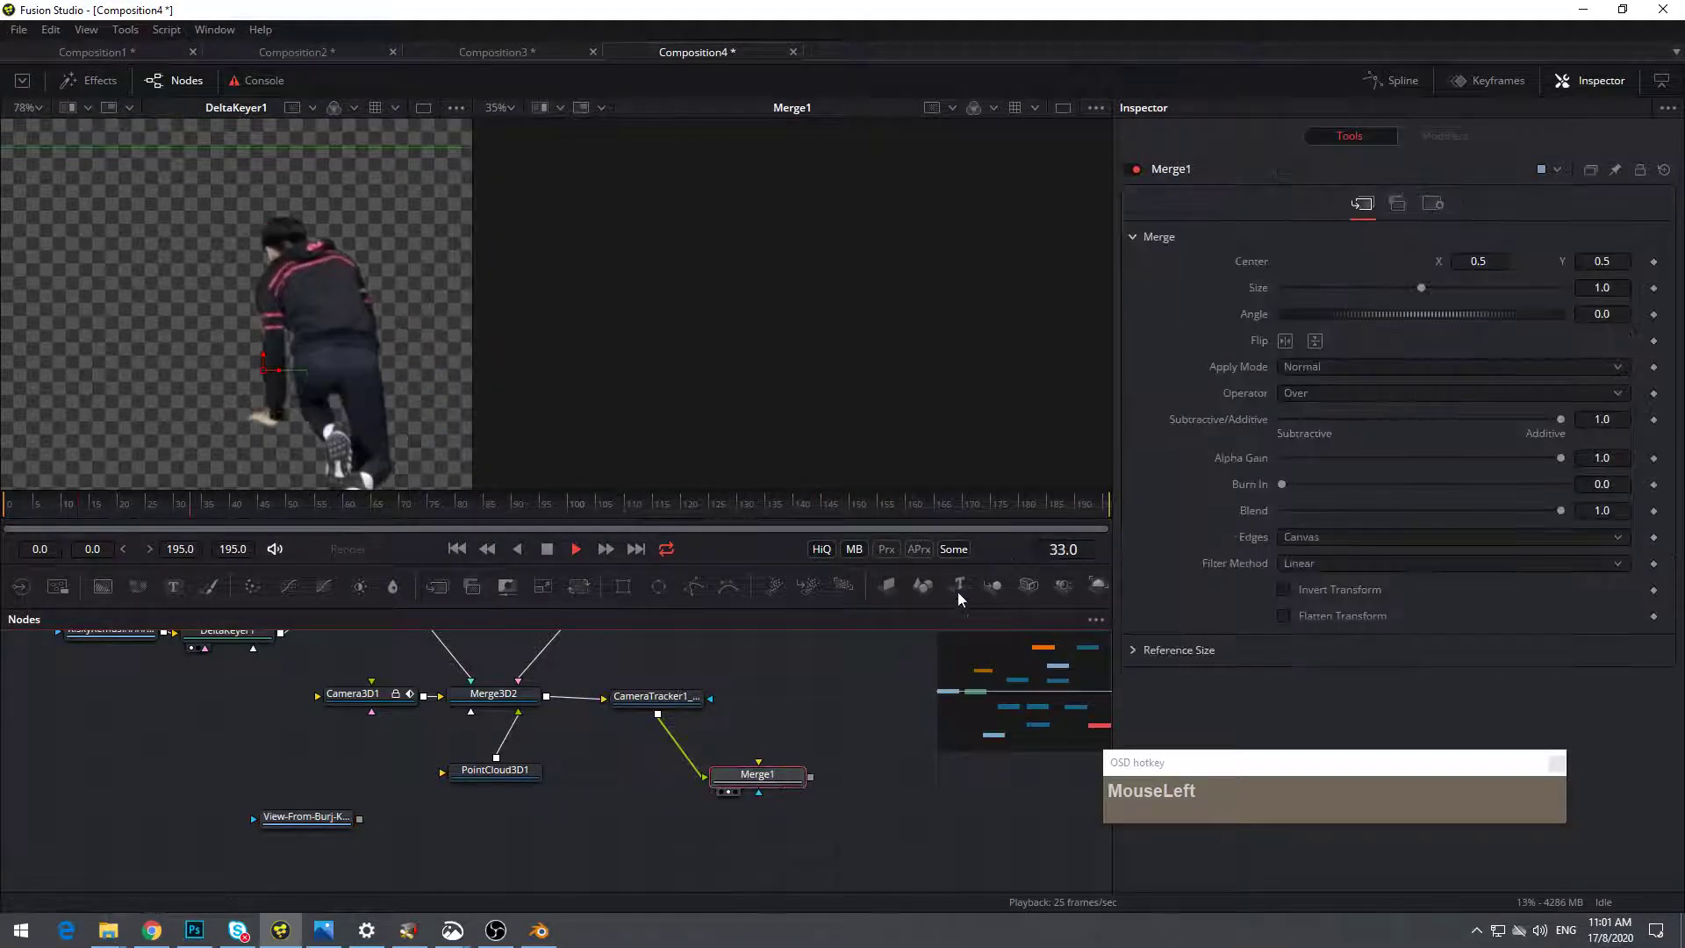
left_click(886, 587)
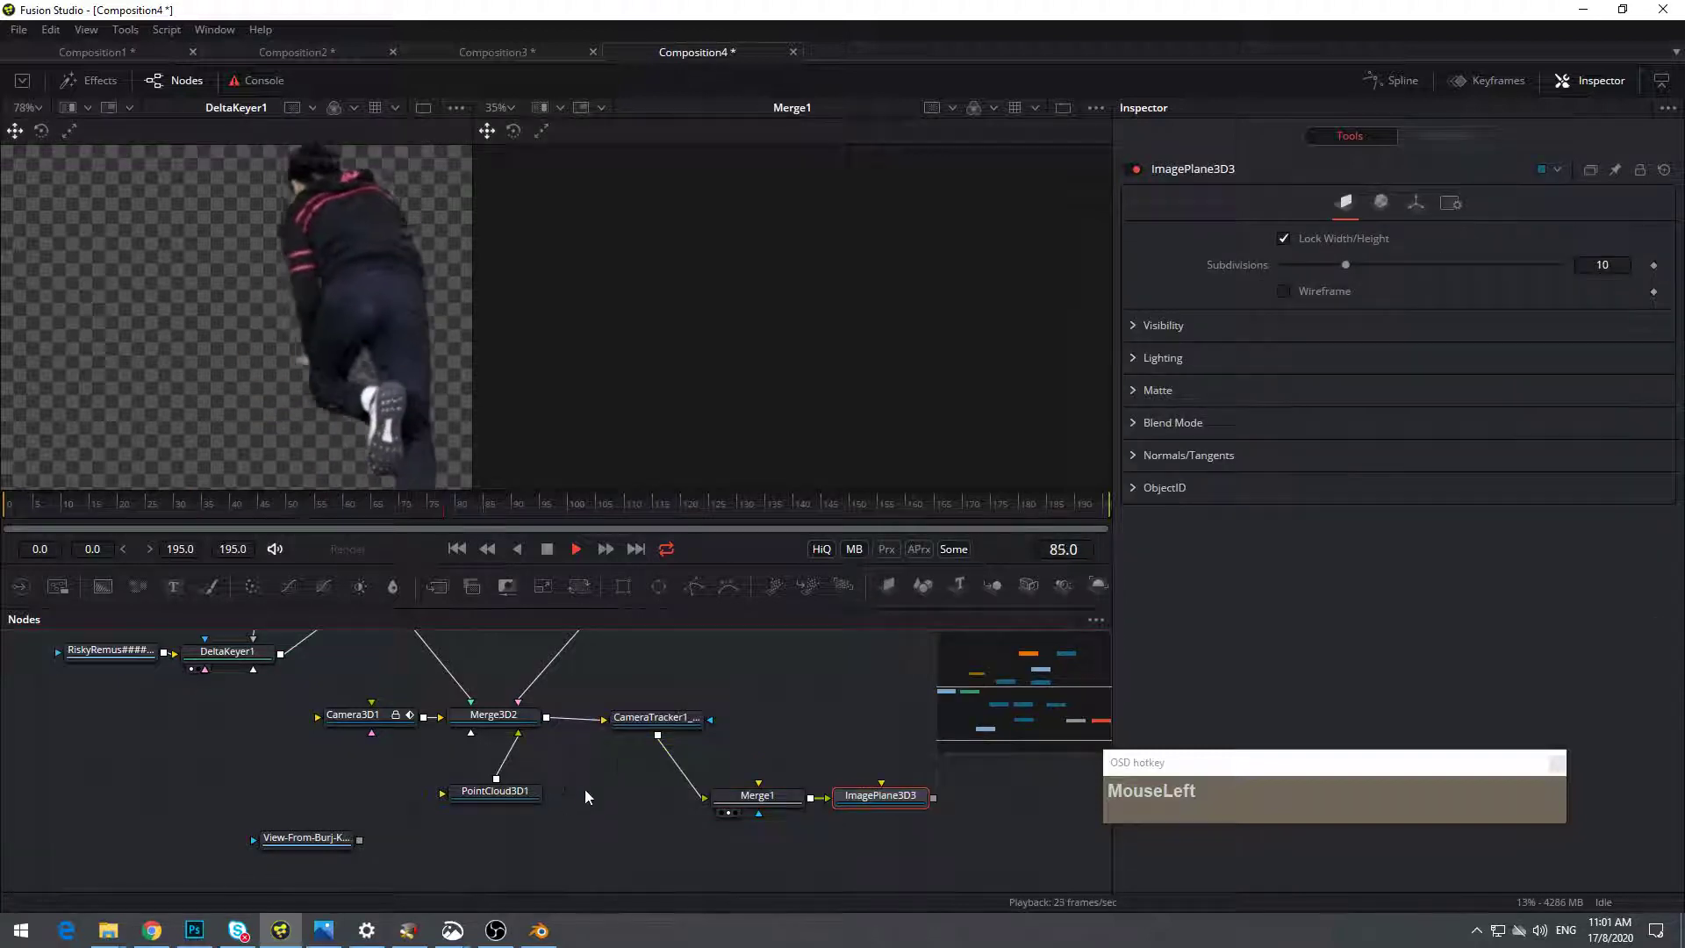
scroll(718, 705, "up", 3)
scroll(727, 753, "down", 1)
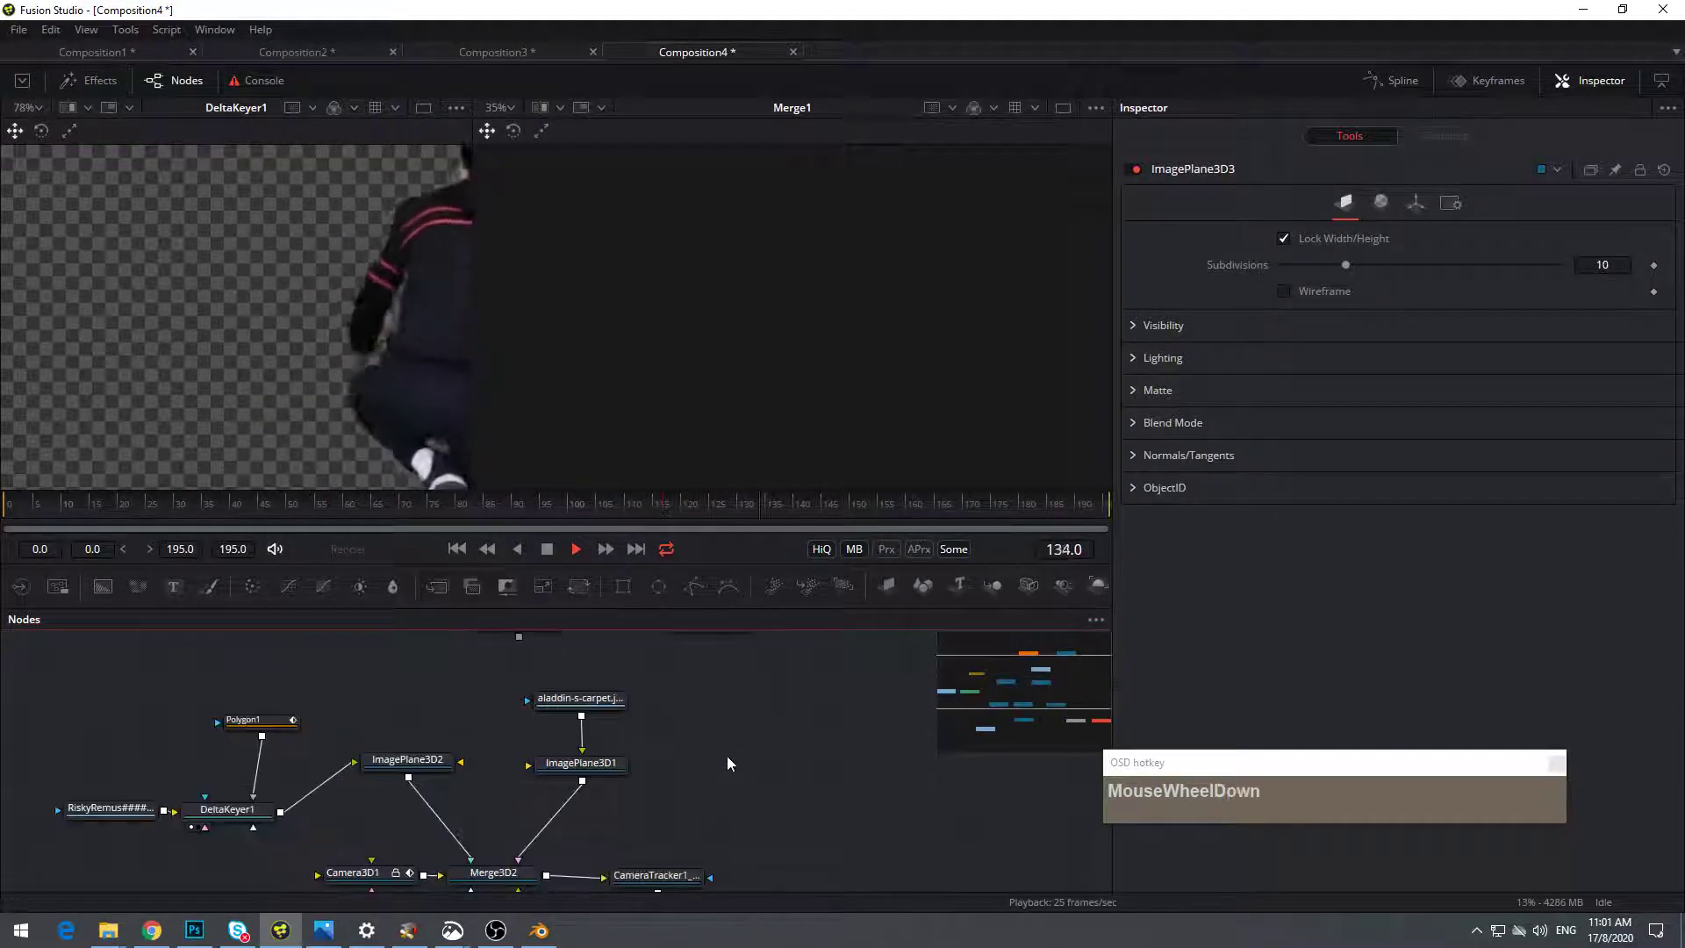
left_click_drag(729, 758, 740, 626)
left_click(342, 866)
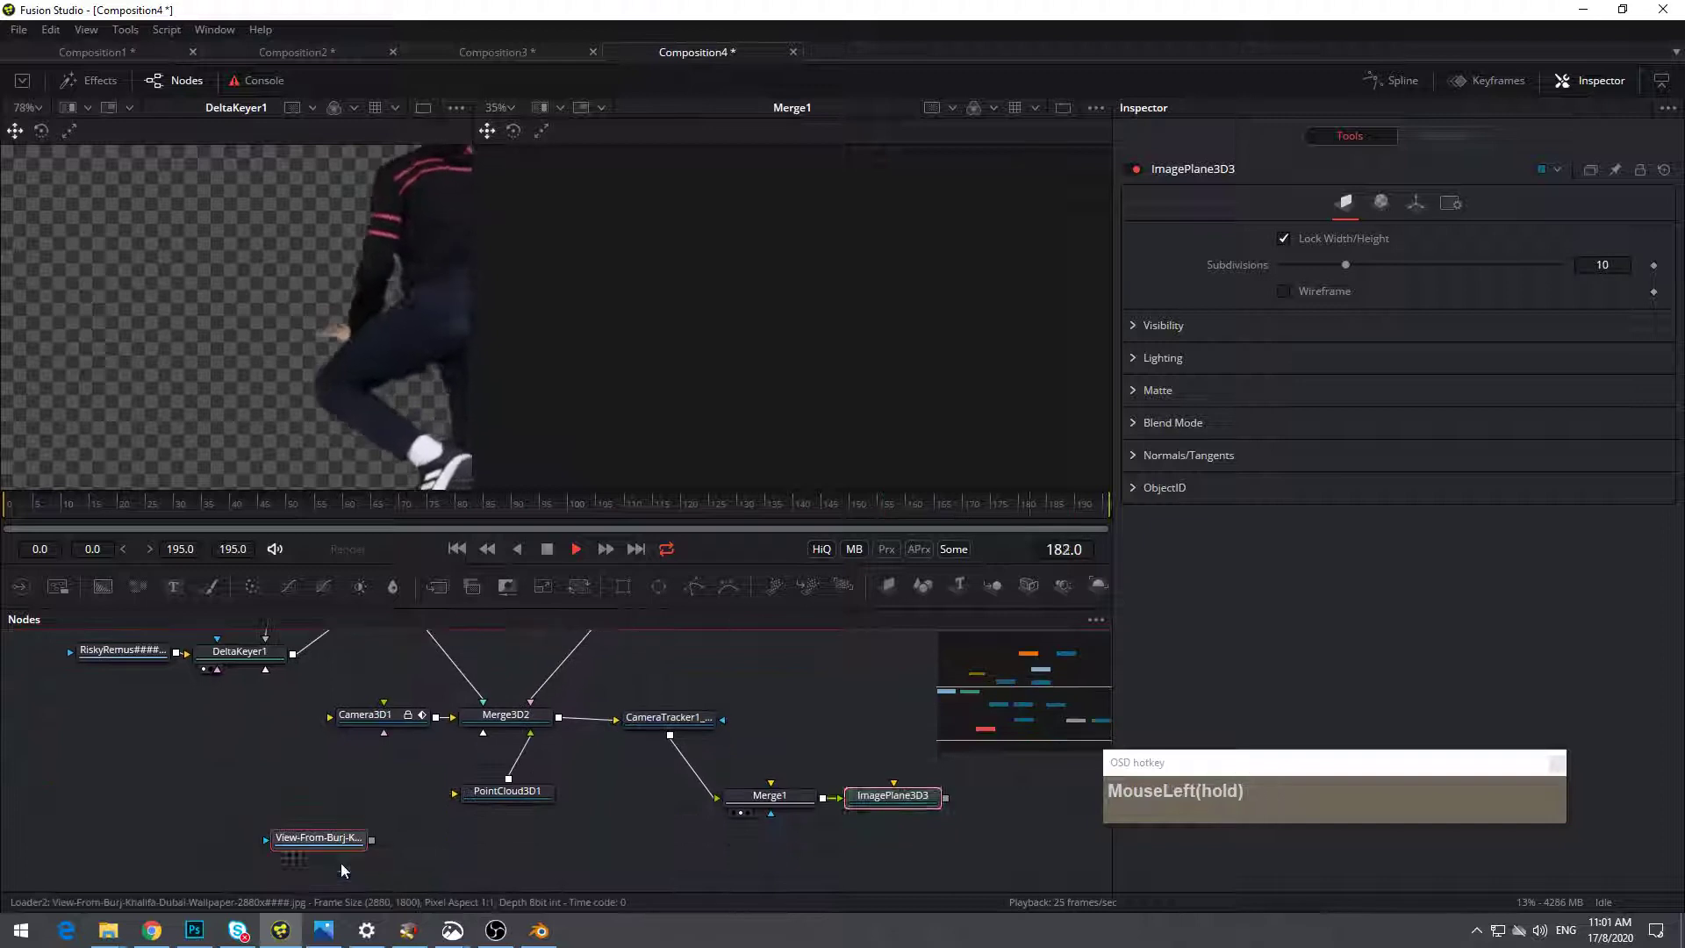
left_click(894, 795)
key("Delete")
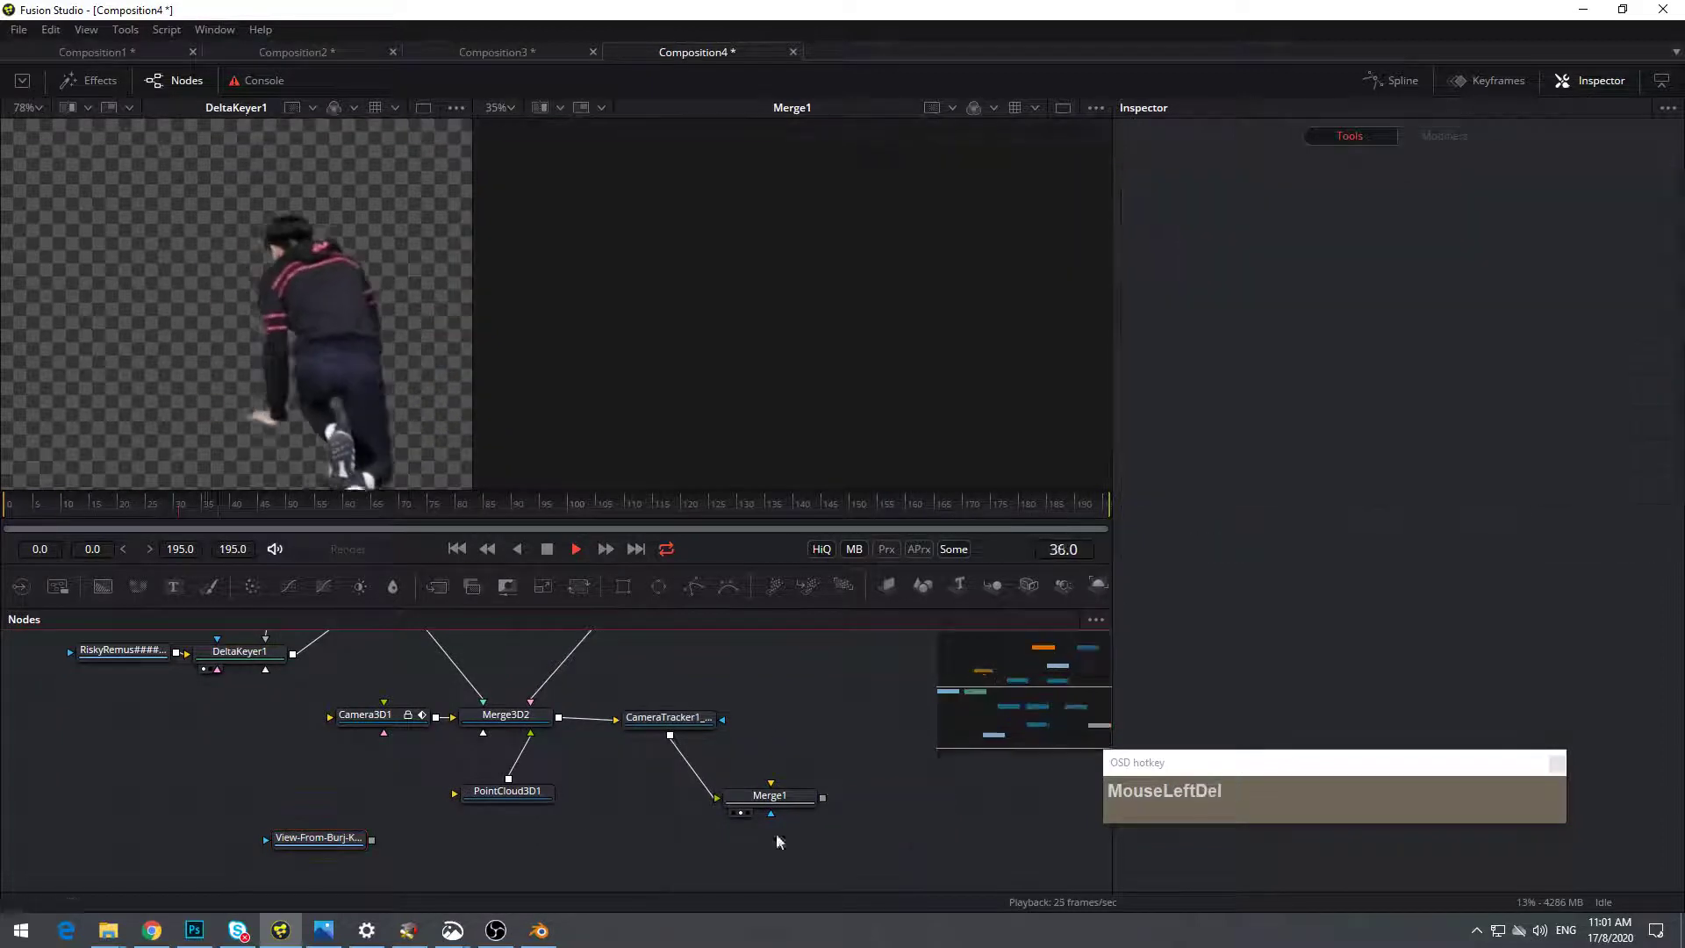
Add an ImagePlane3D to the Burj Khalifa loader, connect it to Merge3D2, and display Merge3D2 in the viewer
left_click(316, 845)
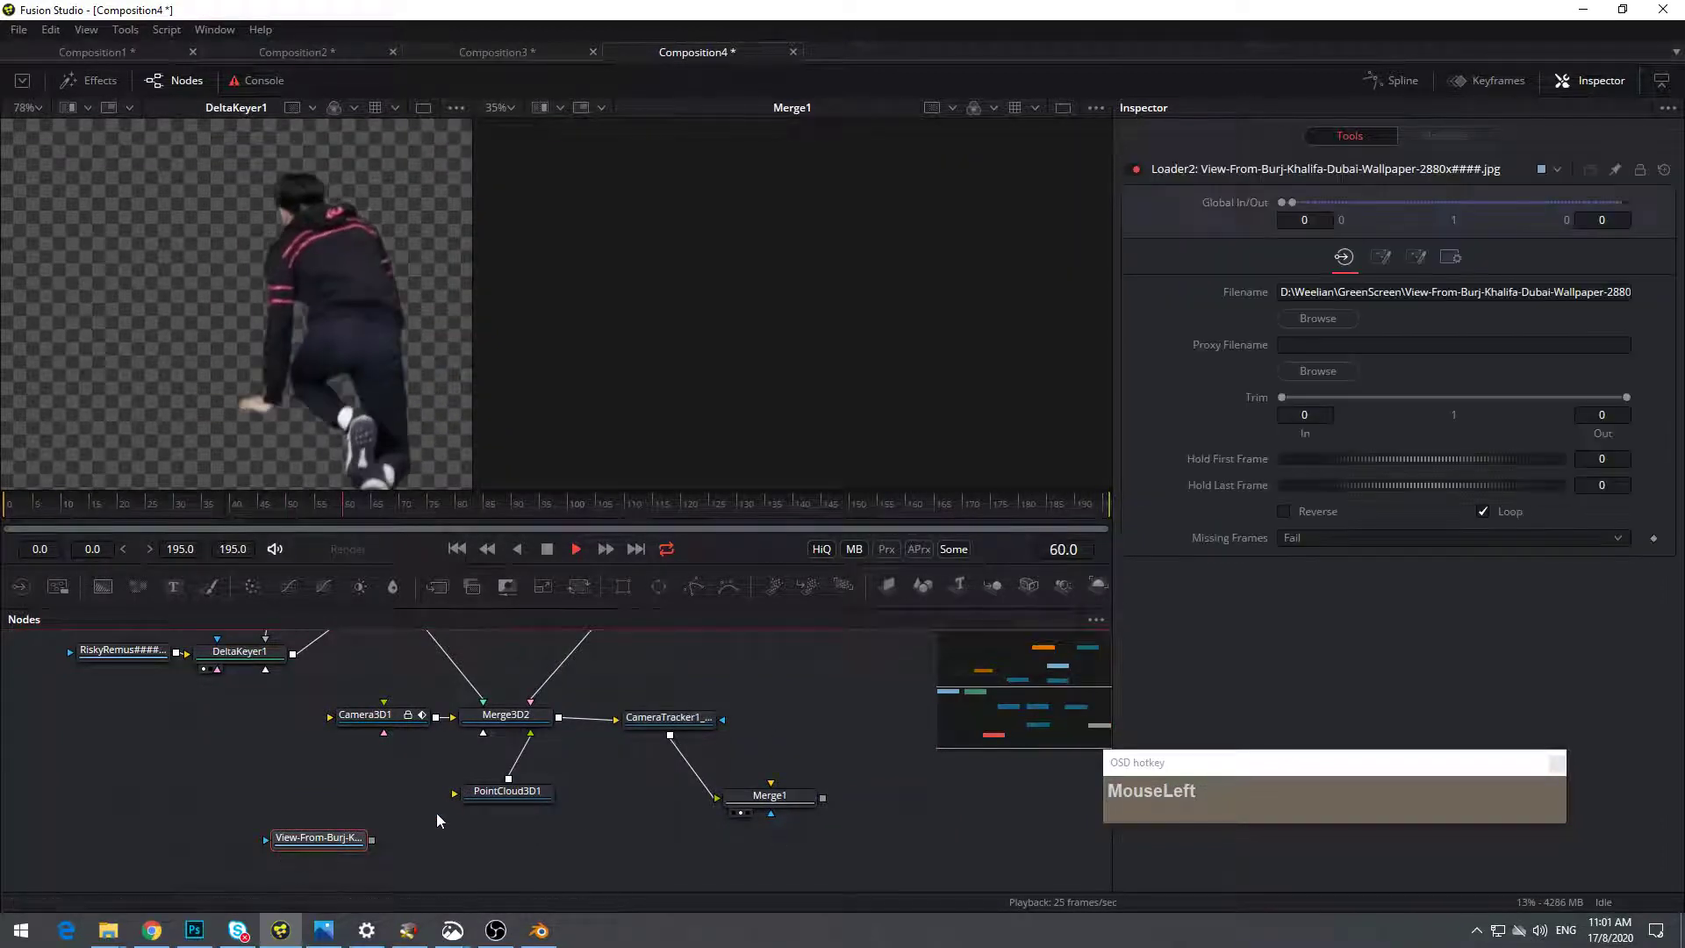
left_click(888, 584)
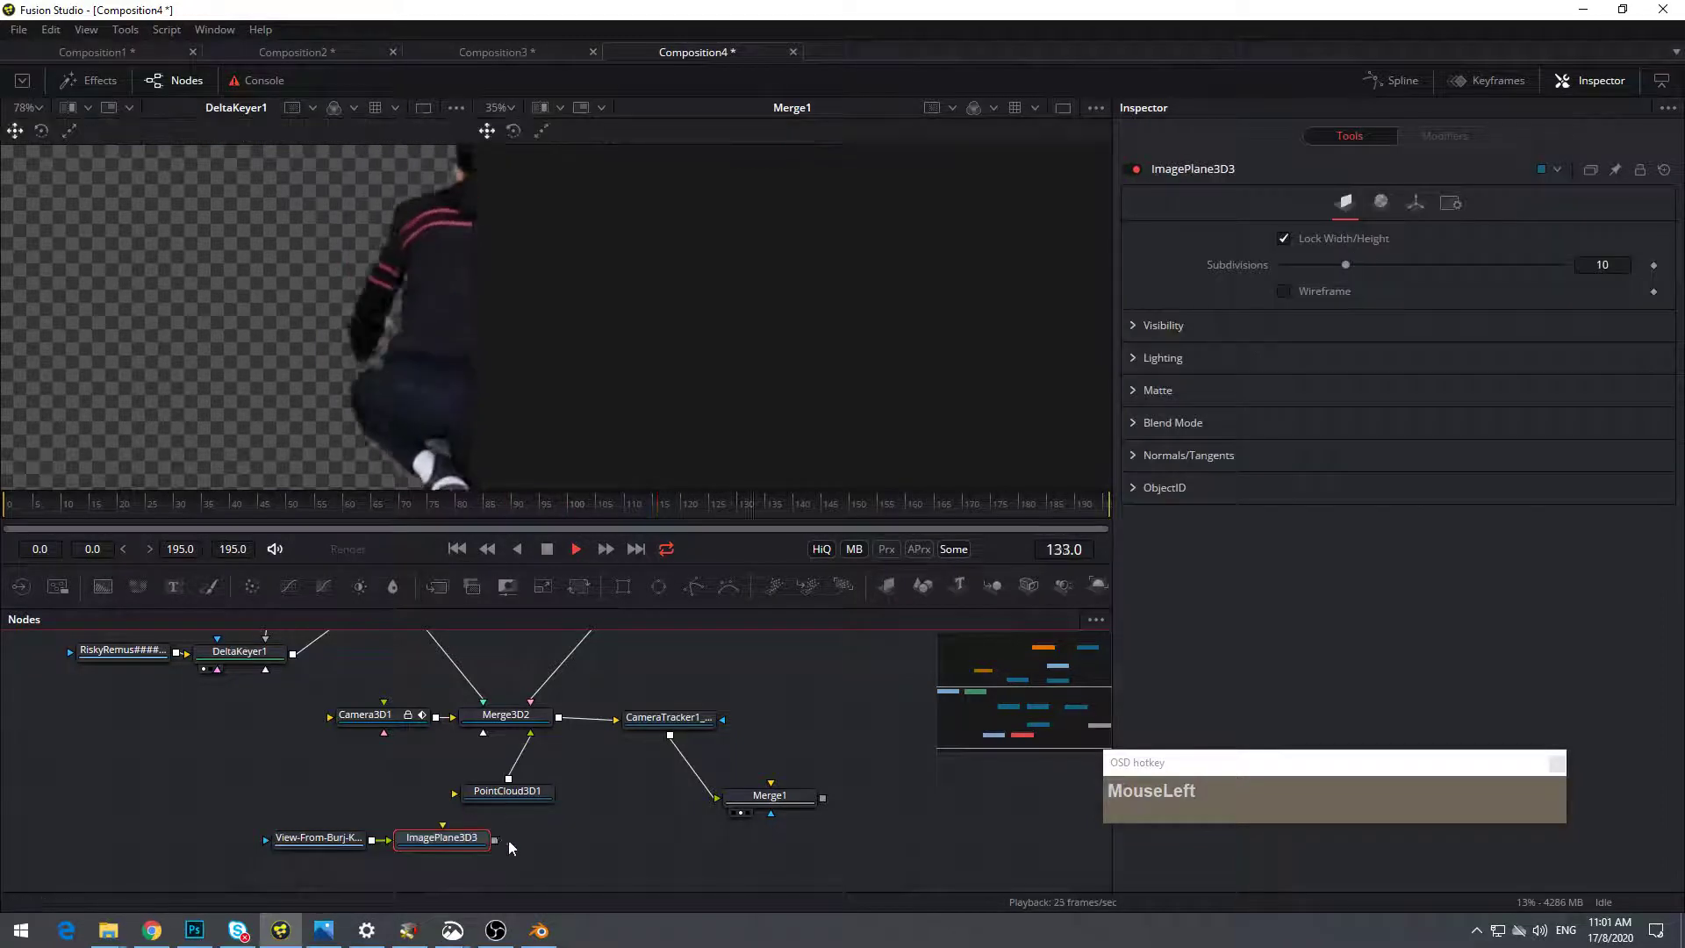
left_click_drag(352, 820, 456, 862)
left_click_drag(461, 855, 351, 793)
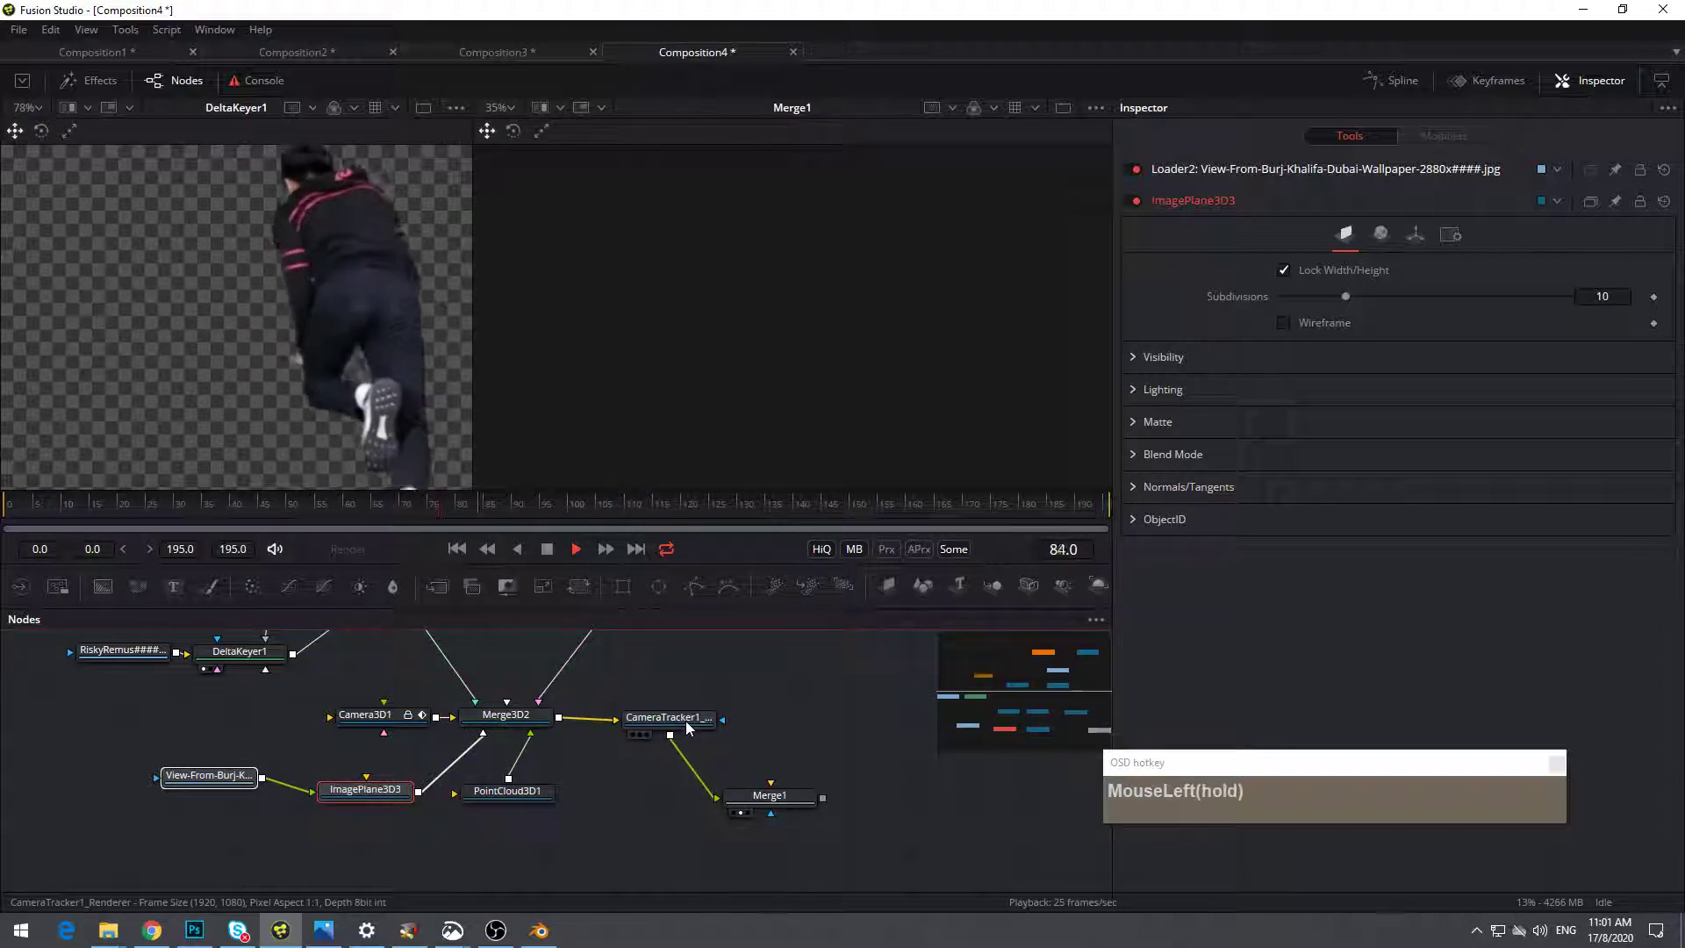
left_click(689, 727)
left_click_drag(580, 728, 544, 811)
left_click_drag(726, 367, 733, 360)
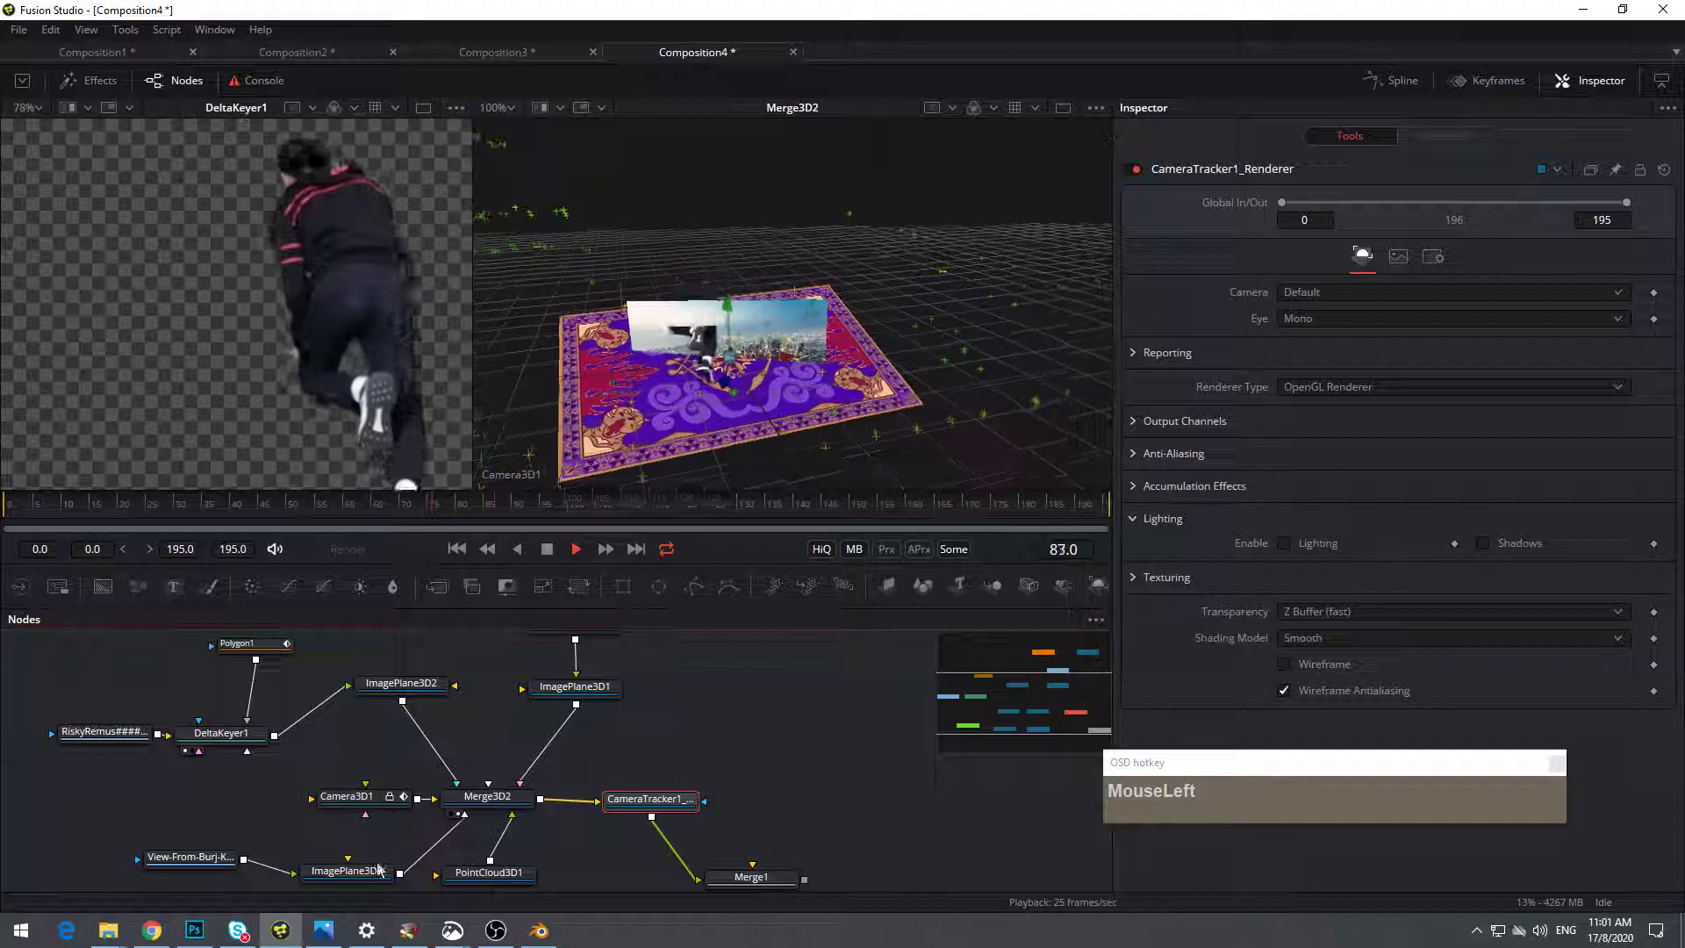
Transform the city image plane to Z -1.03, X rotation -20.8, and scale 10
left_click(347, 869)
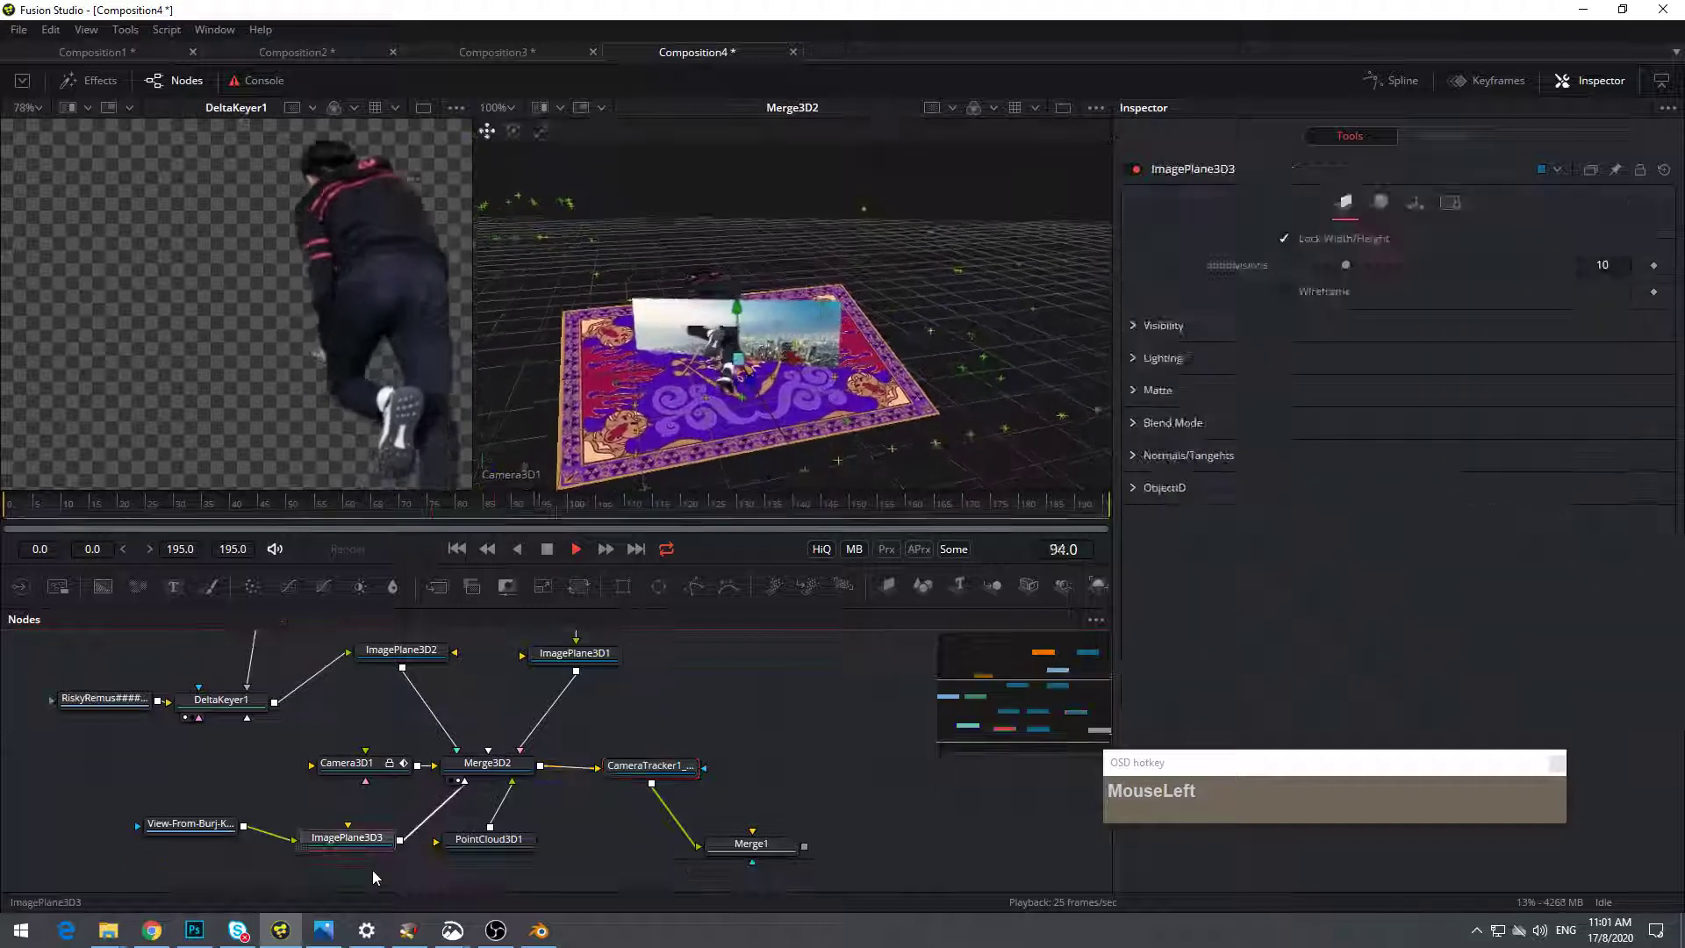
left_click(1416, 202)
left_click_drag(1340, 574, 1545, 575)
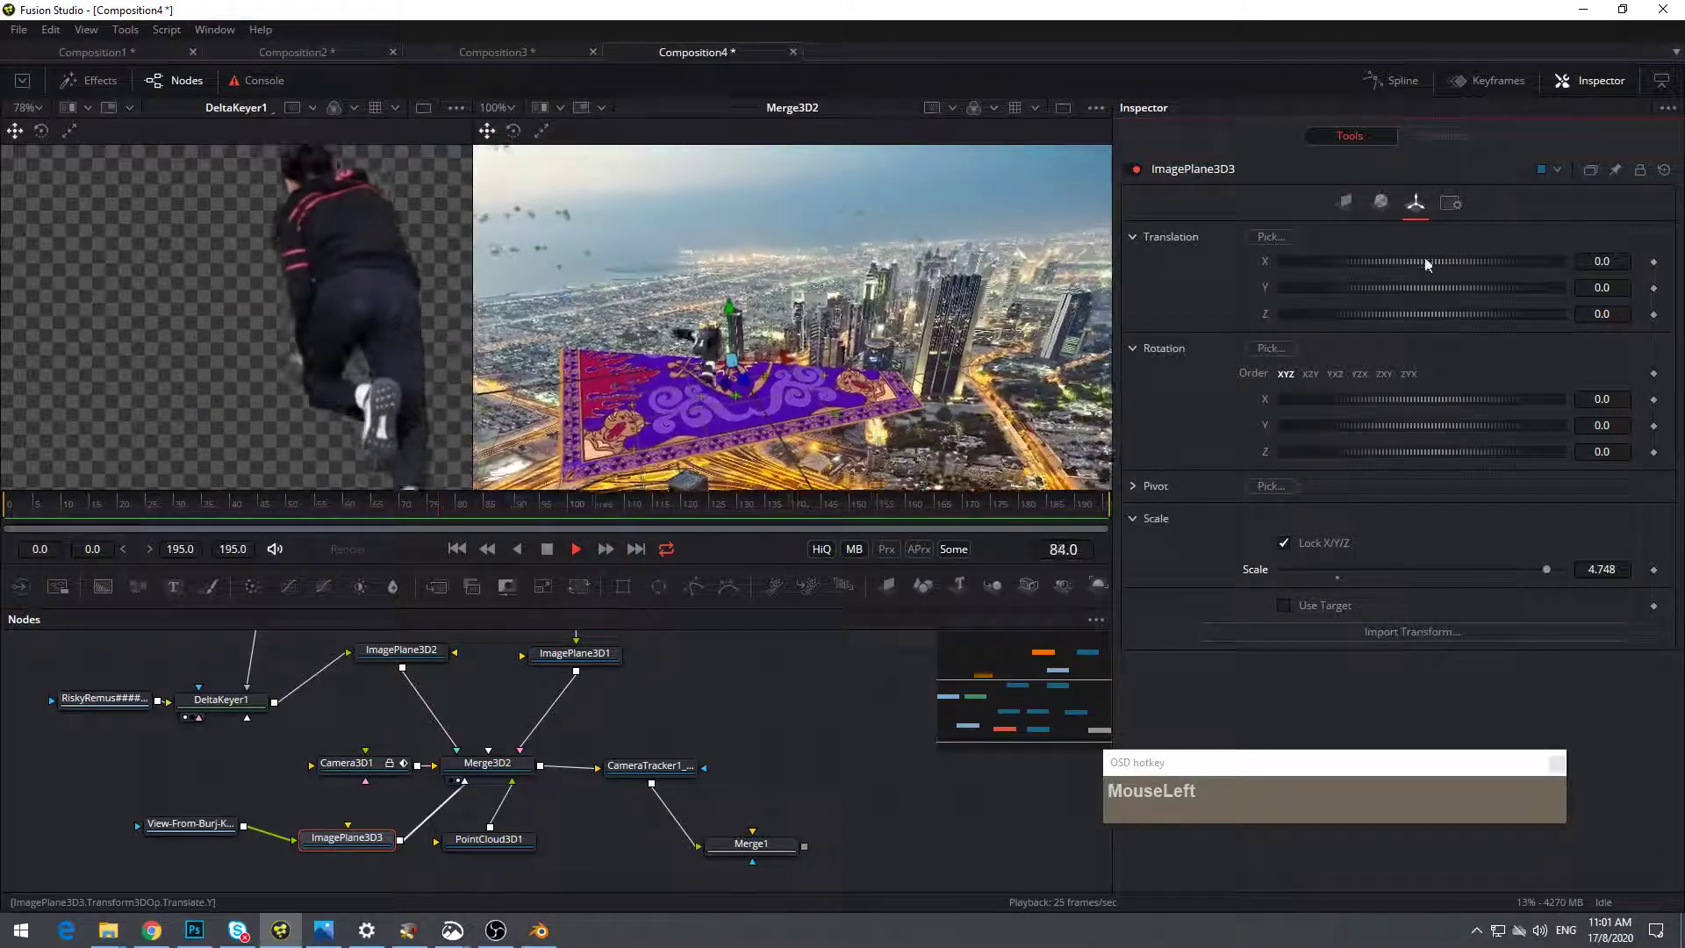
left_click_drag(1399, 313, 1381, 321)
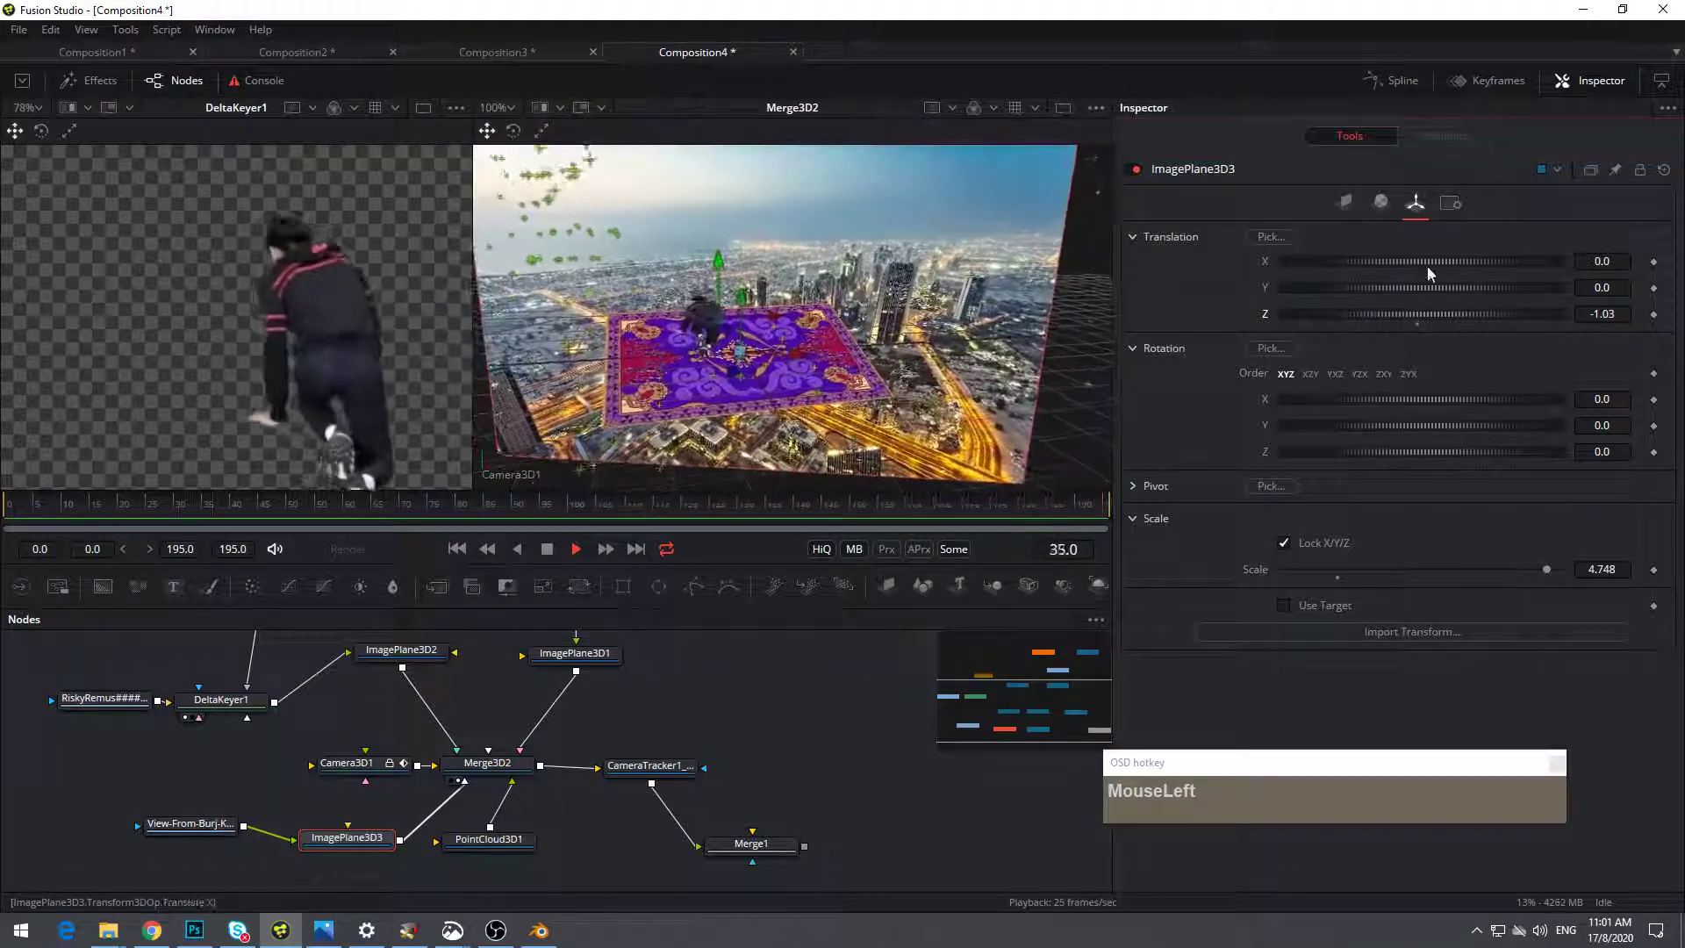
left_click_drag(1435, 396, 1415, 398)
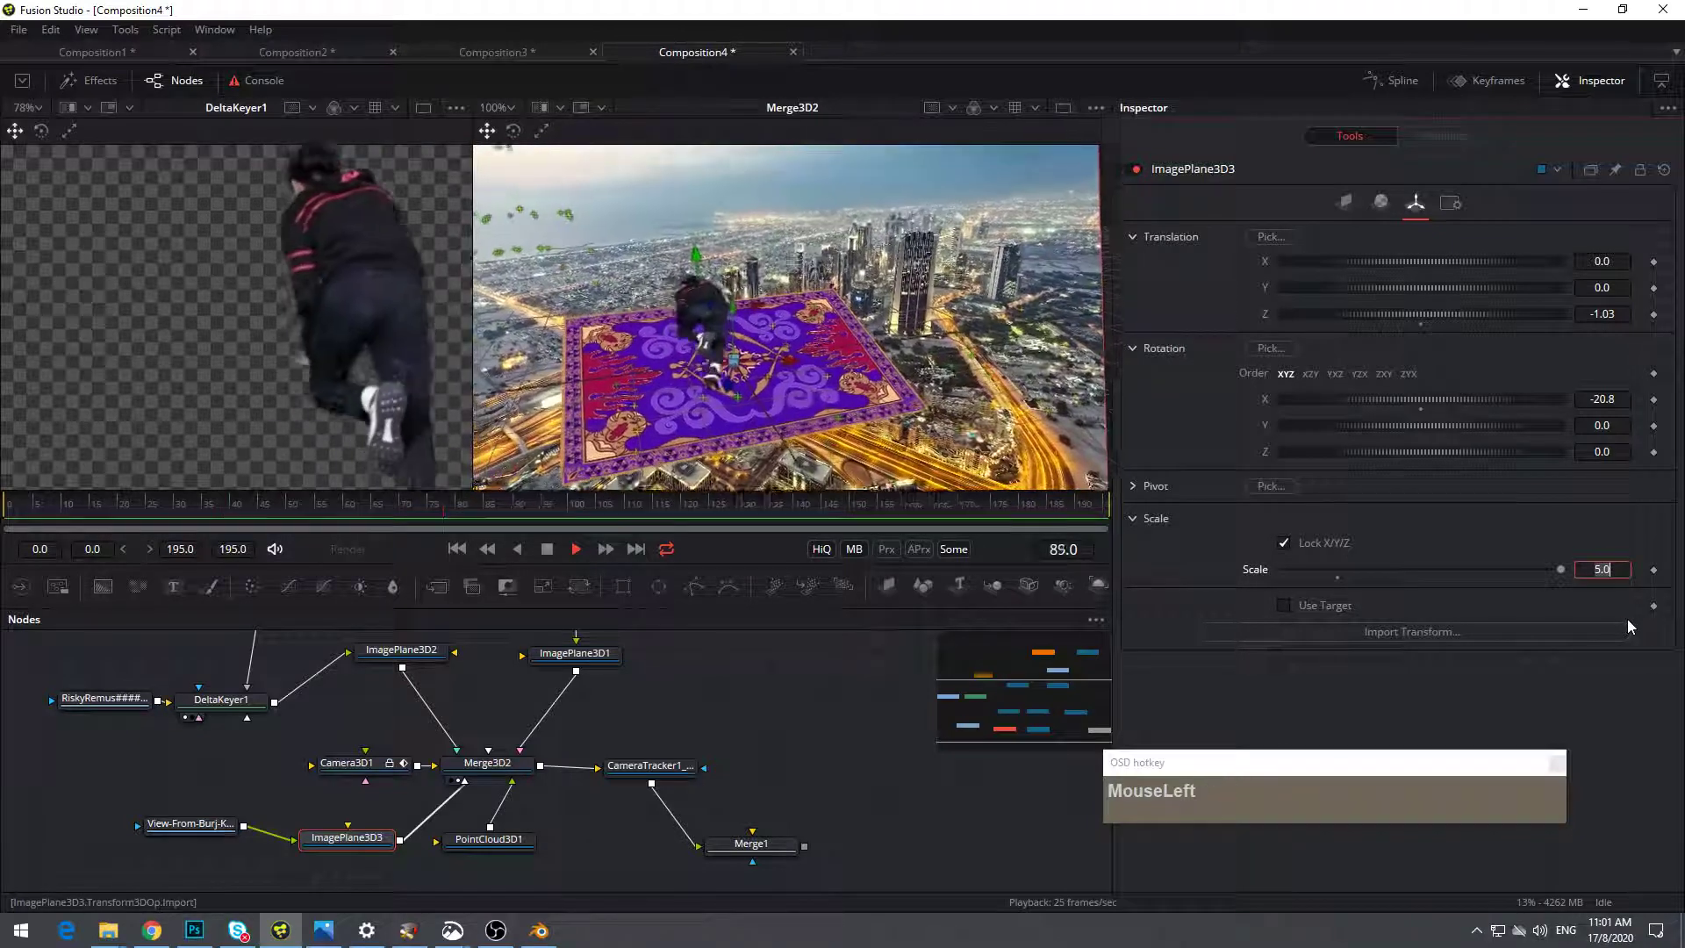
type("10")
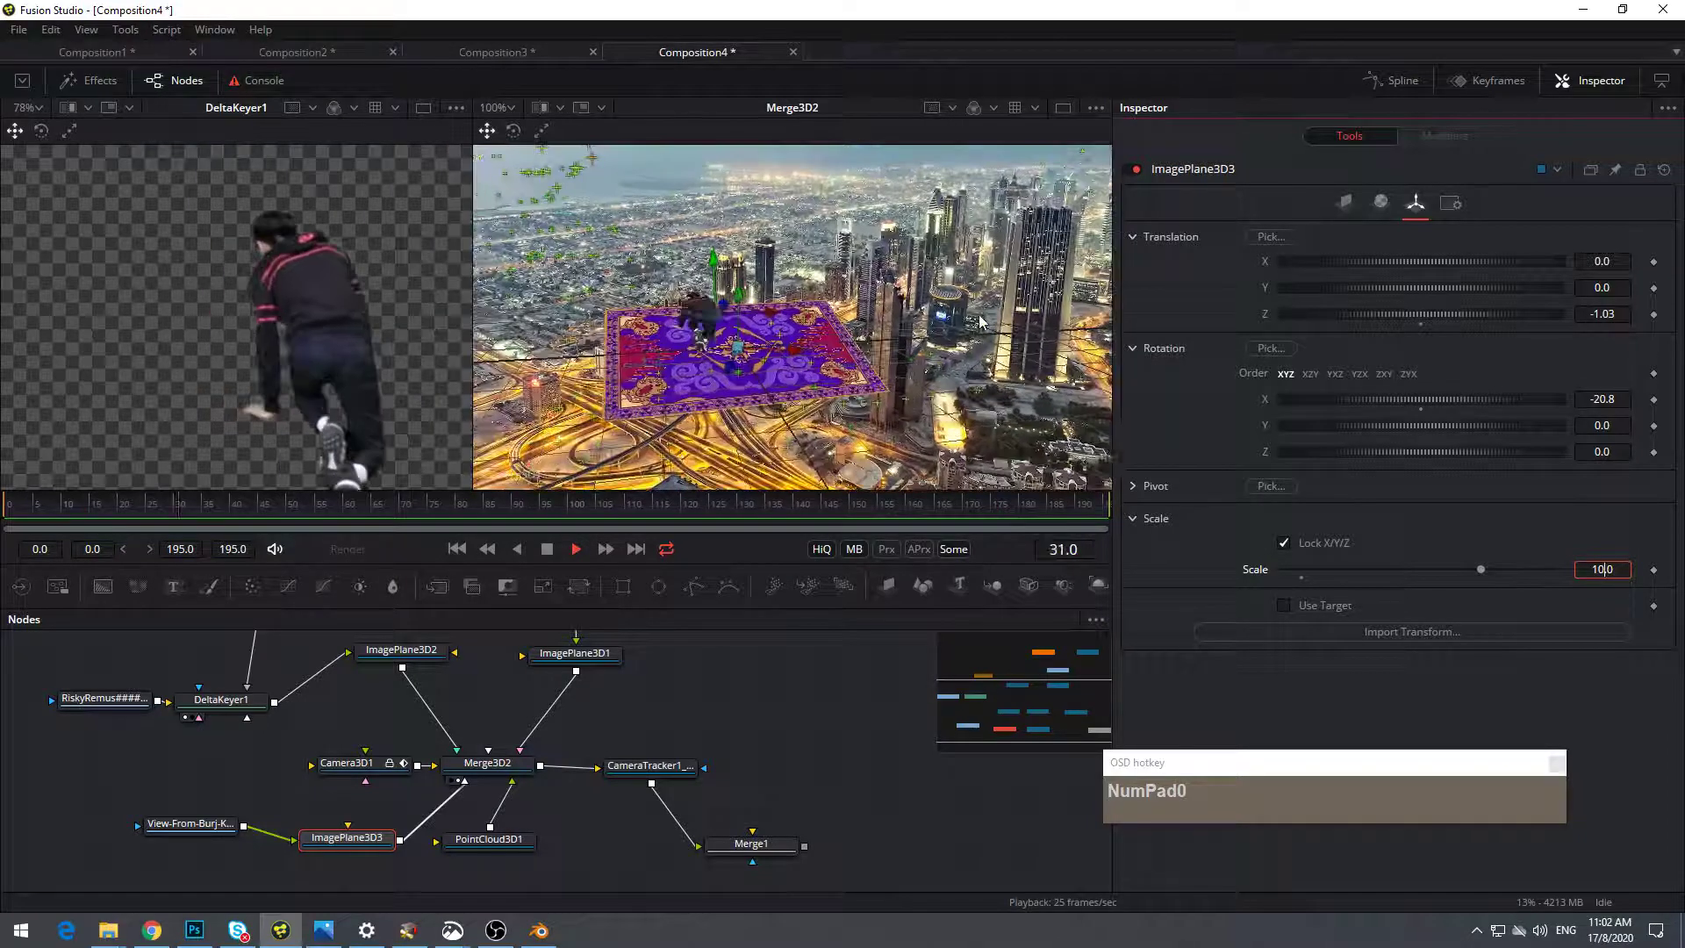
Switch the 3D viewer to Perspective and move the city image plane to about Y -3.843 and Z -11.146
right_click(498, 464)
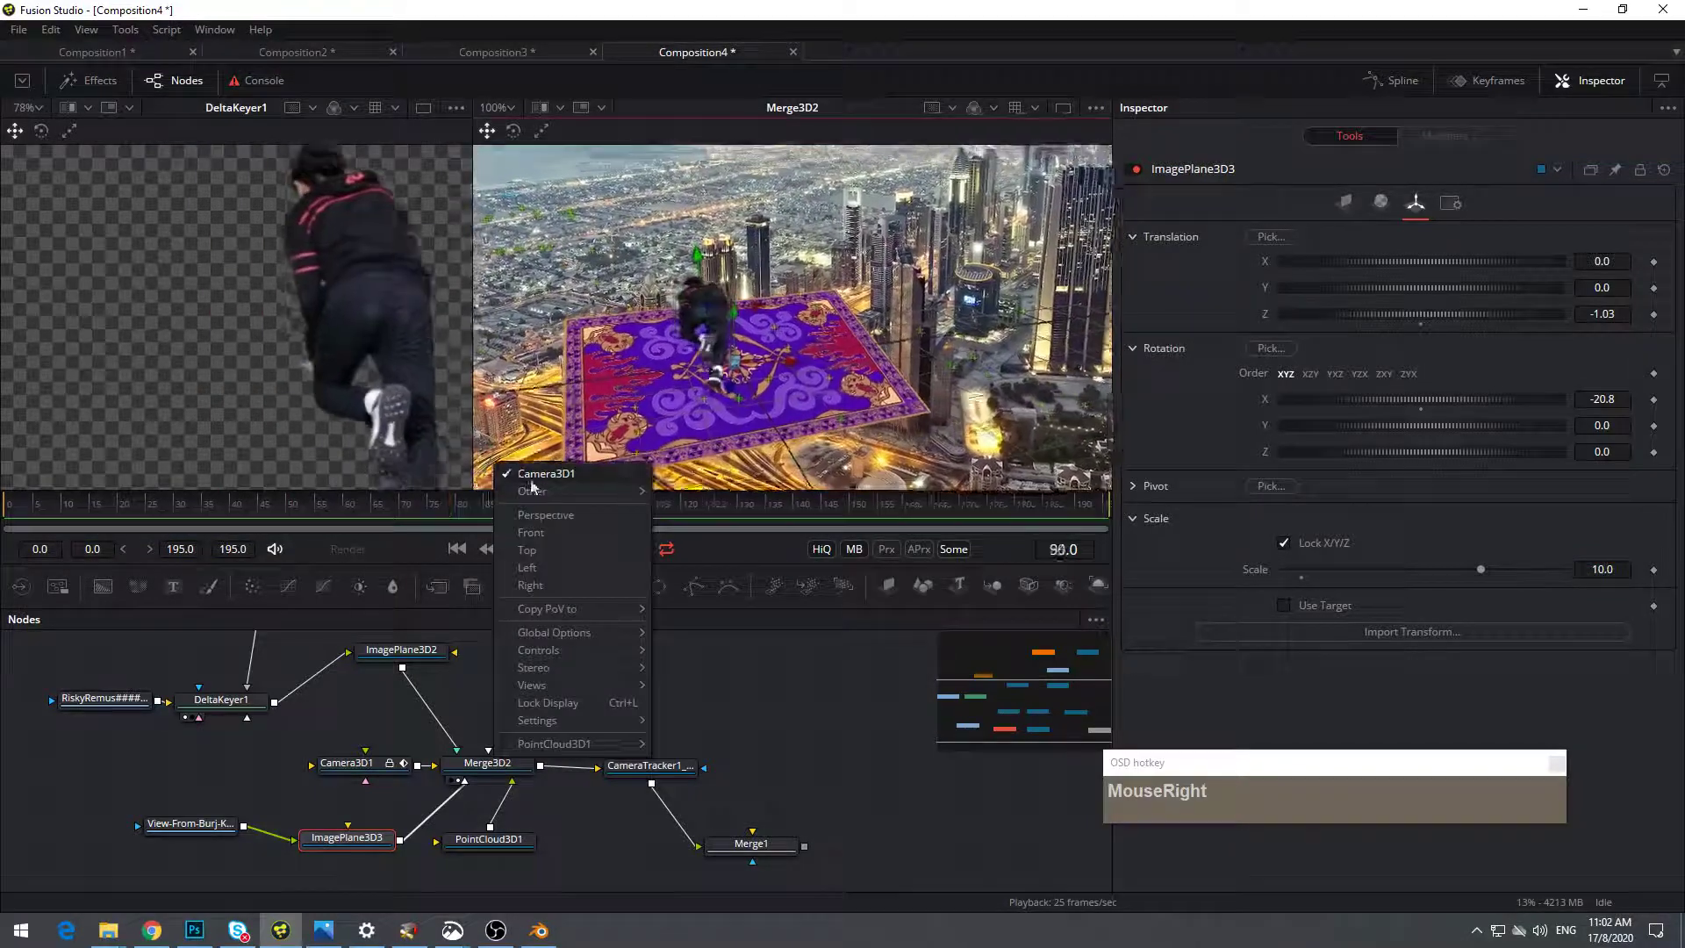
left_click(546, 517)
scroll(900, 331, "down", 1)
scroll(899, 332, "down", 1, "ctrl")
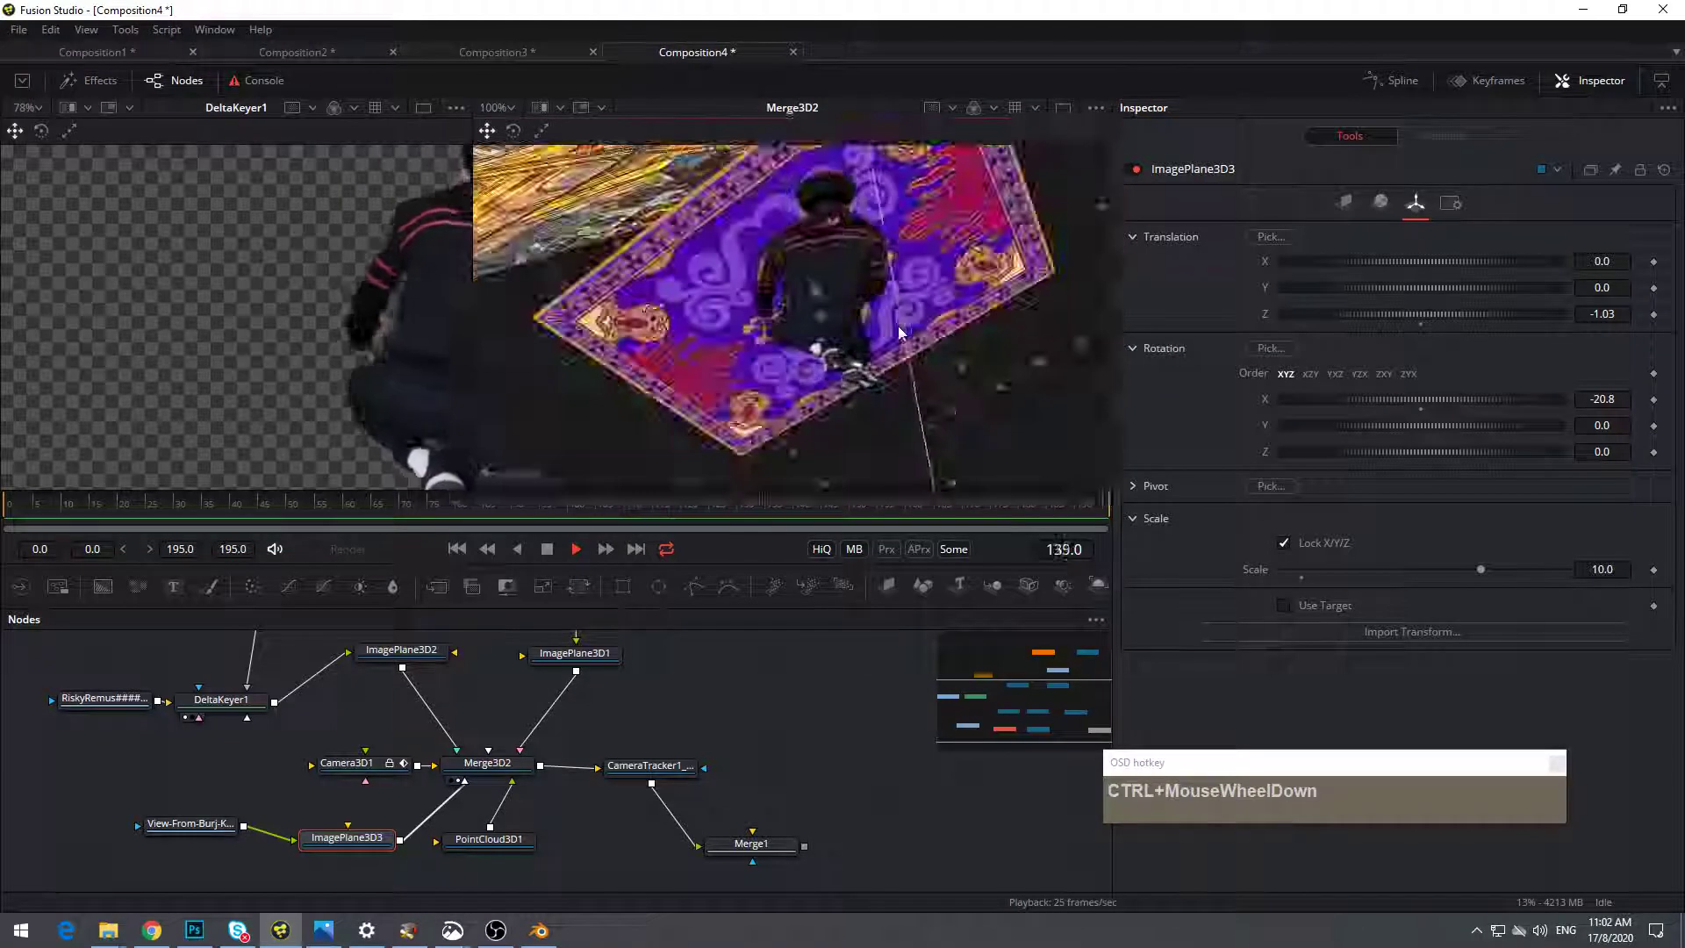
scroll(900, 333, "up", 1, "shift")
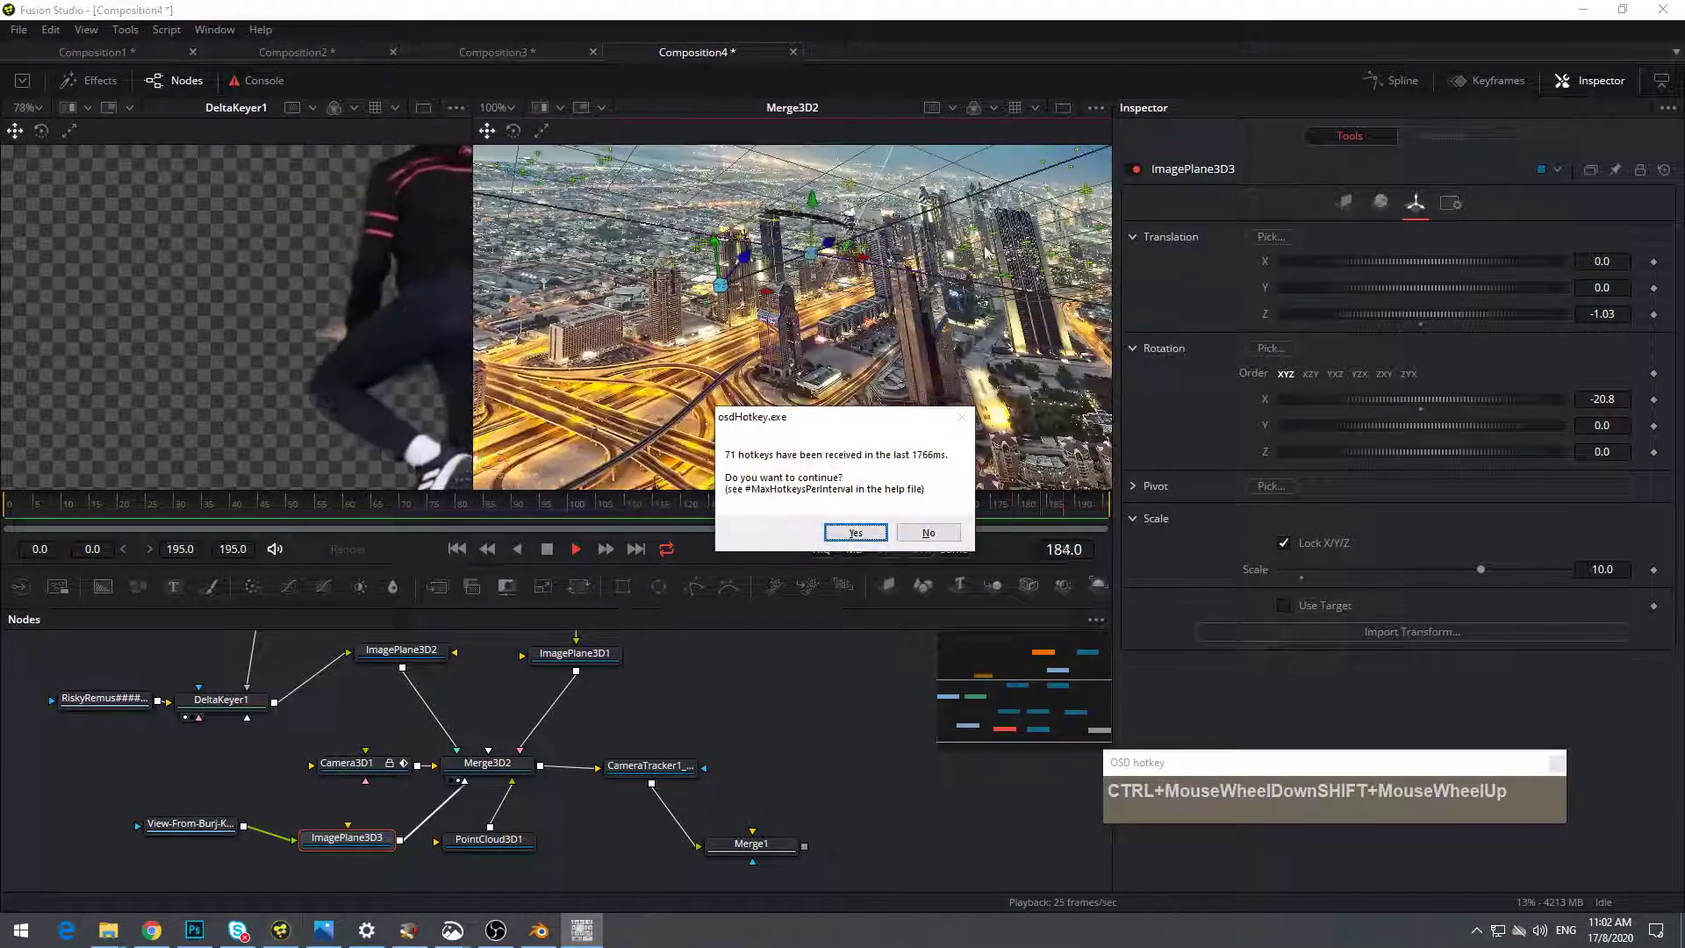
left_click(964, 291)
scroll(940, 313, "down", 5)
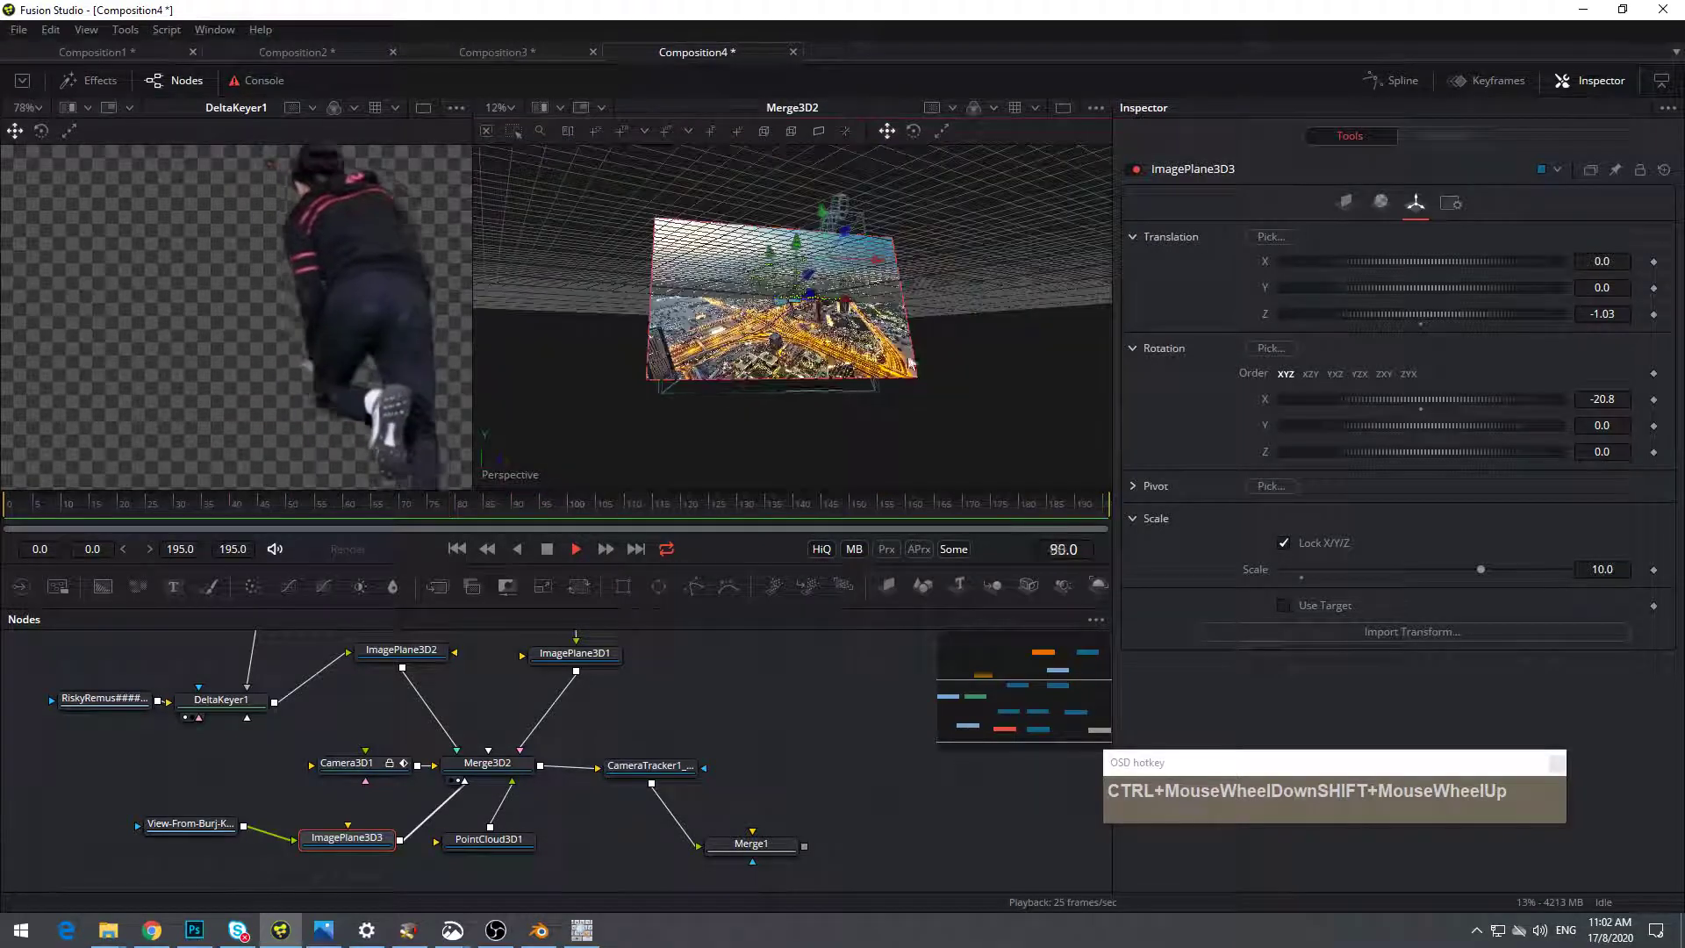
left_click_drag(914, 363, 1126, 407)
left_click_drag(989, 398, 487, 355)
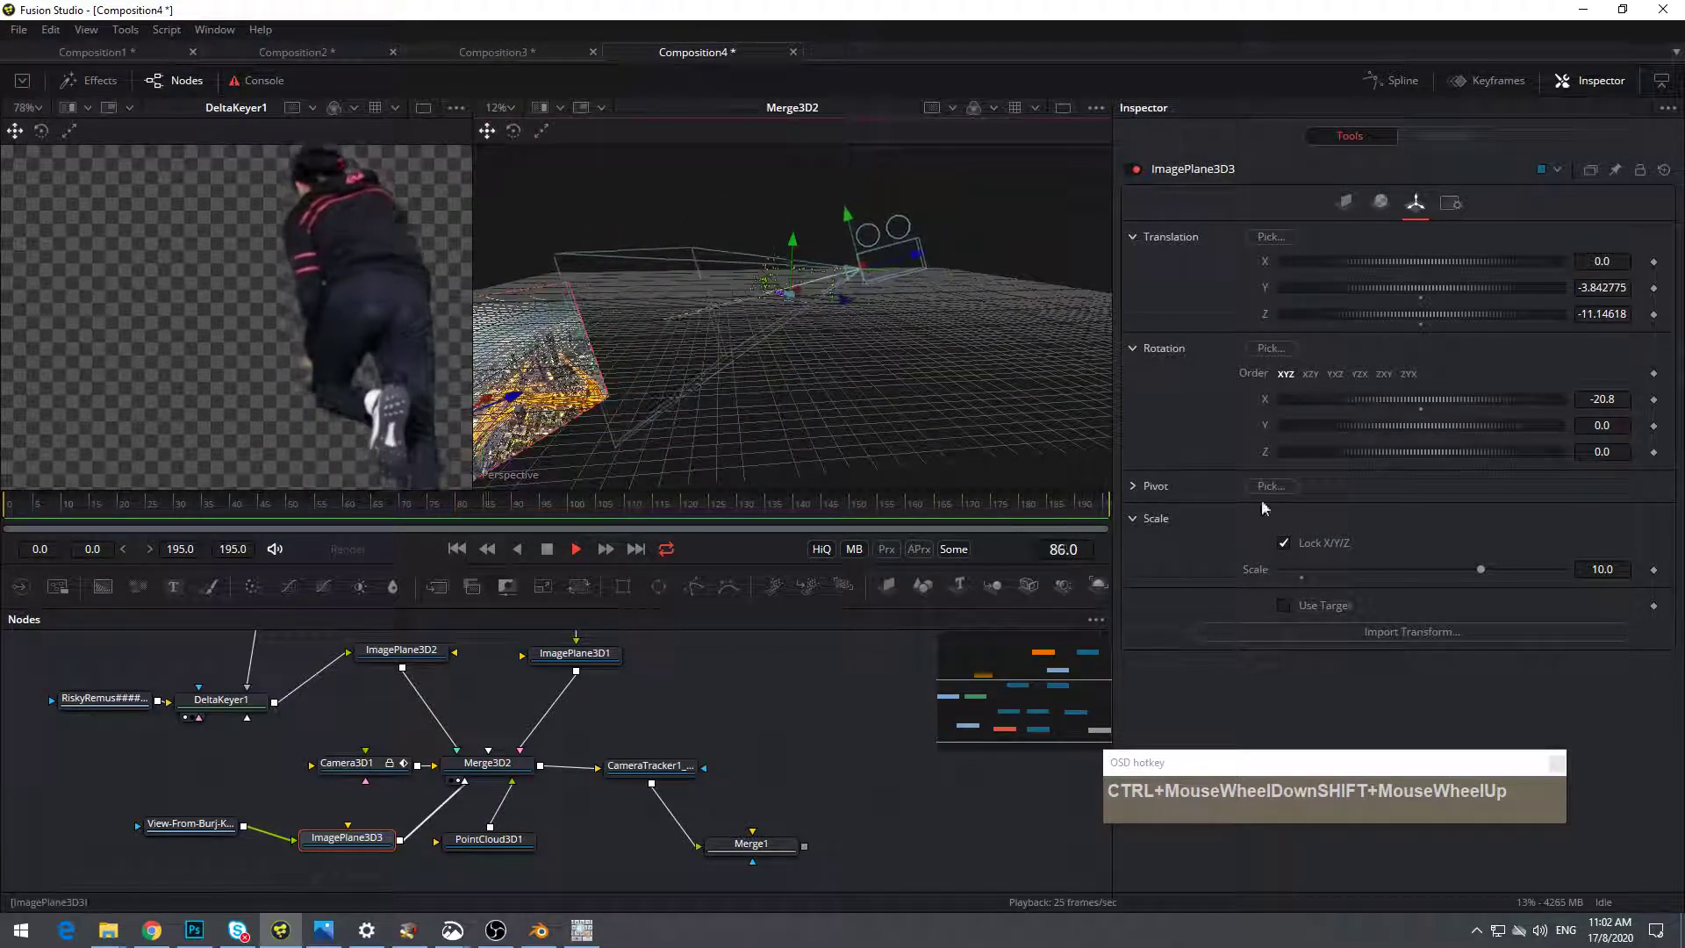
Scale the city image plane to 40, return the viewer to Camera3D1, and open the plane's main controls
left_click_drag(1481, 570, 1561, 569)
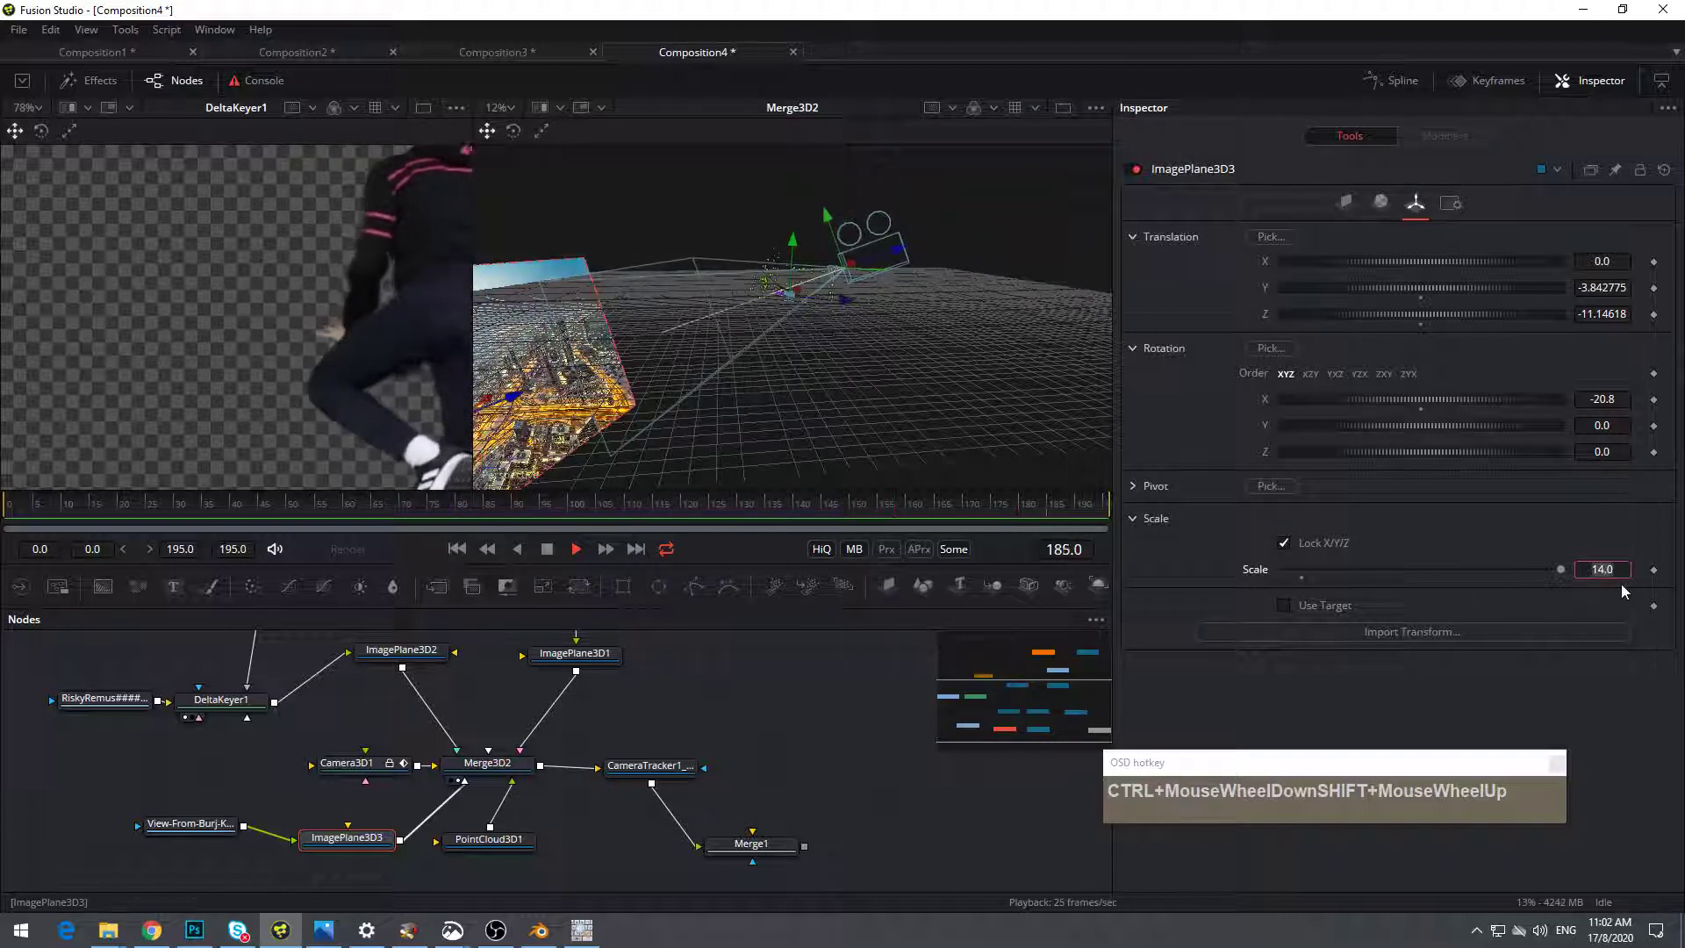
key("Return")
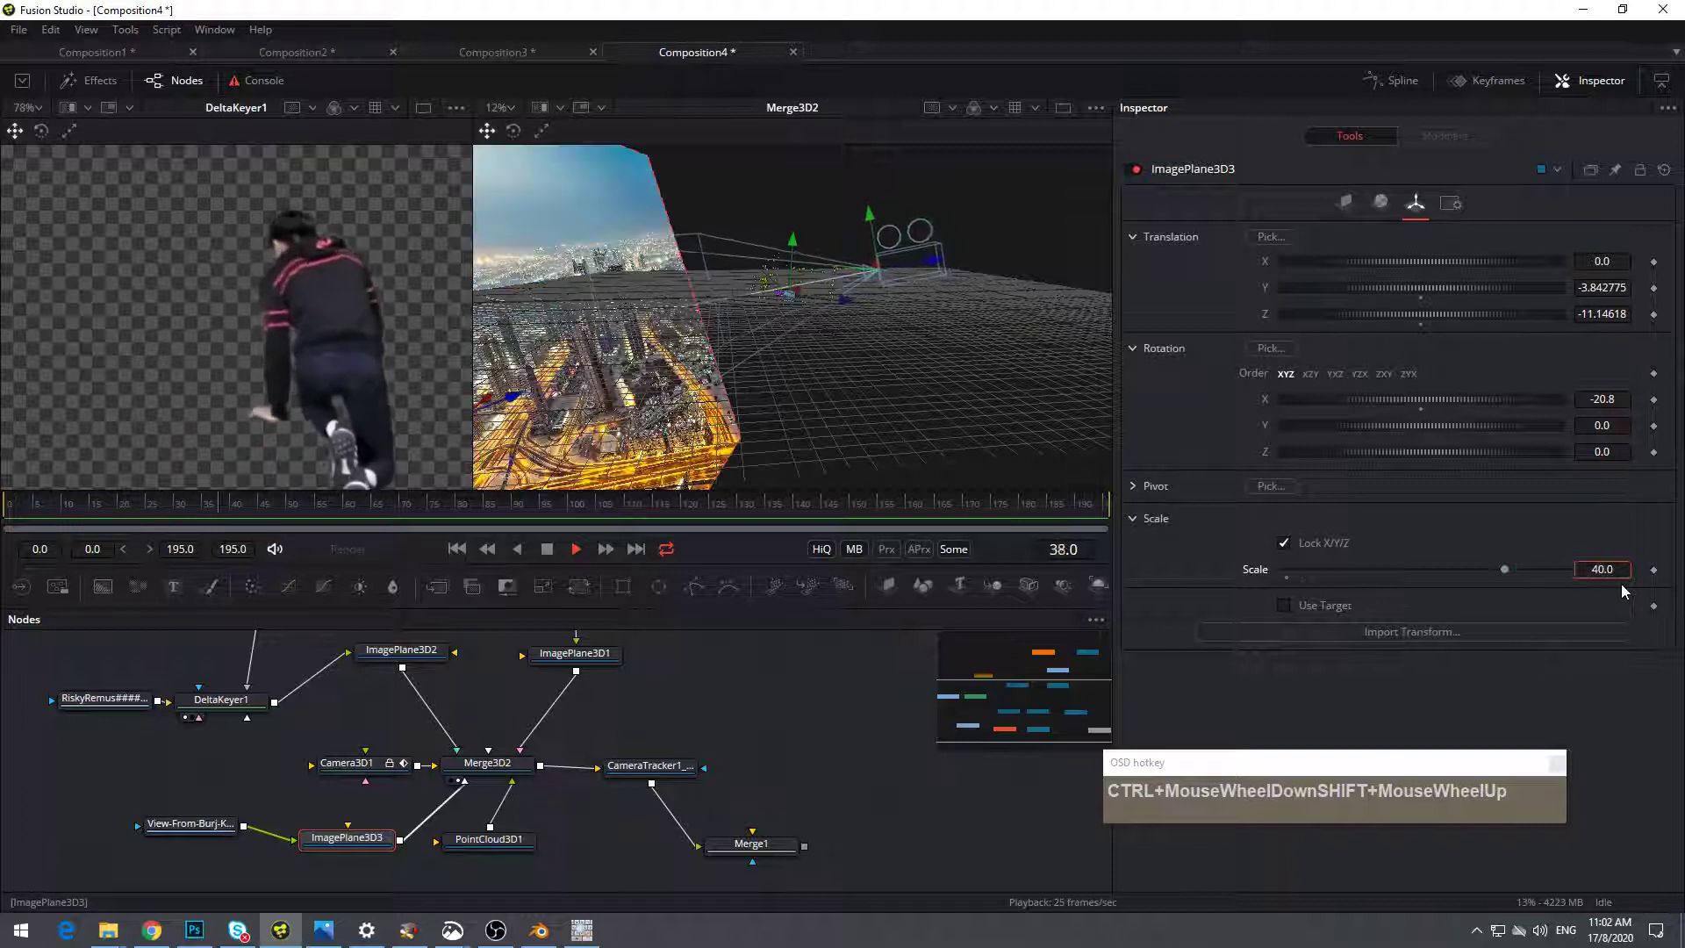
right_click(497, 461)
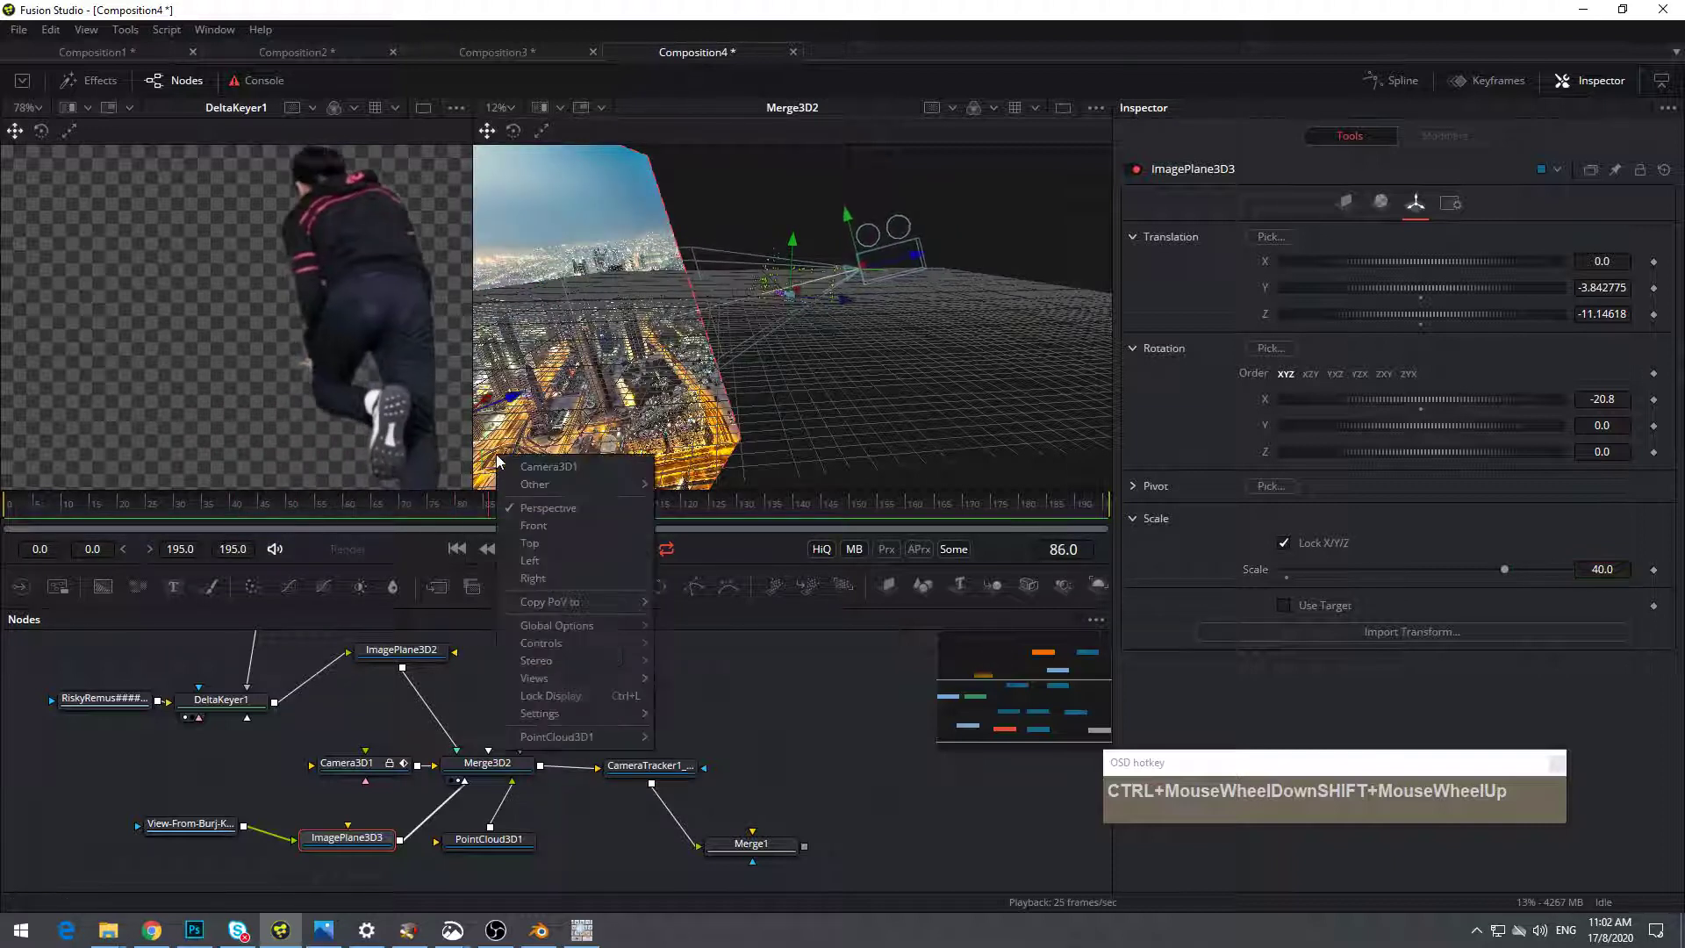
left_click(524, 466)
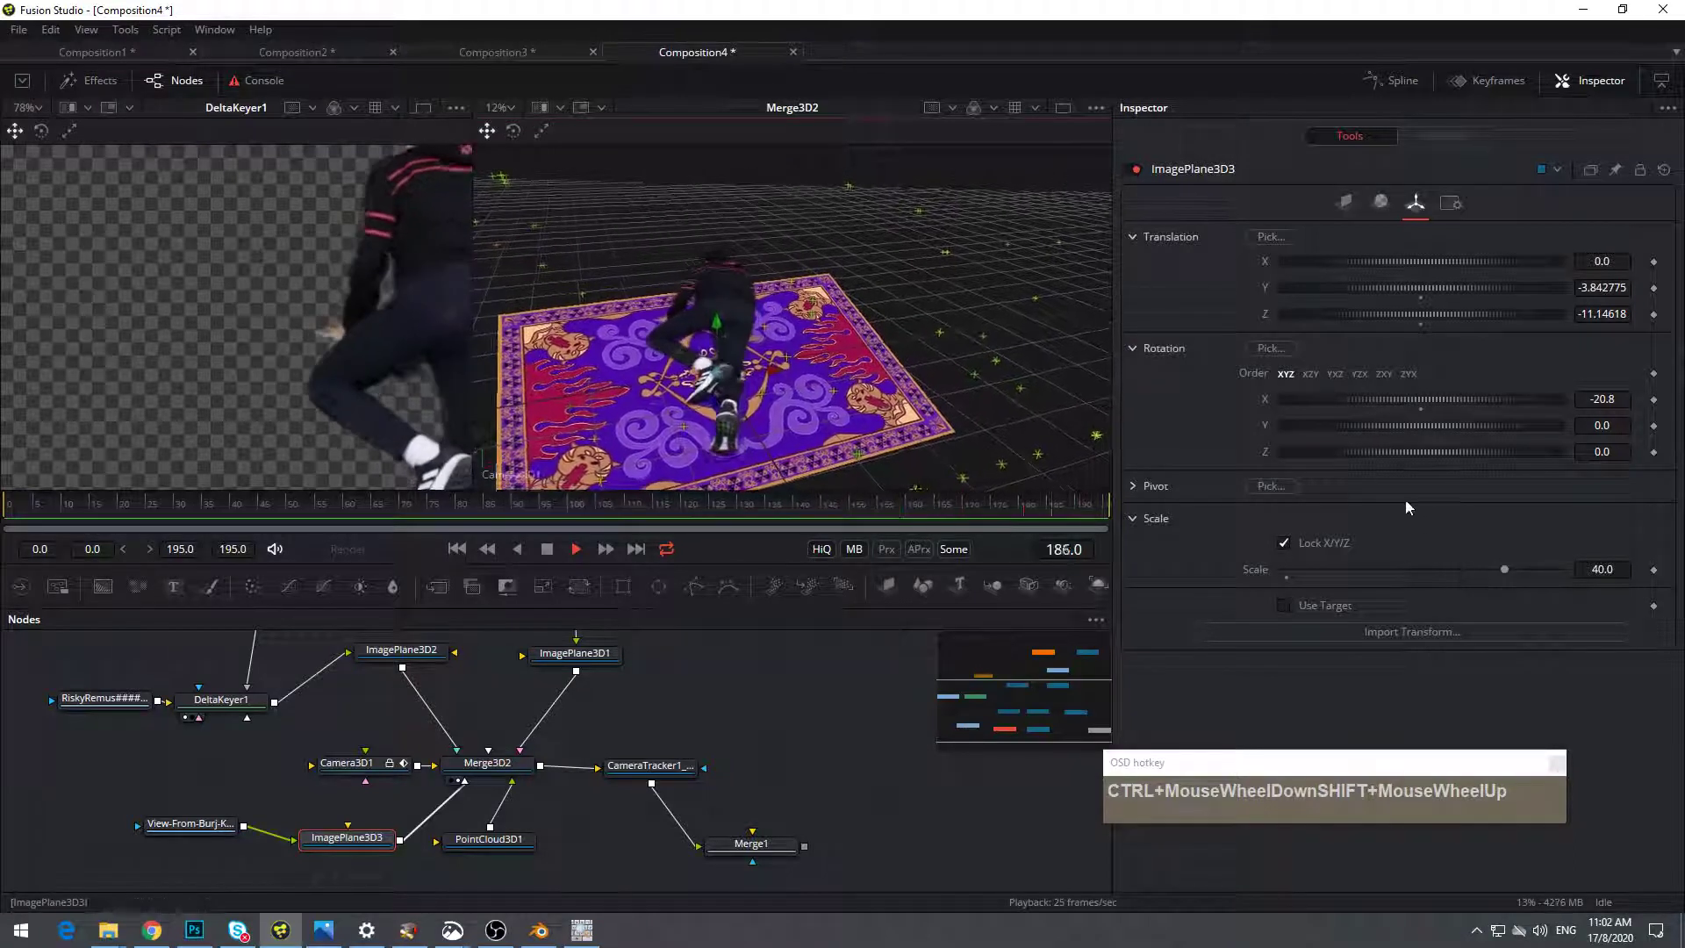
left_click(1342, 202)
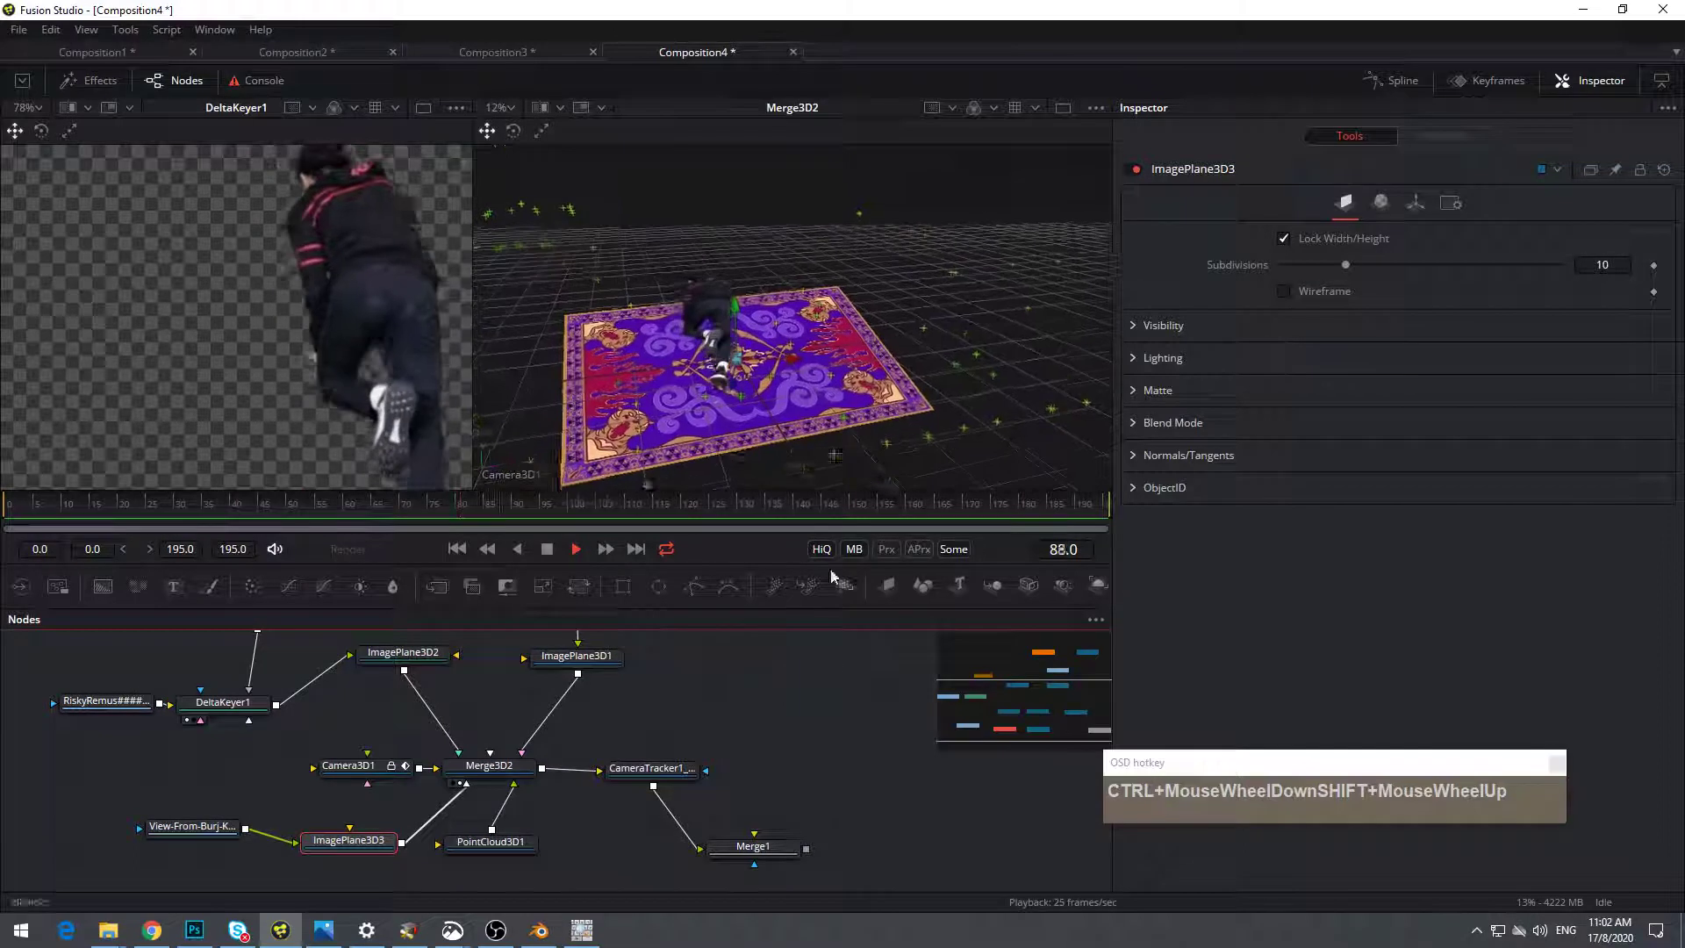
Unlock Camera3D1 and raise its far clip to 1076 so the city image plane falls within the camera's range
left_click_drag(734, 700, 760, 782)
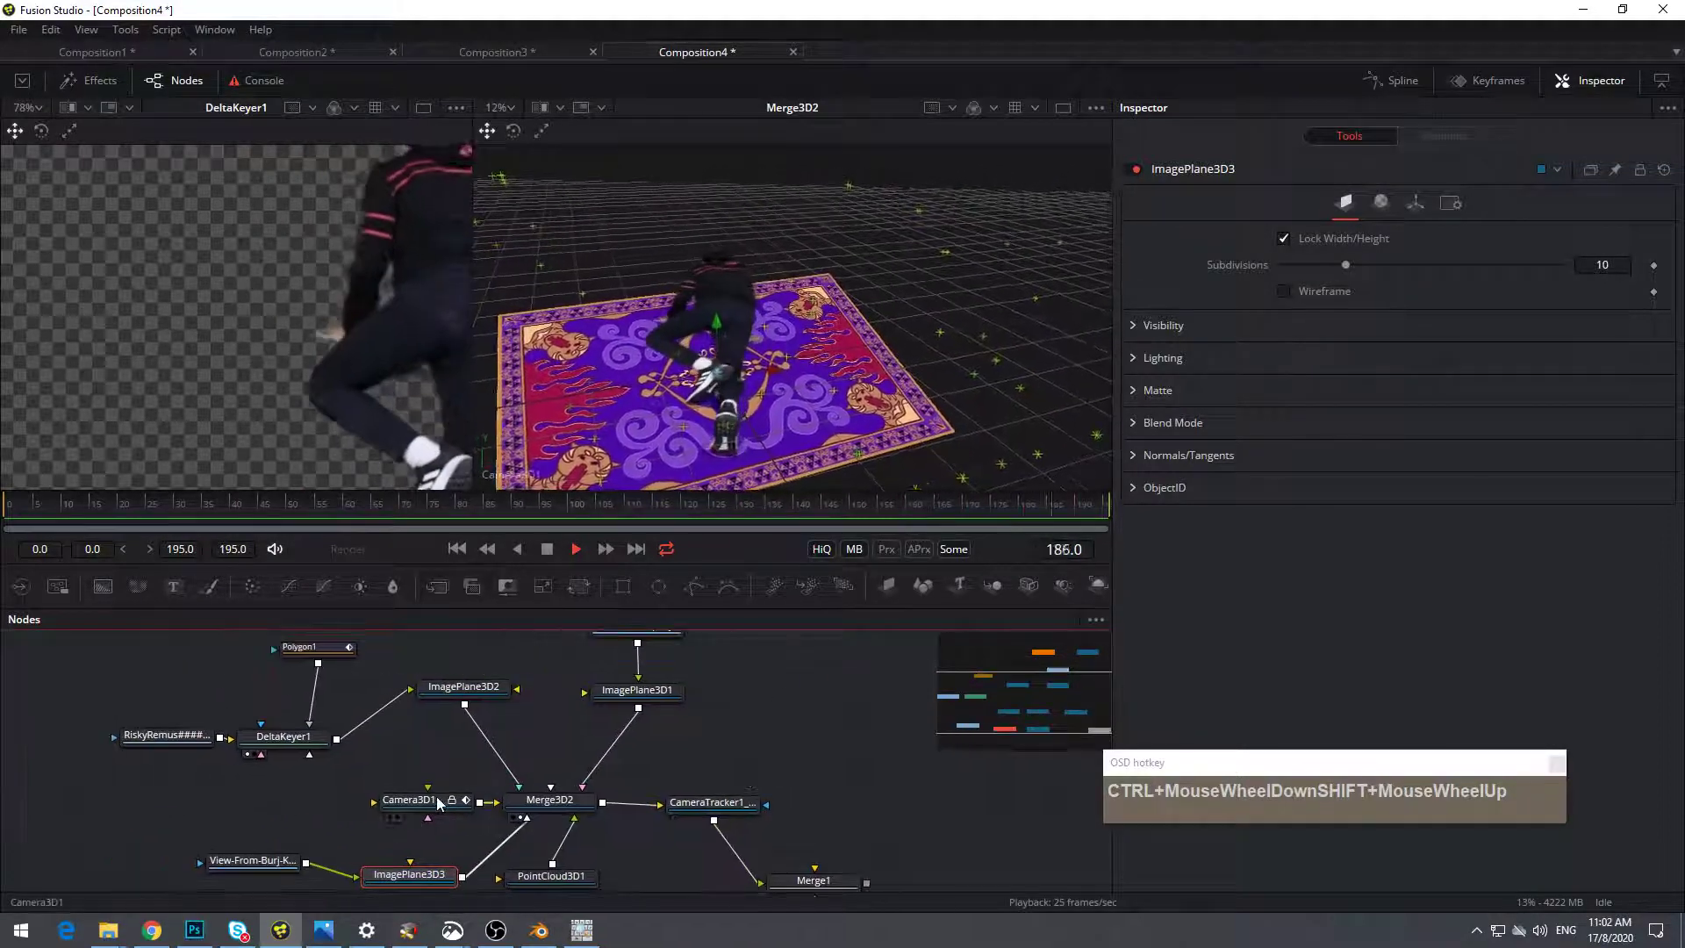
left_click(438, 802)
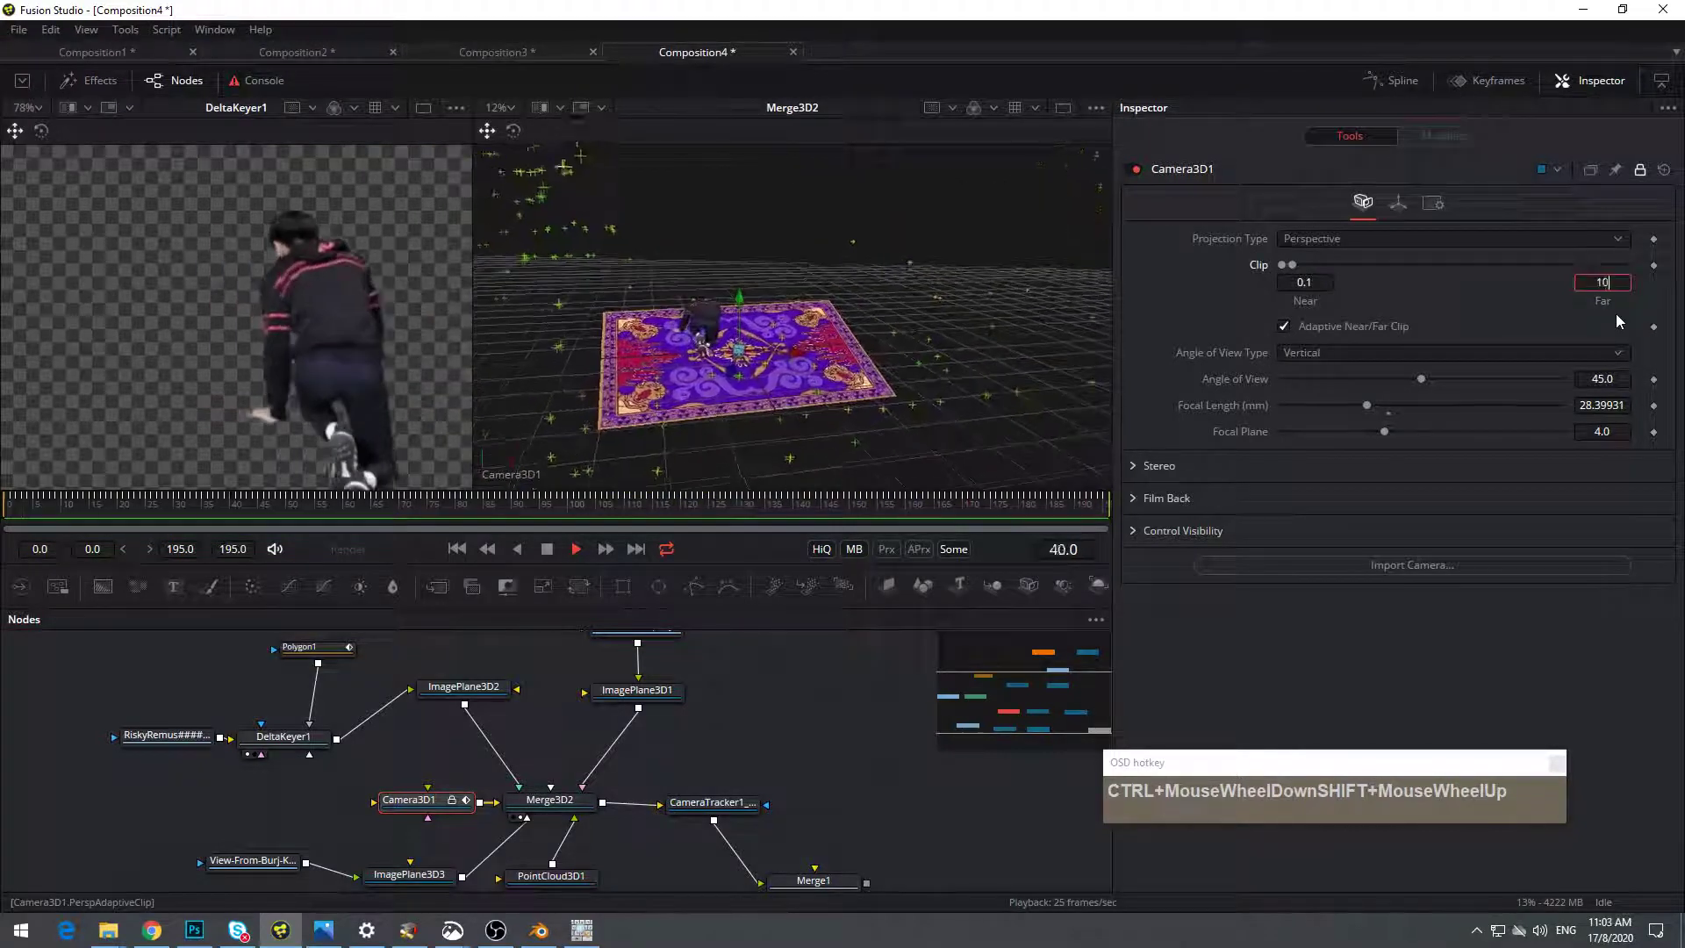
key("Tab")
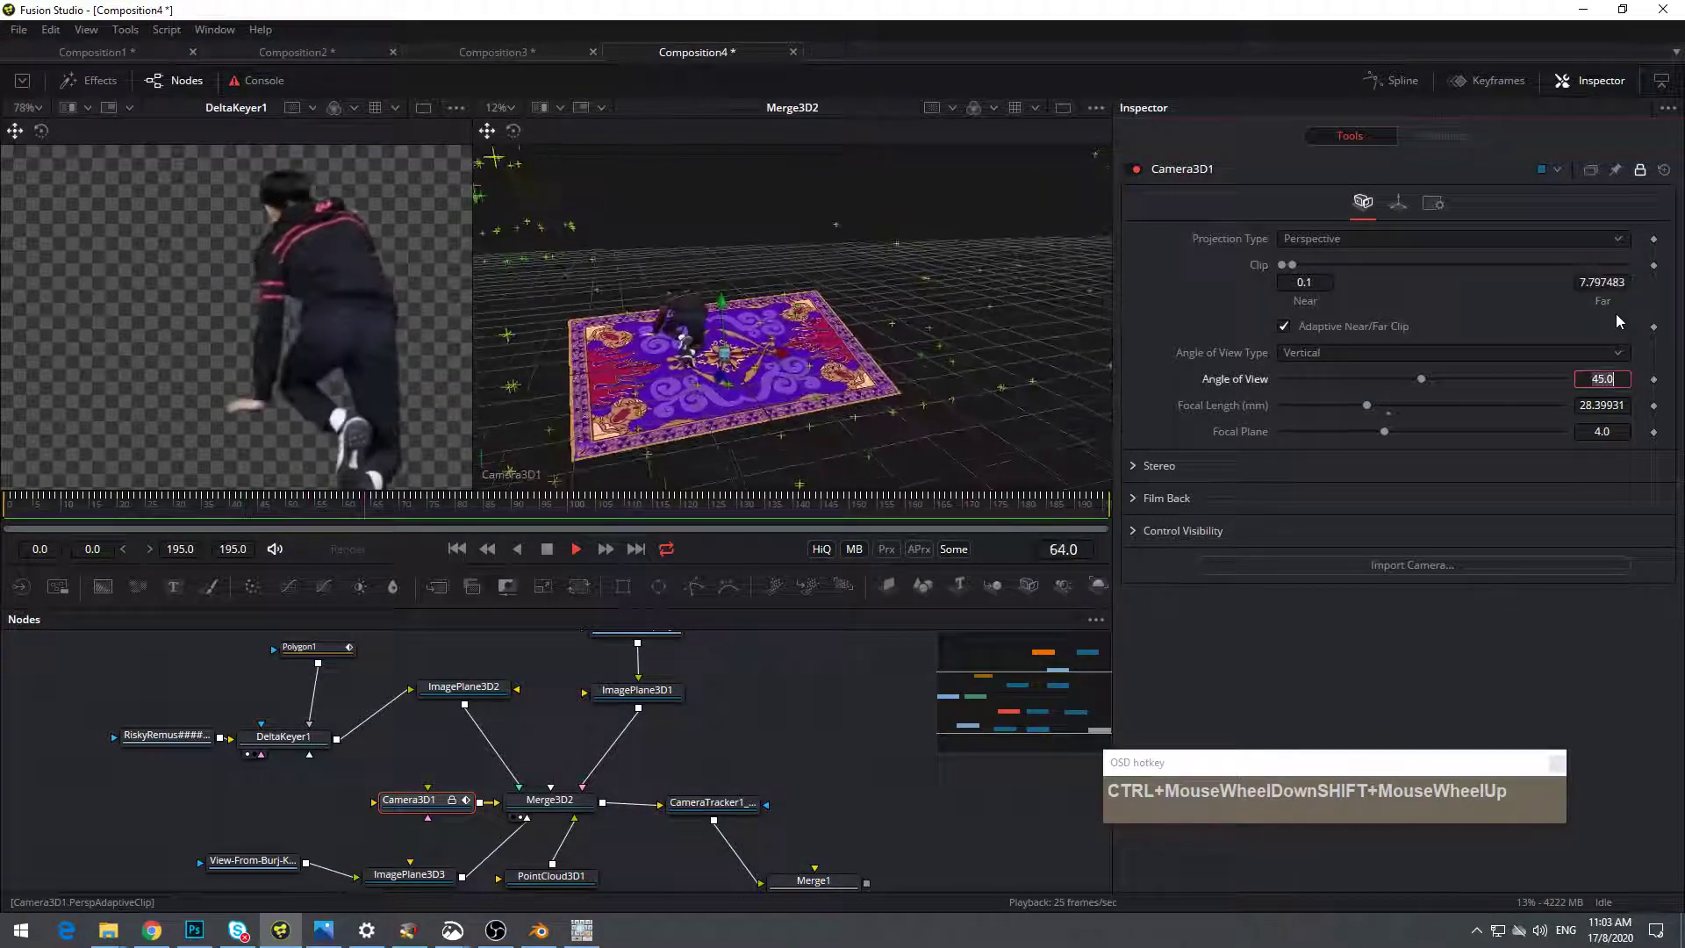
left_click(1295, 265)
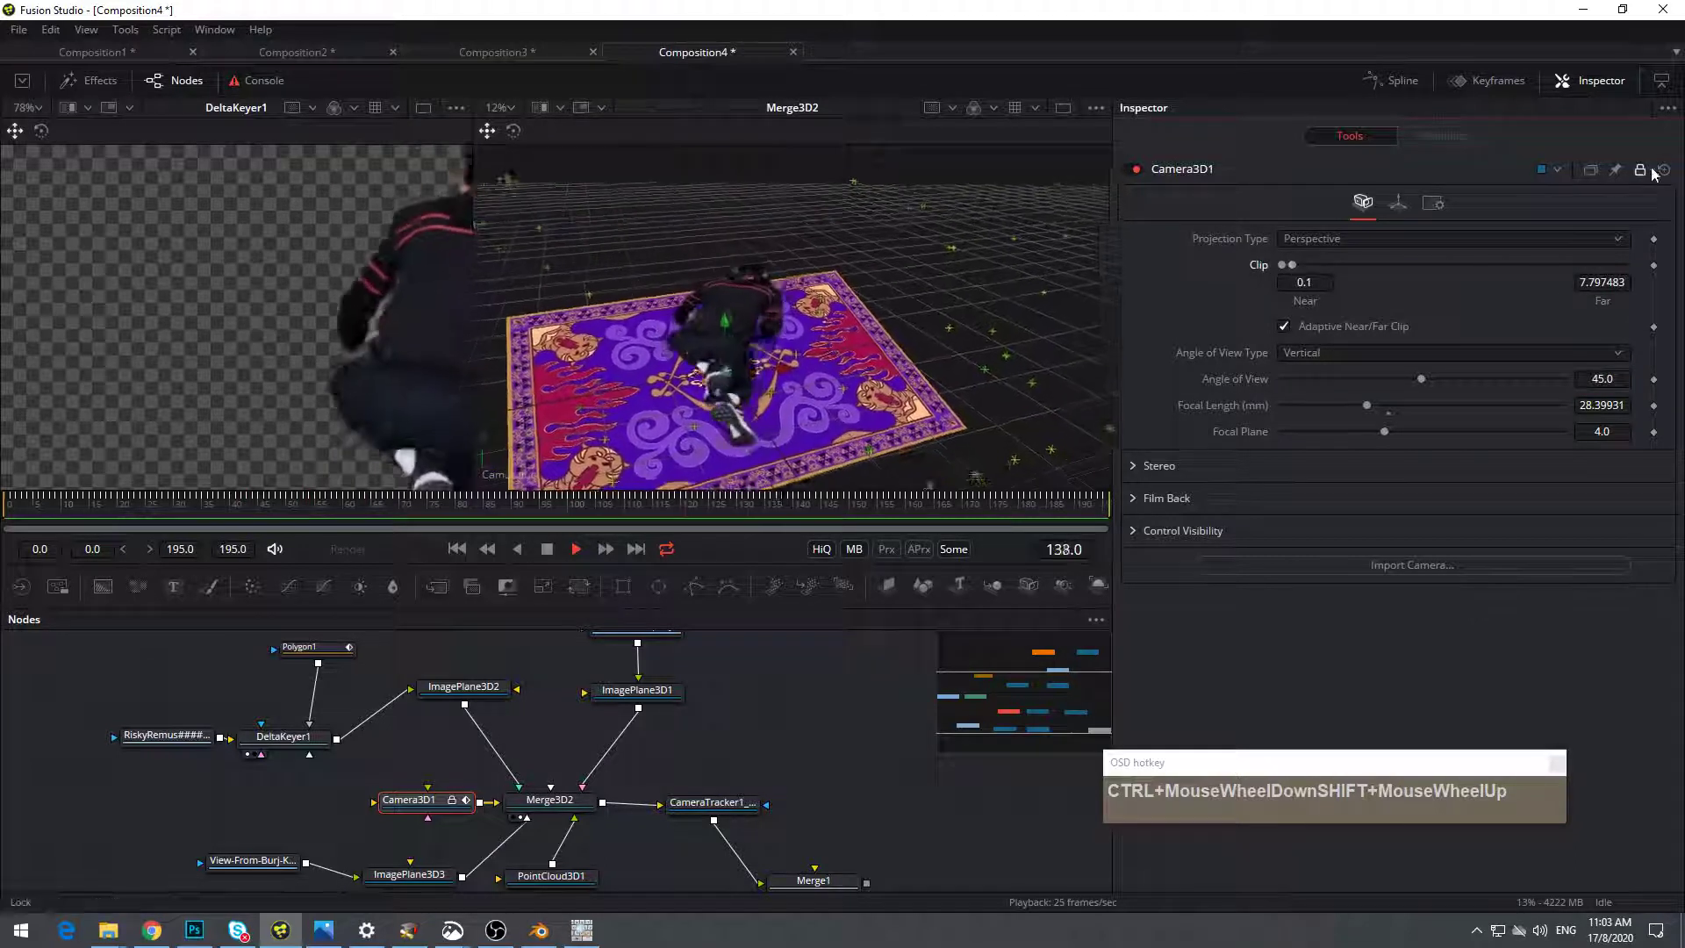
left_click_drag(1298, 264, 1328, 265)
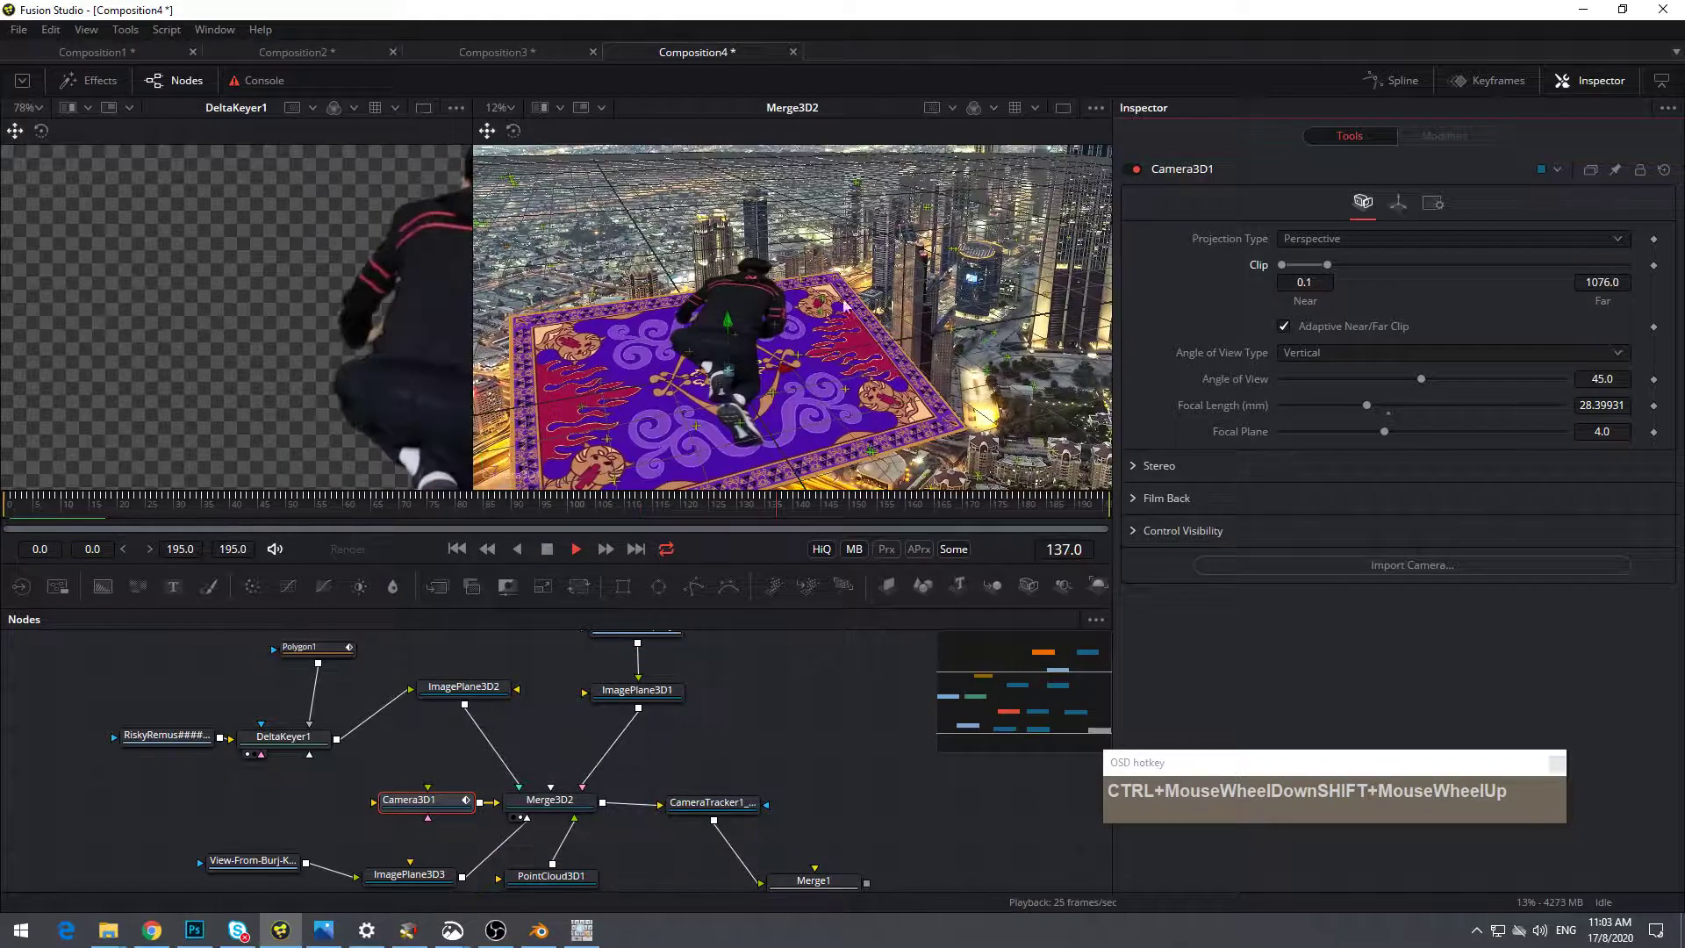
Display CameraTracker1_Renderer in the second viewer, fit the image to it, and play through the composite before stopping playback
left_click_drag(835, 687, 690, 611)
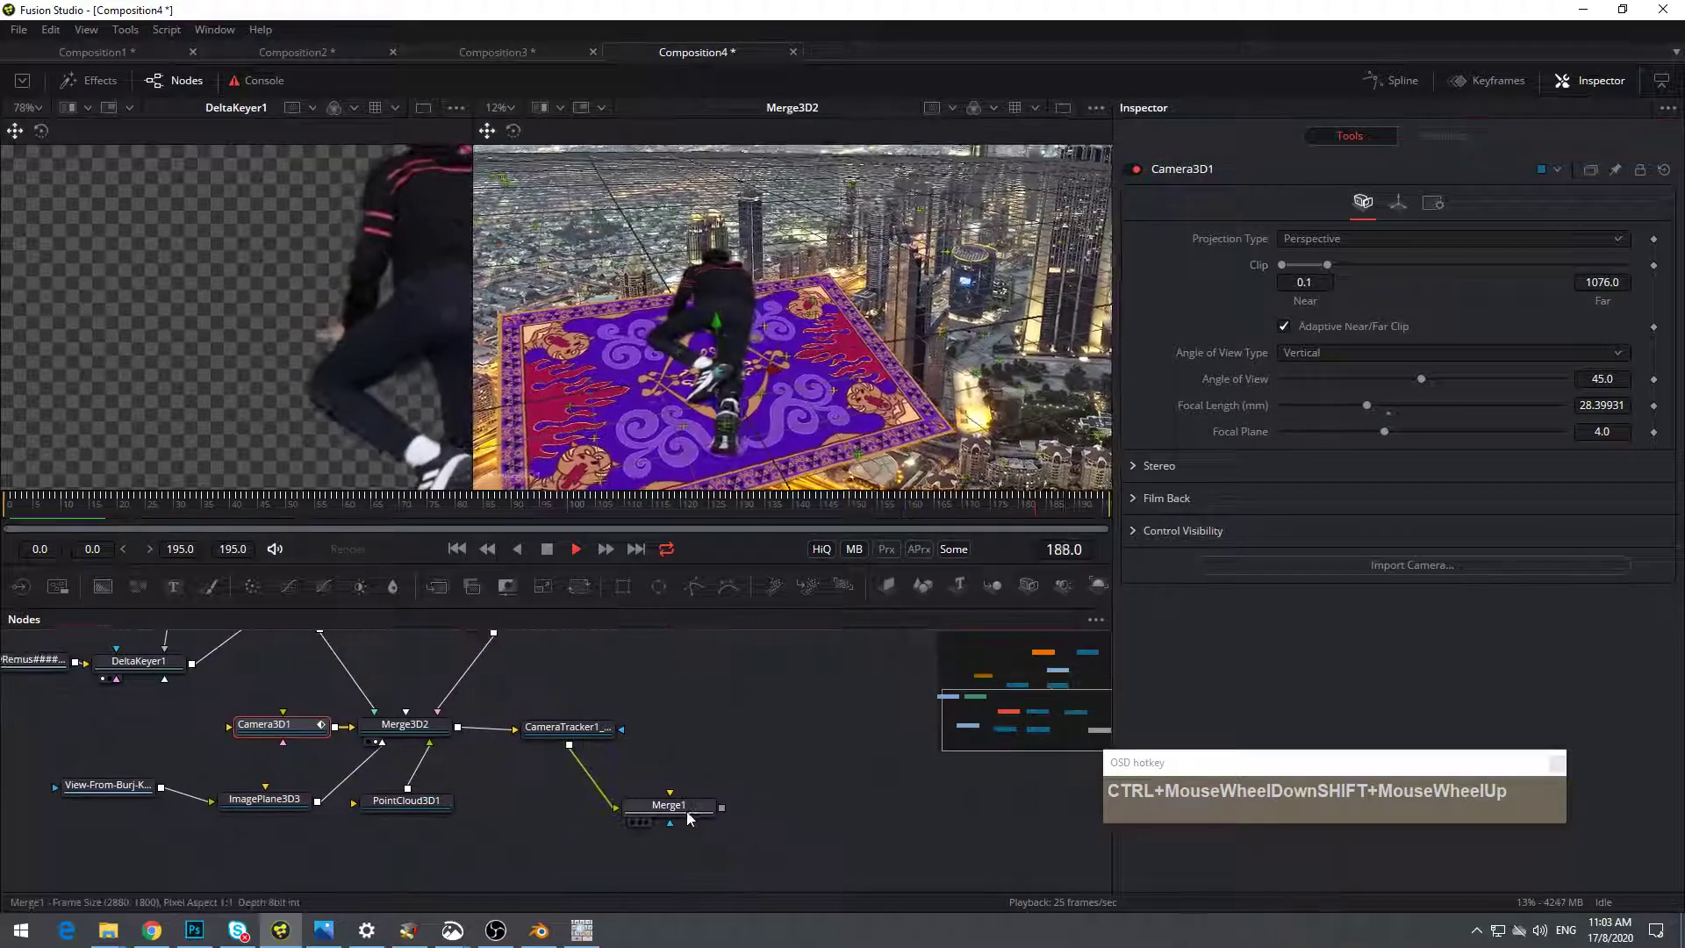
left_click_drag(669, 805, 828, 447)
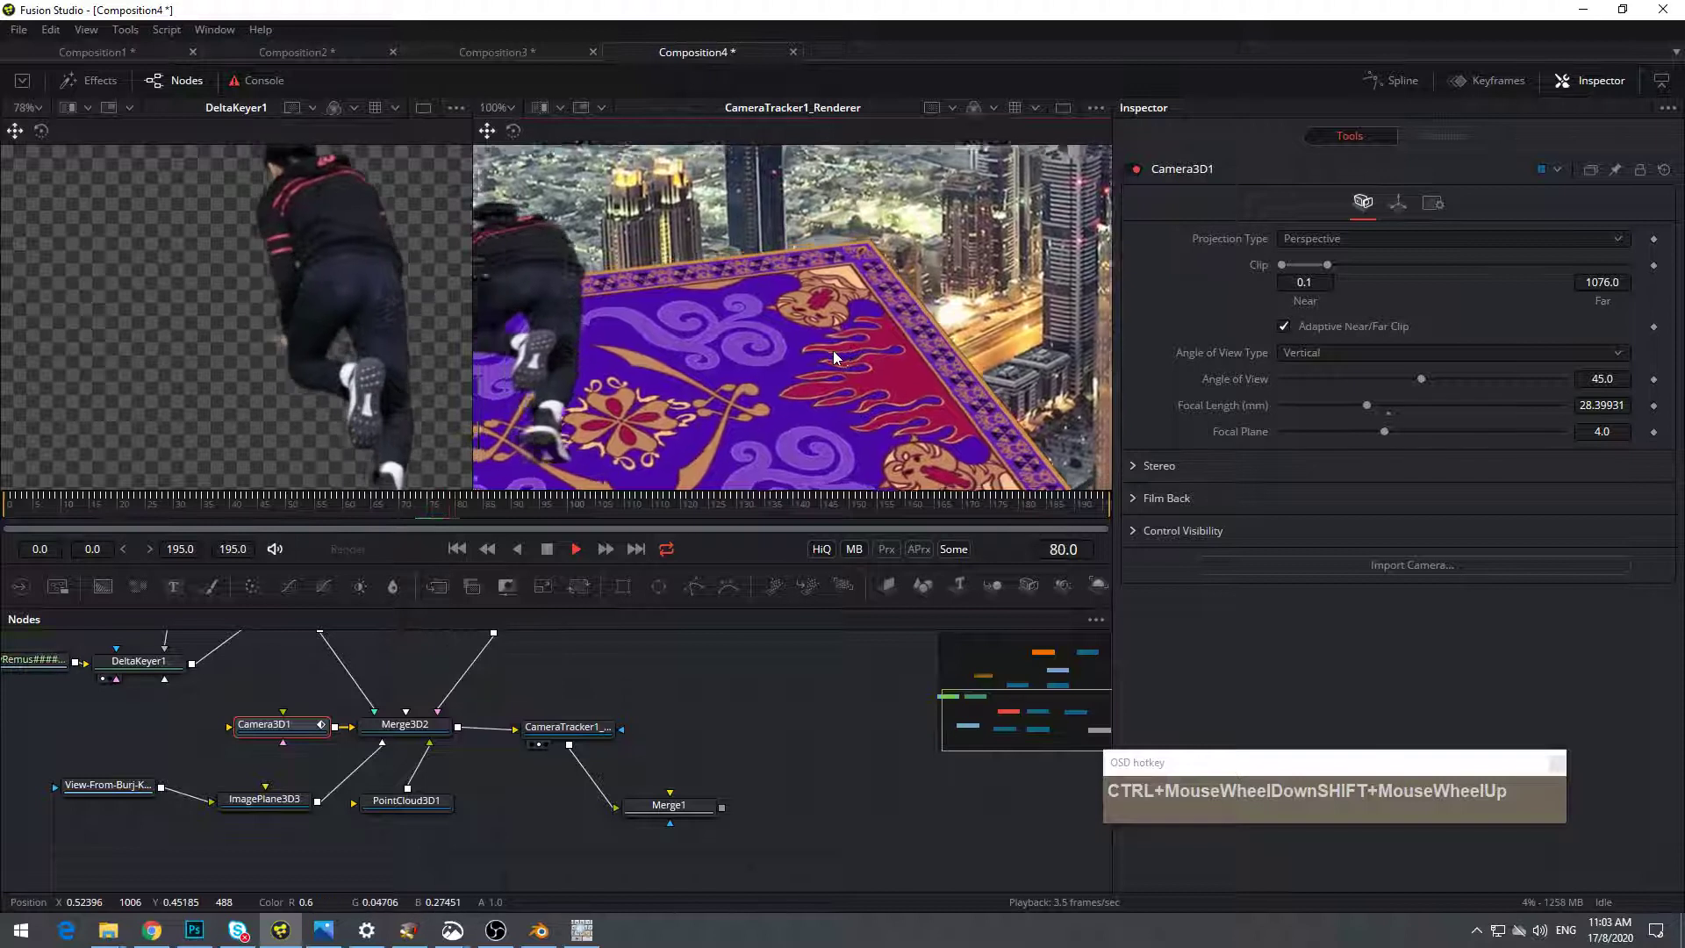
key("ctrl+f")
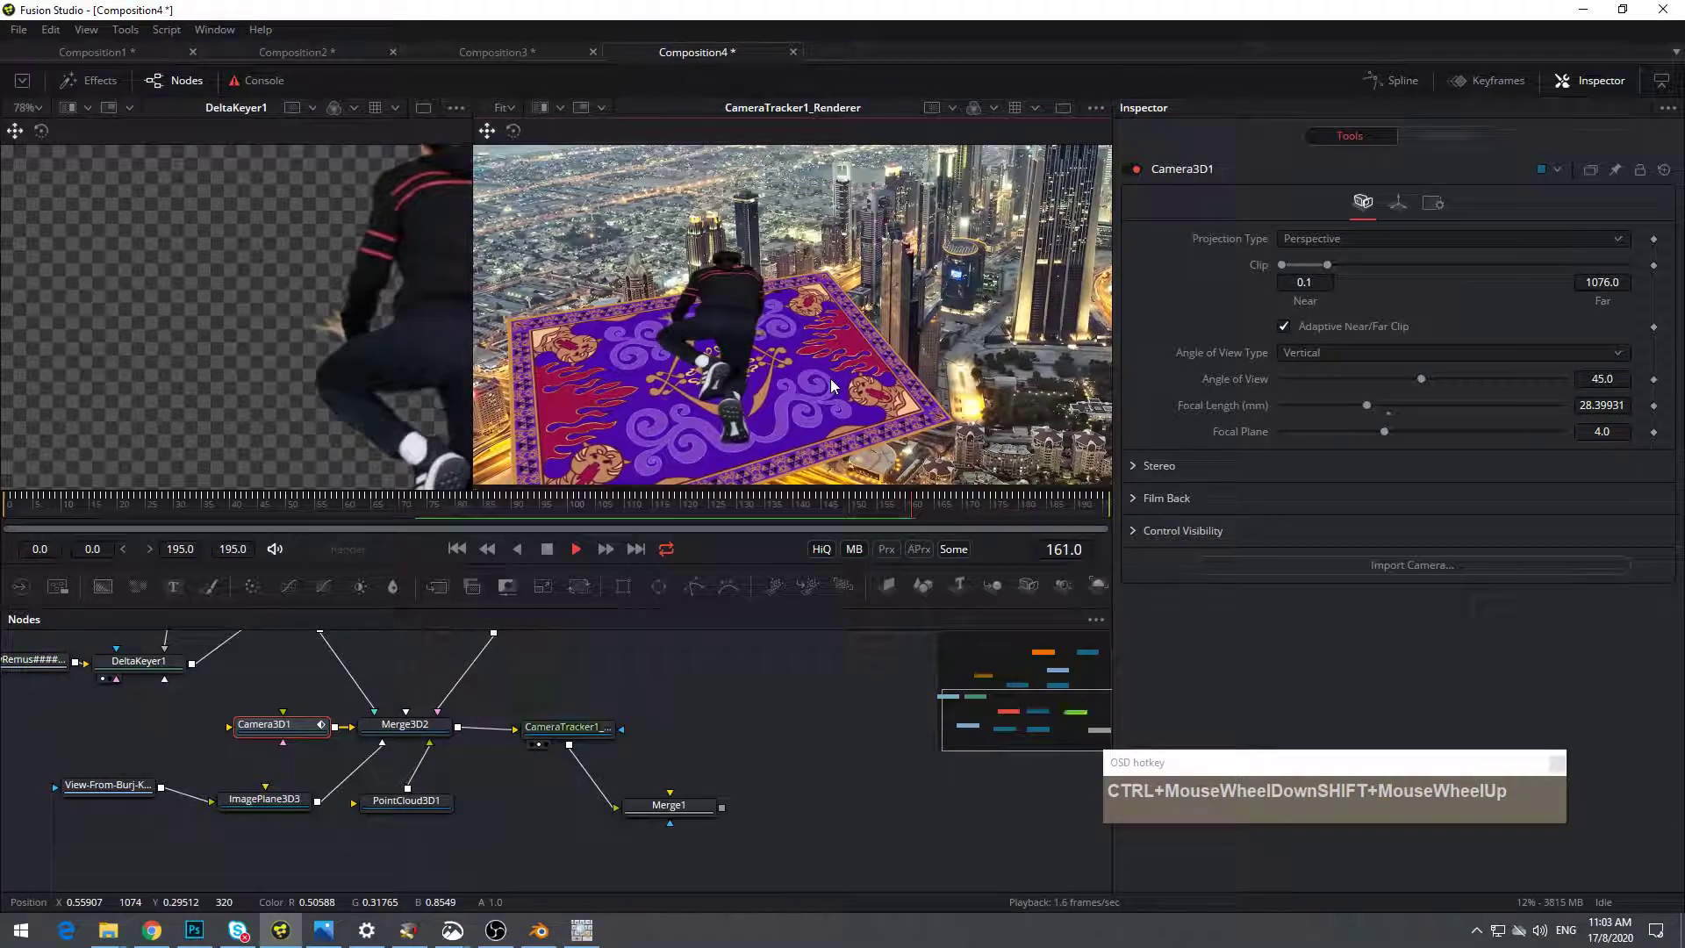
left_click(547, 549)
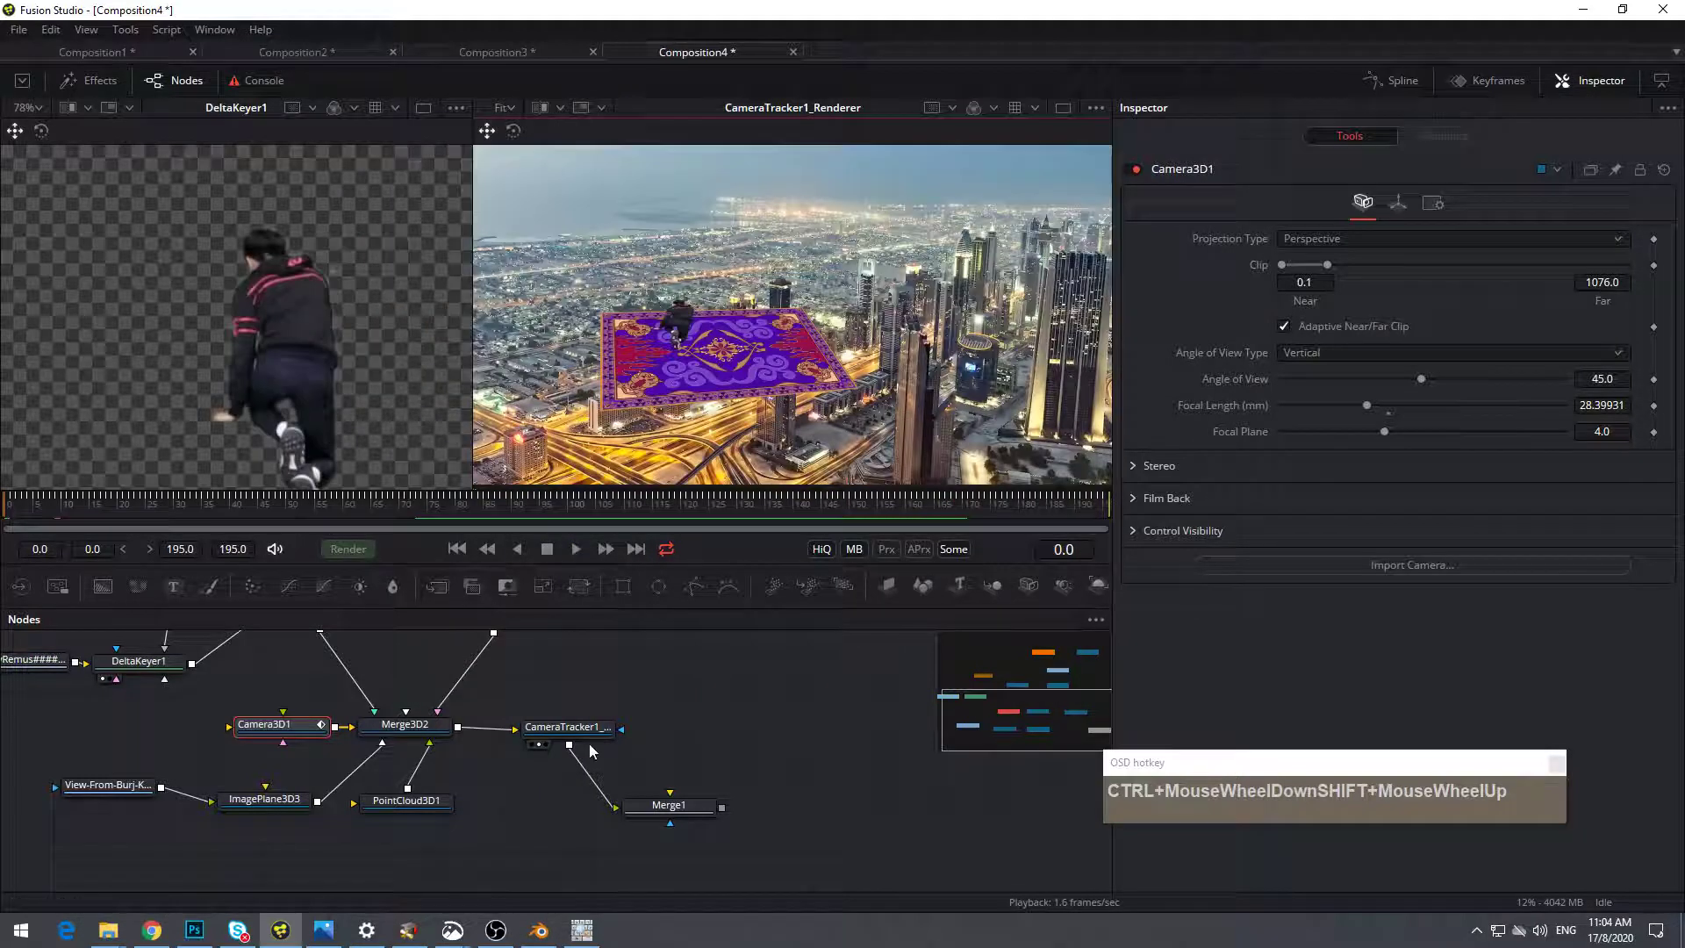
Delete the Merge1 node after the renderer and move CameraTracker1_Renderer slightly to line up with Merge3D2
left_click_drag(685, 806, 667, 820)
key("Delete")
left_click_drag(574, 731, 583, 720)
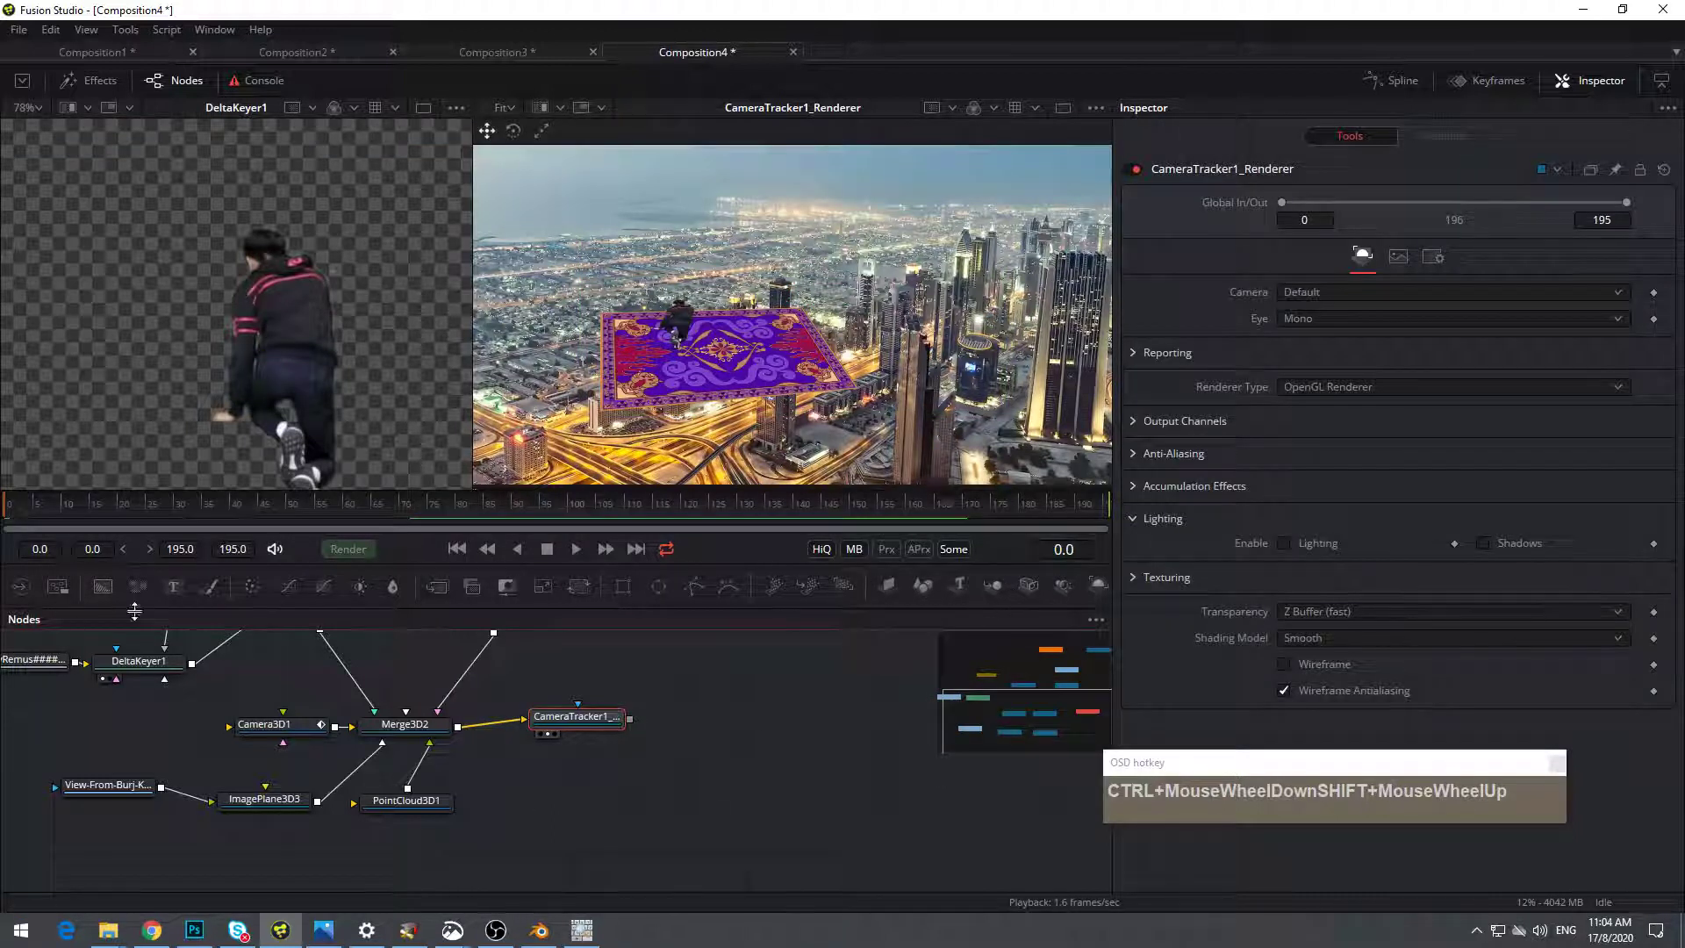
Add a Saver after CameraTracker1_Renderer that writes CarpetRide.mov to the GreenScreen folder
left_click(64, 589)
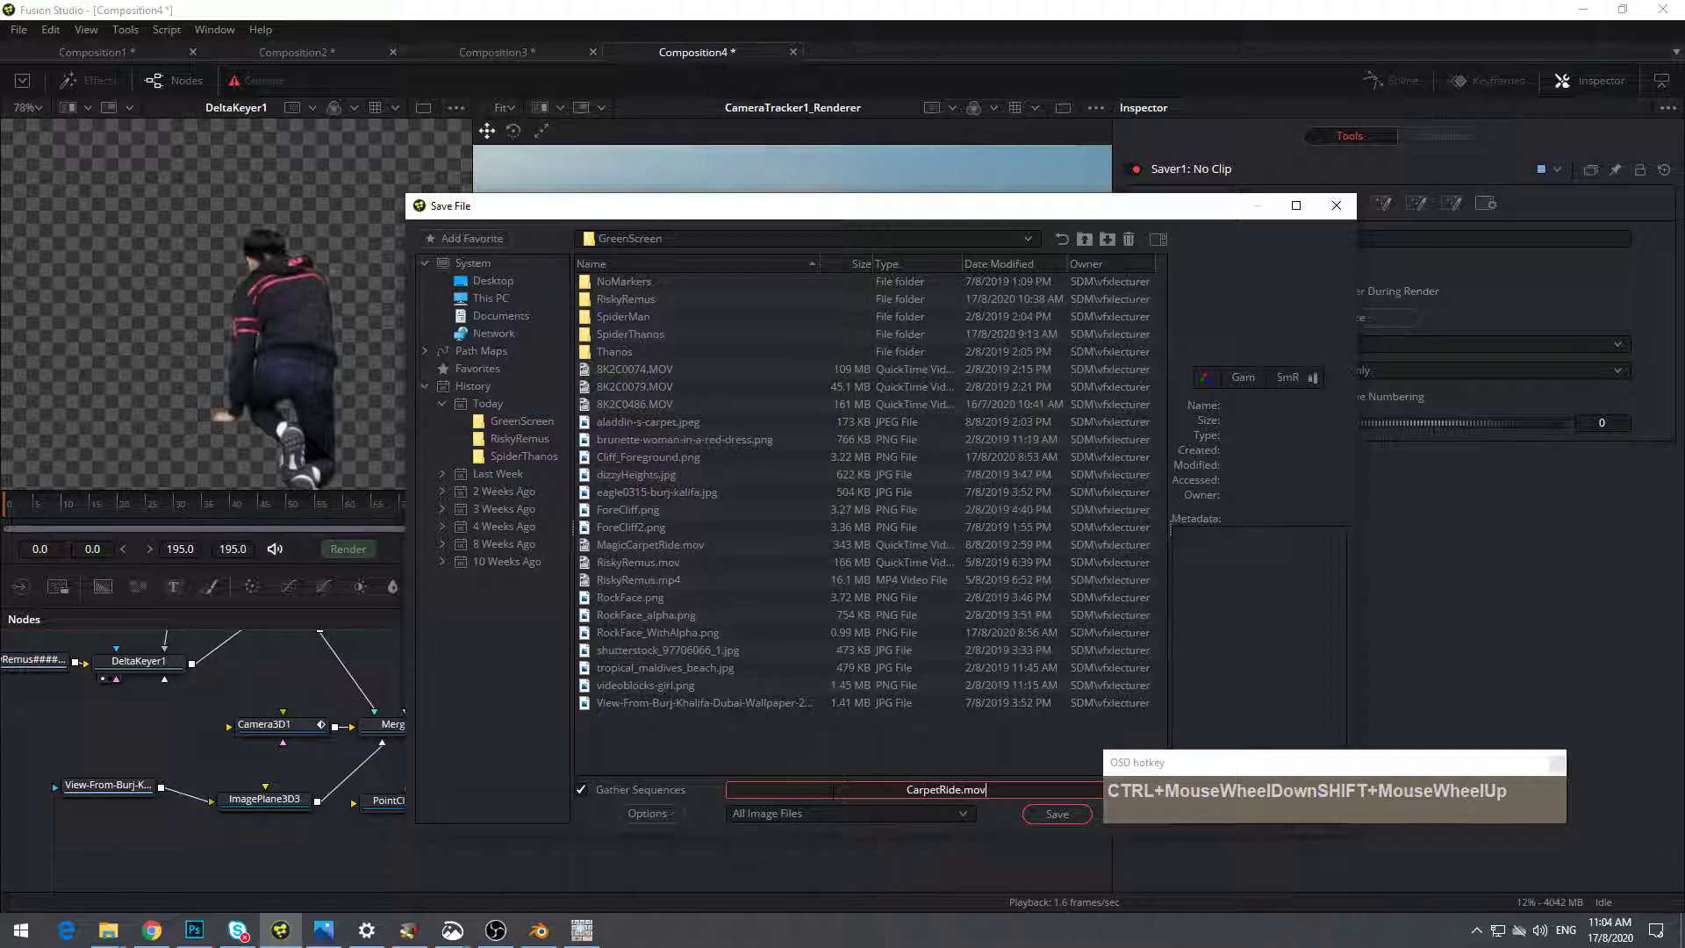
left_click_drag(628, 221, 449, 186)
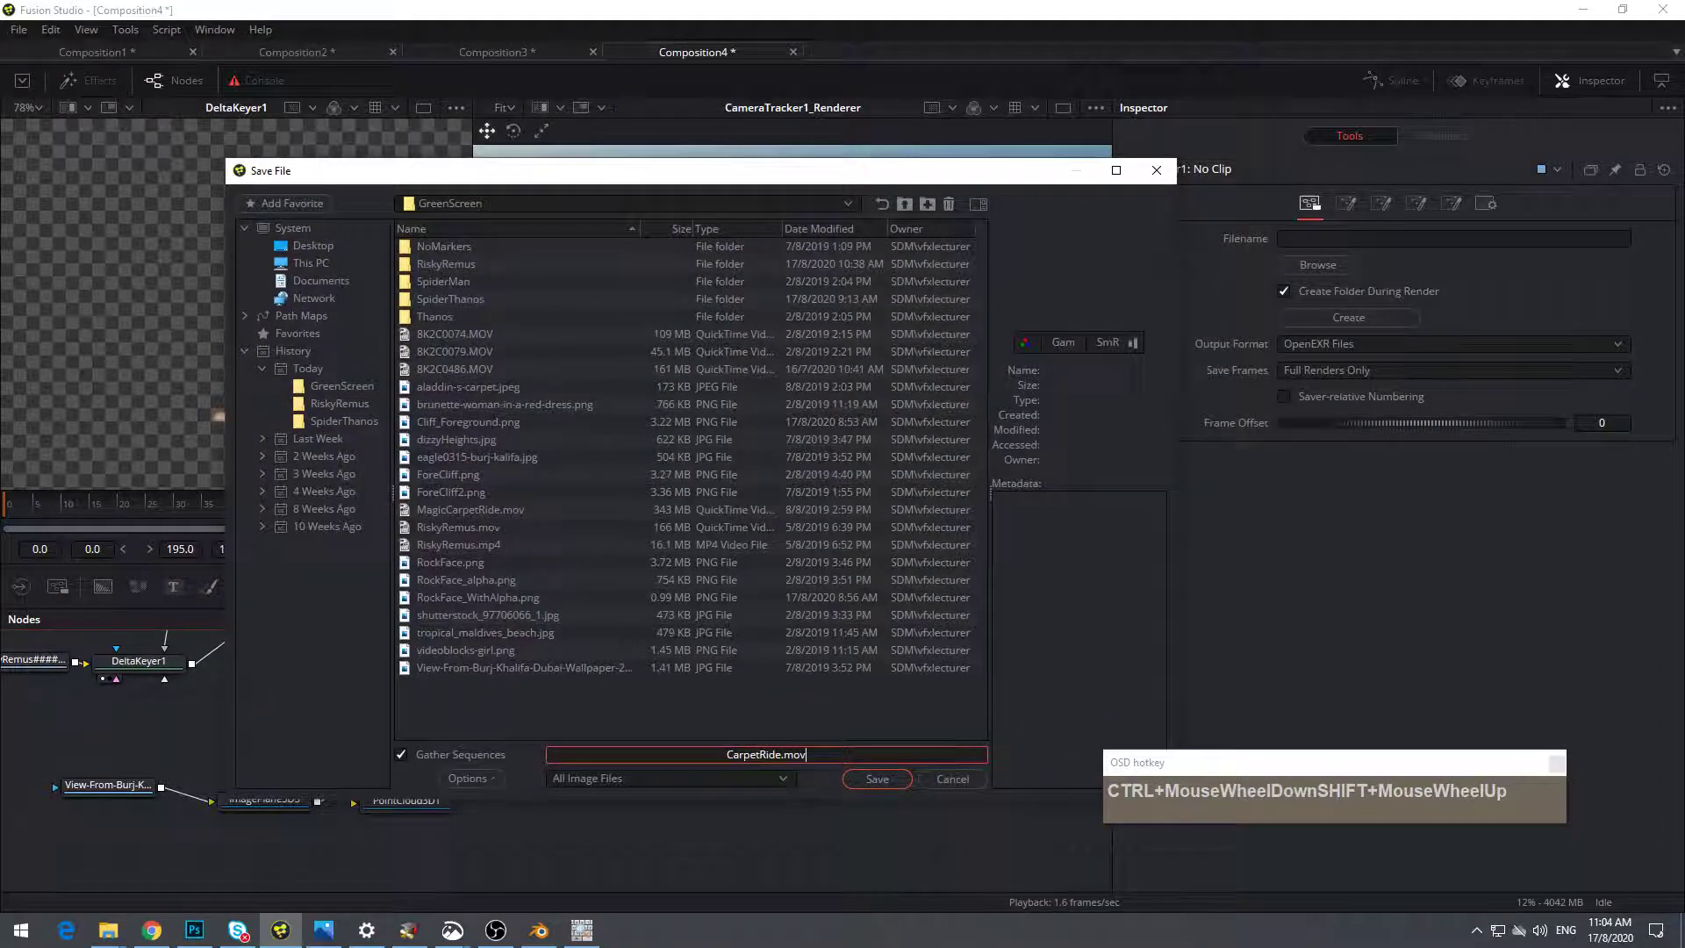
left_click(876, 781)
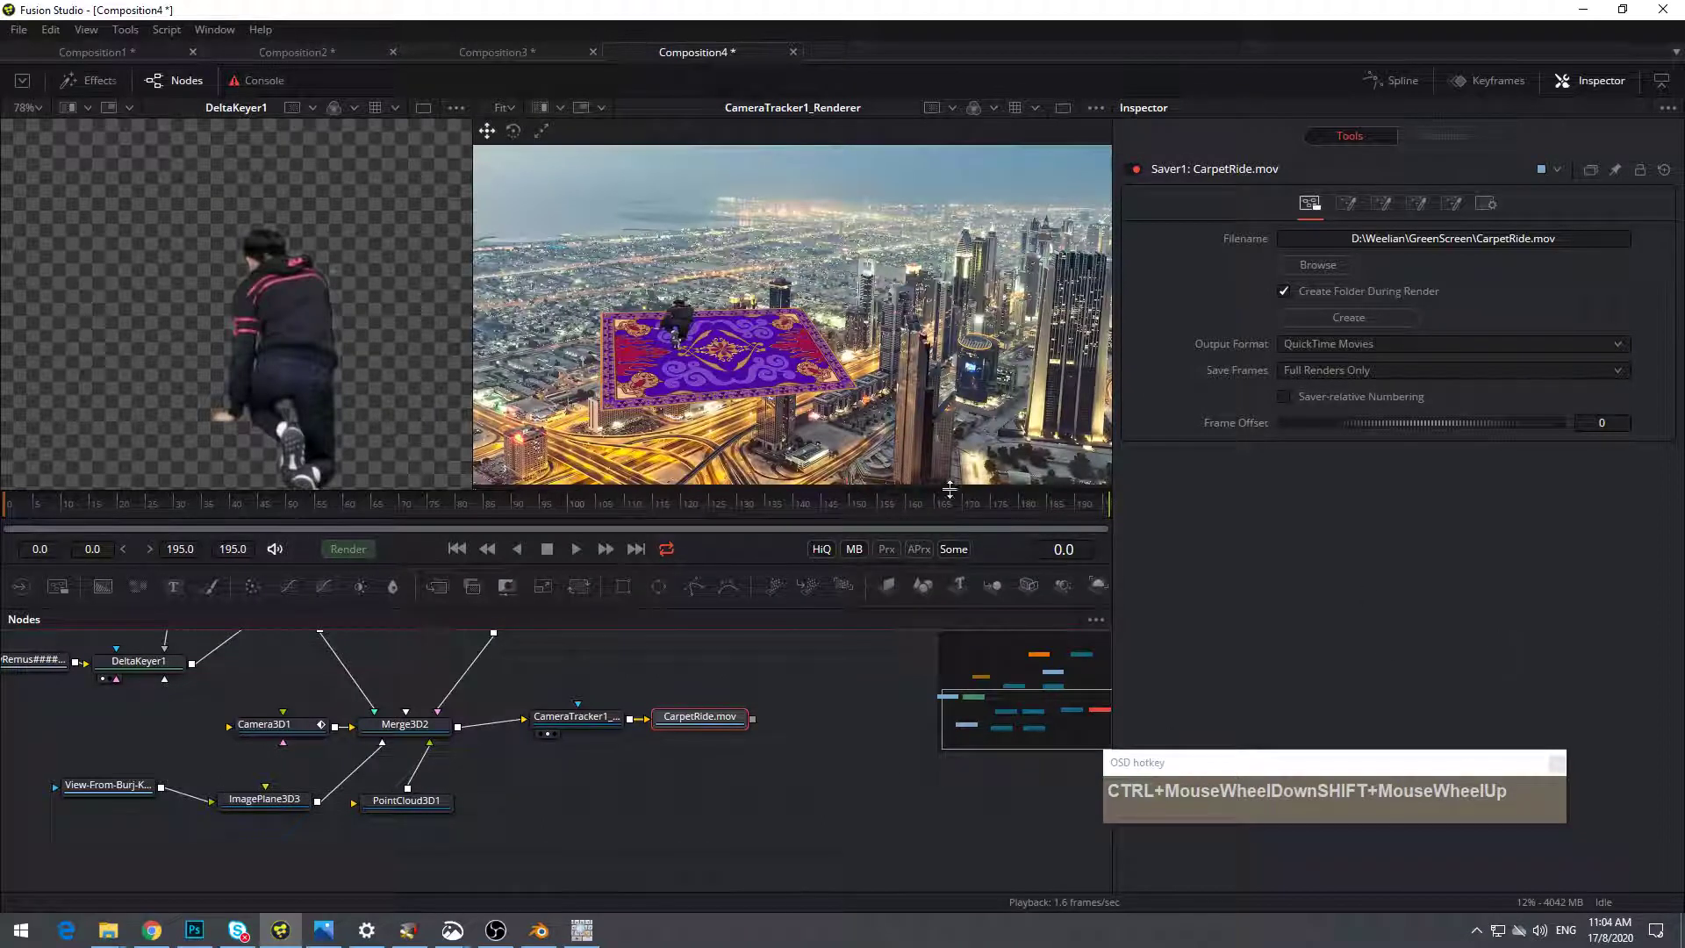
Enlarge the node area and tidy the layout, aligning the keyer, loader, image plane, point cloud, merge, renderer and saver nodes
left_click_drag(586, 493, 583, 279)
left_click_drag(555, 653, 734, 861)
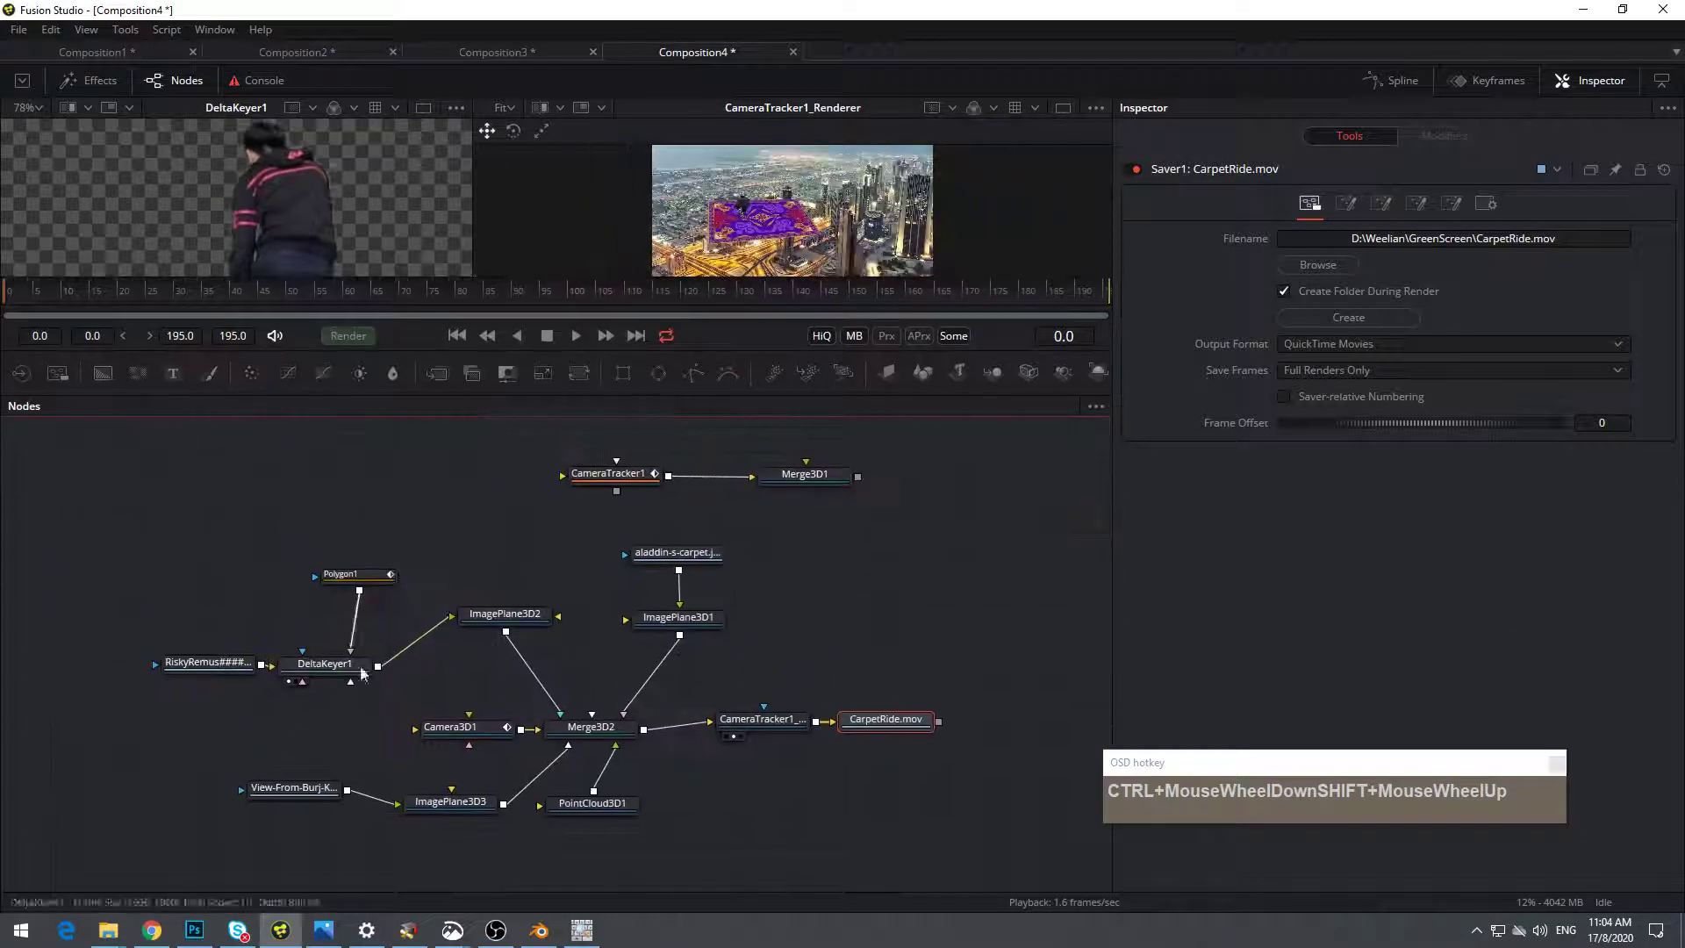
left_click_drag(74, 540, 354, 627)
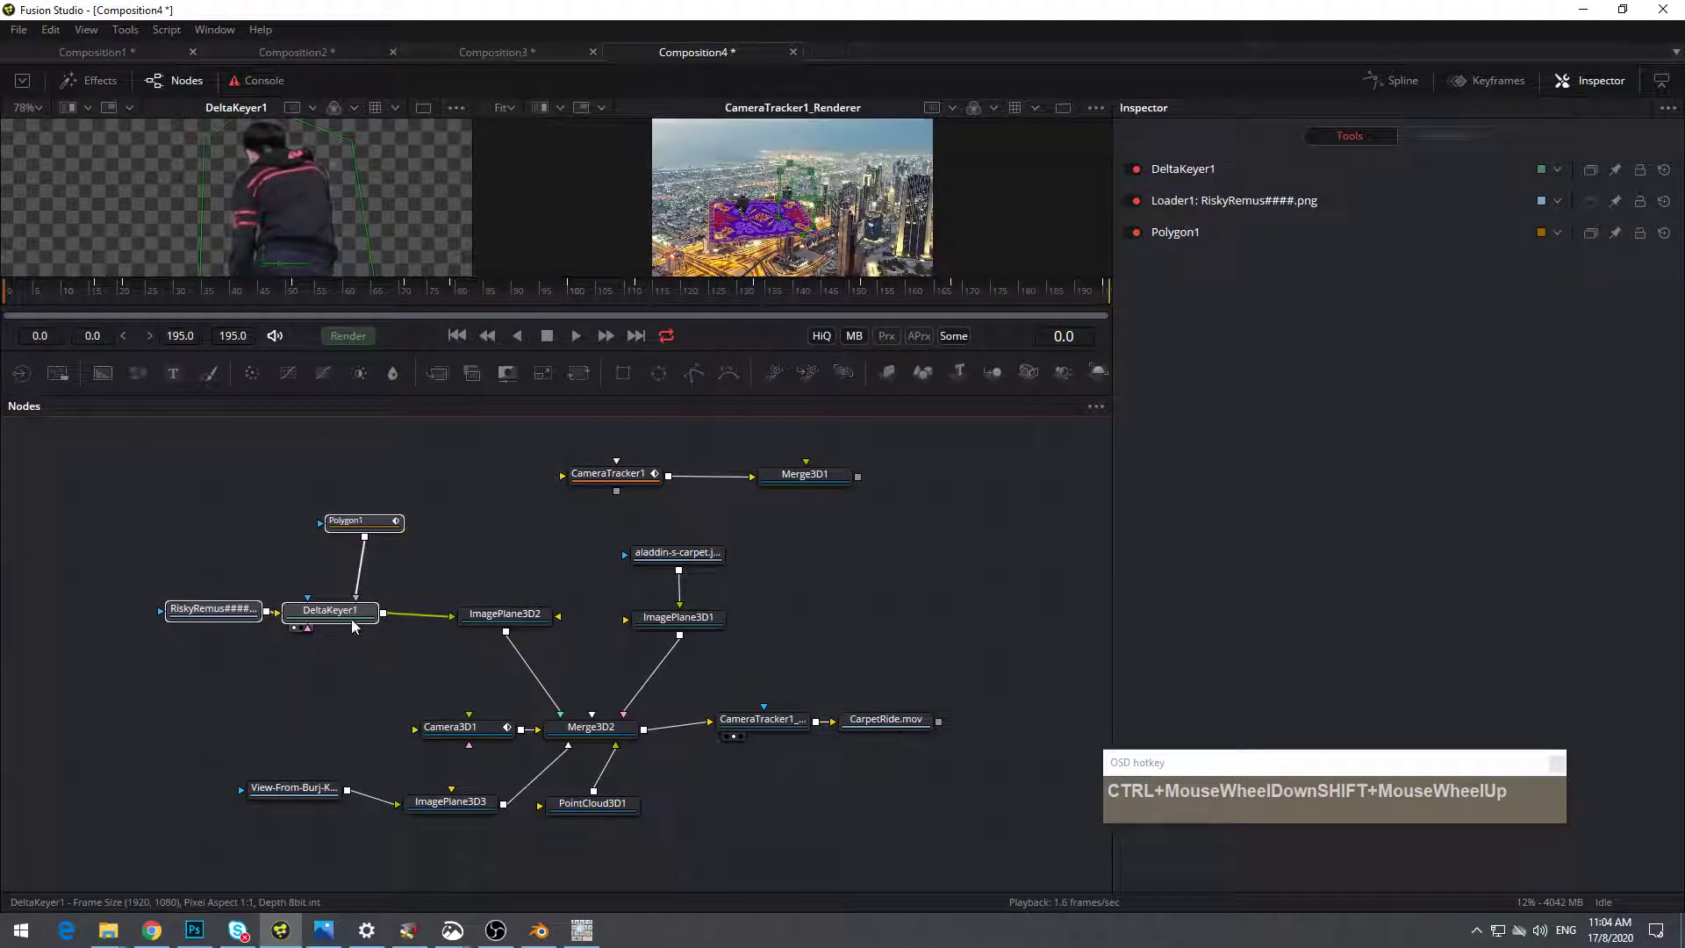
left_click_drag(294, 789, 292, 802)
left_click_drag(591, 809, 634, 808)
left_click_drag(451, 802, 498, 802)
left_click_drag(514, 623, 532, 623)
left_click_drag(680, 553, 678, 550)
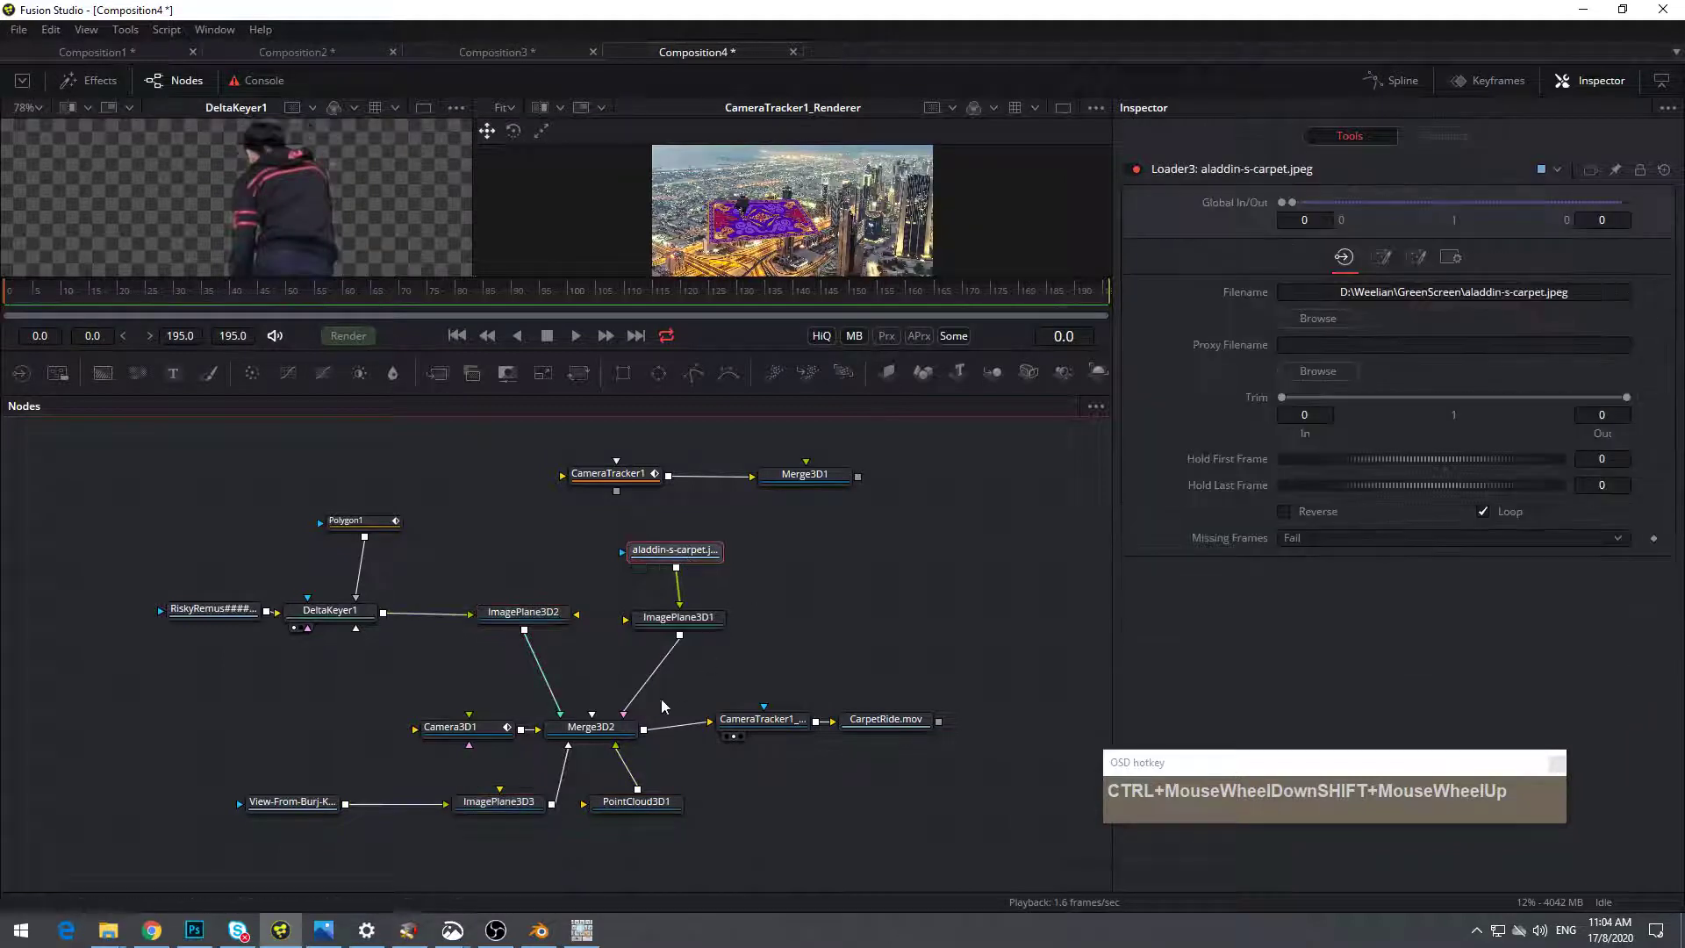
left_click_drag(632, 744, 635, 739)
left_click_drag(752, 716, 752, 719)
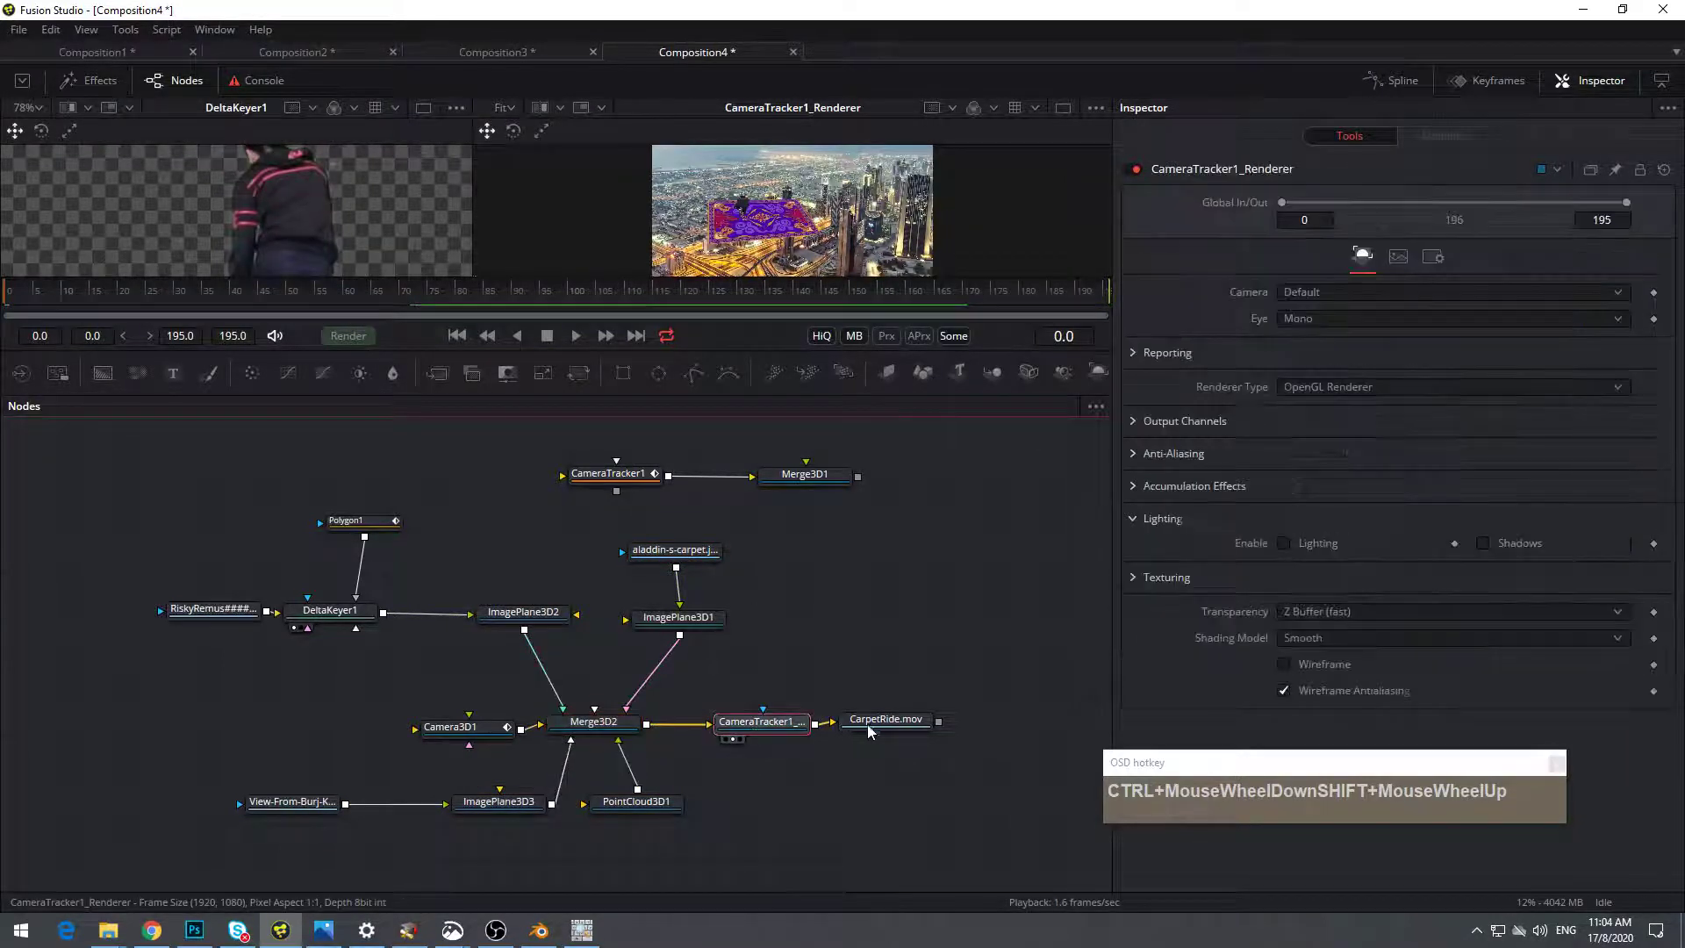
left_click_drag(875, 726, 885, 728)
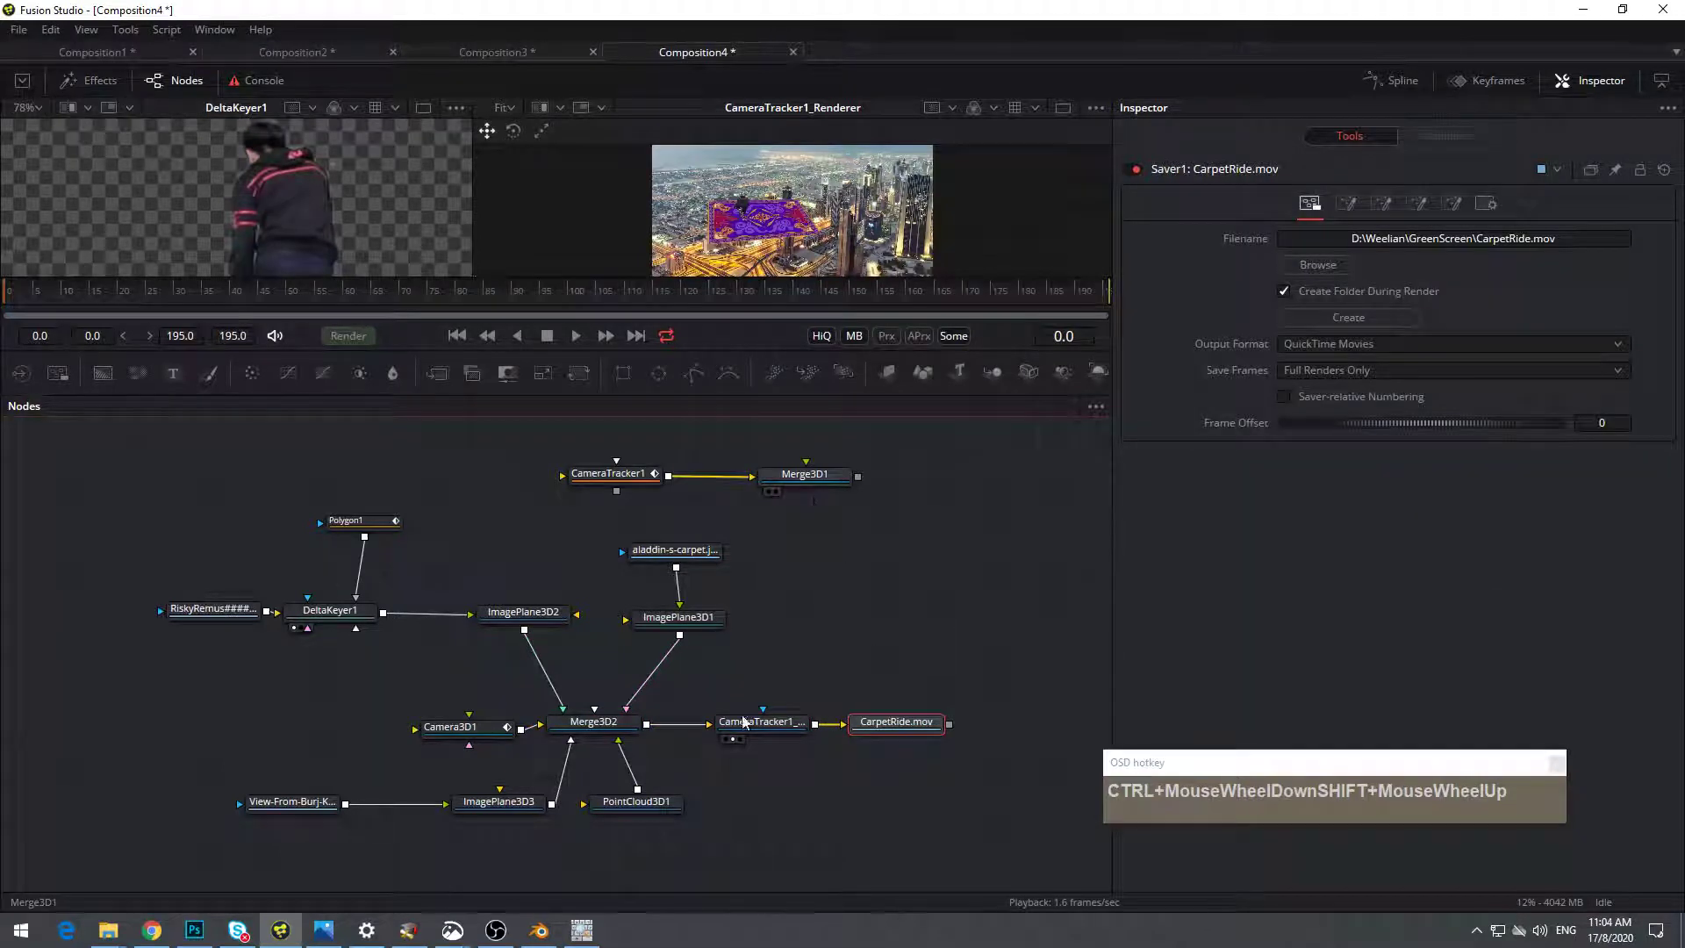
Restore the larger viewers and start rendering frames 0 to 195 with the Final configuration
left_click_drag(798, 279, 798, 462)
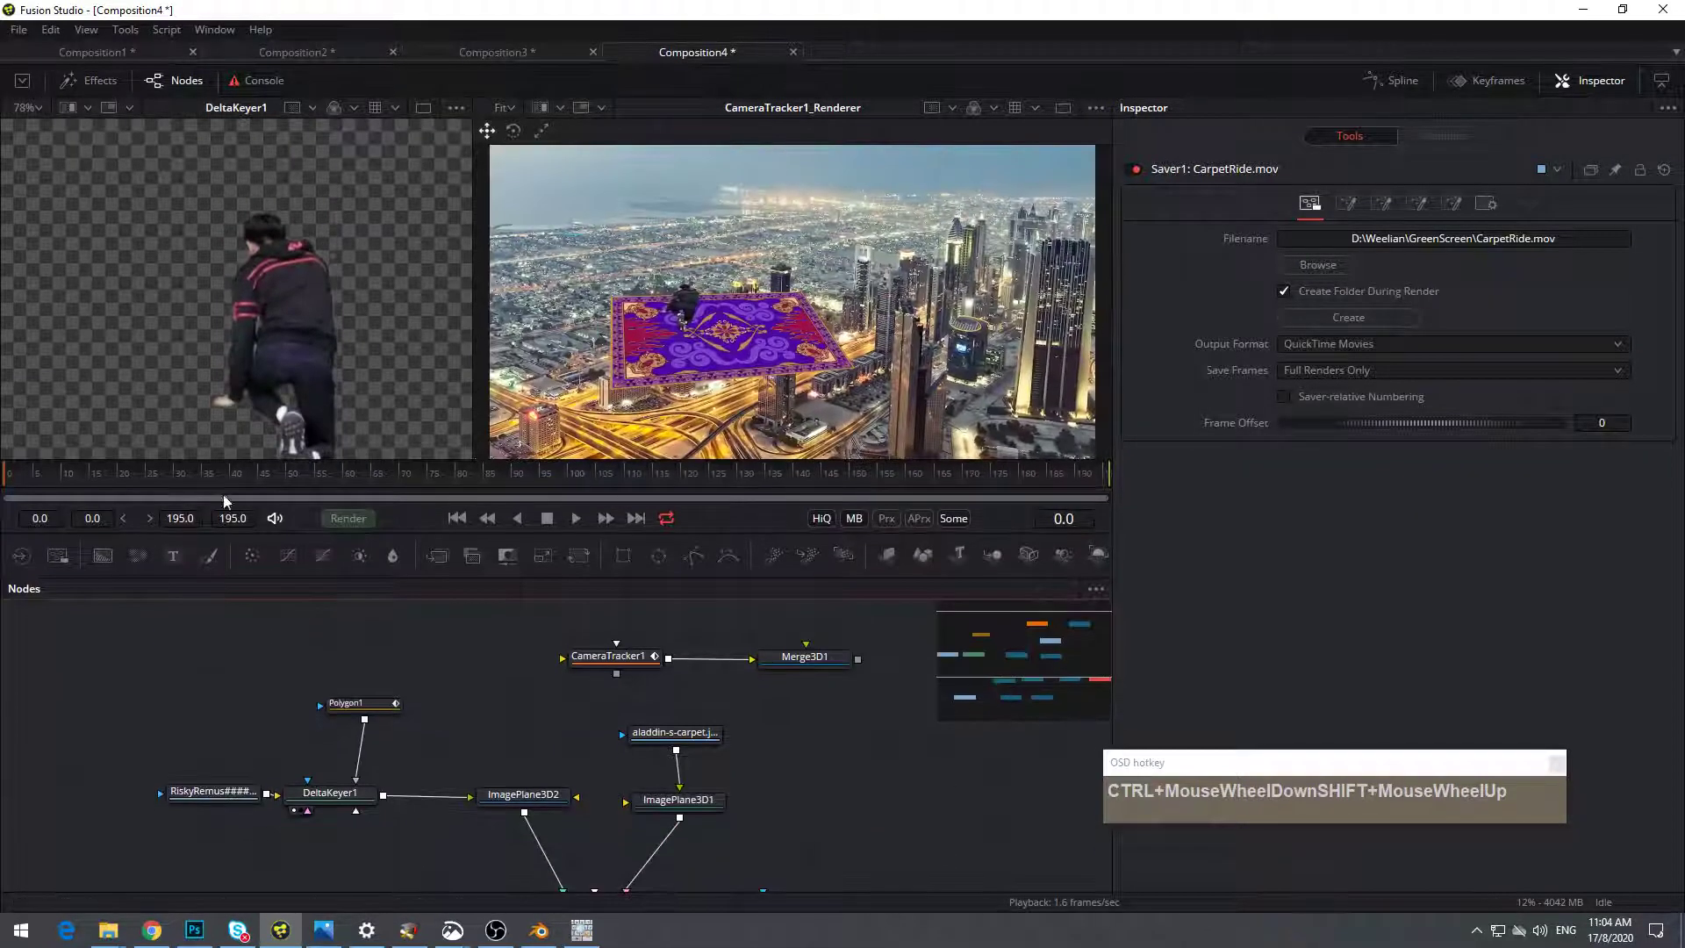
left_click(347, 519)
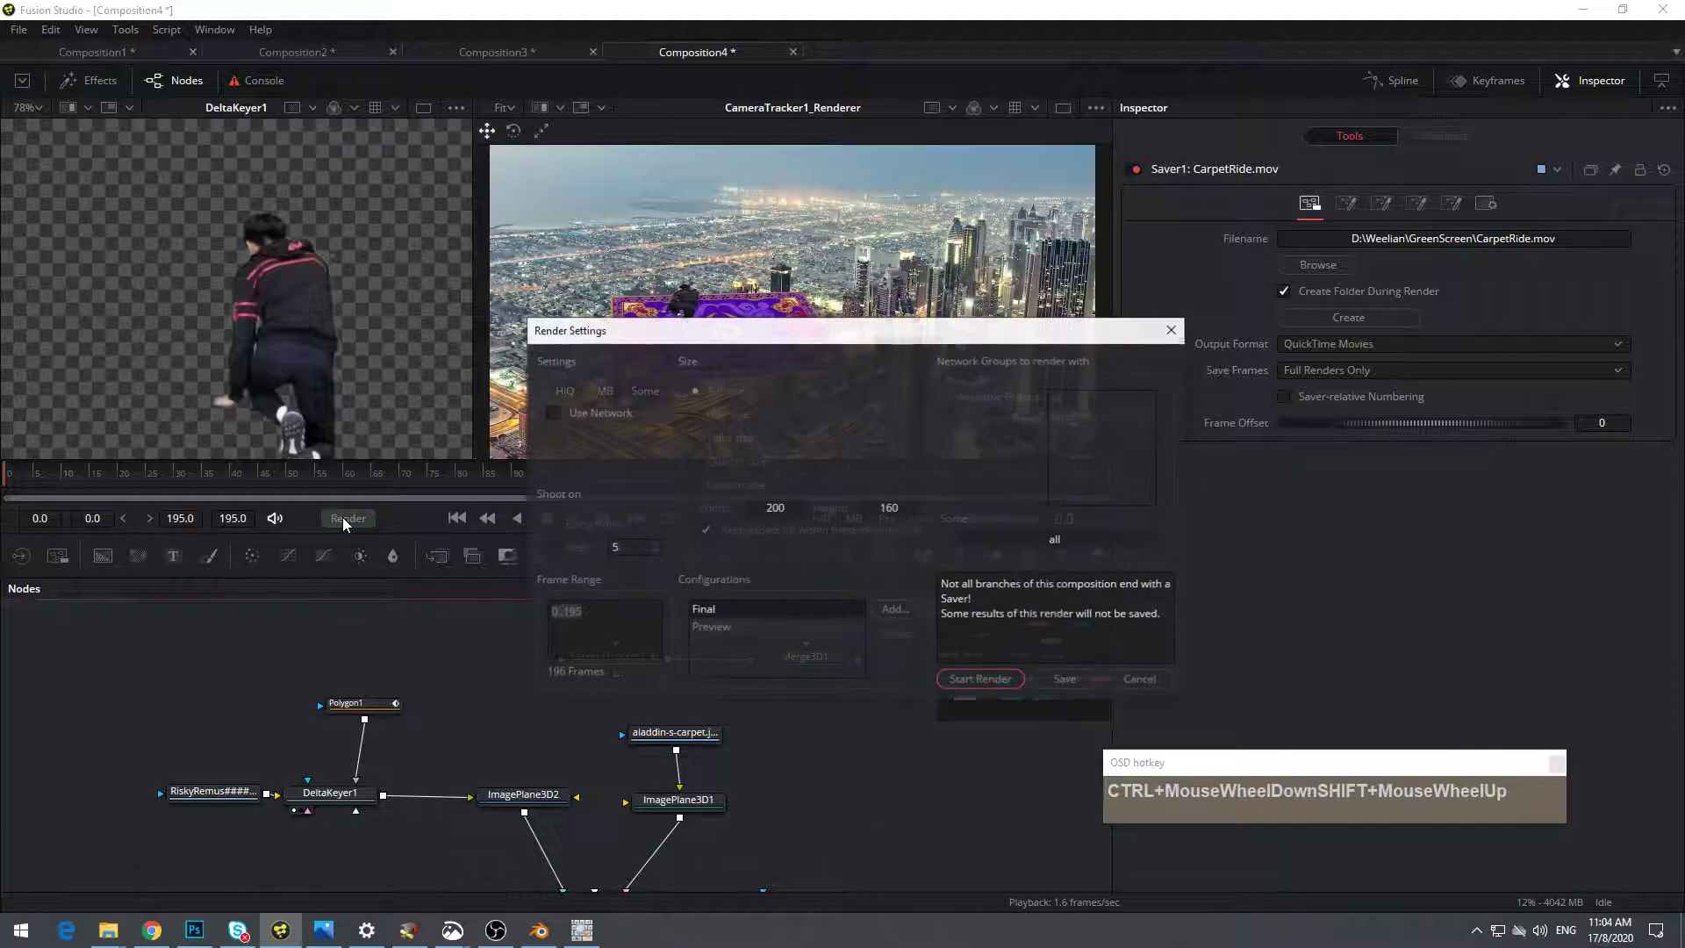
left_click(964, 680)
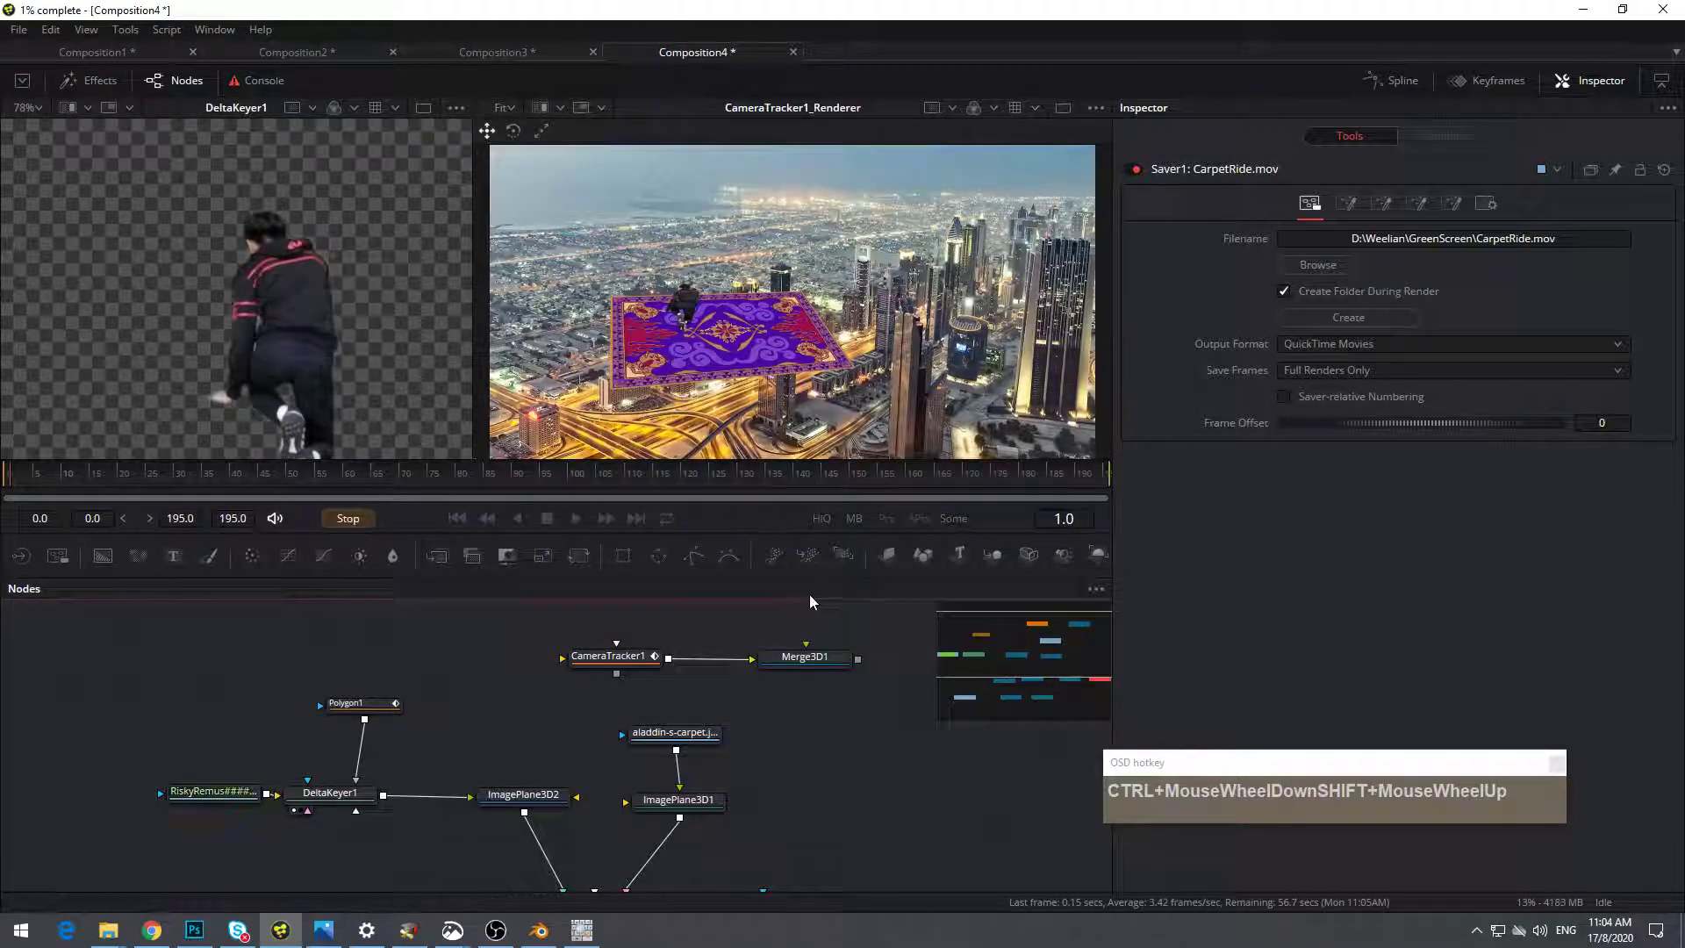